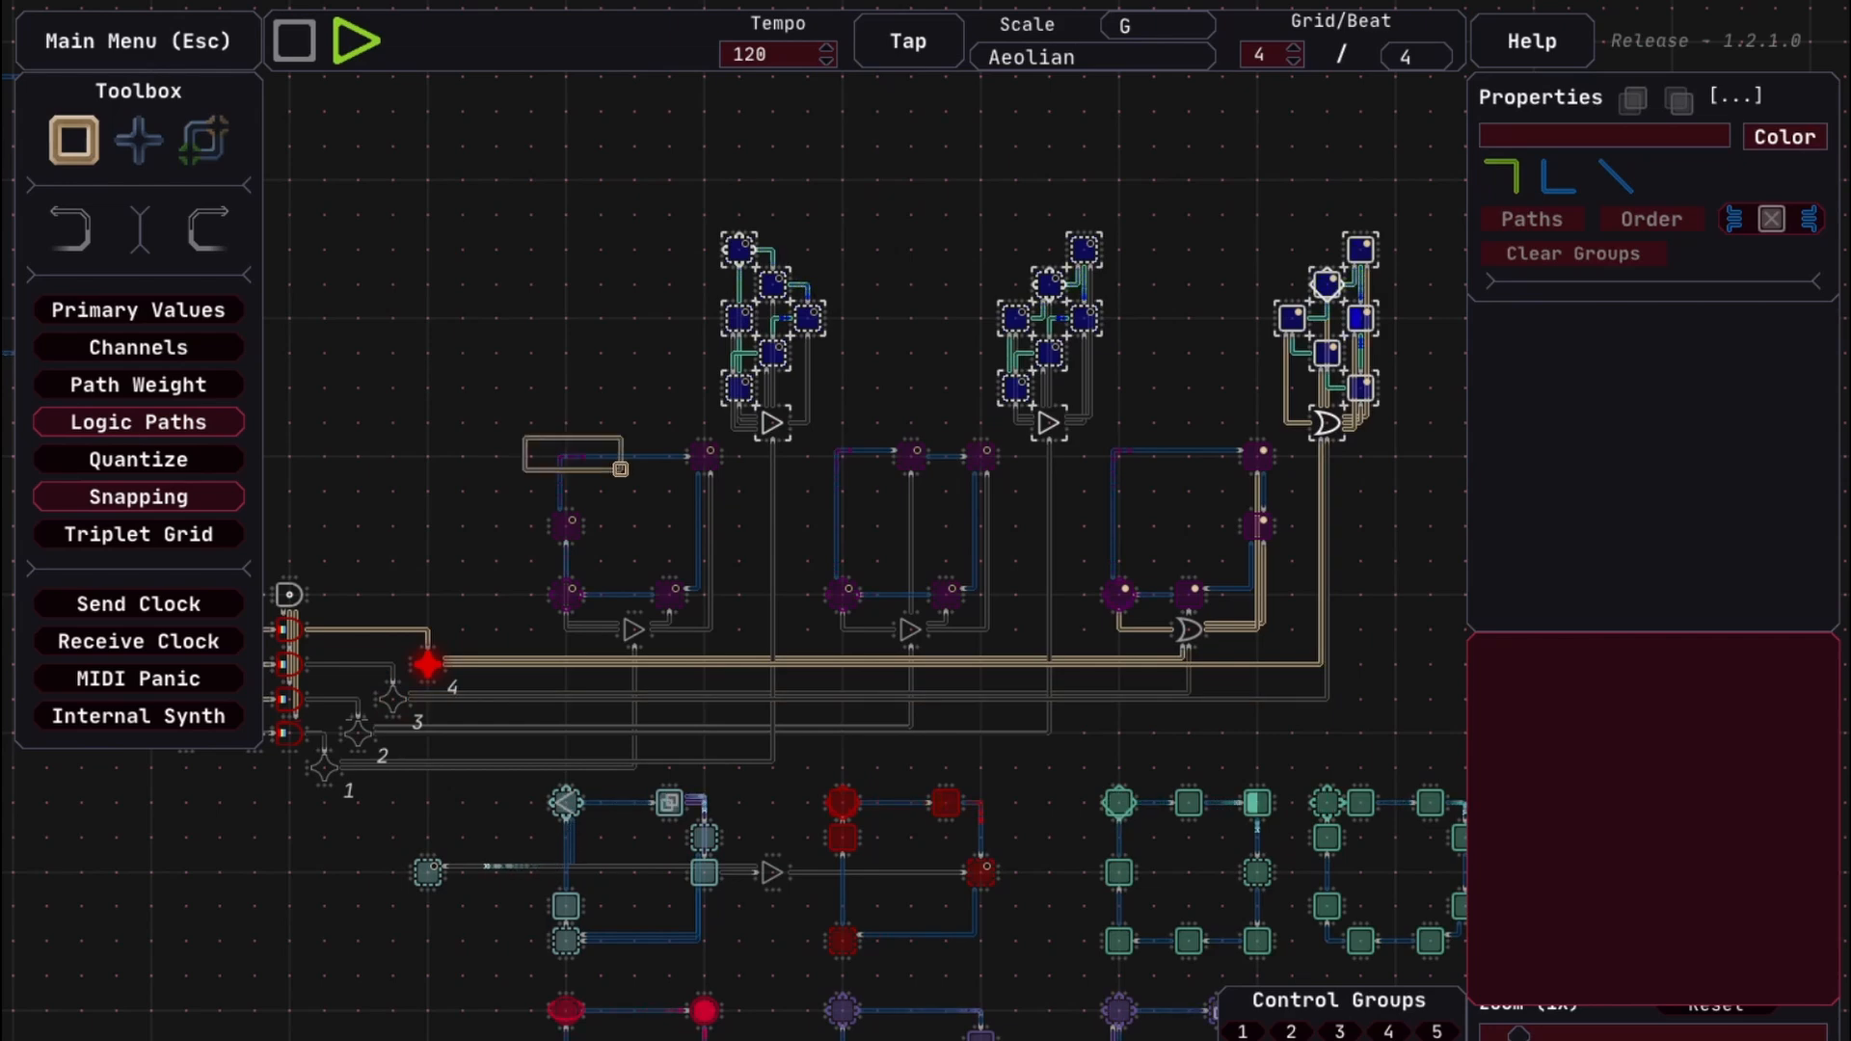
Examine the blue and purple note sequences and the logic gates that switch them in turn
{"action": "left_click", "coordinate": [1378, 629]}
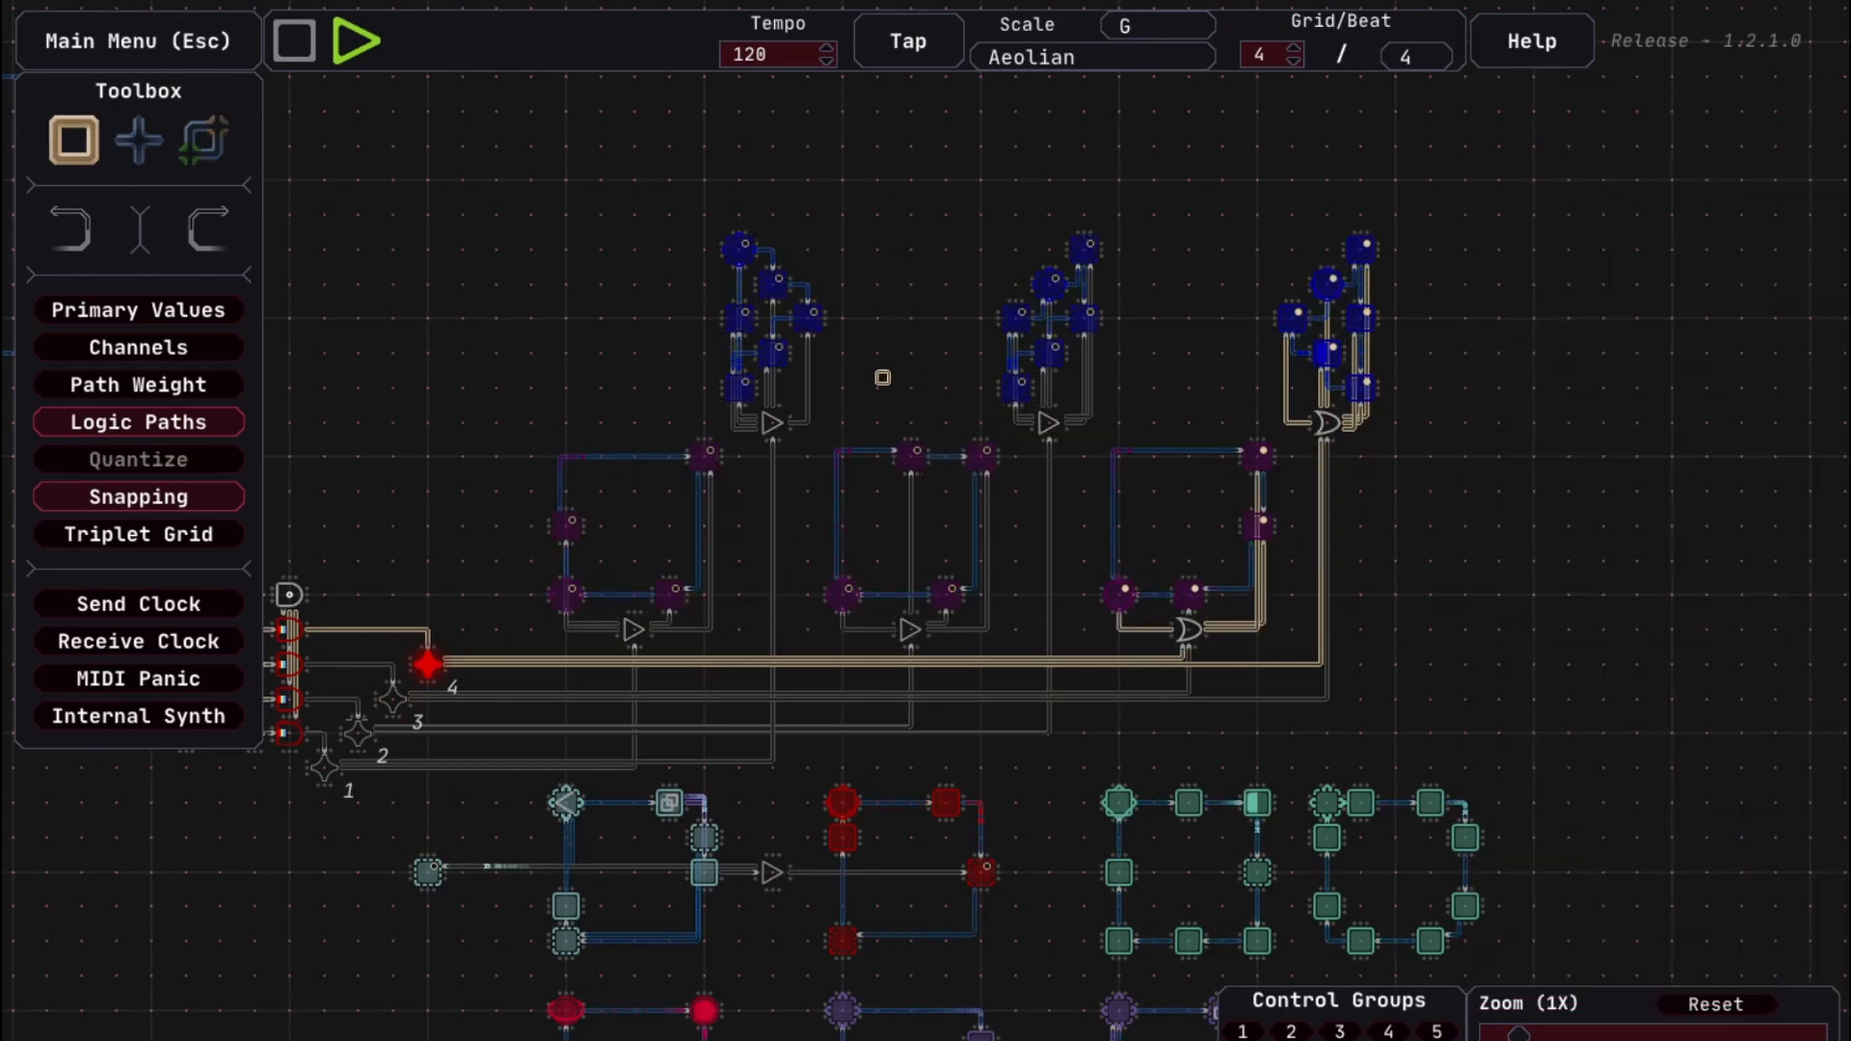
{"action": "left_click_drag", "start_coordinate": [617, 199], "coordinate": [817, 654]}
{"action": "left_click_drag", "start_coordinate": [815, 653], "coordinate": [499, 199]}
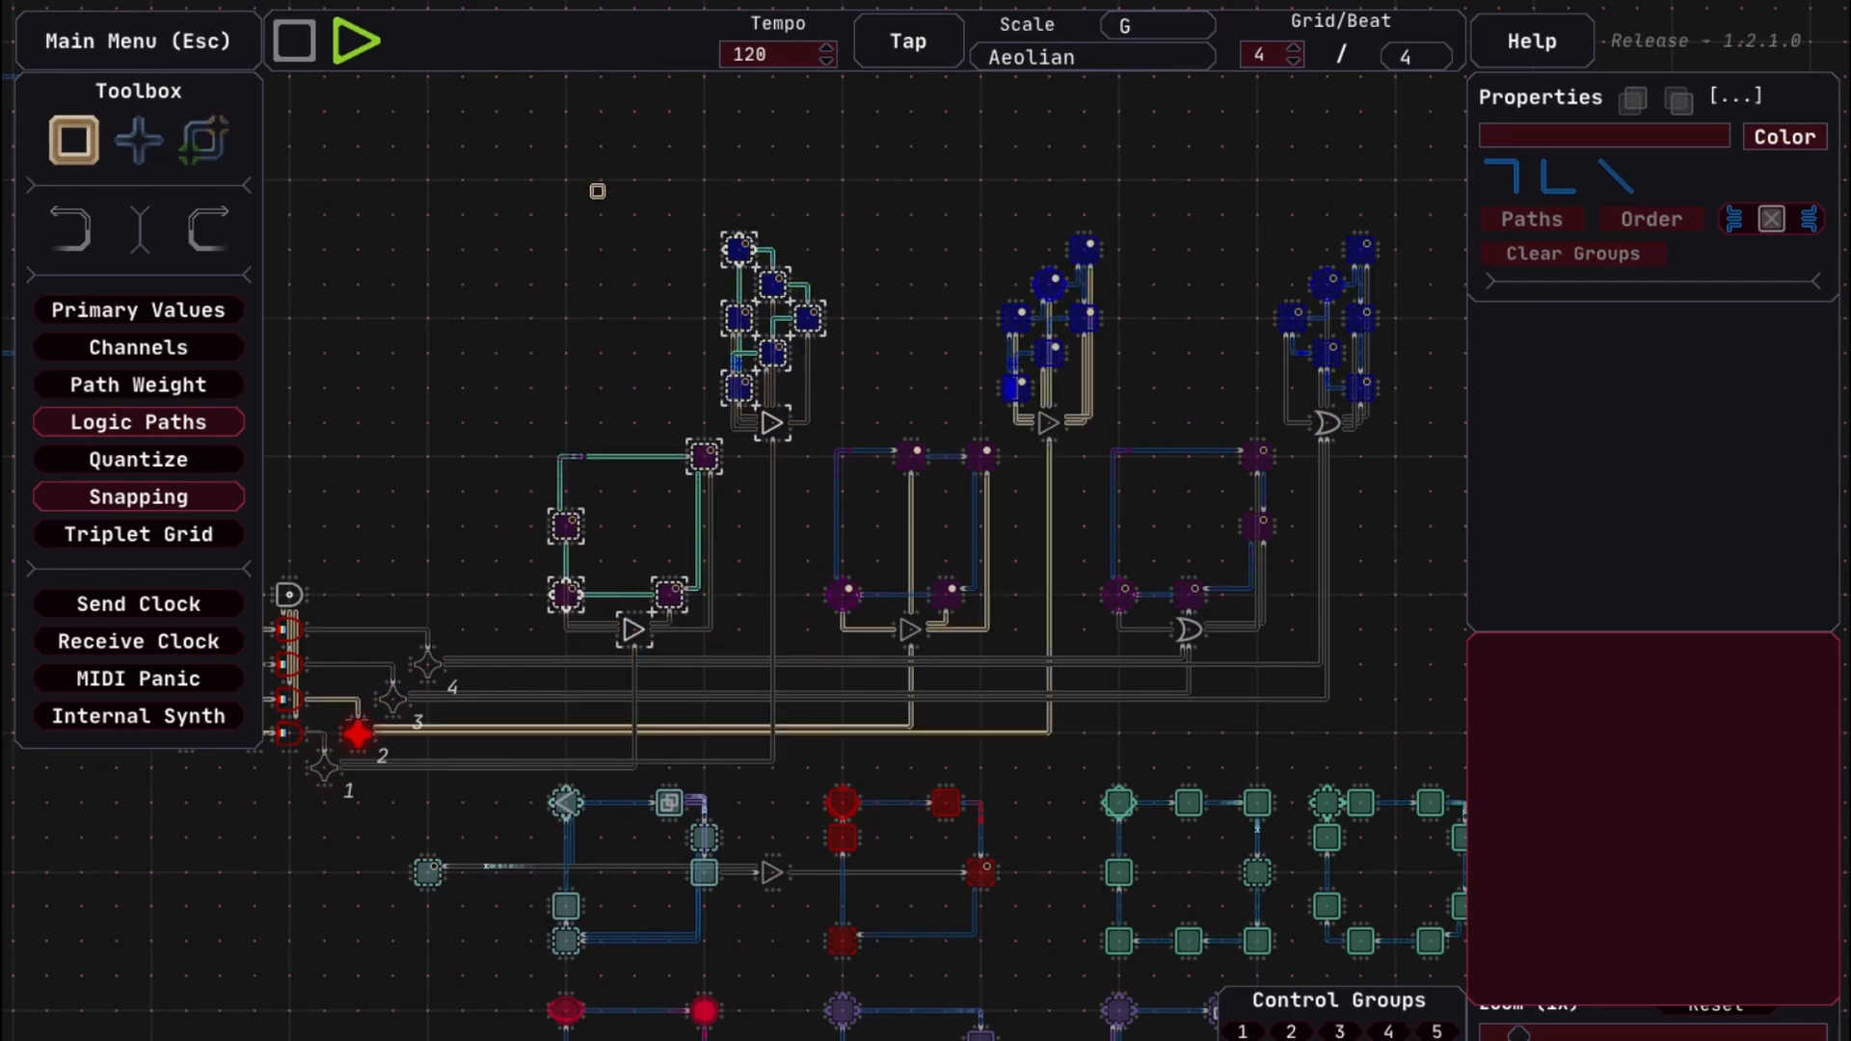
{"action": "left_click", "coordinate": [636, 235]}
{"action": "left_click_drag", "start_coordinate": [578, 166], "coordinate": [935, 396]}
{"action": "left_click_drag", "start_coordinate": [503, 436], "coordinate": [747, 638]}
{"action": "left_click", "coordinate": [536, 340]}
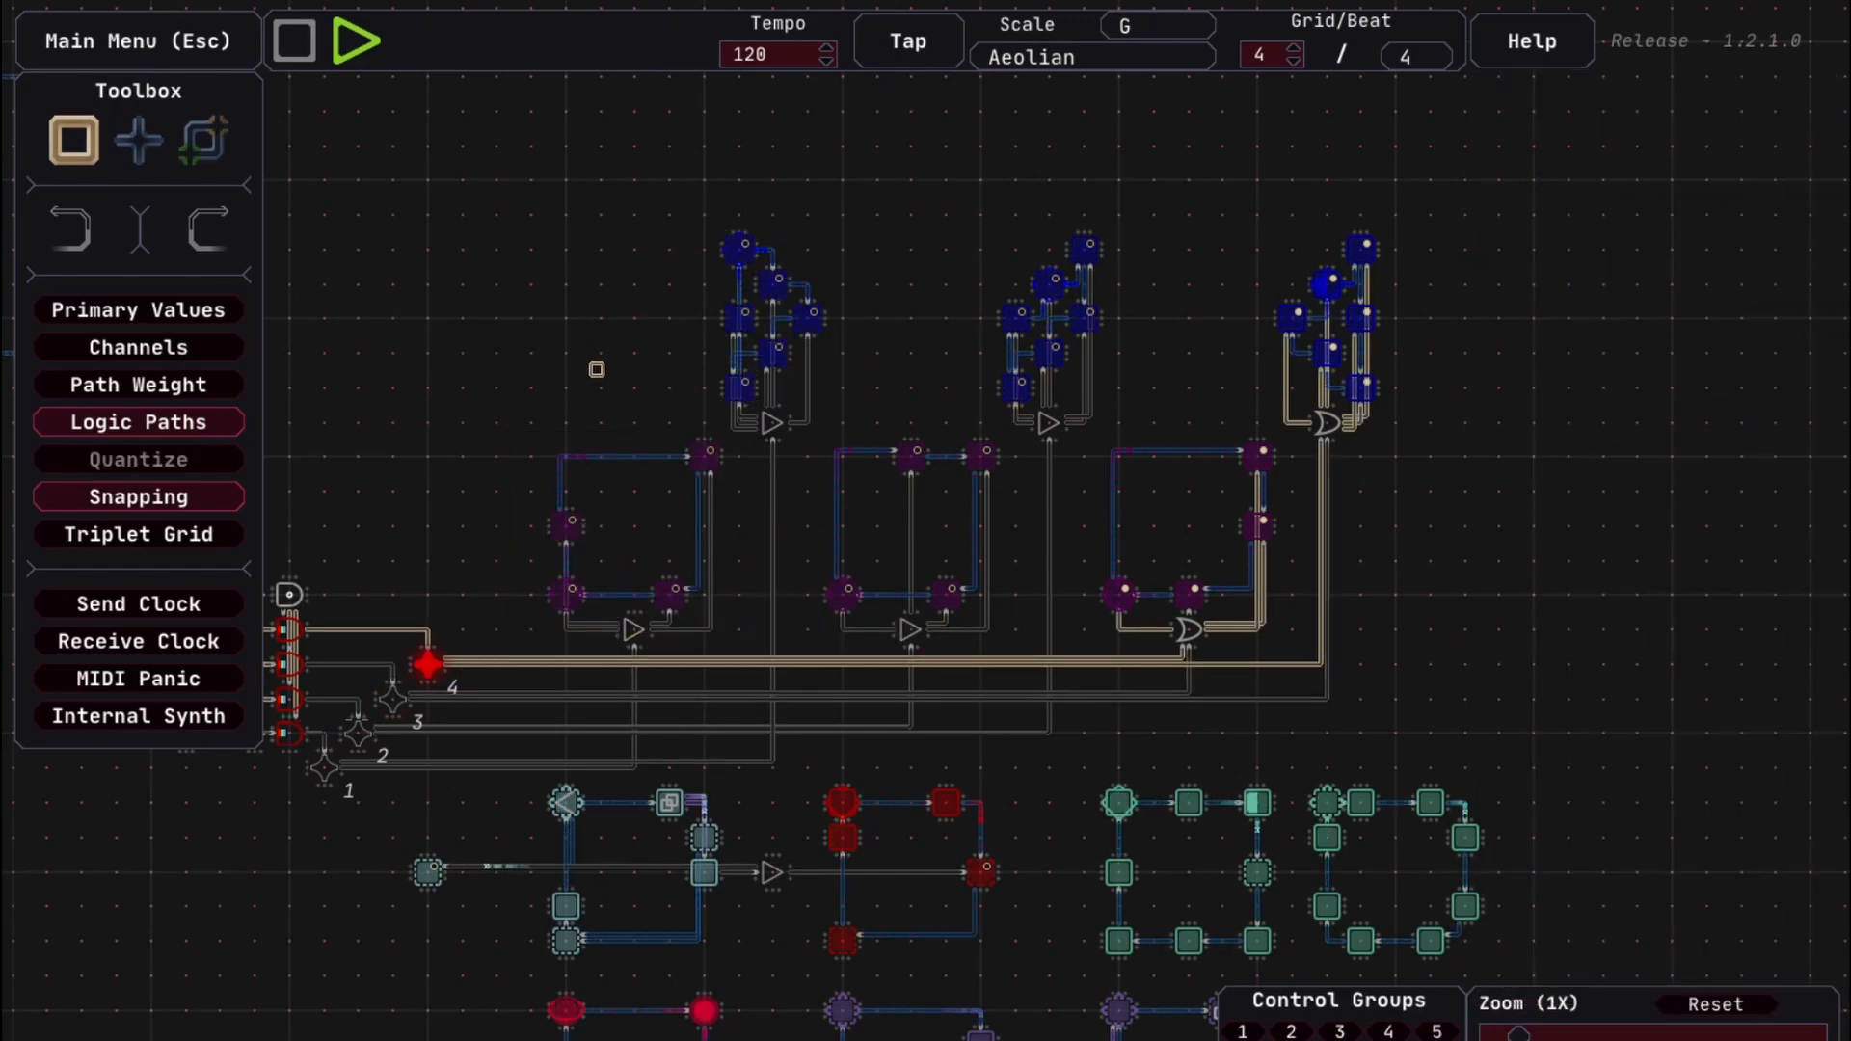
{"action": "left_click_drag", "start_coordinate": [504, 400], "coordinate": [1255, 498]}
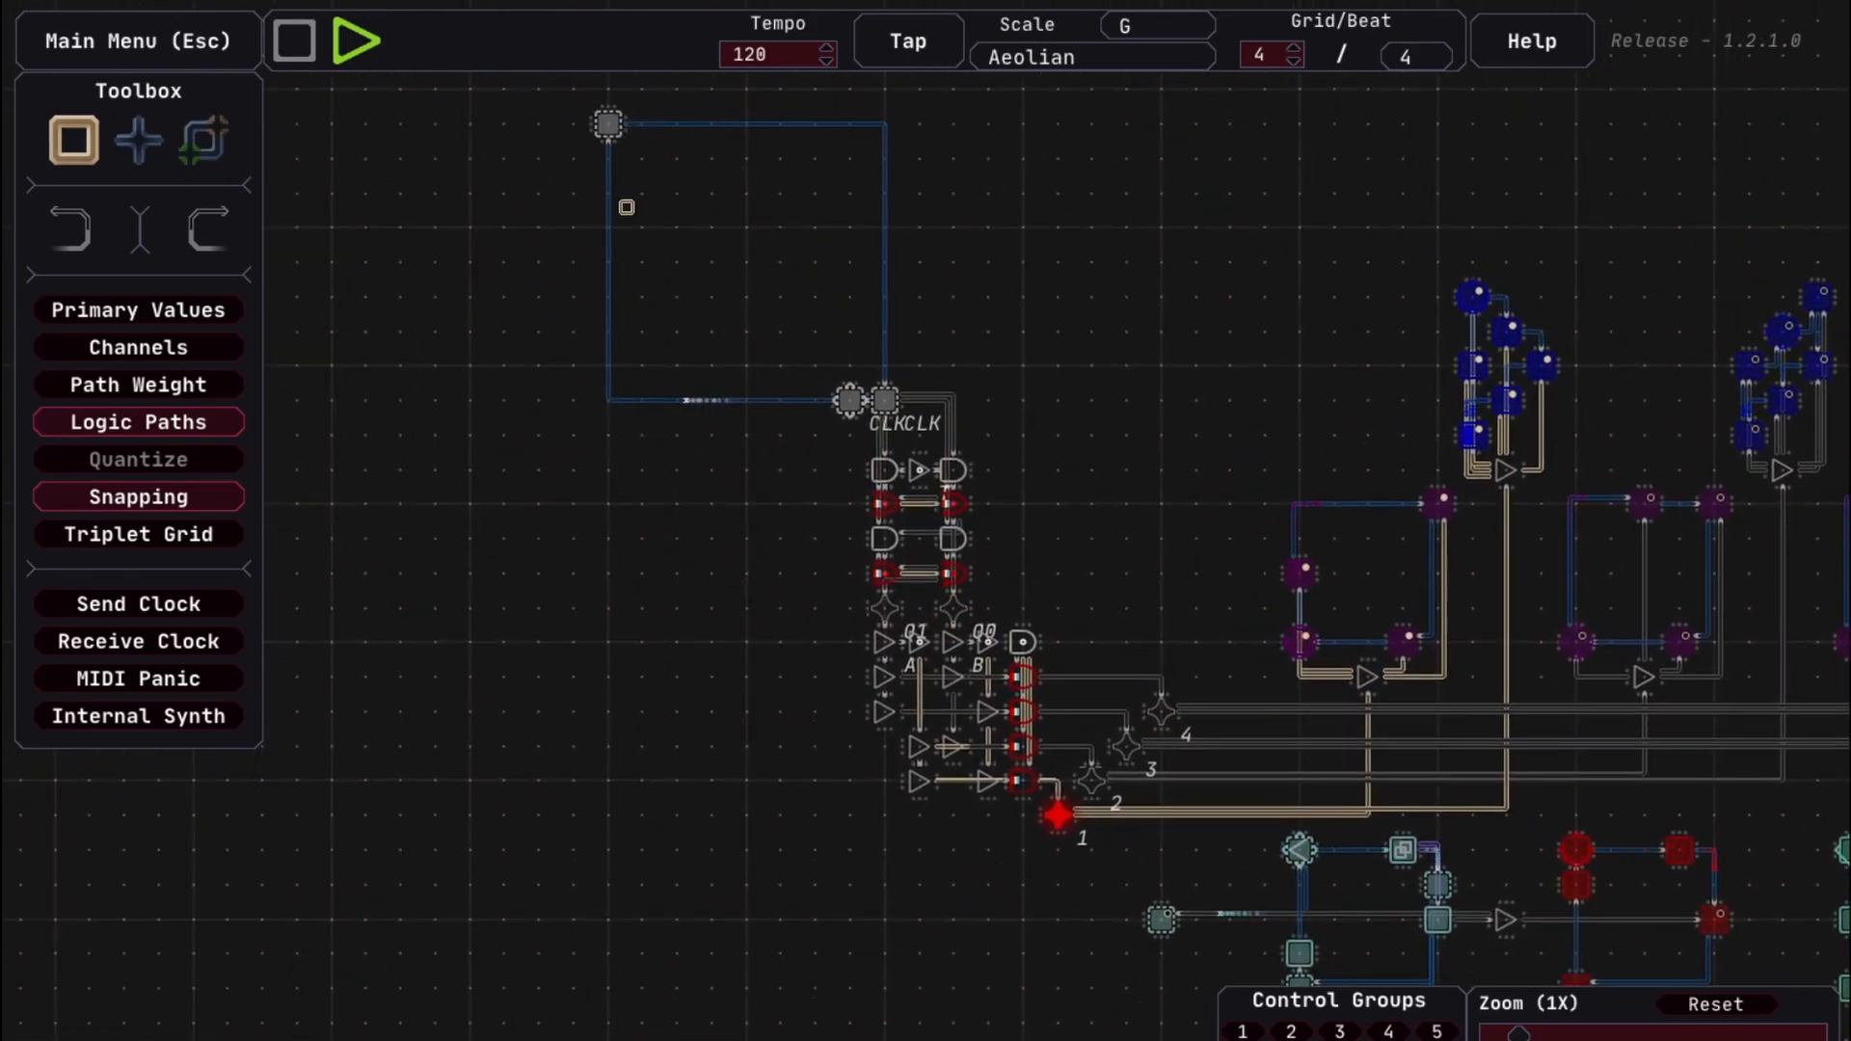
Examine the clock loop driving the counter circuit and the note sequences running below the switched groups
{"action": "left_click_drag", "start_coordinate": [556, 109], "coordinate": [974, 404]}
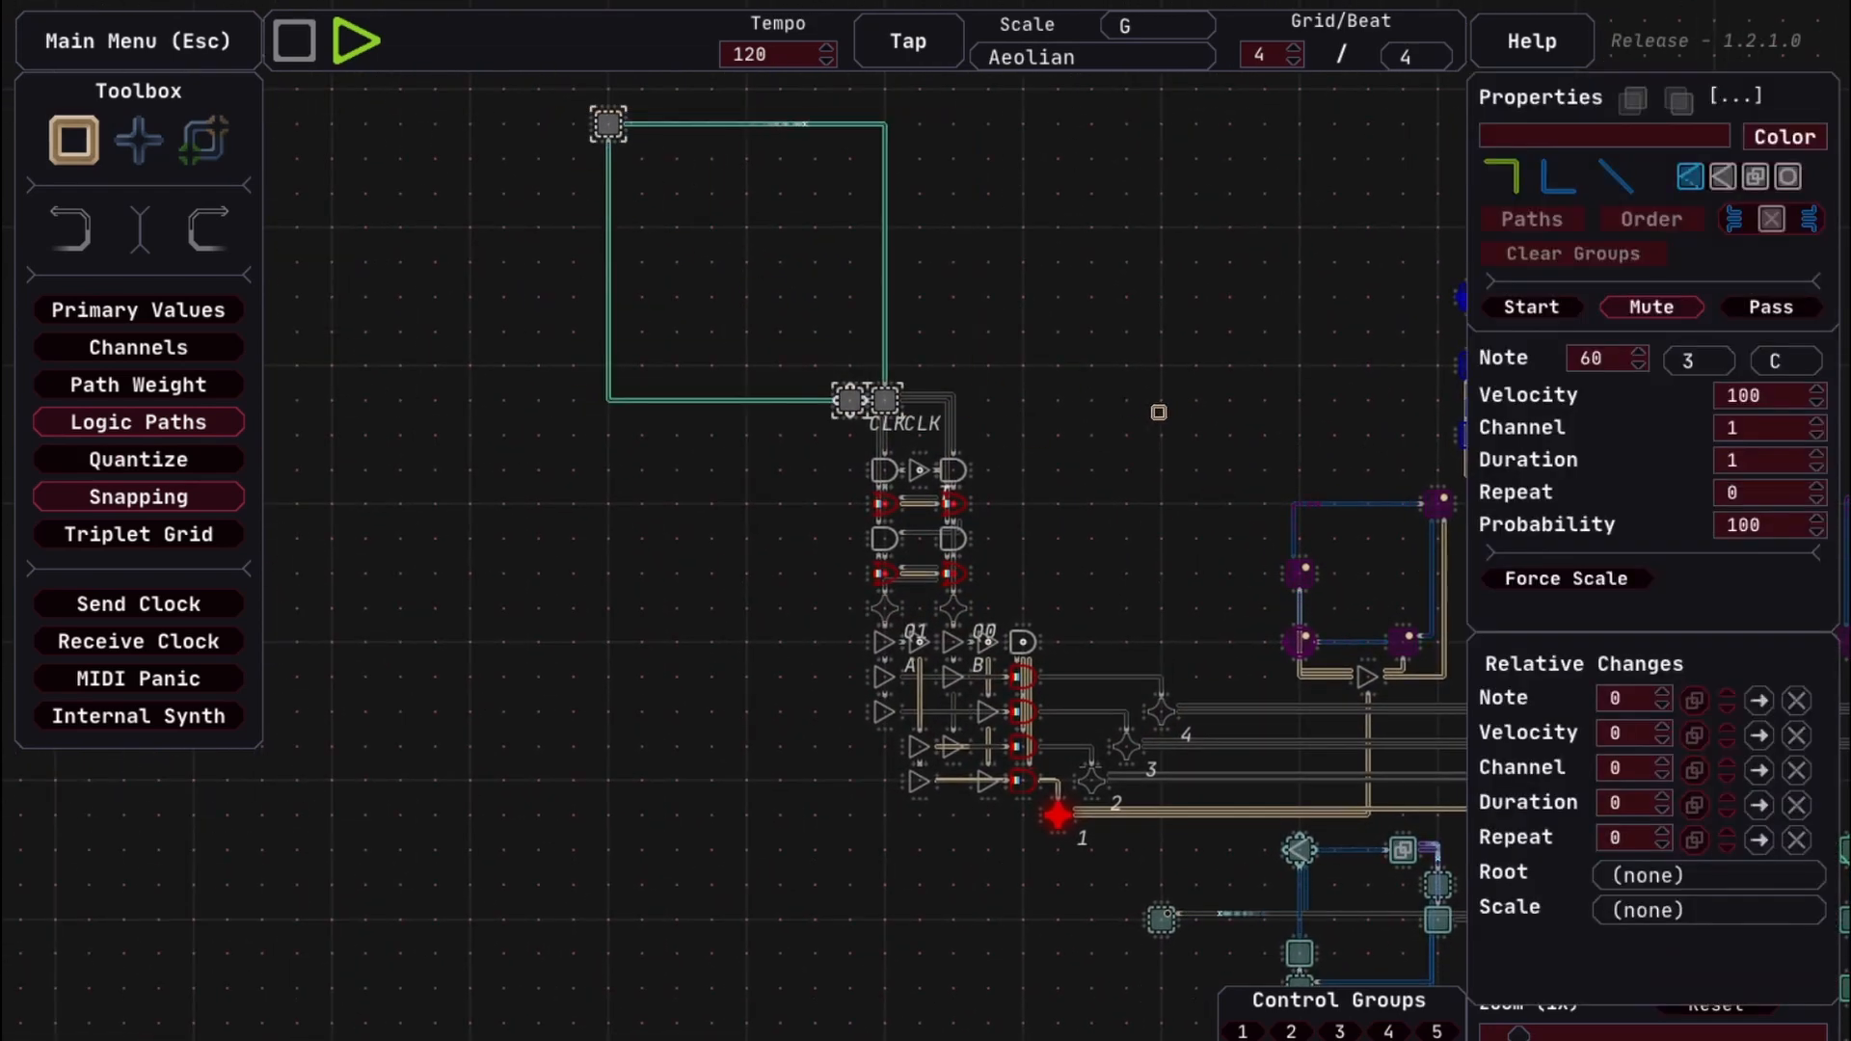
{"action": "left_click_drag", "start_coordinate": [1165, 412], "coordinate": [567, 290]}
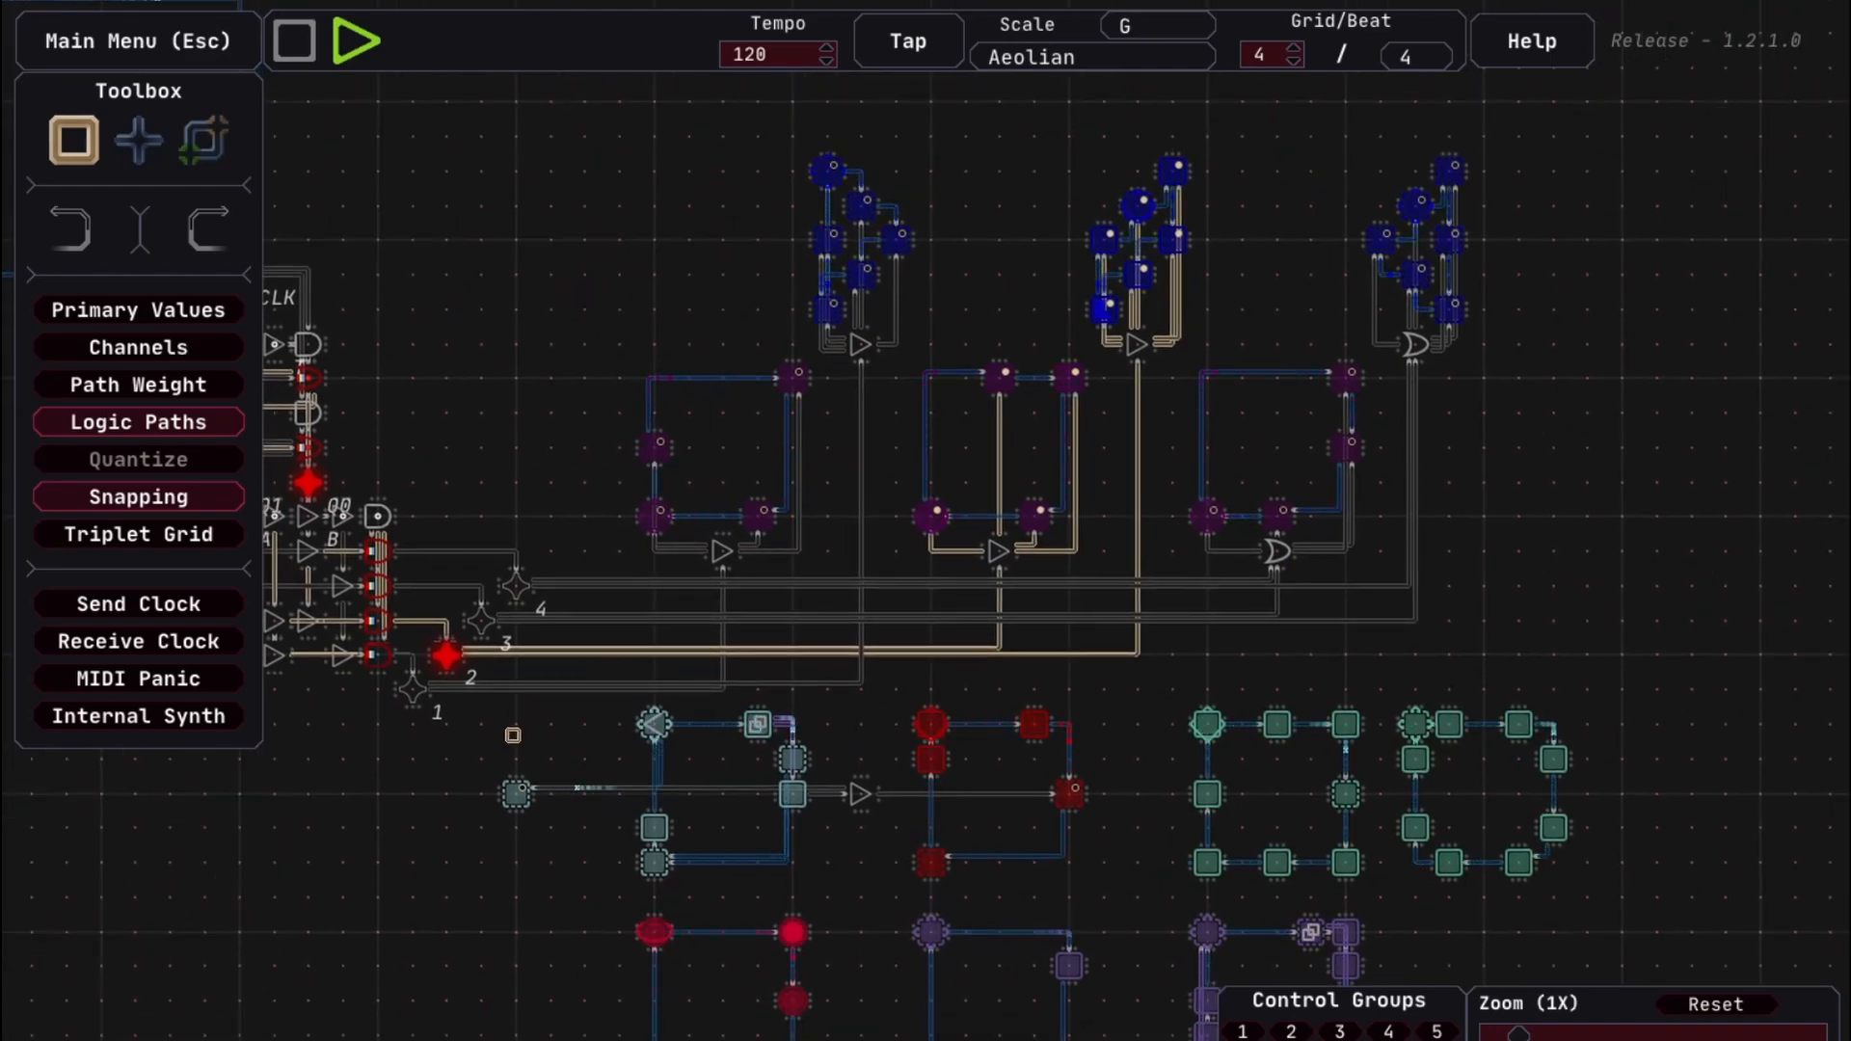
{"action": "left_click_drag", "start_coordinate": [481, 705], "coordinate": [1622, 916]}
{"action": "left_click_drag", "start_coordinate": [1485, 669], "coordinate": [1342, 496]}
{"action": "left_click", "coordinate": [1355, 430]}
{"action": "left_click_drag", "start_coordinate": [1356, 430], "coordinate": [1368, 517]}
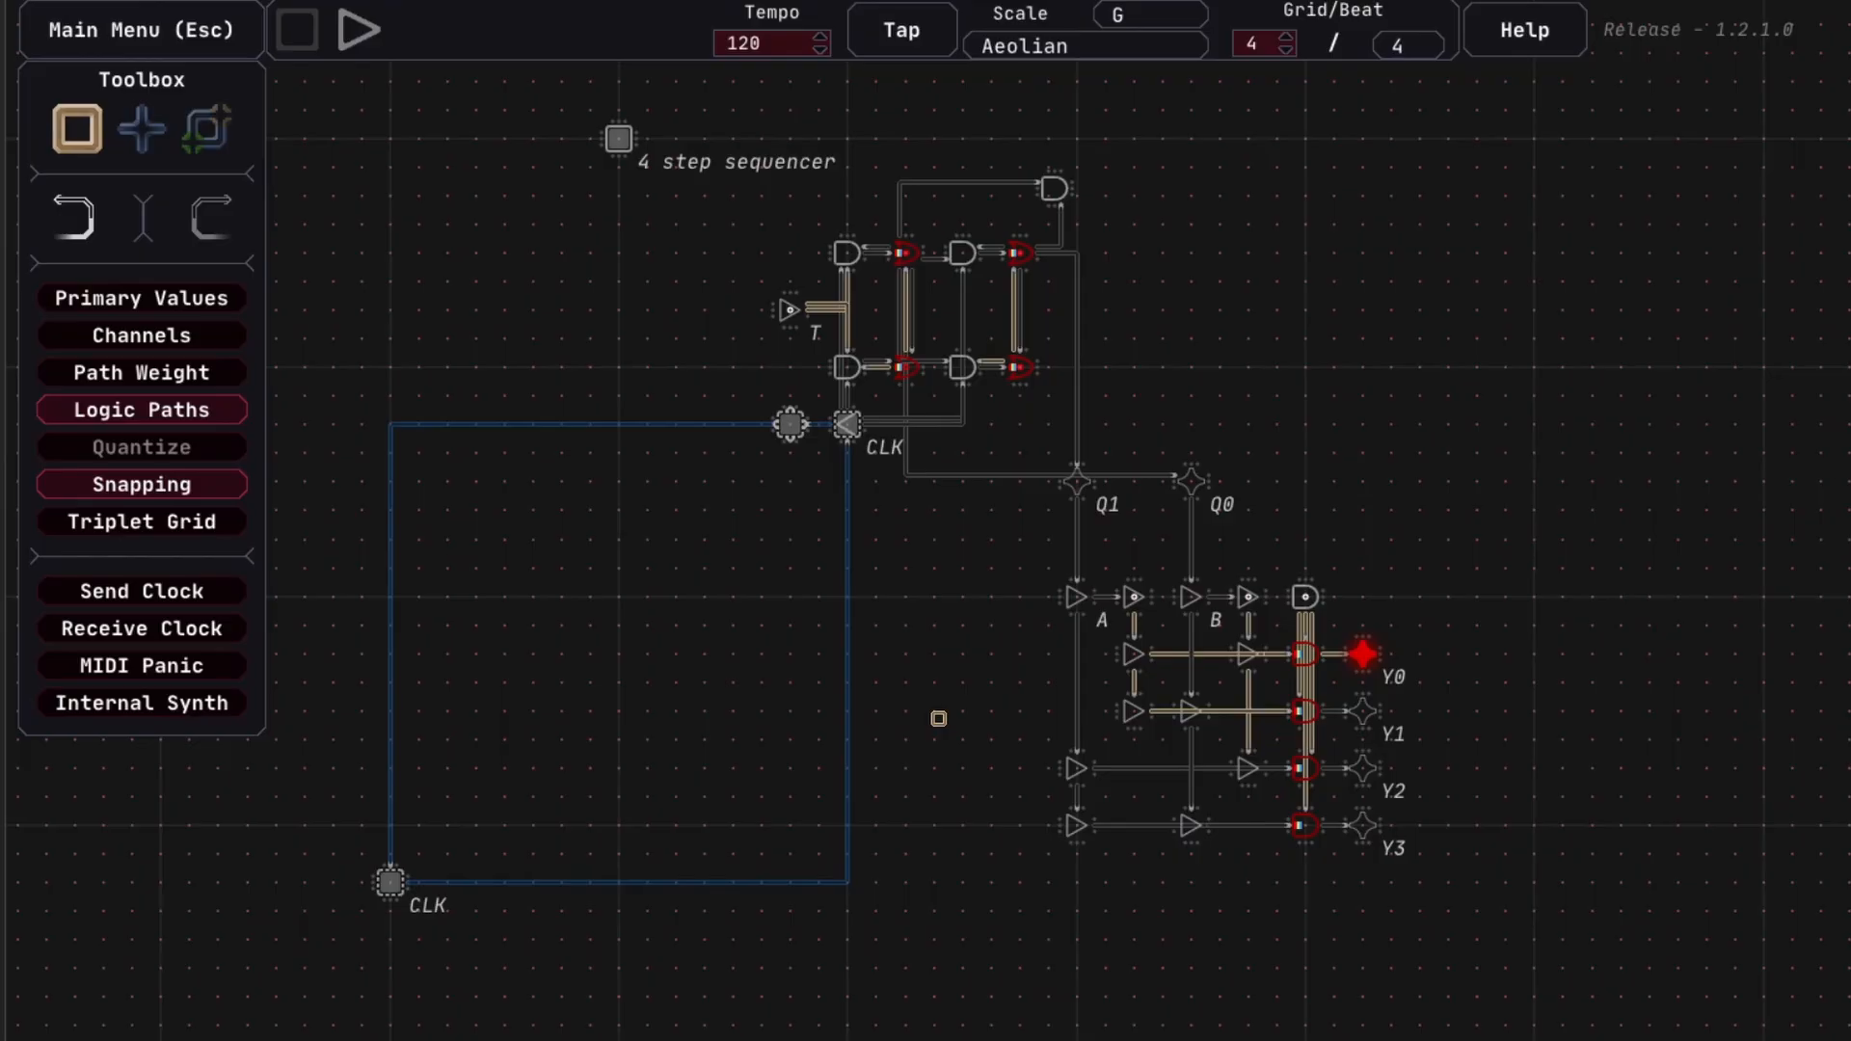
Play the 4 step sequencer patch and examine its counter gates and the decoder feeding outputs Y0 to Y3
{"action": "key", "text": "space"}
{"action": "left_click_drag", "start_coordinate": [942, 700], "coordinate": [878, 750]}
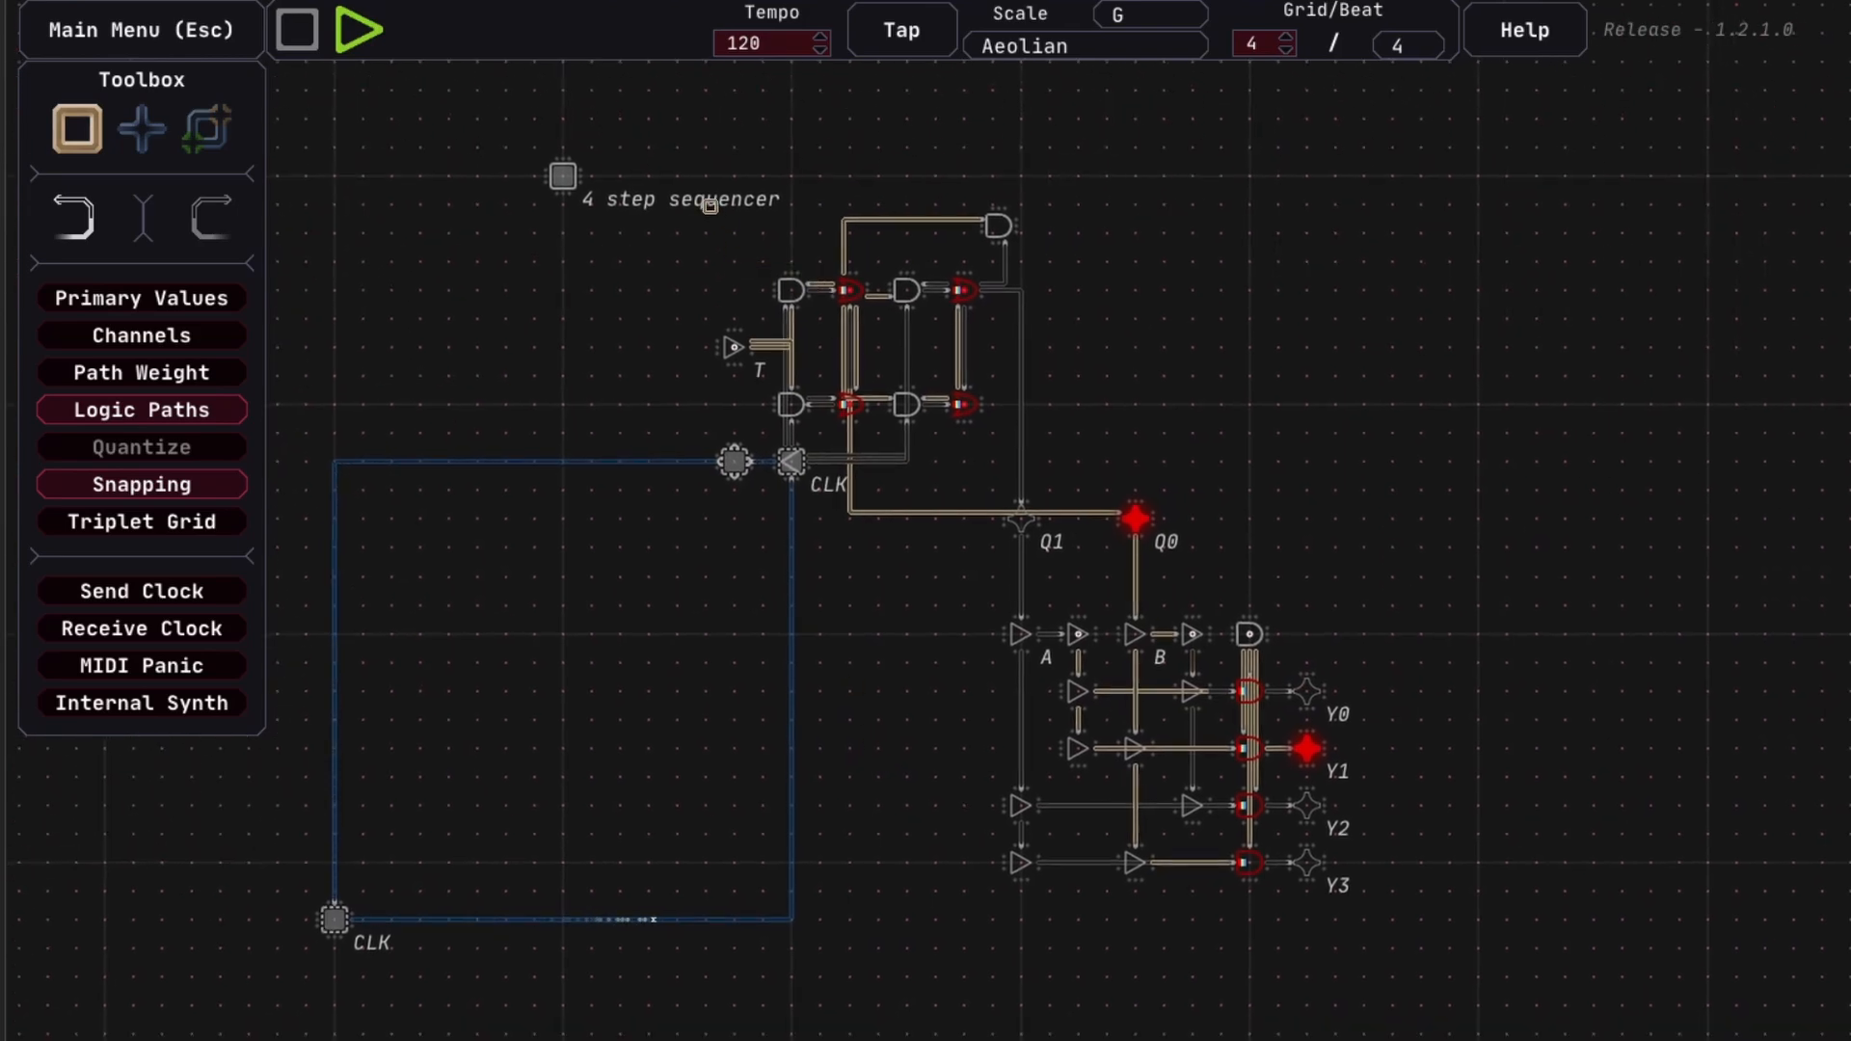
{"action": "left_click_drag", "start_coordinate": [709, 206], "coordinate": [1098, 446]}
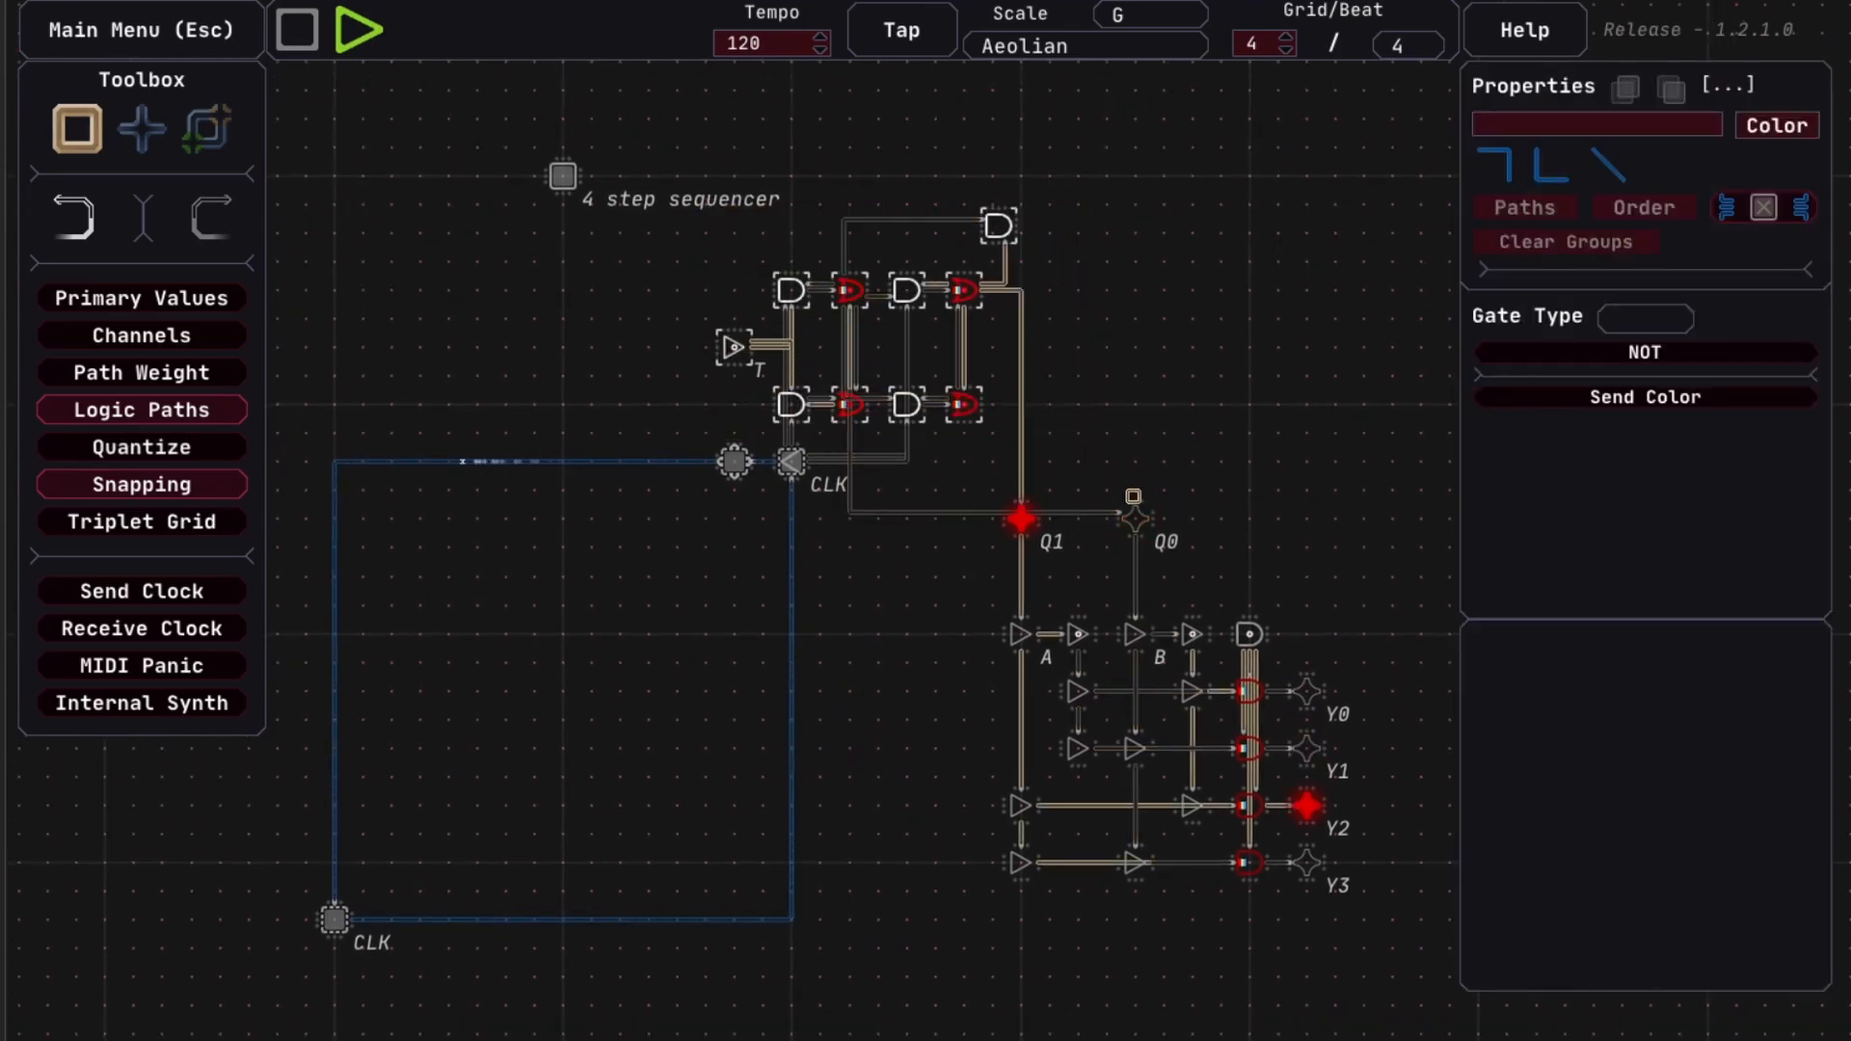
{"action": "left_click", "coordinate": [1172, 542]}
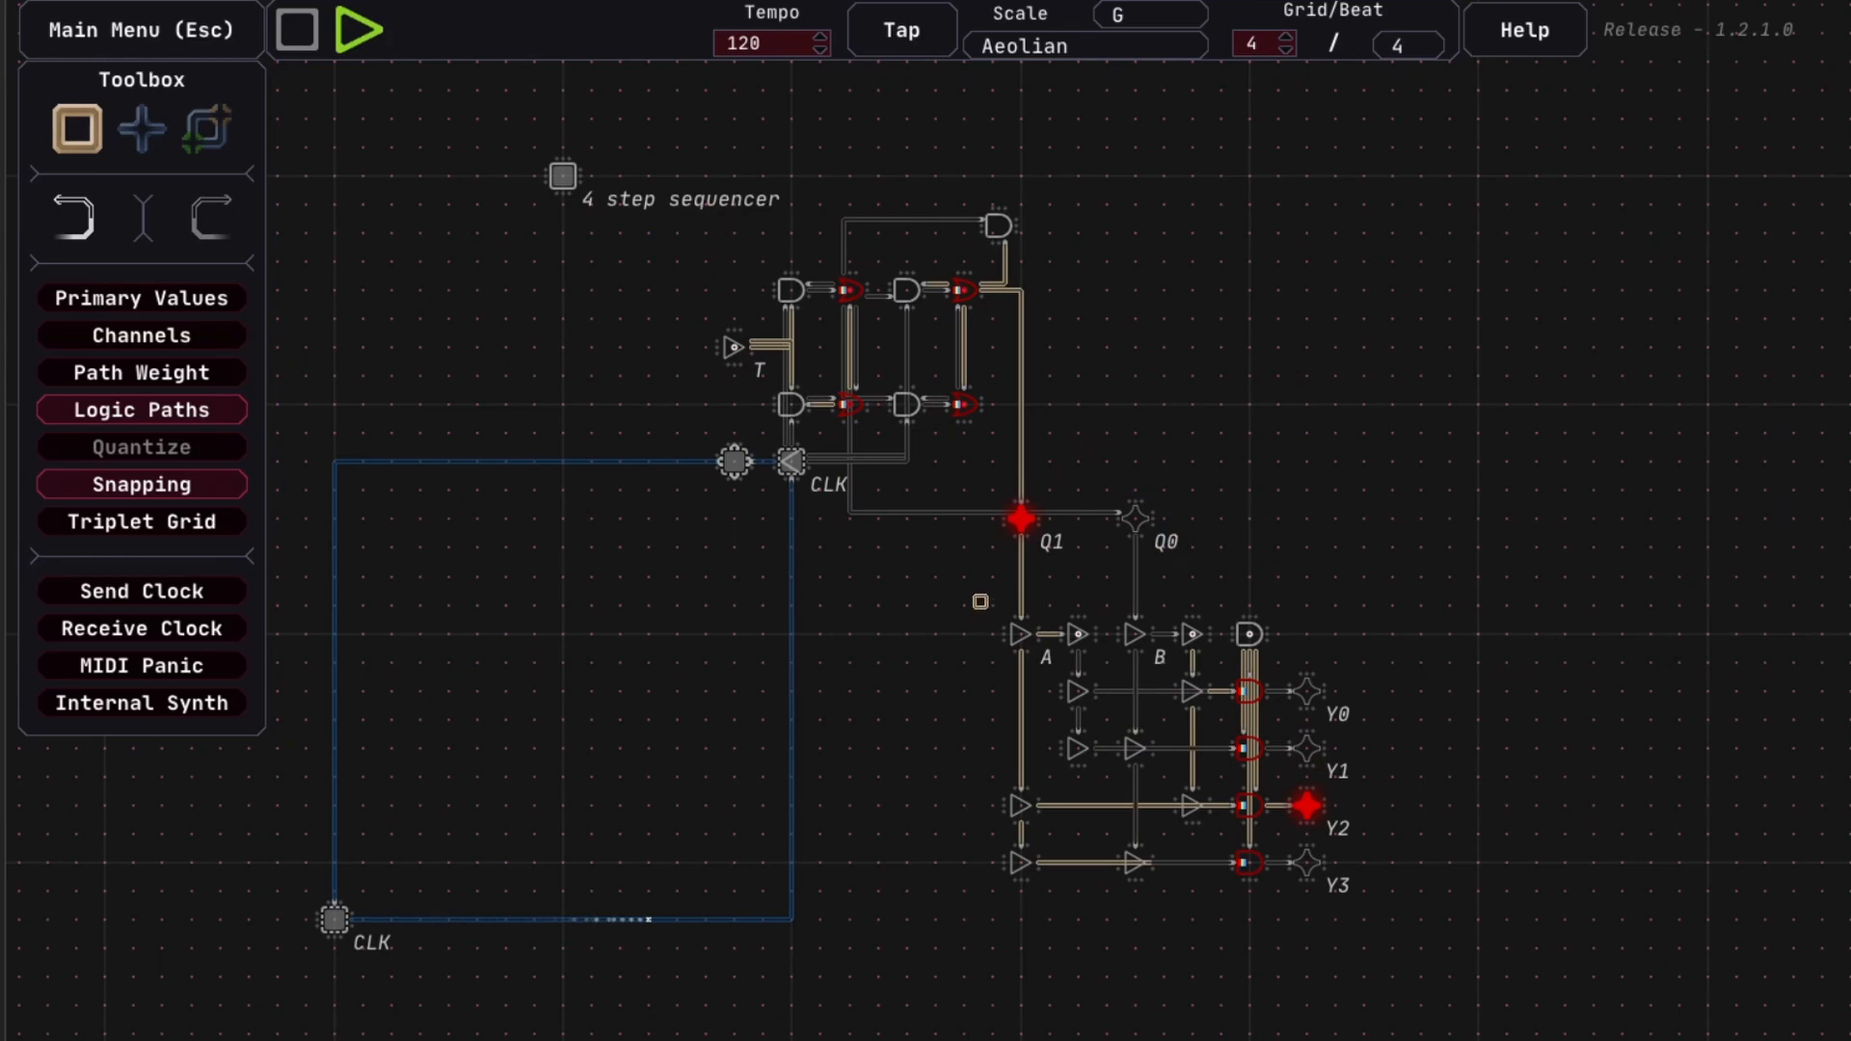
{"action": "left_click_drag", "start_coordinate": [981, 602], "coordinate": [1417, 928]}
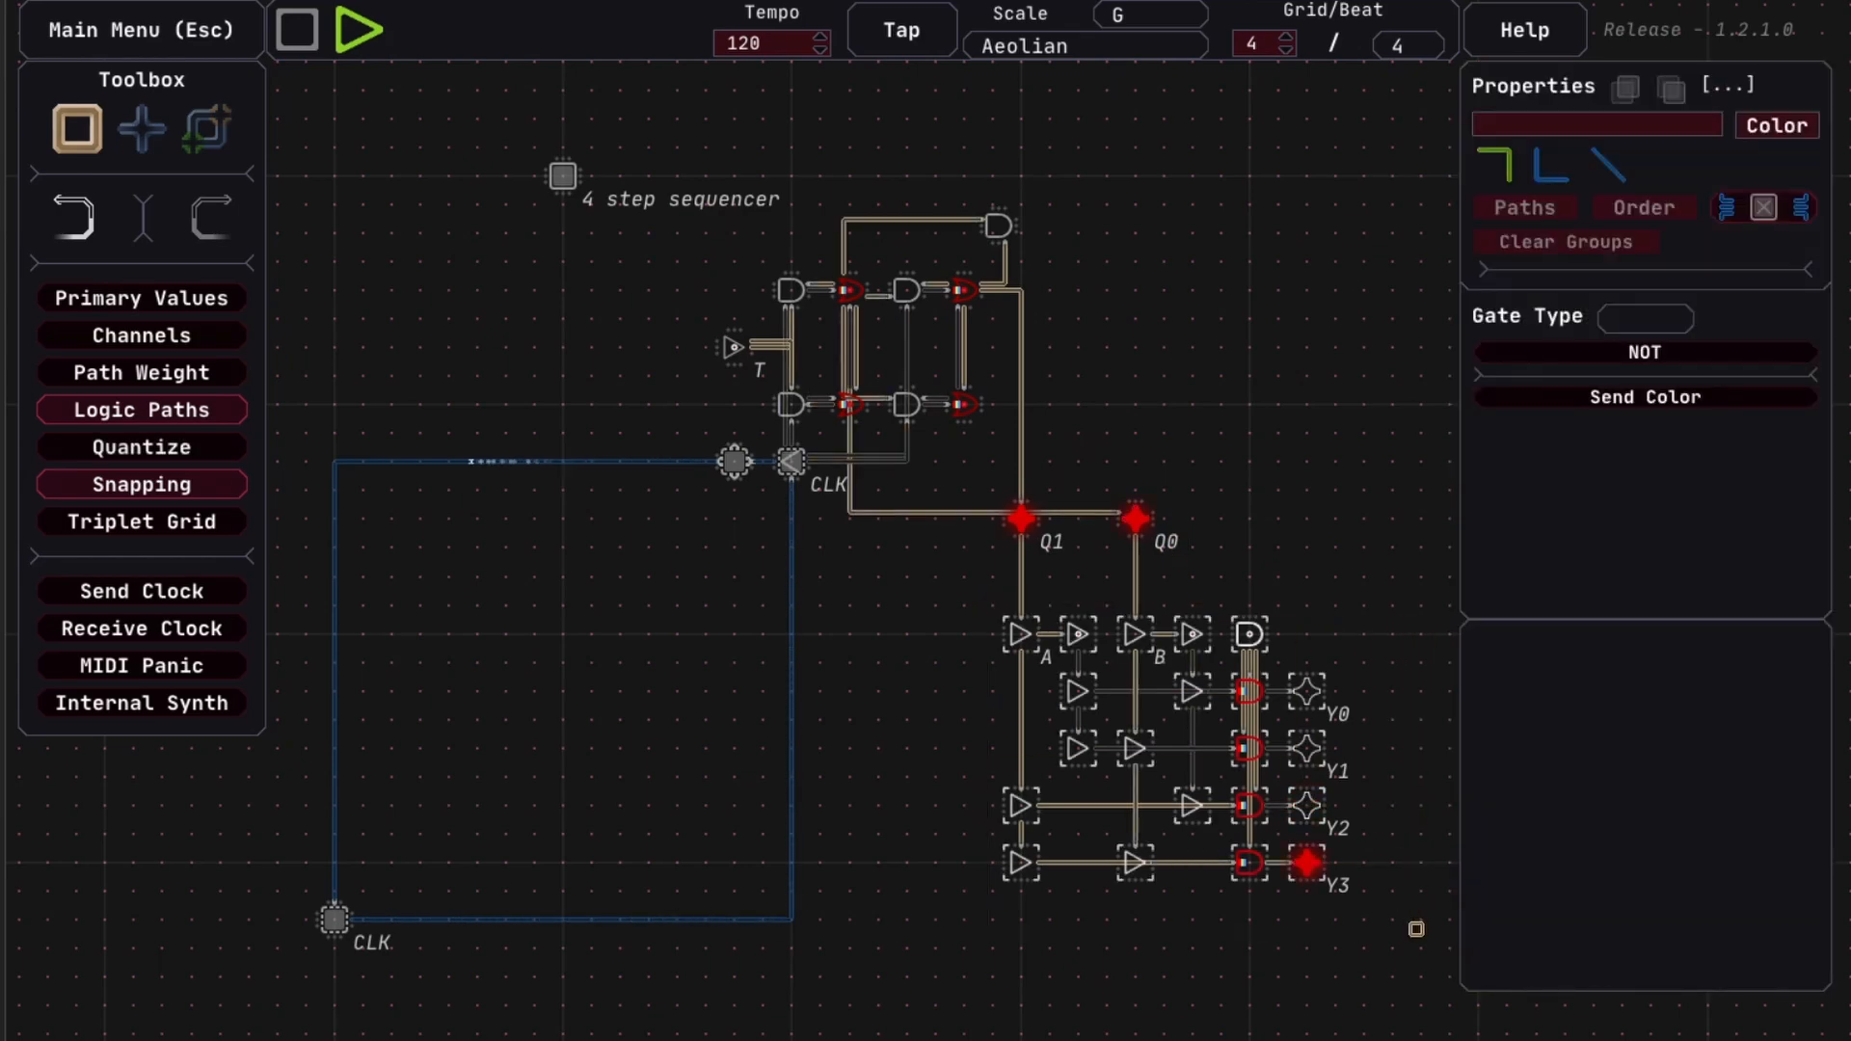
{"action": "left_click", "coordinate": [1408, 937]}
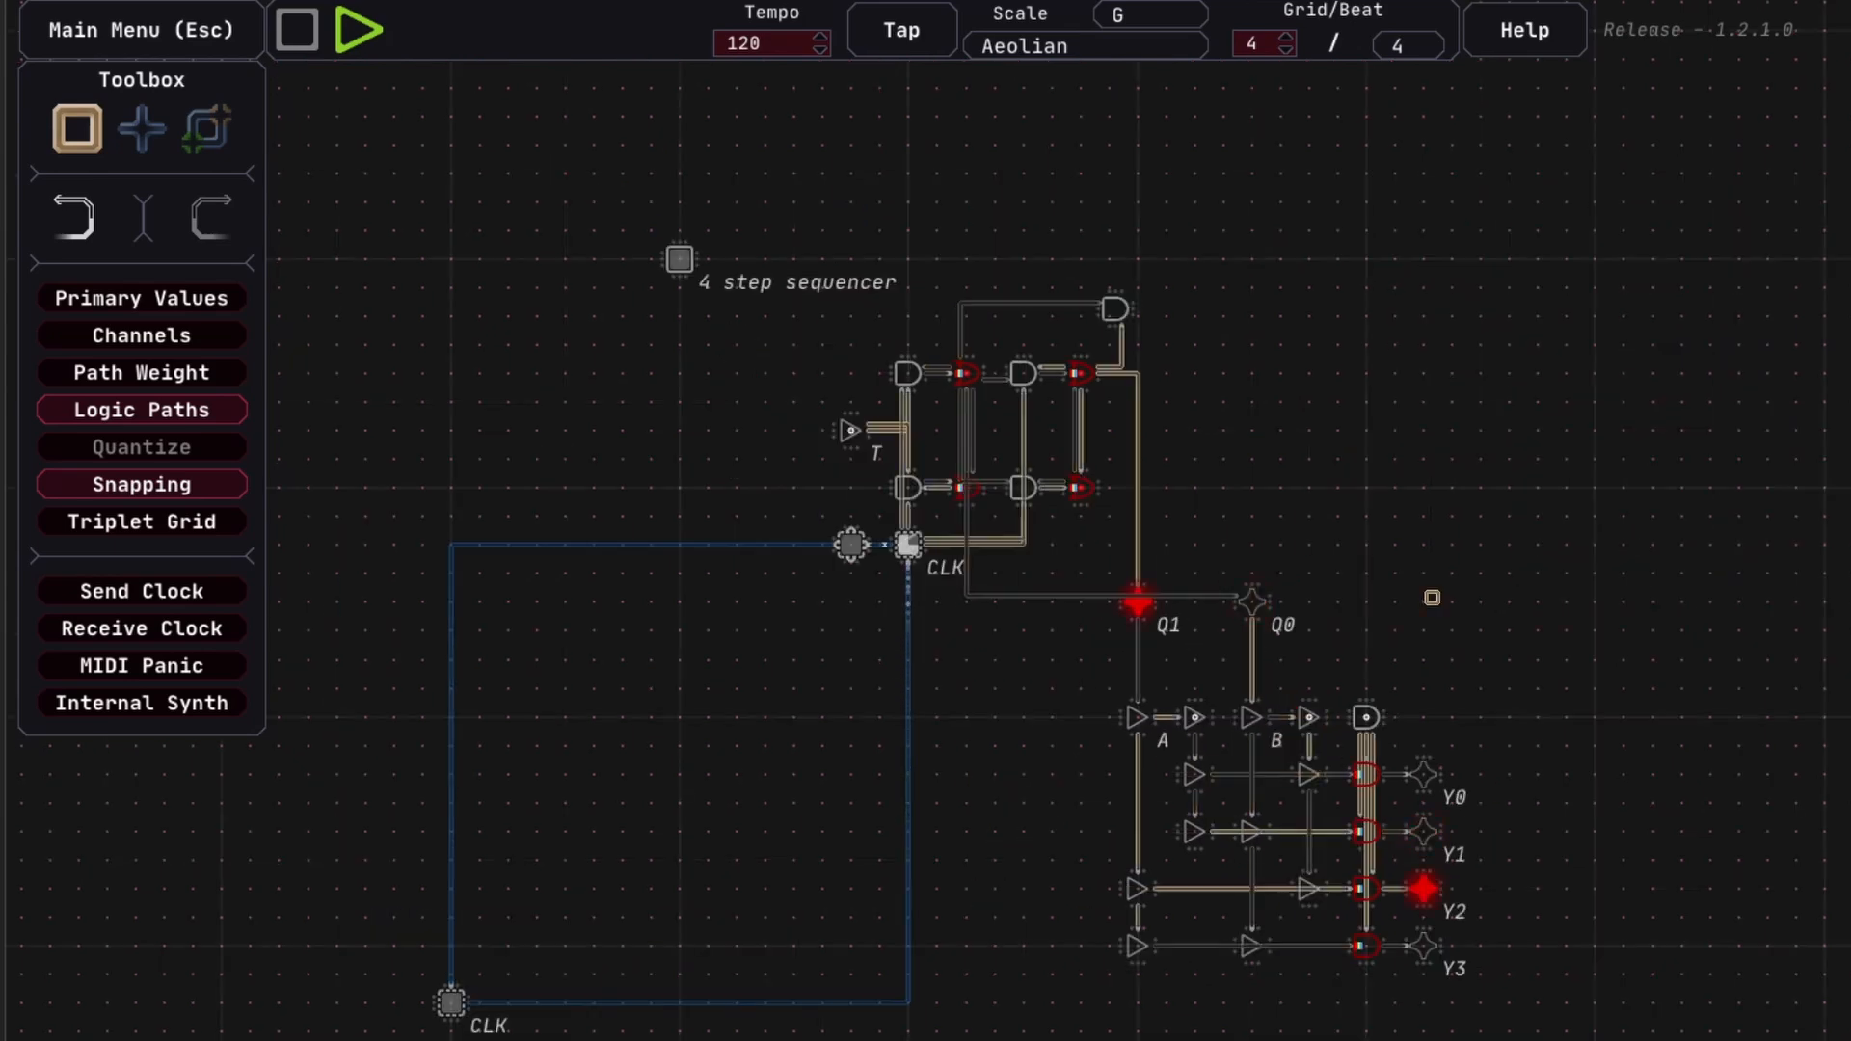
Examine the counter's two four-gate halves between the T input and the Q1 and Q0 outputs
{"action": "left_click_drag", "start_coordinate": [813, 230], "coordinate": [1402, 641]}
{"action": "left_click", "coordinate": [1200, 466]}
{"action": "scroll", "coordinate": [1196, 467], "scroll_direction": "up", "scroll_amount": 3}
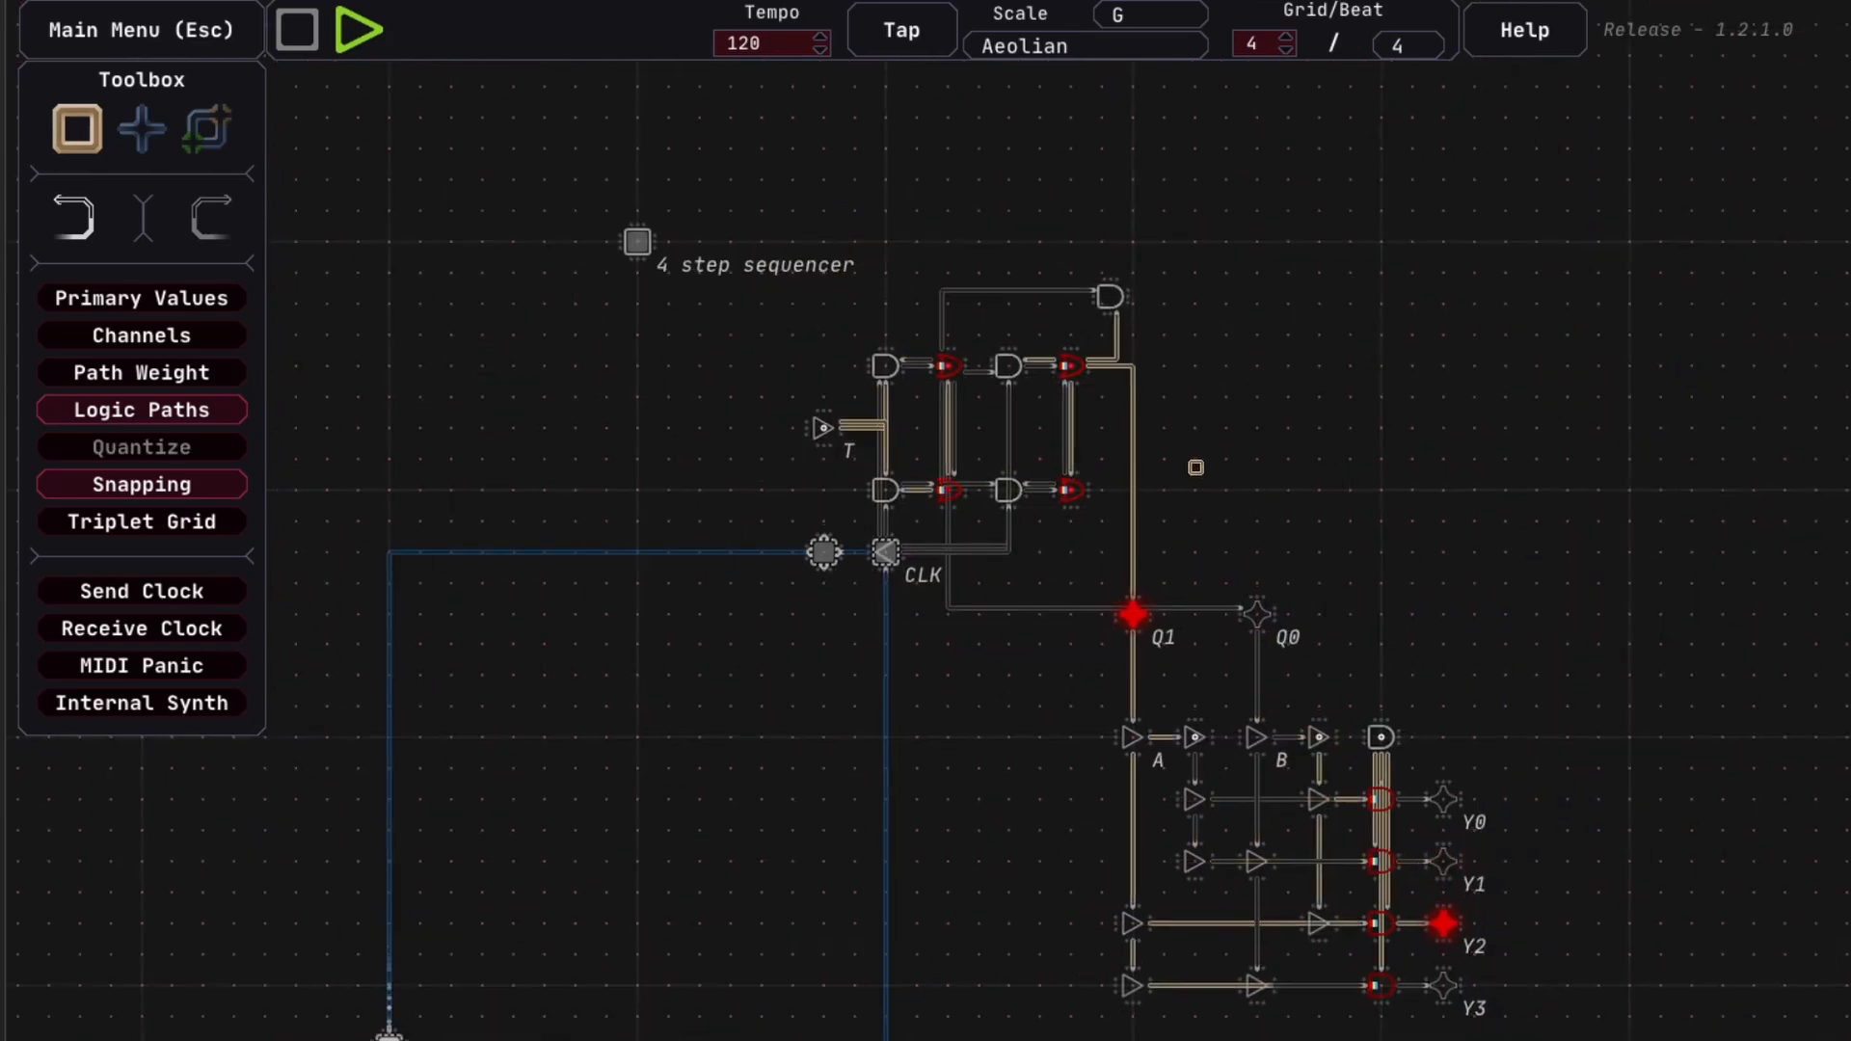
{"action": "left_click_drag", "start_coordinate": [750, 321], "coordinate": [921, 542]}
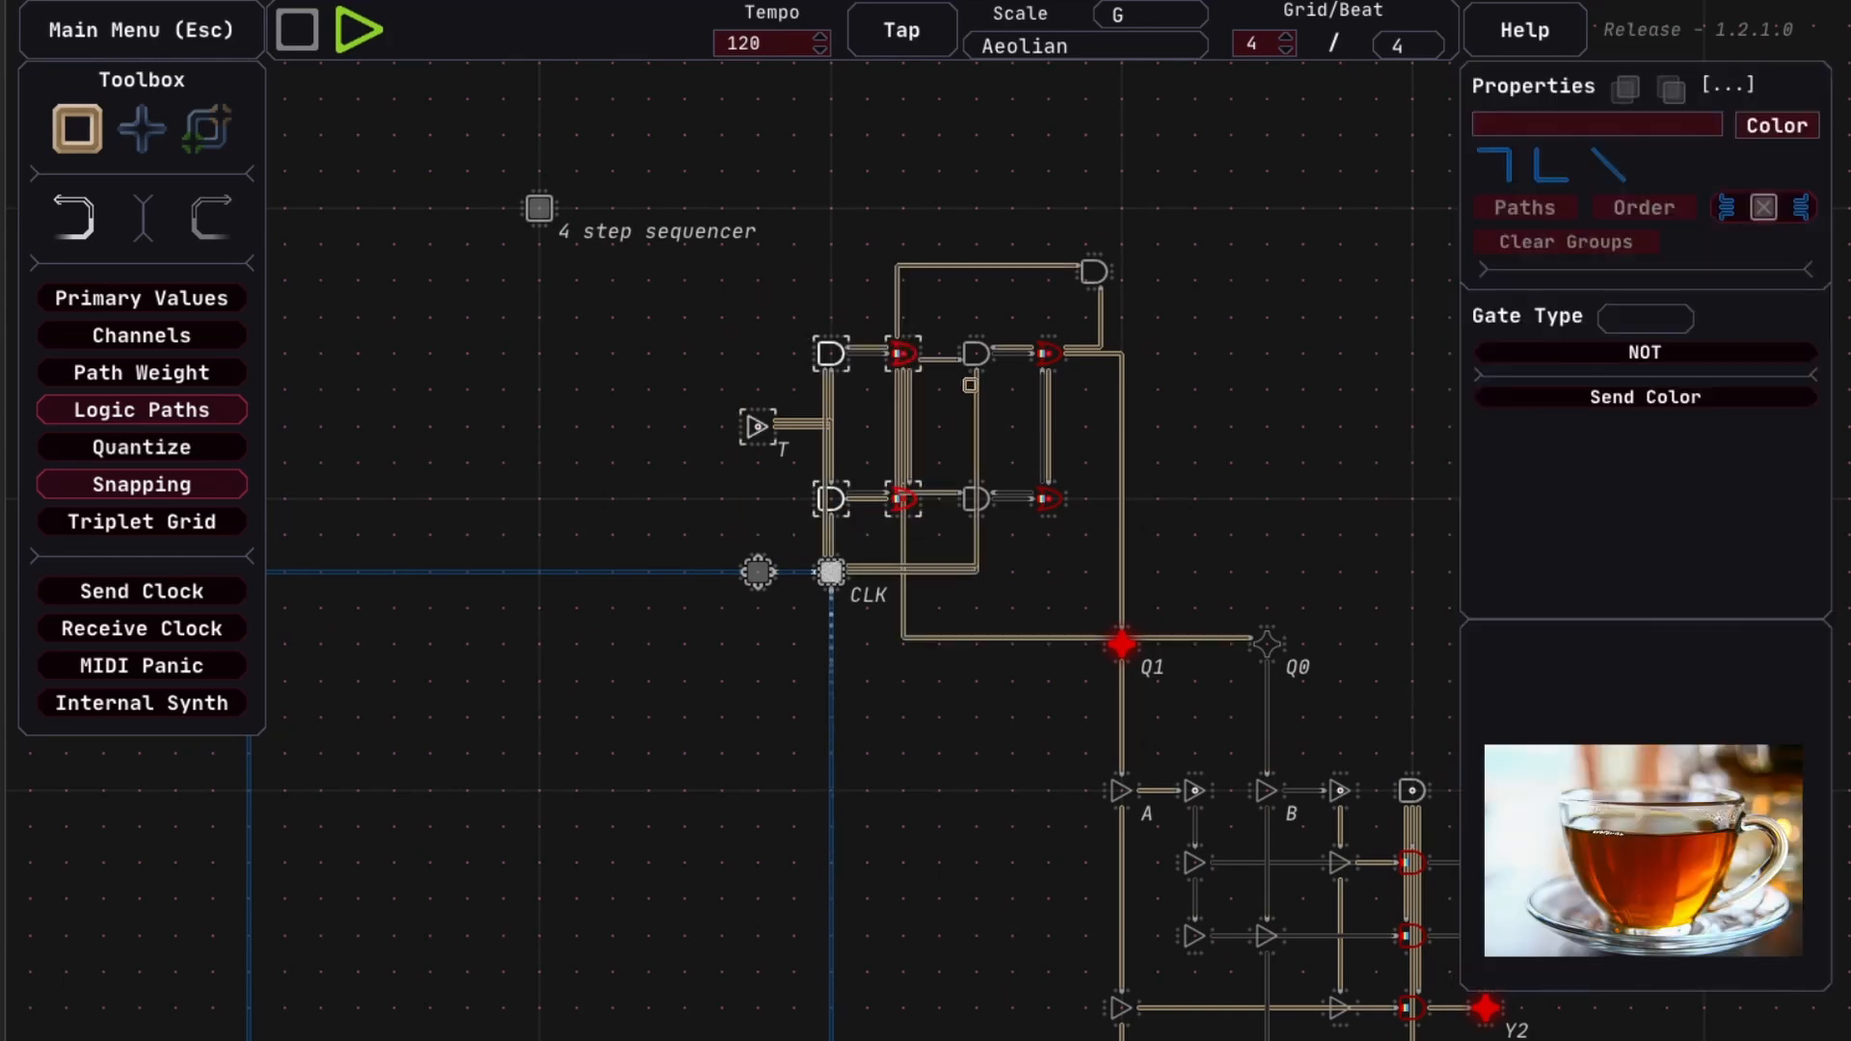
{"action": "left_click_drag", "start_coordinate": [953, 315], "coordinate": [1051, 524]}
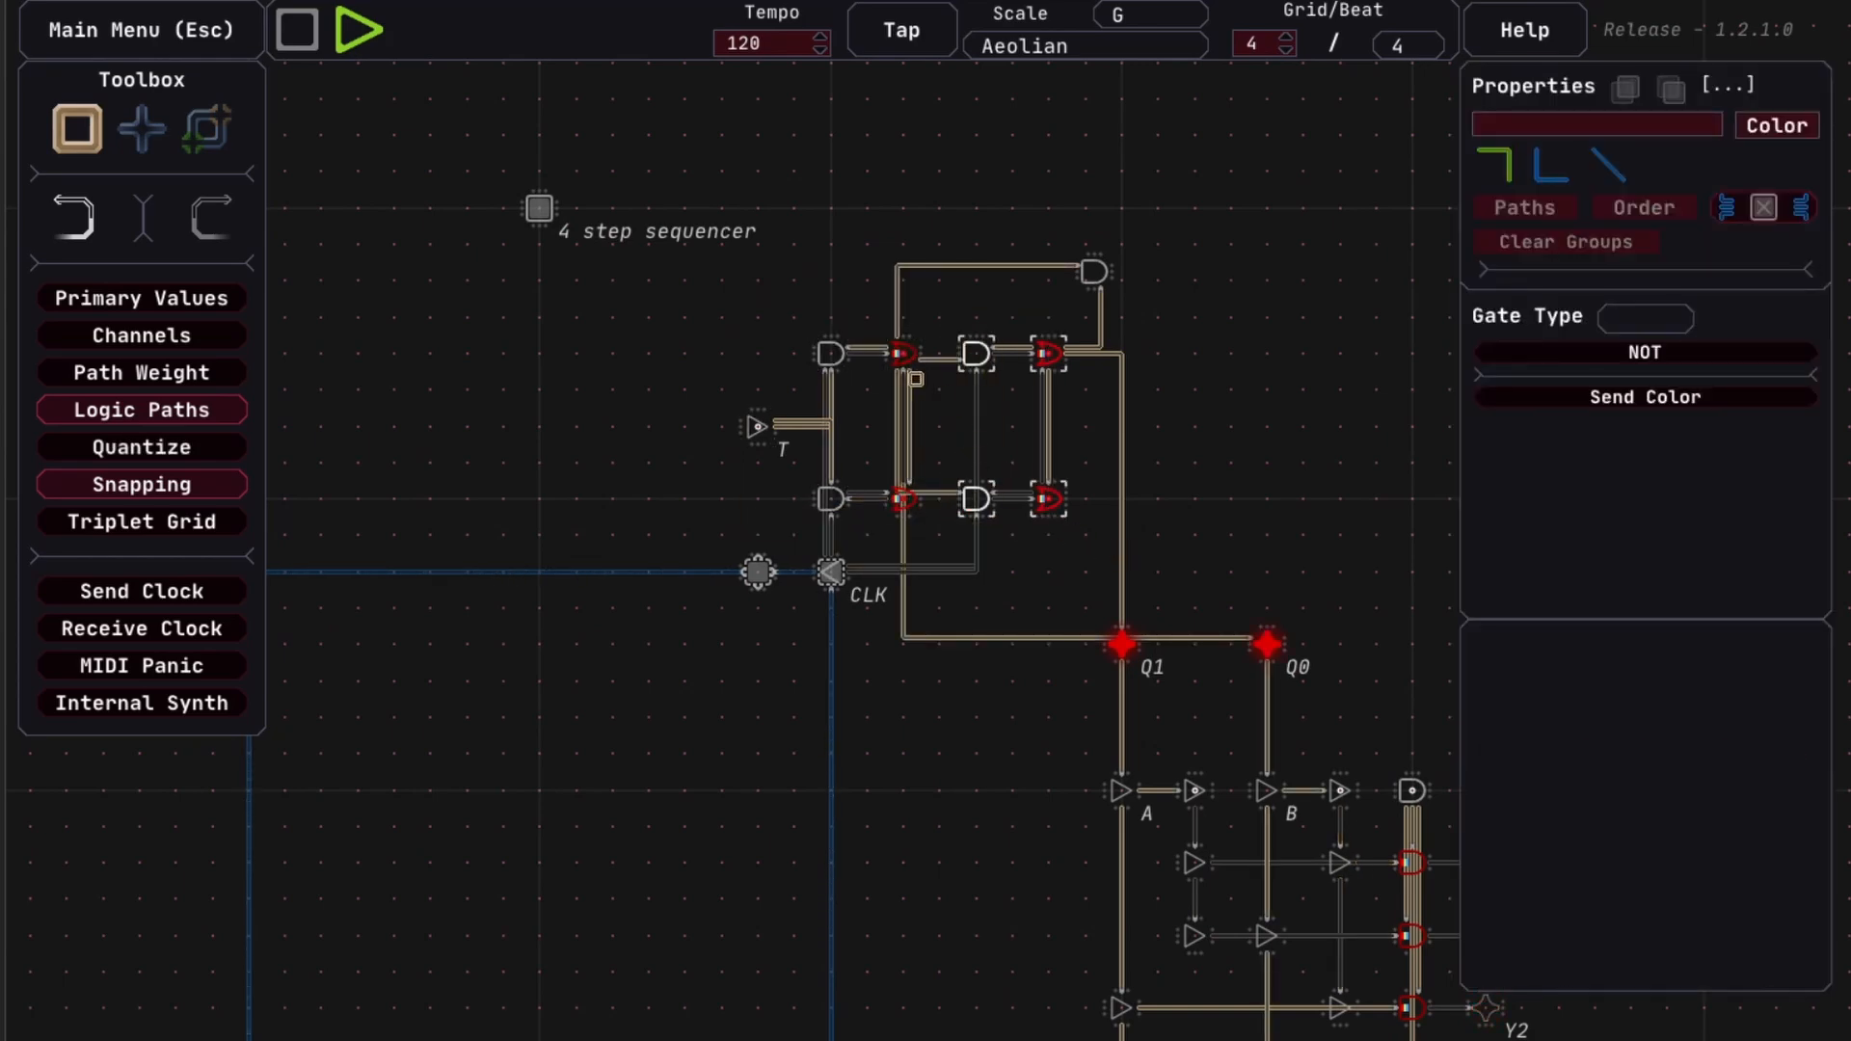
{"action": "left_click", "coordinate": [855, 240]}
Place six AND logic gates in an empty area, arranged in two rows of three
{"action": "left_click_drag", "start_coordinate": [972, 207], "coordinate": [1103, 958]}
{"action": "key", "text": "e"}
{"action": "left_click_drag", "start_coordinate": [956, 384], "coordinate": [954, 540]}
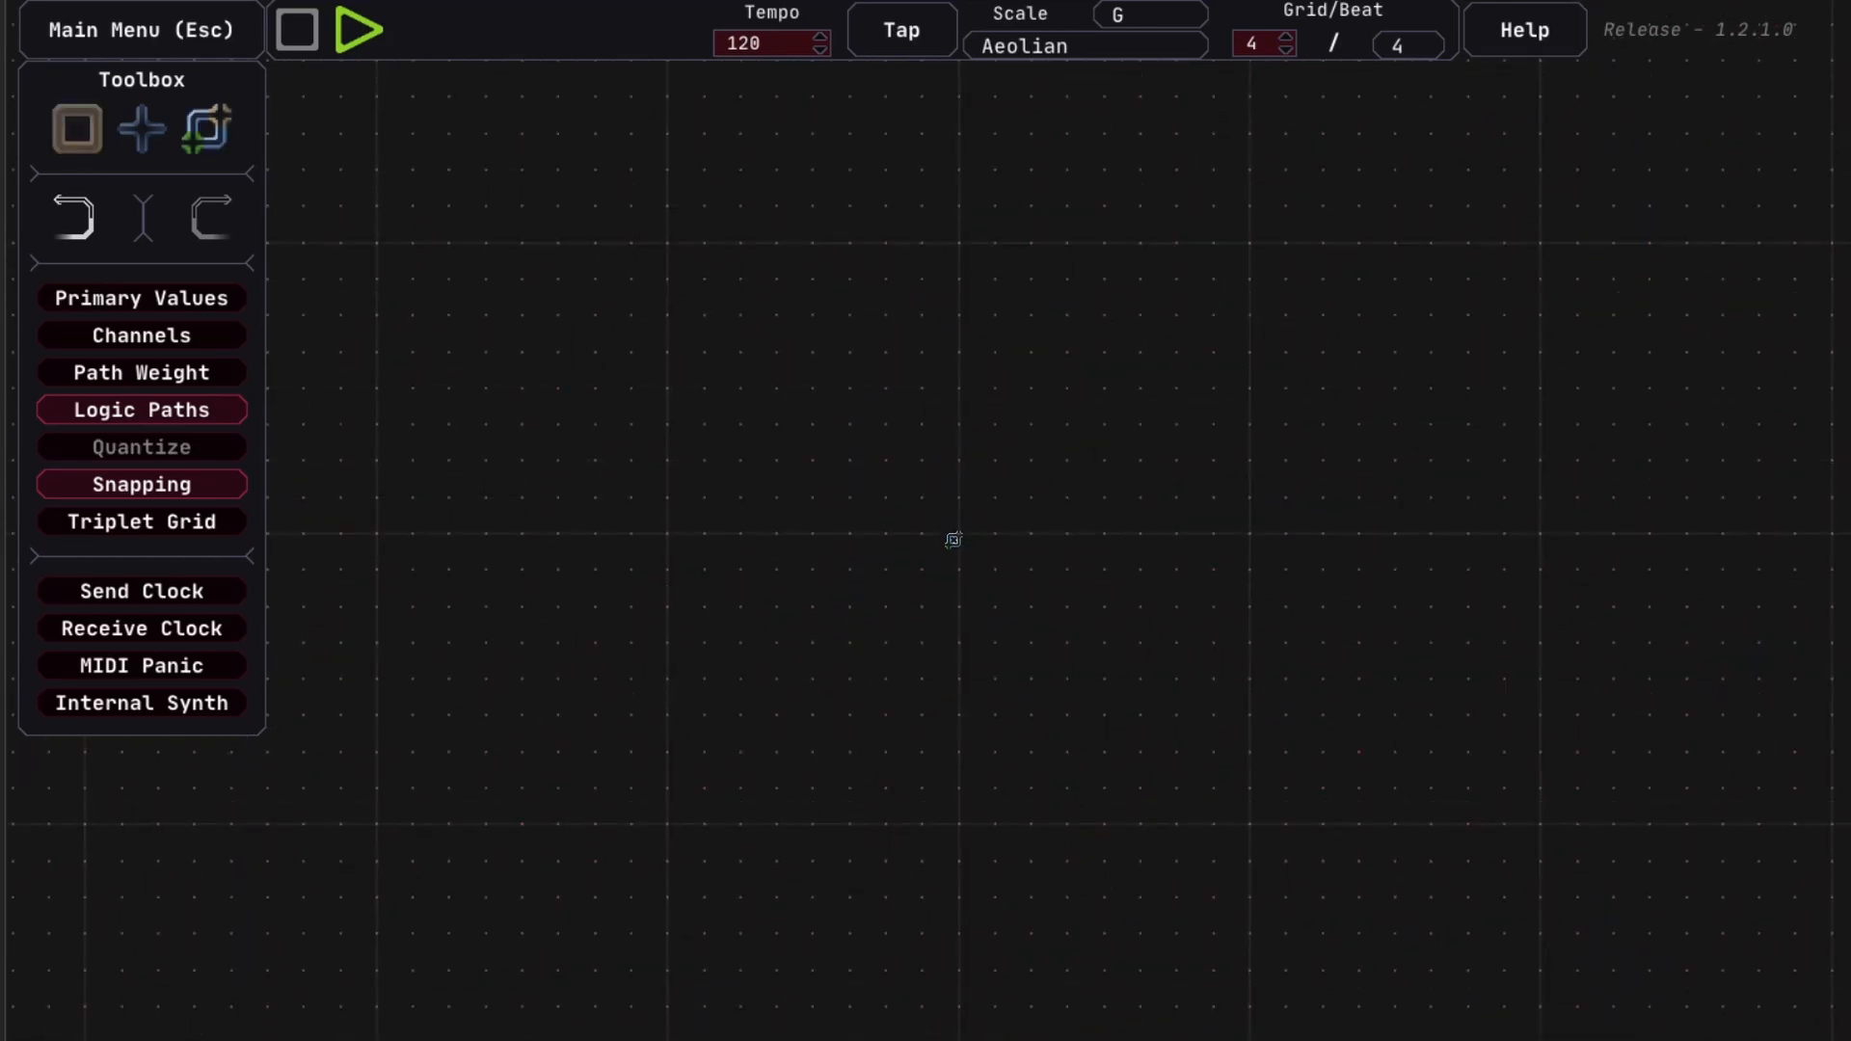
{"action": "key", "text": "w"}
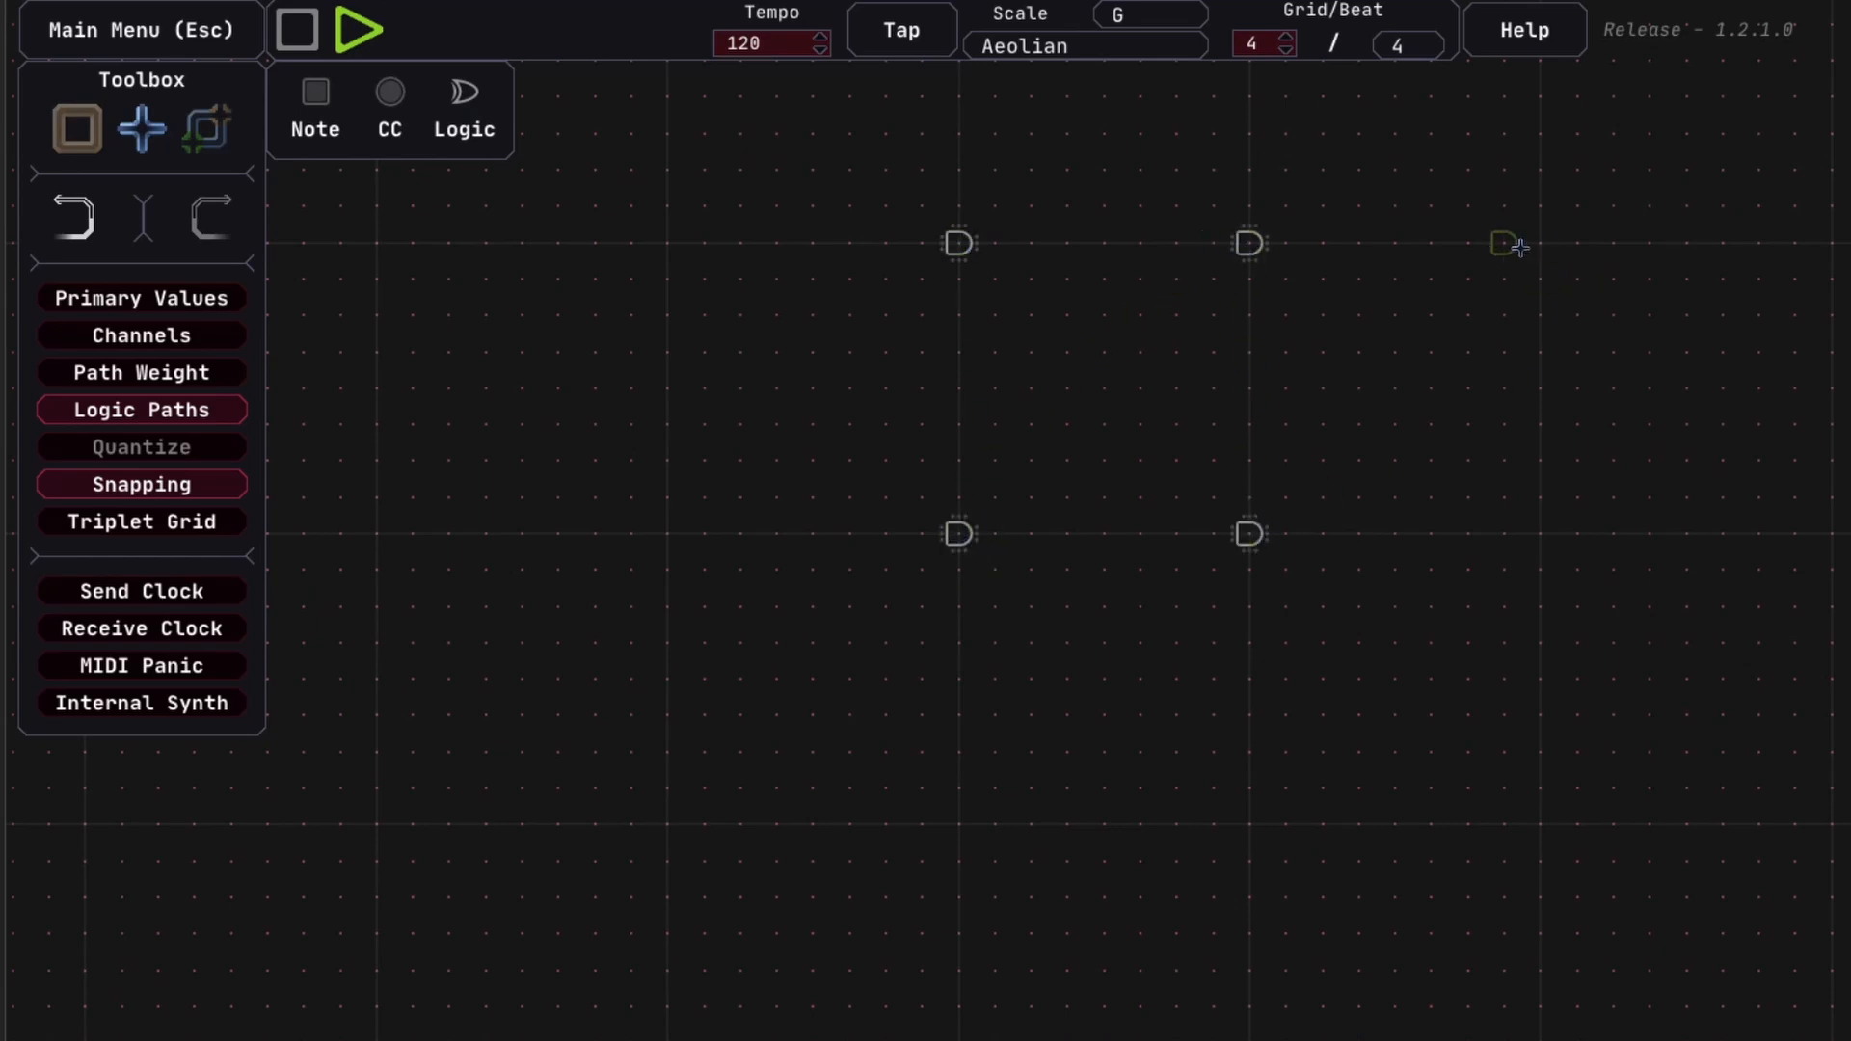
{"action": "left_click", "coordinate": [1545, 539]}
{"action": "key", "text": "q"}
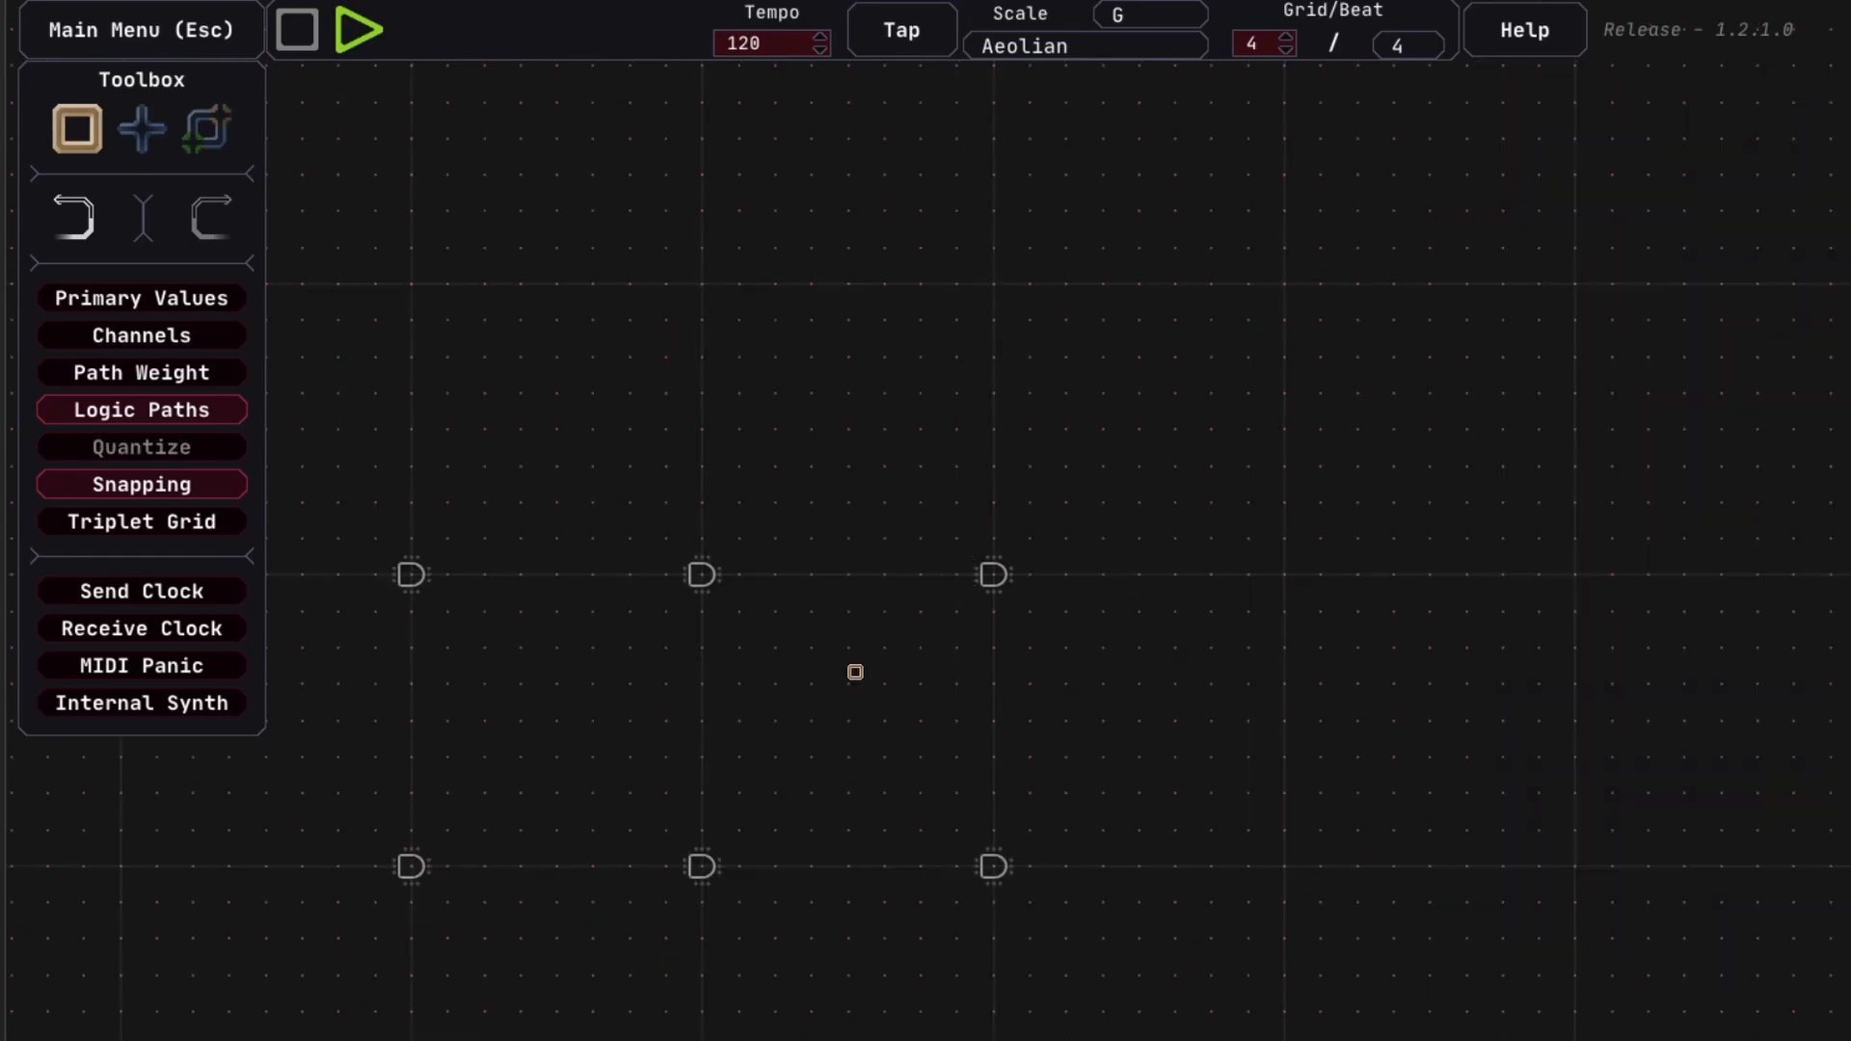
{"action": "left_click_drag", "start_coordinate": [845, 682], "coordinate": [1272, 420]}
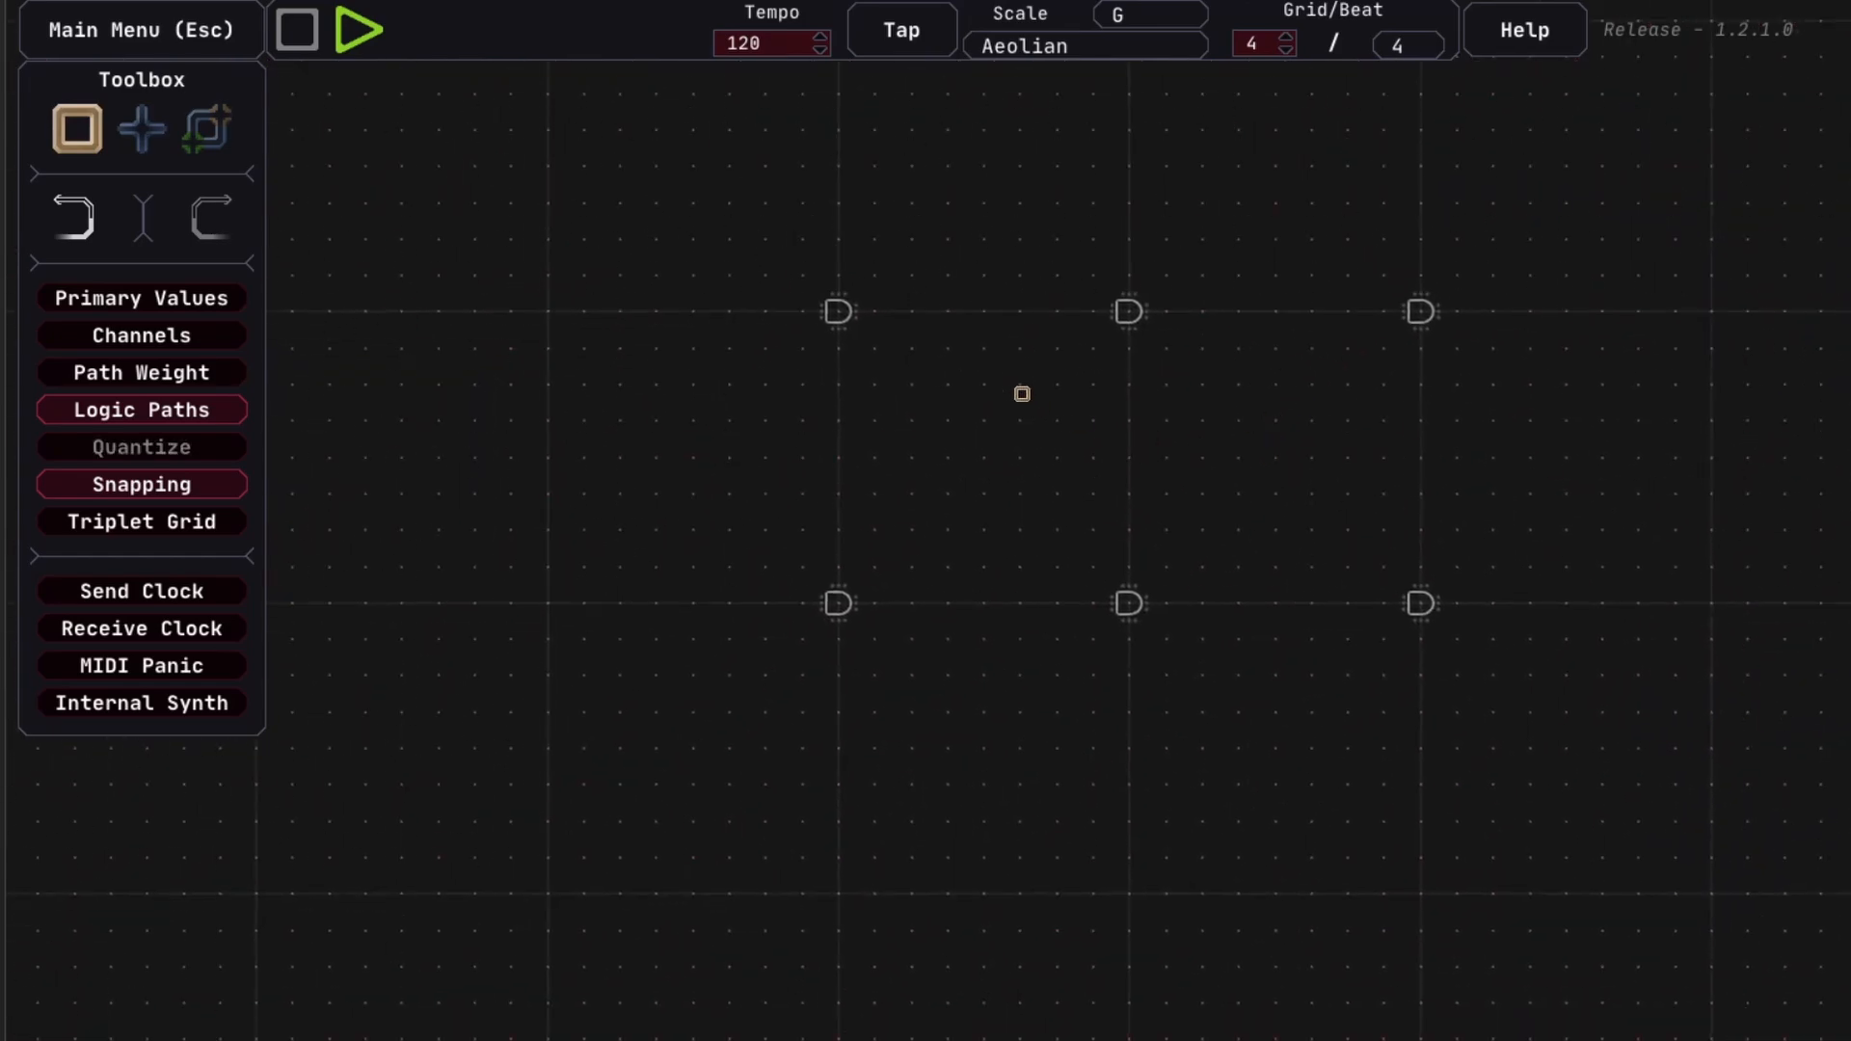
{"action": "left_click_drag", "start_coordinate": [951, 624], "coordinate": [954, 485]}
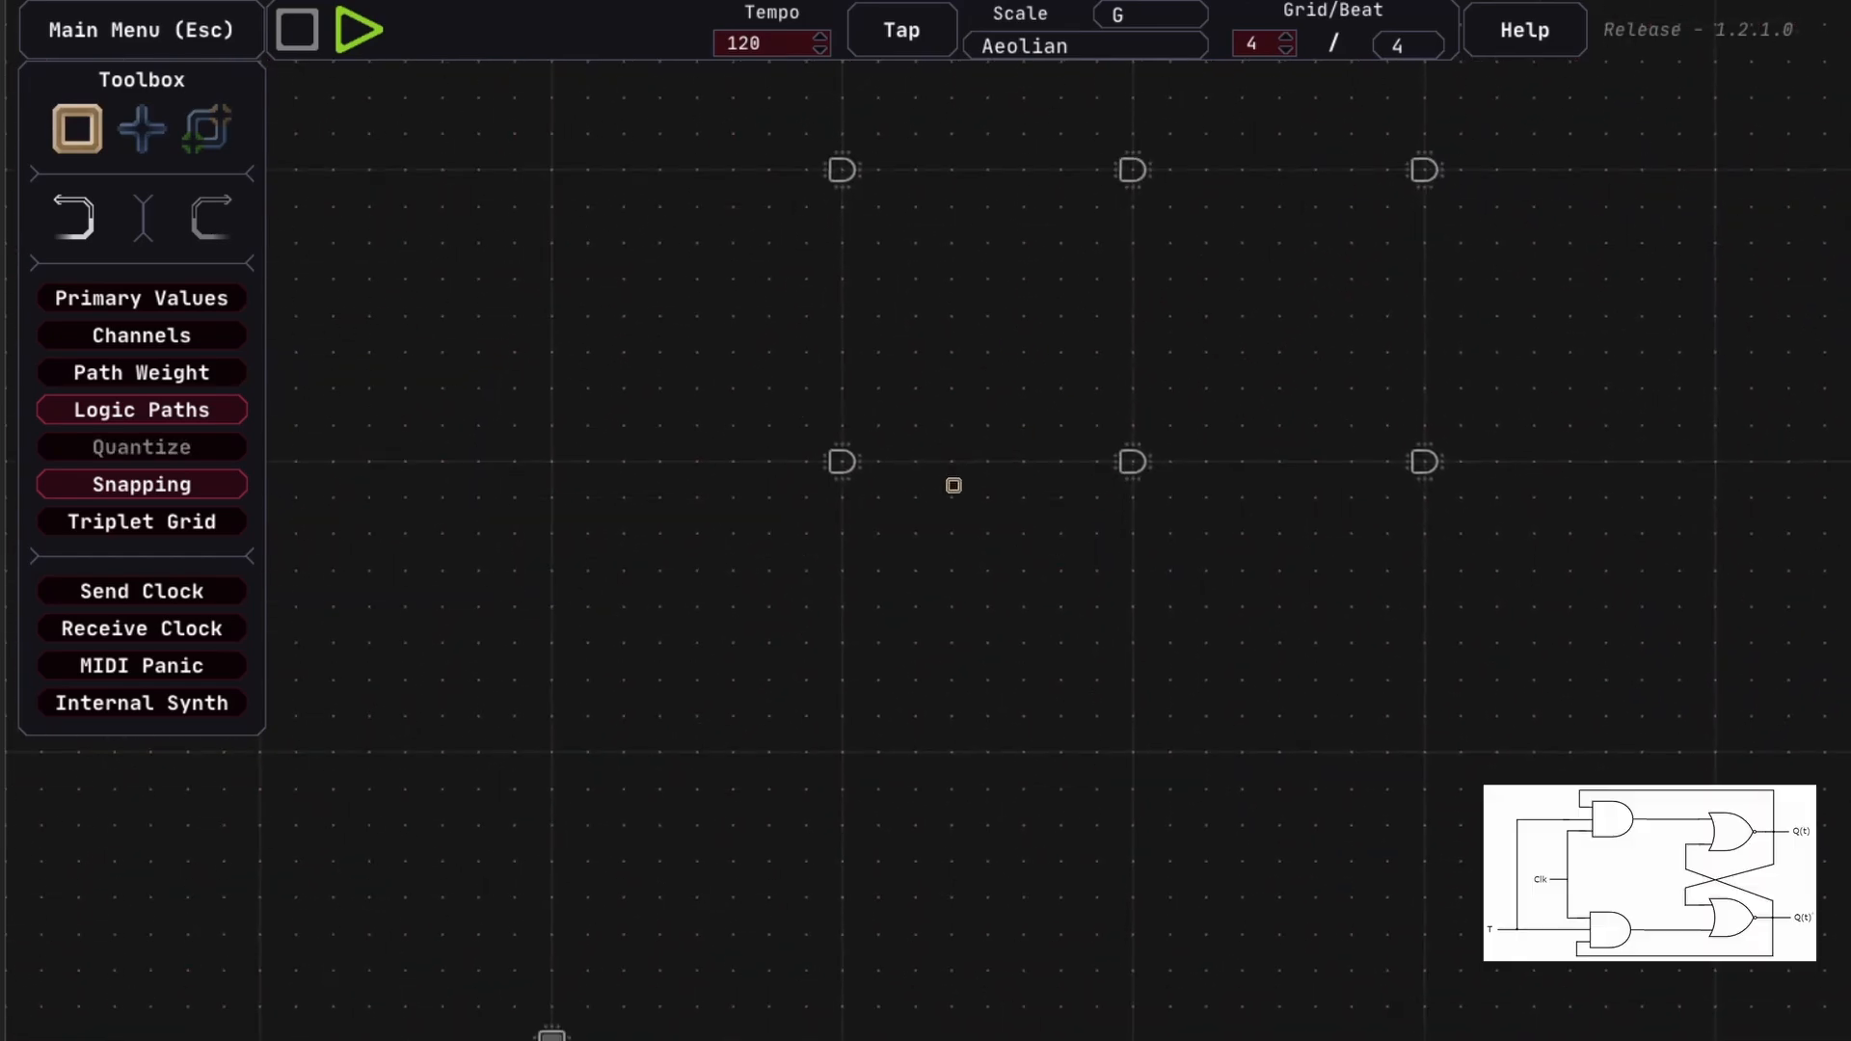
{"action": "key", "text": "e"}
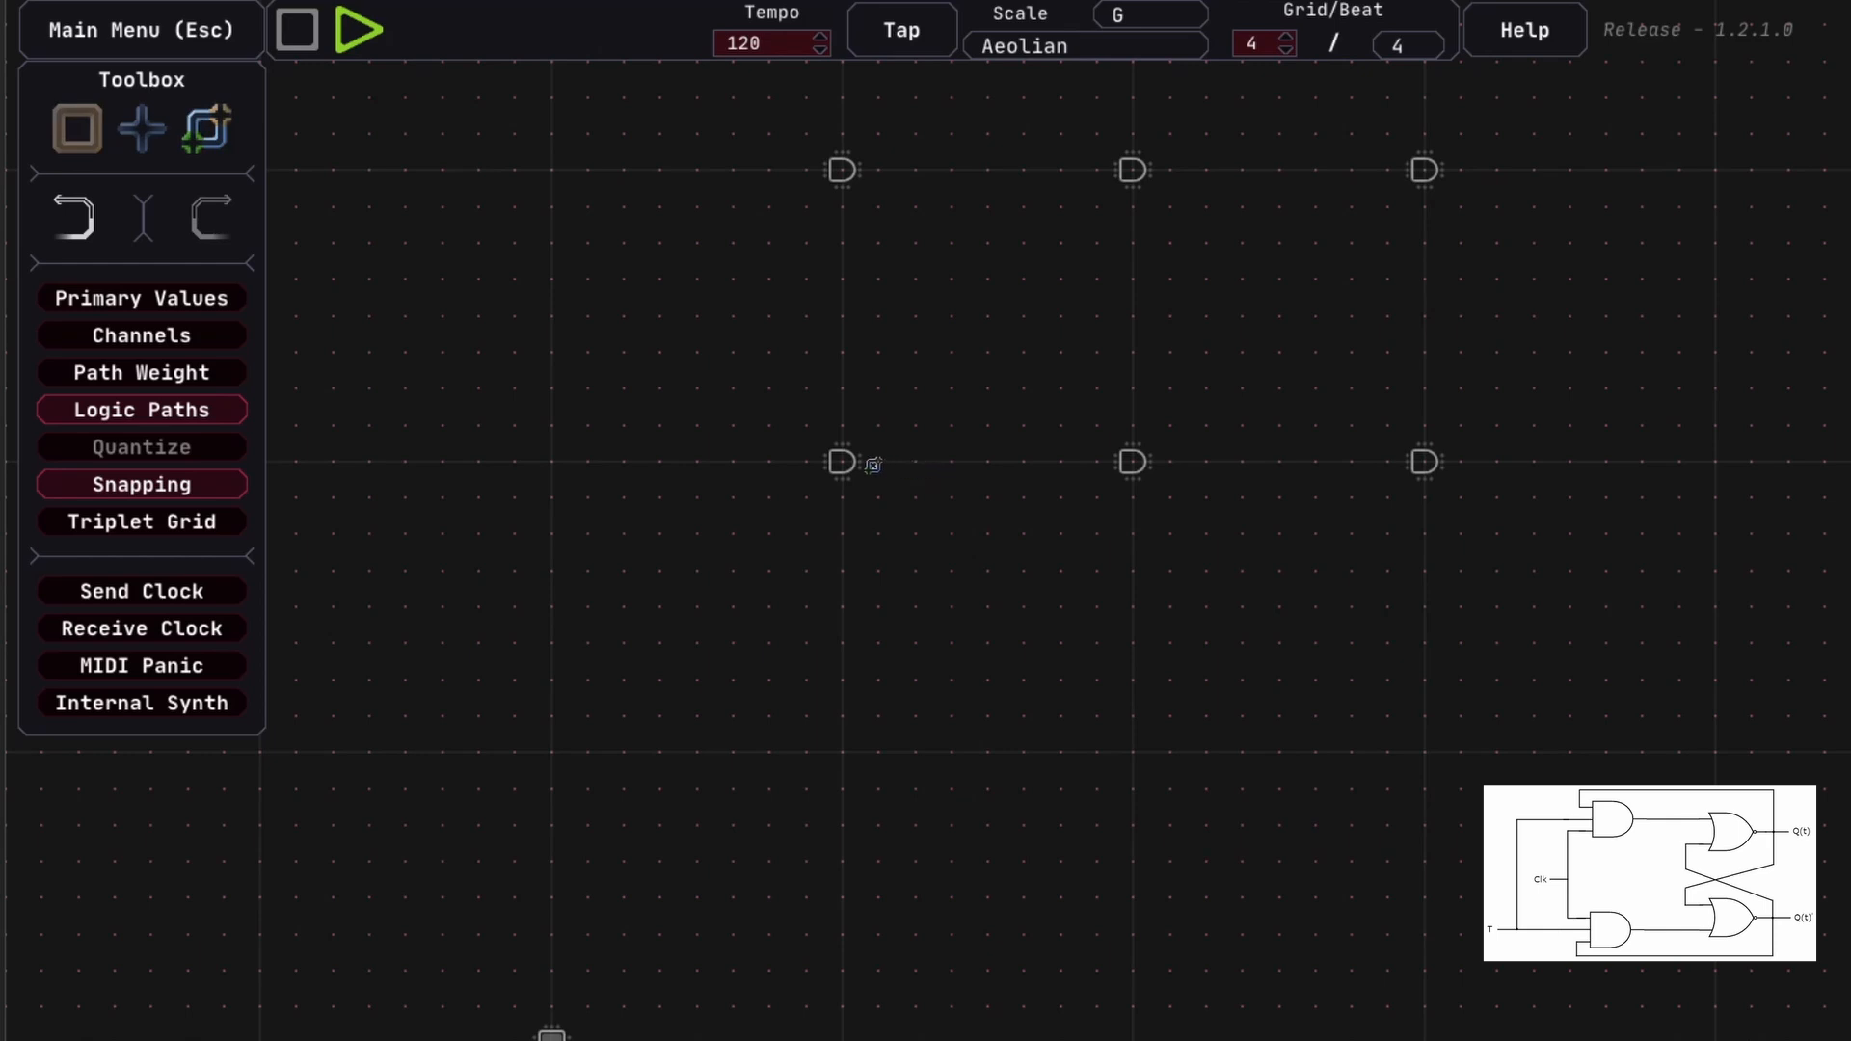
{"action": "left_click_drag", "start_coordinate": [873, 464], "coordinate": [841, 172]}
{"action": "key", "text": "q"}
{"action": "left_click", "coordinate": [835, 348]}
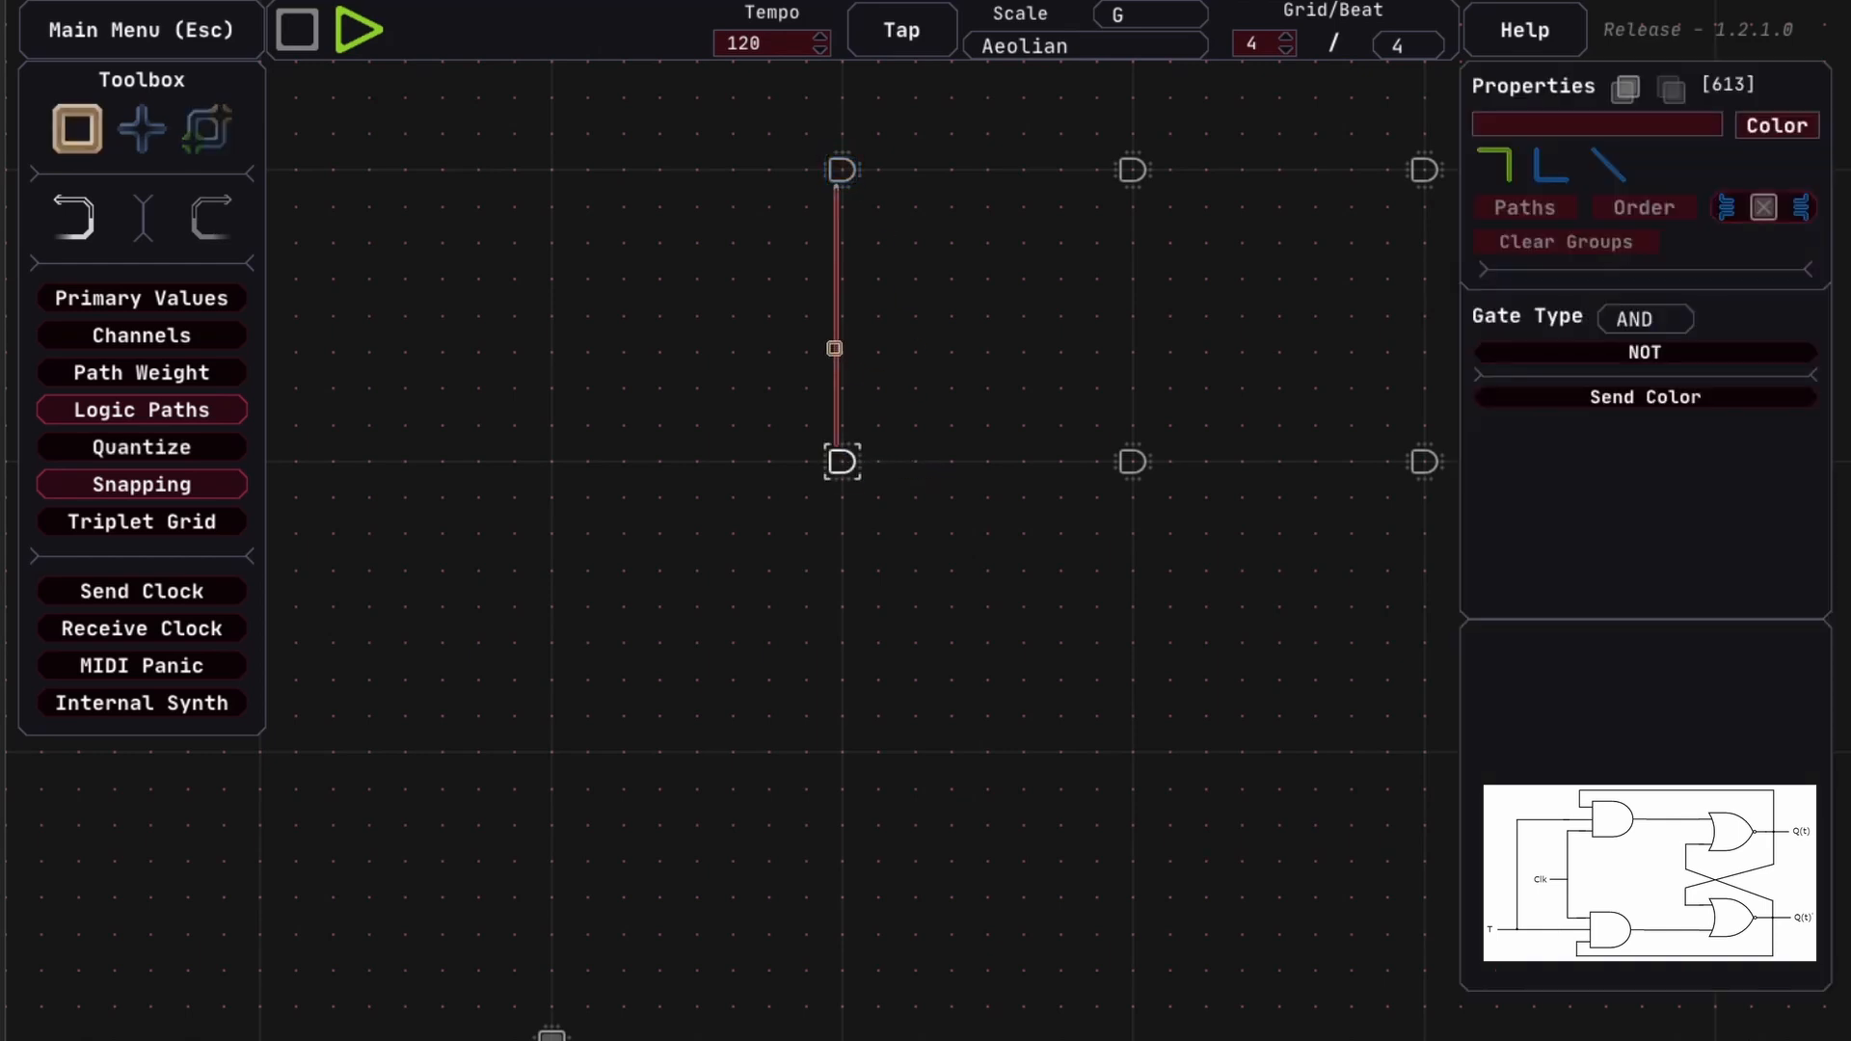
{"action": "key", "text": "Delete"}
Change the gate type of both gates in the rightmost column to LED
{"action": "left_click_drag", "start_coordinate": [1358, 610], "coordinate": [1264, 253]}
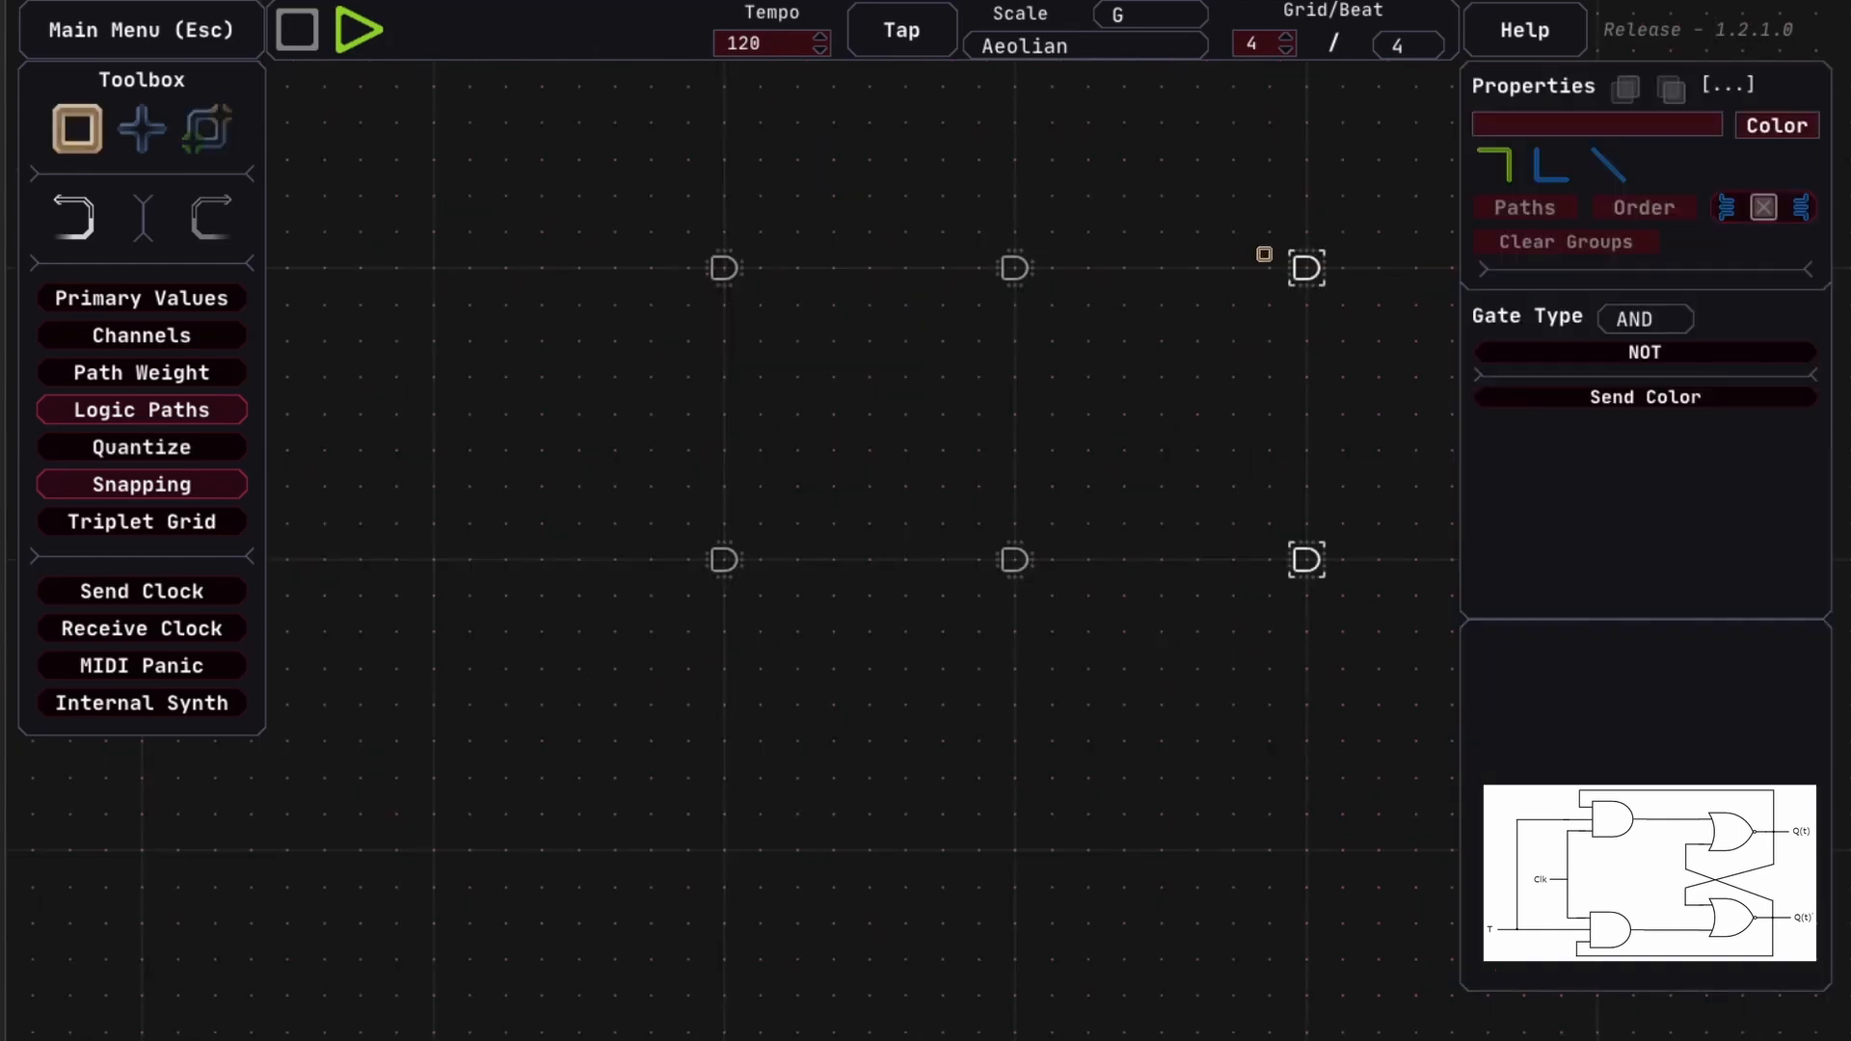
{"action": "left_click", "coordinate": [1645, 319]}
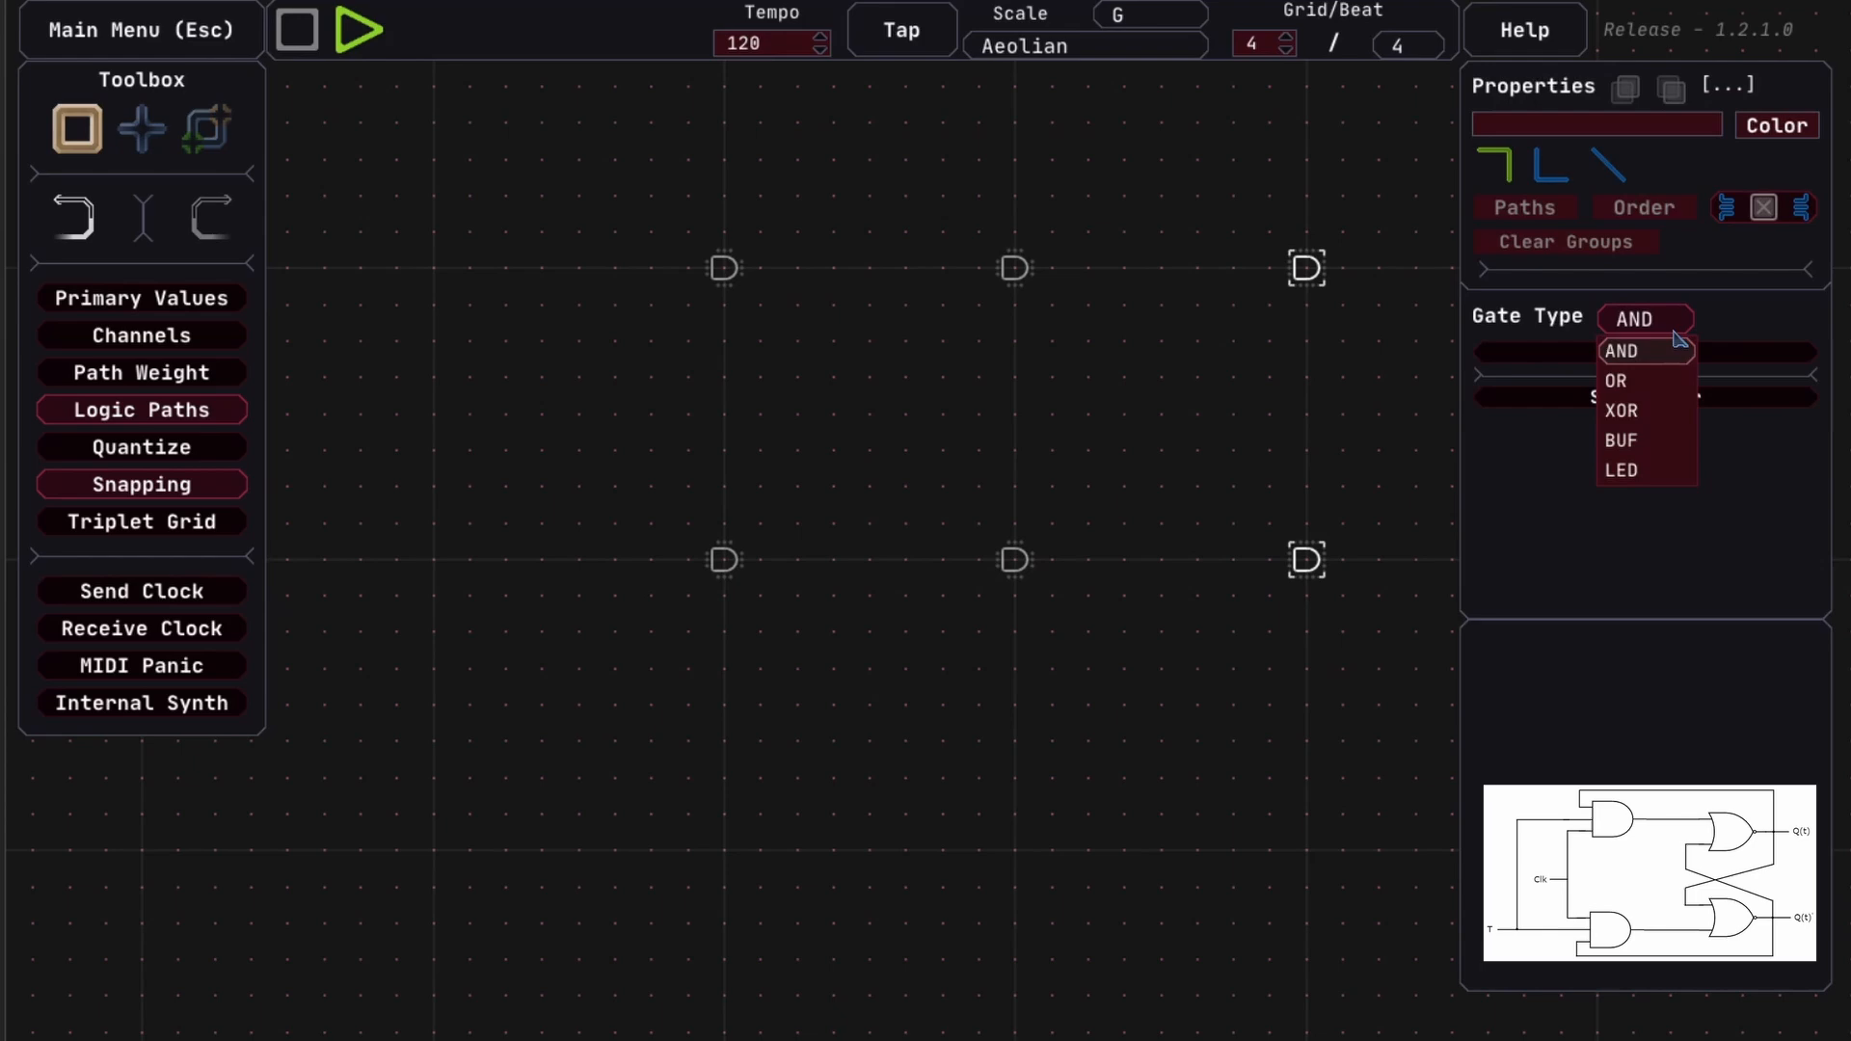
{"action": "left_click", "coordinate": [1645, 472]}
{"action": "left_click", "coordinate": [1409, 464]}
Connect each middle-column AND gate to the LED in its row
{"action": "key", "text": "e"}
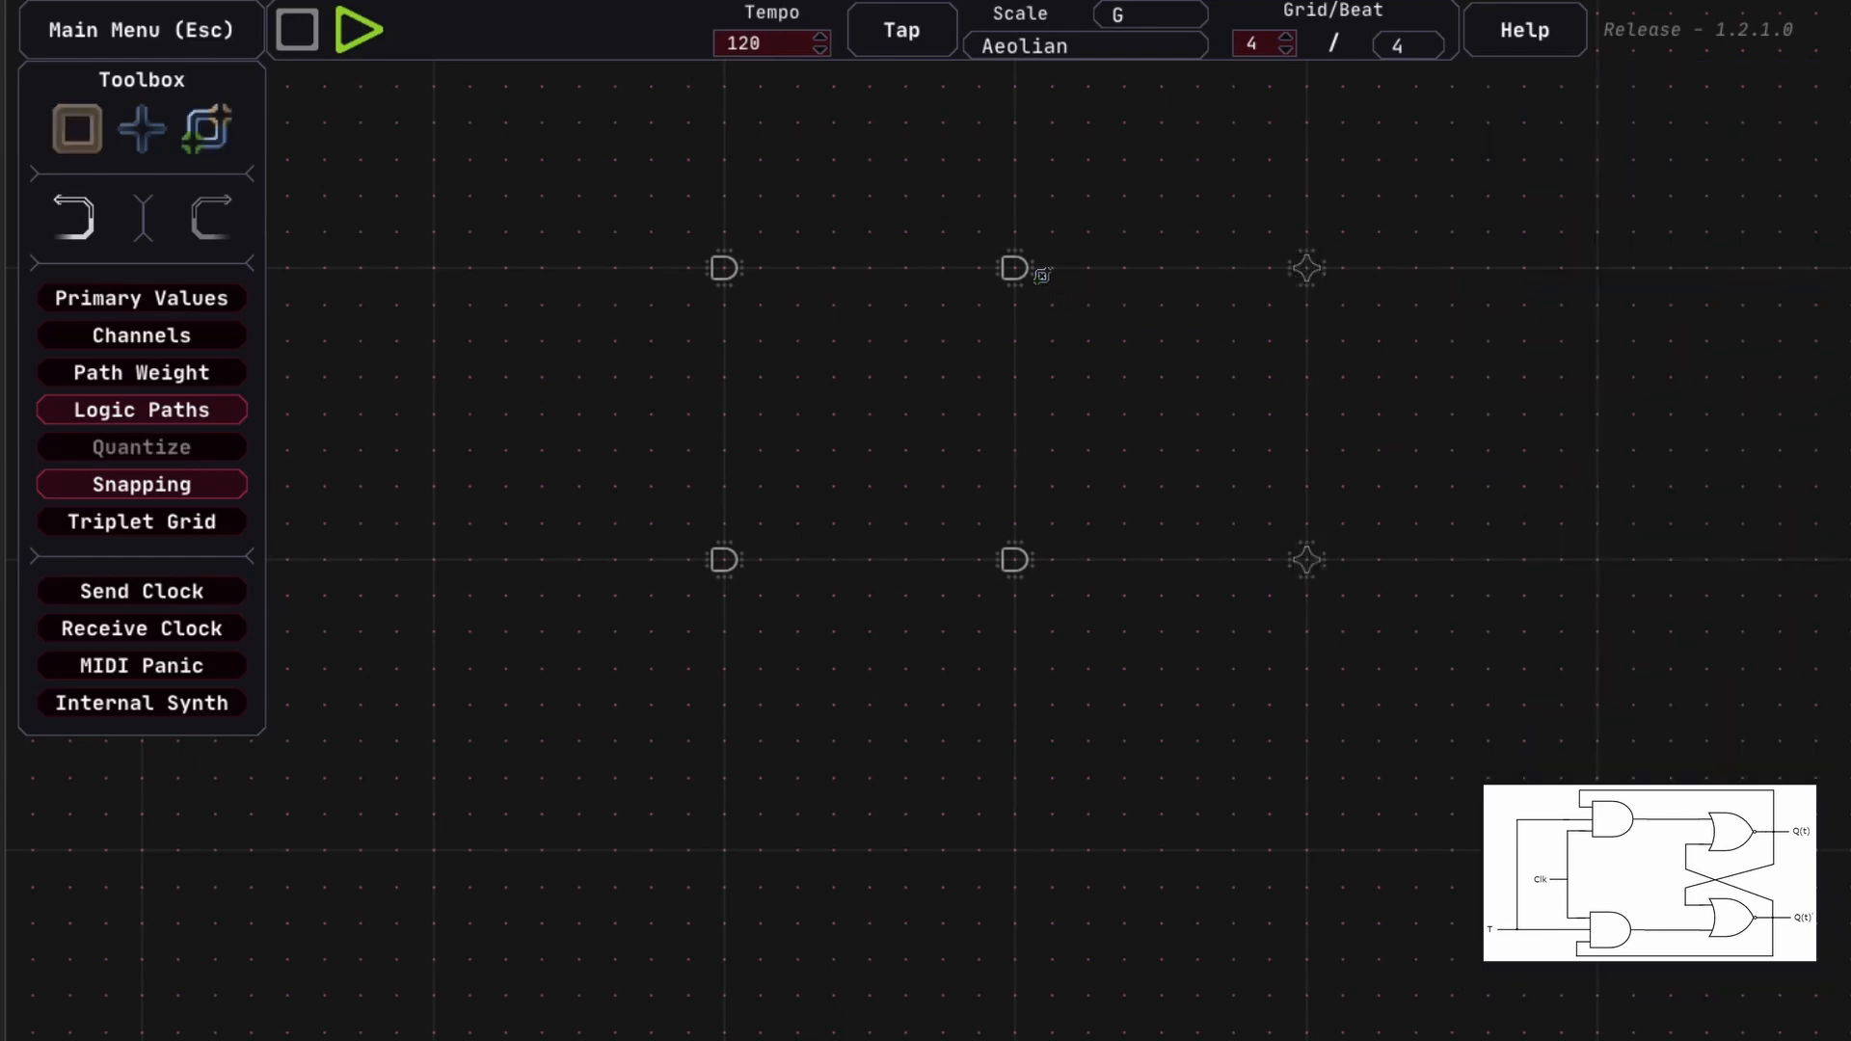
{"action": "left_click", "coordinate": [1286, 267]}
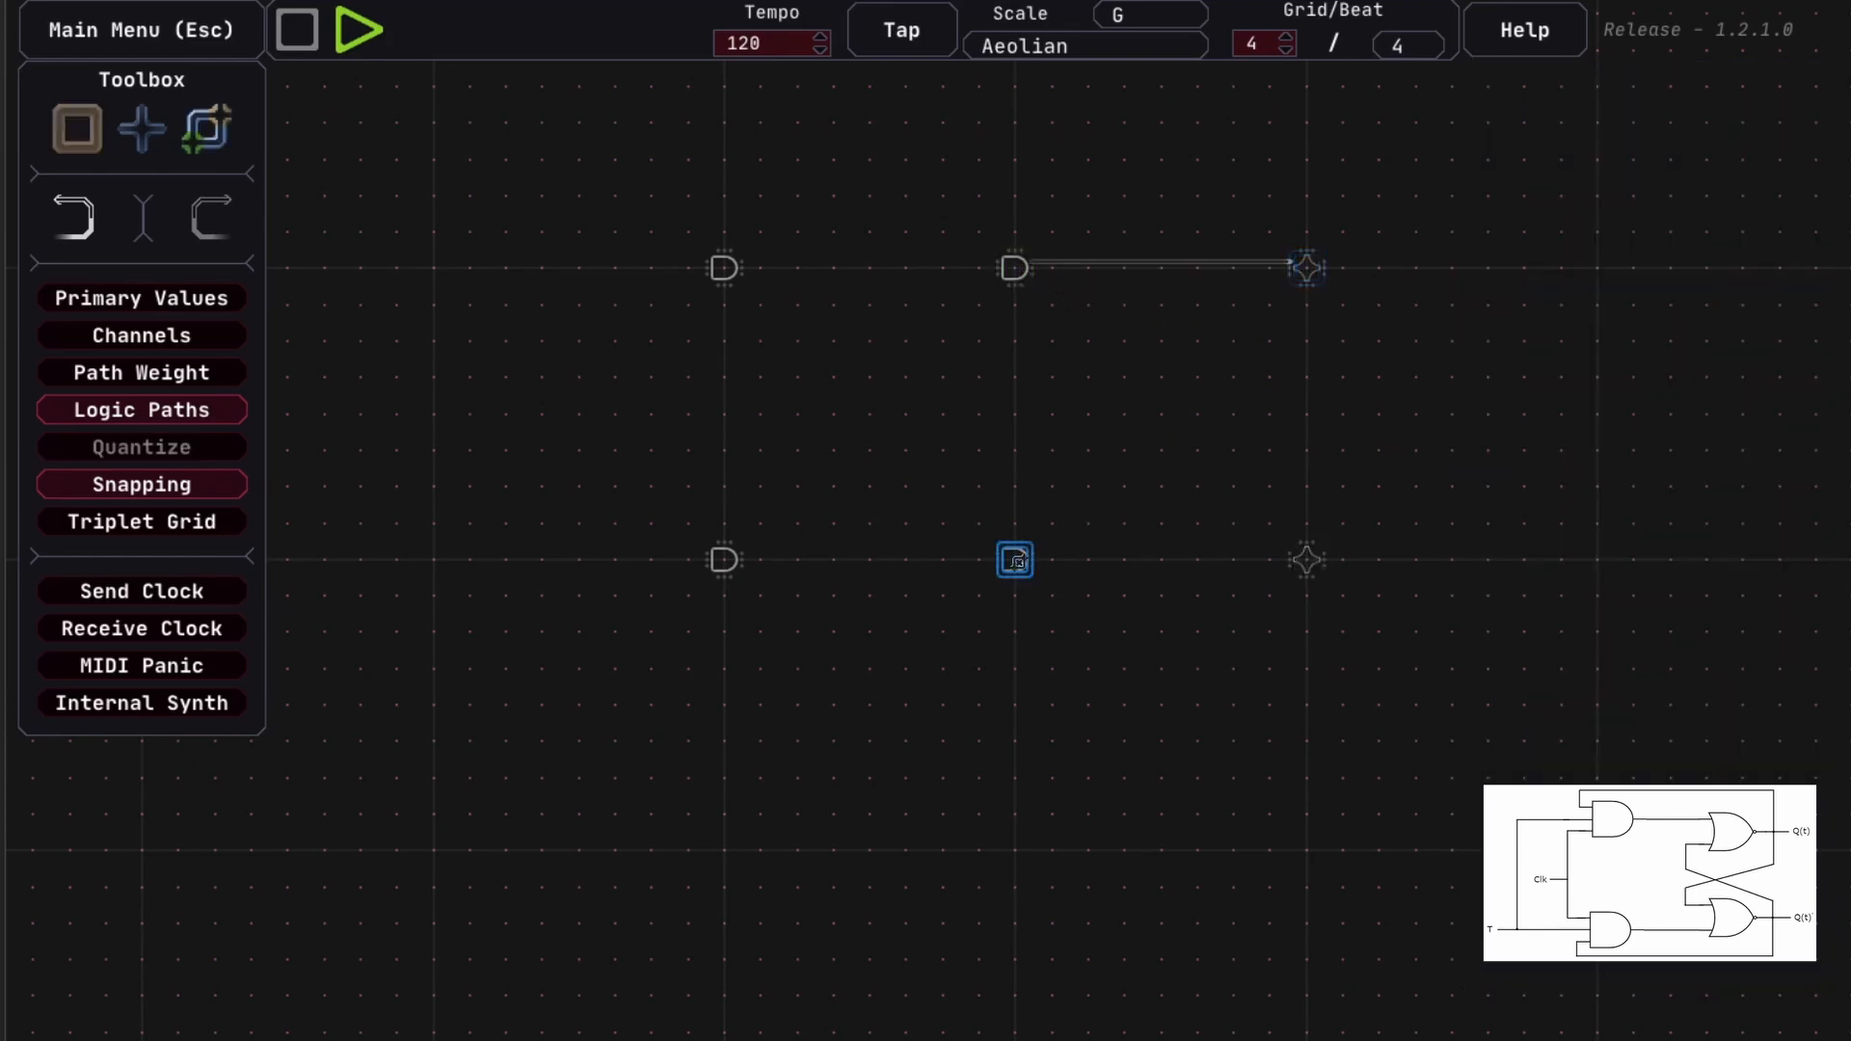
{"action": "left_click", "coordinate": [1278, 561]}
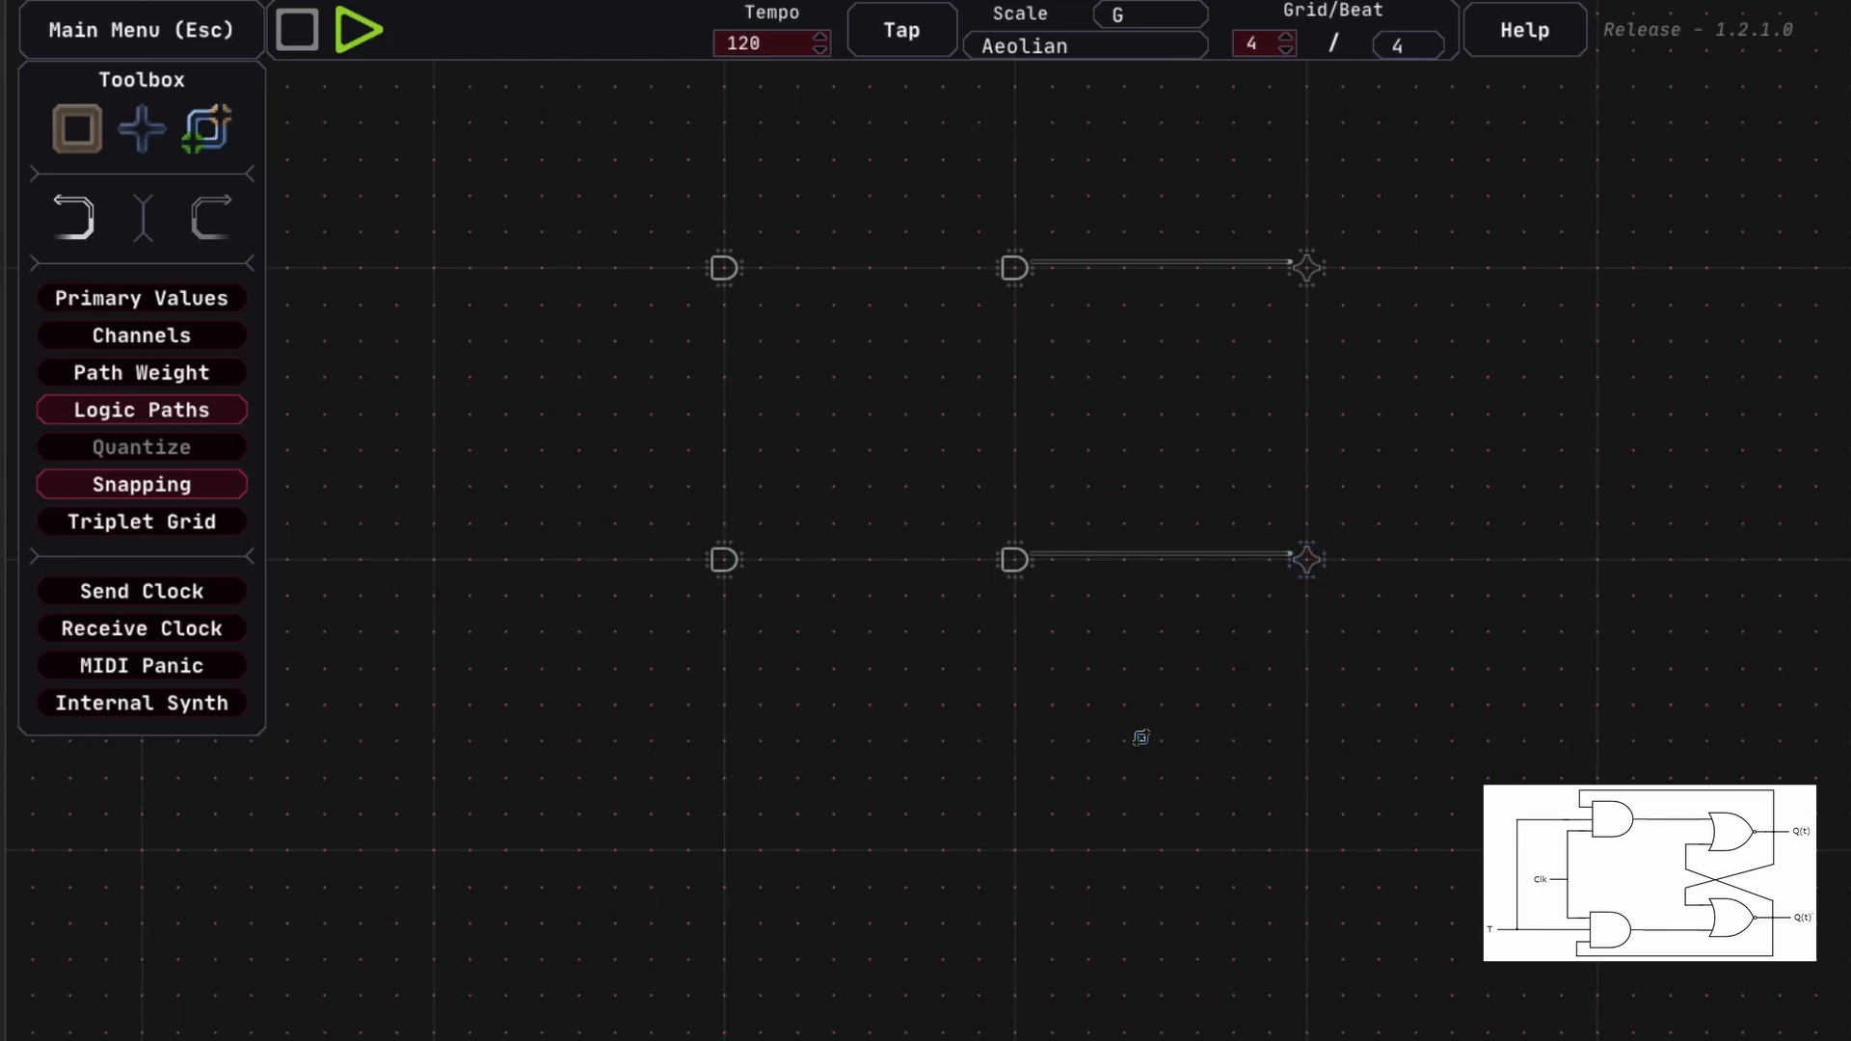
{"action": "key", "text": "q"}
Add a logic gate between the two rows, before the first column, and make it a BUF gate with NOT enabled
{"action": "left_click_drag", "start_coordinate": [647, 480], "coordinate": [722, 481]}
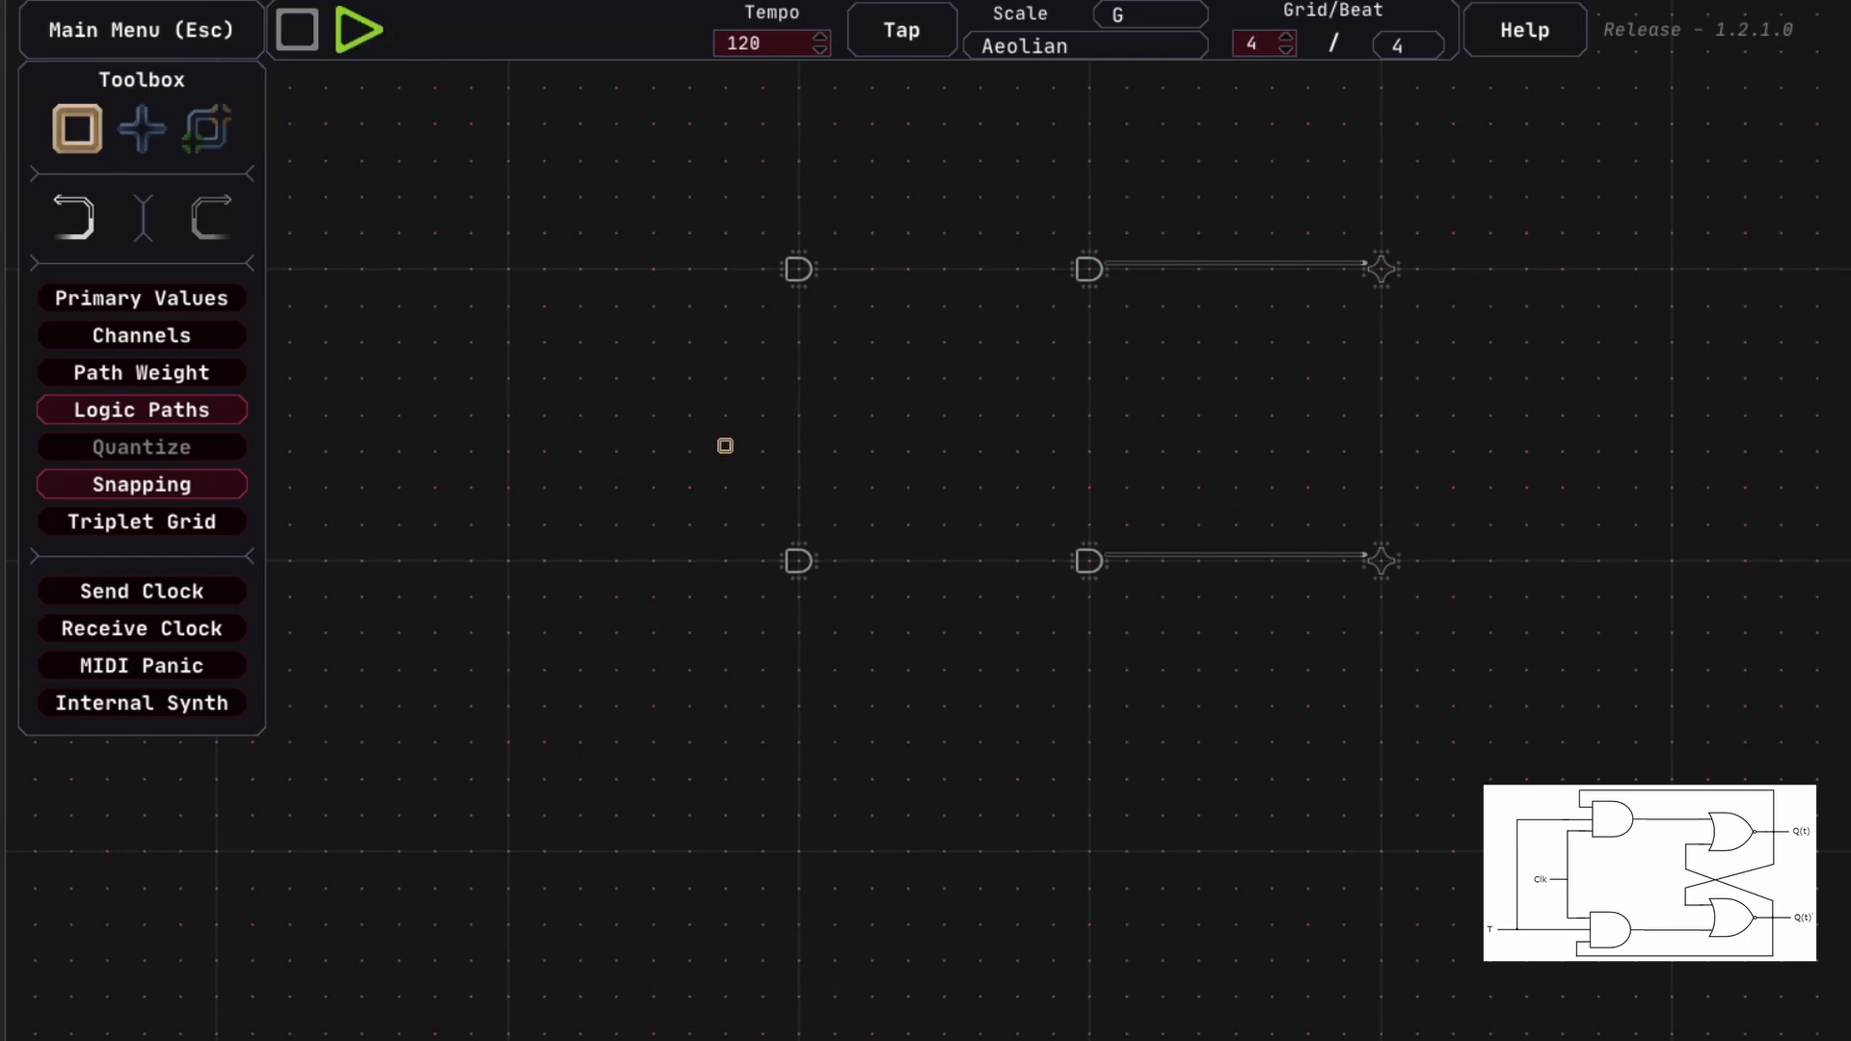
{"action": "key", "text": "e"}
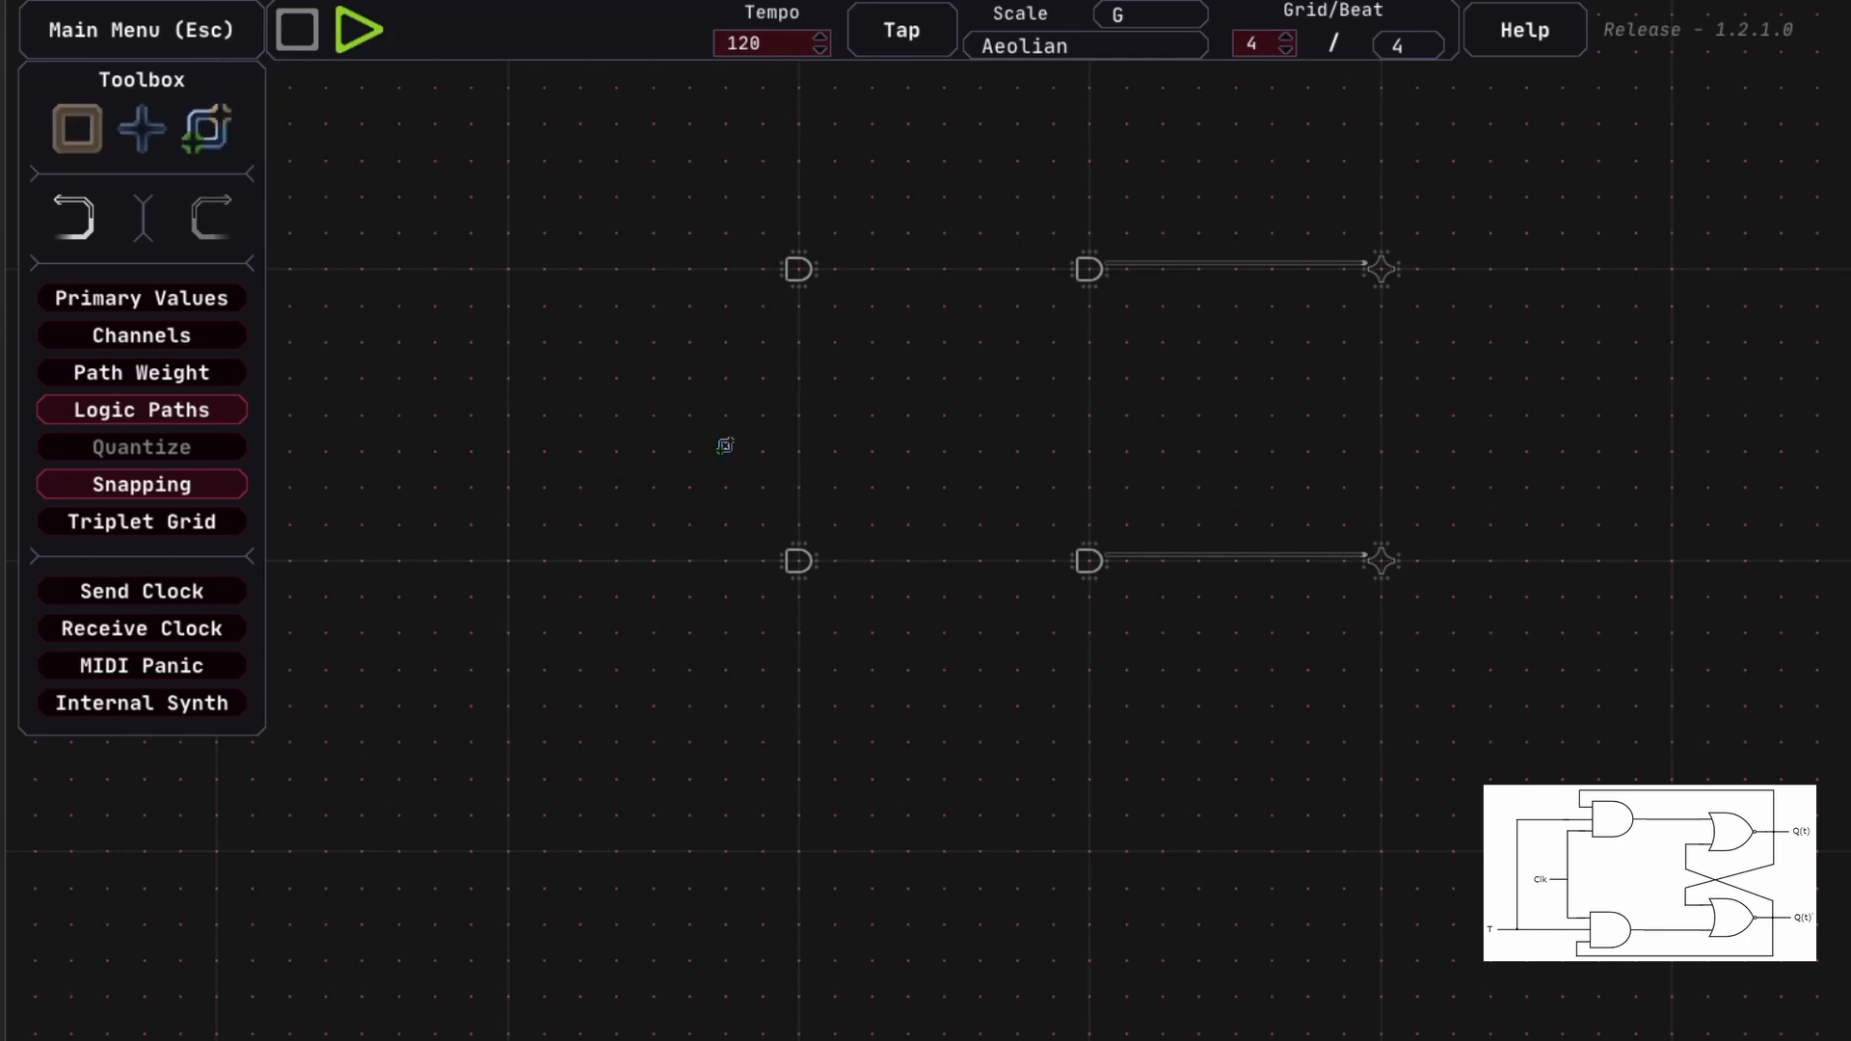
{"action": "key", "text": "w"}
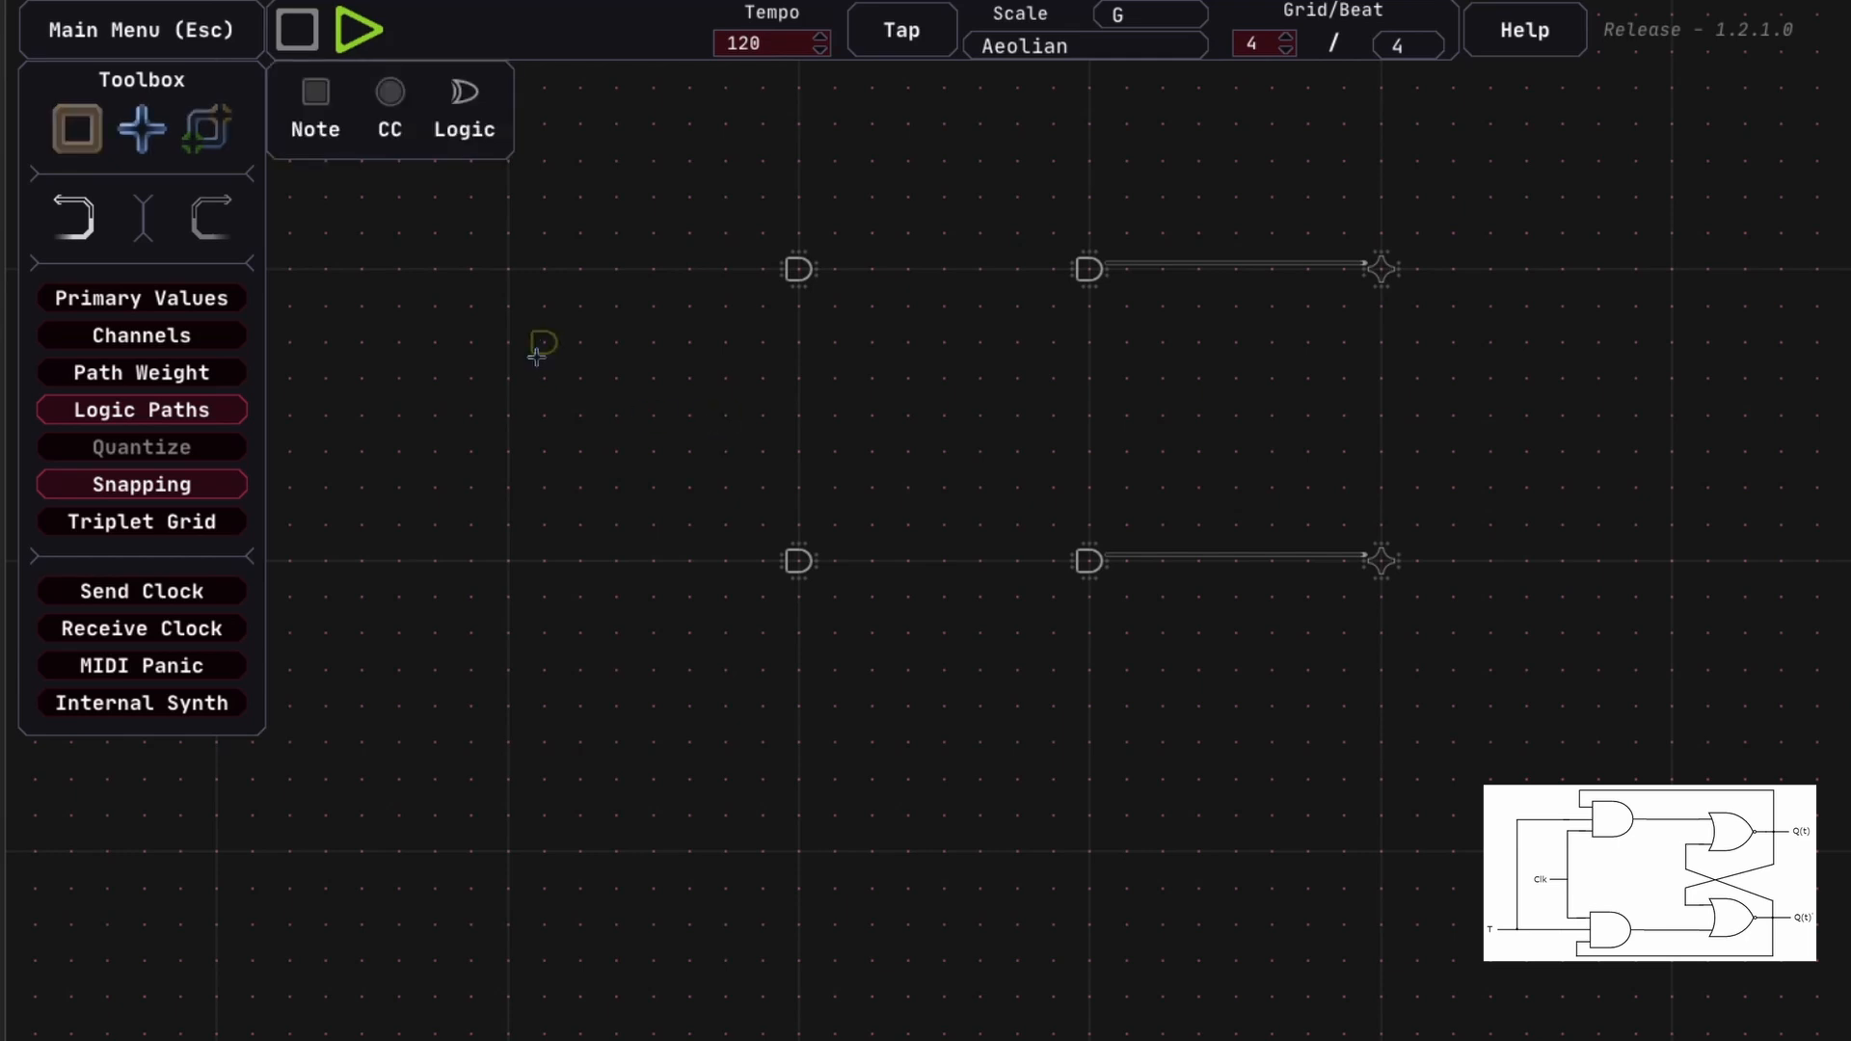
{"action": "key", "text": "q"}
{"action": "left_click_drag", "start_coordinate": [569, 343], "coordinate": [743, 461]}
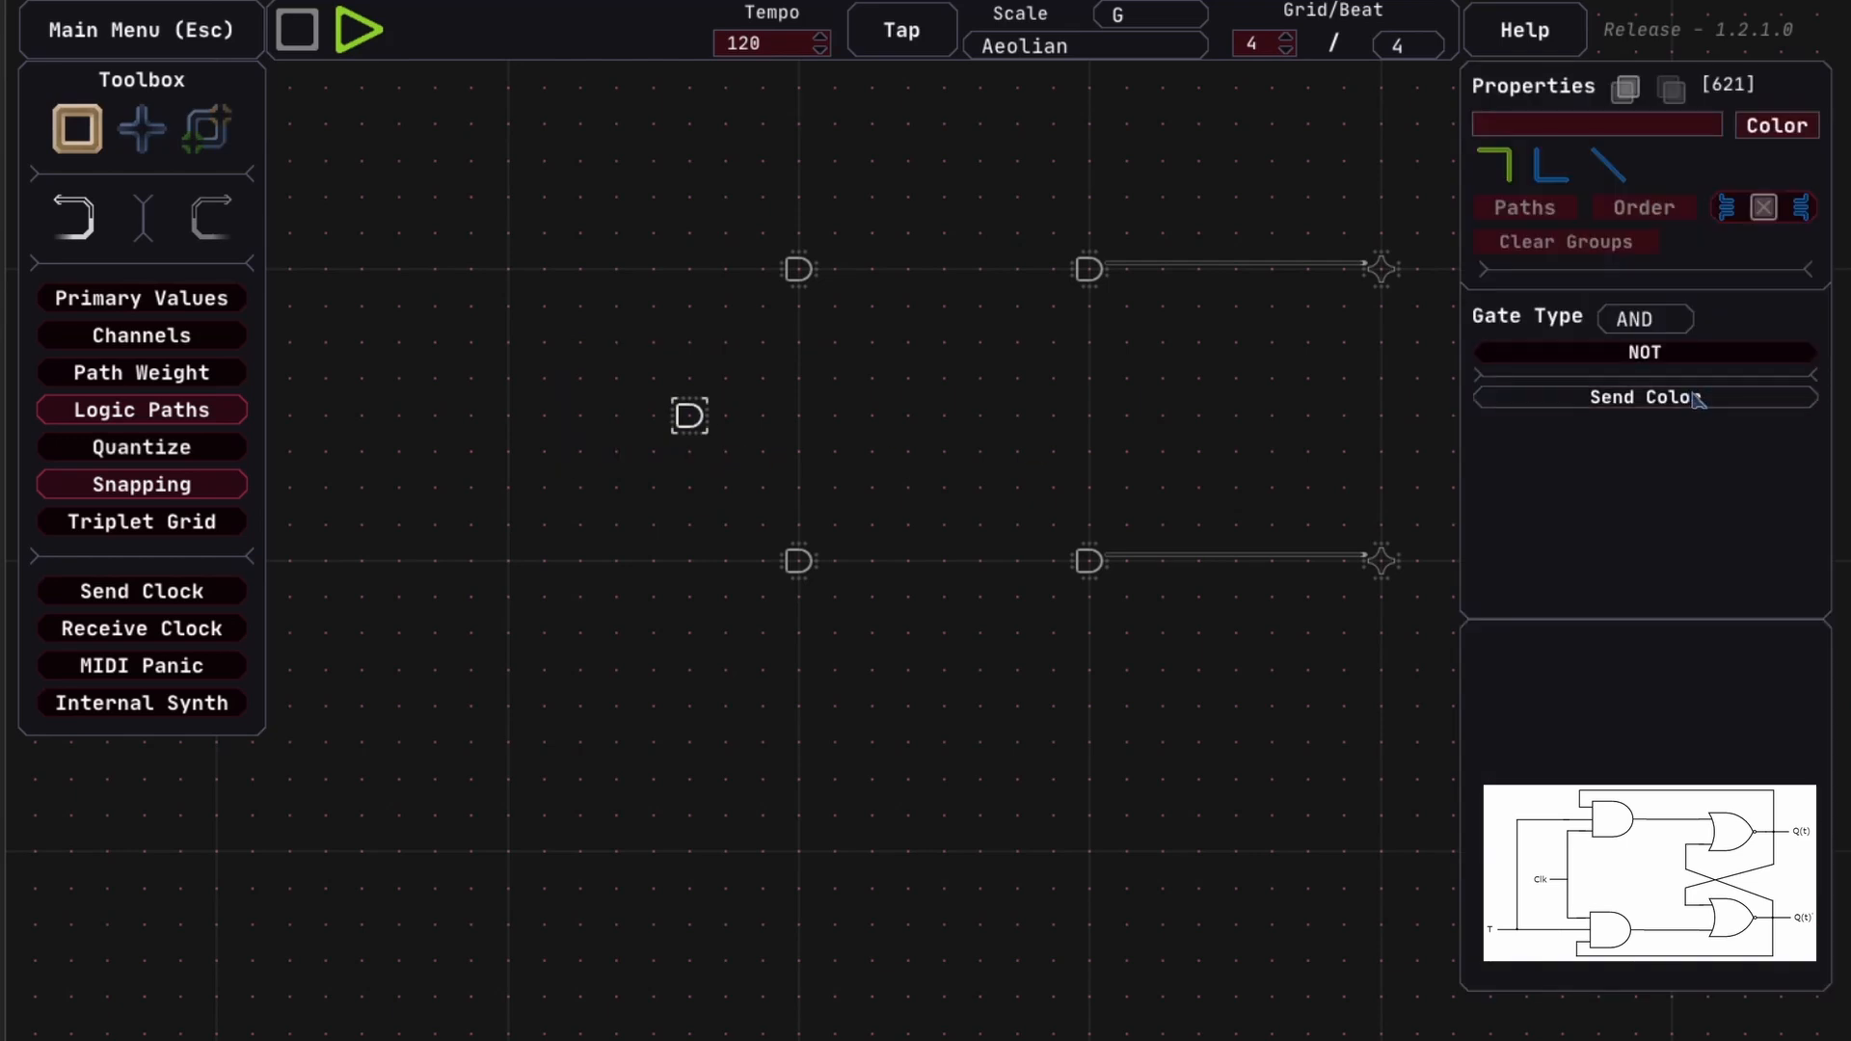
{"action": "left_click", "coordinate": [1636, 321]}
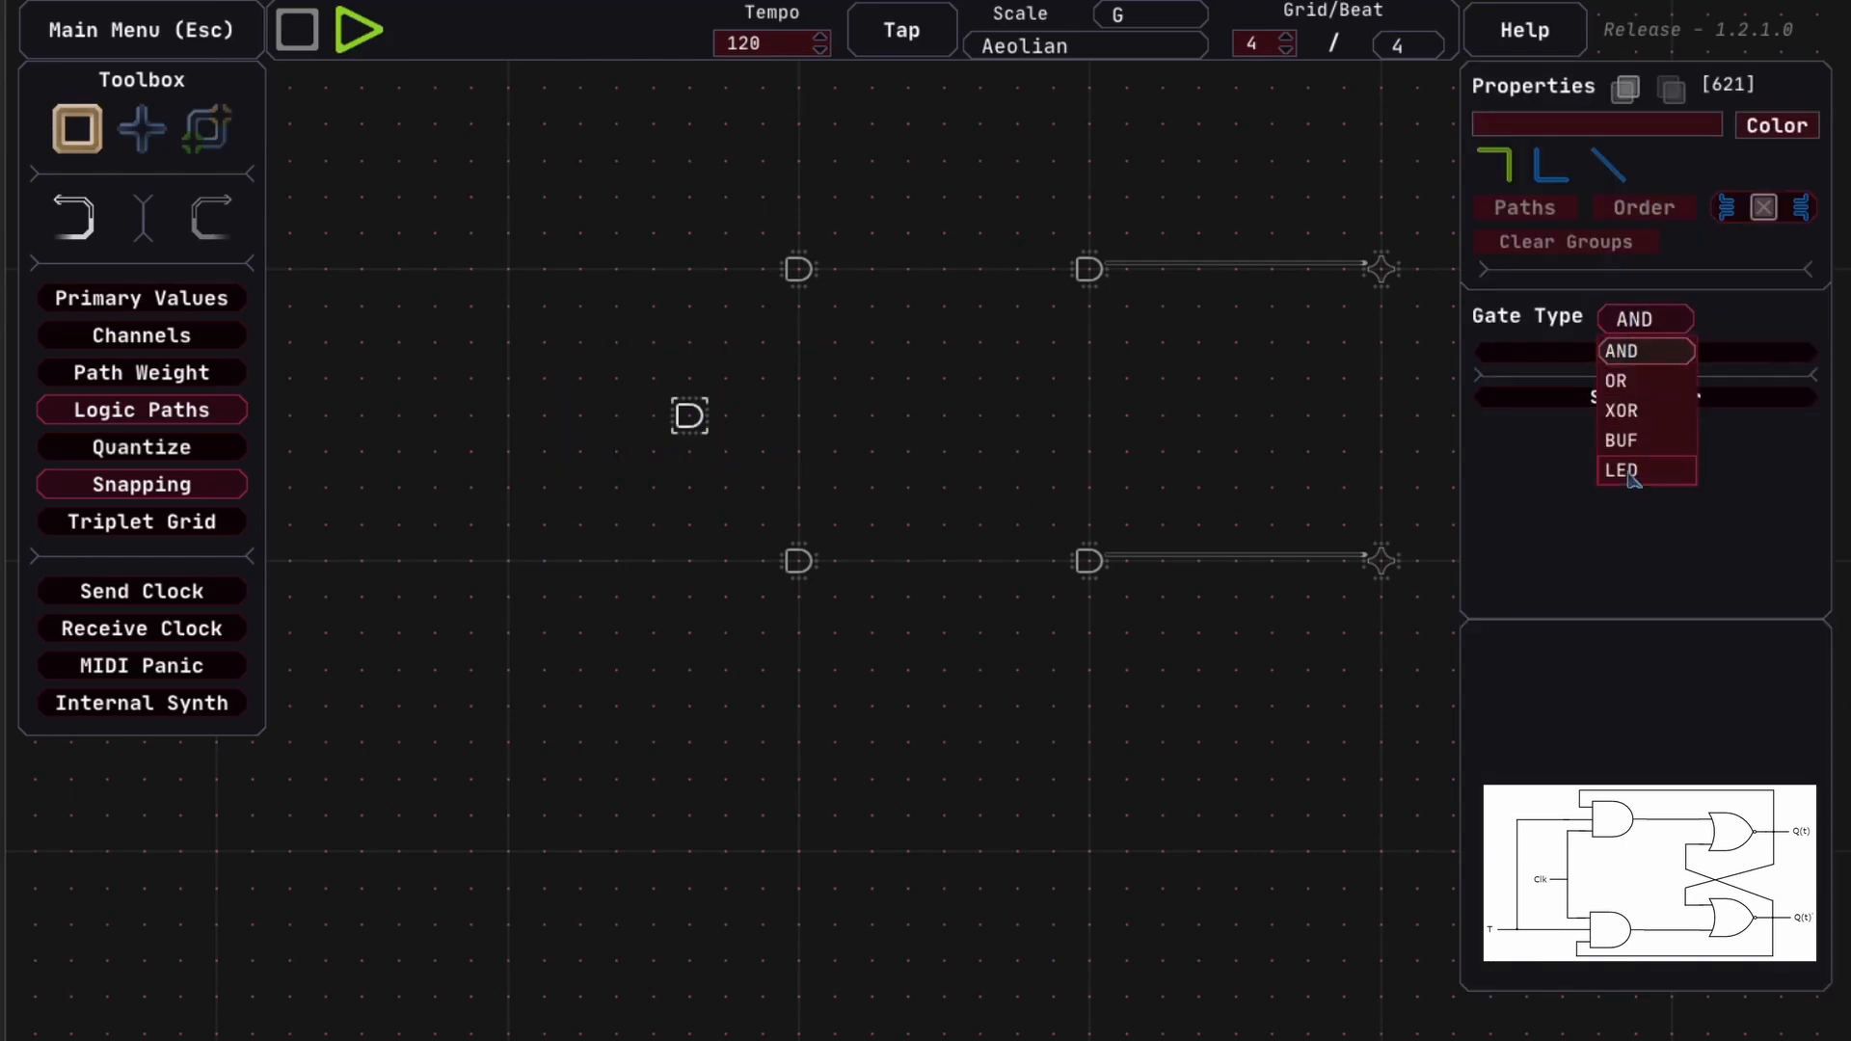
{"action": "left_click", "coordinate": [1637, 443]}
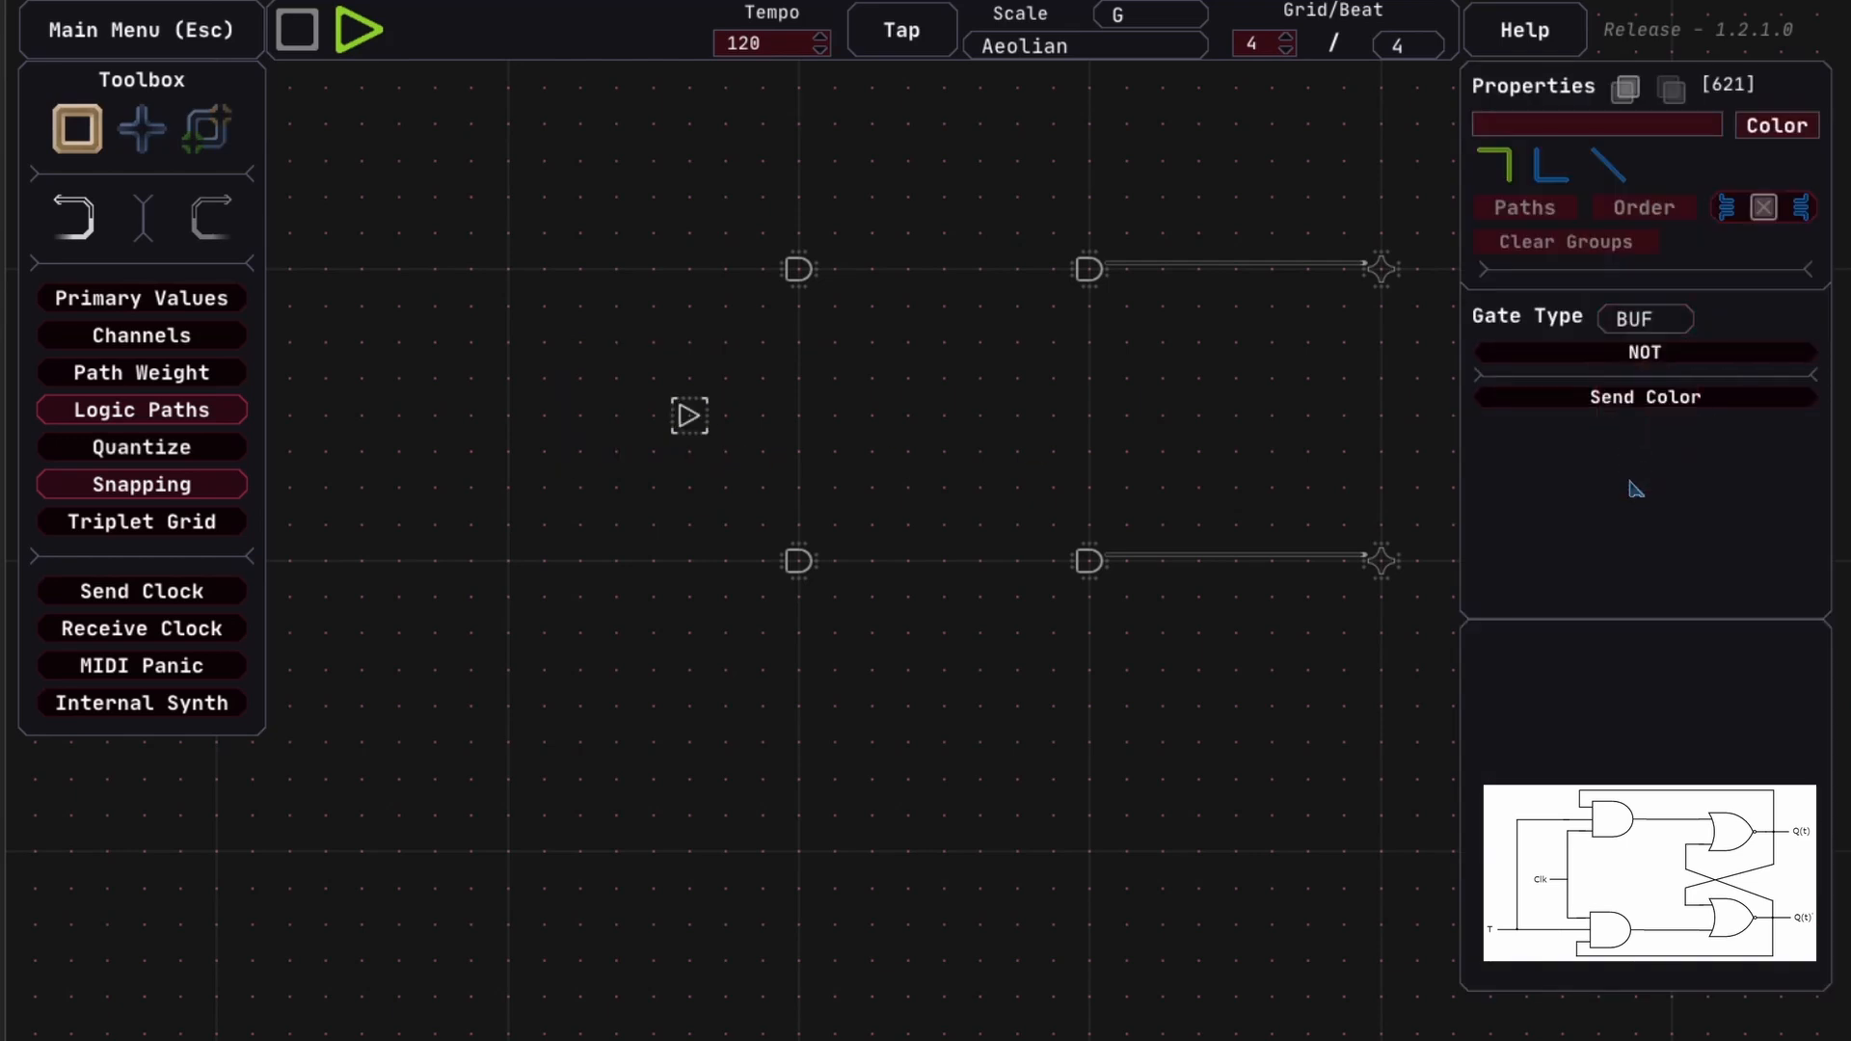
{"action": "left_click", "coordinate": [1649, 365]}
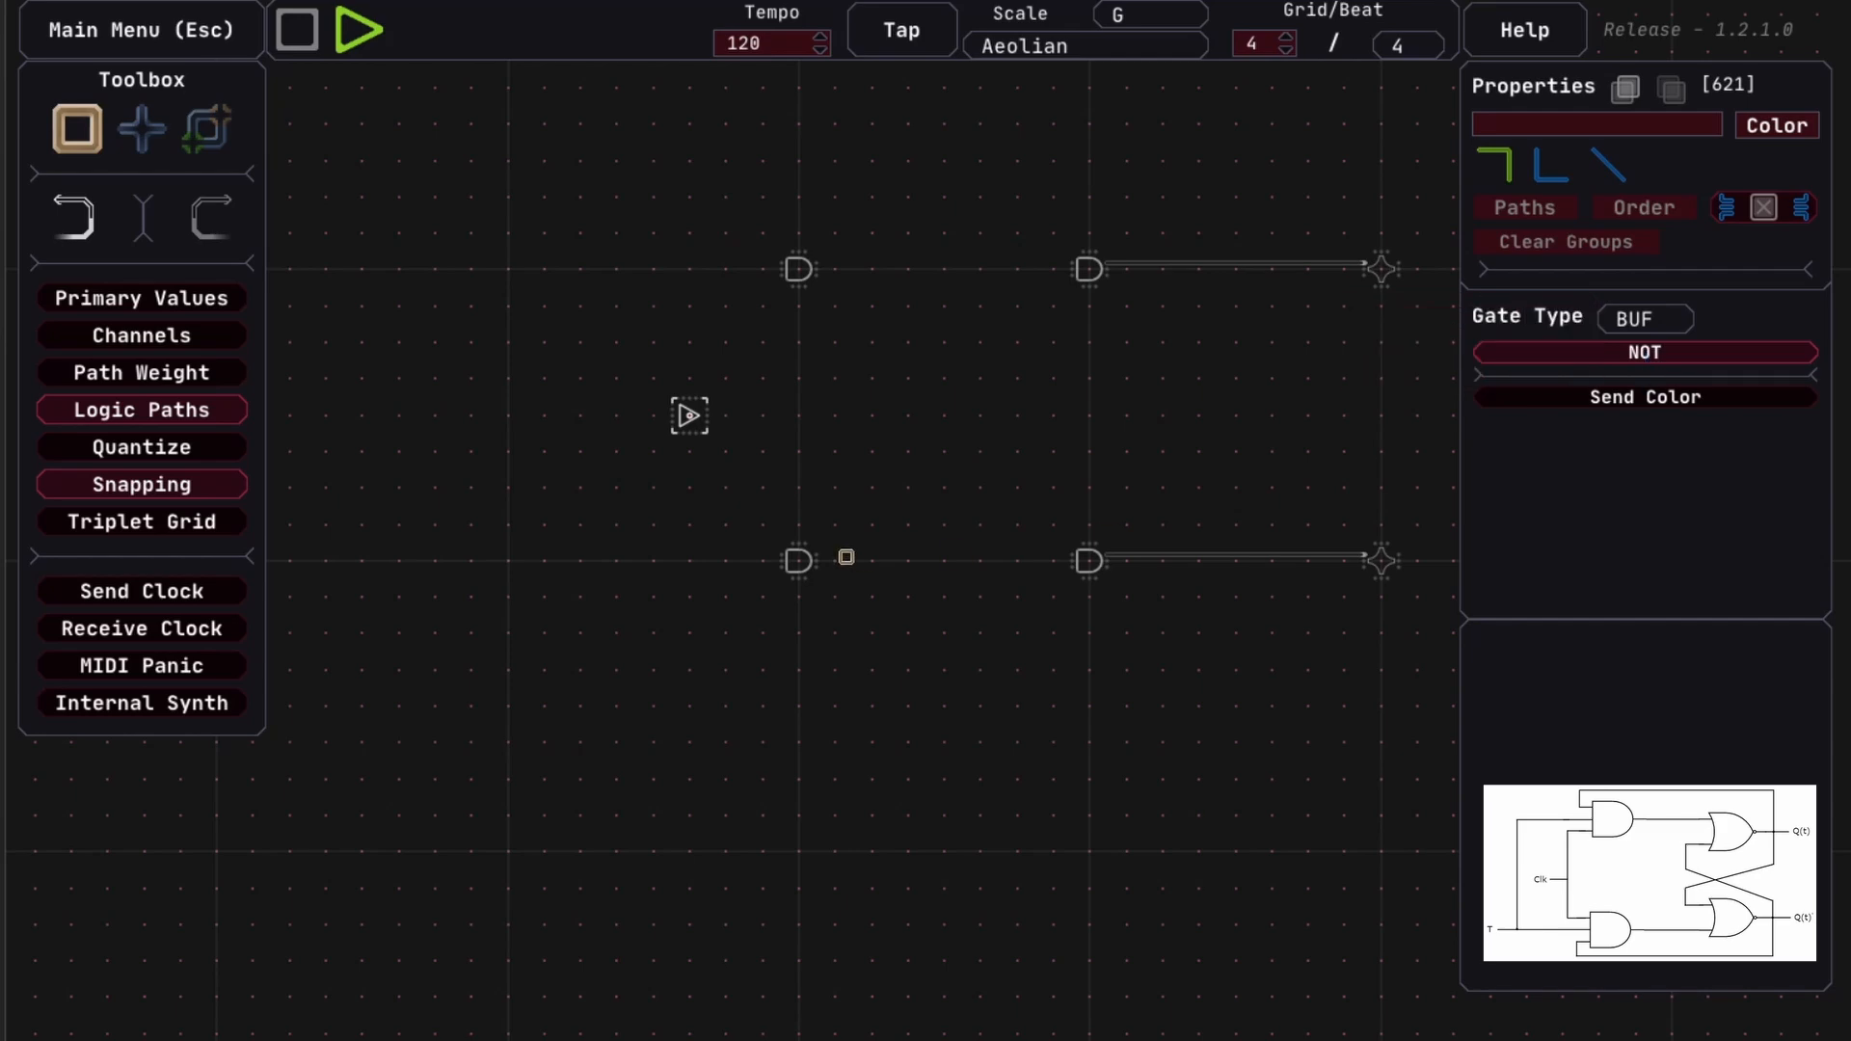
{"action": "left_click", "coordinate": [847, 554]}
Connect the inverted buffer to the upper AND gate of the first column
{"action": "left_click_drag", "start_coordinate": [594, 385], "coordinate": [761, 473]}
{"action": "key", "text": "e"}
{"action": "left_click", "coordinate": [698, 418]}
{"action": "left_click", "coordinate": [800, 271]}
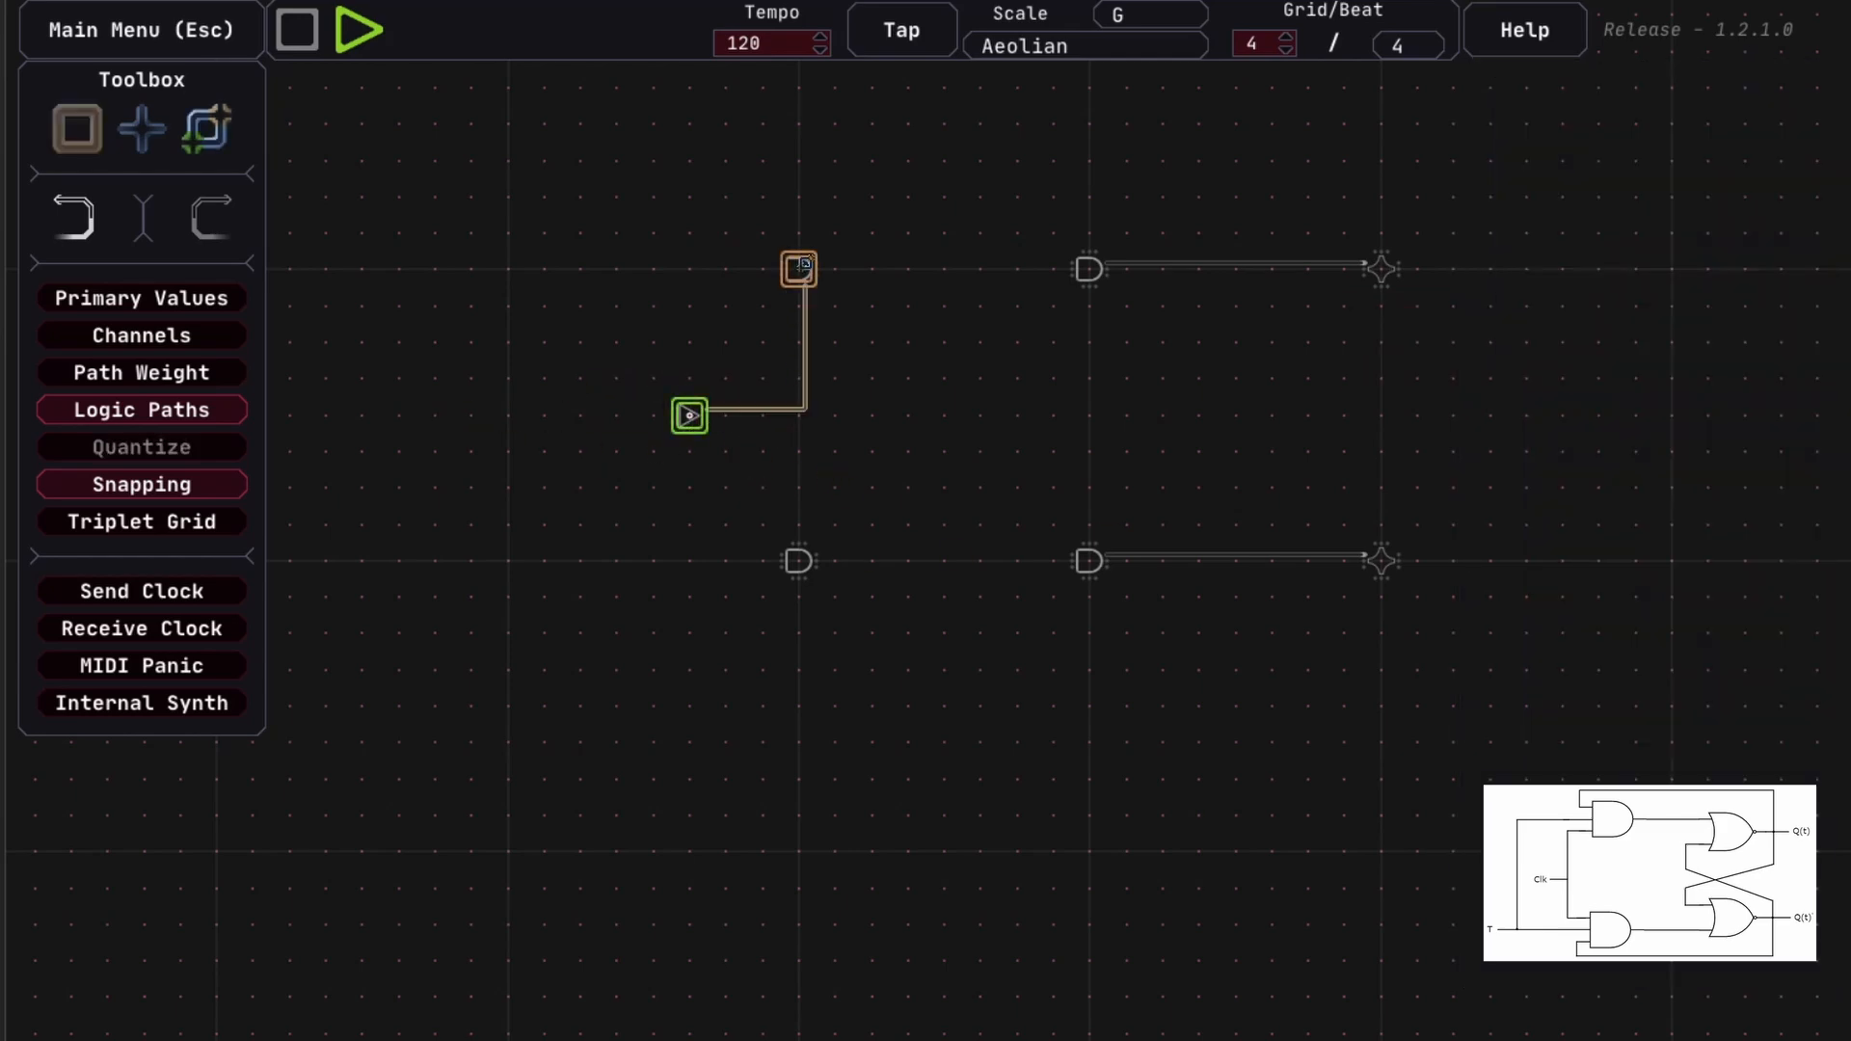
Connect the inverted buffer to the lower AND gate of the first column
{"action": "left_click", "coordinate": [696, 415]}
{"action": "left_click", "coordinate": [799, 560]}
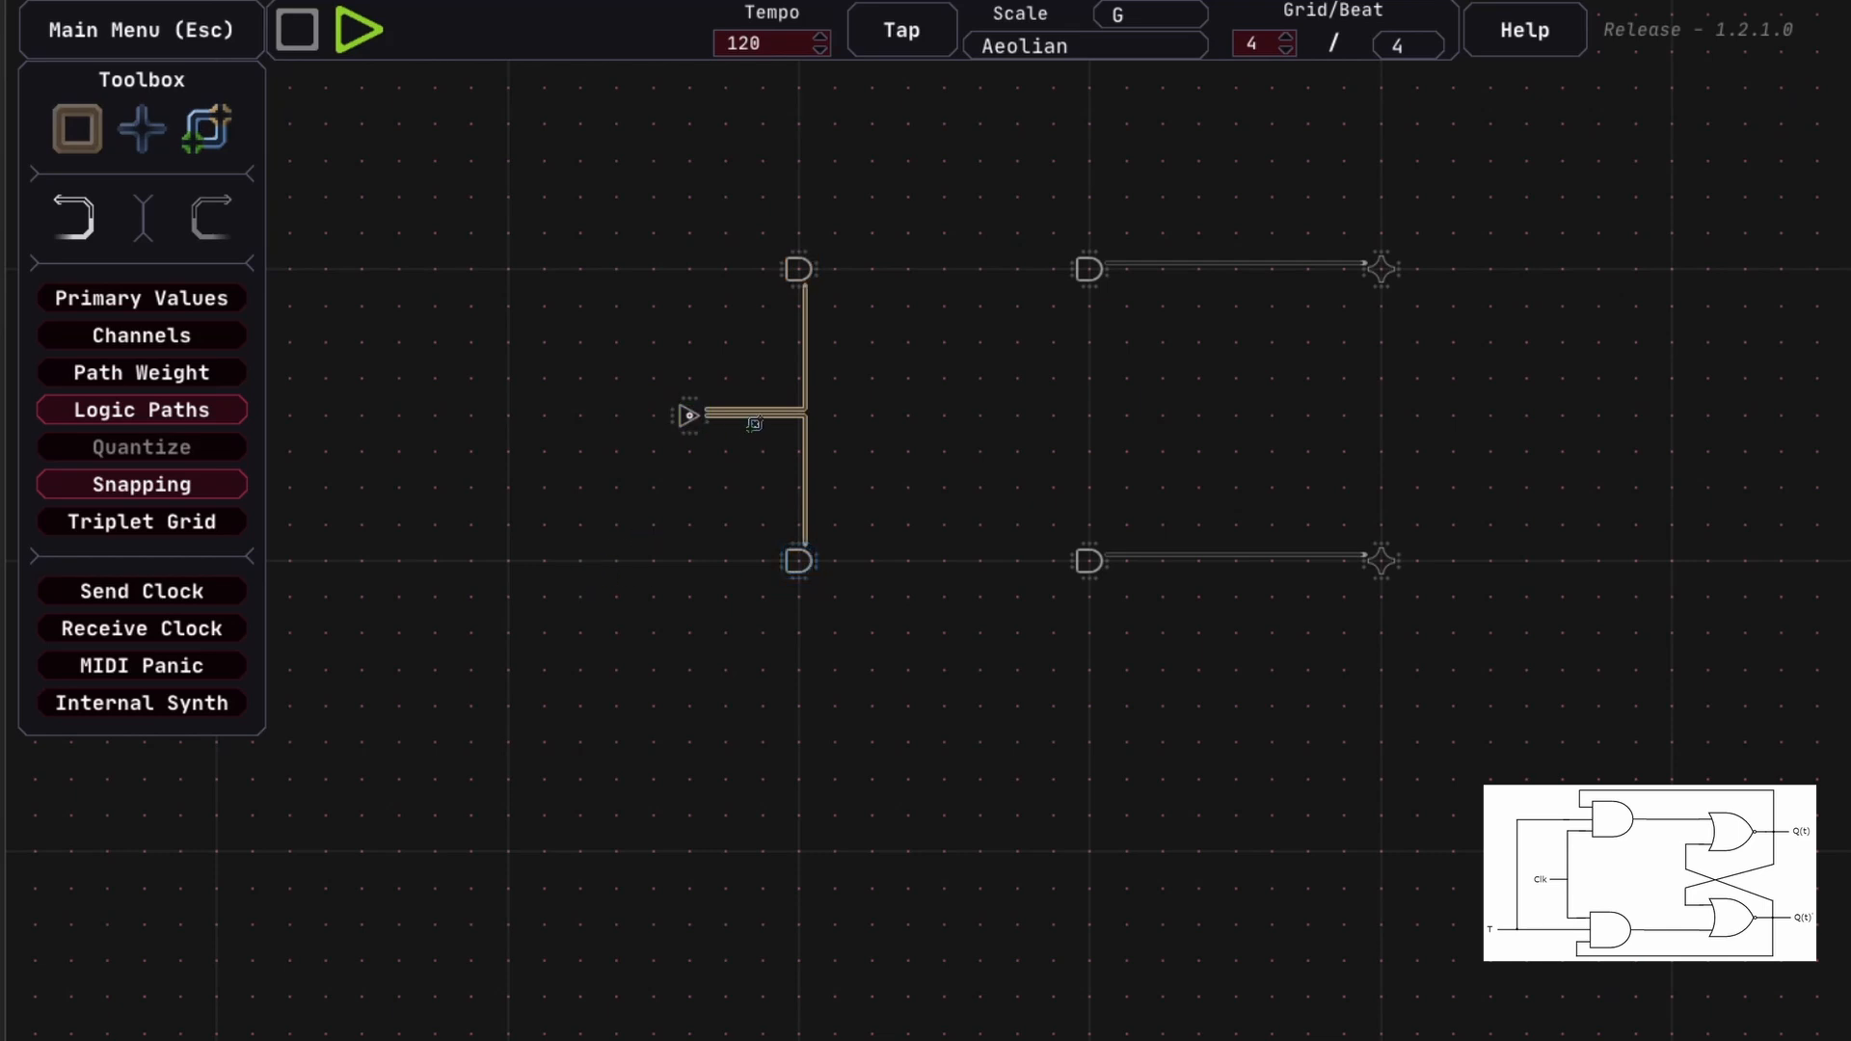
{"action": "key", "text": "q"}
{"action": "left_click", "coordinate": [690, 415]}
{"action": "left_click", "coordinate": [731, 492]}
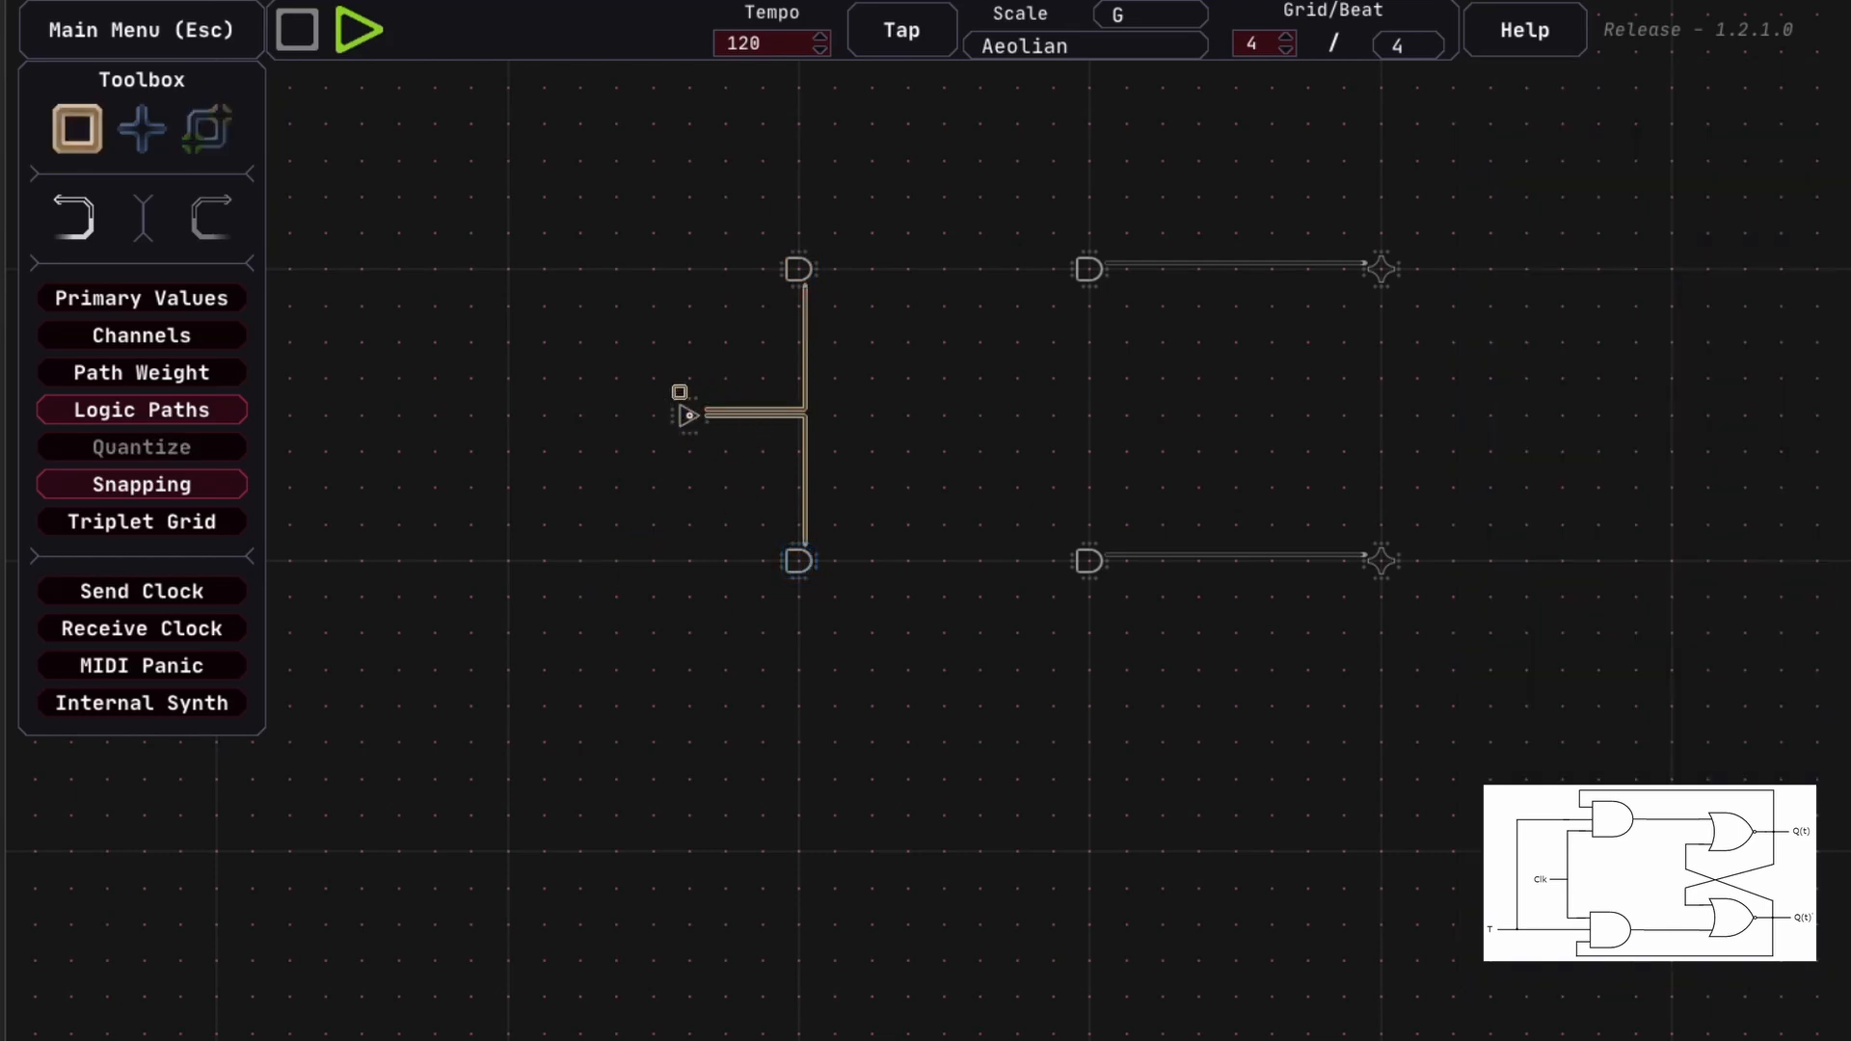
{"action": "left_click", "coordinate": [688, 416]}
{"action": "left_click", "coordinate": [689, 577]}
Add a note point in the lower row before the first-column AND gate, and a second note point one major grid line below it
{"action": "key", "text": "w"}
{"action": "key", "text": "w"}
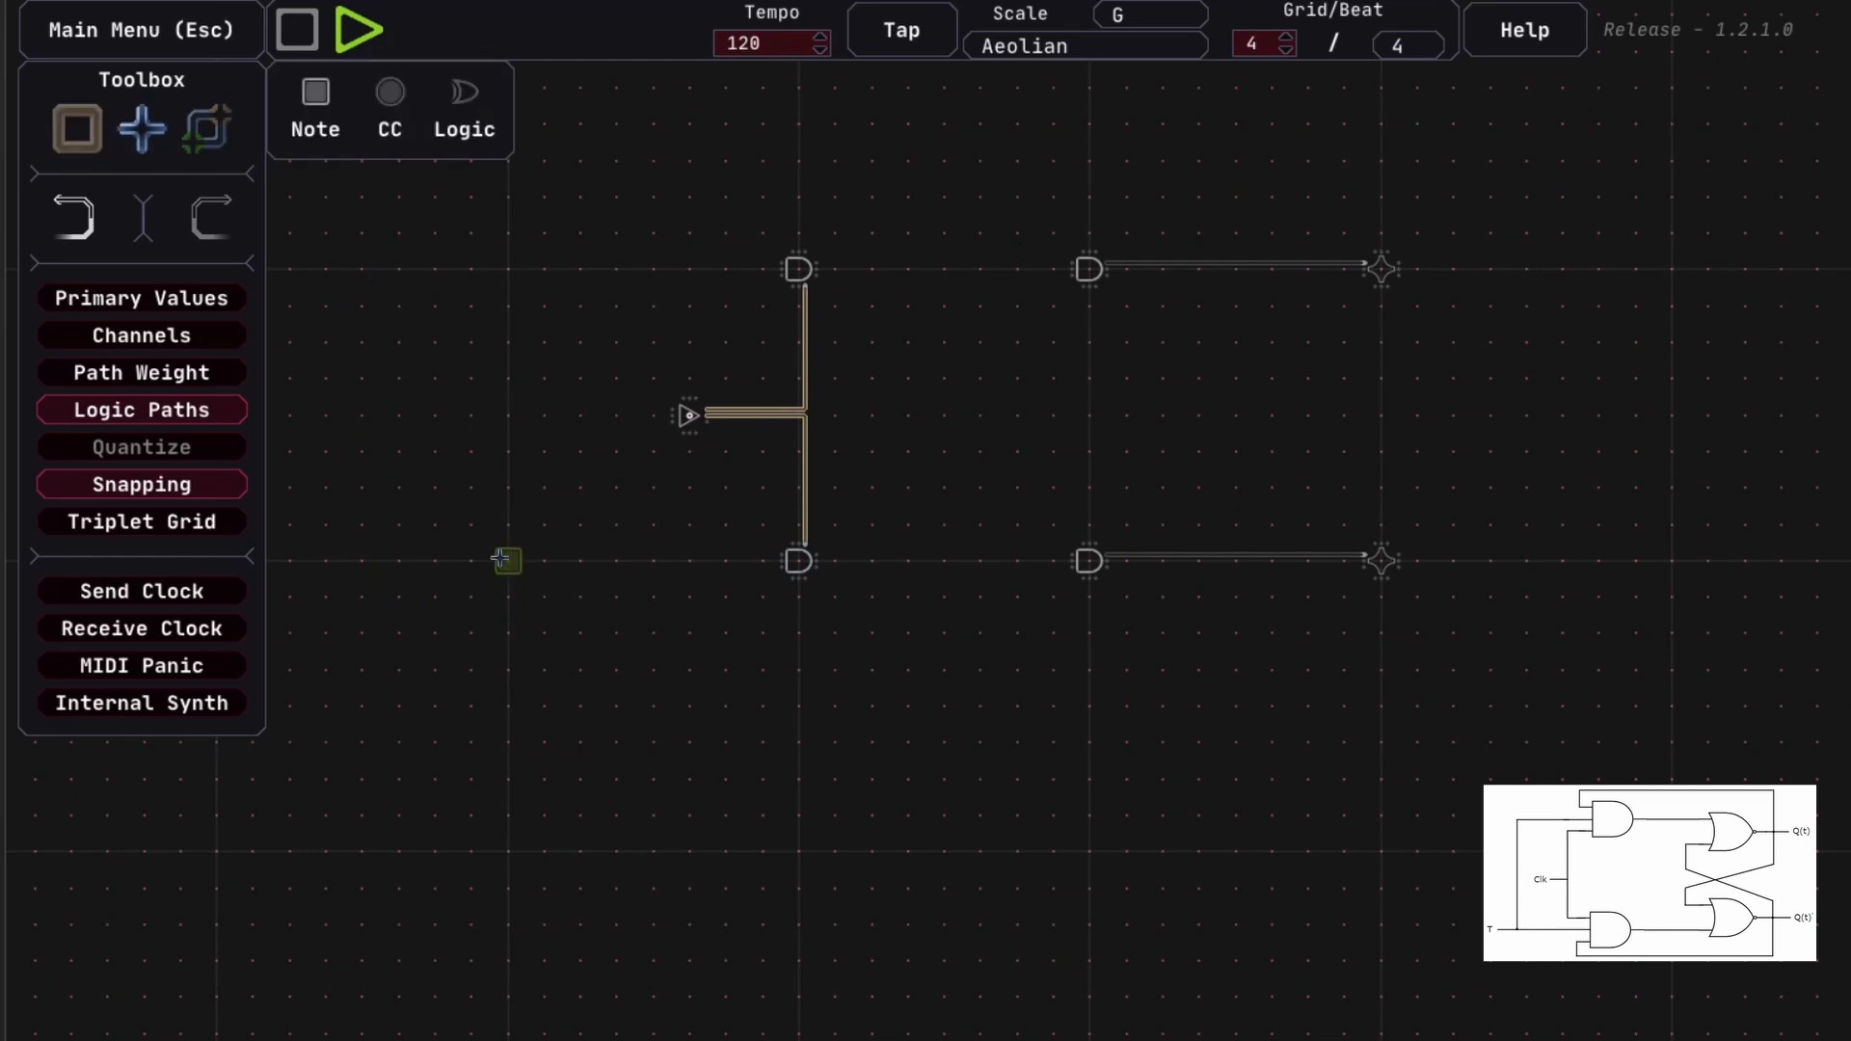
{"action": "left_click", "coordinate": [506, 566]}
{"action": "key", "text": "q"}
{"action": "left_click", "coordinate": [509, 818]}
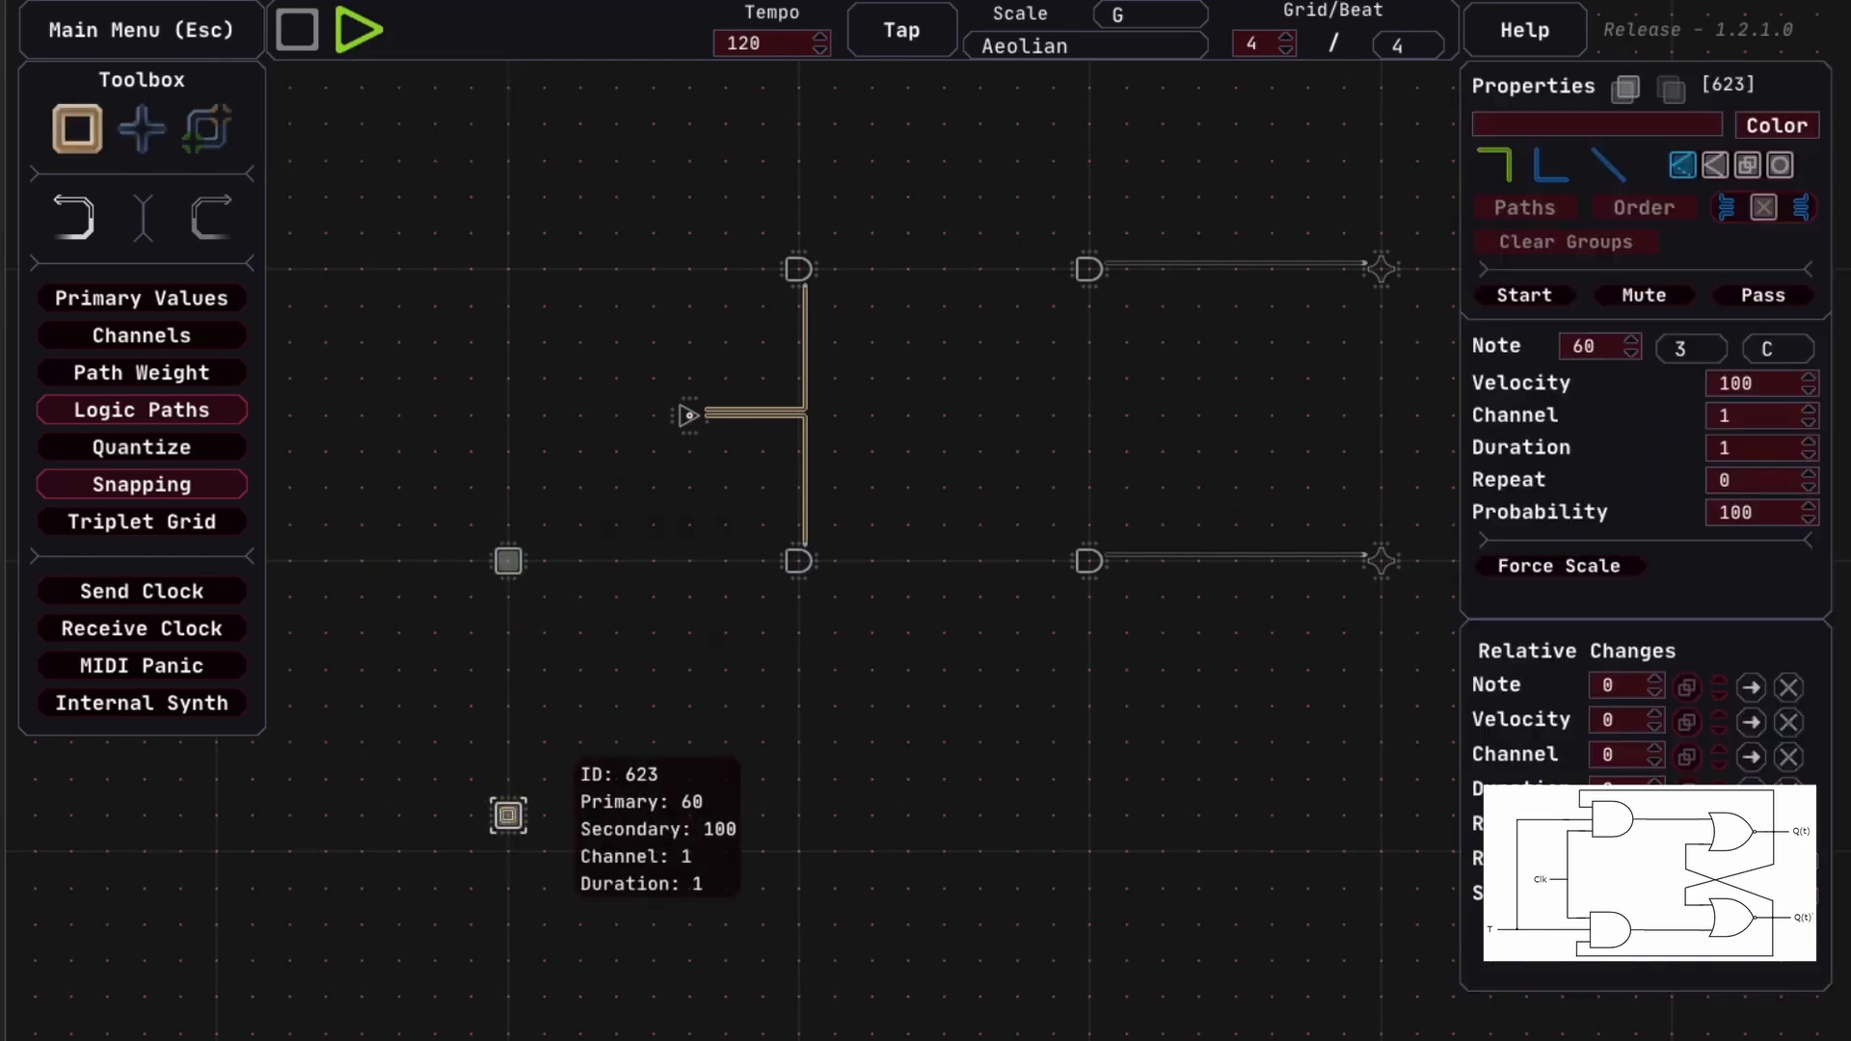
{"action": "key", "text": "Delete"}
{"action": "left_click", "coordinate": [516, 569]}
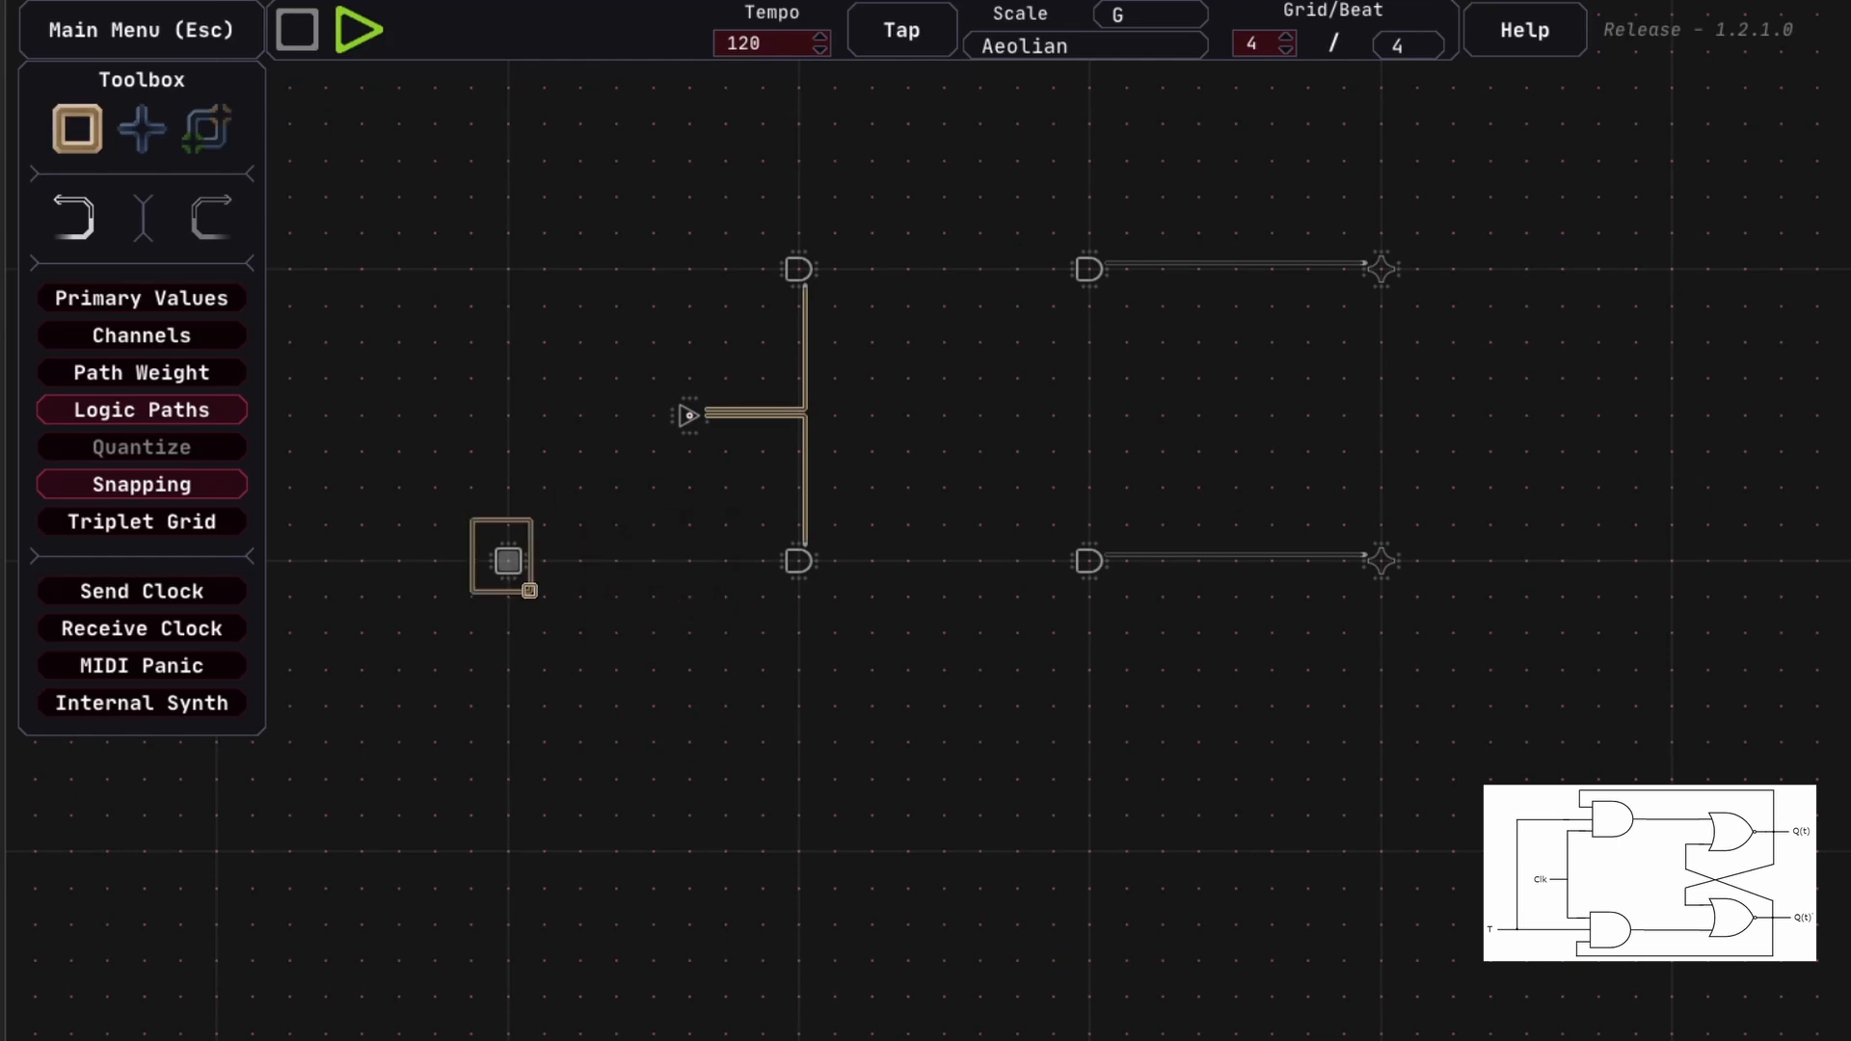
{"action": "left_click", "coordinate": [494, 856]}
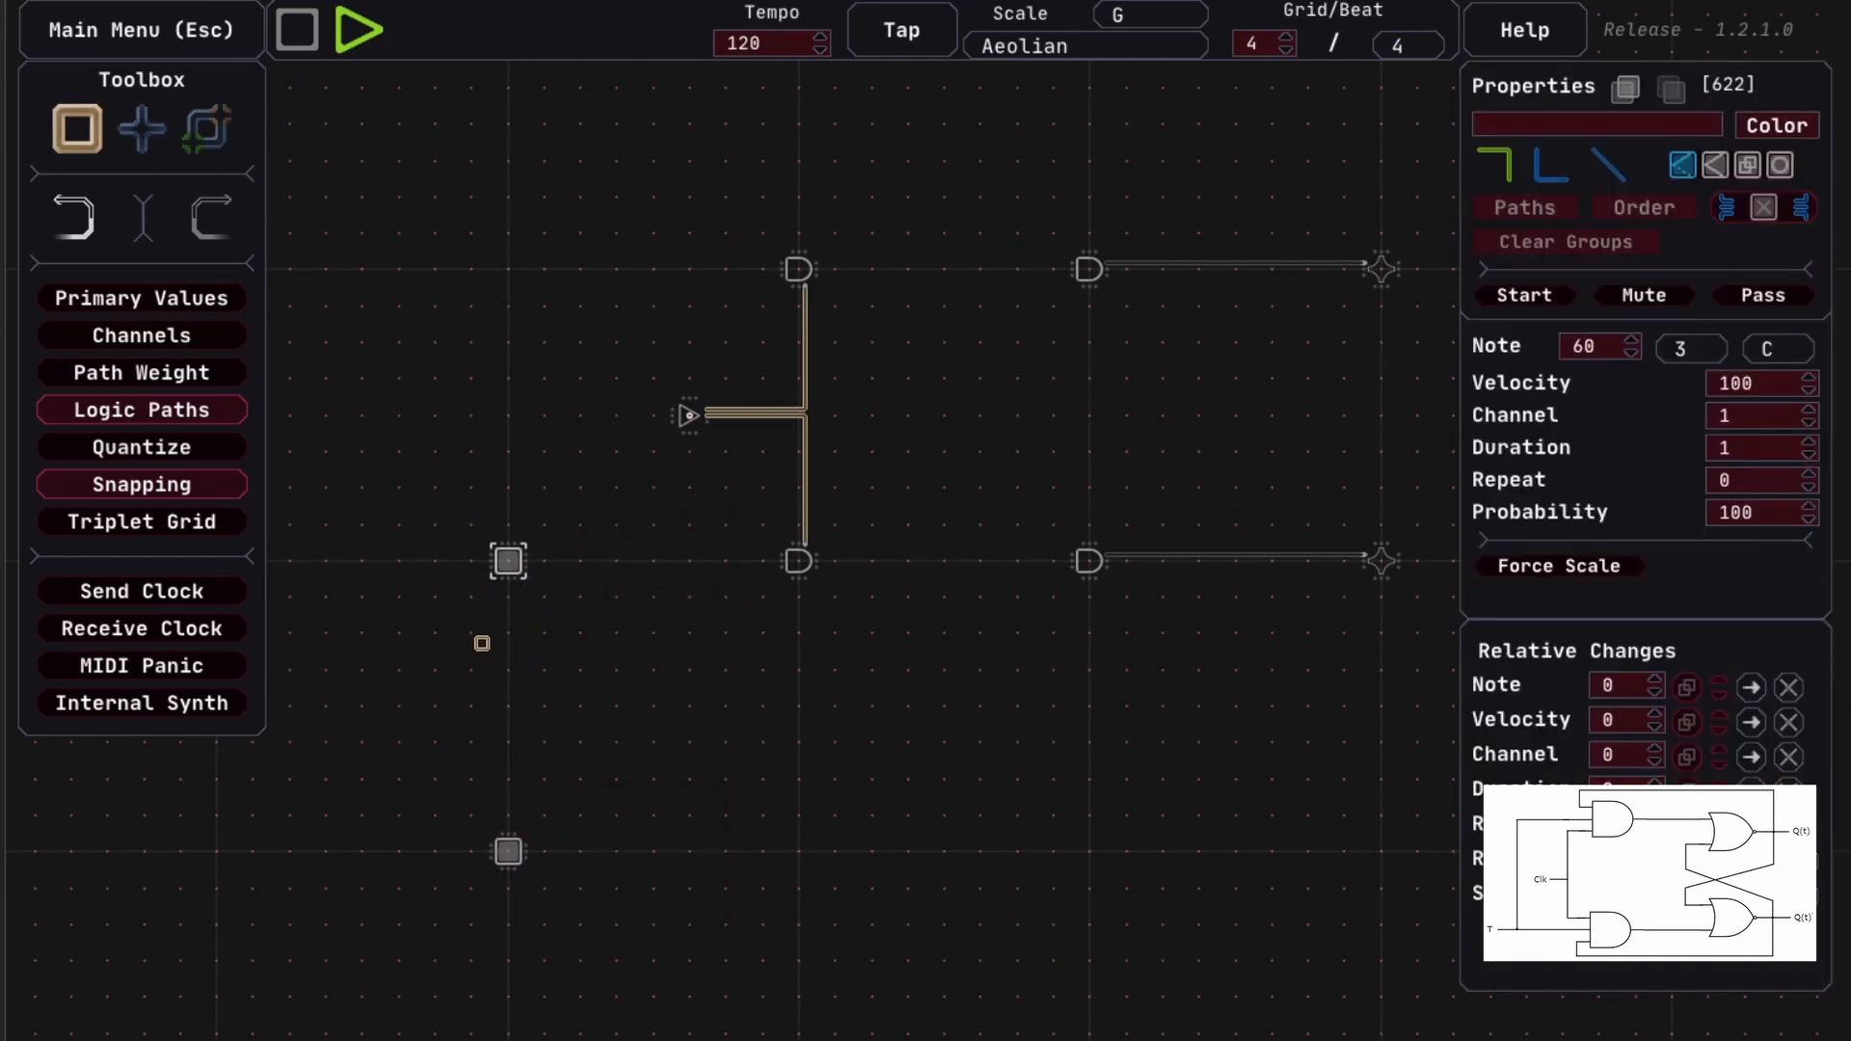
Mute both note points and make the lower one a start point
{"action": "left_click_drag", "start_coordinate": [418, 498], "coordinate": [458, 762]}
{"action": "left_click", "coordinate": [1640, 297]}
{"action": "left_click", "coordinate": [587, 898]}
{"action": "left_click", "coordinate": [1533, 295]}
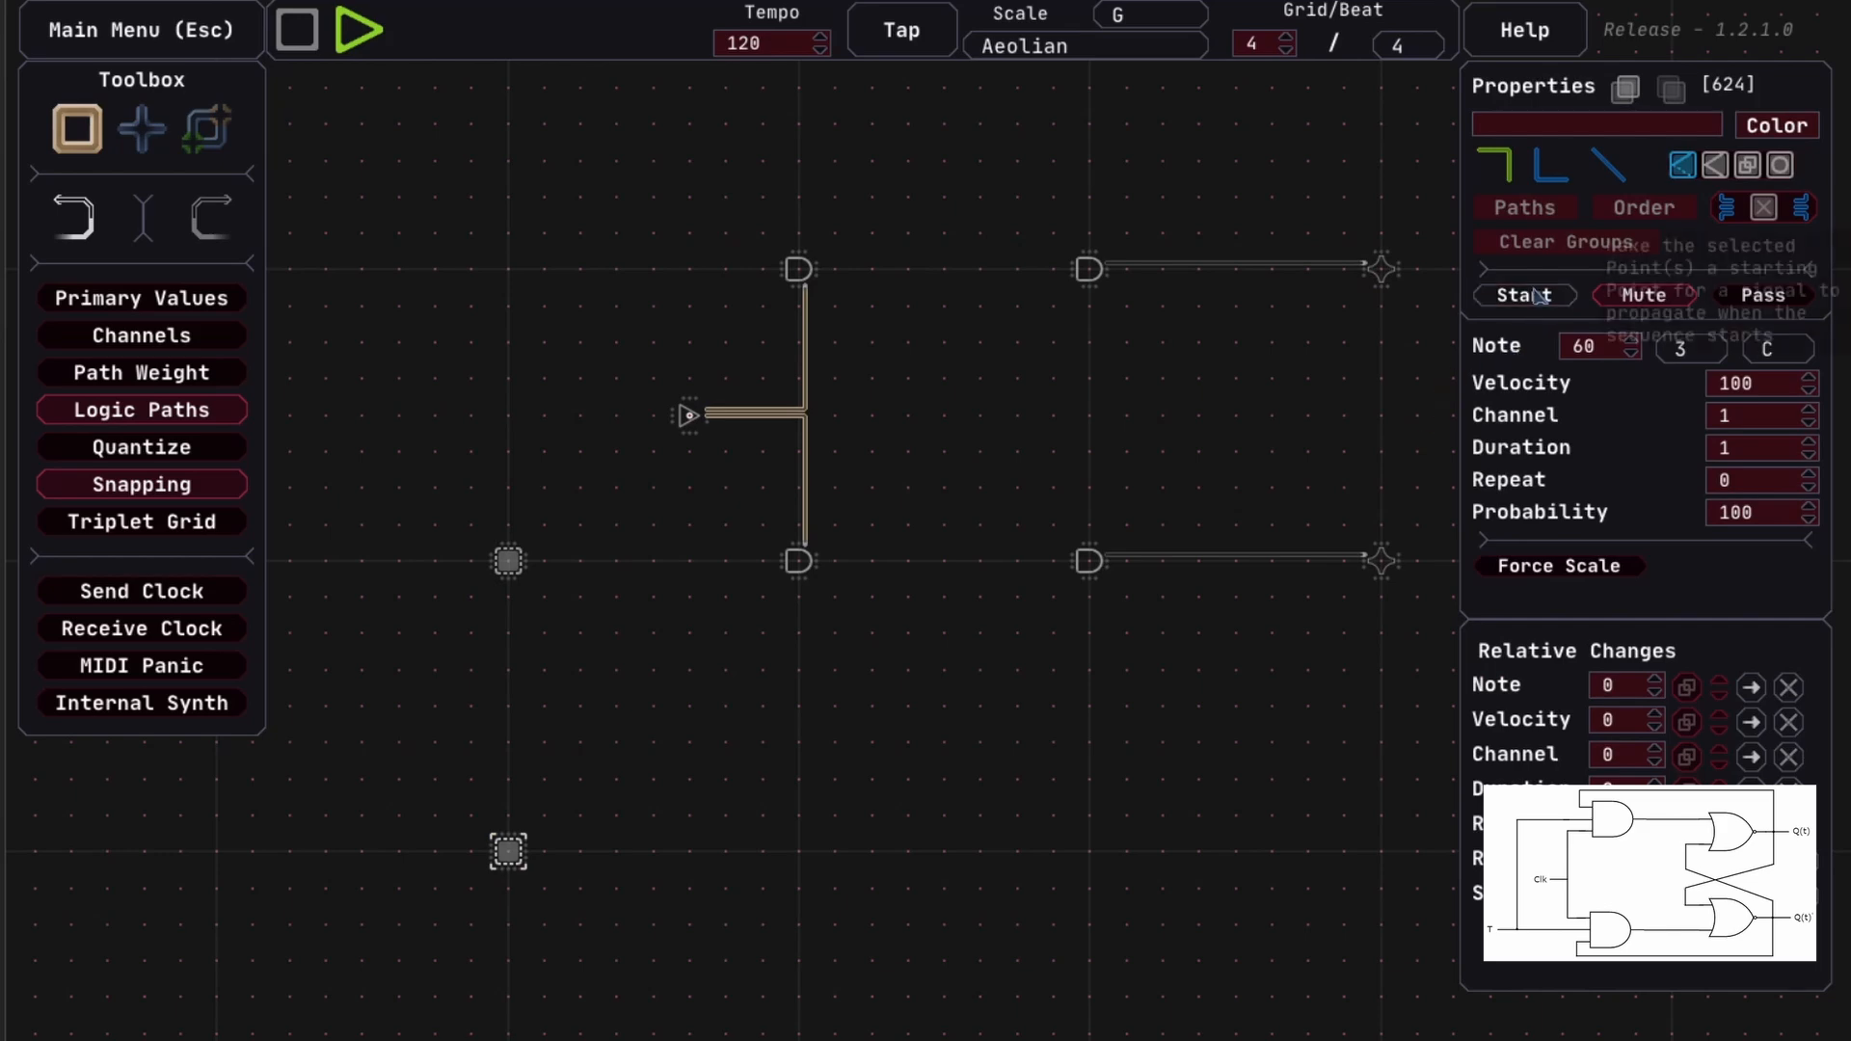
Link the two note points with paths in both directions to form a clock loop
{"action": "key", "text": "e"}
{"action": "left_click_drag", "start_coordinate": [508, 850], "coordinate": [508, 561]}
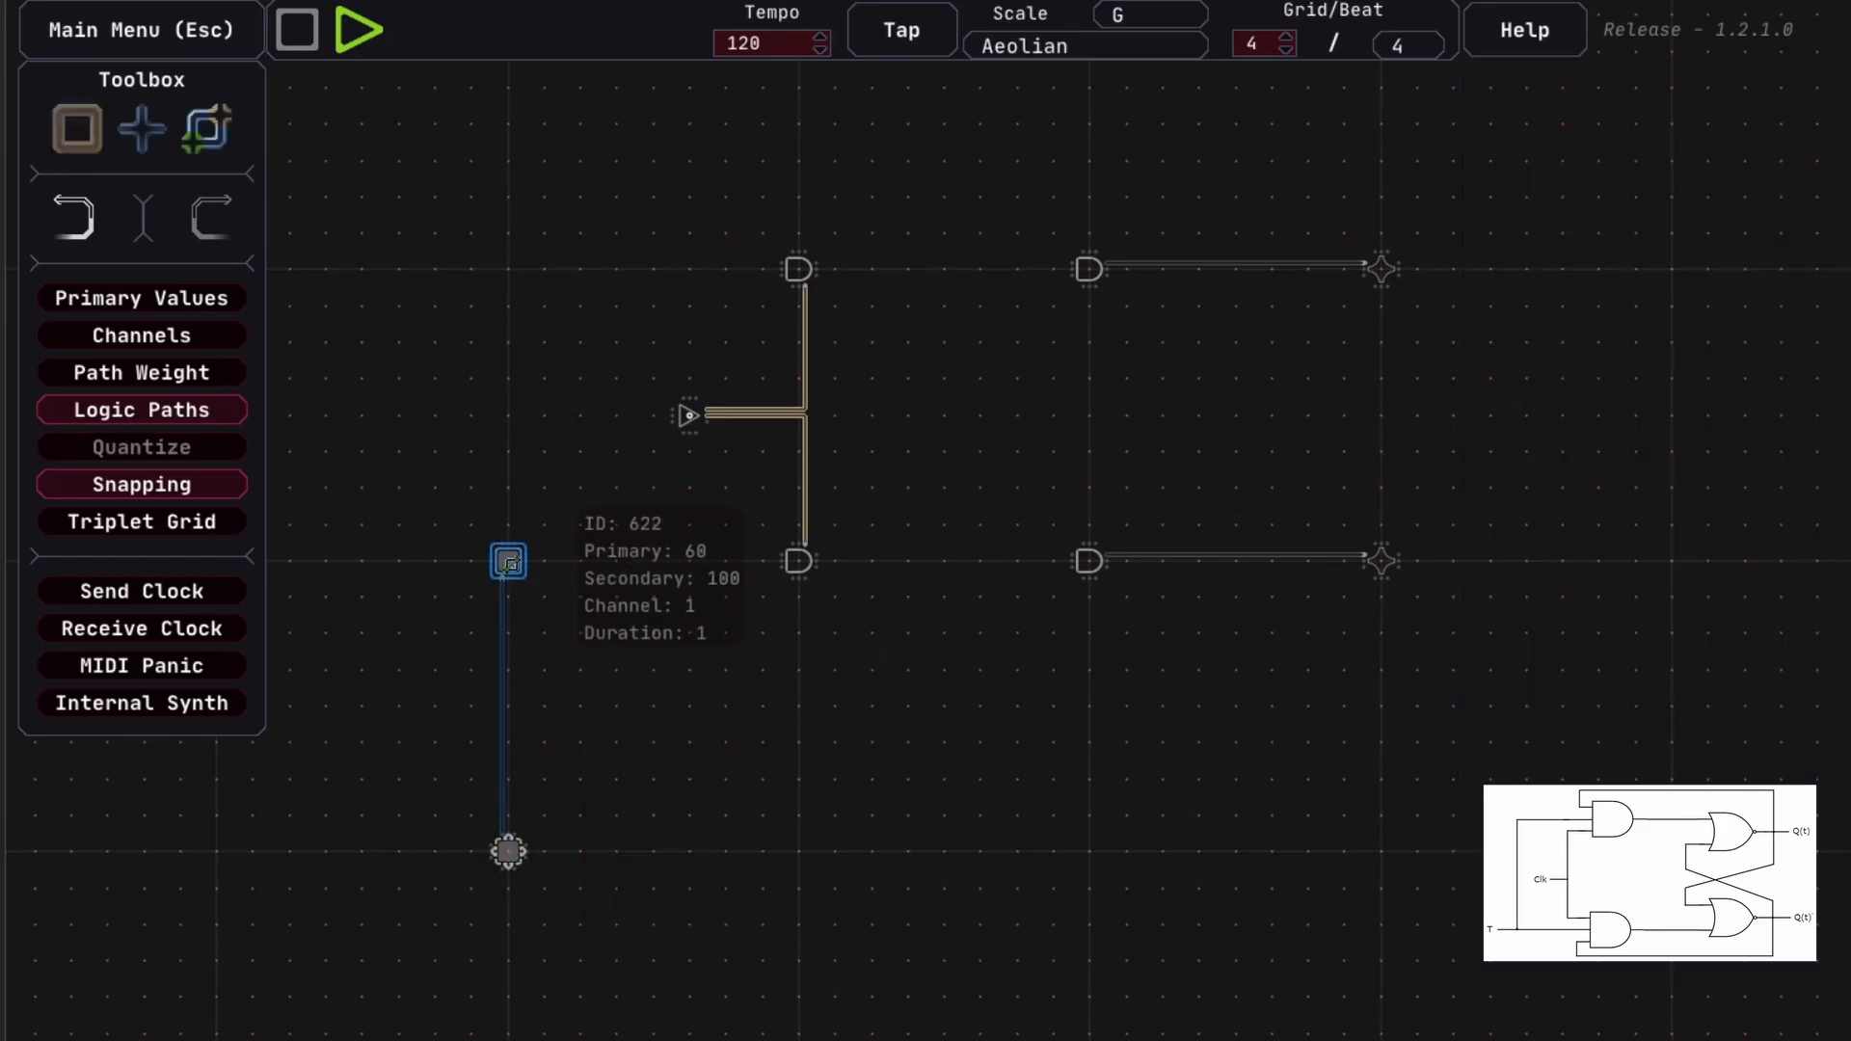
{"action": "key", "text": "q"}
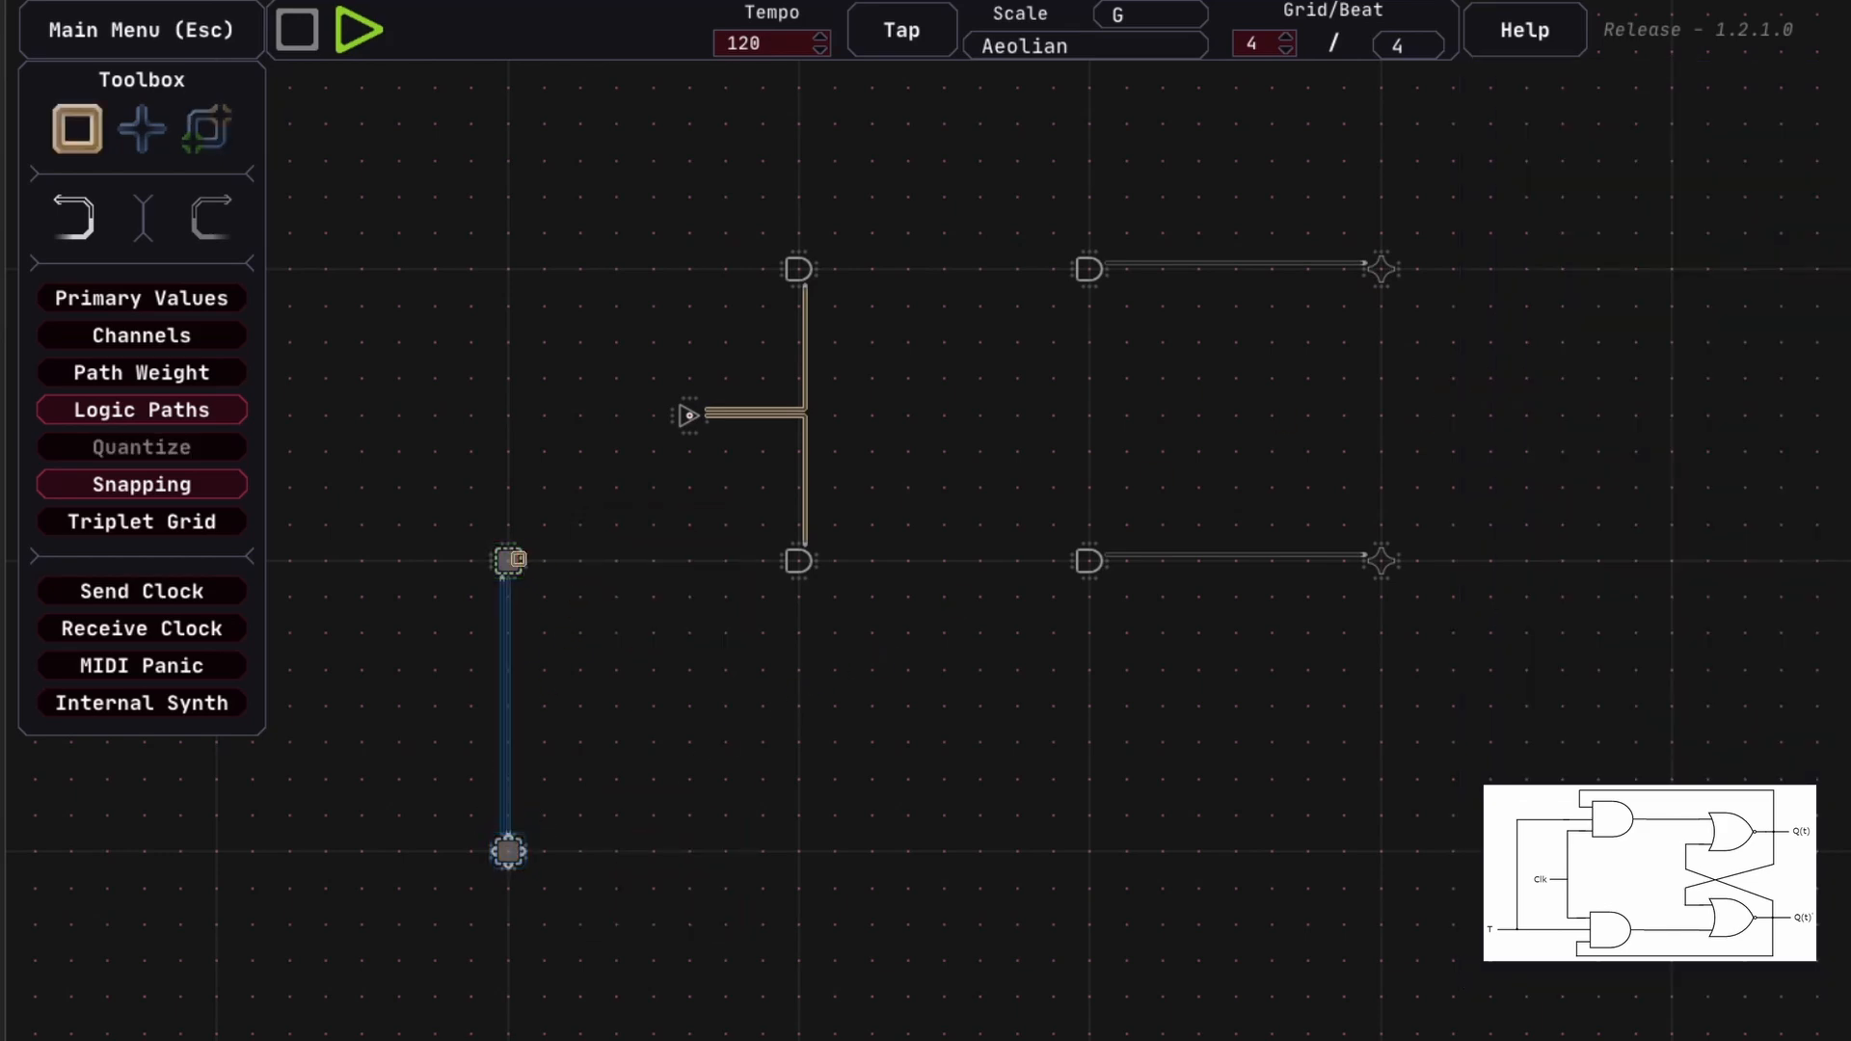
Connect the upper note point to both the lower and the upper AND gate of the first column
{"action": "key", "text": "e"}
{"action": "left_click_drag", "start_coordinate": [517, 560], "coordinate": [473, 567]}
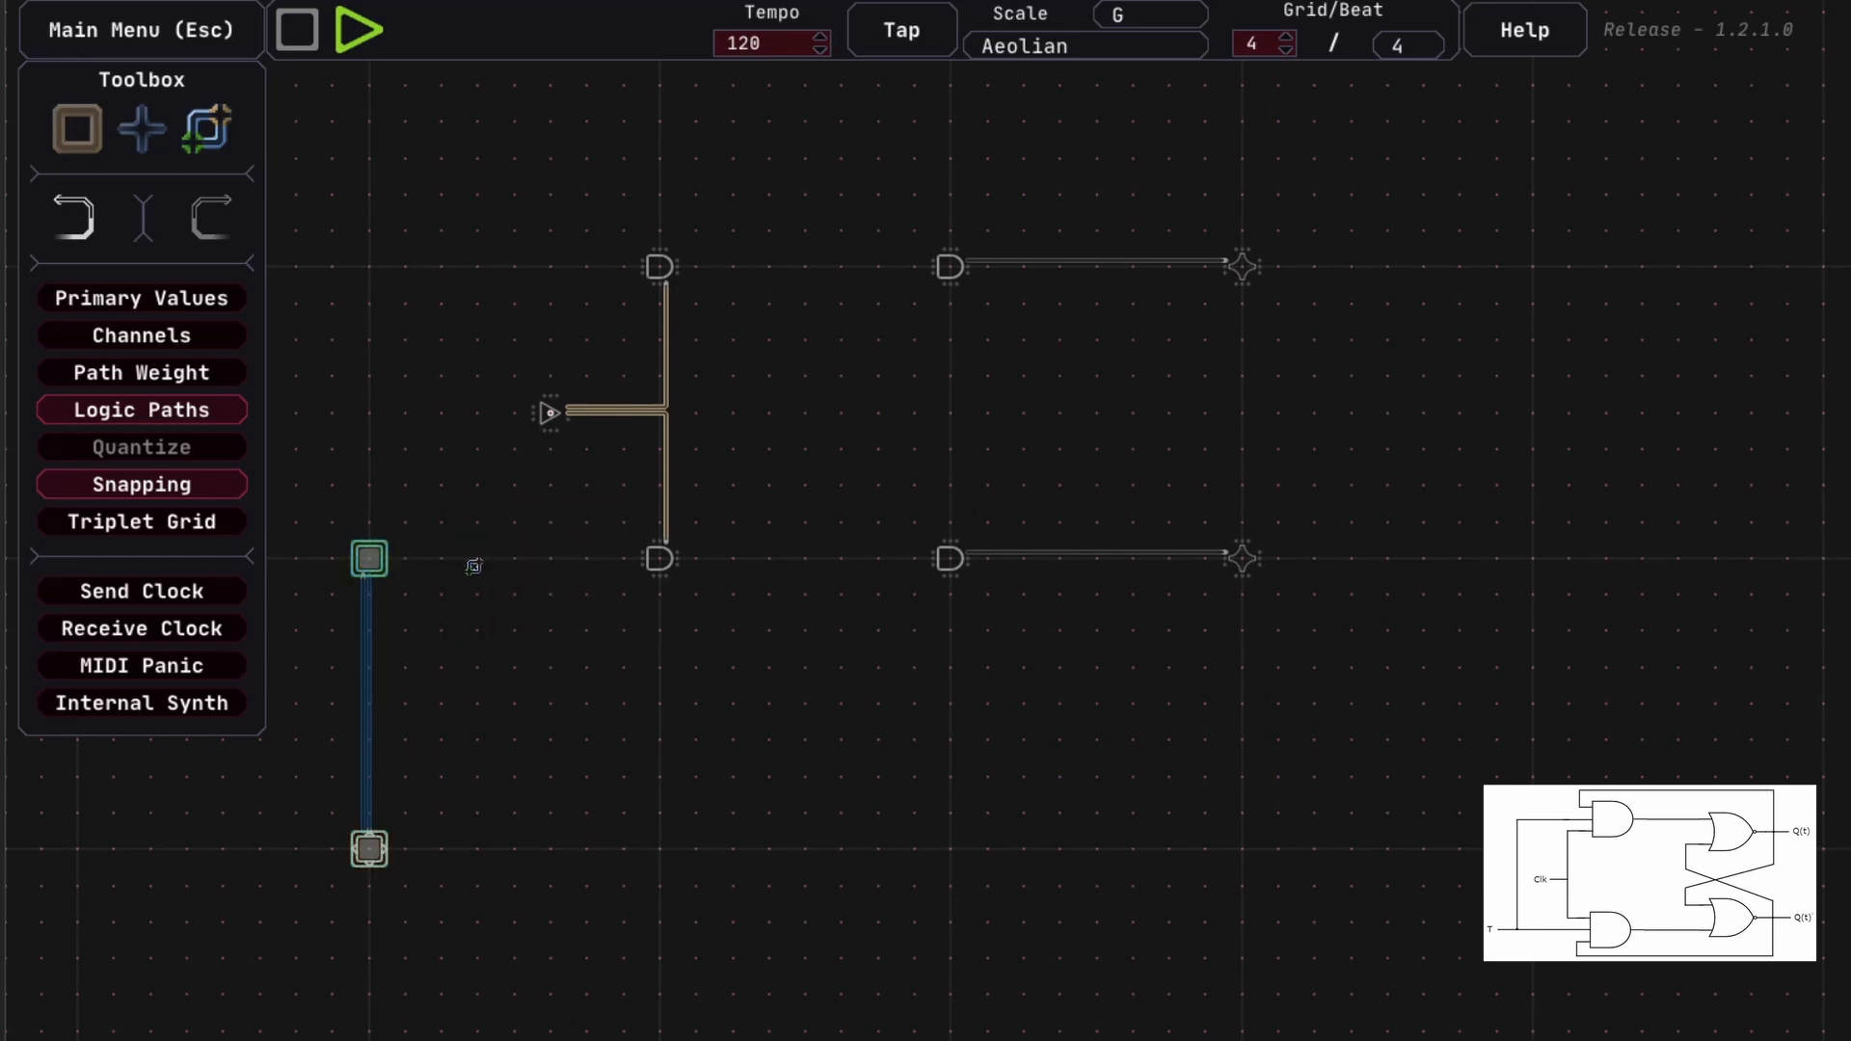
{"action": "left_click_drag", "start_coordinate": [630, 565], "coordinate": [660, 560]}
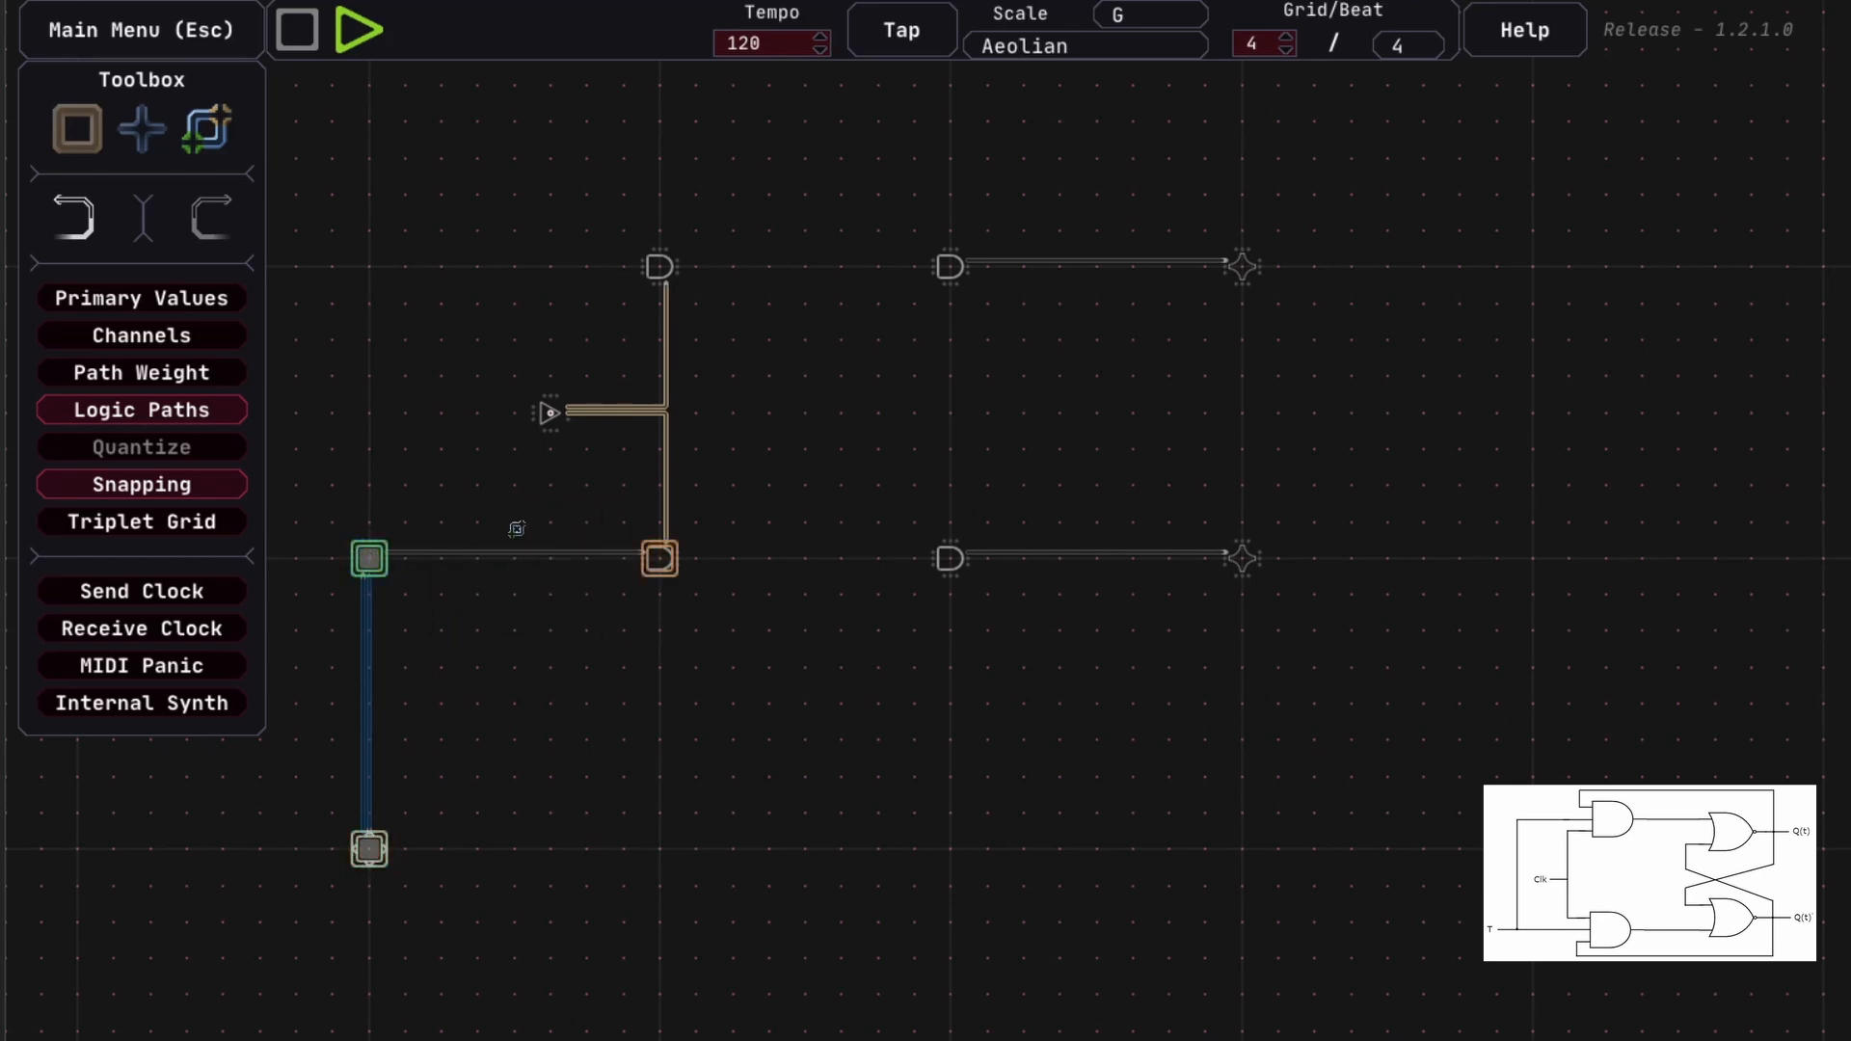
{"action": "left_click_drag", "start_coordinate": [620, 475], "coordinate": [668, 248]}
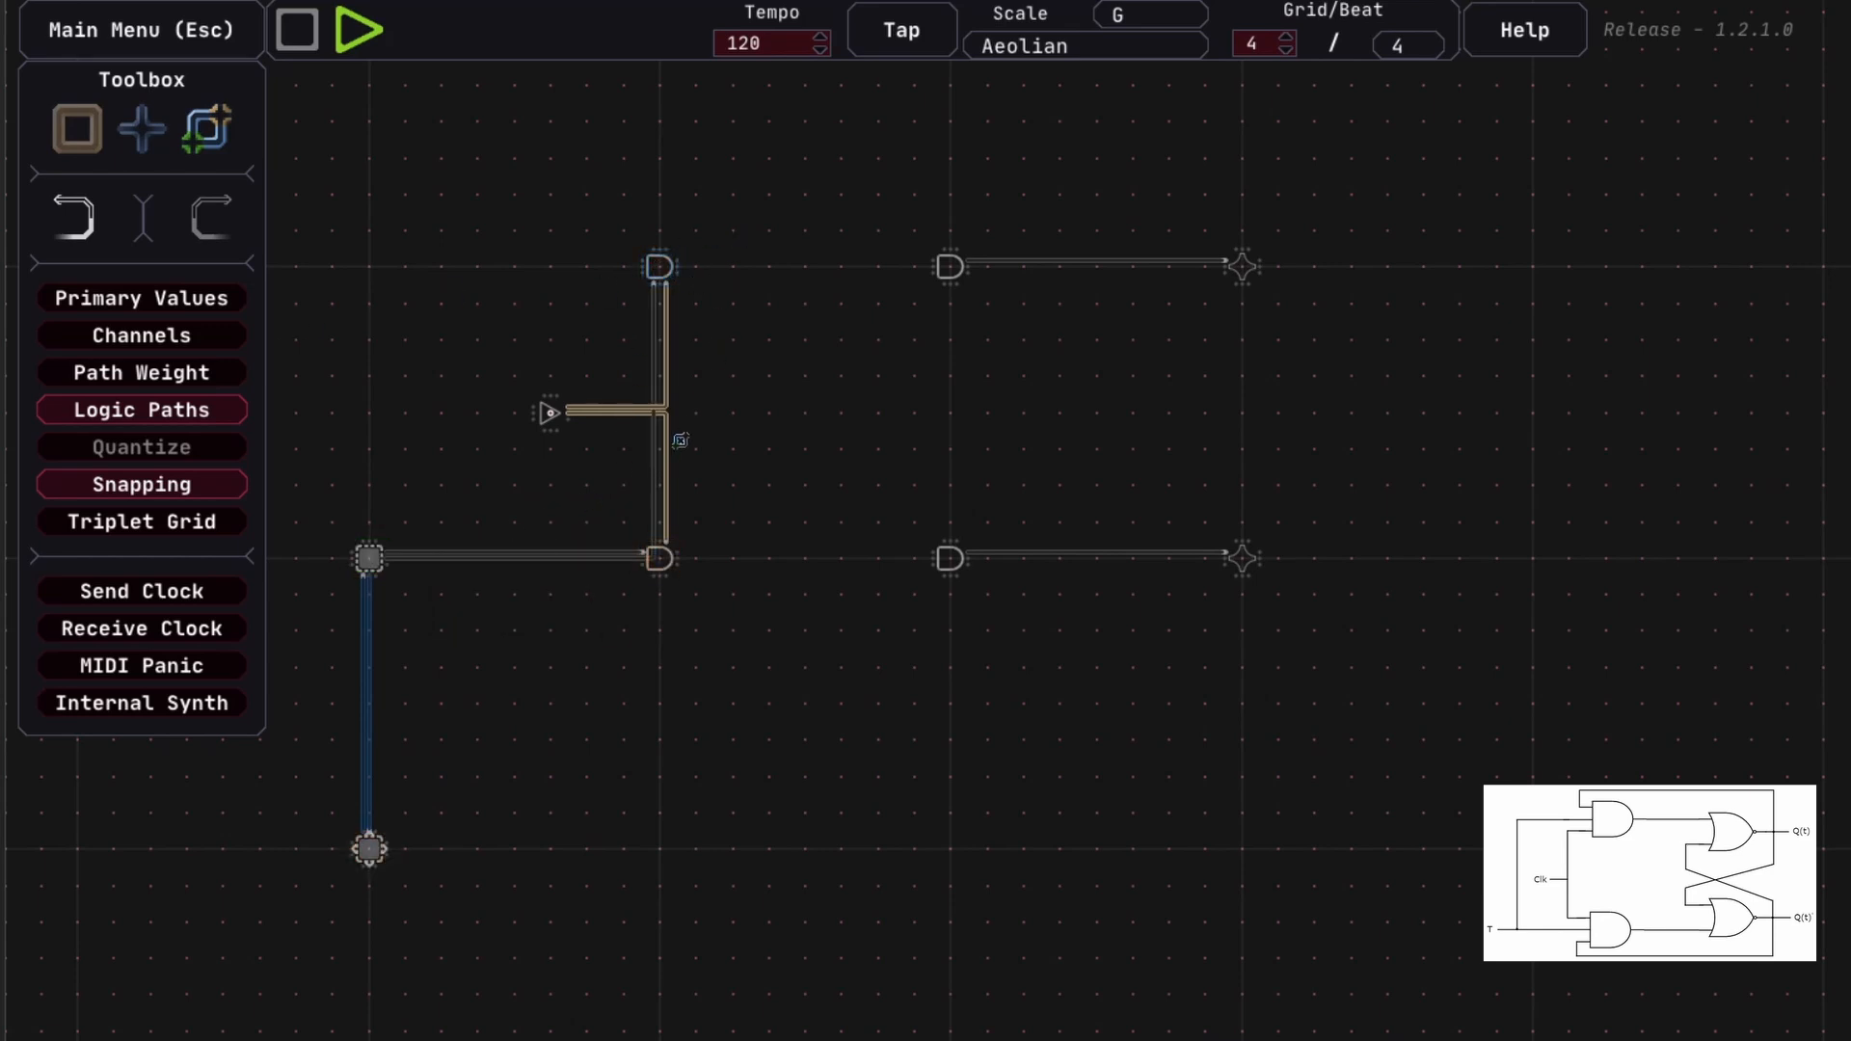
Examine the first-column AND gates, the inverted buffer and the two note points in turn
{"action": "key", "text": "q"}
{"action": "left_click_drag", "start_coordinate": [744, 669], "coordinate": [629, 218]}
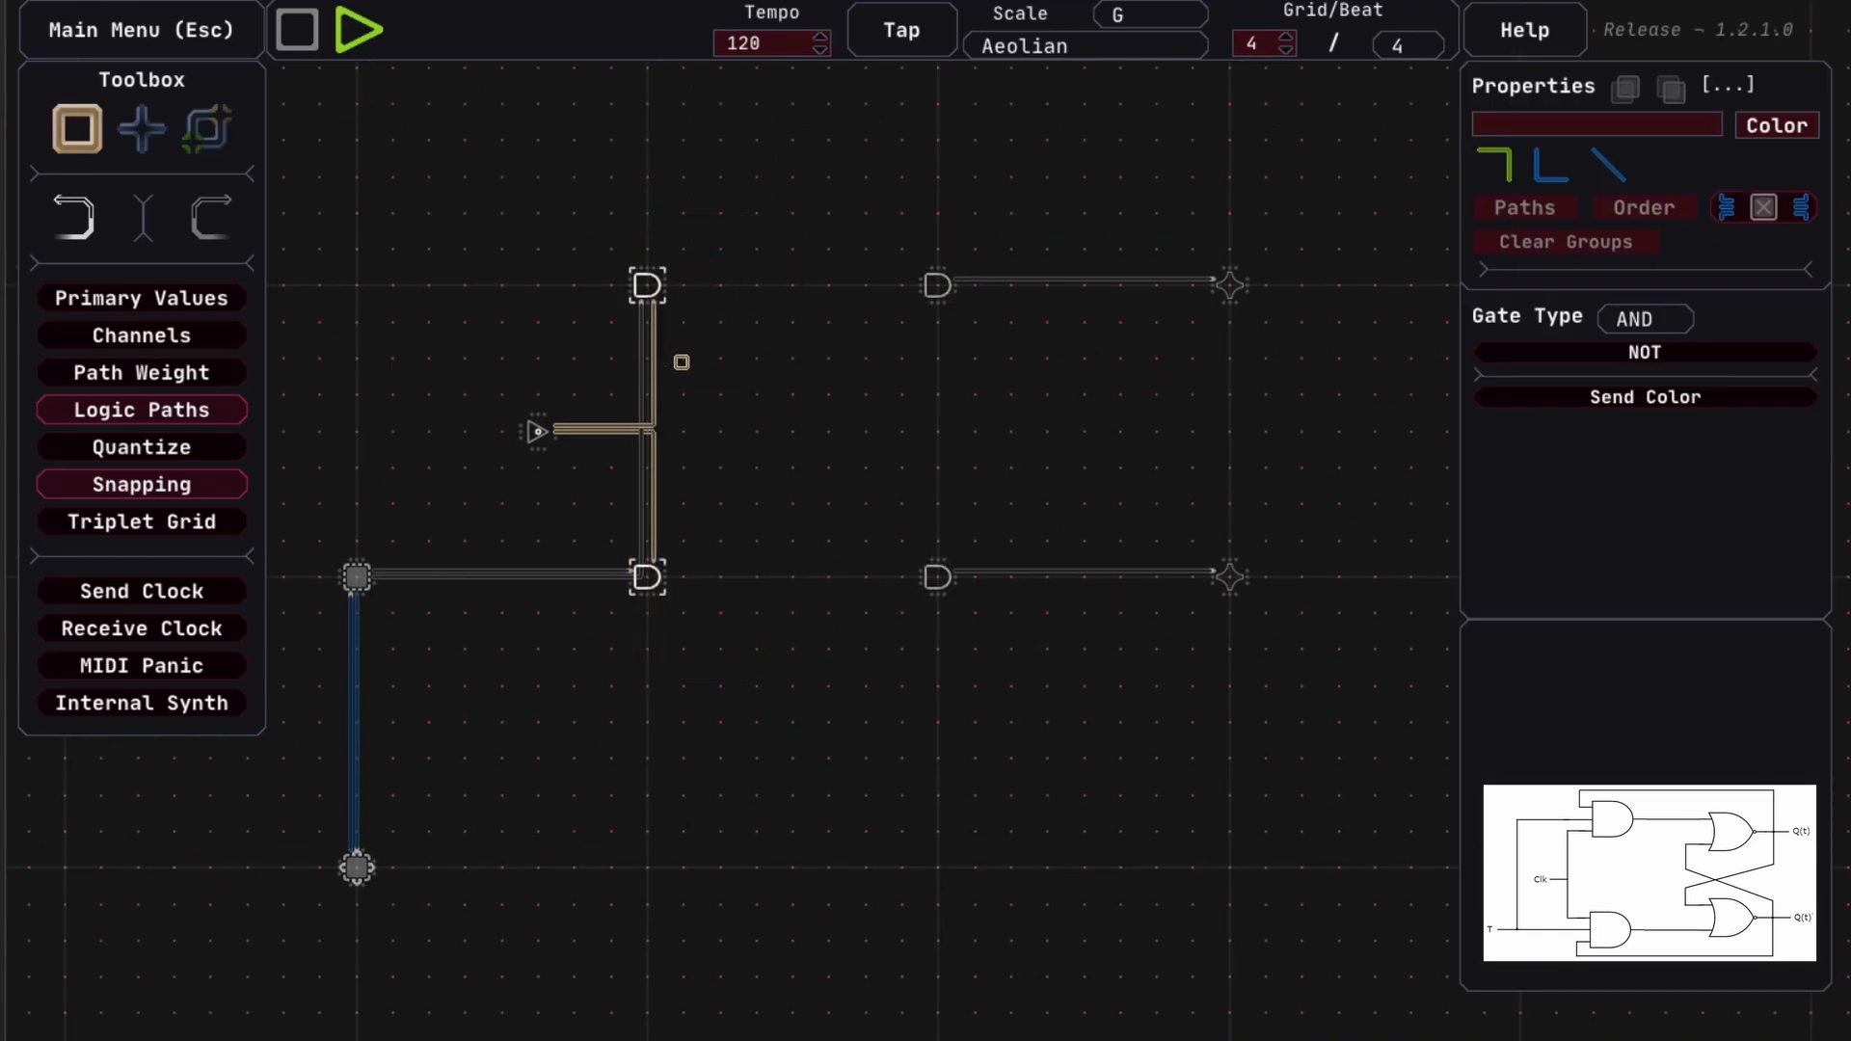
{"action": "left_click", "coordinate": [536, 433]}
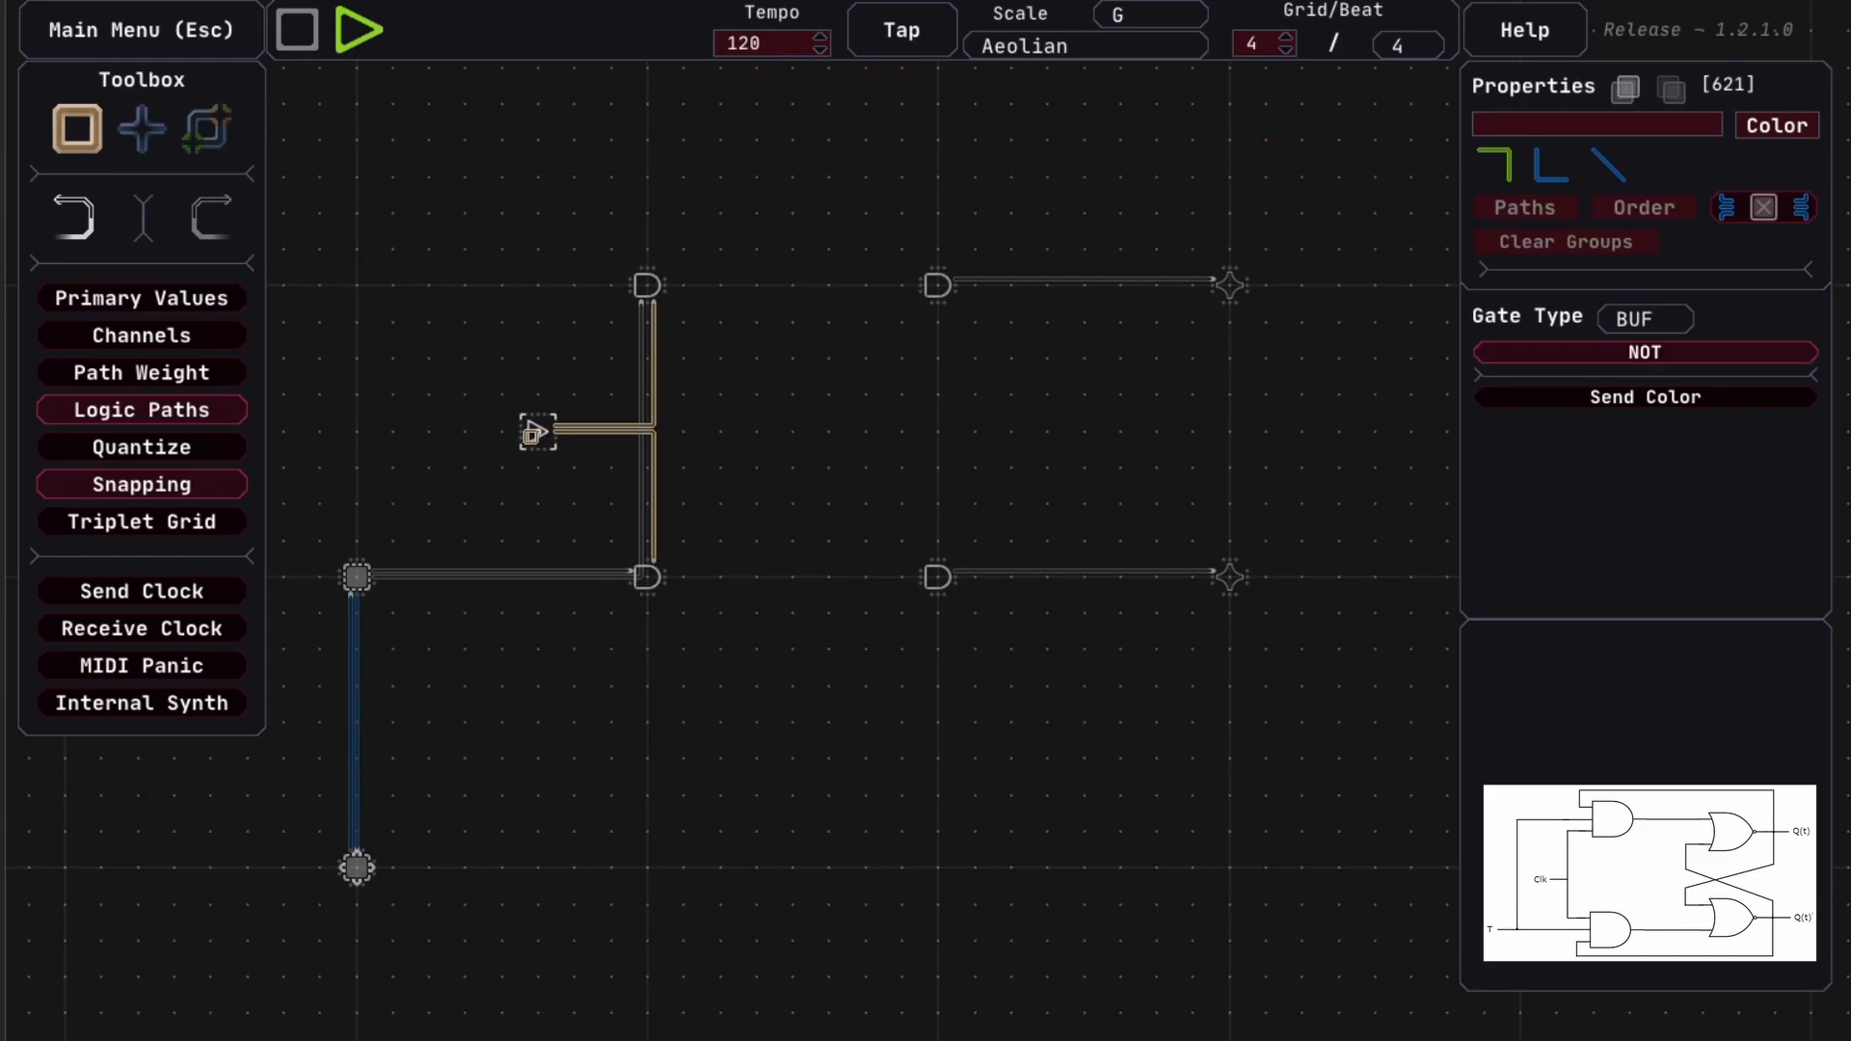
{"action": "left_click_drag", "start_coordinate": [332, 548], "coordinate": [365, 903]}
Add a connected LED after each first-column AND gate, and enable NOT on both second-column AND gates
{"action": "key", "text": "e"}
{"action": "left_click", "coordinate": [166, 149]}
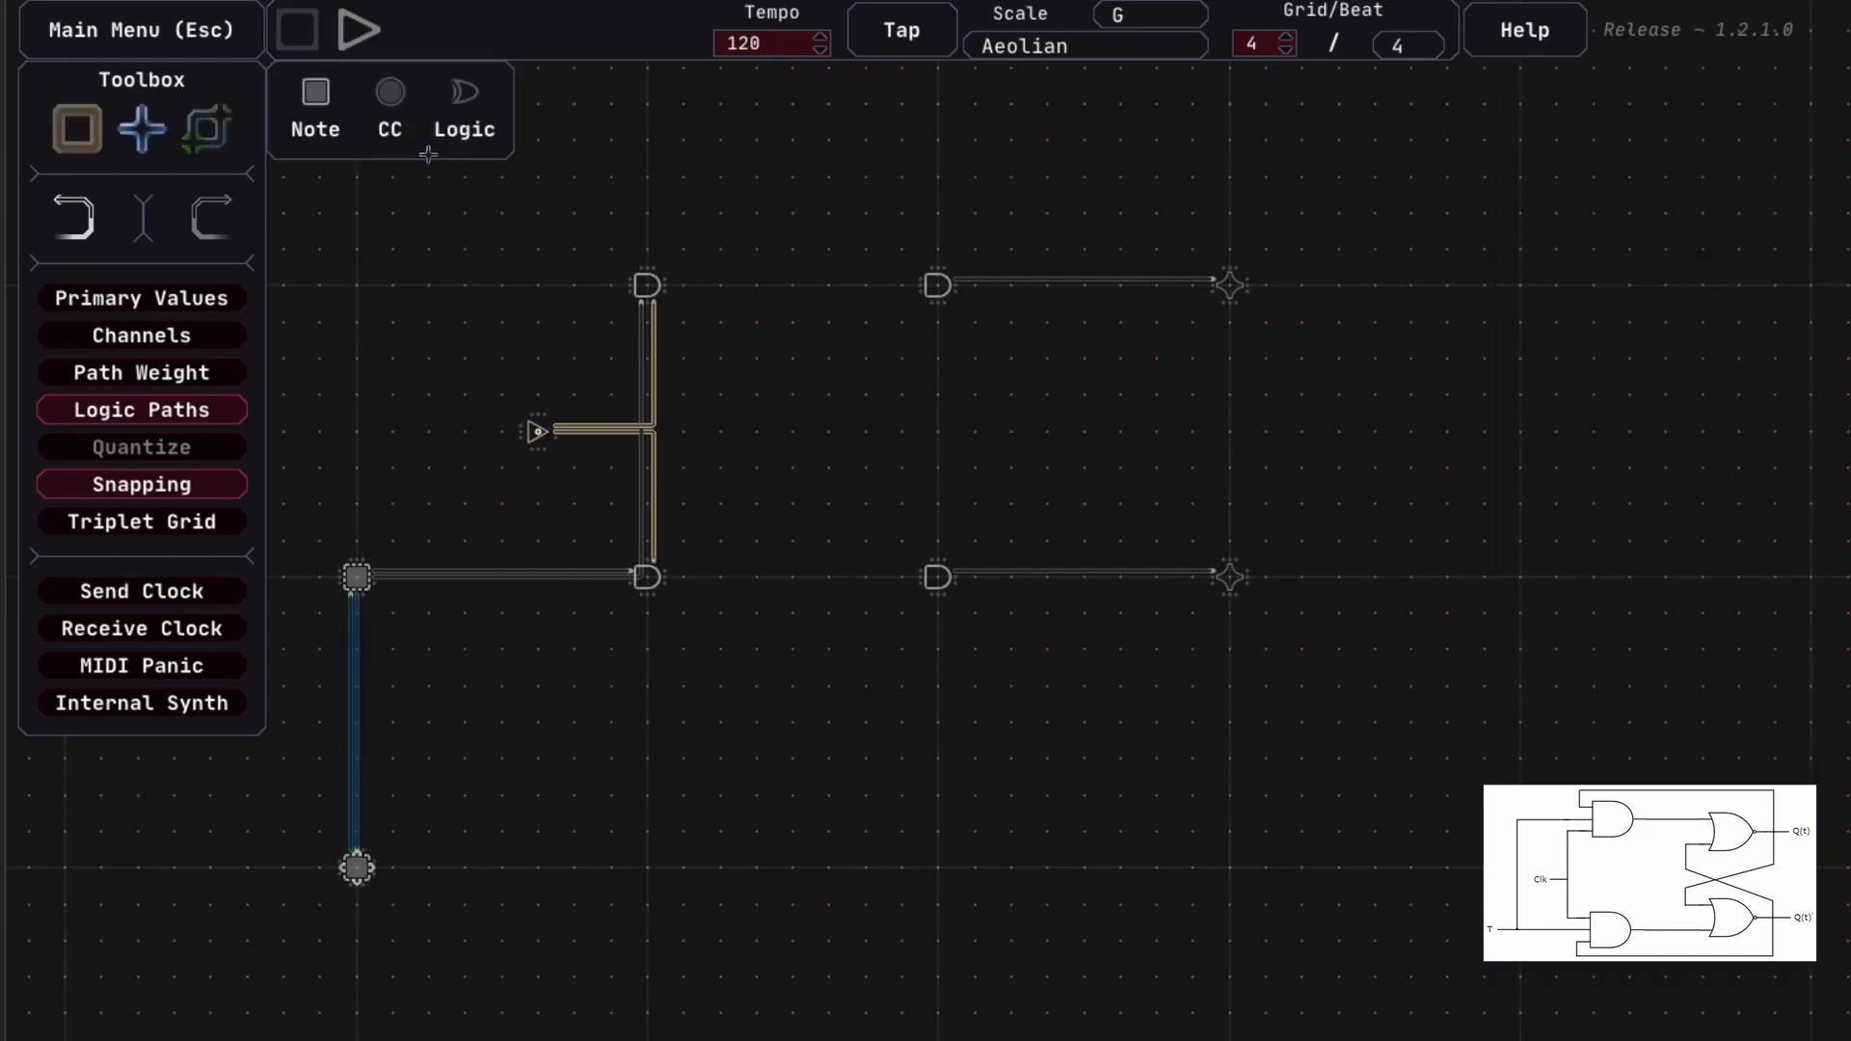
{"action": "key", "text": "q"}
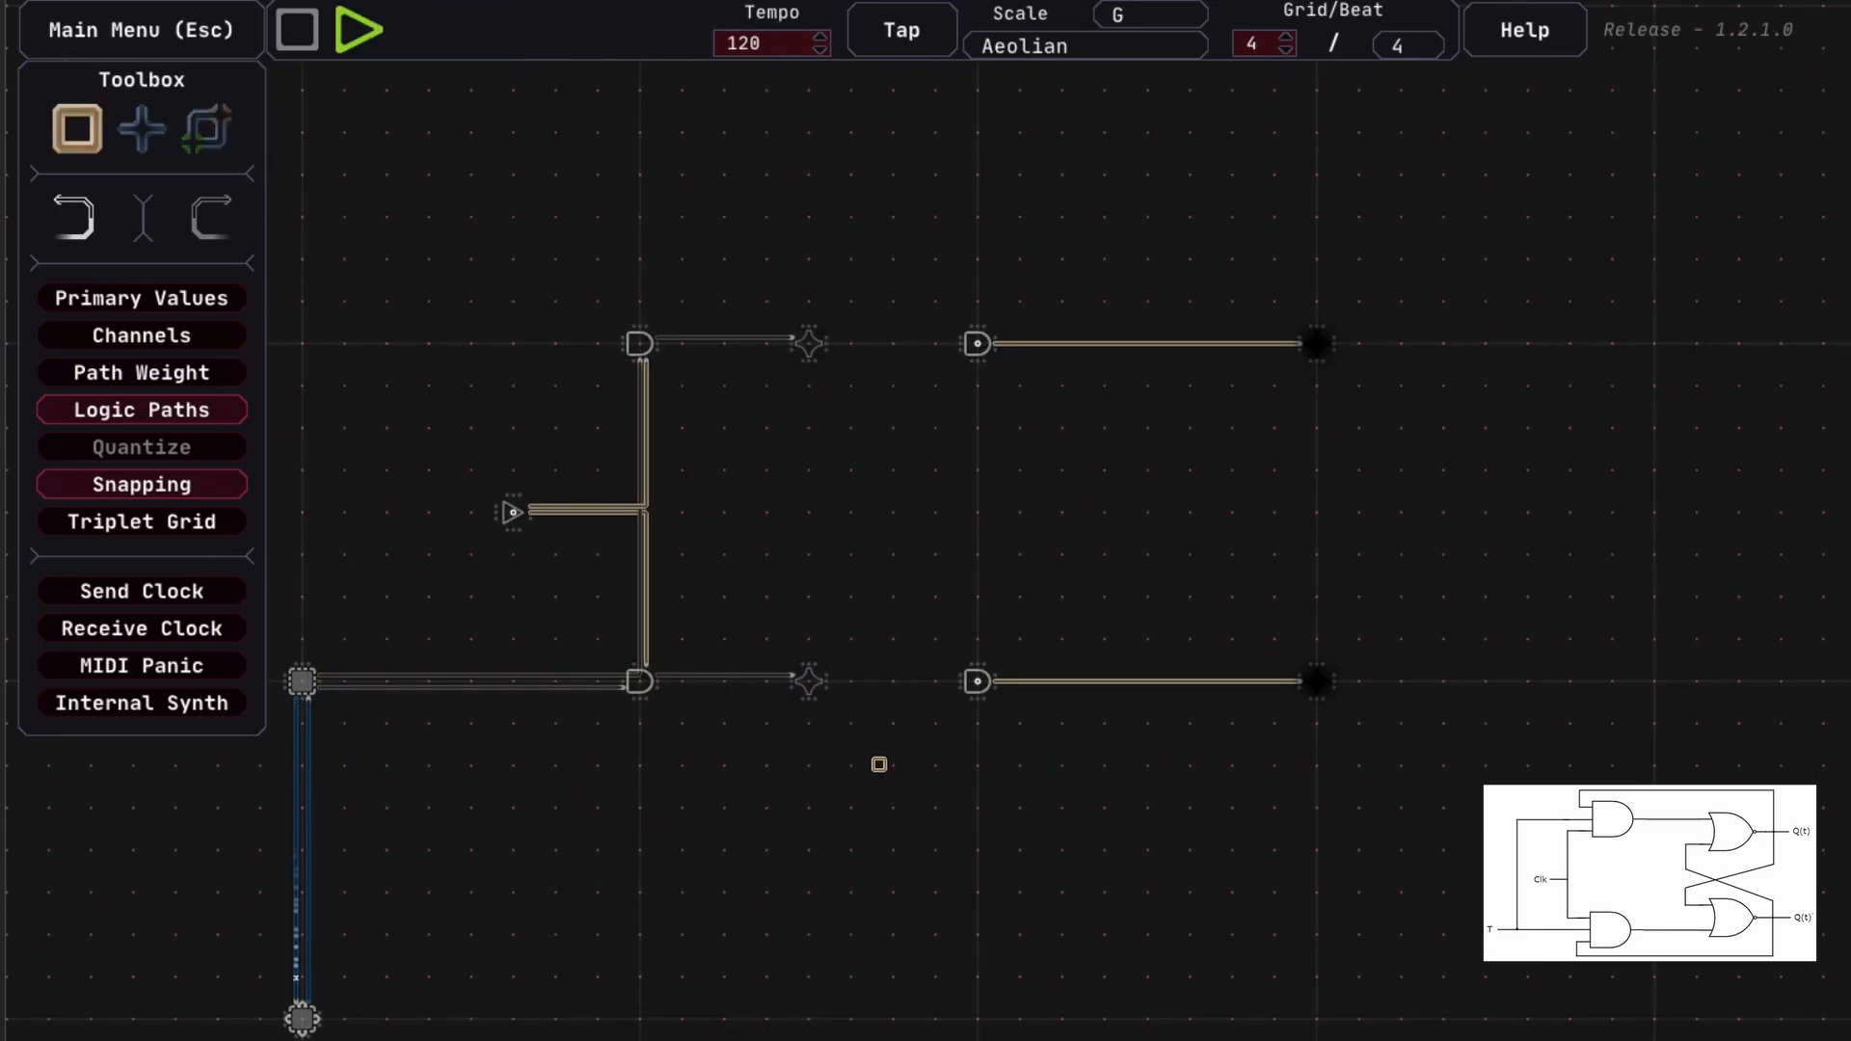
Delete the two LEDs between the first-column and second-column gates
{"action": "left_click_drag", "start_coordinate": [877, 777], "coordinate": [784, 275]}
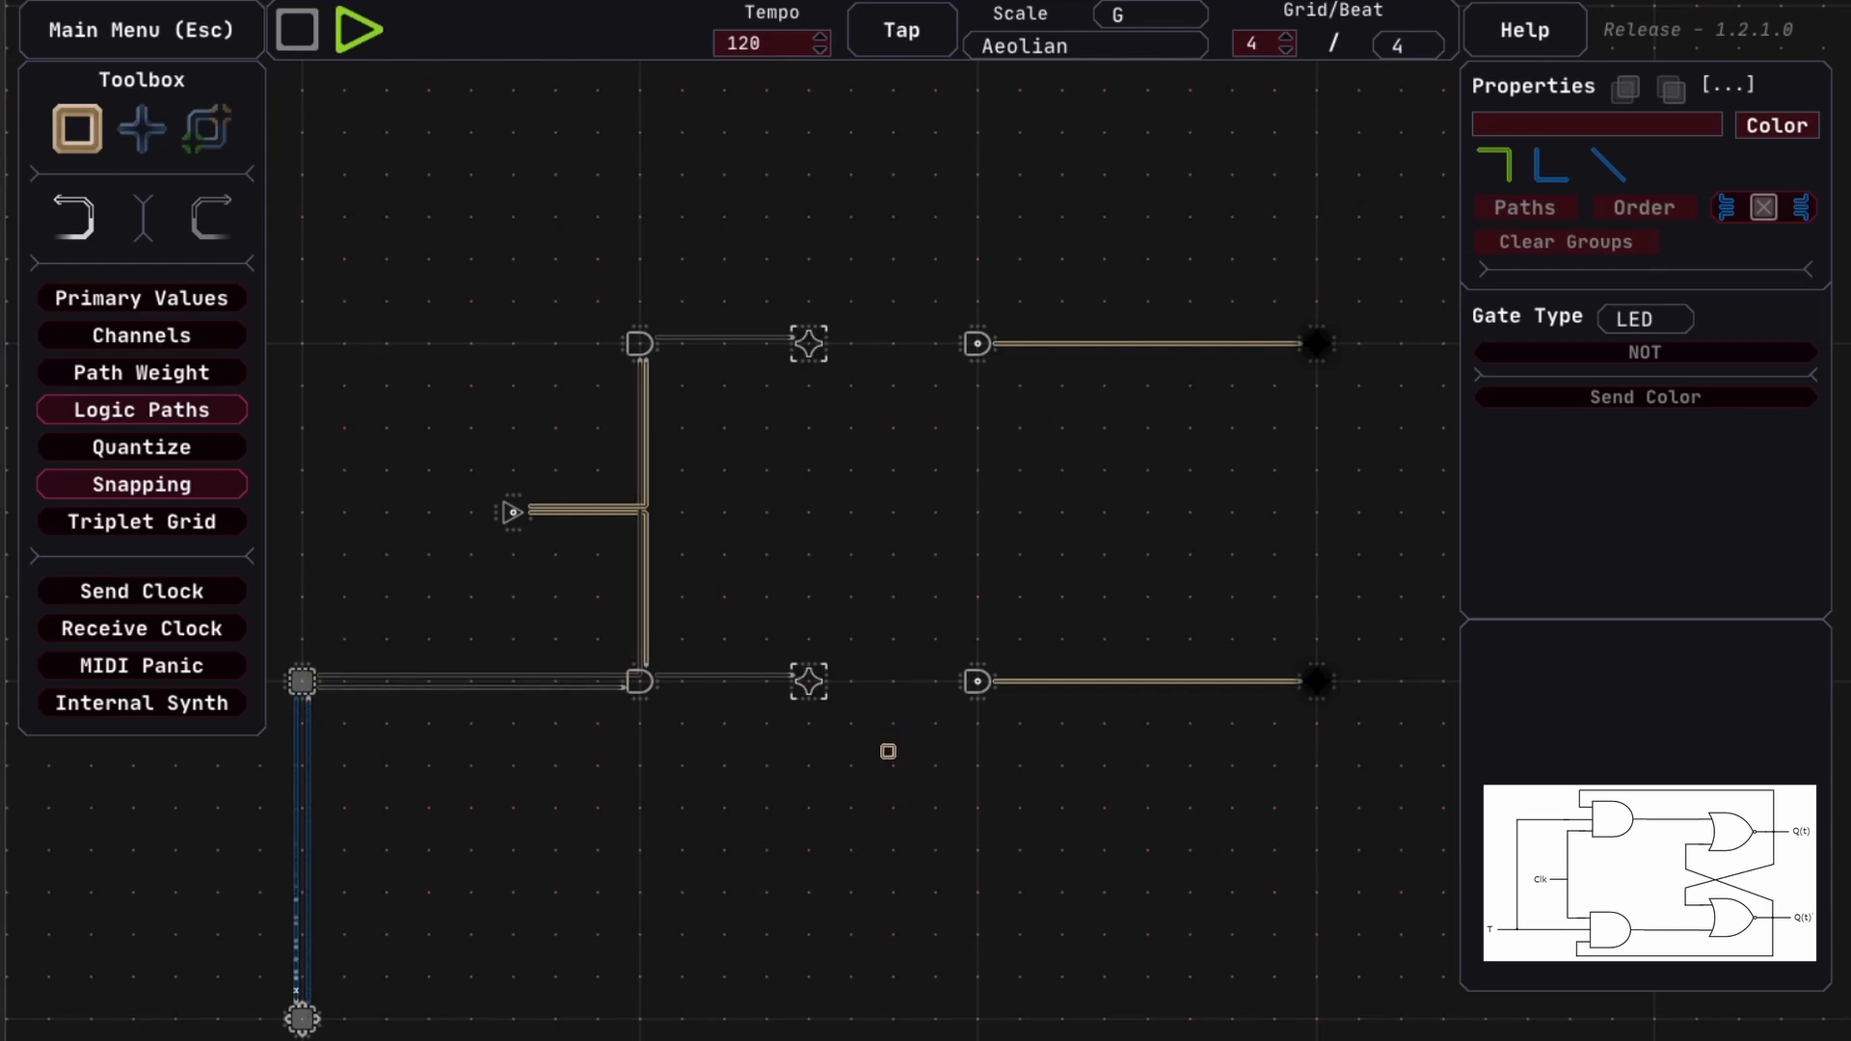
{"action": "left_click_drag", "start_coordinate": [1136, 835], "coordinate": [1094, 833]}
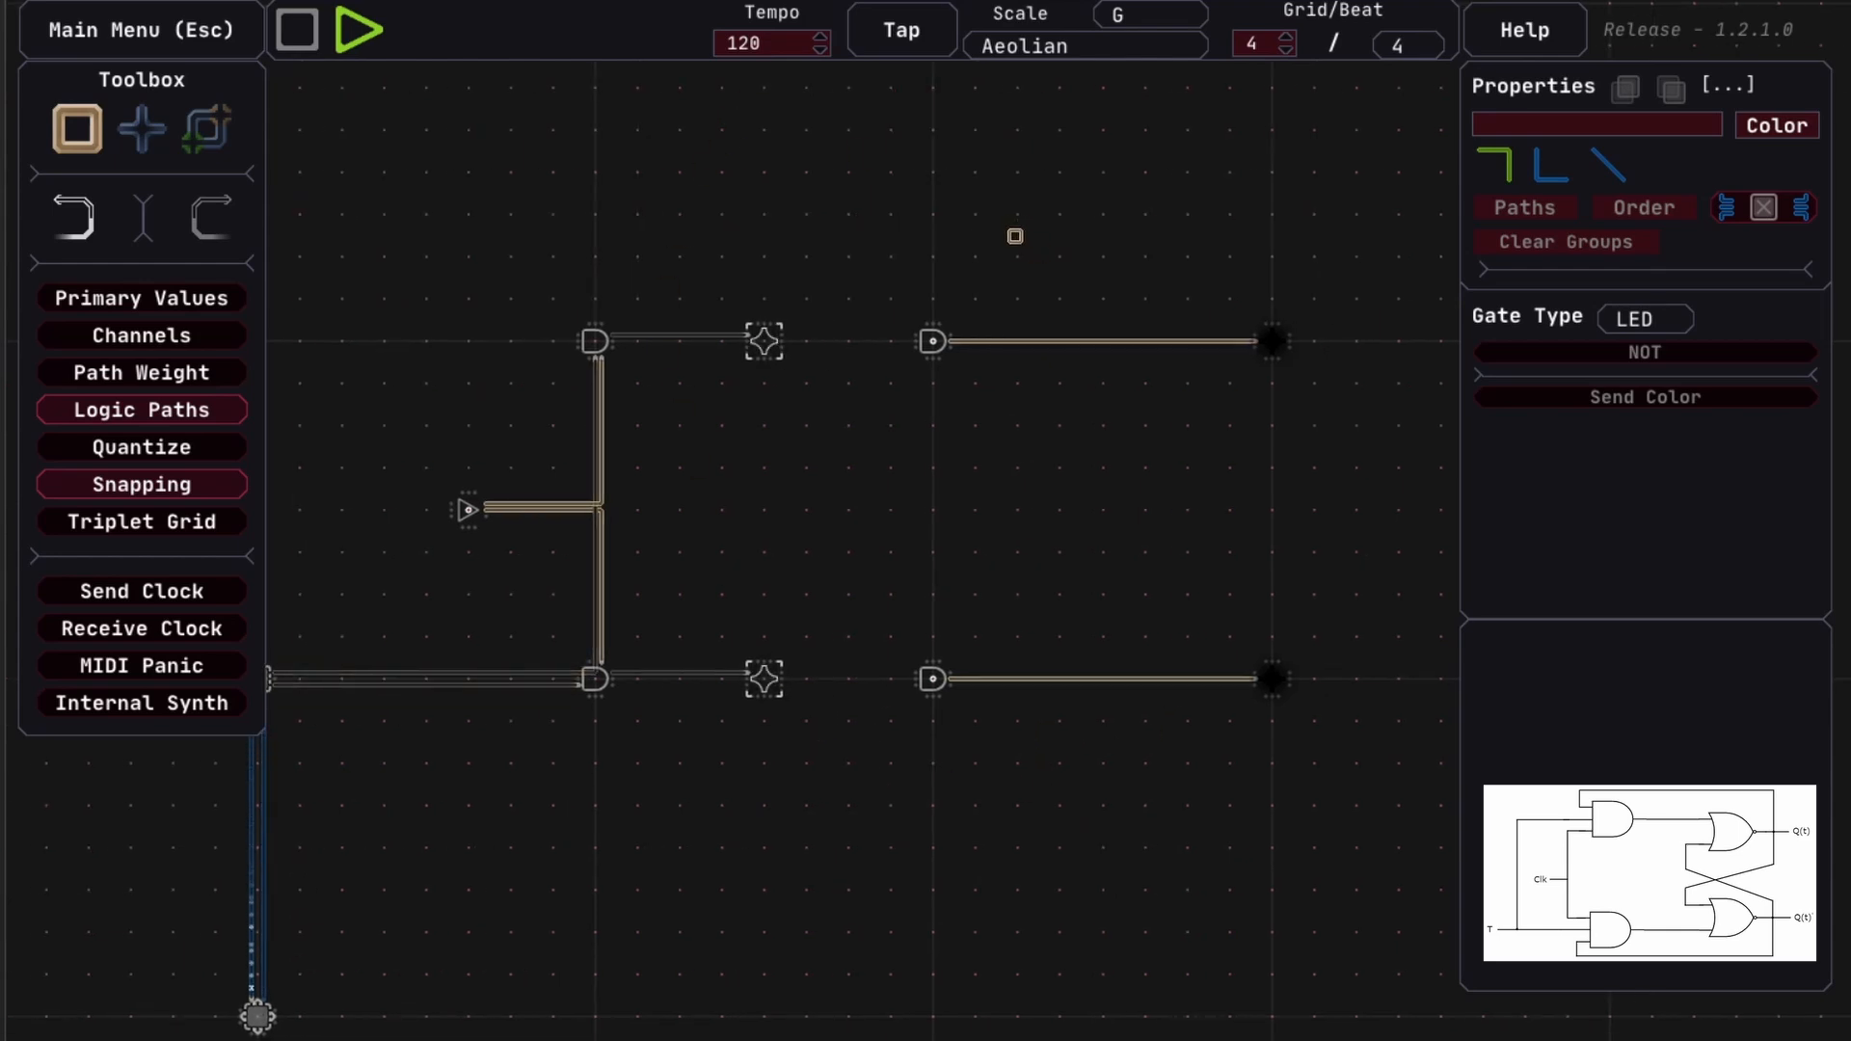
{"action": "left_click_drag", "start_coordinate": [836, 772], "coordinate": [751, 277]}
{"action": "key", "text": "Delete"}
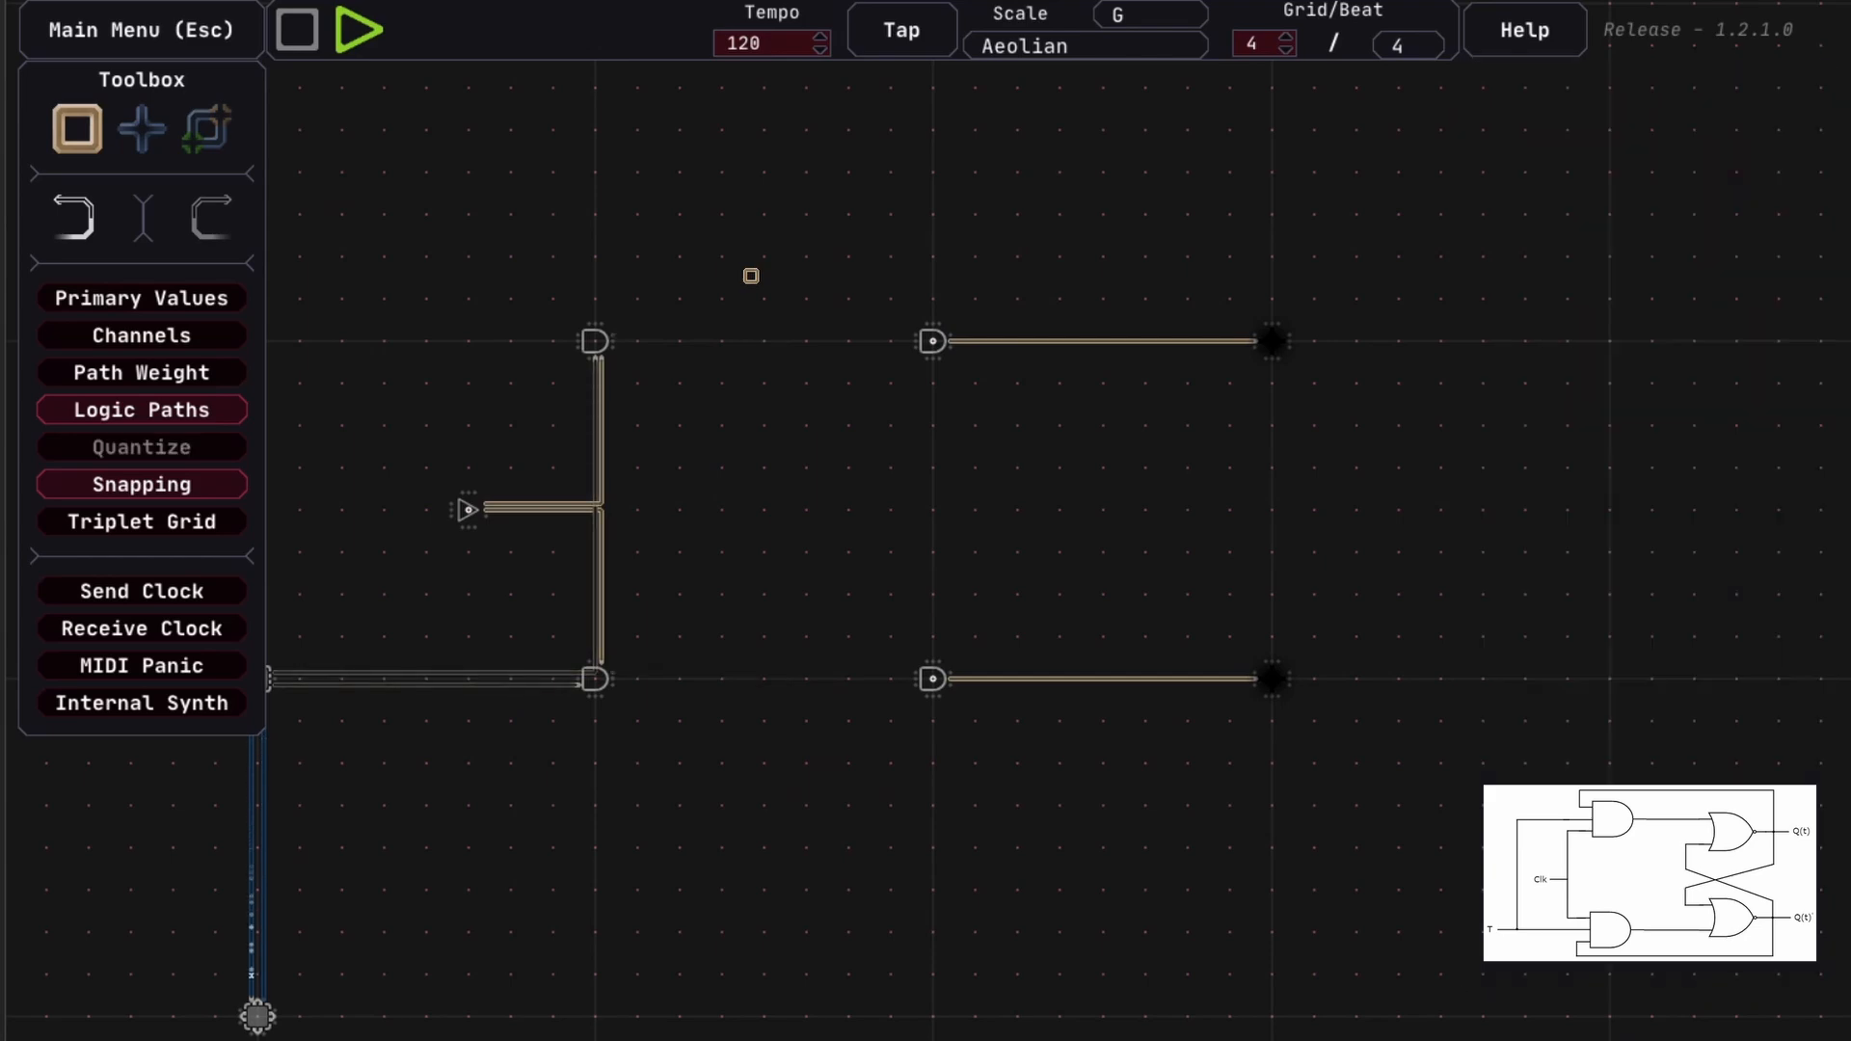
Connect each first-column AND gate to the second-column gate in its row
{"action": "key", "text": "3"}
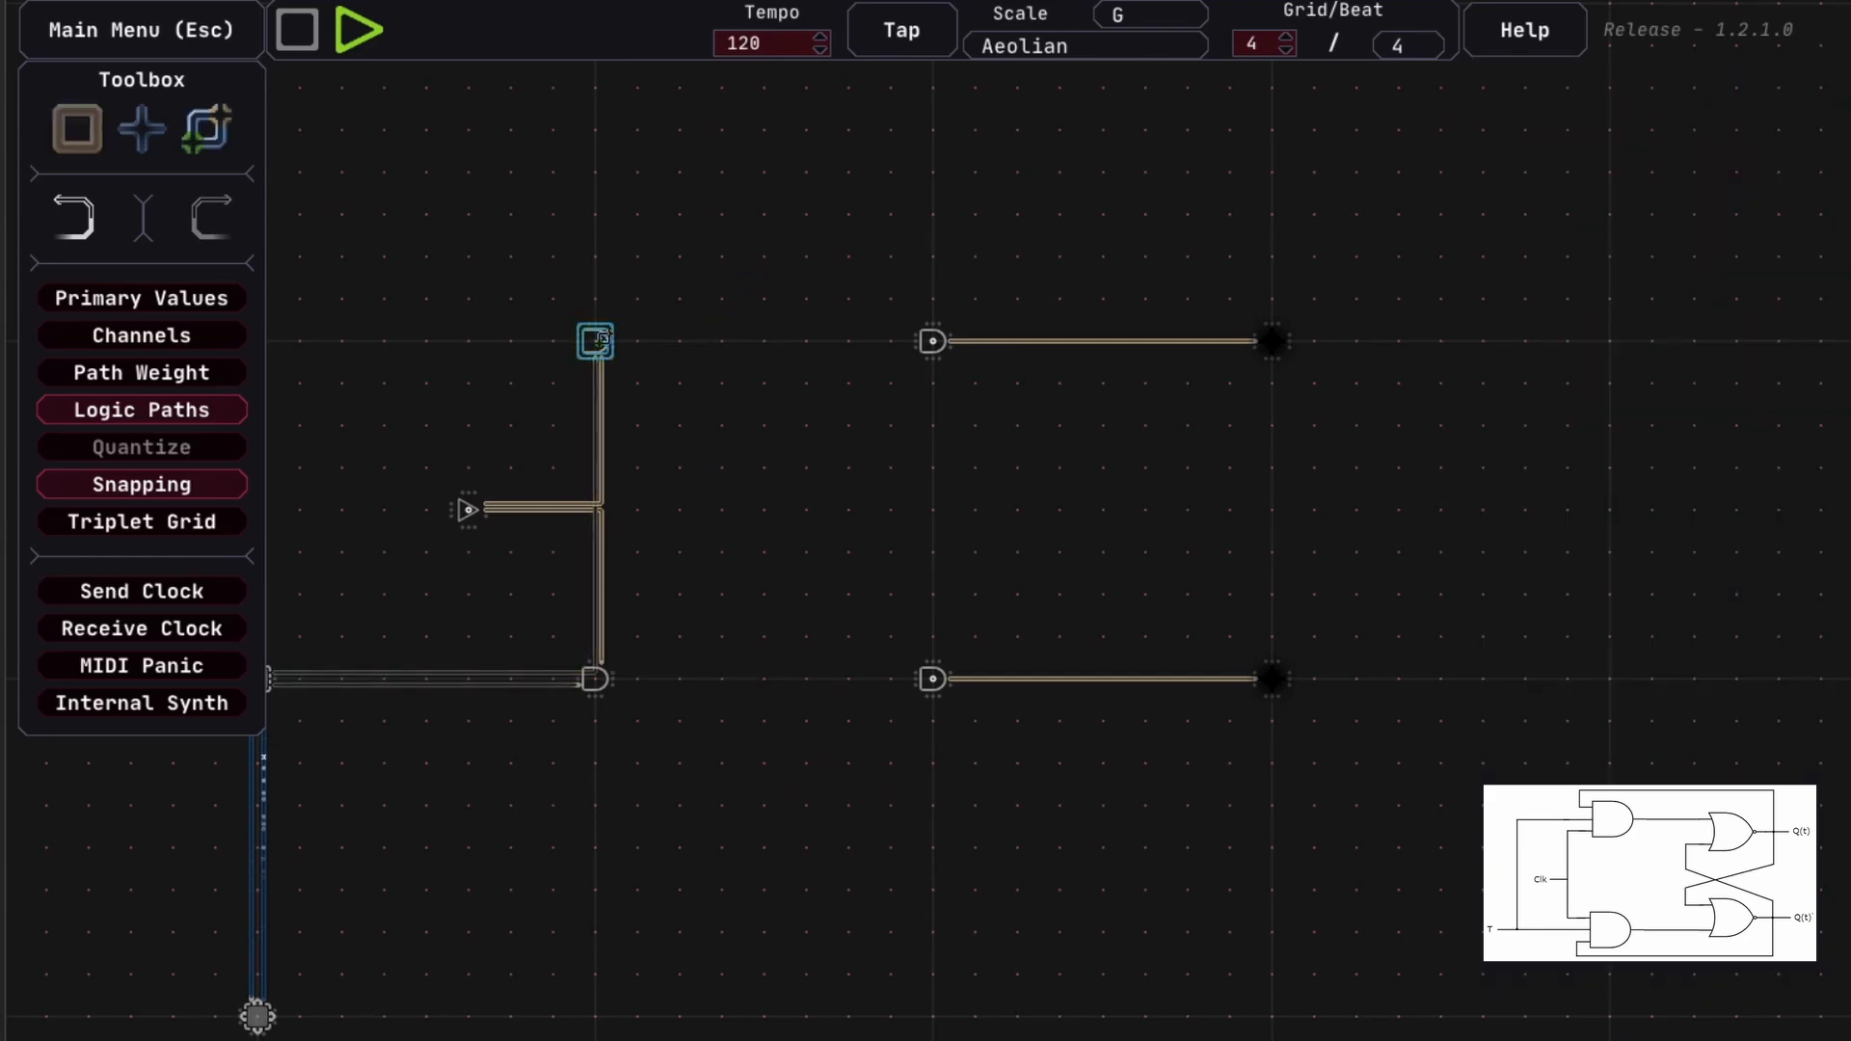
{"action": "left_click", "coordinate": [598, 340]}
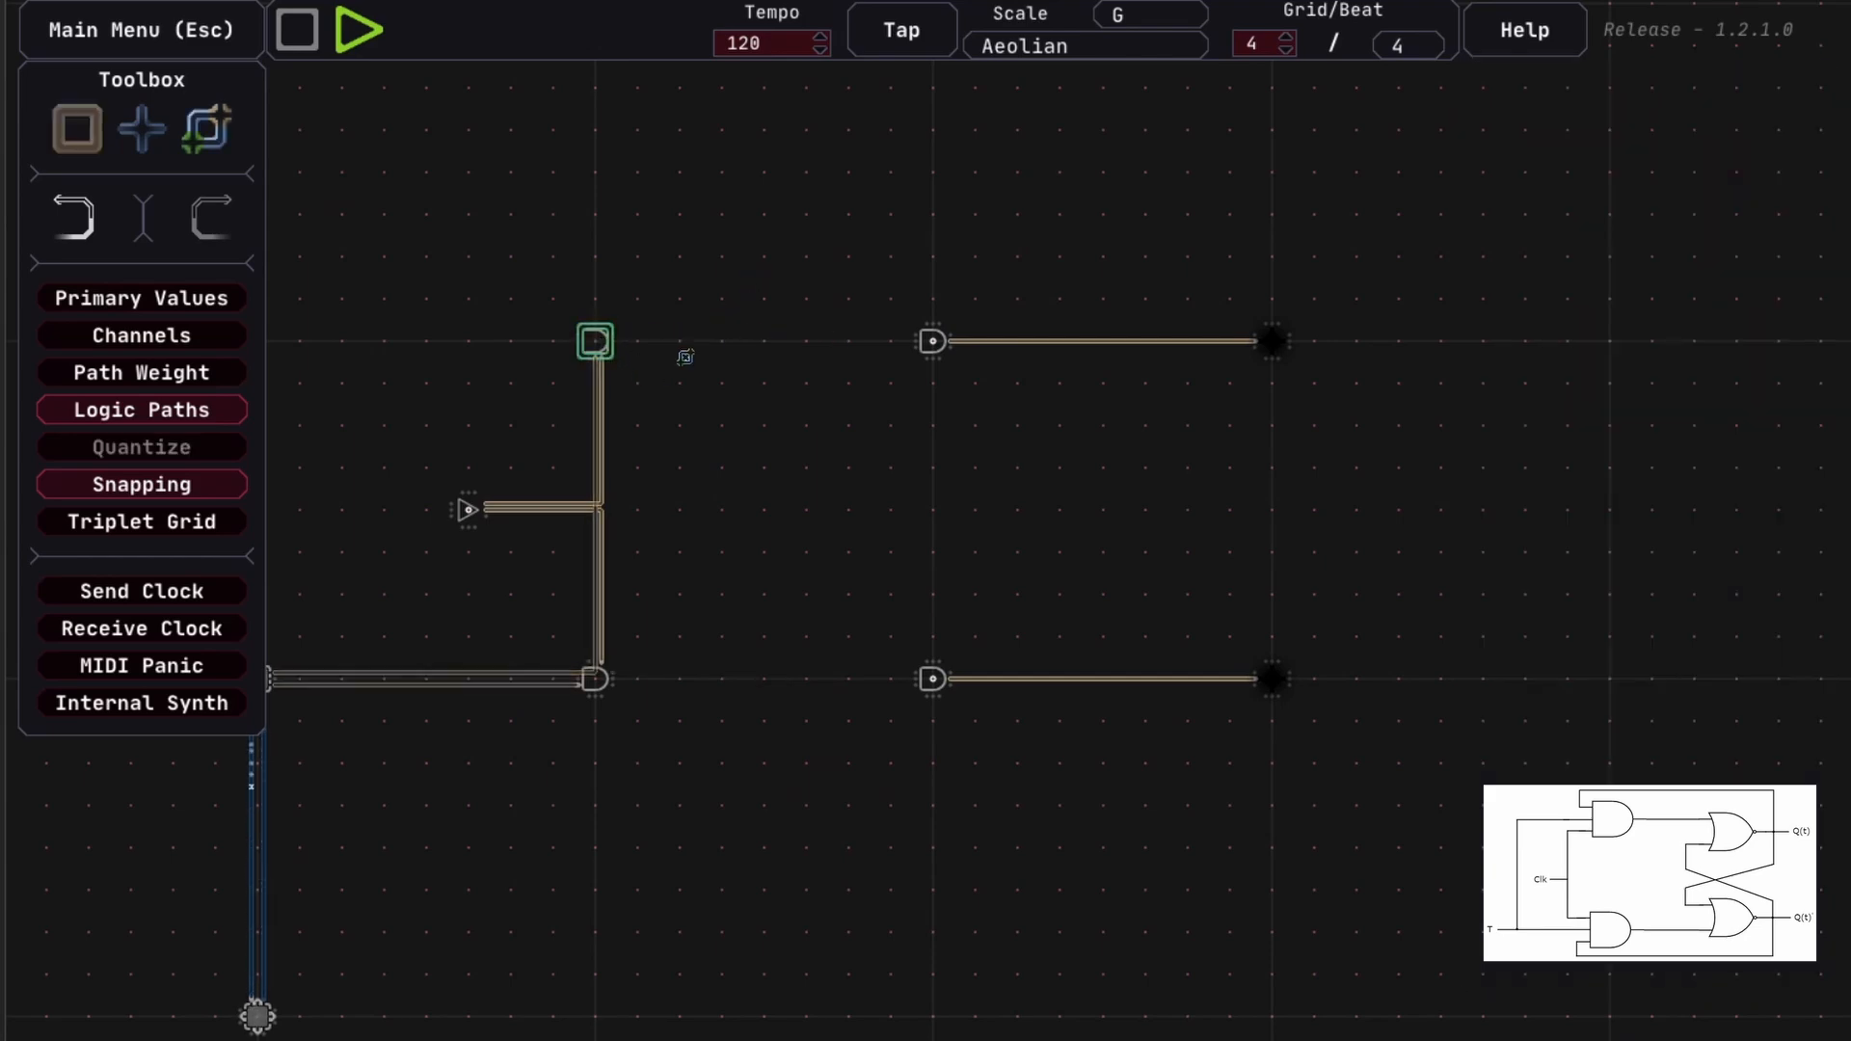
{"action": "left_click", "coordinate": [933, 341]}
{"action": "left_click", "coordinate": [596, 680]}
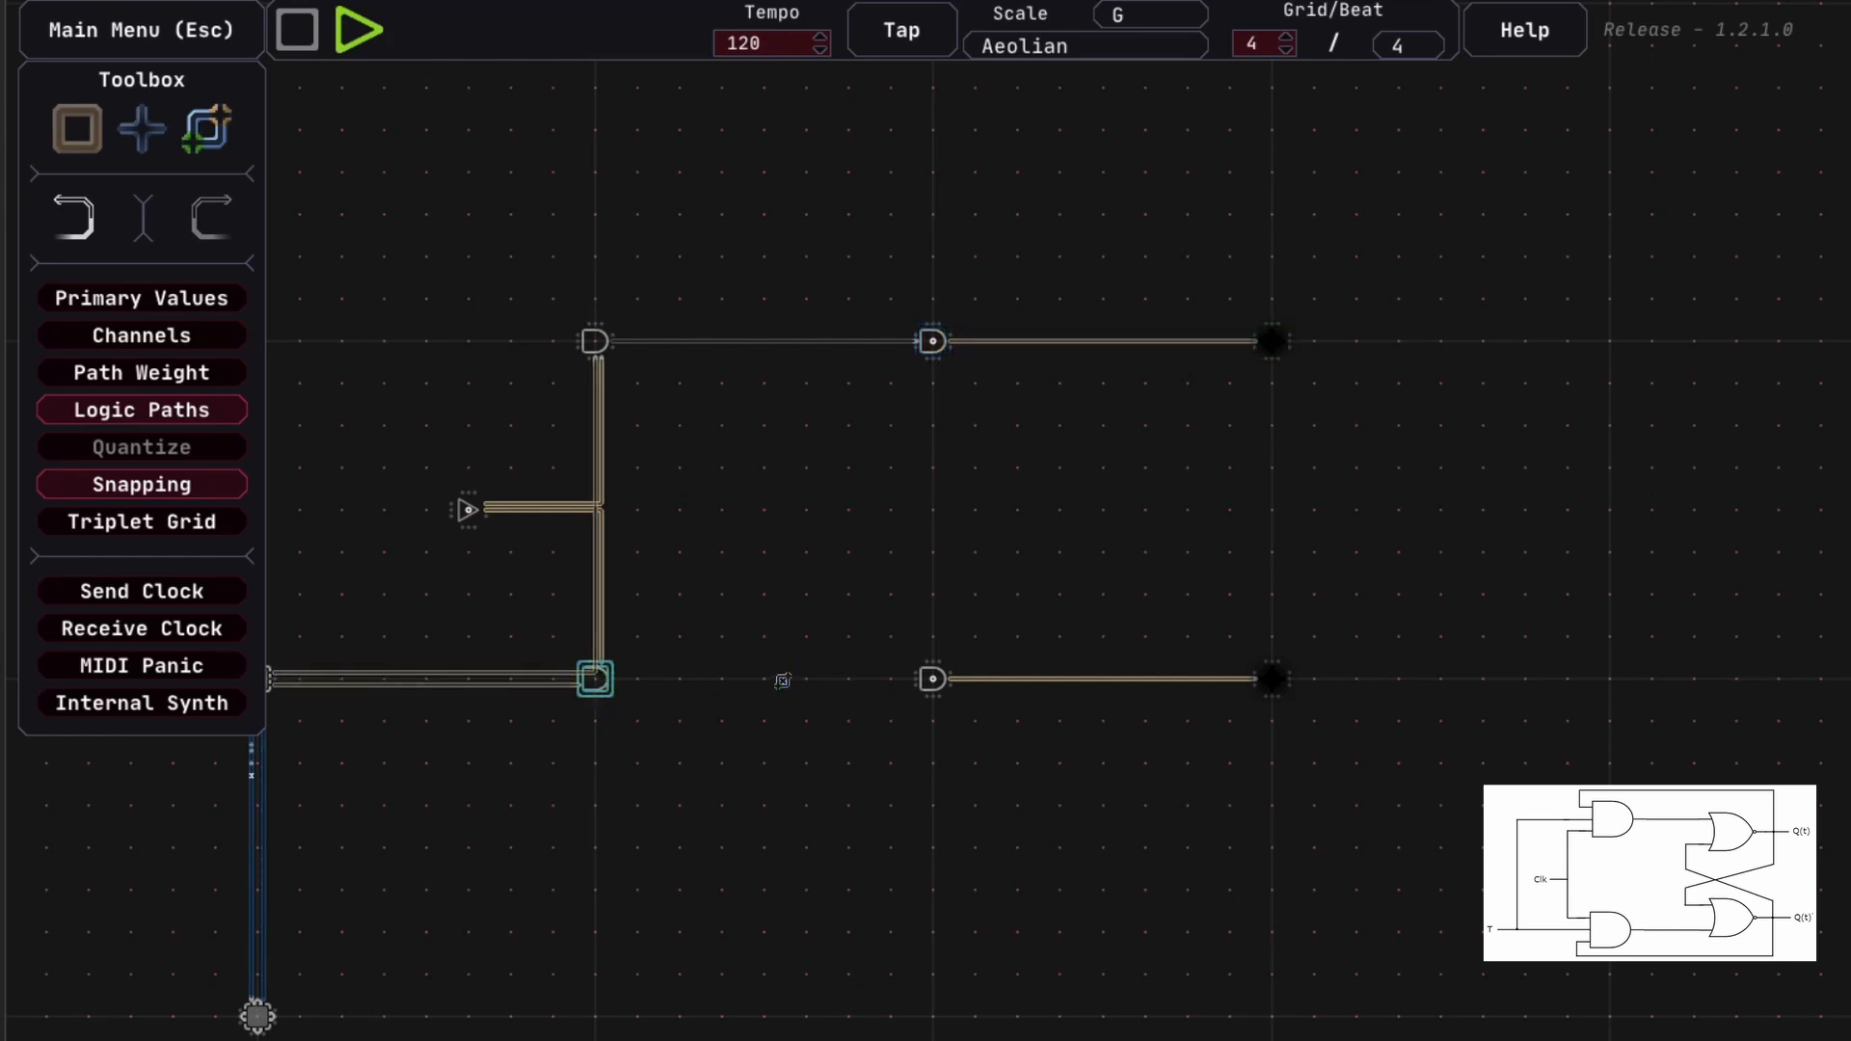
{"action": "left_click", "coordinate": [932, 679]}
Change the gate type of both second-column gates to OR
{"action": "key", "text": "q"}
{"action": "left_click_drag", "start_coordinate": [893, 253], "coordinate": [1189, 711]}
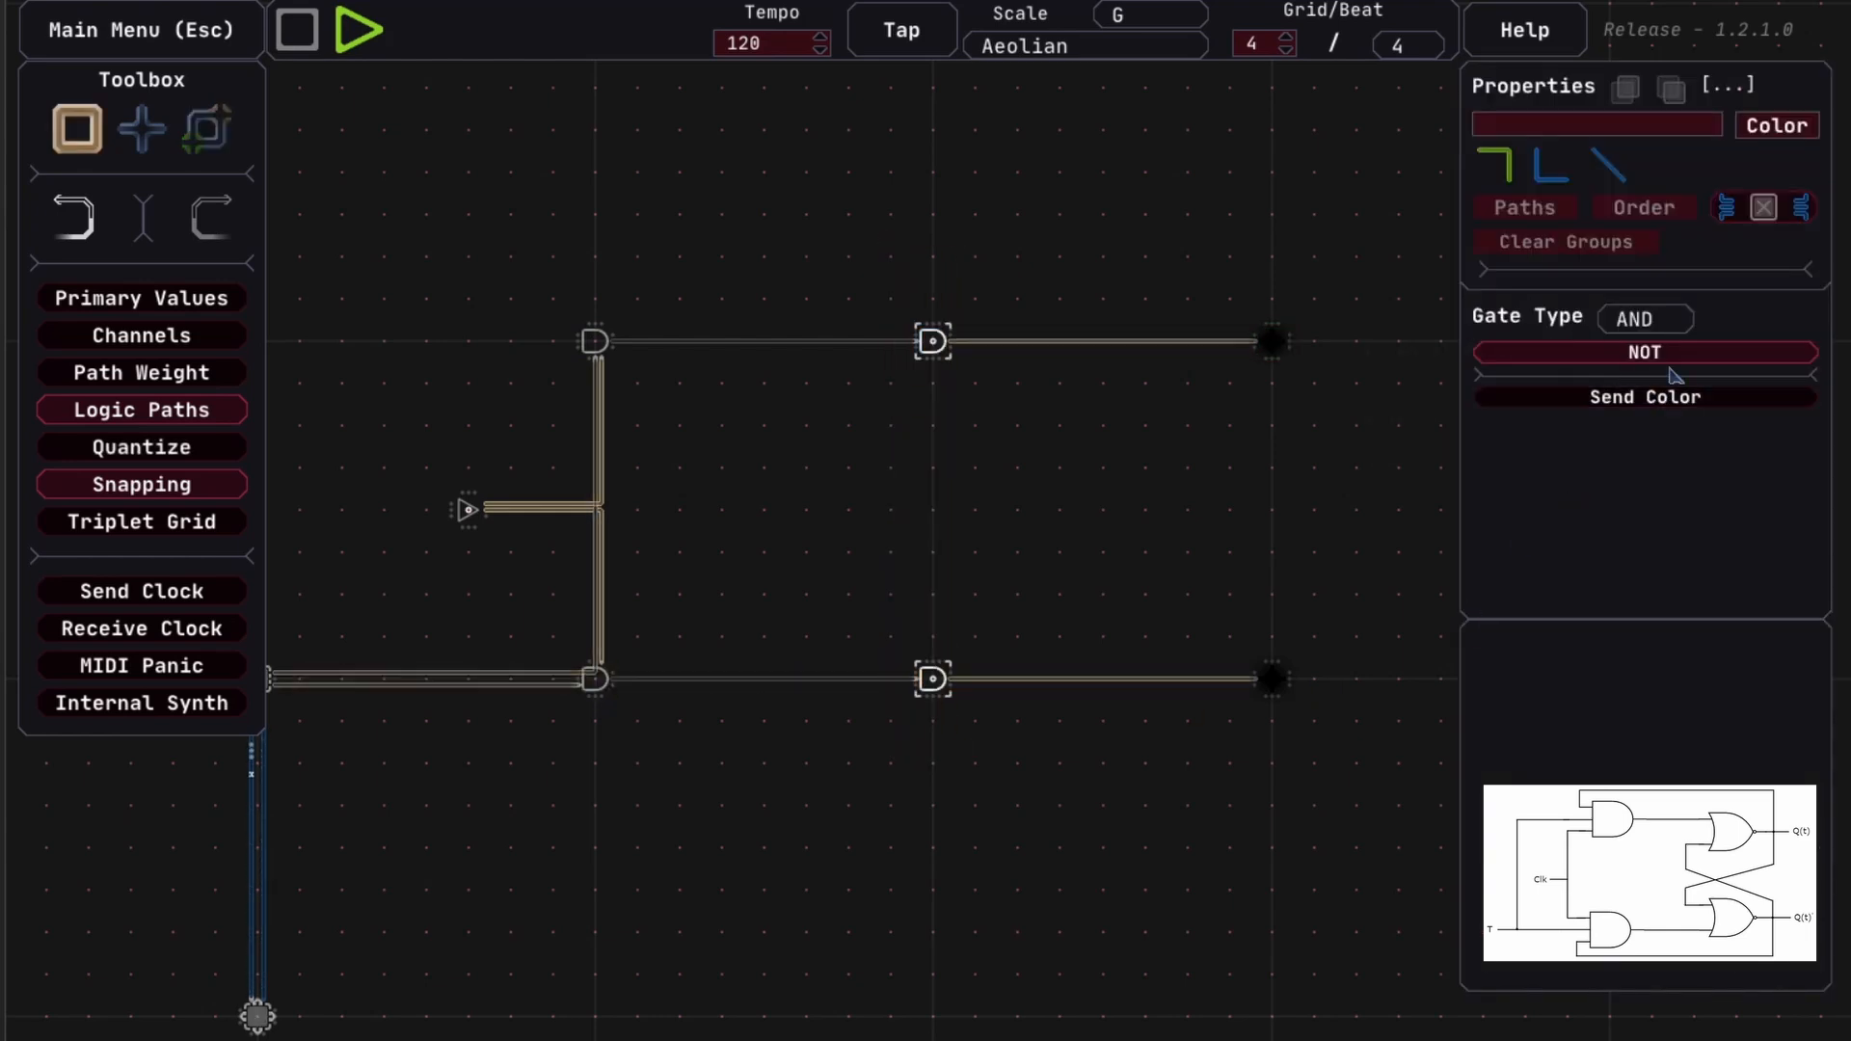
{"action": "left_click", "coordinate": [1646, 318]}
{"action": "left_click", "coordinate": [1617, 381]}
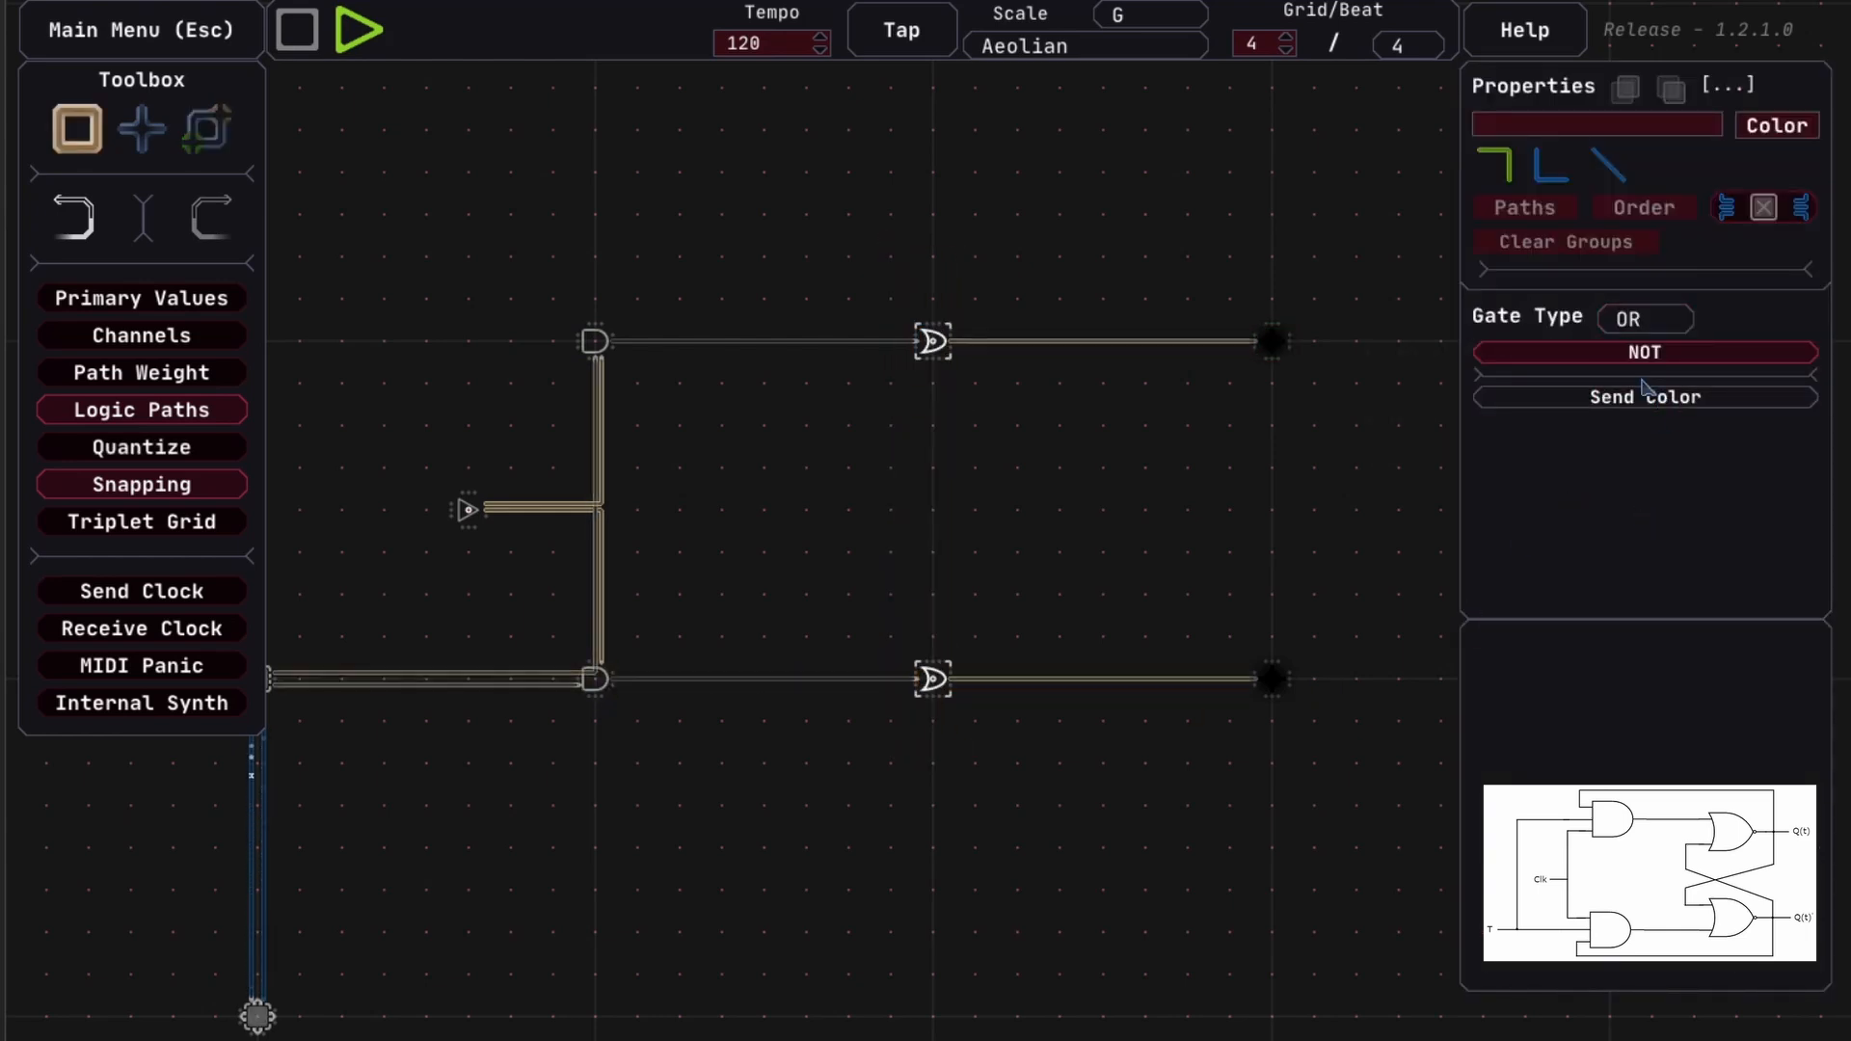
Cross-connect the two OR gates and feed each one back to the AND gate in its row
{"action": "left_click", "coordinate": [971, 392]}
{"action": "left_click_drag", "start_coordinate": [974, 199], "coordinate": [899, 835]}
{"action": "left_click", "coordinate": [880, 526]}
{"action": "key", "text": "e"}
{"action": "mouse_move", "coordinate": [935, 677]}
{"action": "left_mouse_down"}
{"action": "mouse_move", "coordinate": [935, 343]}
{"action": "mouse_move", "coordinate": [925, 667]}
{"action": "left_mouse_up"}
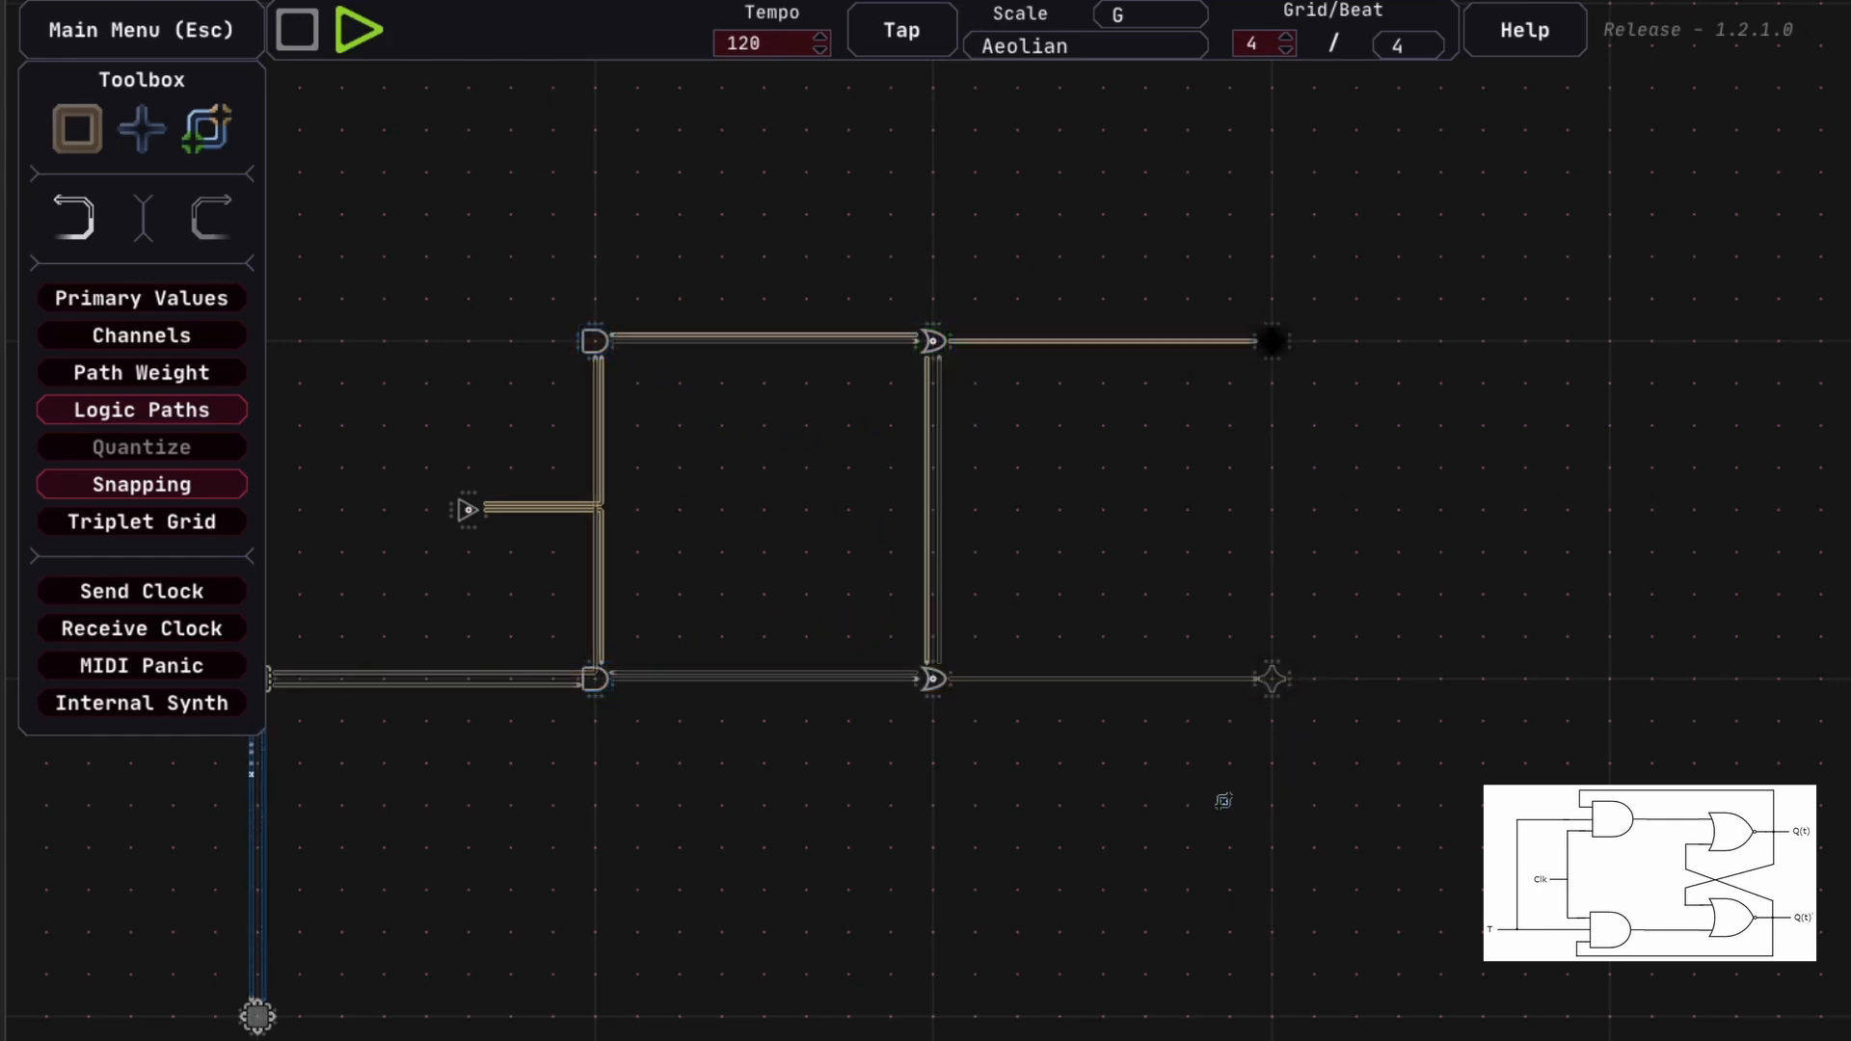
Set the color of both OR gates to red
{"action": "key", "text": "1"}
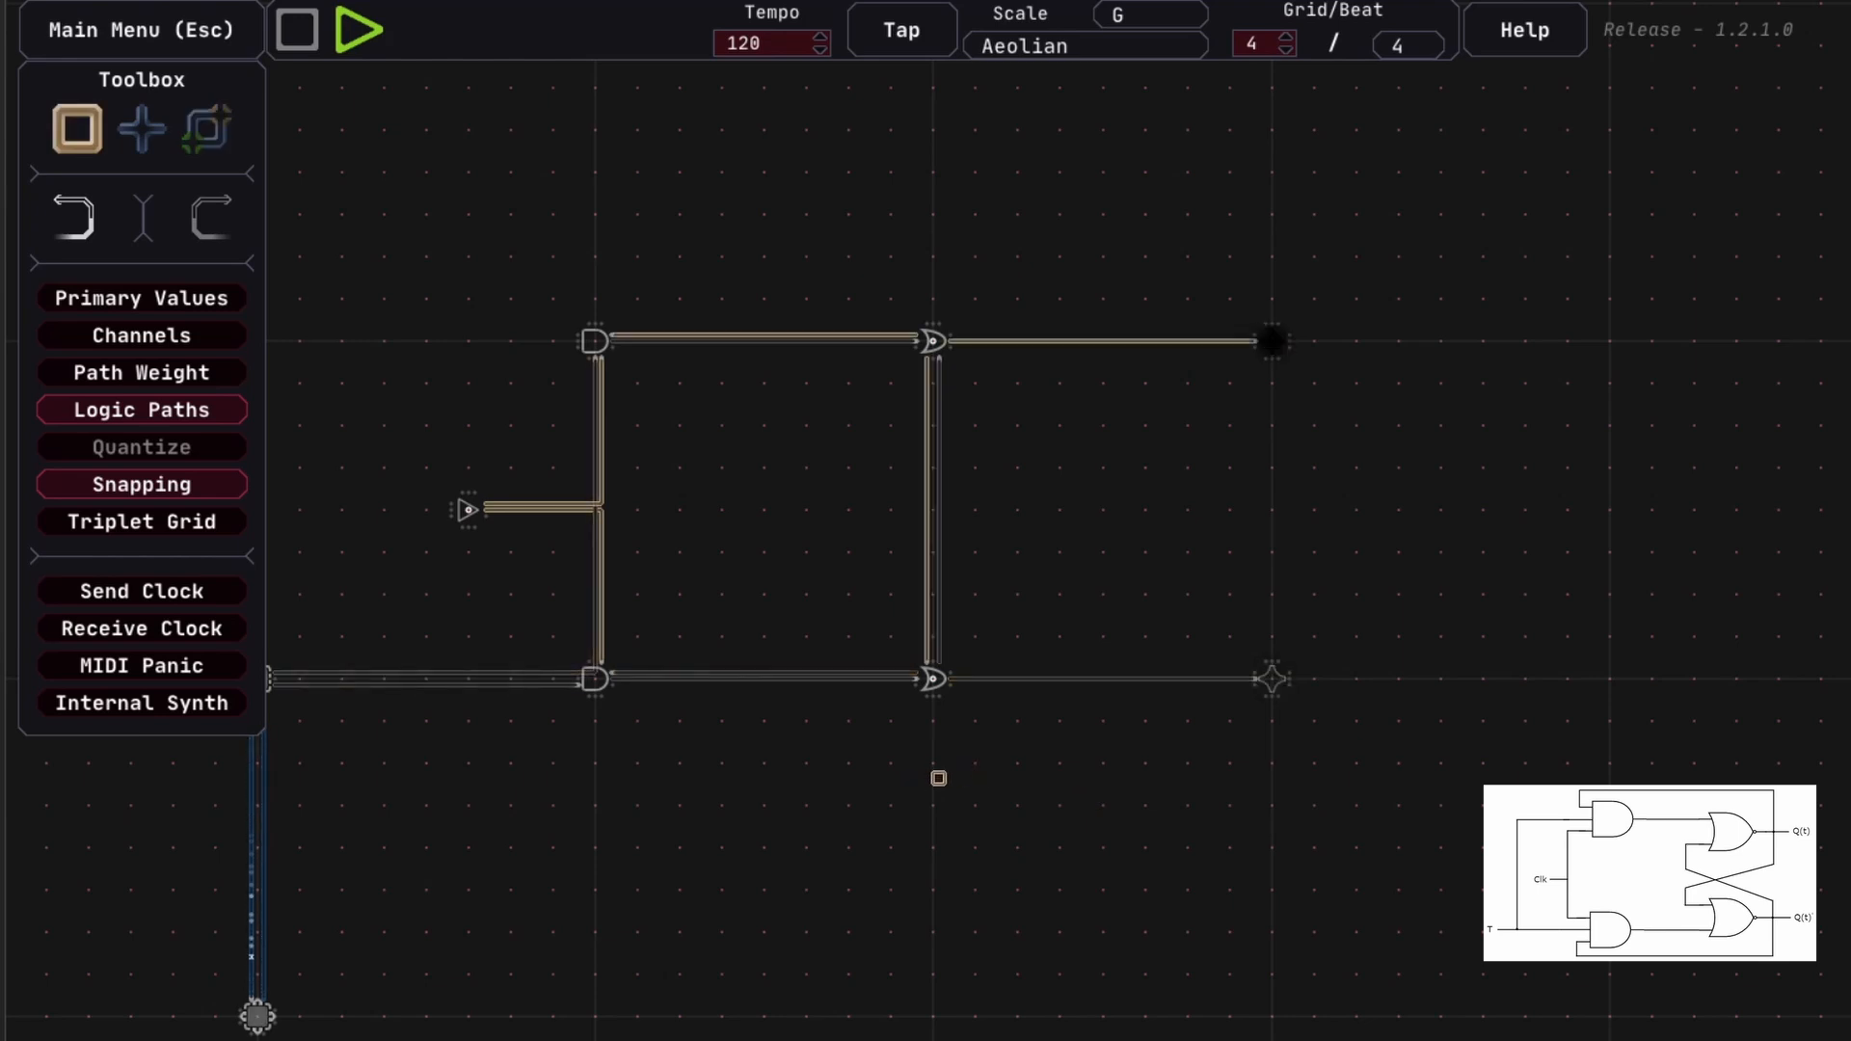
{"action": "left_click_drag", "start_coordinate": [992, 750], "coordinate": [914, 253]}
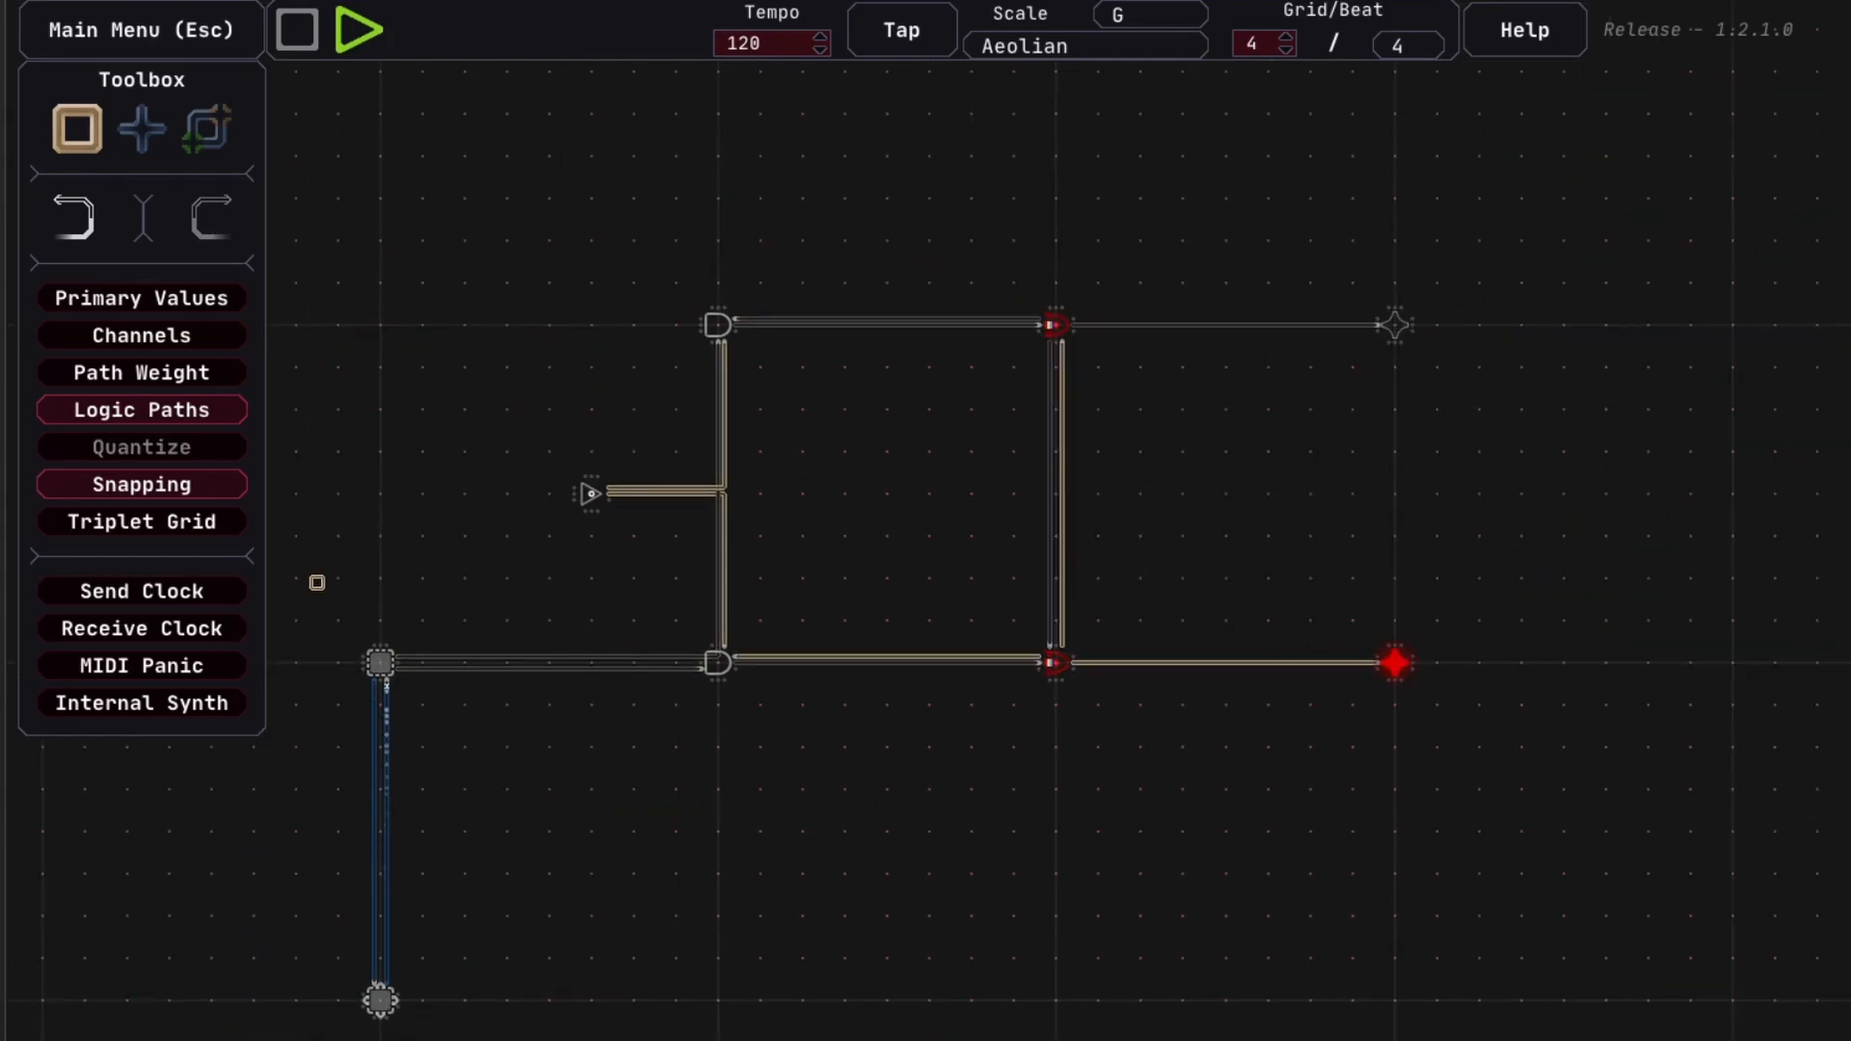
Examine the running flip-flop's clock note points and its two output LEDs
{"action": "left_click_drag", "start_coordinate": [338, 606], "coordinate": [422, 1039]}
{"action": "left_click", "coordinate": [1022, 802]}
{"action": "key", "text": "d"}
{"action": "left_click_drag", "start_coordinate": [1367, 700], "coordinate": [1195, 206]}
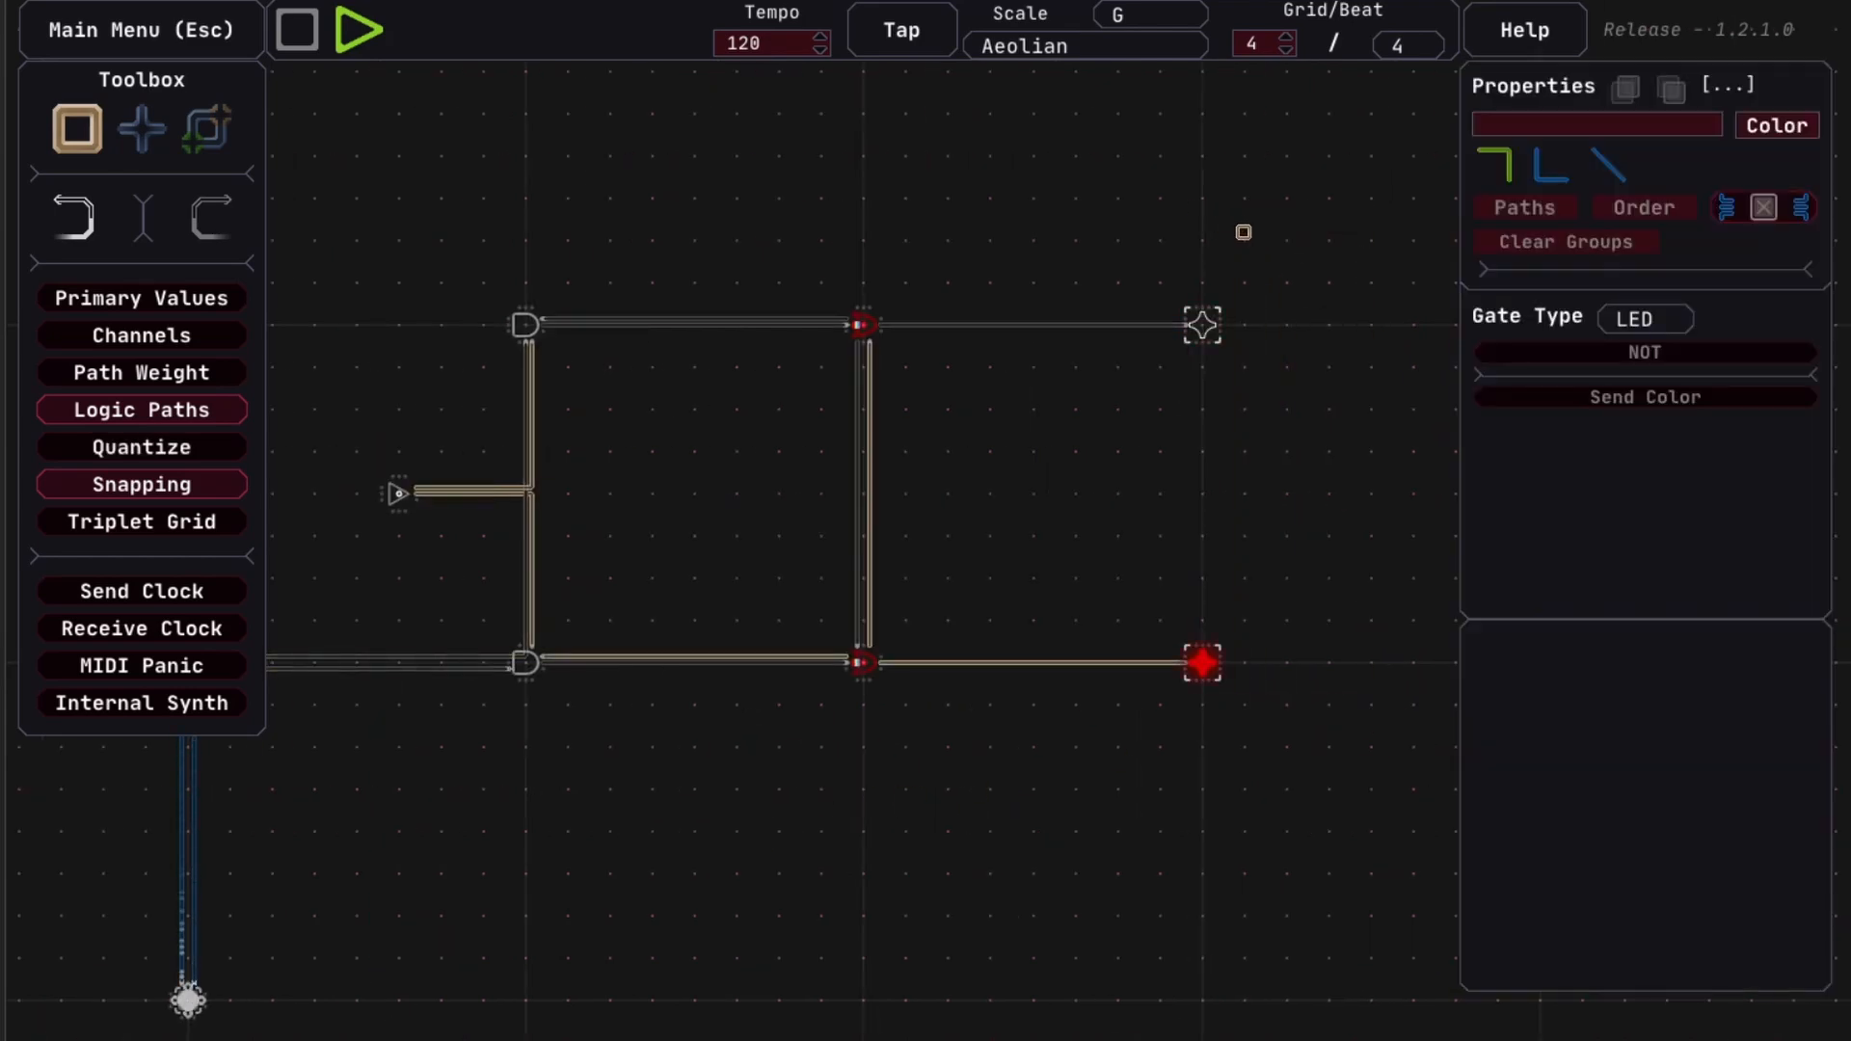
{"action": "left_click_drag", "start_coordinate": [1021, 570], "coordinate": [1177, 532]}
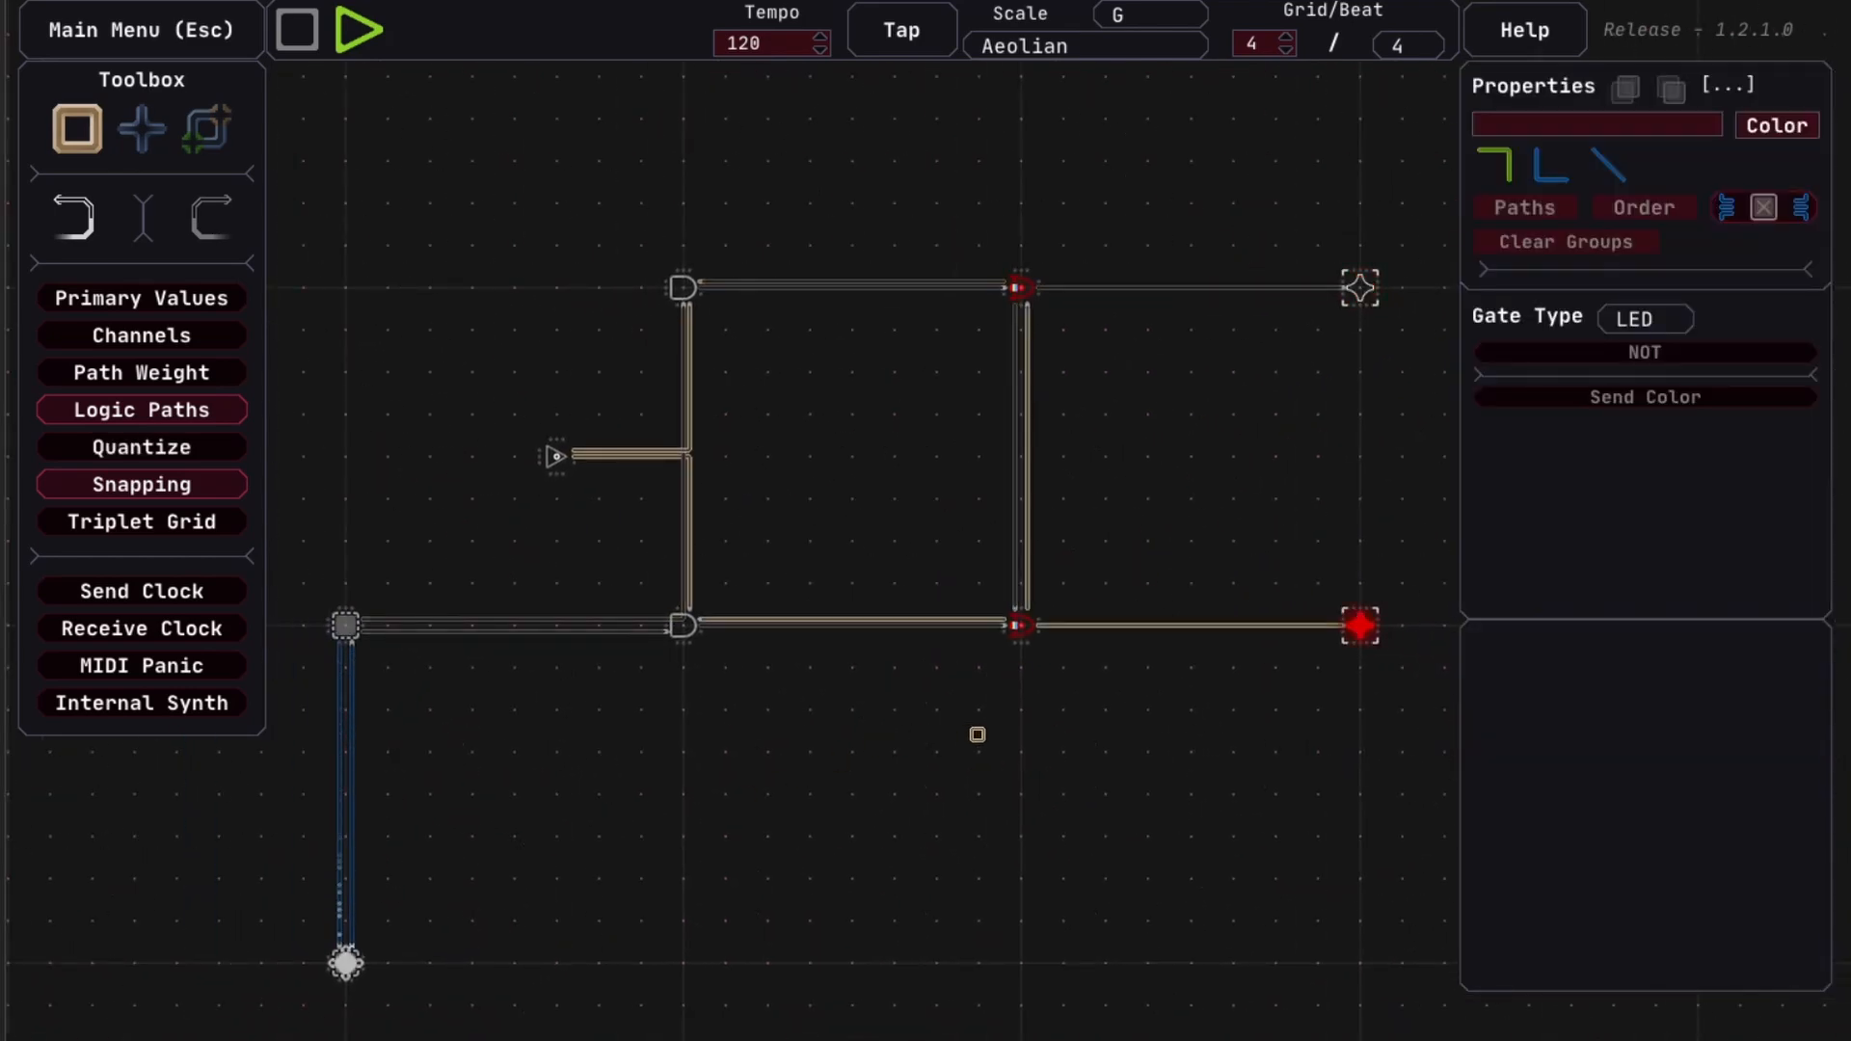
Examine the two chained T flip-flops in the 4 step sequencer, highlighting each one's group of AND and OR gates
{"action": "left_click_drag", "start_coordinate": [976, 820], "coordinate": [975, 700]}
{"action": "scroll", "coordinate": [973, 731], "scroll_direction": "down", "scroll_amount": 5}
{"action": "left_click_drag", "start_coordinate": [965, 768], "coordinate": [1009, 228]}
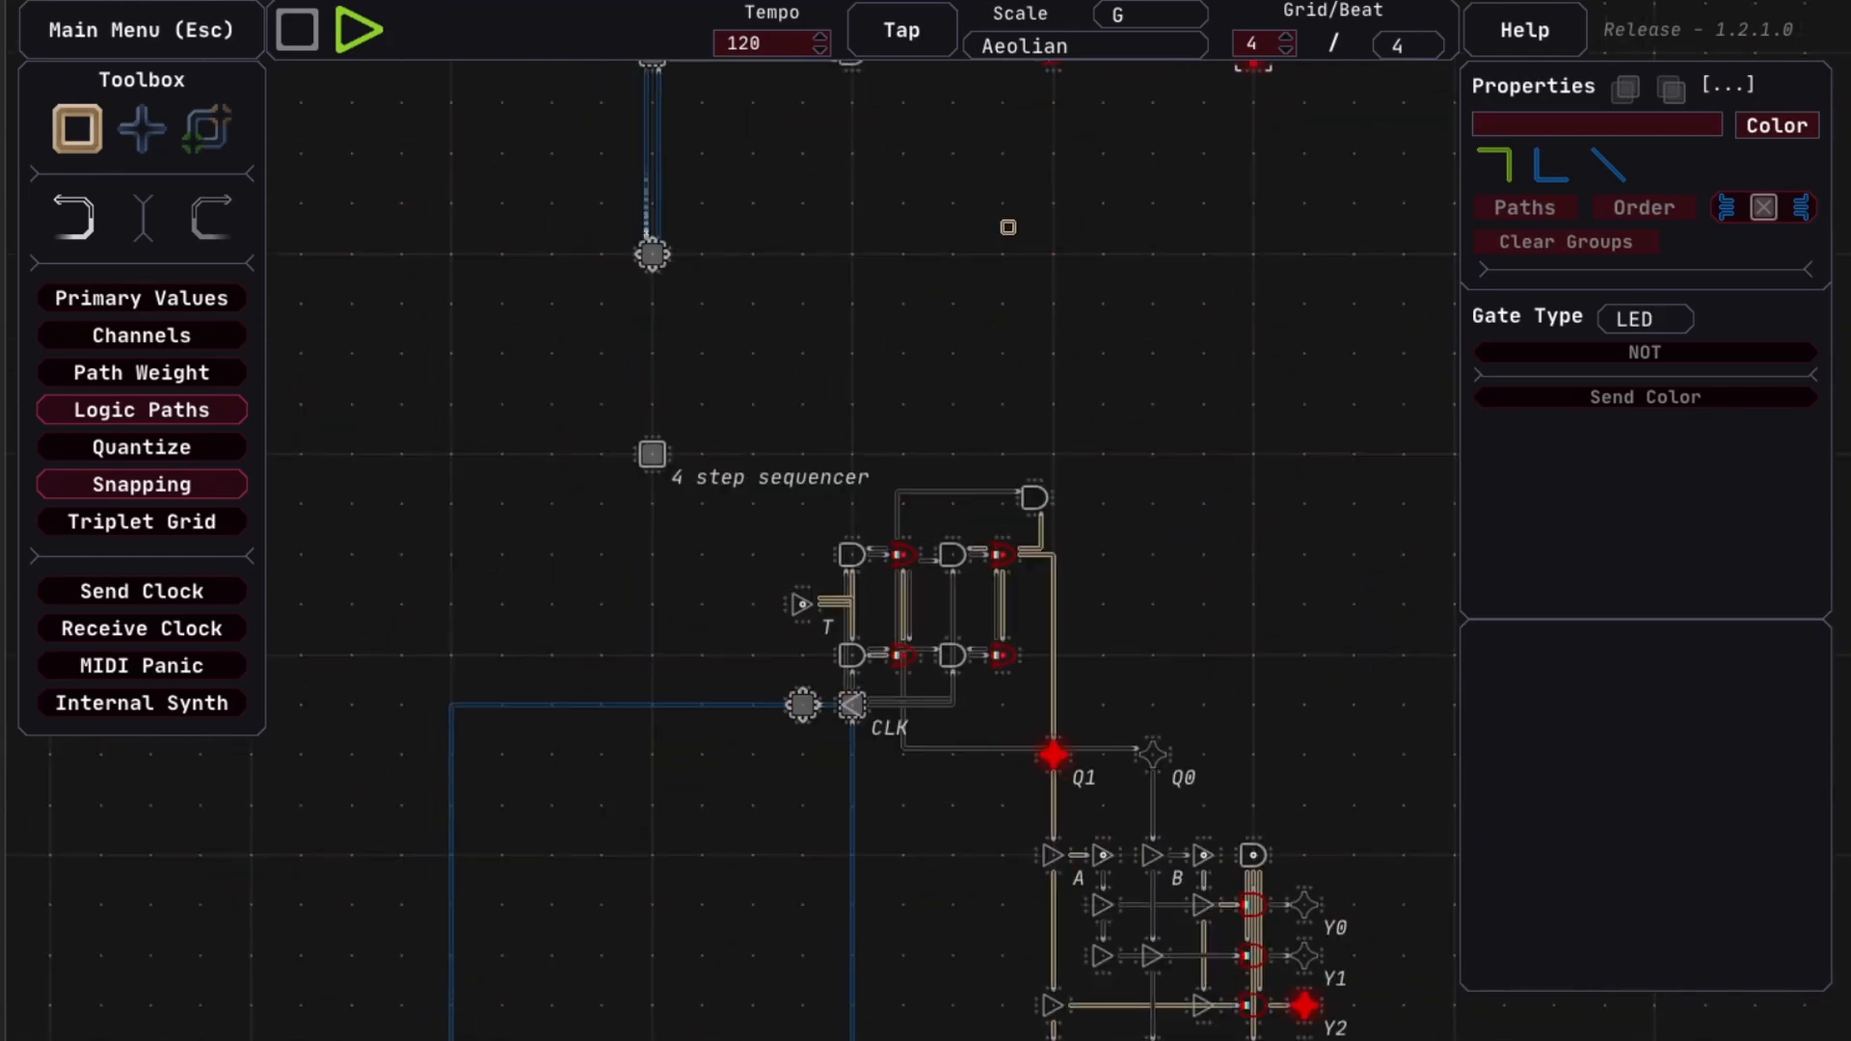
{"action": "scroll", "coordinate": [987, 482], "scroll_direction": "up", "scroll_amount": 3}
{"action": "scroll", "coordinate": [985, 451], "scroll_direction": "up", "scroll_amount": 3}
{"action": "left_click_drag", "start_coordinate": [929, 394], "coordinate": [981, 38]}
{"action": "scroll", "coordinate": [921, 553], "scroll_direction": "up", "scroll_amount": 3}
{"action": "left_click_drag", "start_coordinate": [1156, 509], "coordinate": [1158, 736]}
{"action": "left_click_drag", "start_coordinate": [741, 314], "coordinate": [882, 646]}
{"action": "left_click_drag", "start_coordinate": [1004, 309], "coordinate": [1154, 634]}
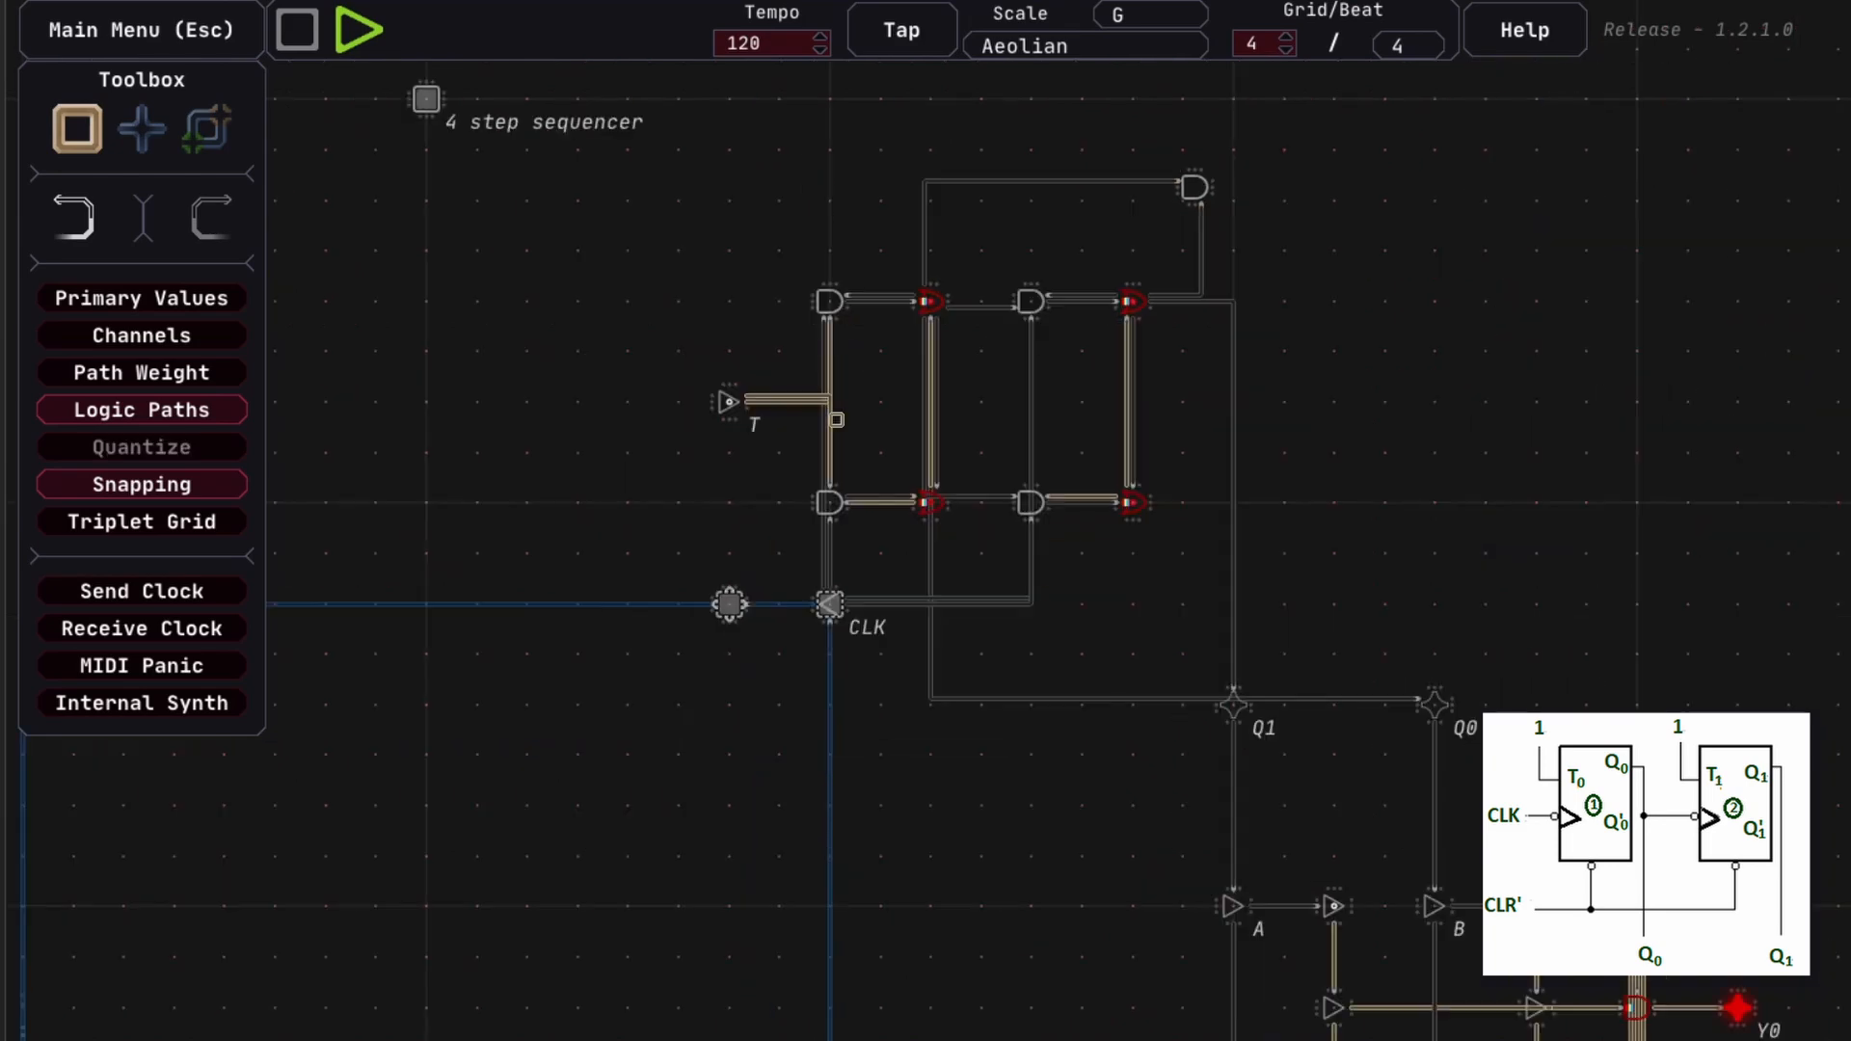
{"action": "left_click_drag", "start_coordinate": [796, 262], "coordinate": [949, 516]}
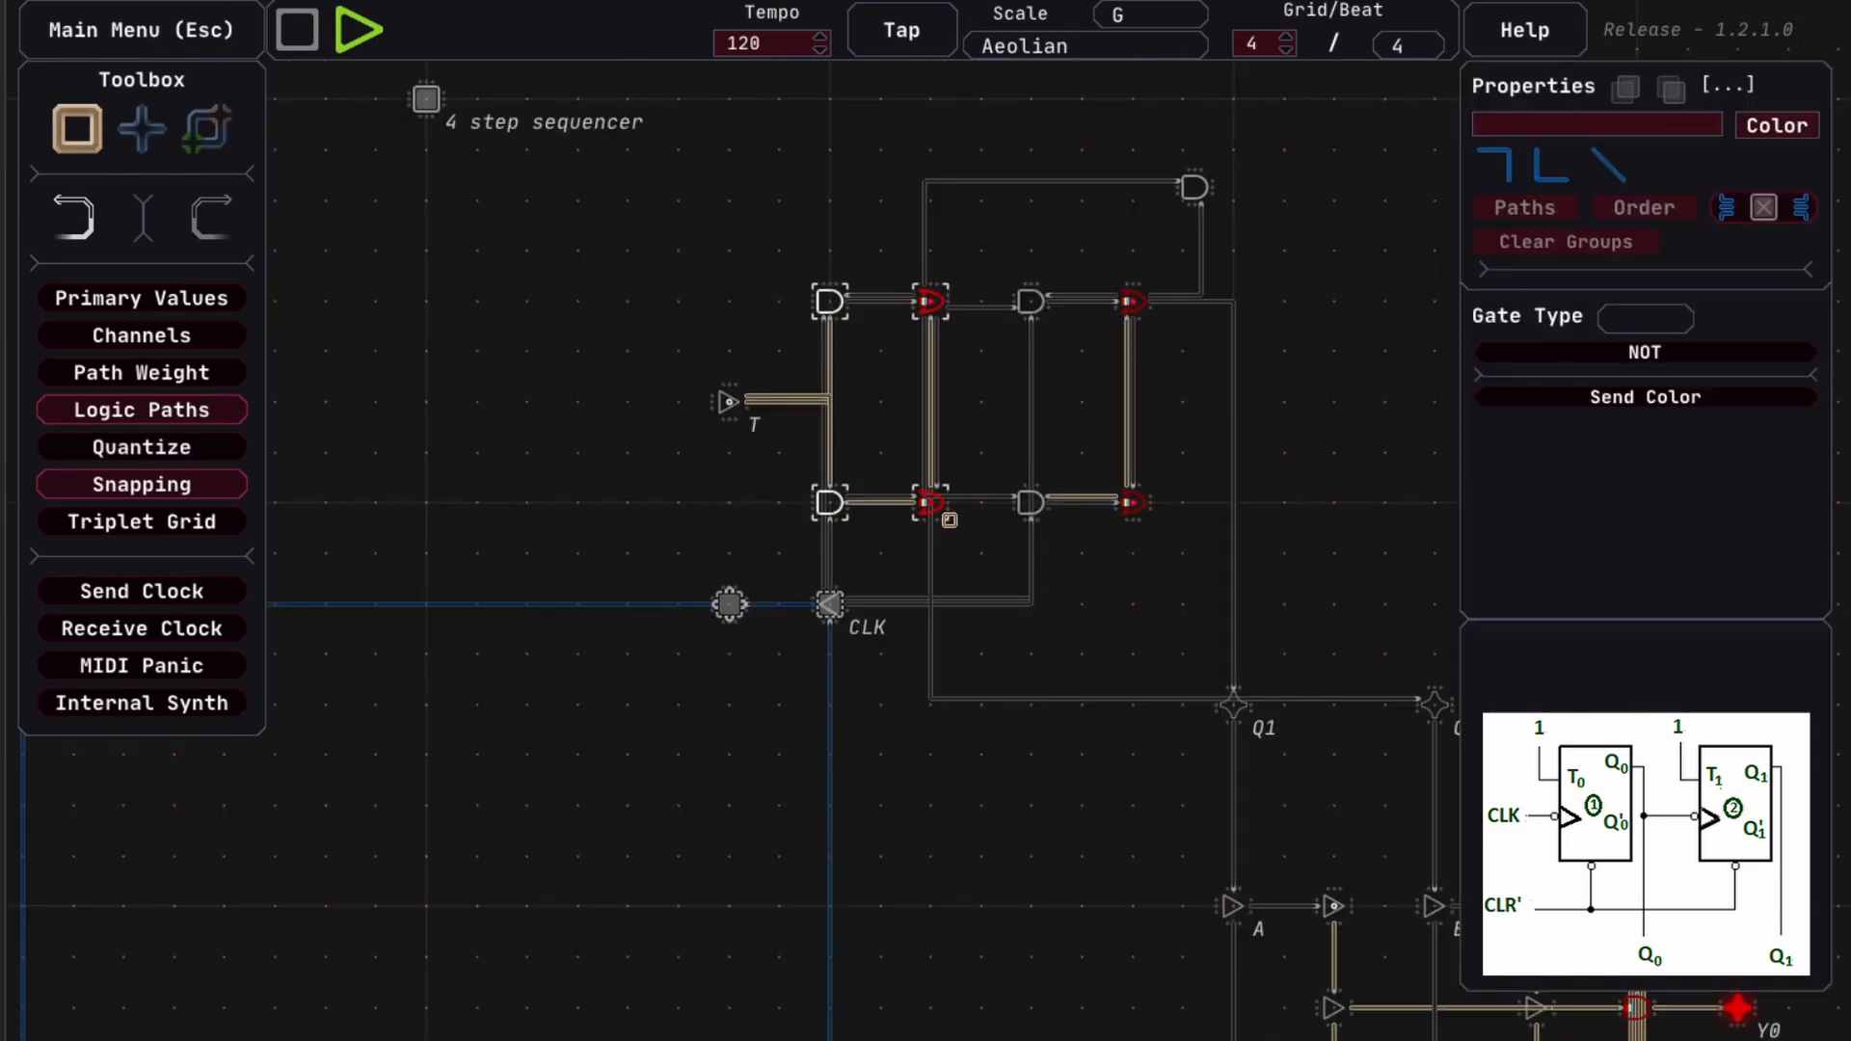
{"action": "left_click_drag", "start_coordinate": [1022, 269], "coordinate": [1114, 546]}
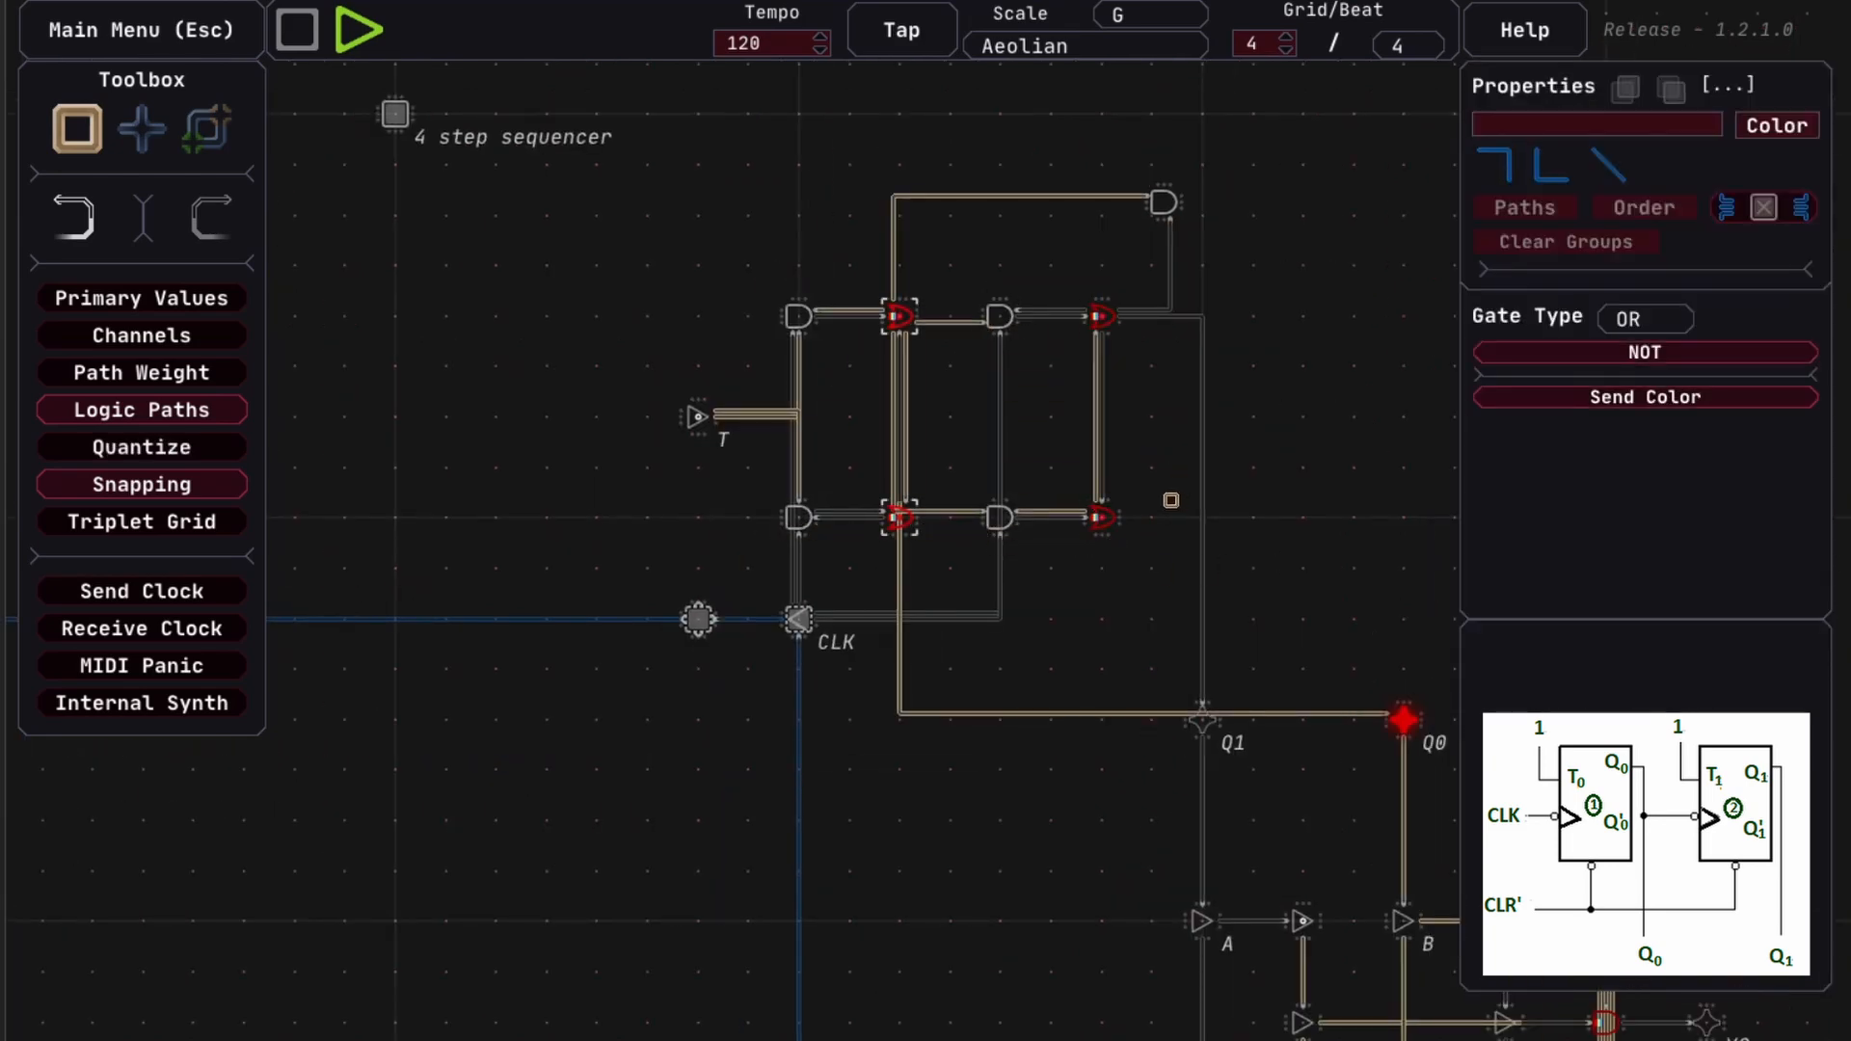
{"action": "left_click", "coordinate": [1171, 501]}
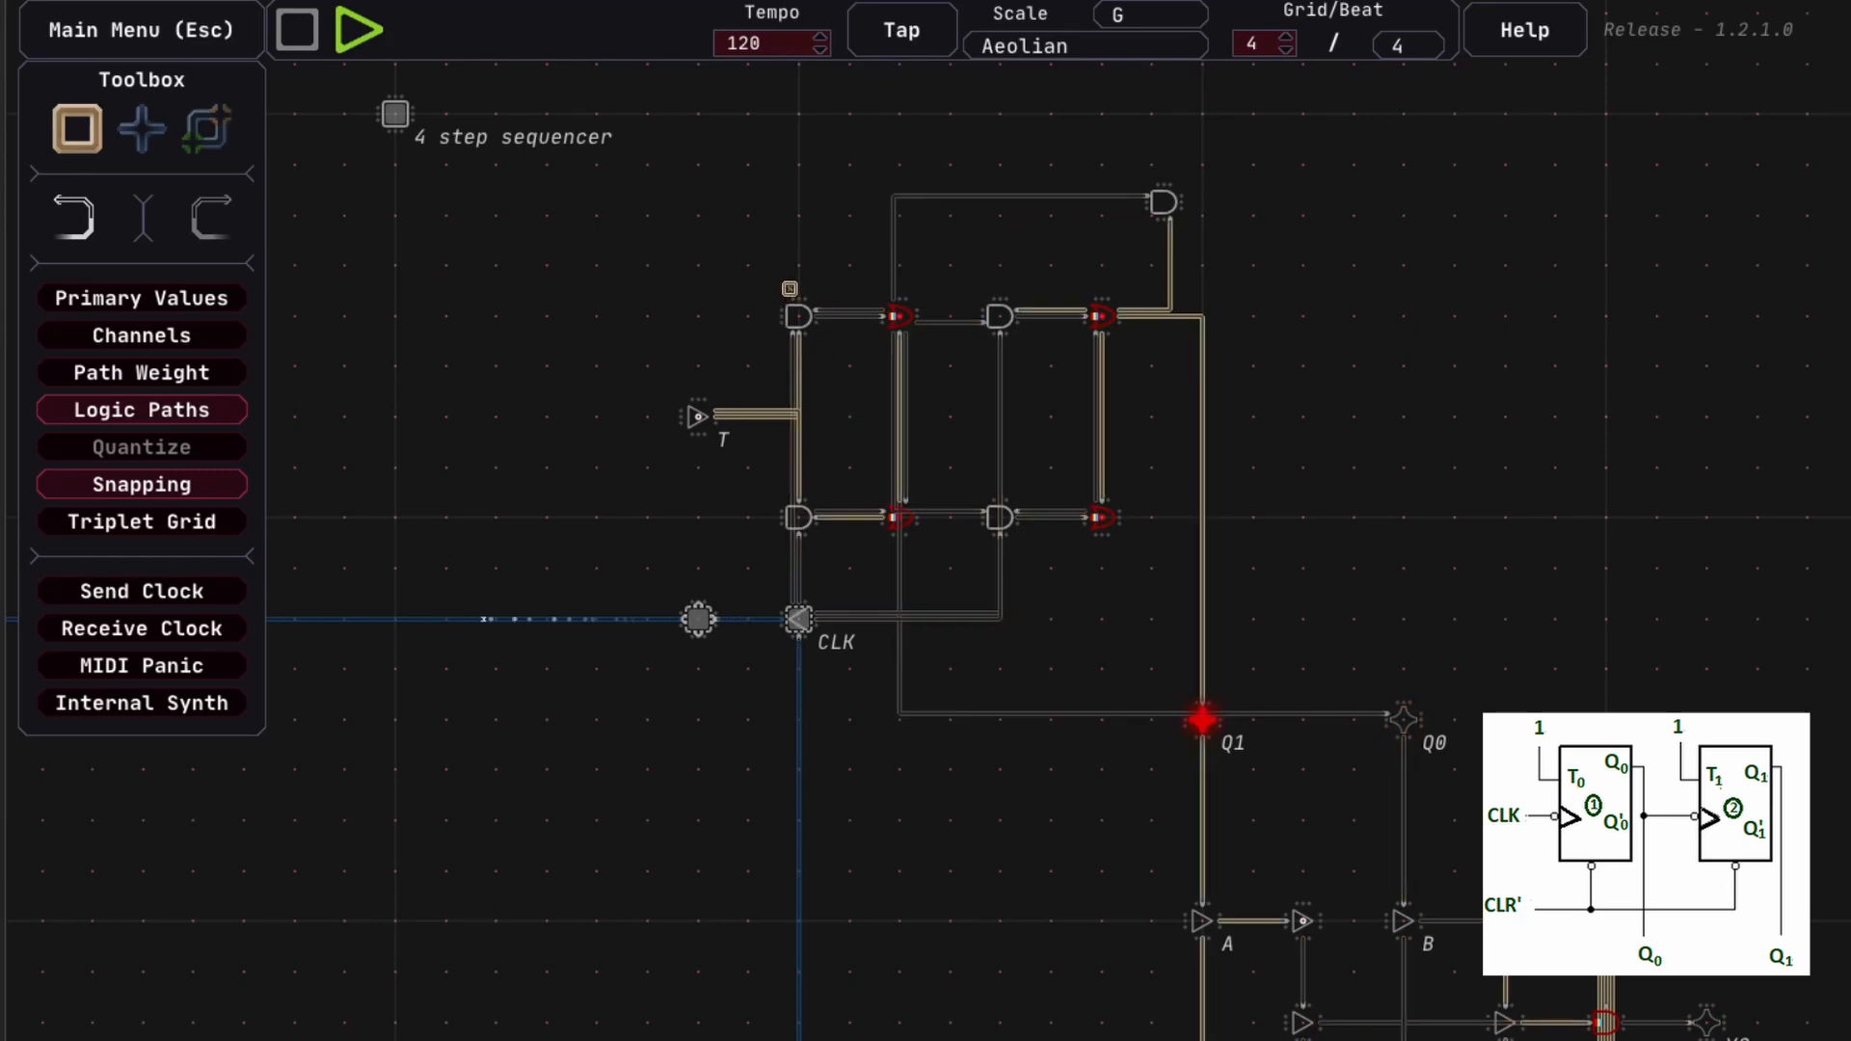
{"action": "left_click_drag", "start_coordinate": [785, 287], "coordinate": [911, 564]}
{"action": "left_click_drag", "start_coordinate": [980, 282], "coordinate": [1108, 543]}
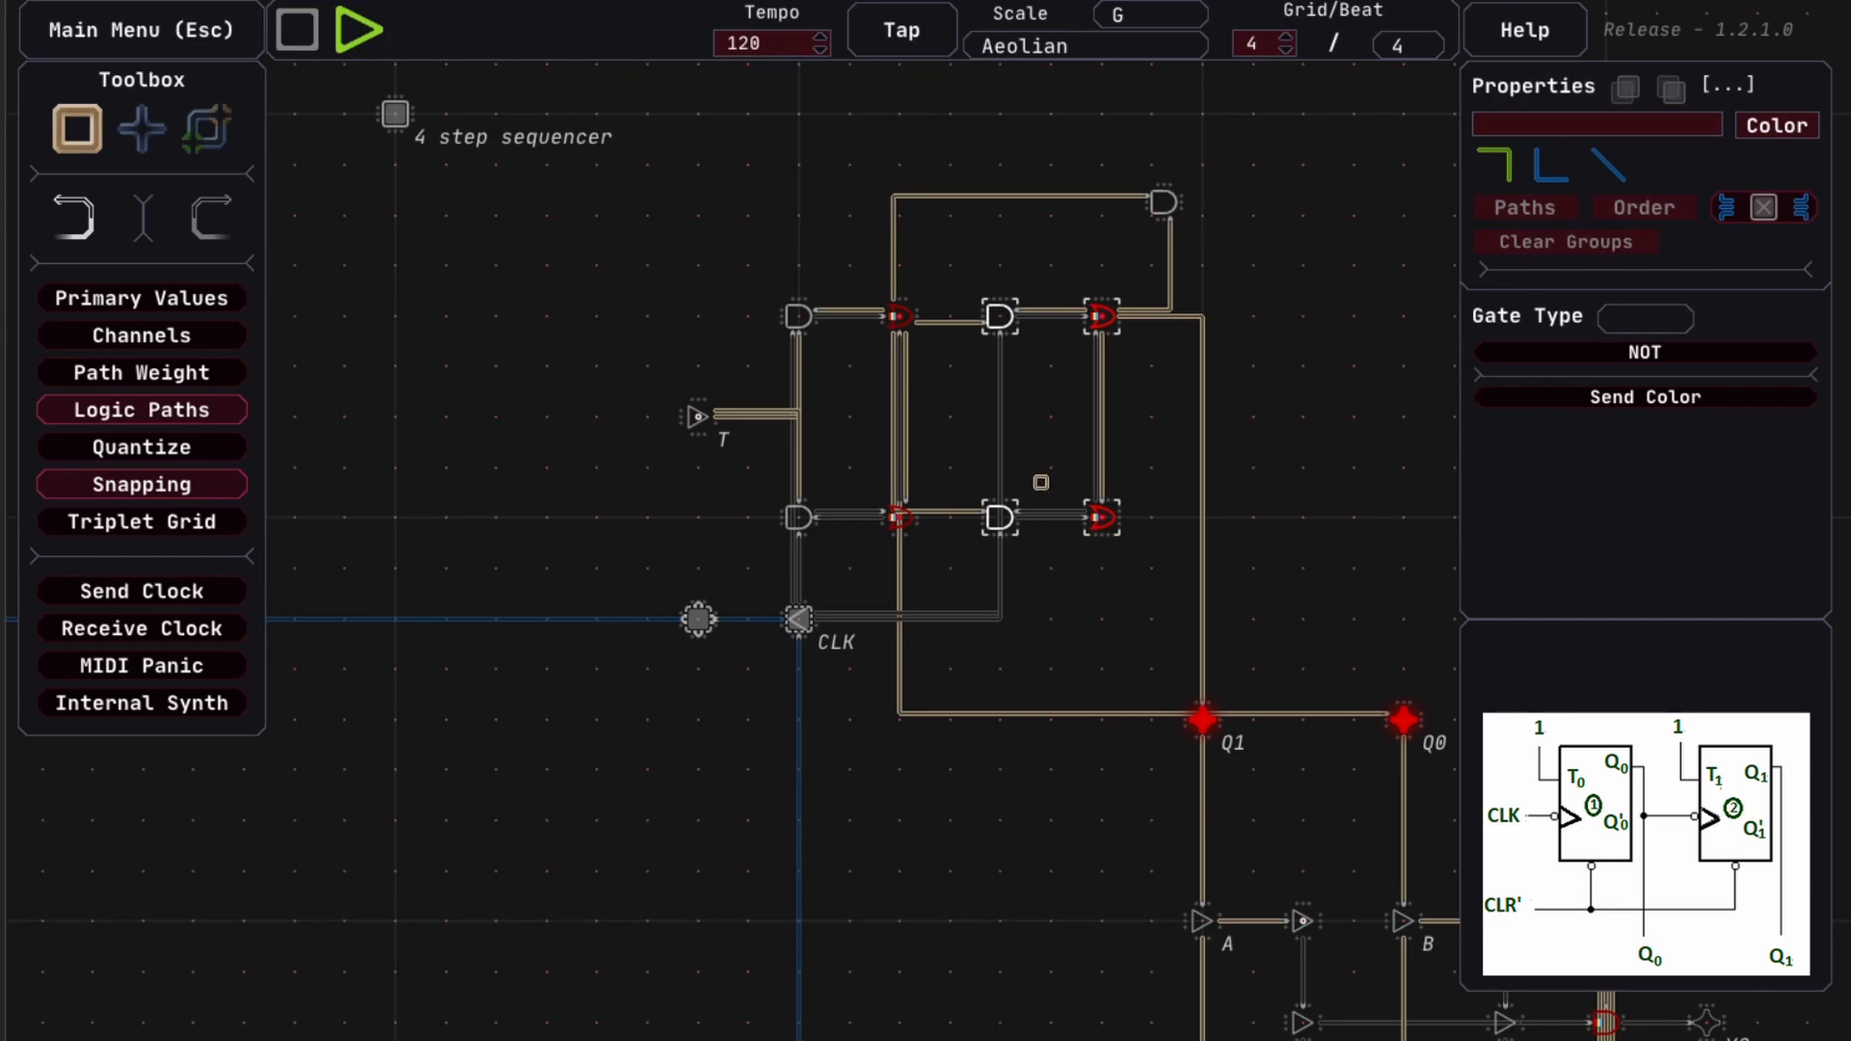
Examine how the first flip-flop's upper OR gate connects to the AND gate above the 4 step sequencer's counter
{"action": "left_click", "coordinate": [1322, 437]}
{"action": "left_click_drag", "start_coordinate": [1322, 438], "coordinate": [1119, 398]}
{"action": "left_click", "coordinate": [699, 276]}
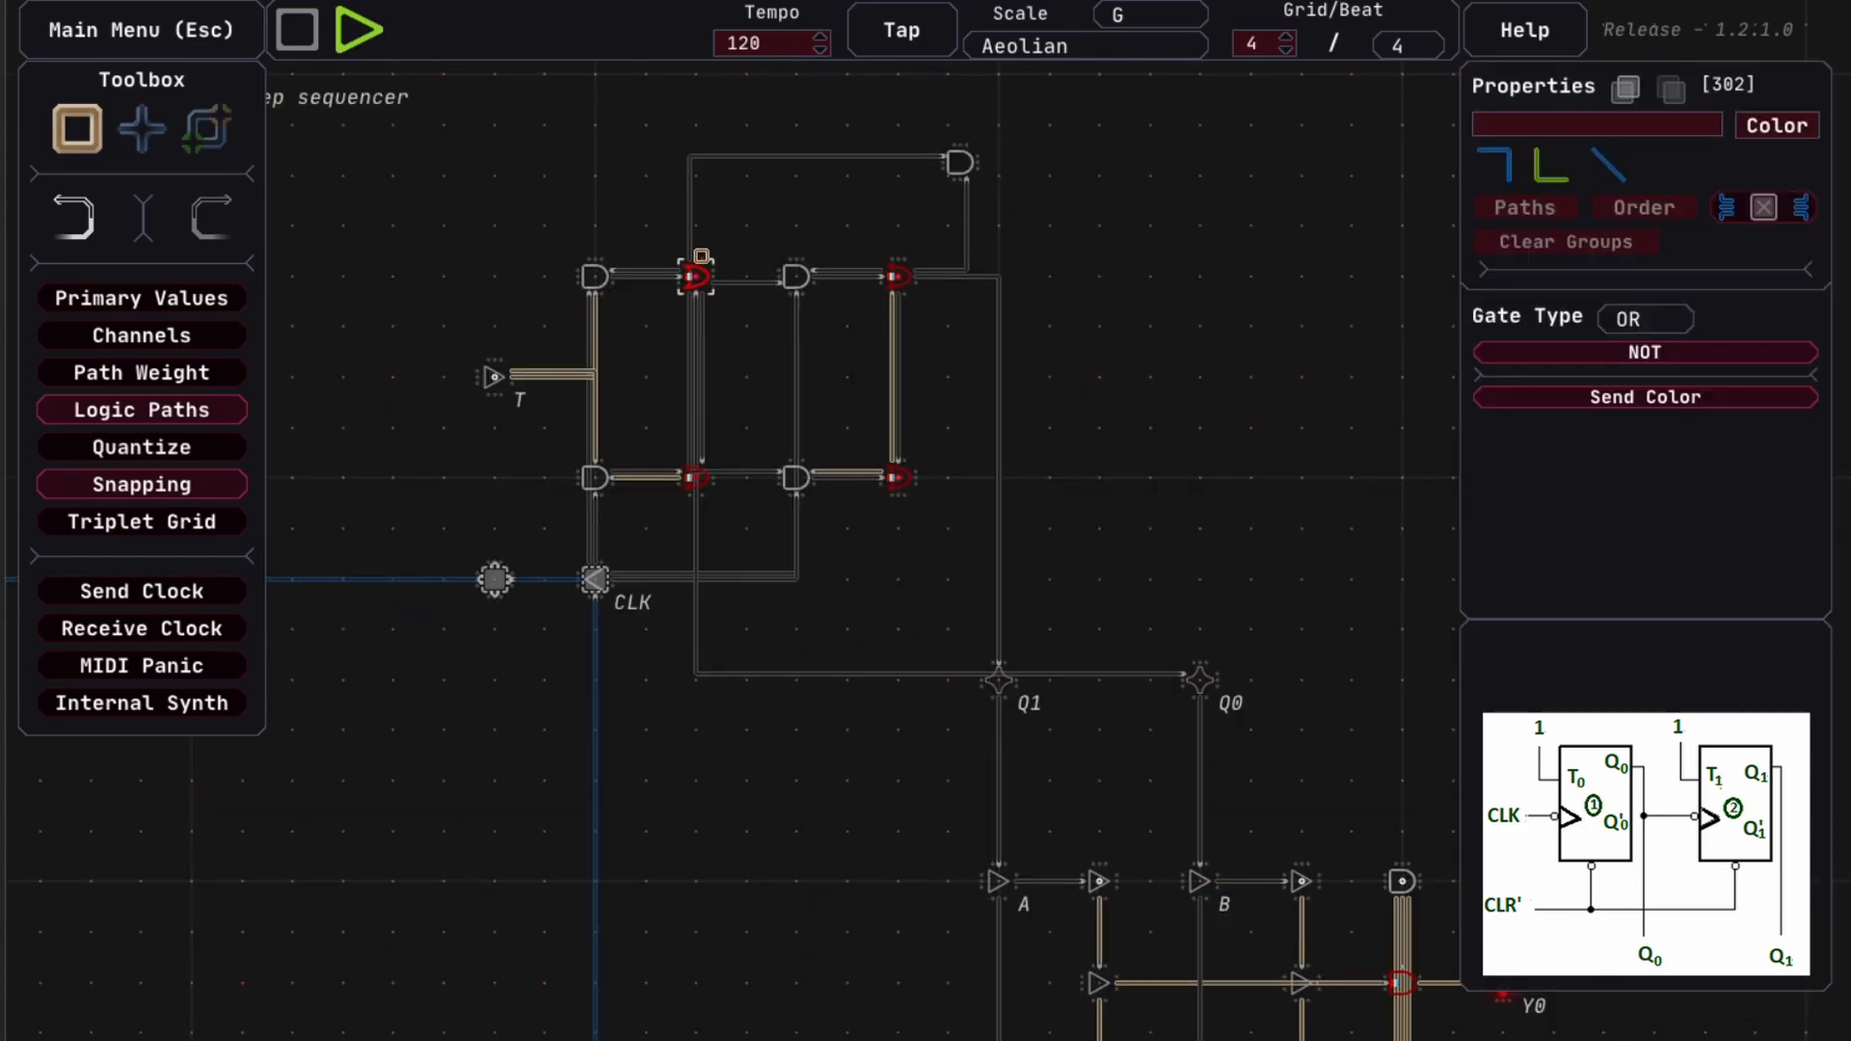
{"action": "left_click", "coordinate": [960, 162]}
{"action": "left_click_drag", "start_coordinate": [578, 236], "coordinate": [719, 424]}
{"action": "left_click", "coordinate": [1214, 406]}
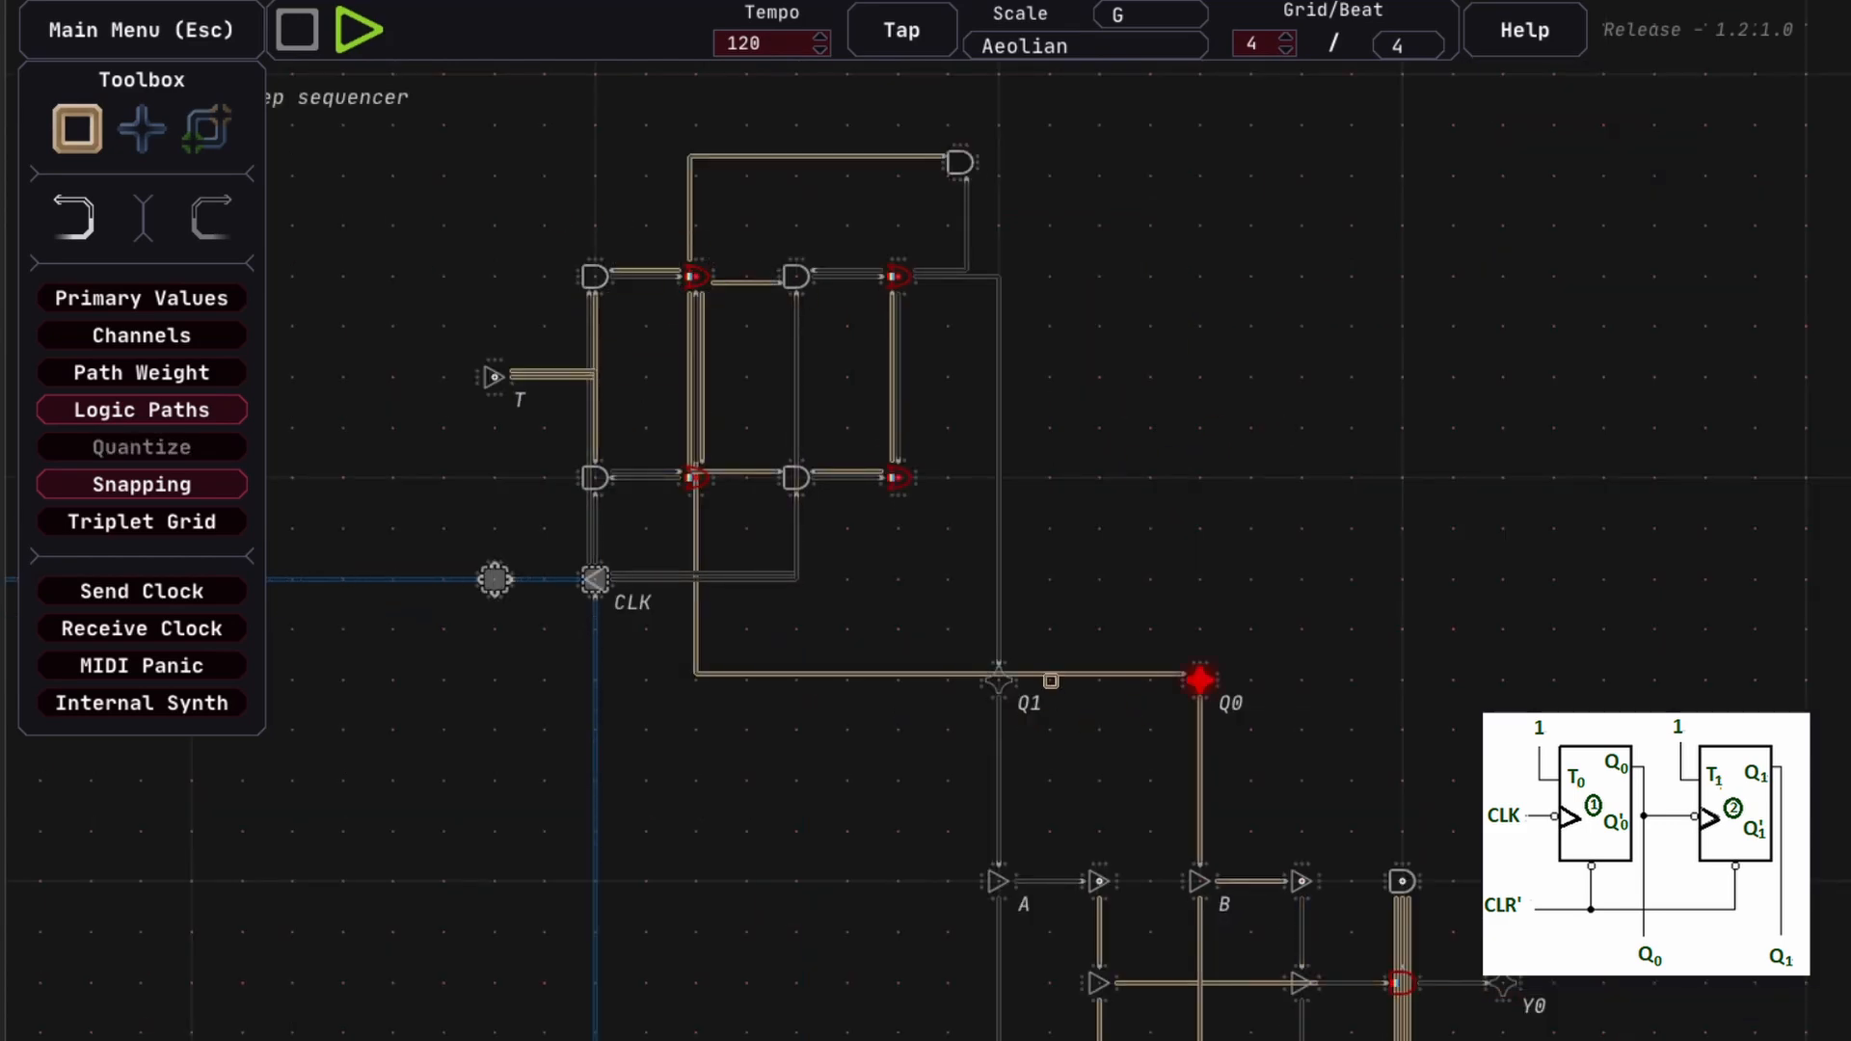
Examine the second flip-flop's upper OR gate and the Q0 output LED feeding the demultiplexer
{"action": "left_click", "coordinate": [899, 282]}
{"action": "left_click", "coordinate": [1206, 684]}
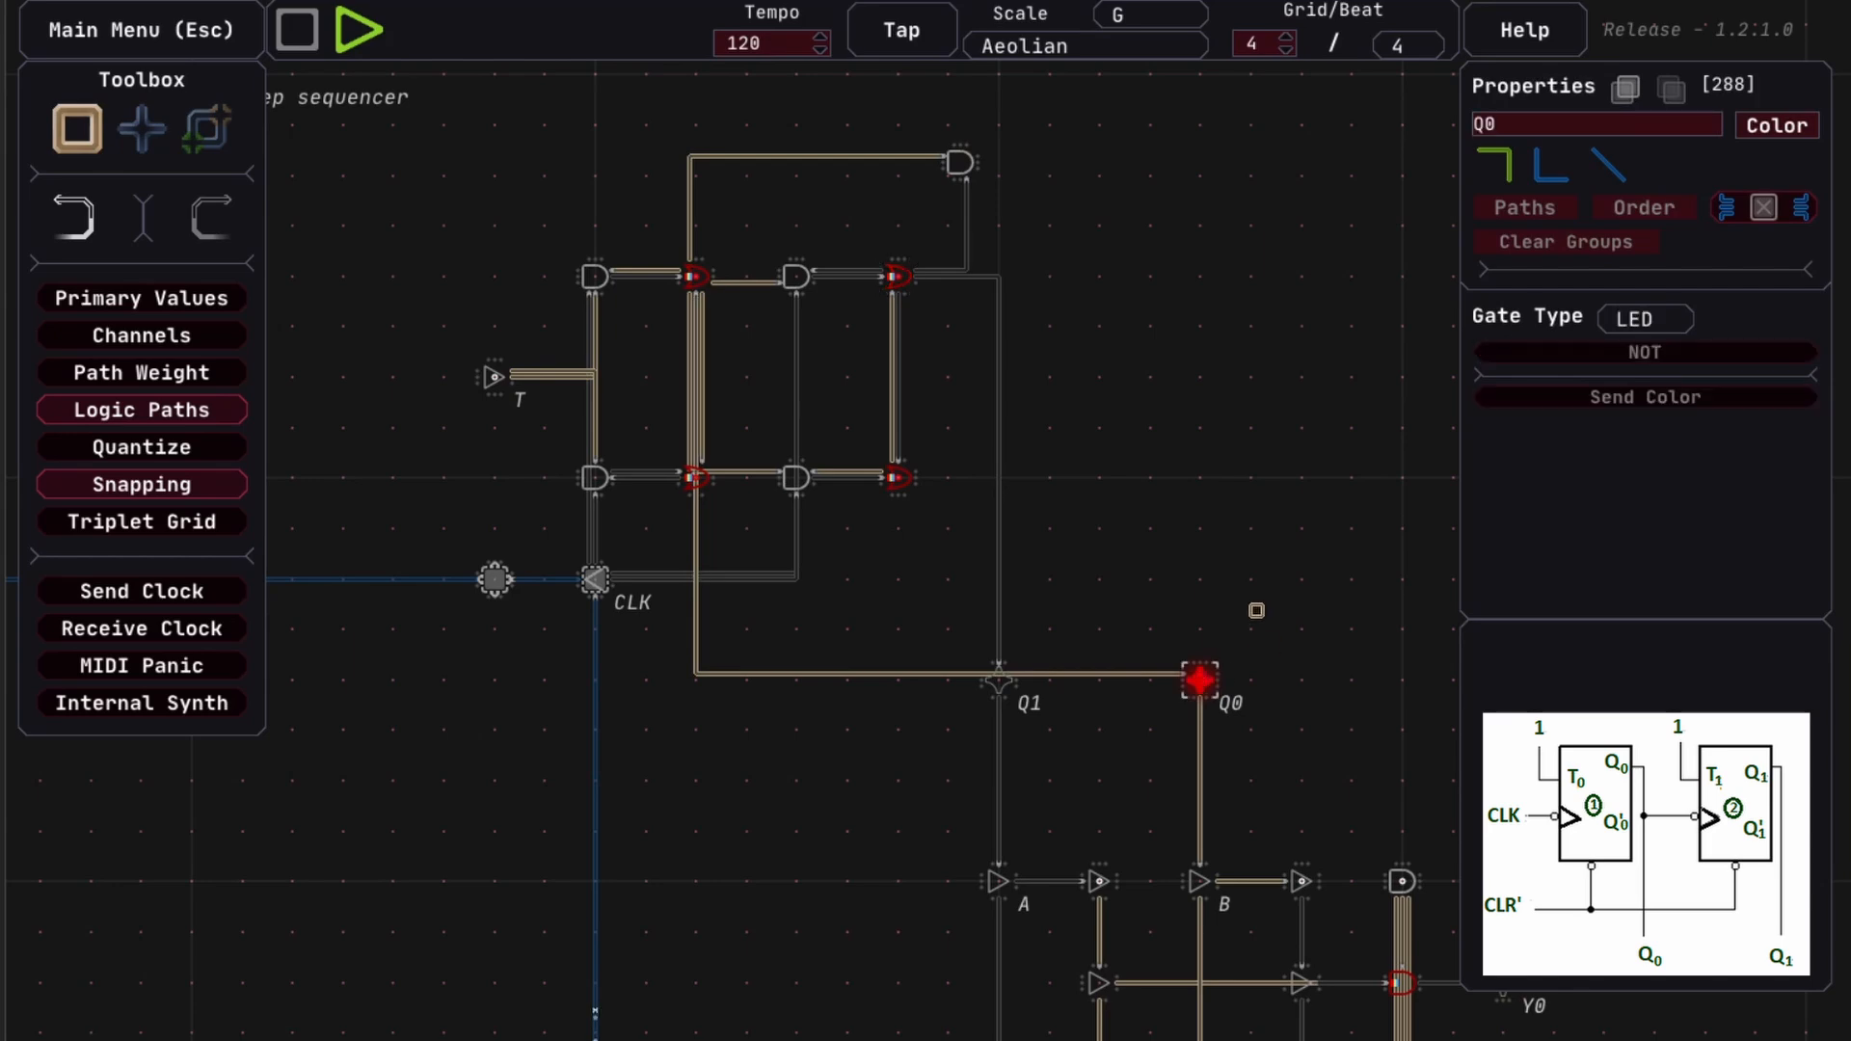
{"action": "left_click_drag", "start_coordinate": [1257, 611], "coordinate": [1253, 498]}
{"action": "left_click", "coordinate": [1195, 497]}
{"action": "left_click", "coordinate": [1198, 564]}
{"action": "left_click_drag", "start_coordinate": [1055, 549], "coordinate": [977, 472]}
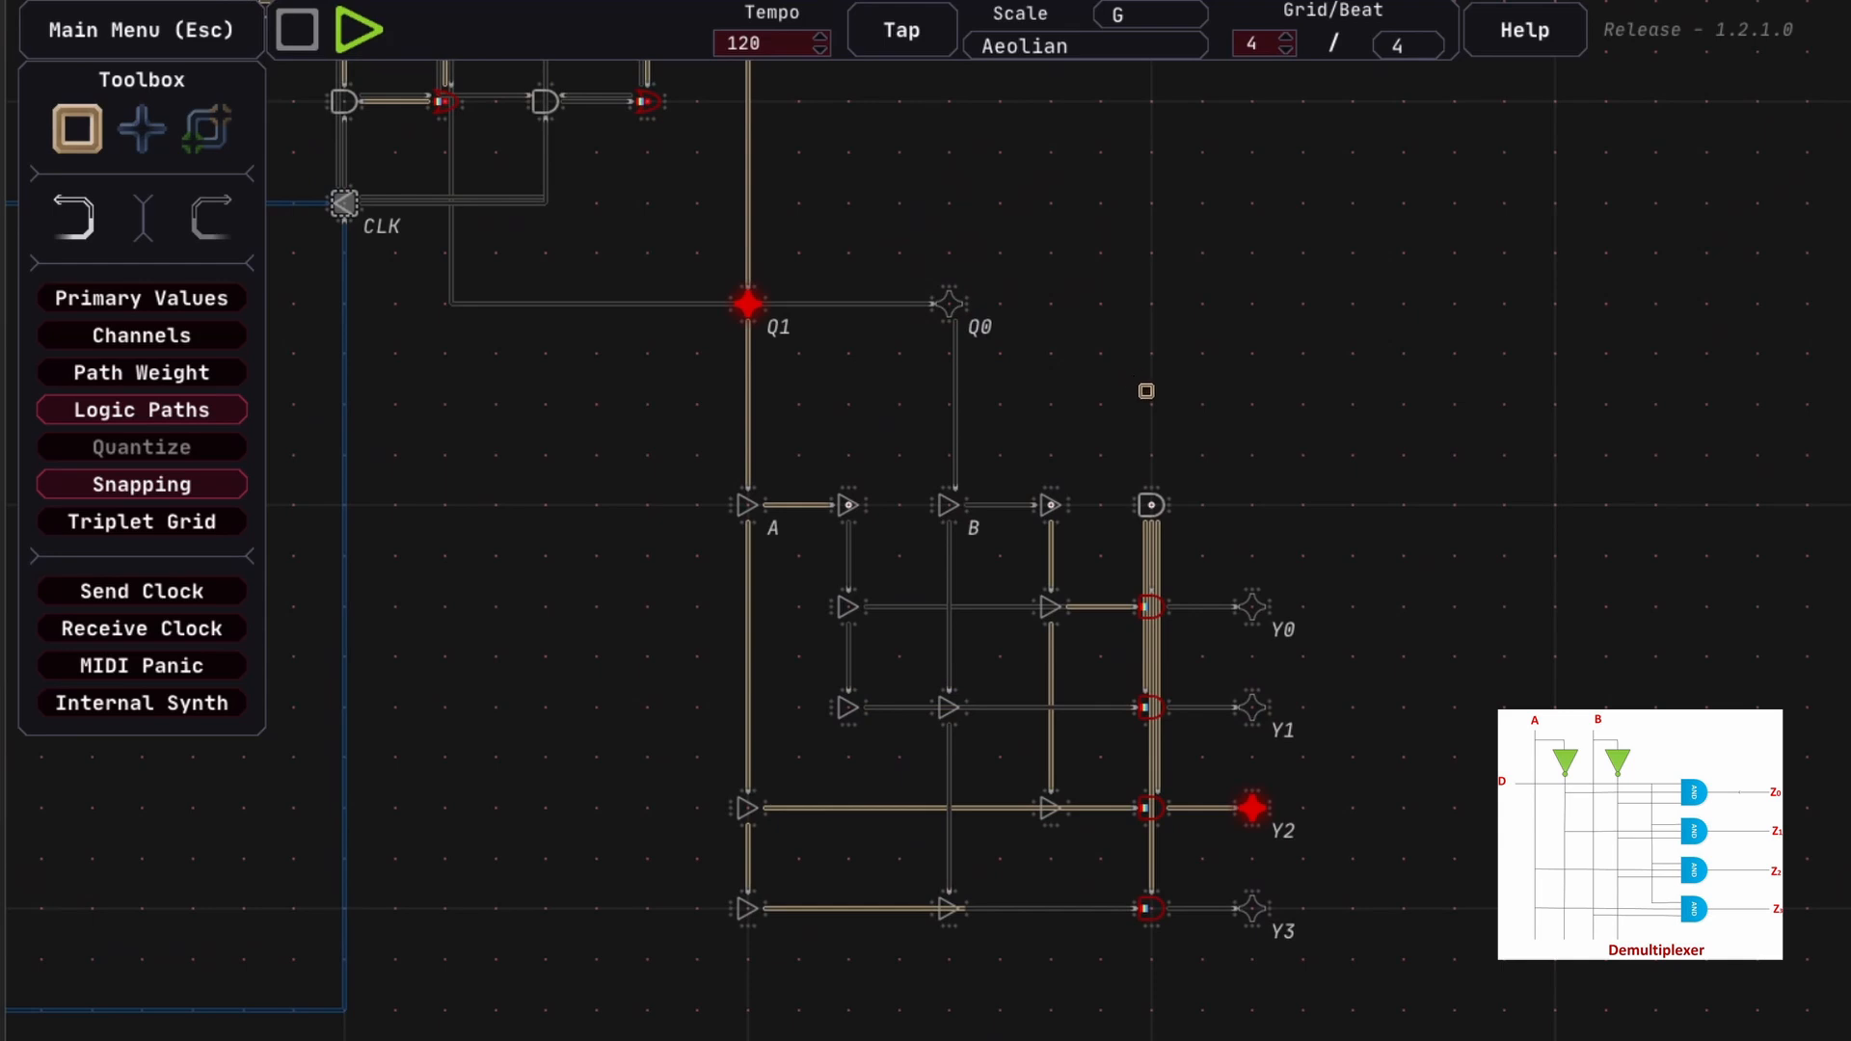
Move the demultiplexer's inverted AND gate two grid steps up, out of the A and B row
{"action": "left_click_drag", "start_coordinate": [1162, 397], "coordinate": [1146, 363]}
{"action": "left_click", "coordinate": [1134, 470]}
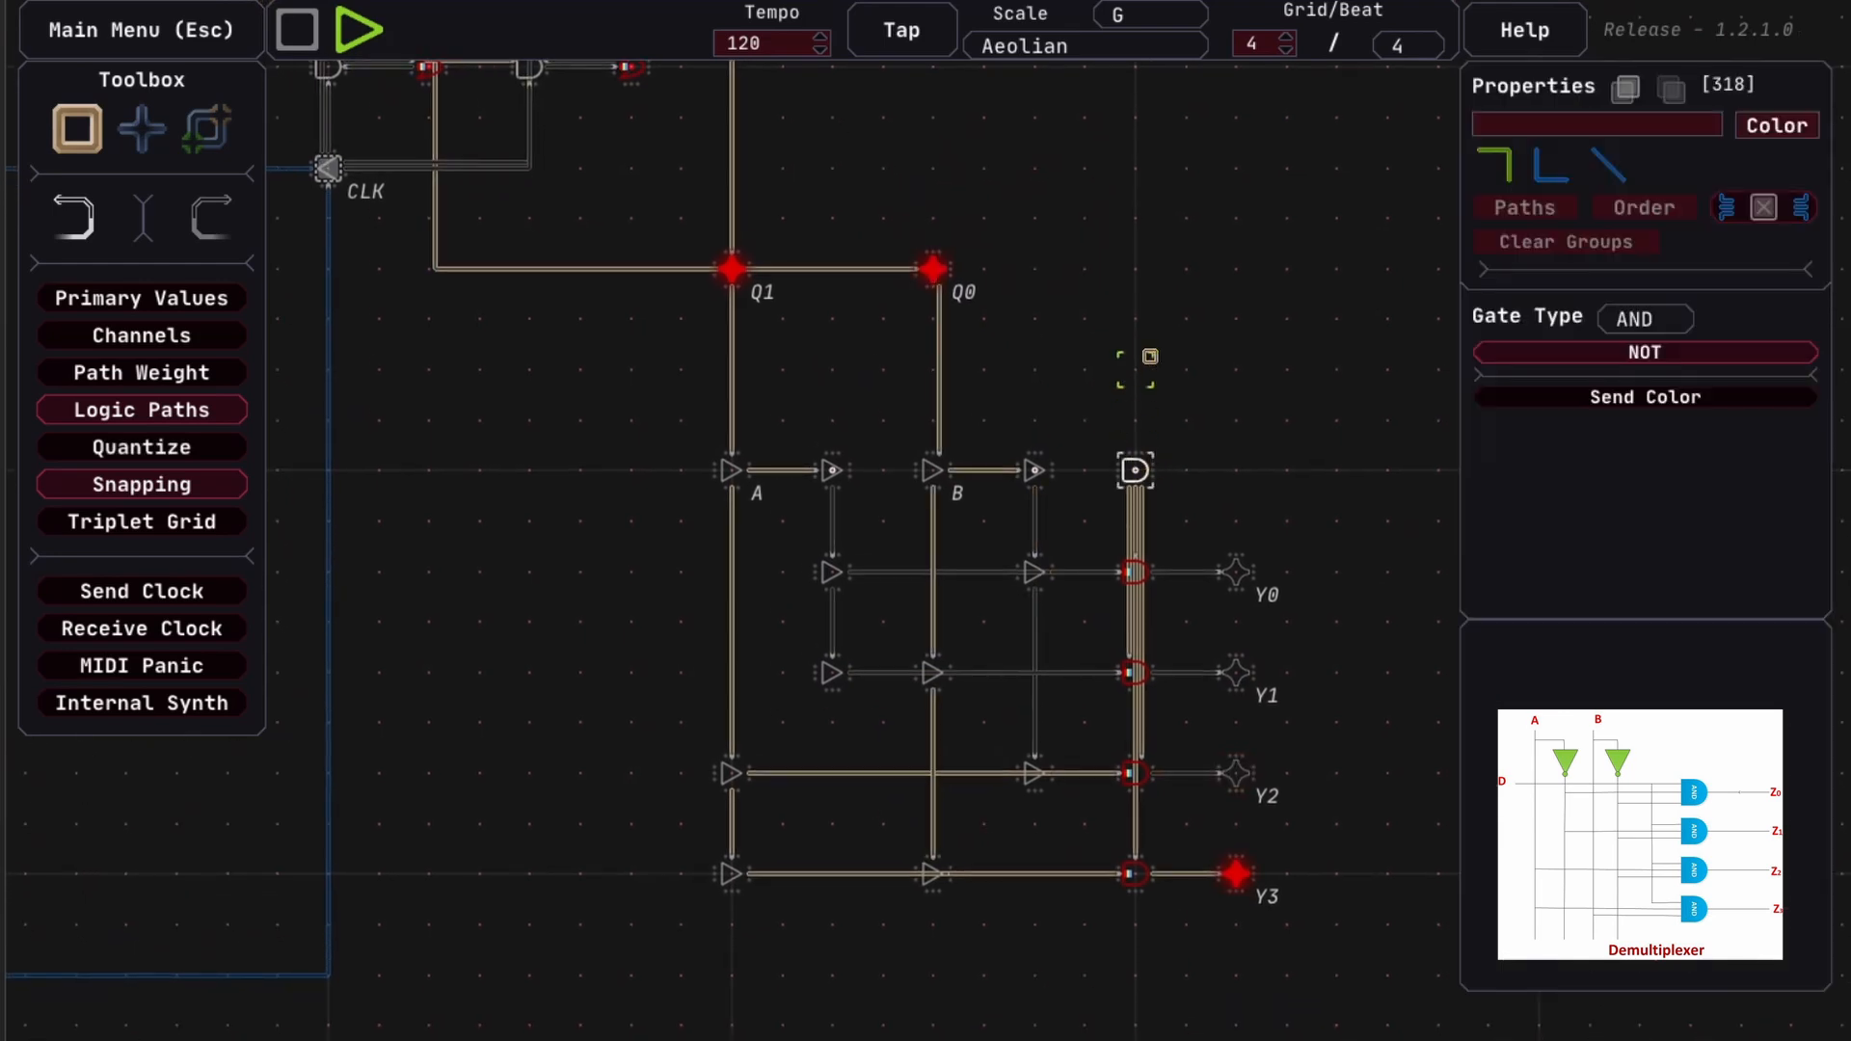
{"action": "left_click_drag", "start_coordinate": [1157, 257], "coordinate": [1130, 377]}
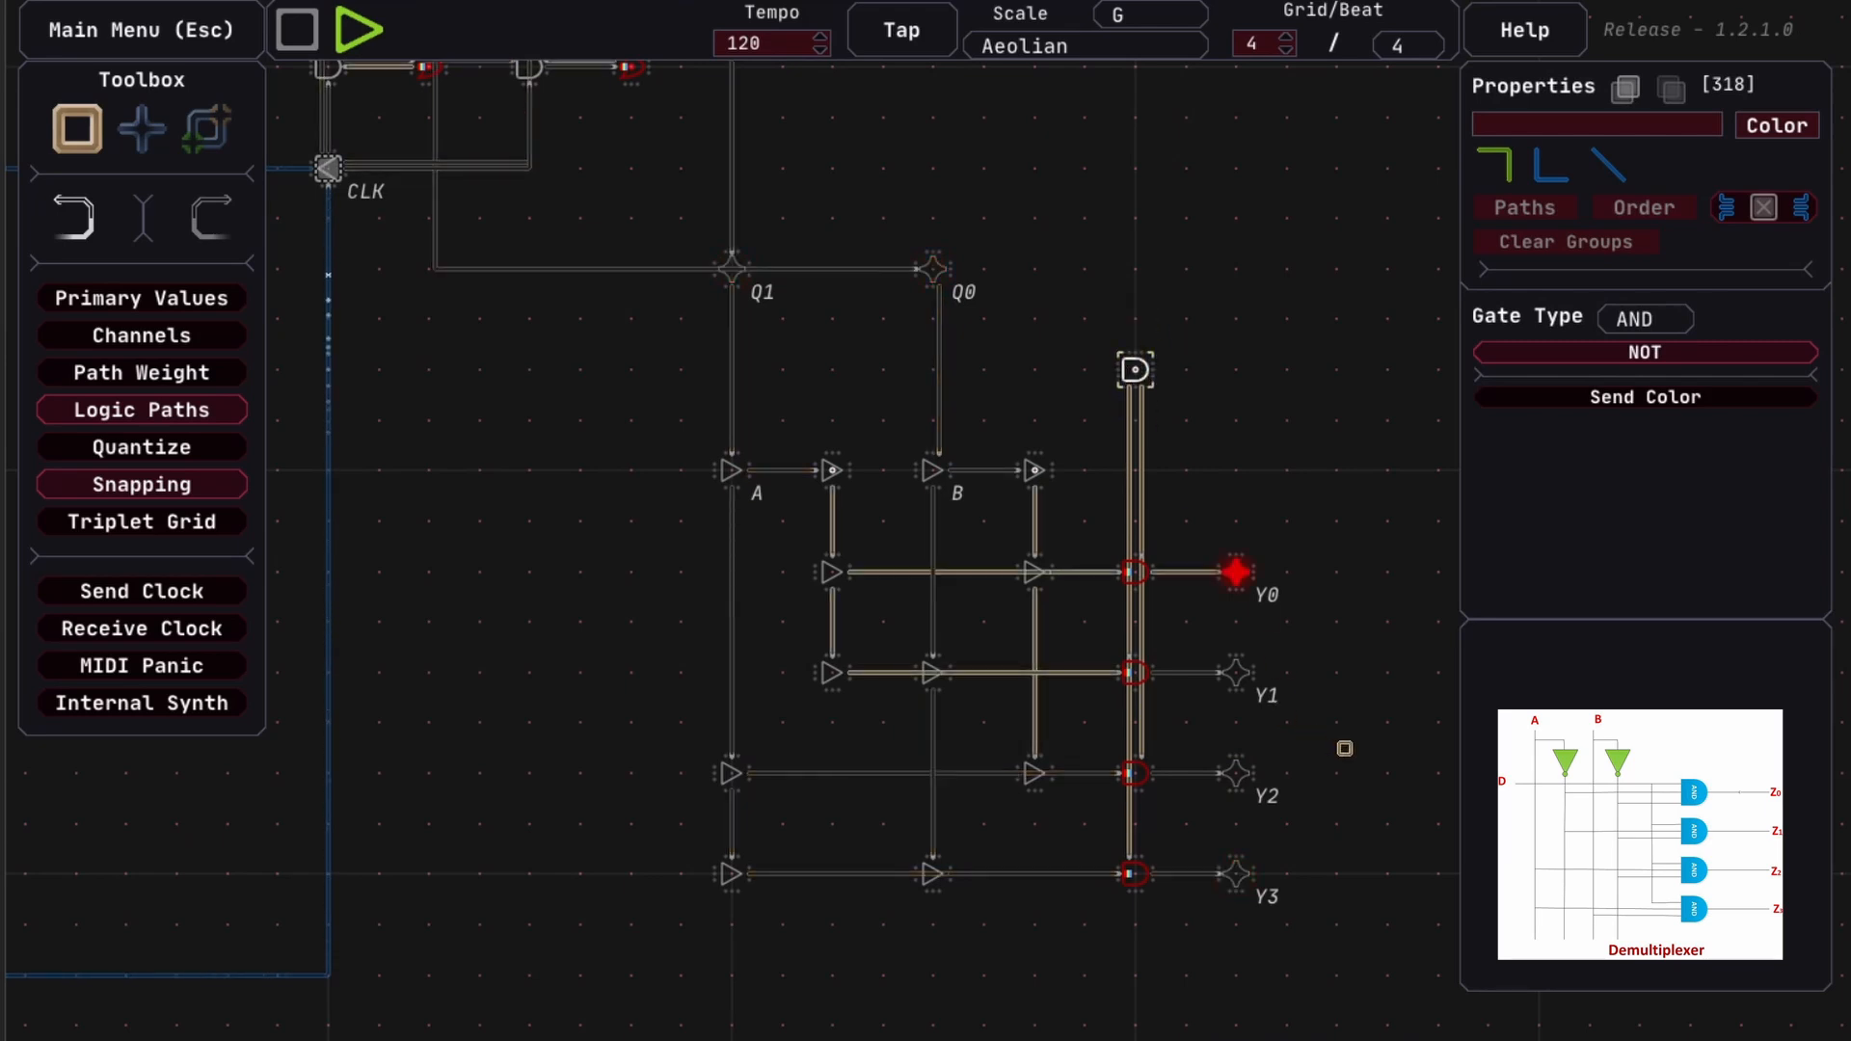
Examine the demultiplexer's four output LEDs Y0 to Y3 while the counter runs
{"action": "left_click_drag", "start_coordinate": [1376, 936], "coordinate": [1172, 359]}
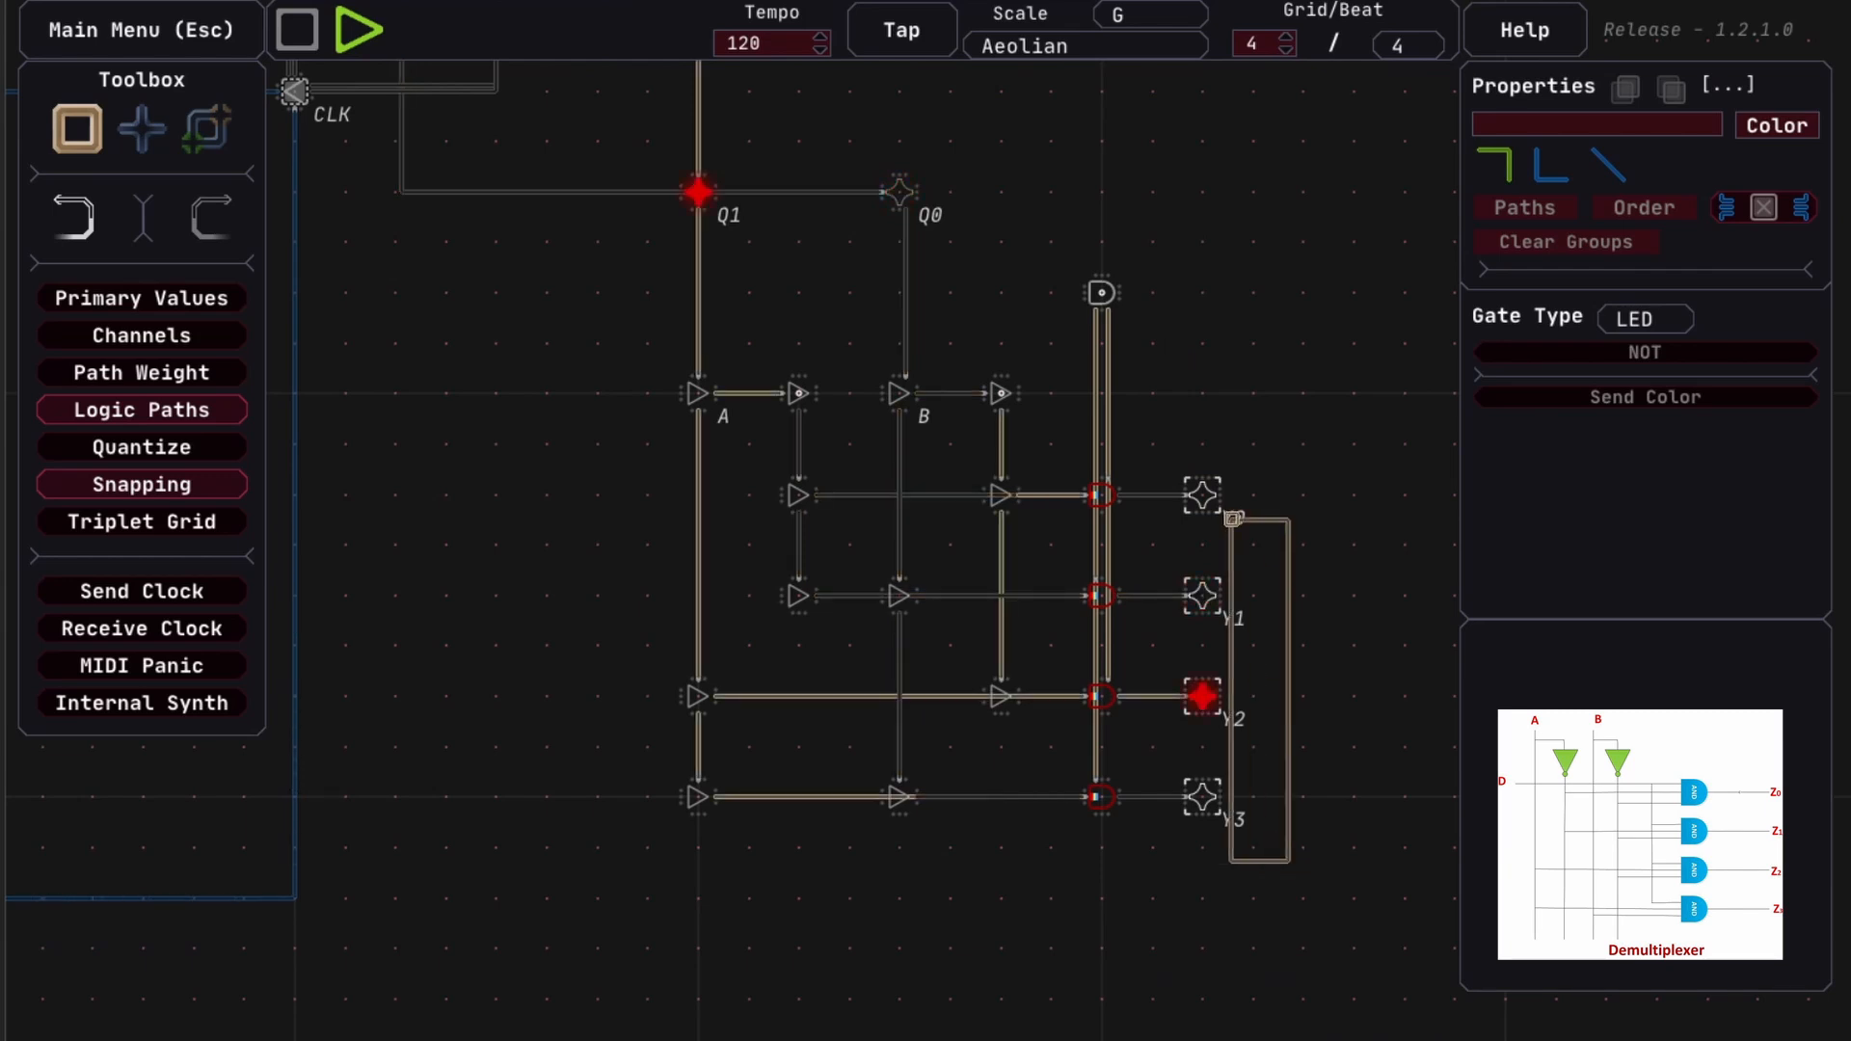
{"action": "left_click", "coordinate": [1215, 740]}
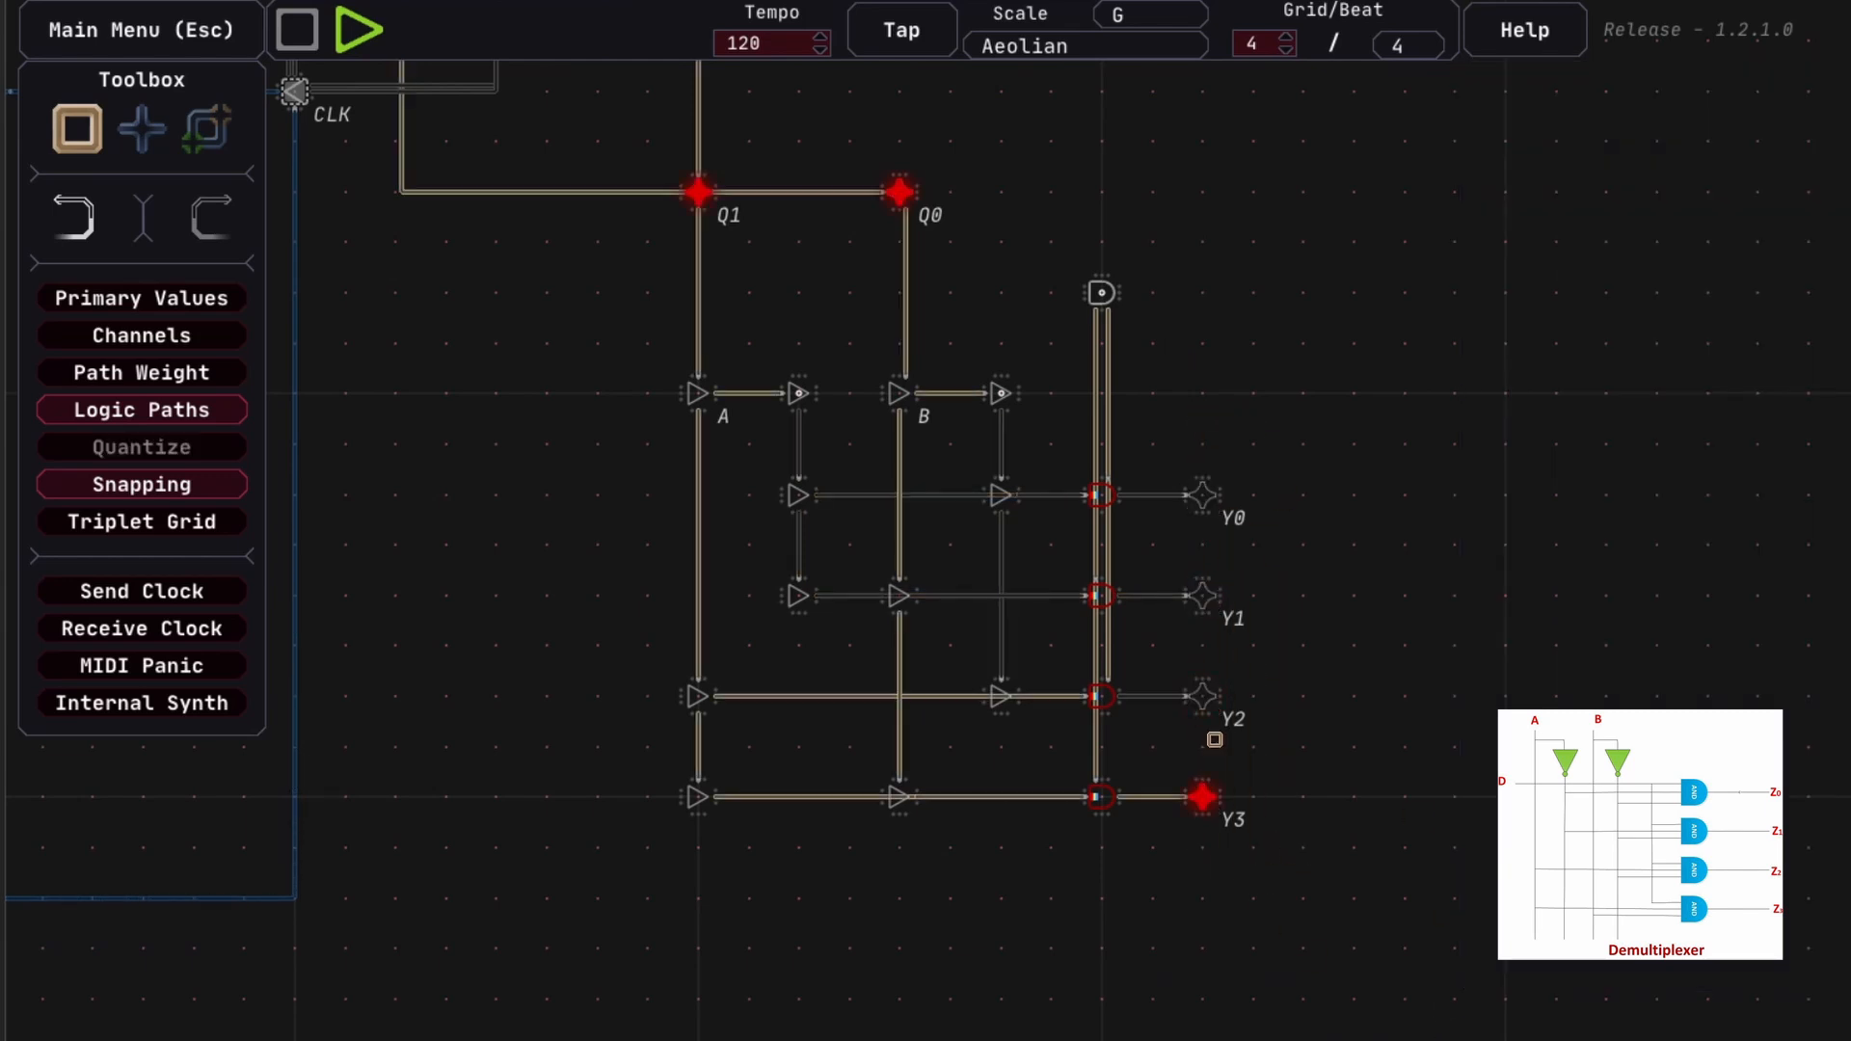
{"action": "left_click_drag", "start_coordinate": [1285, 866], "coordinate": [1217, 370]}
{"action": "left_click", "coordinate": [1217, 369]}
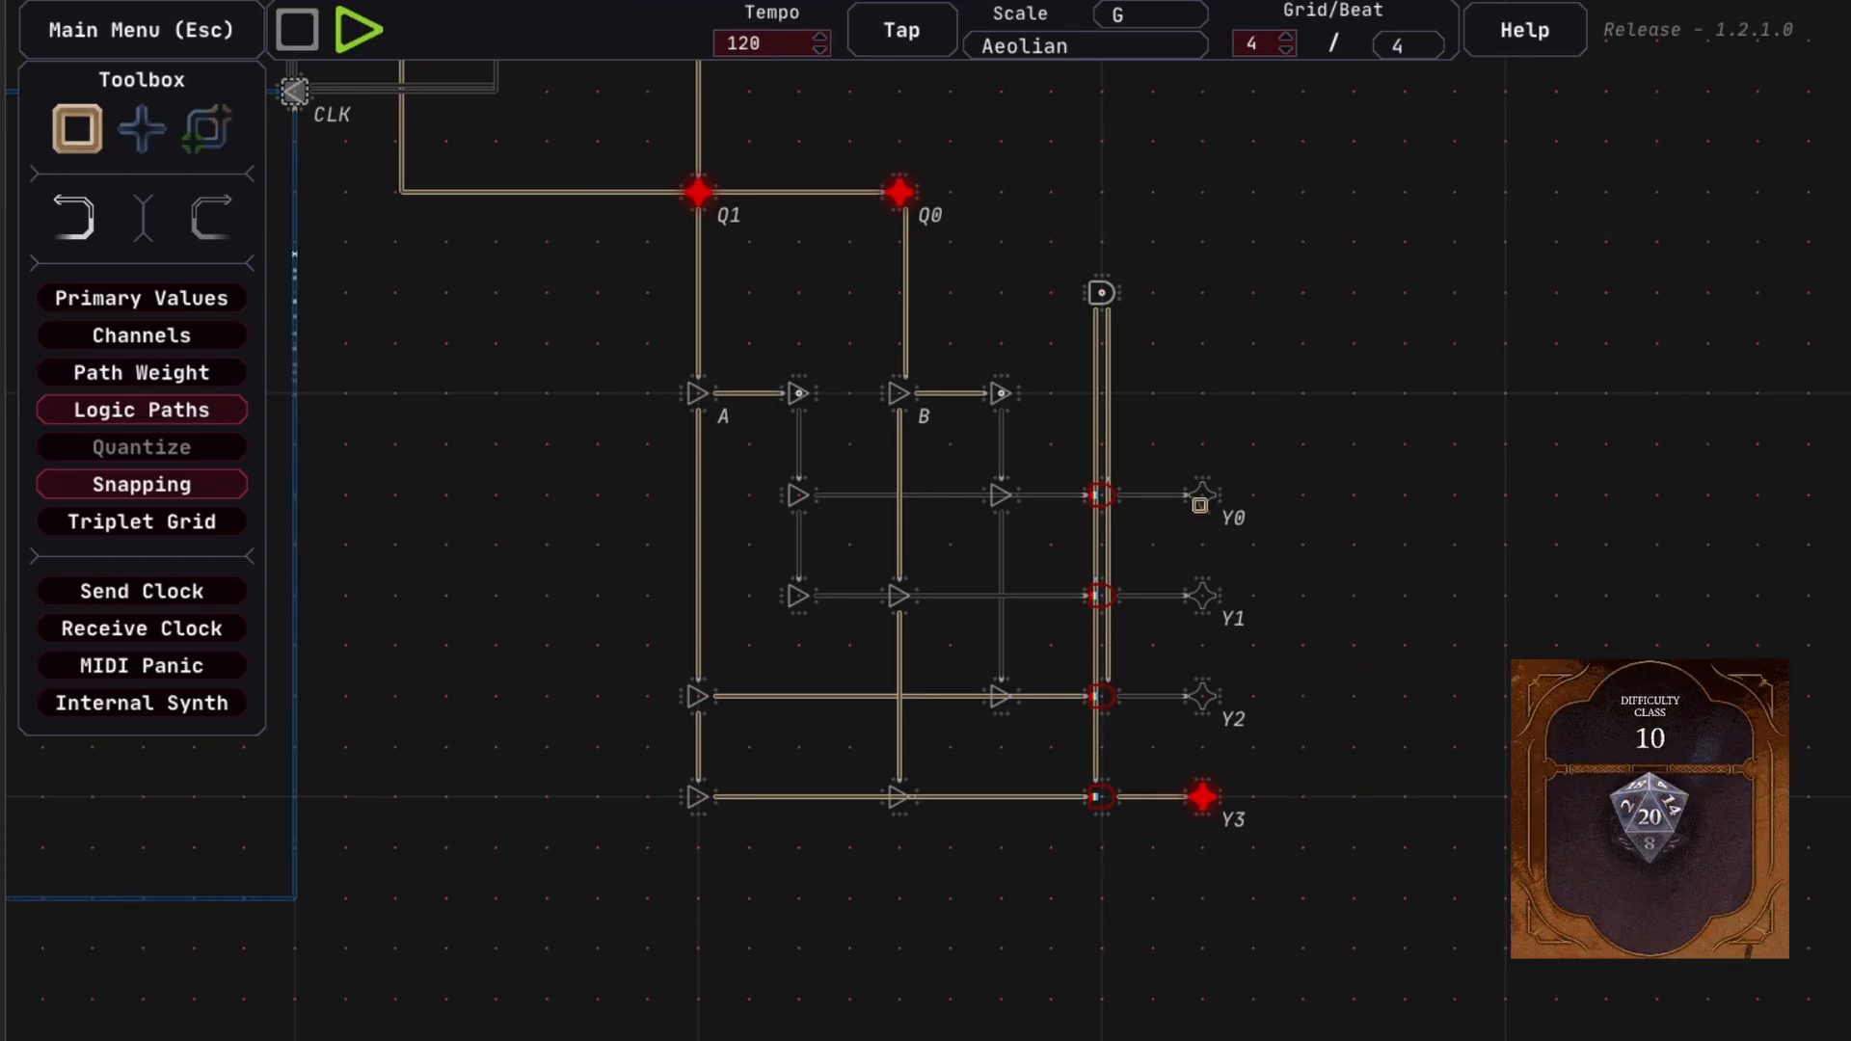
Move the demultiplexer's inverted AND gate back down into the row of inputs A and B
{"action": "left_click_drag", "start_coordinate": [1102, 292], "coordinate": [1101, 393]}
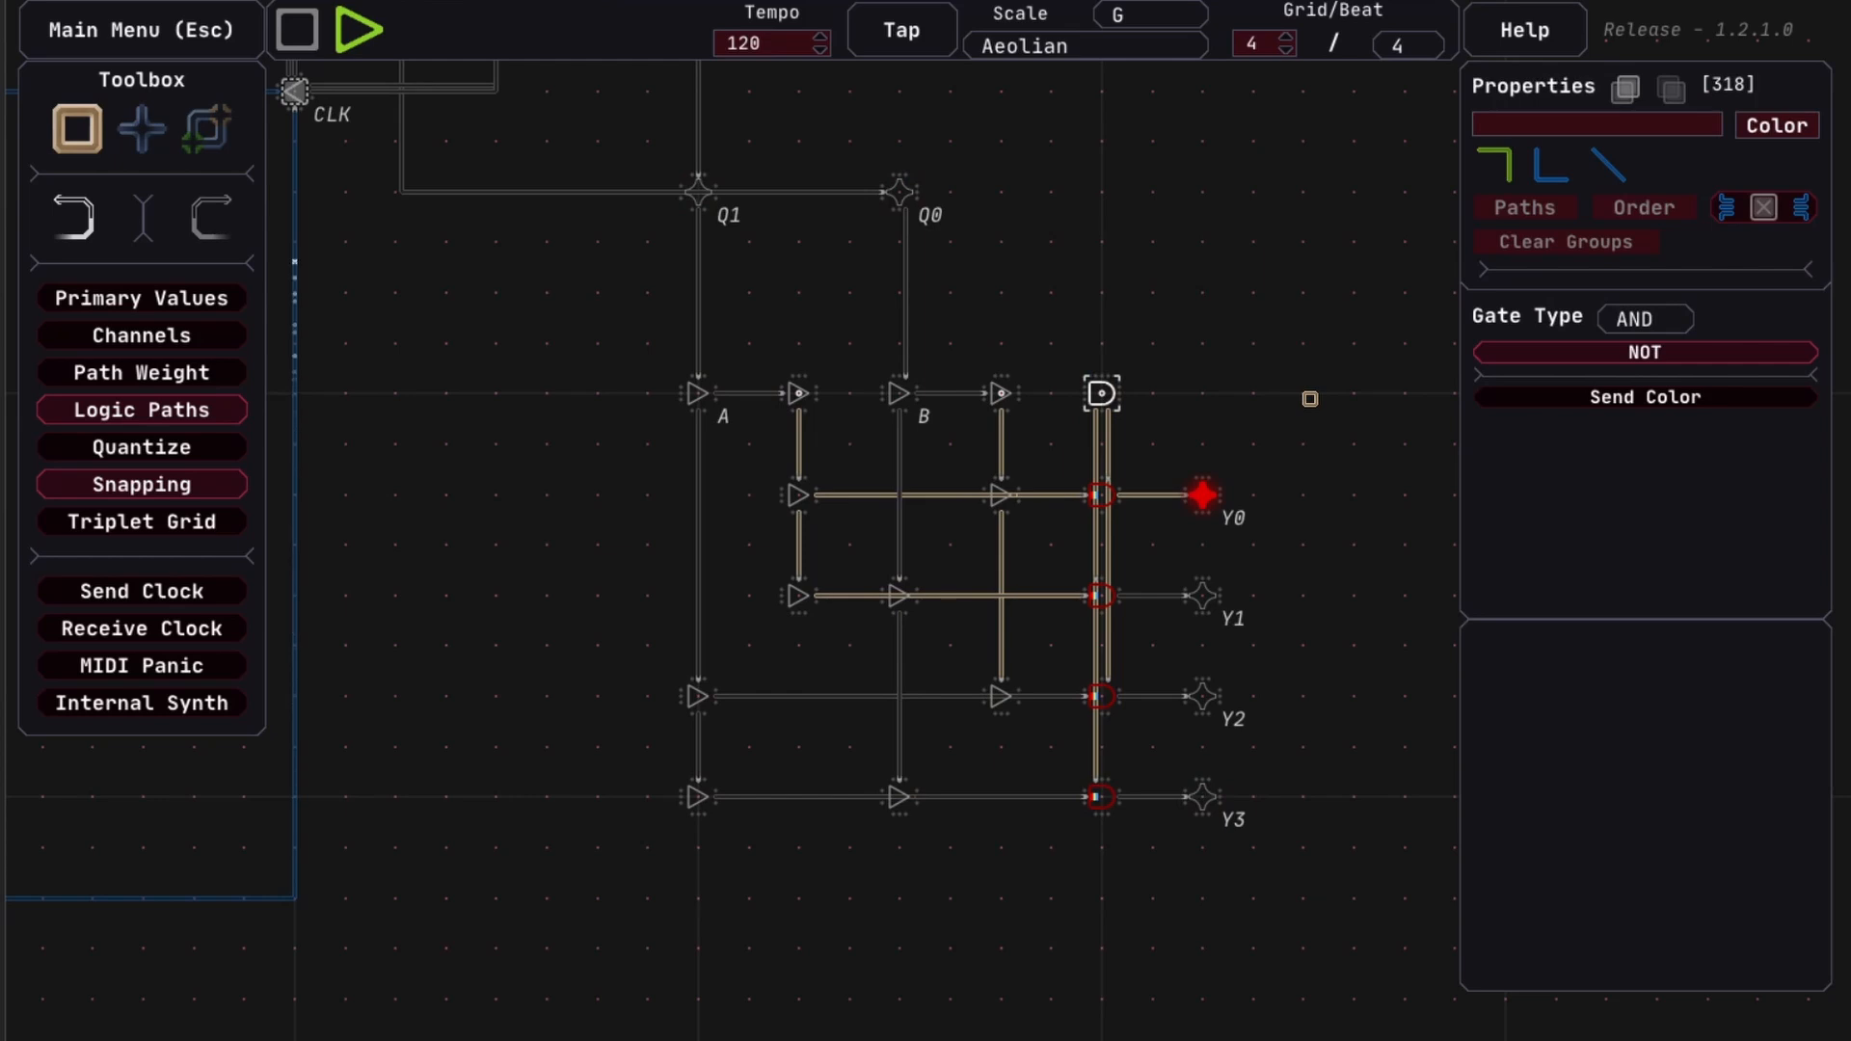
{"action": "left_click", "coordinate": [1310, 399]}
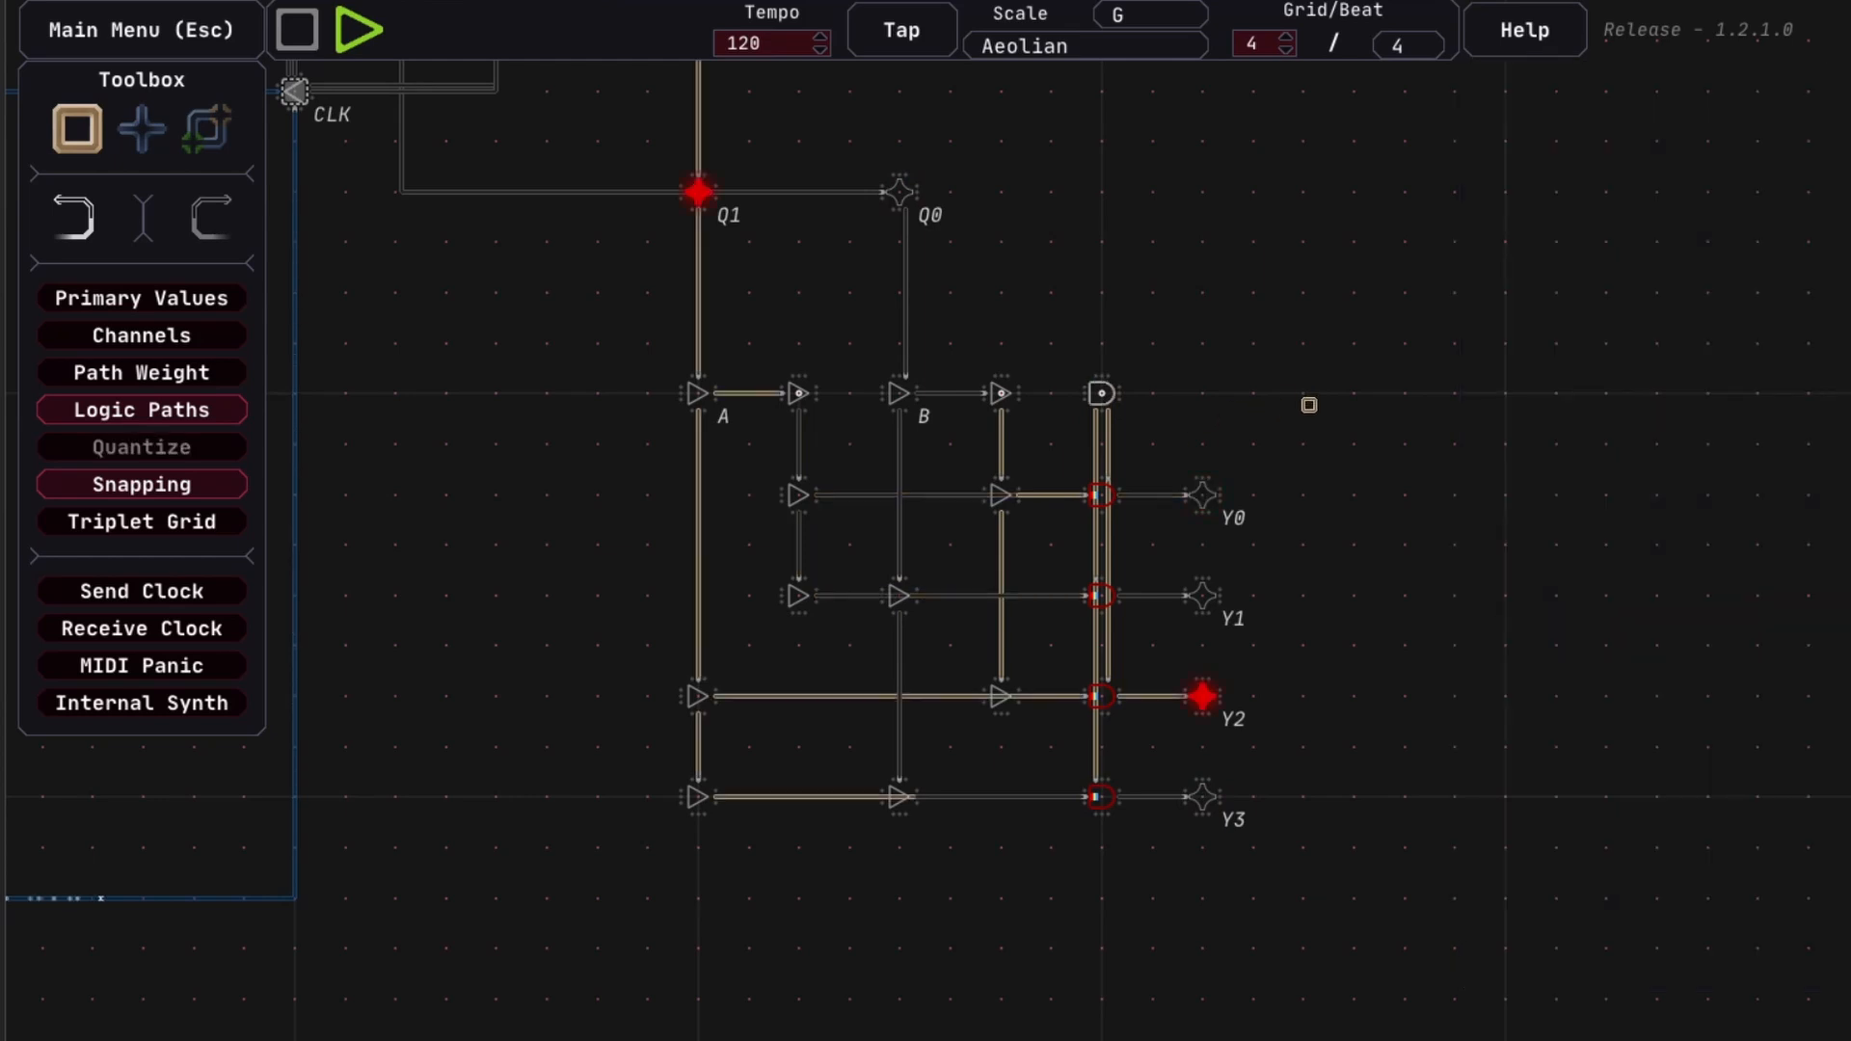
Trace the demultiplexer signal from LEDs Q1 and Q0 through input buffers A and B to the Y0 to Y3 outputs
{"action": "left_click_drag", "start_coordinate": [1056, 284], "coordinate": [600, 159]}
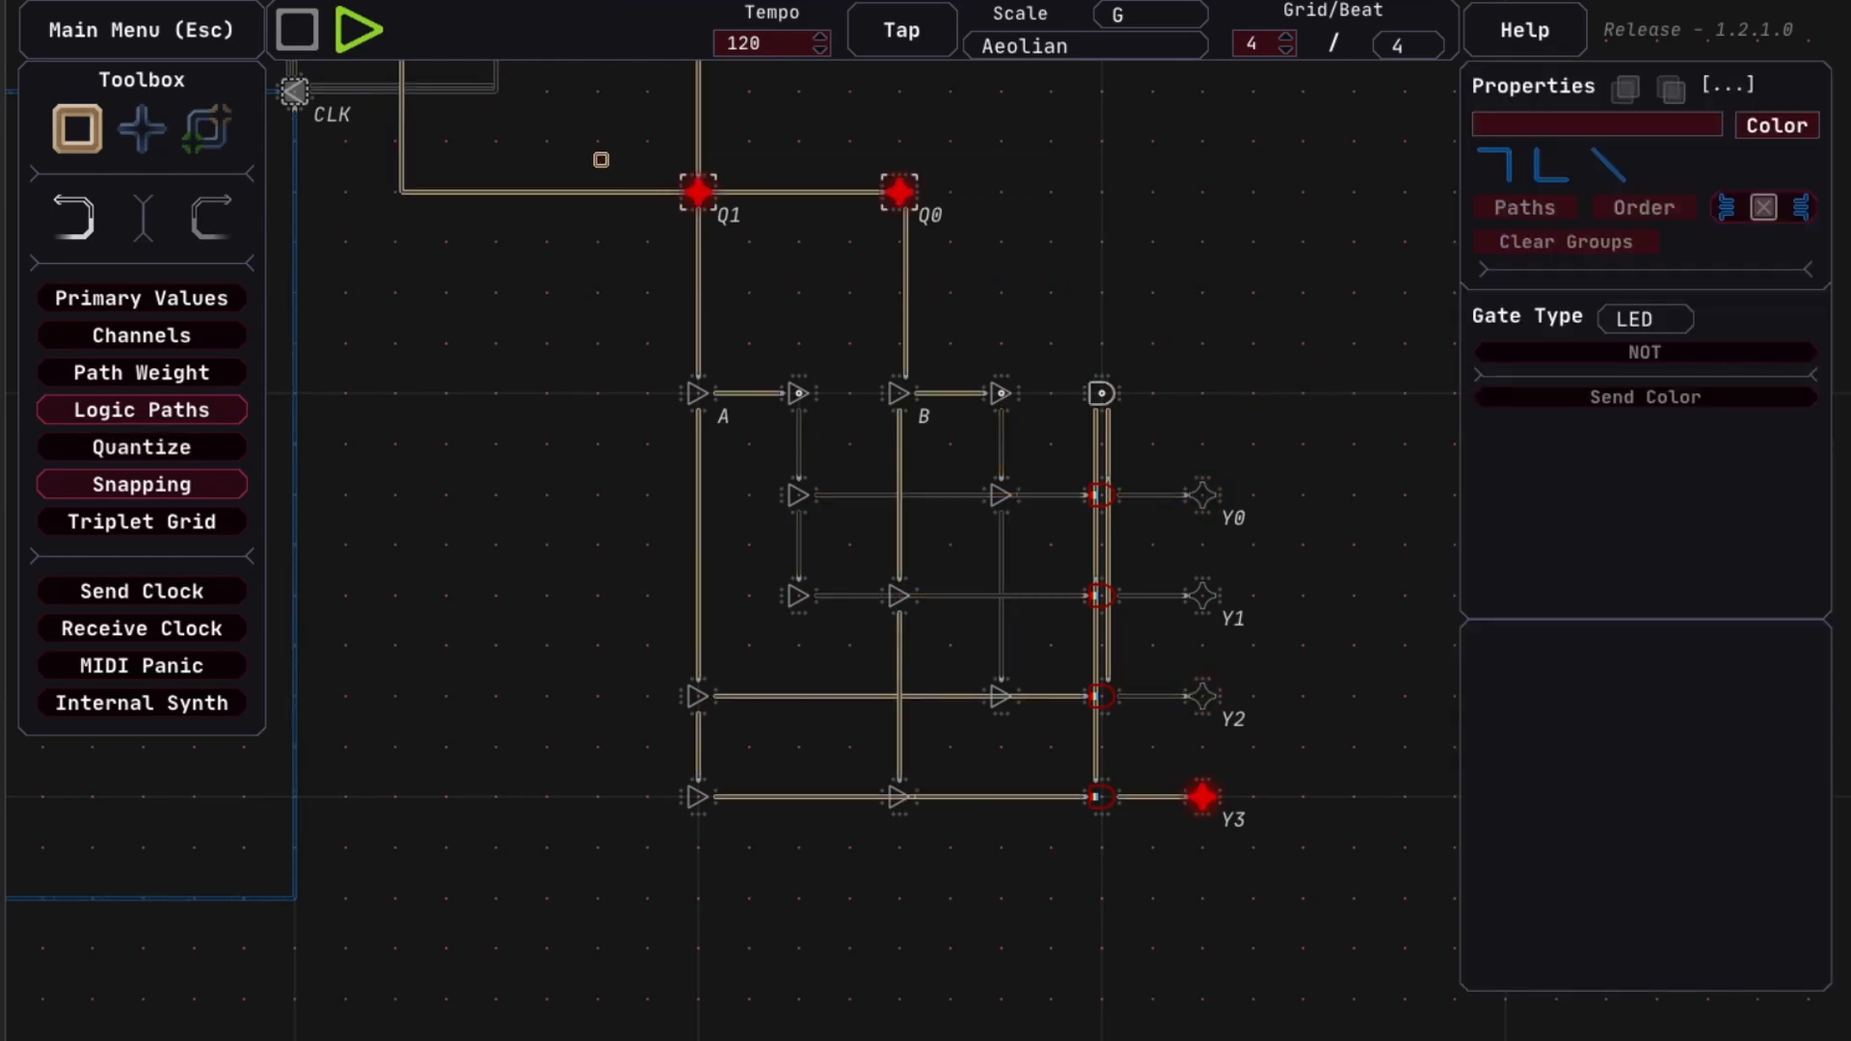
{"action": "left_click", "coordinate": [1024, 304]}
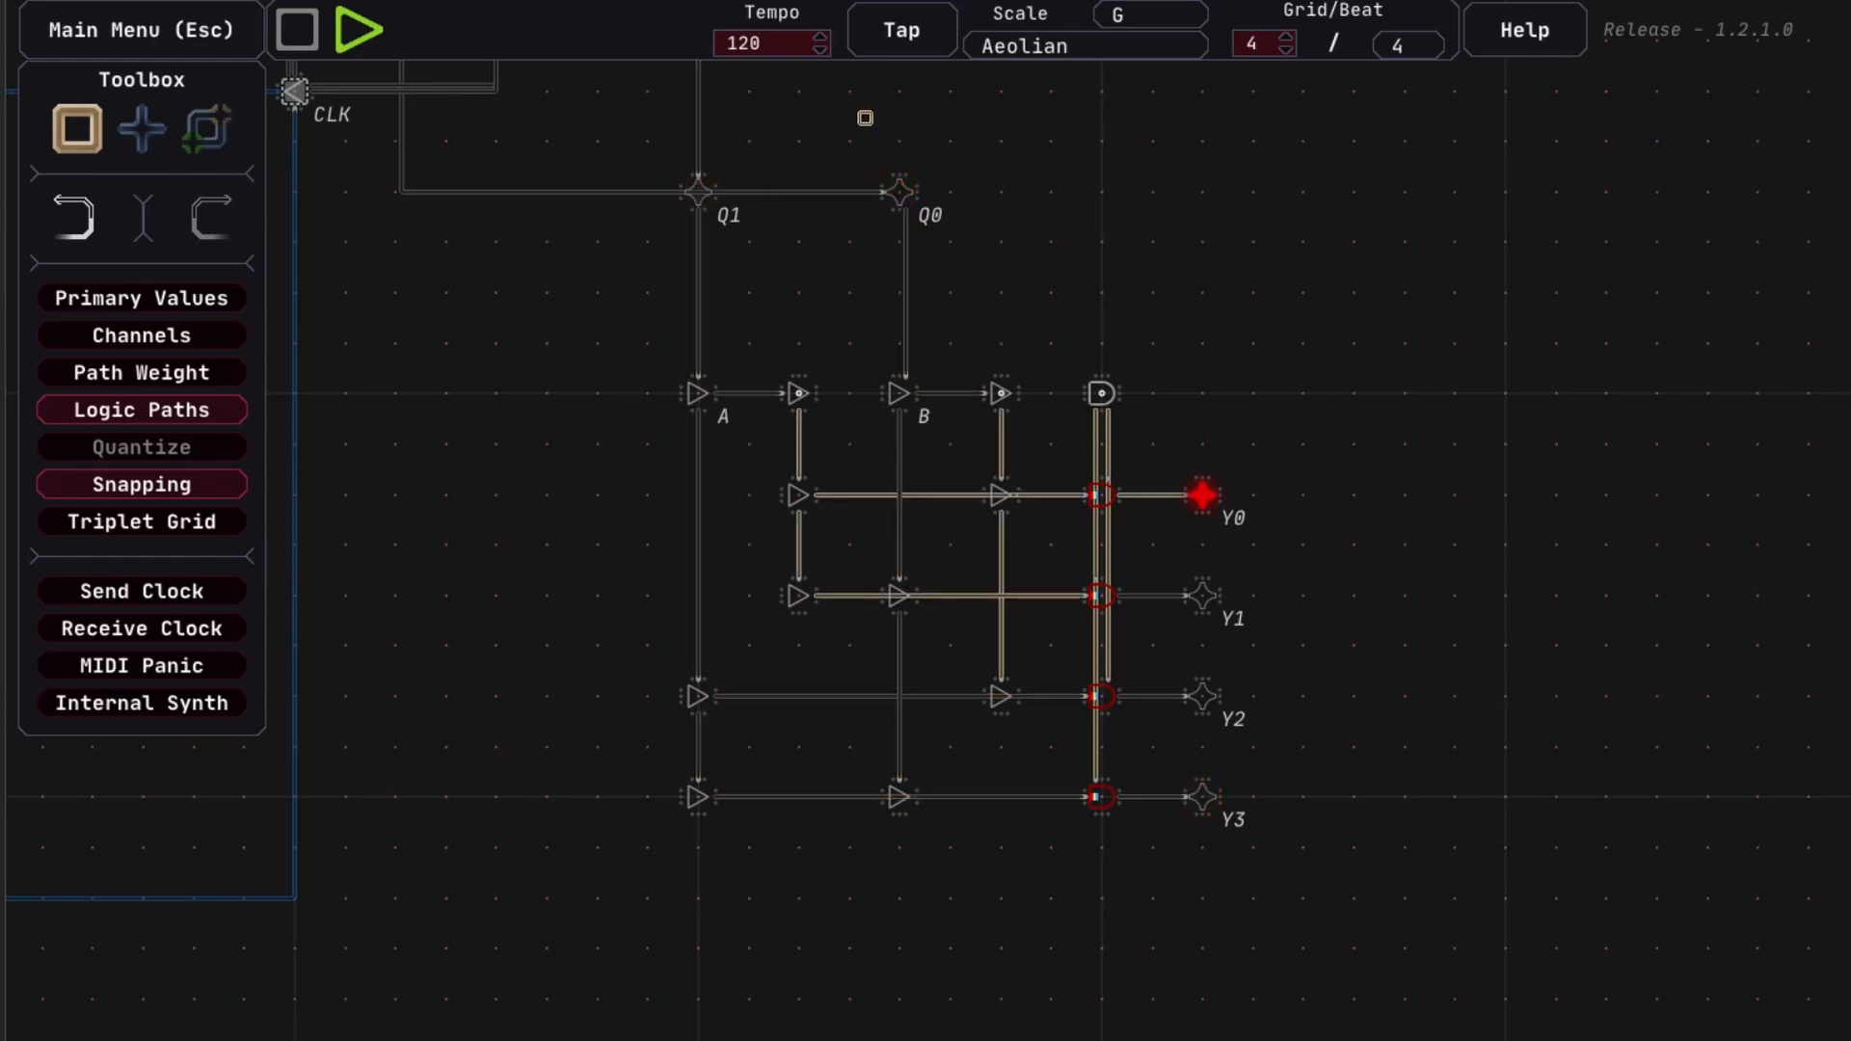
{"action": "left_click", "coordinate": [898, 393]}
{"action": "left_click", "coordinate": [757, 397]}
{"action": "left_click", "coordinate": [900, 396]}
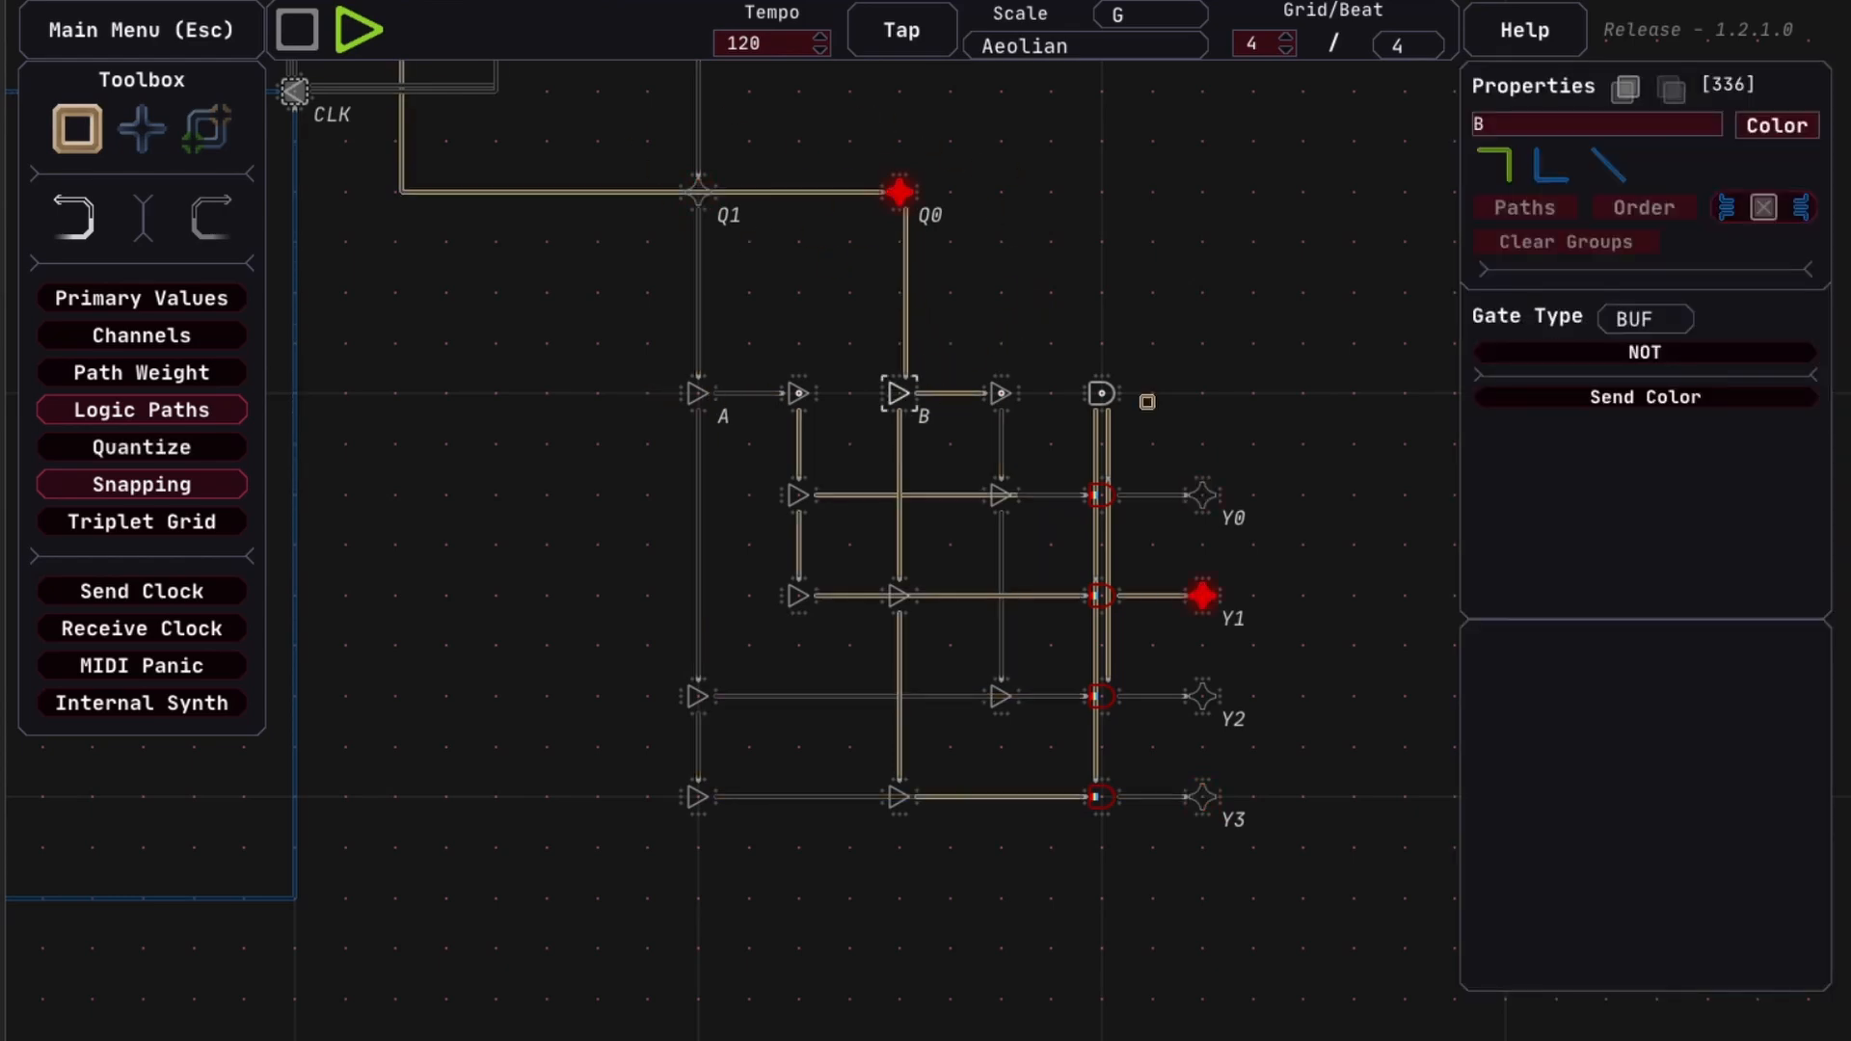
{"action": "left_click_drag", "start_coordinate": [1285, 872], "coordinate": [1180, 443]}
{"action": "left_click", "coordinate": [1326, 434]}
Highlight output LEDs Y0, Y1, Y2 and Y3 as one group beside the empty canvas area
{"action": "scroll", "coordinate": [1595, 657], "scroll_direction": "up", "scroll_amount": 1}
{"action": "left_click_drag", "start_coordinate": [1594, 657], "coordinate": [1340, 607]}
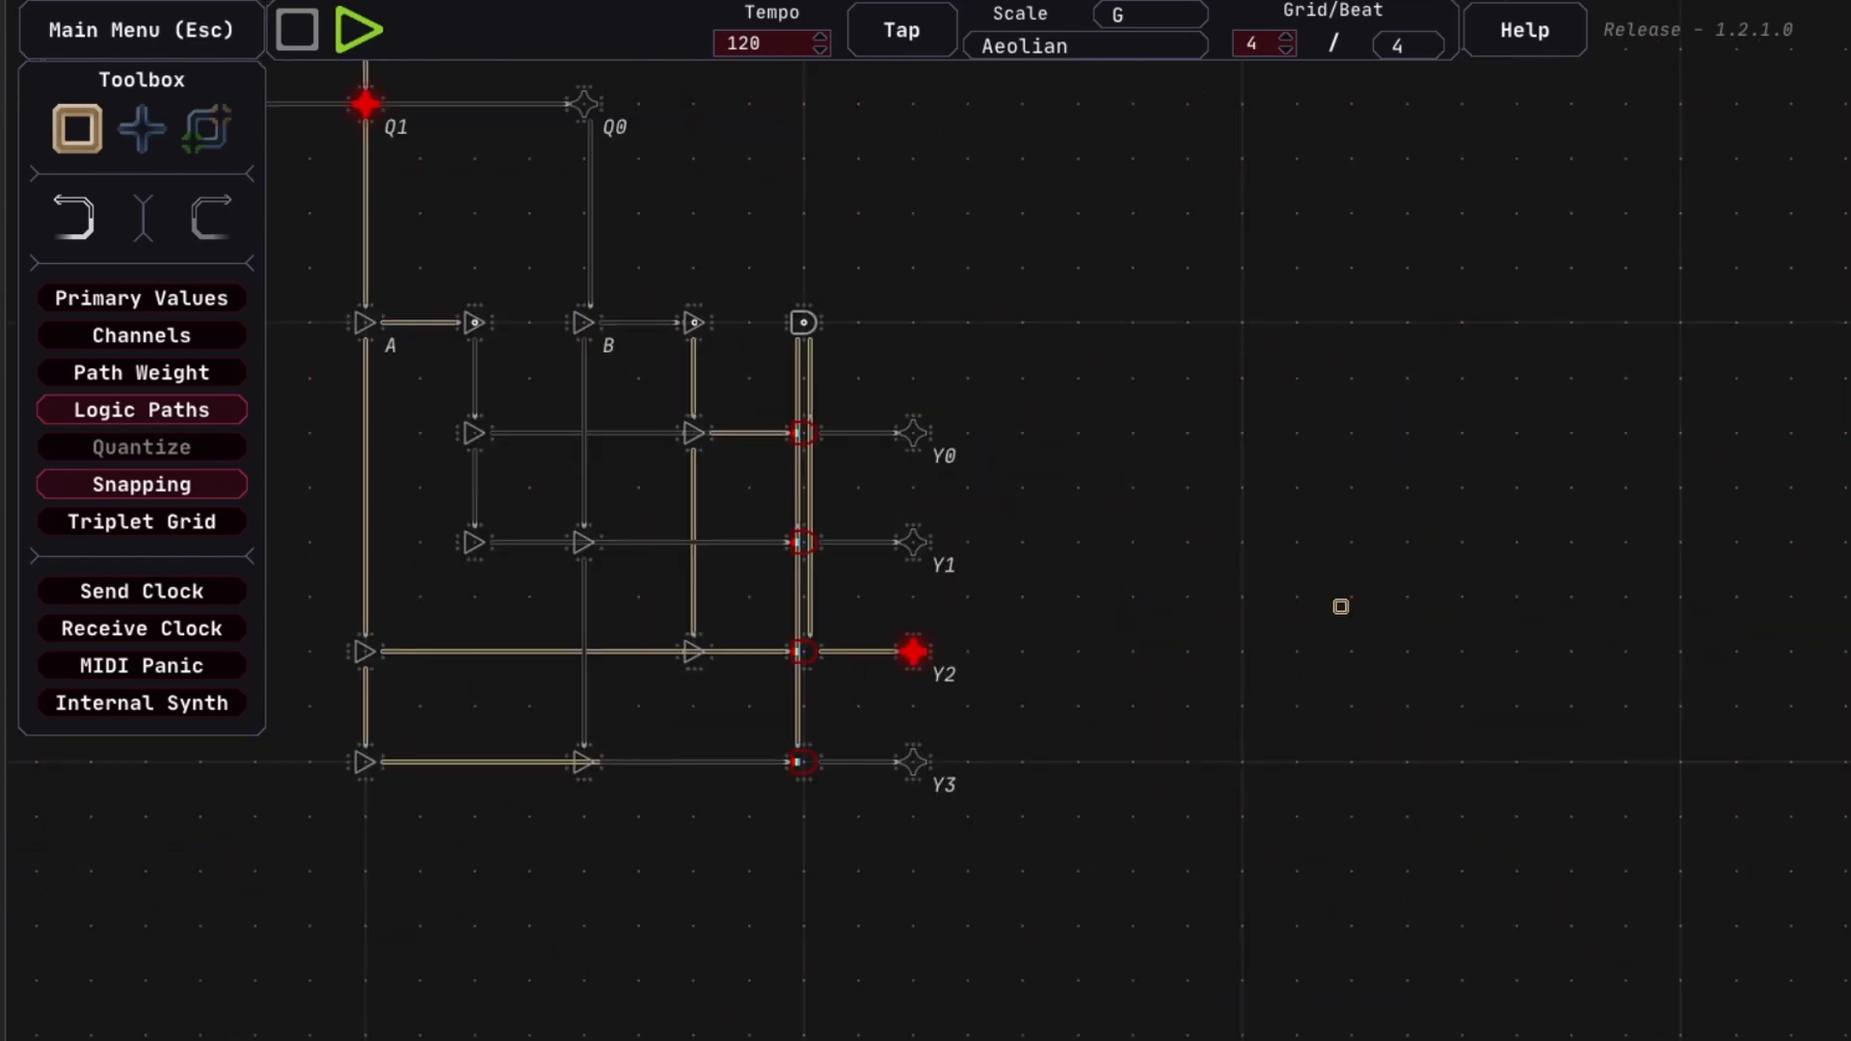
{"action": "left_click_drag", "start_coordinate": [1552, 577], "coordinate": [1017, 537]}
{"action": "scroll", "coordinate": [1013, 536], "scroll_direction": "down", "scroll_amount": 4}
{"action": "scroll", "coordinate": [1015, 570], "scroll_direction": "down", "scroll_amount": 1}
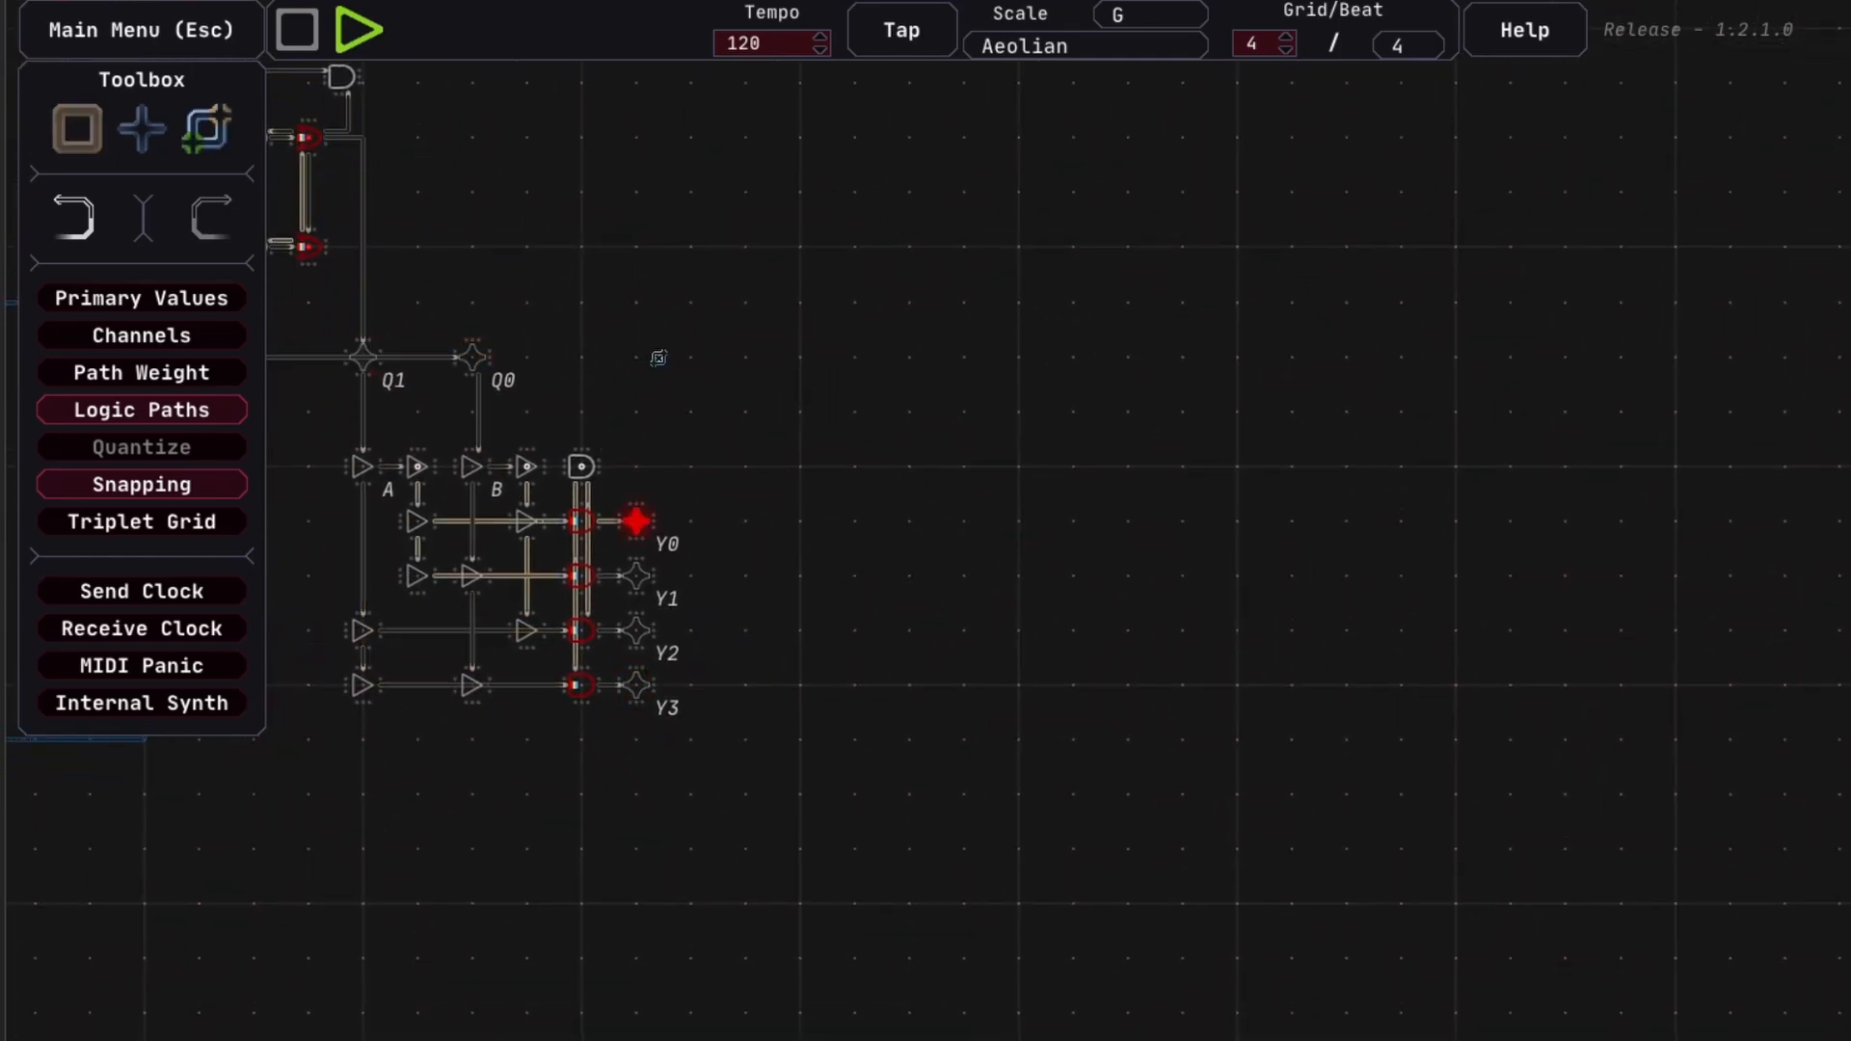
{"action": "key", "text": "1"}
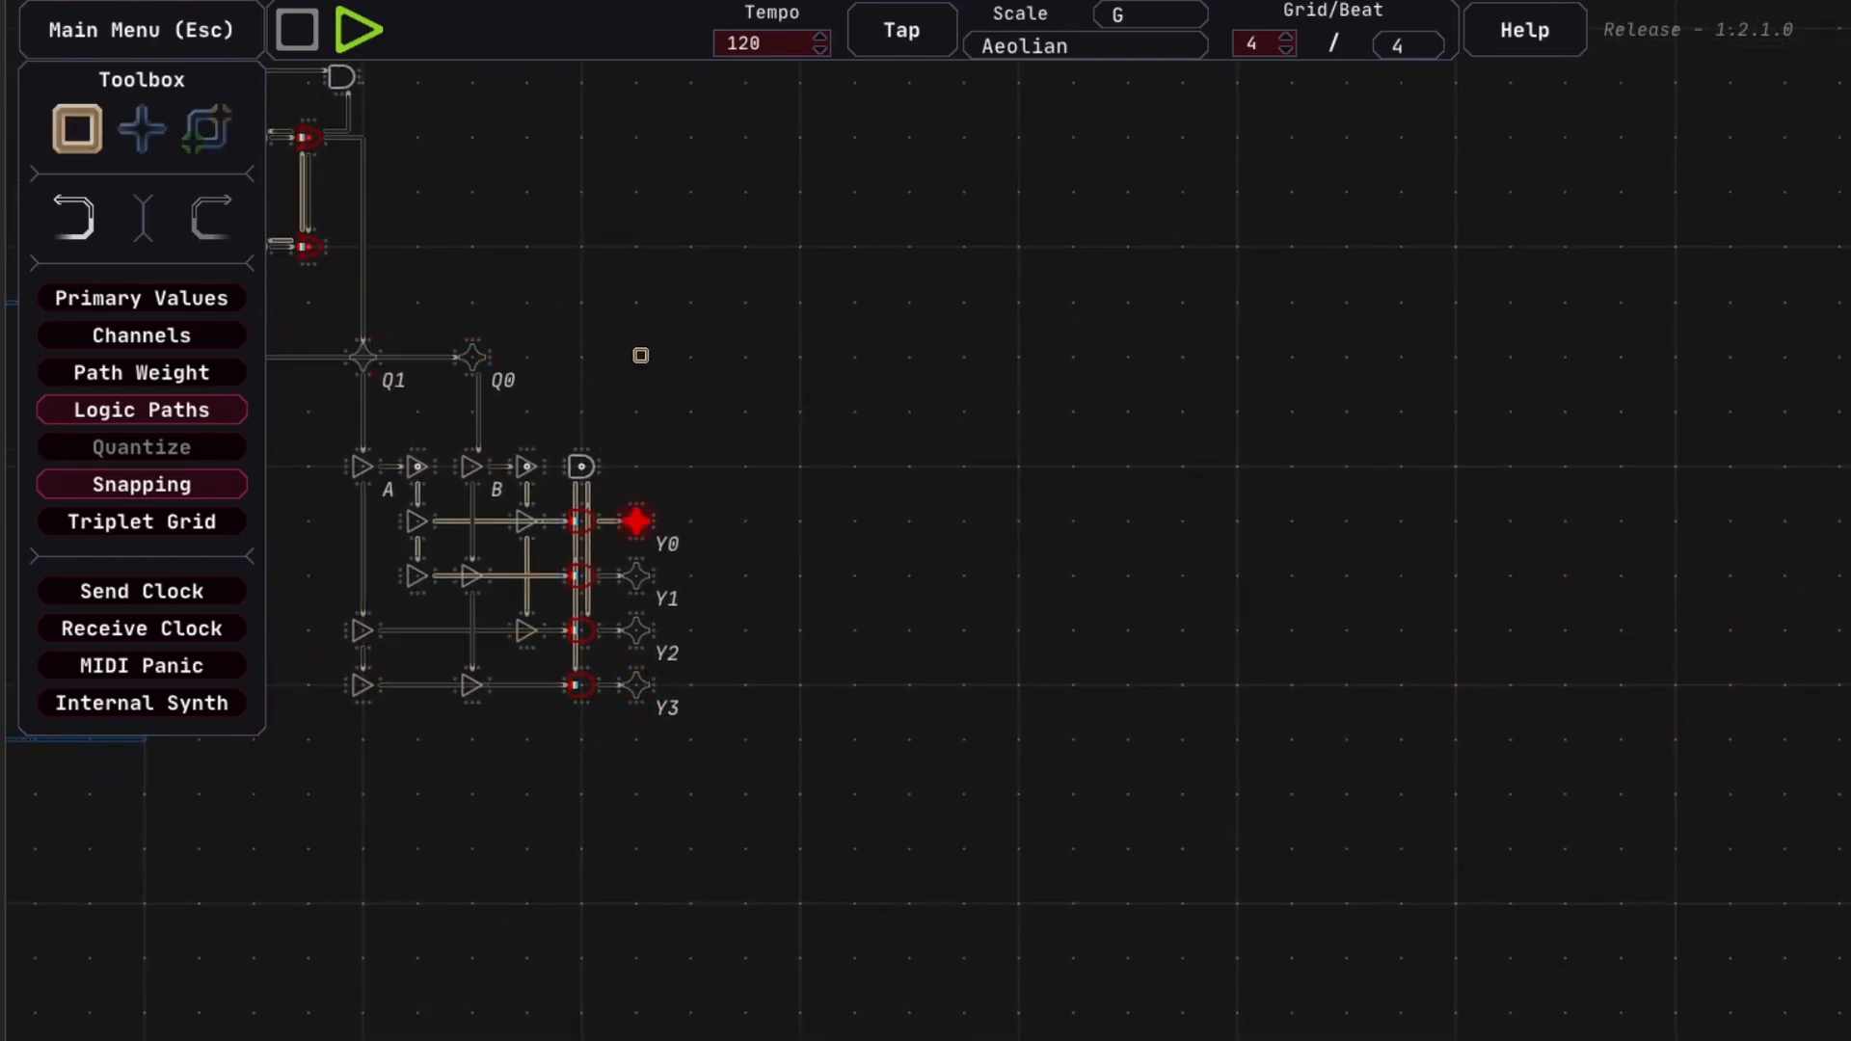
{"action": "key", "text": "2"}
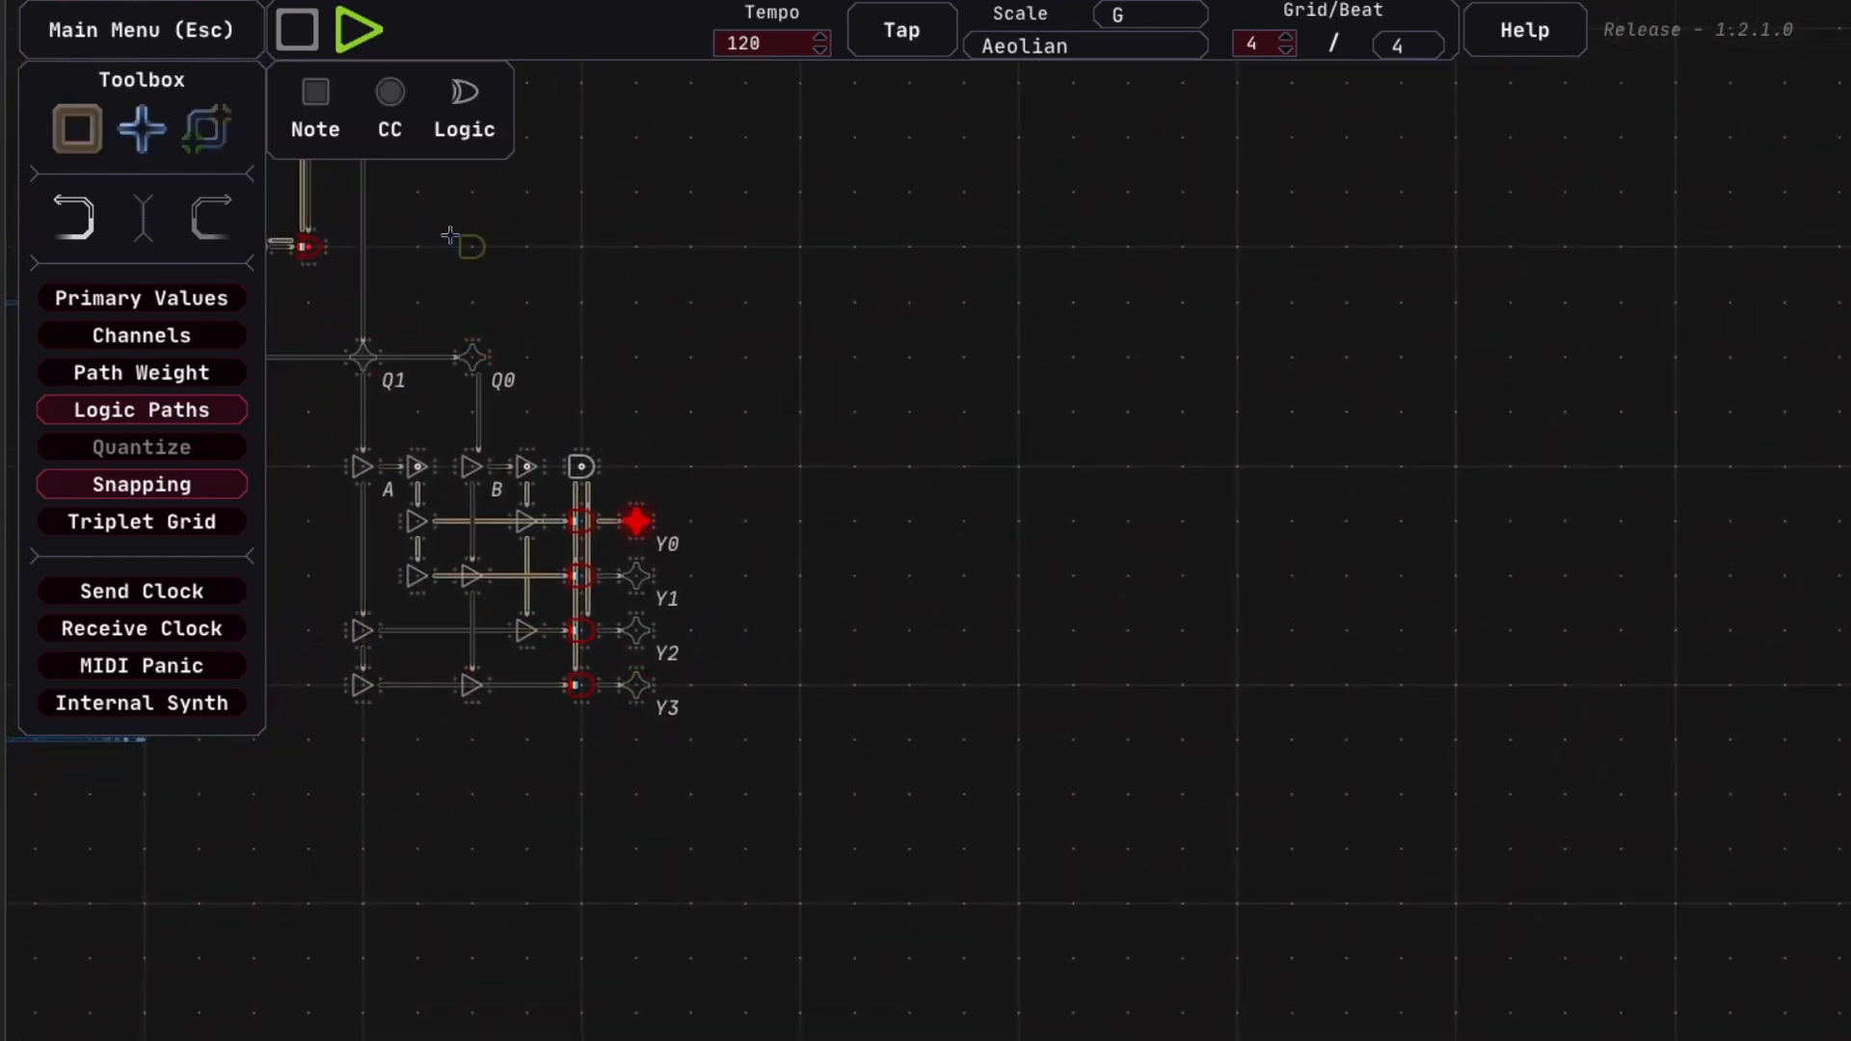
{"action": "scroll", "coordinate": [1101, 505], "scroll_direction": "down", "scroll_amount": 1}
{"action": "left_click_drag", "start_coordinate": [1101, 506], "coordinate": [1126, 553]}
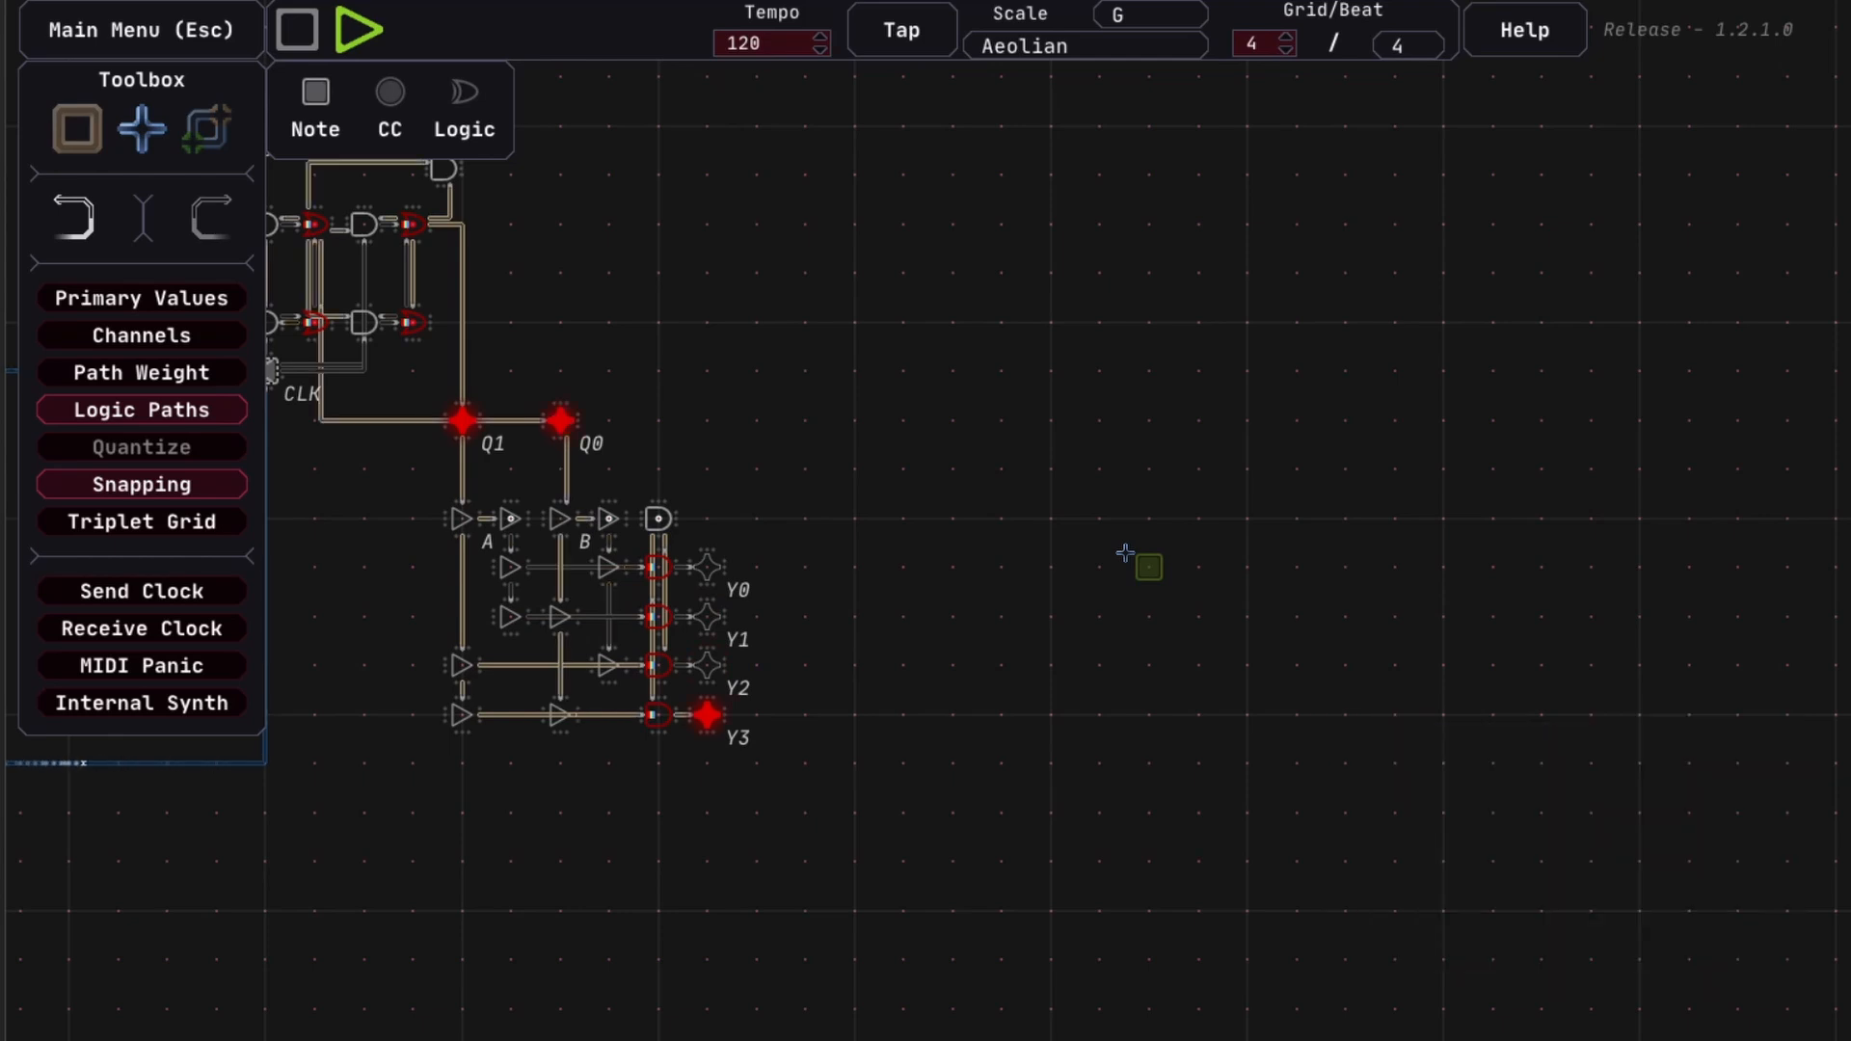
{"action": "key", "text": "1"}
{"action": "left_click_drag", "start_coordinate": [868, 798], "coordinate": [721, 515]}
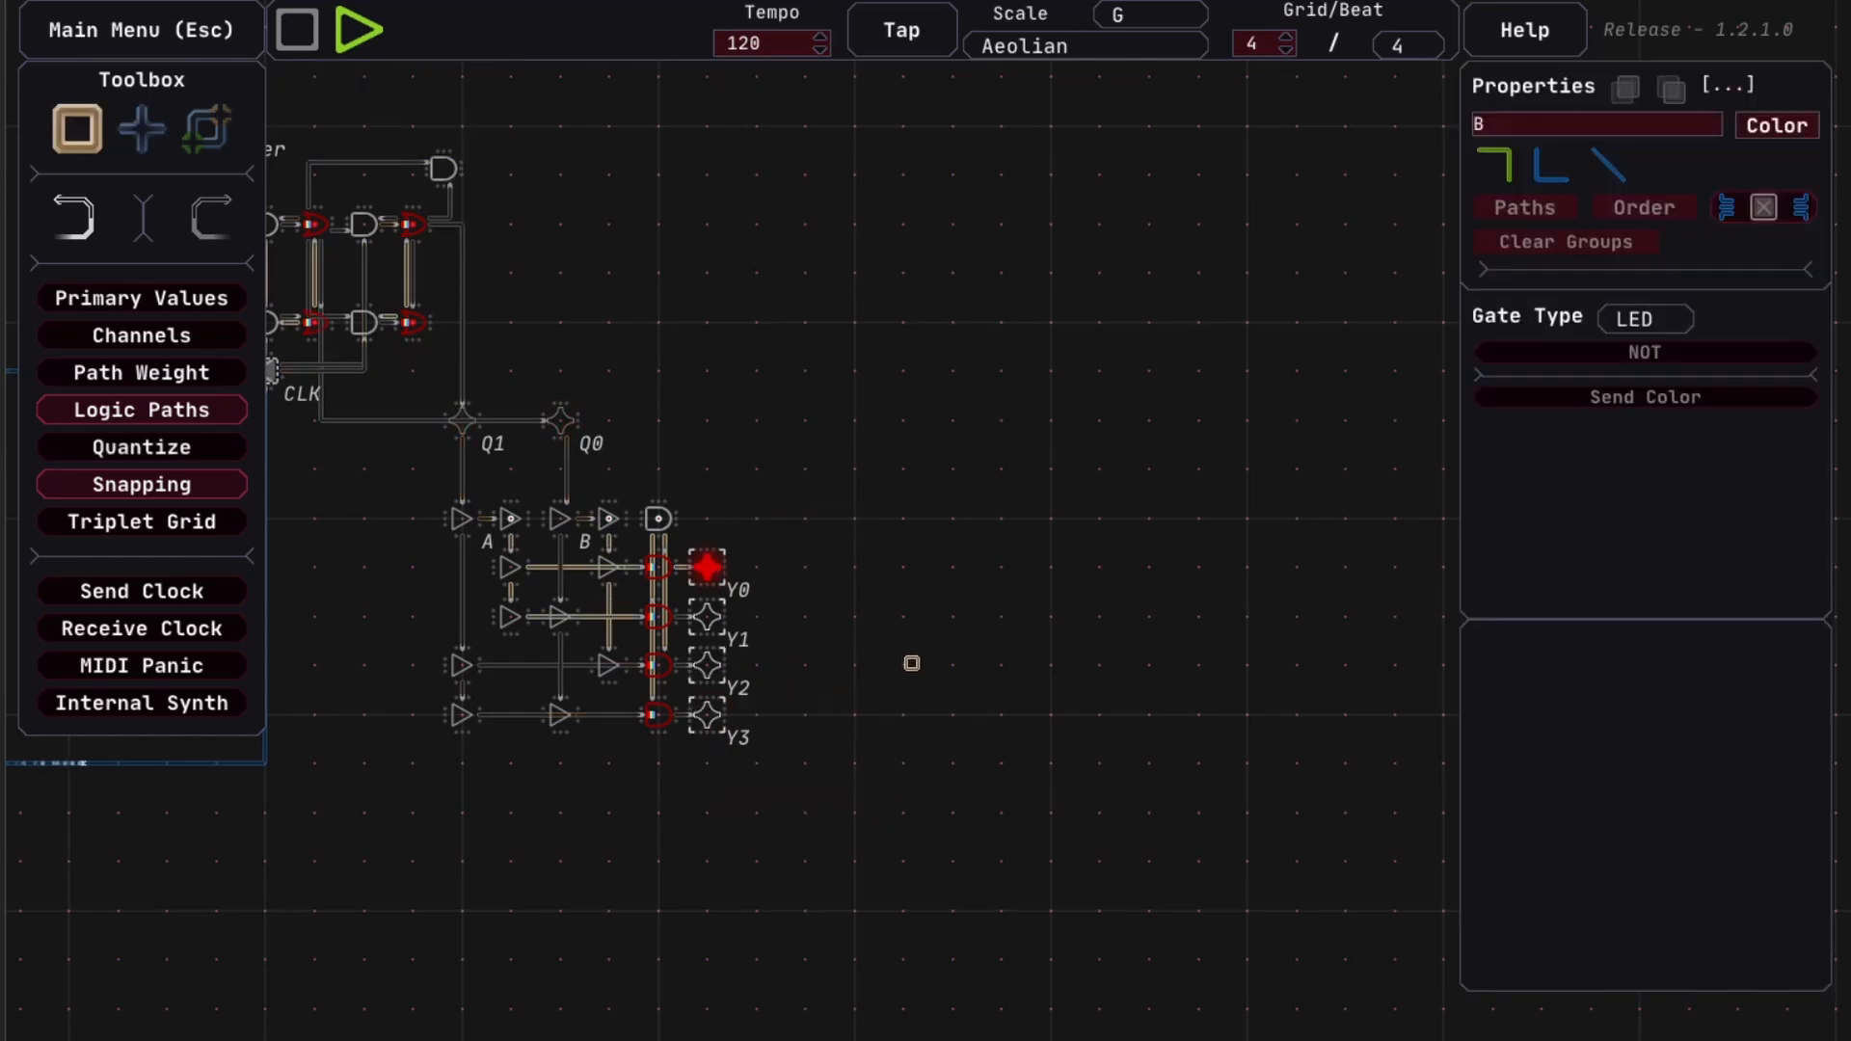
{"action": "left_click", "coordinate": [909, 662]}
Place six note points in two columns of three, two grid steps apart, in the empty area beyond the demultiplexer
{"action": "key", "text": "2"}
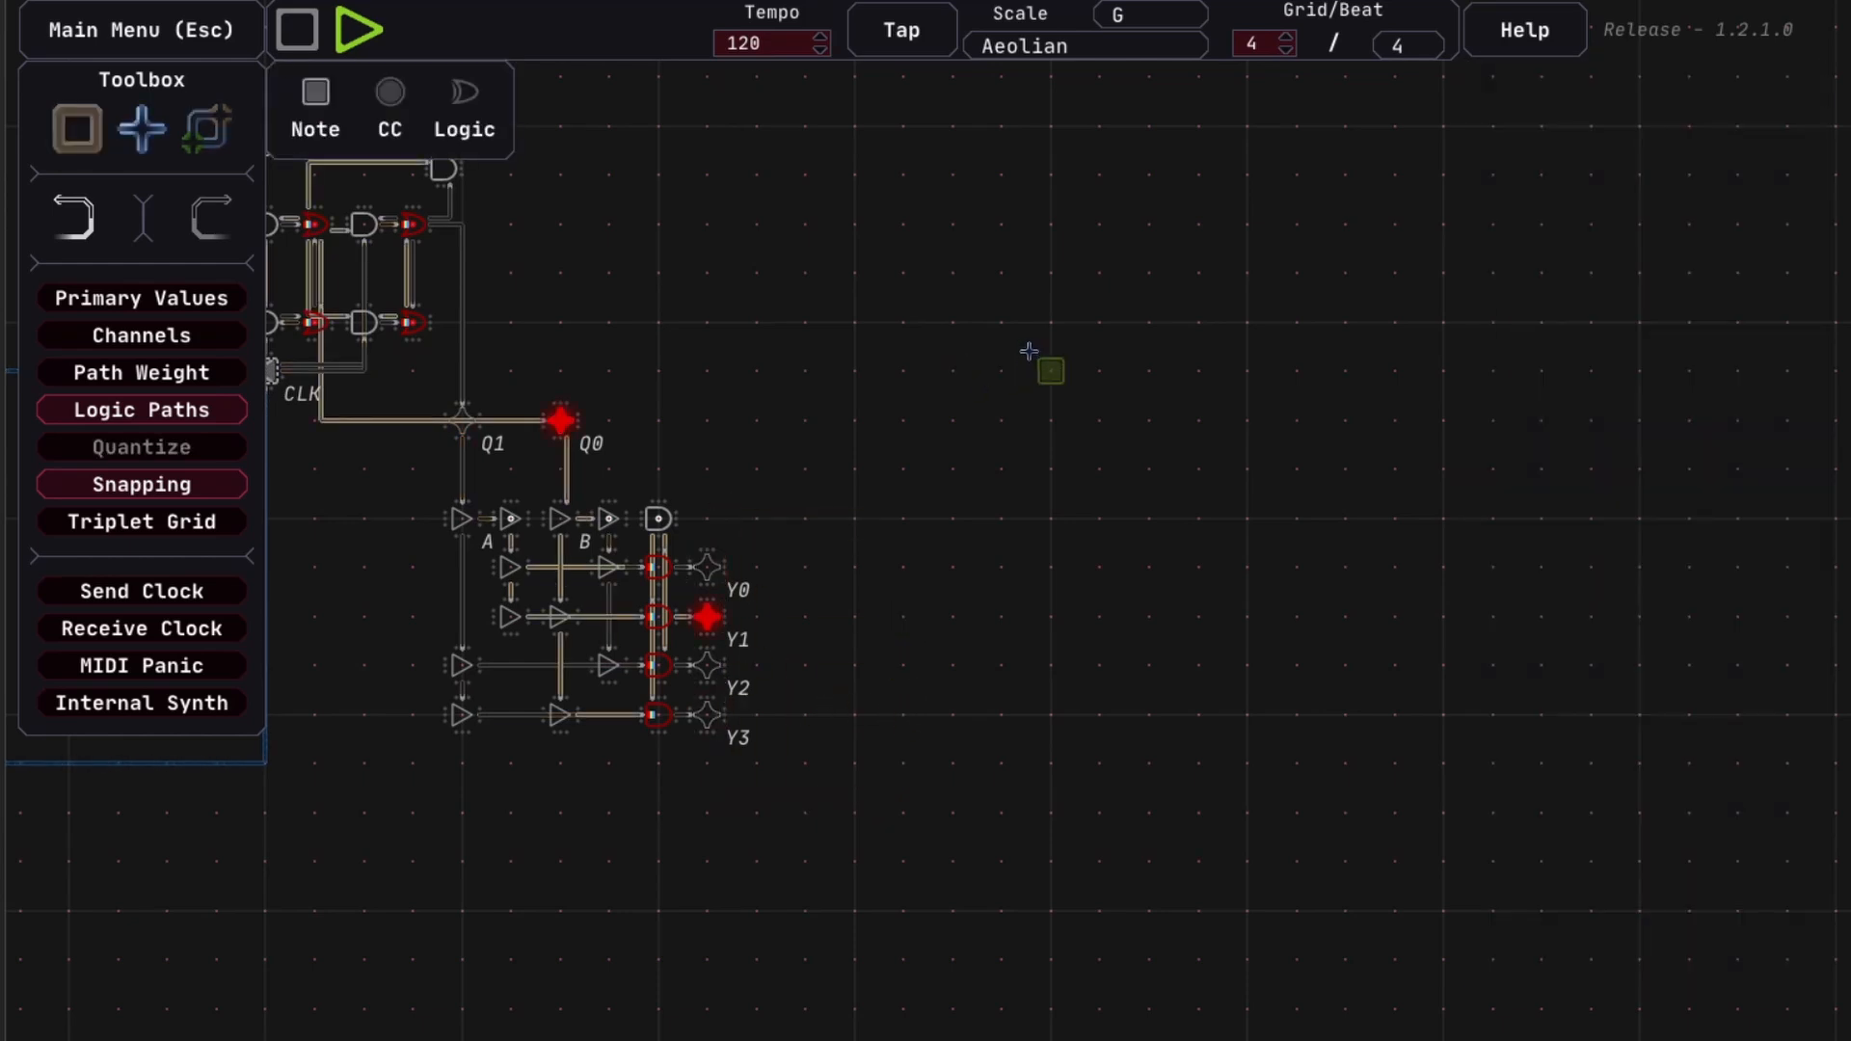
{"action": "left_click", "coordinate": [1051, 323]}
{"action": "left_click", "coordinate": [1051, 421]}
{"action": "left_click", "coordinate": [1051, 519]}
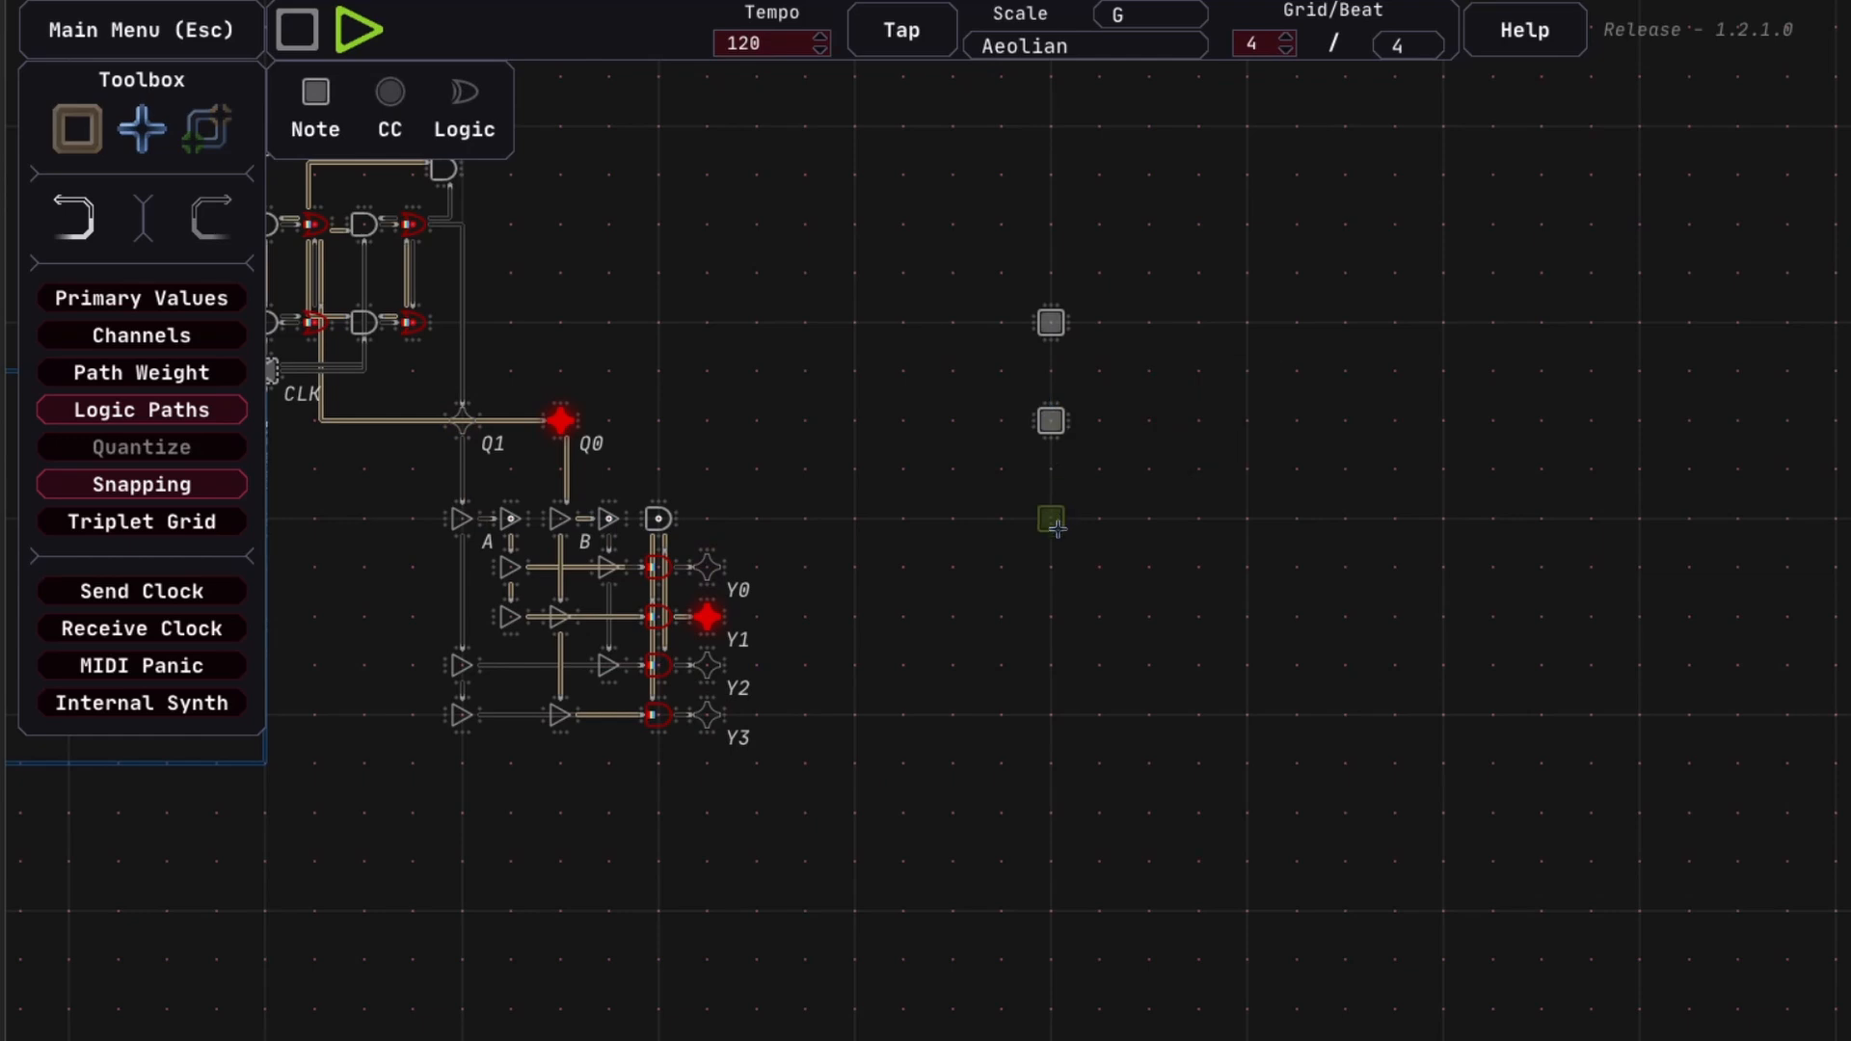
{"action": "left_click", "coordinate": [953, 519]}
{"action": "left_click", "coordinate": [953, 421]}
{"action": "left_click", "coordinate": [955, 323]}
{"action": "key", "text": "1"}
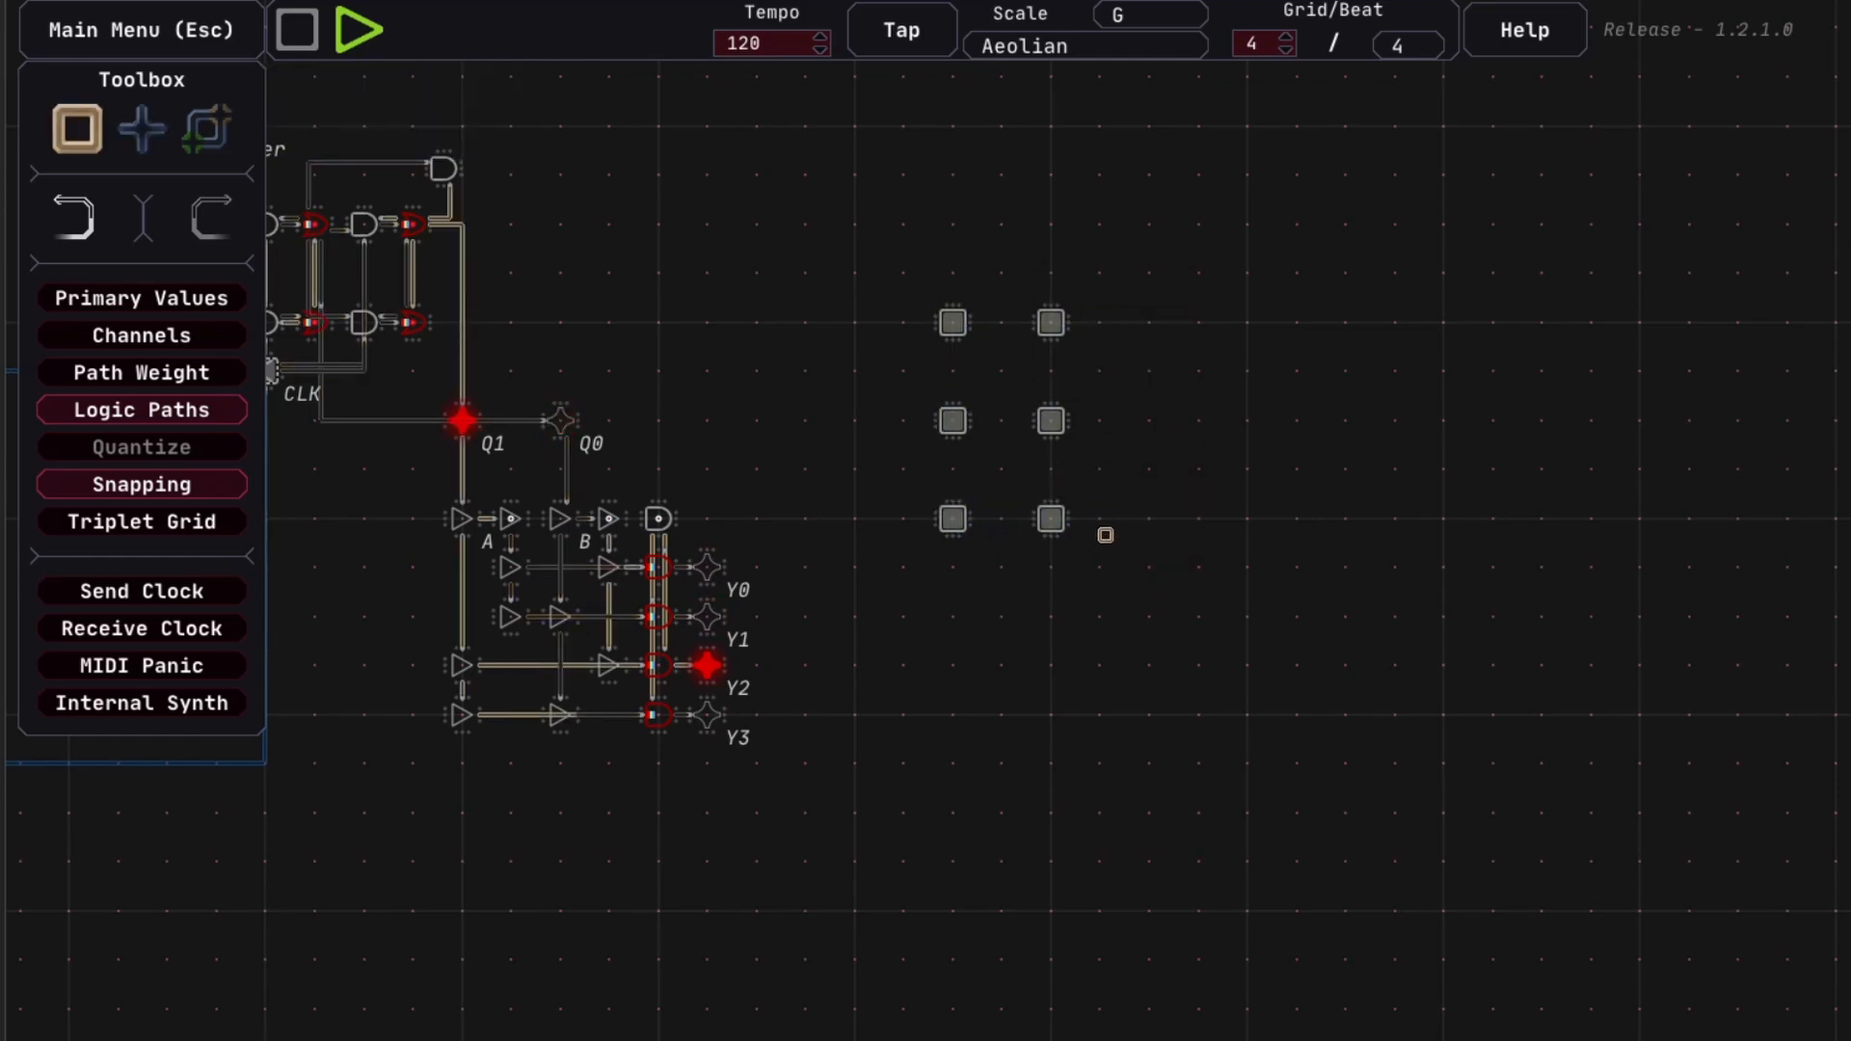
Move all six note points two grid steps right and one grid step up
{"action": "left_click_drag", "start_coordinate": [1105, 538], "coordinate": [925, 273]}
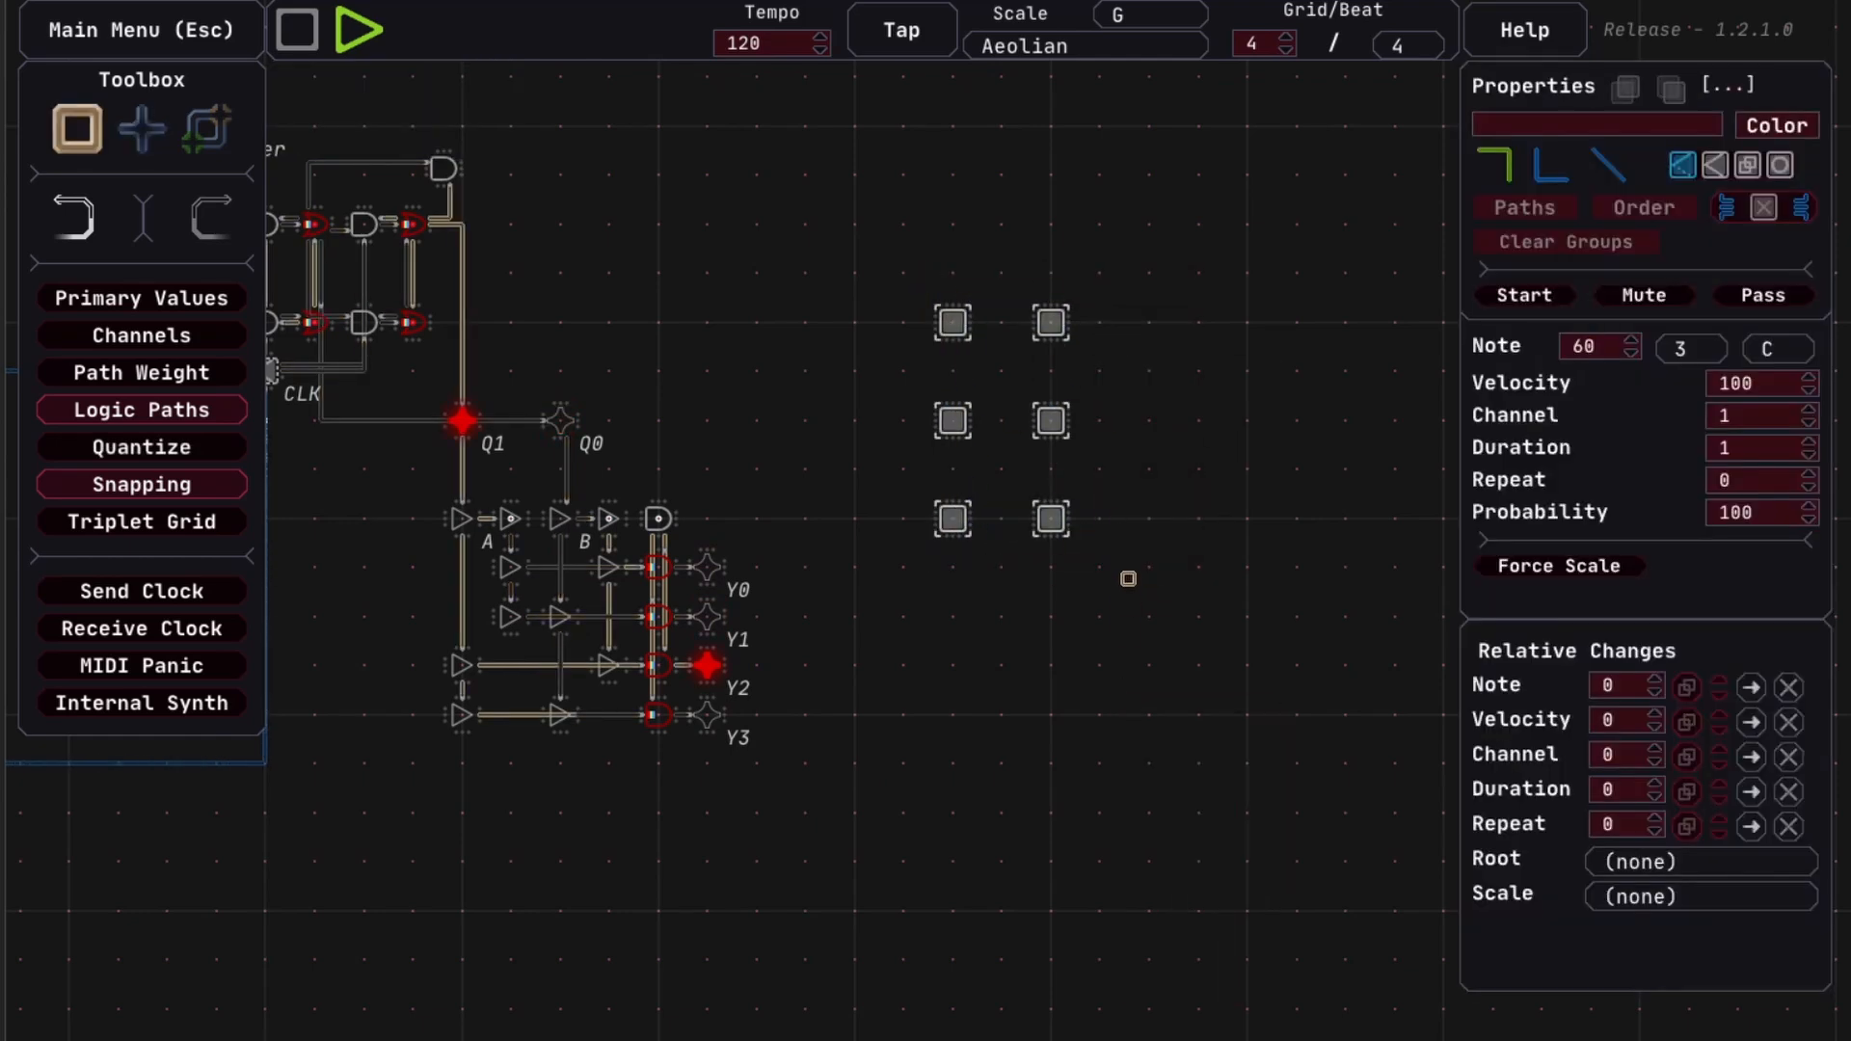
{"action": "left_click_drag", "start_coordinate": [1130, 583], "coordinate": [954, 324]}
{"action": "key", "text": "Right"}
{"action": "key", "text": "Right"}
{"action": "key", "text": "Up"}
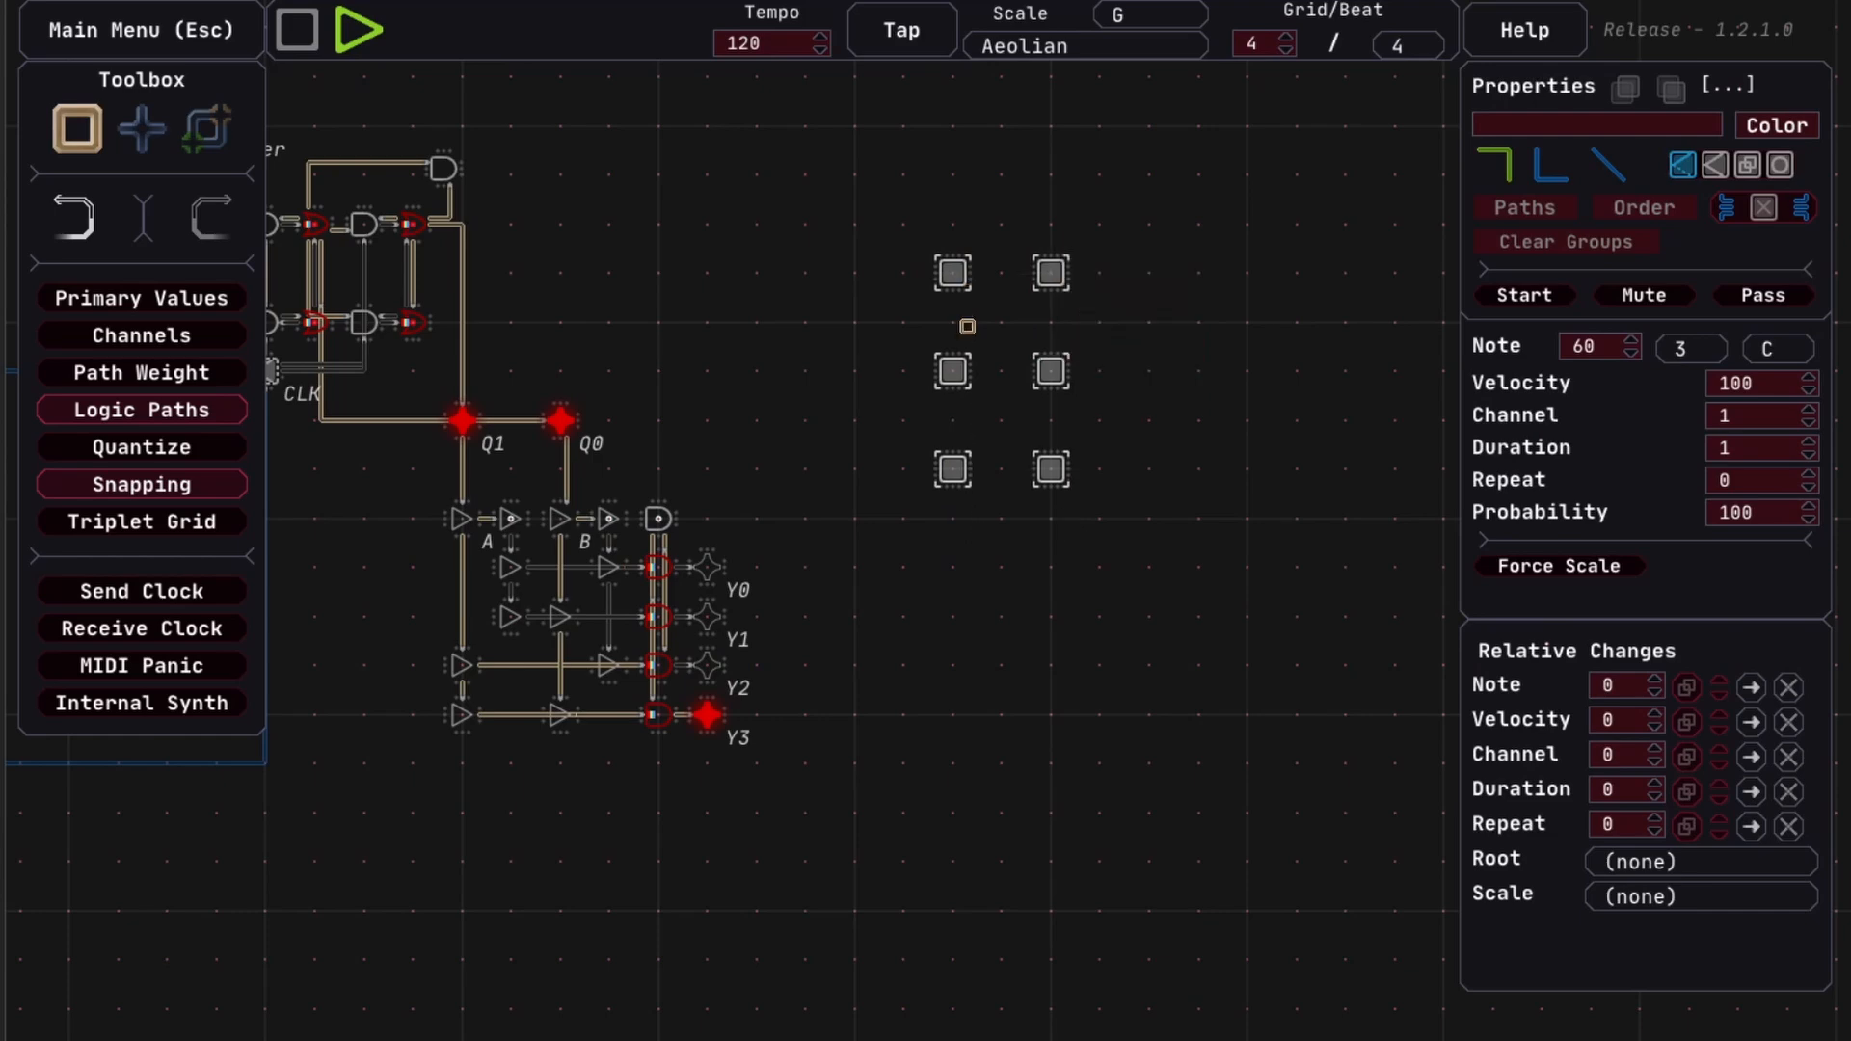
{"action": "left_click", "coordinate": [1096, 638]}
Place four note points at the corners of a square four grid steps wide, below and left of the six-note group
{"action": "key", "text": "3"}
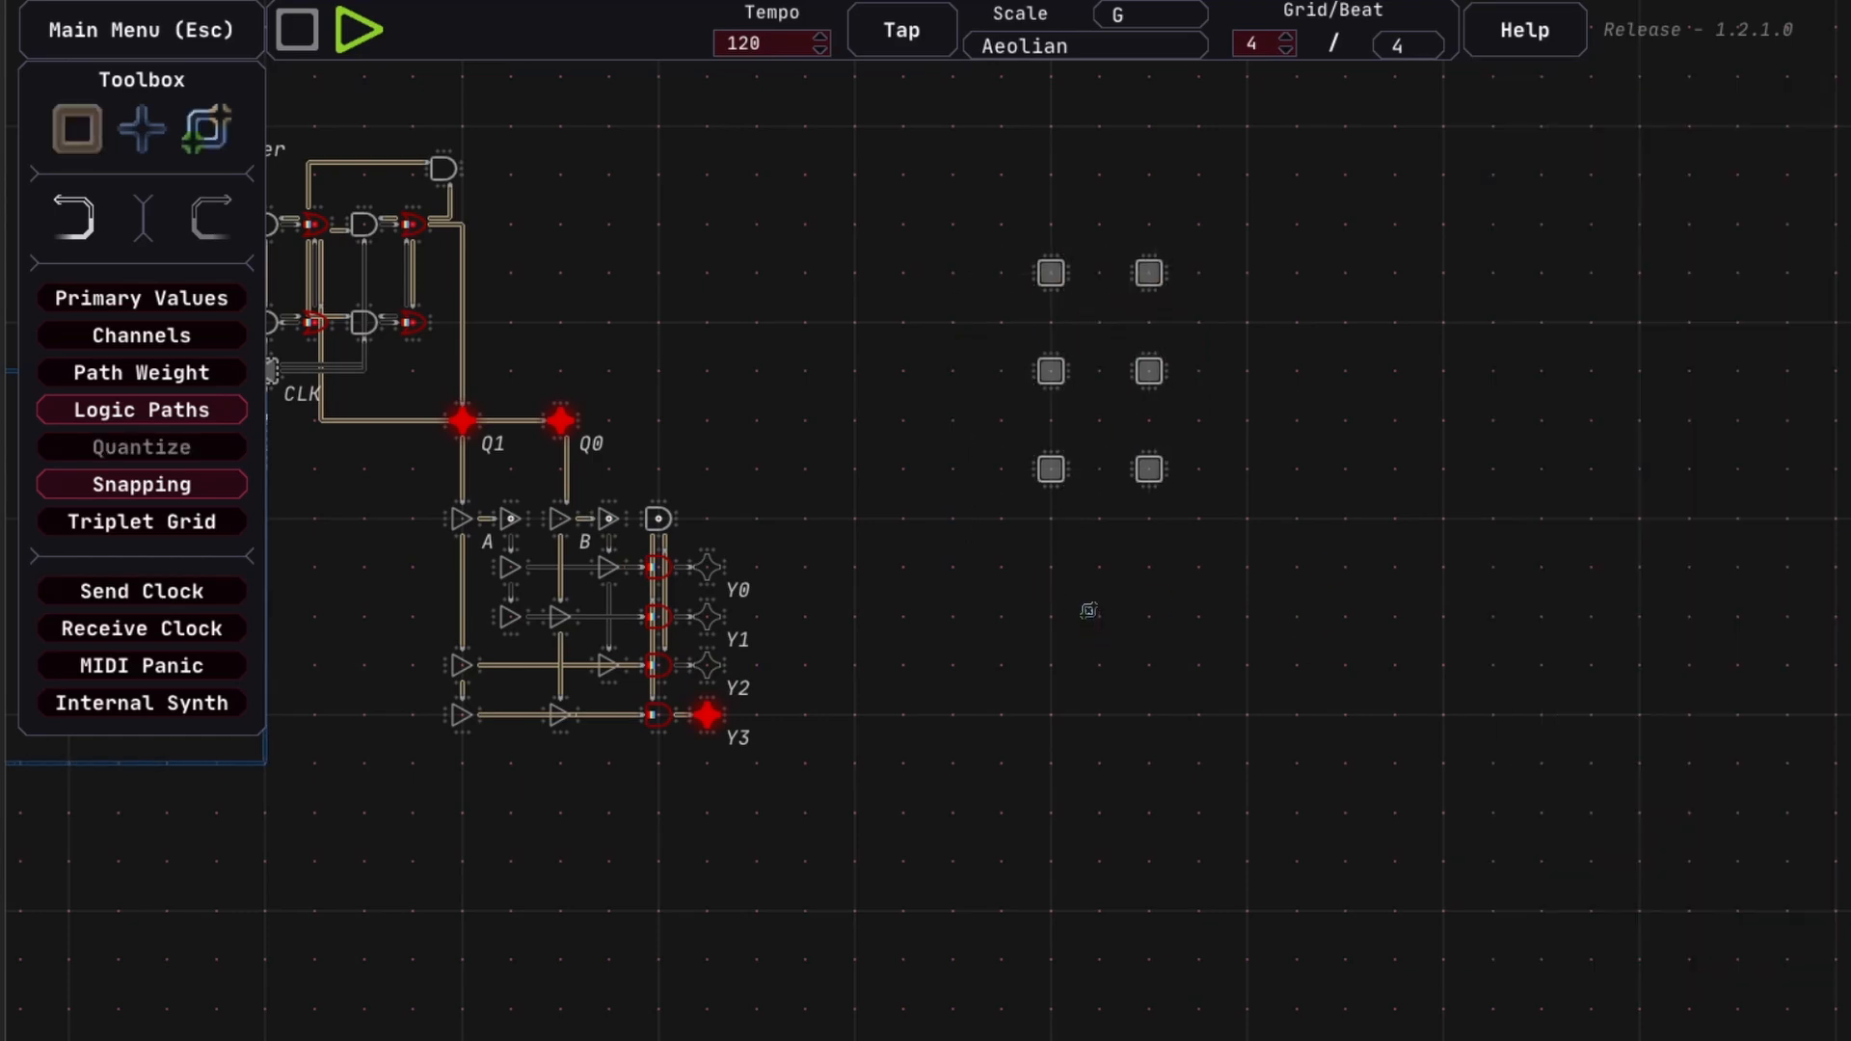
{"action": "key", "text": "2"}
{"action": "left_click", "coordinate": [1034, 529]}
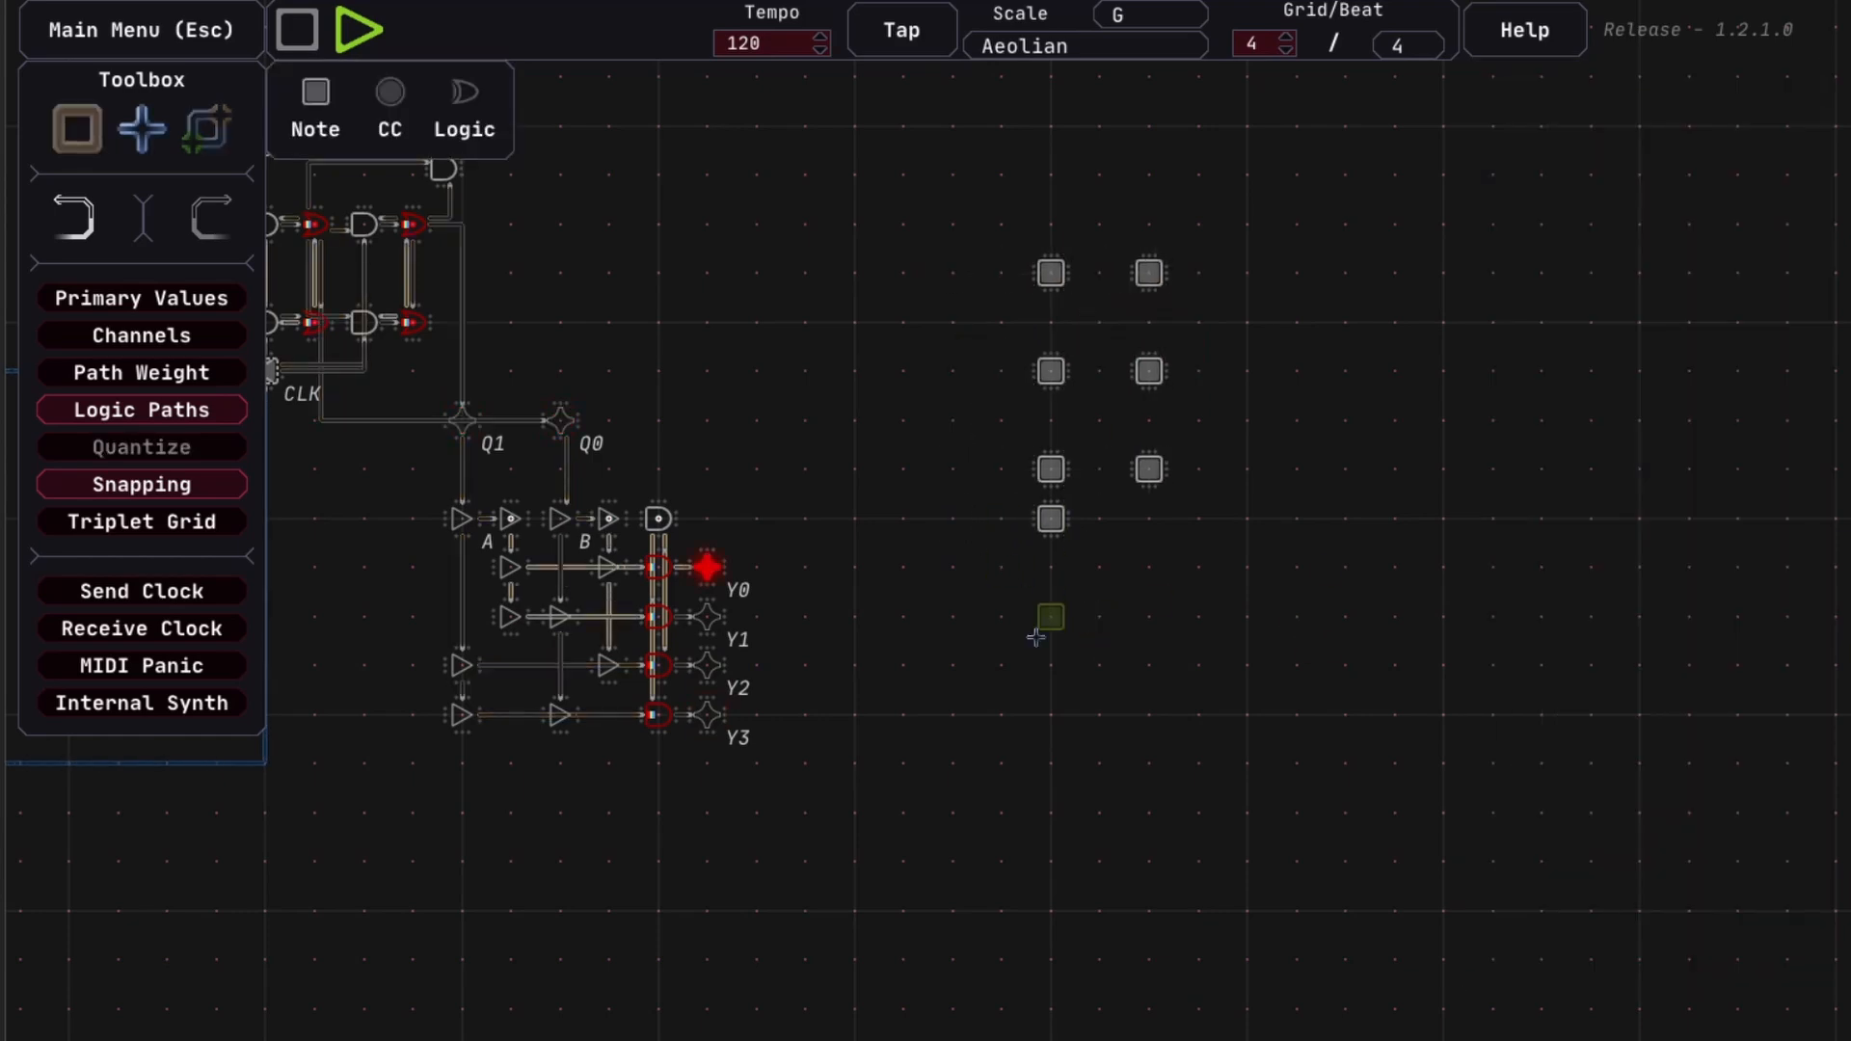
{"action": "left_click", "coordinate": [1046, 723]}
{"action": "left_click", "coordinate": [866, 723]}
{"action": "left_click", "coordinate": [867, 530]}
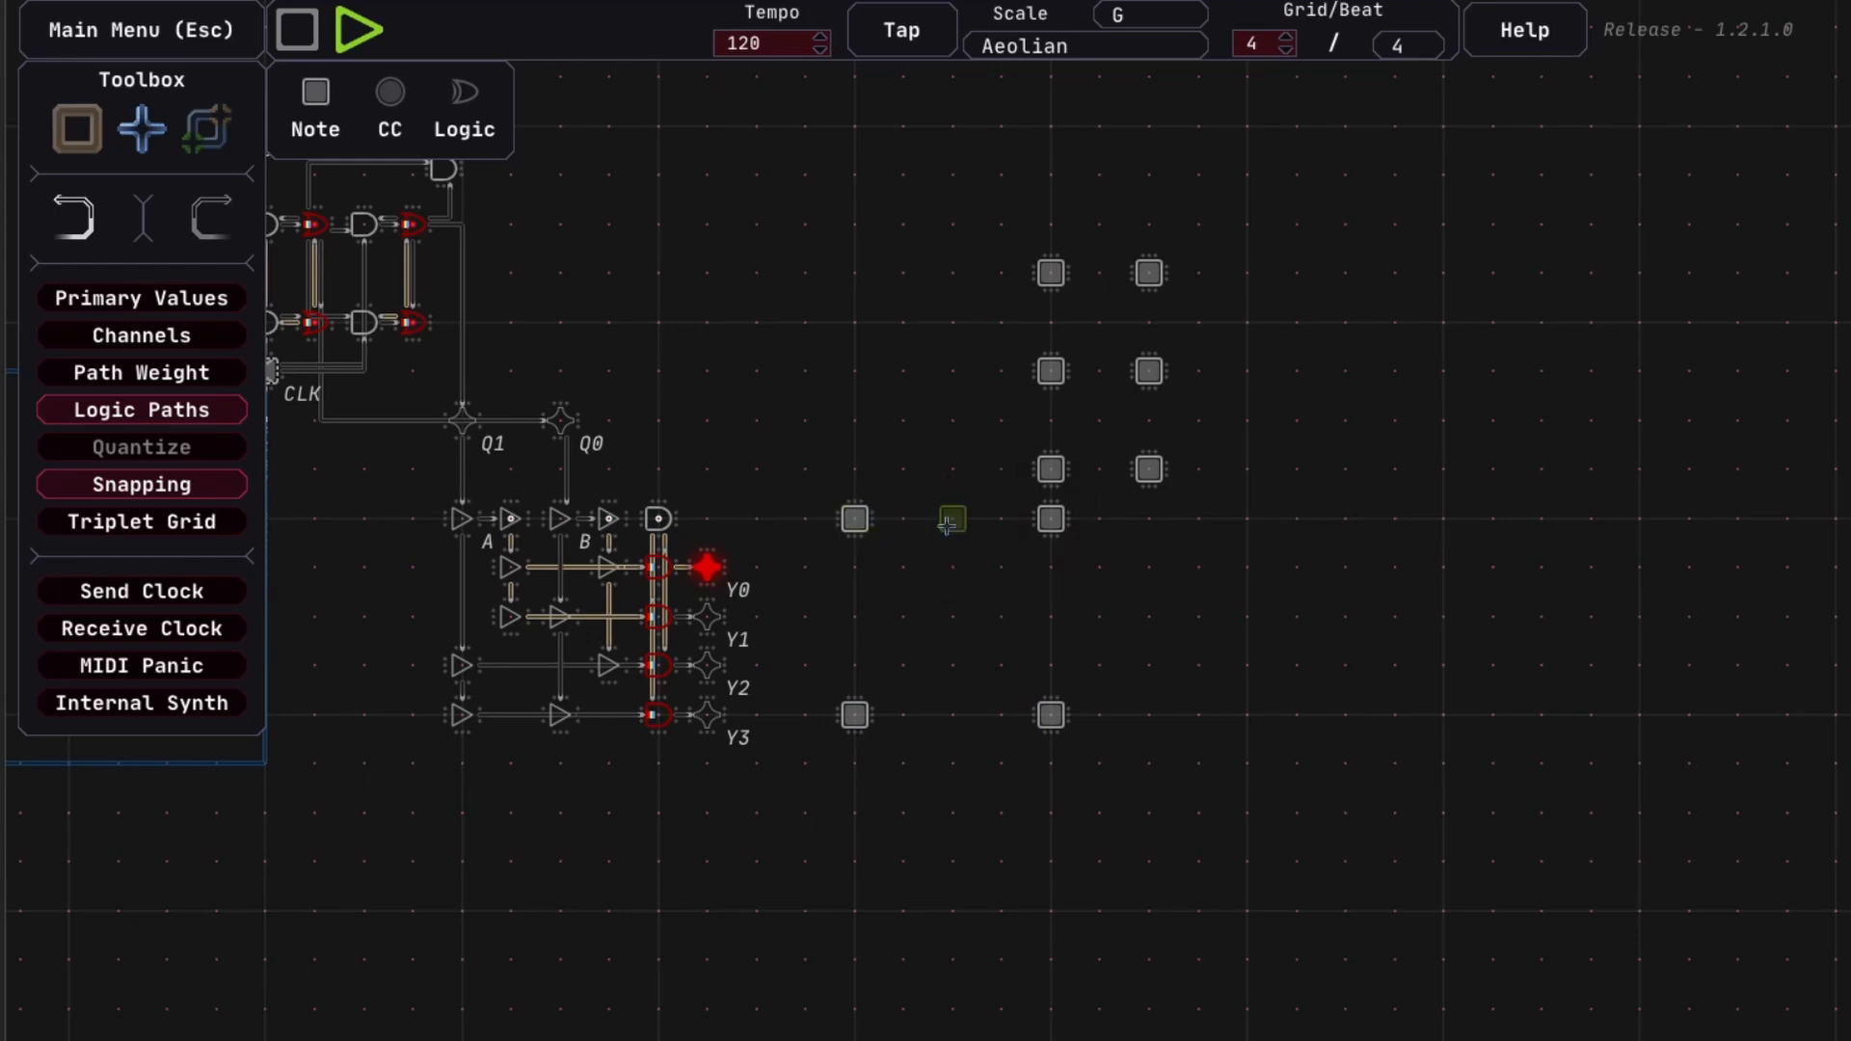
{"action": "key", "text": "1"}
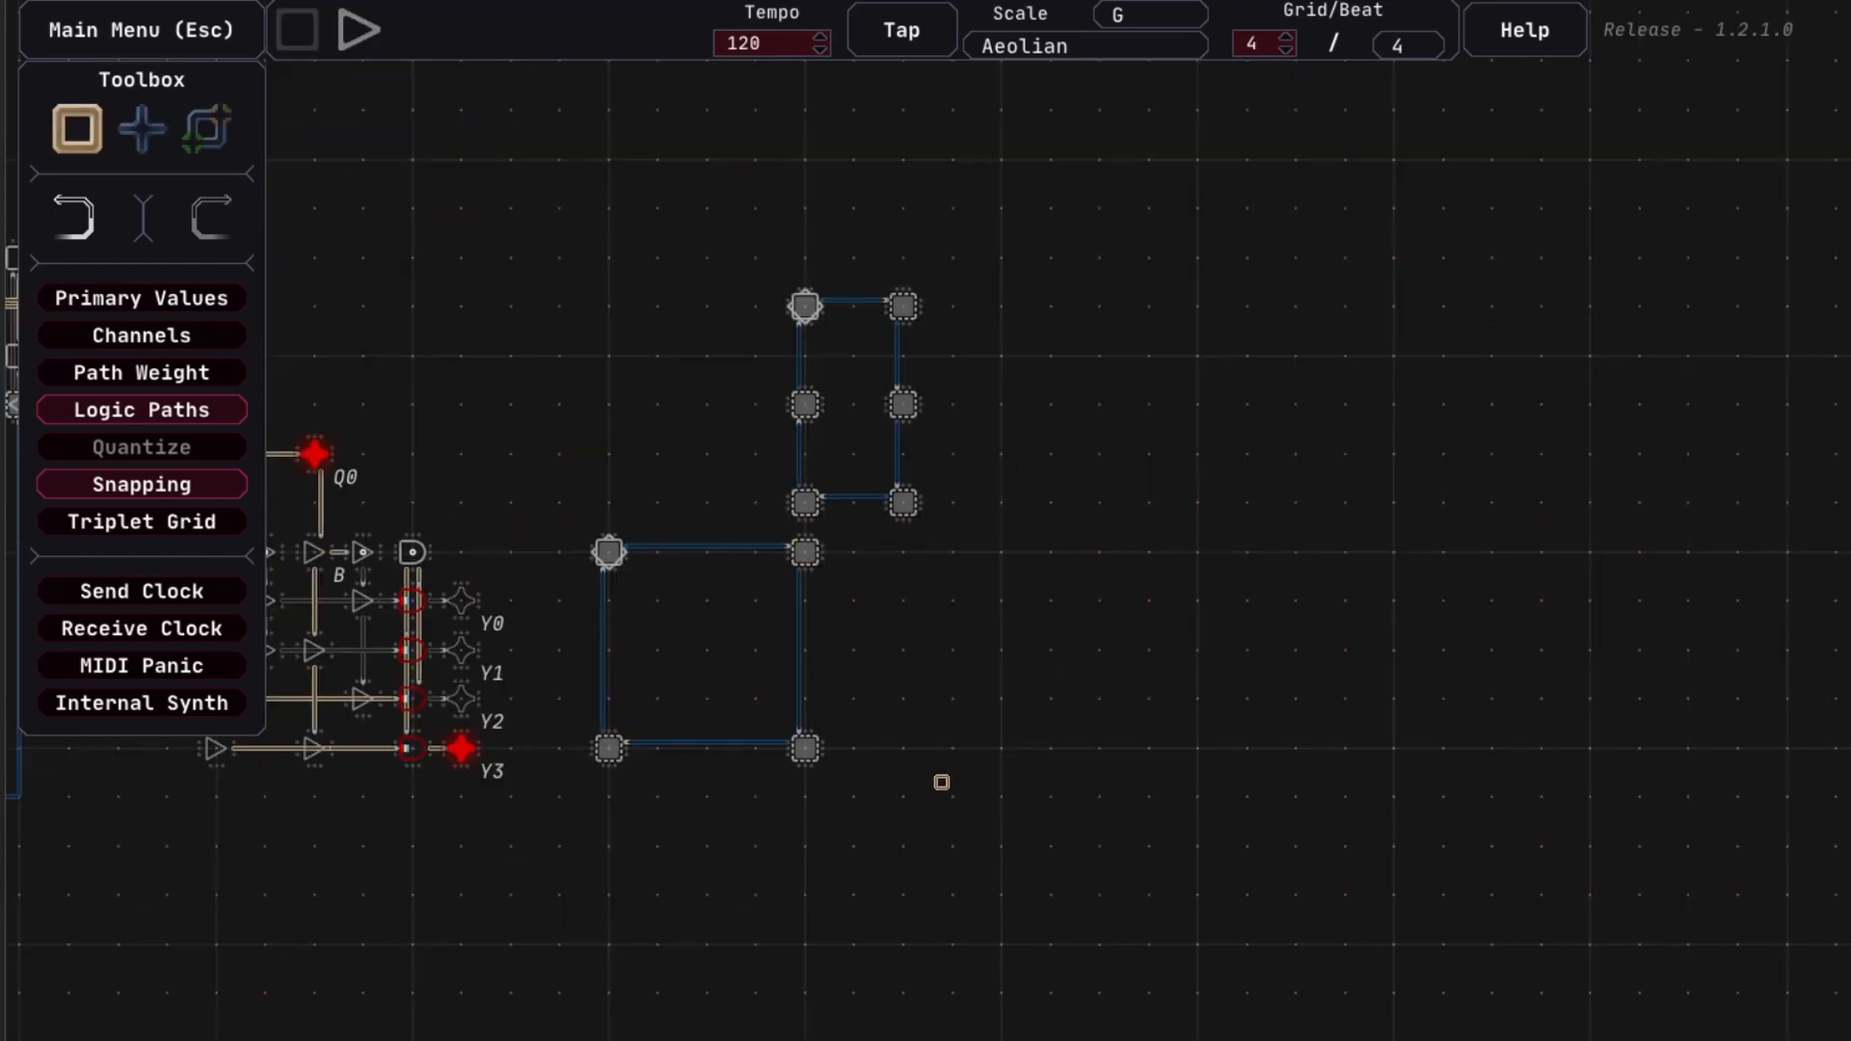
Play the patch to examine the six-note and four-note loops running together, highlighting both, and stop playback
{"action": "key", "text": "space"}
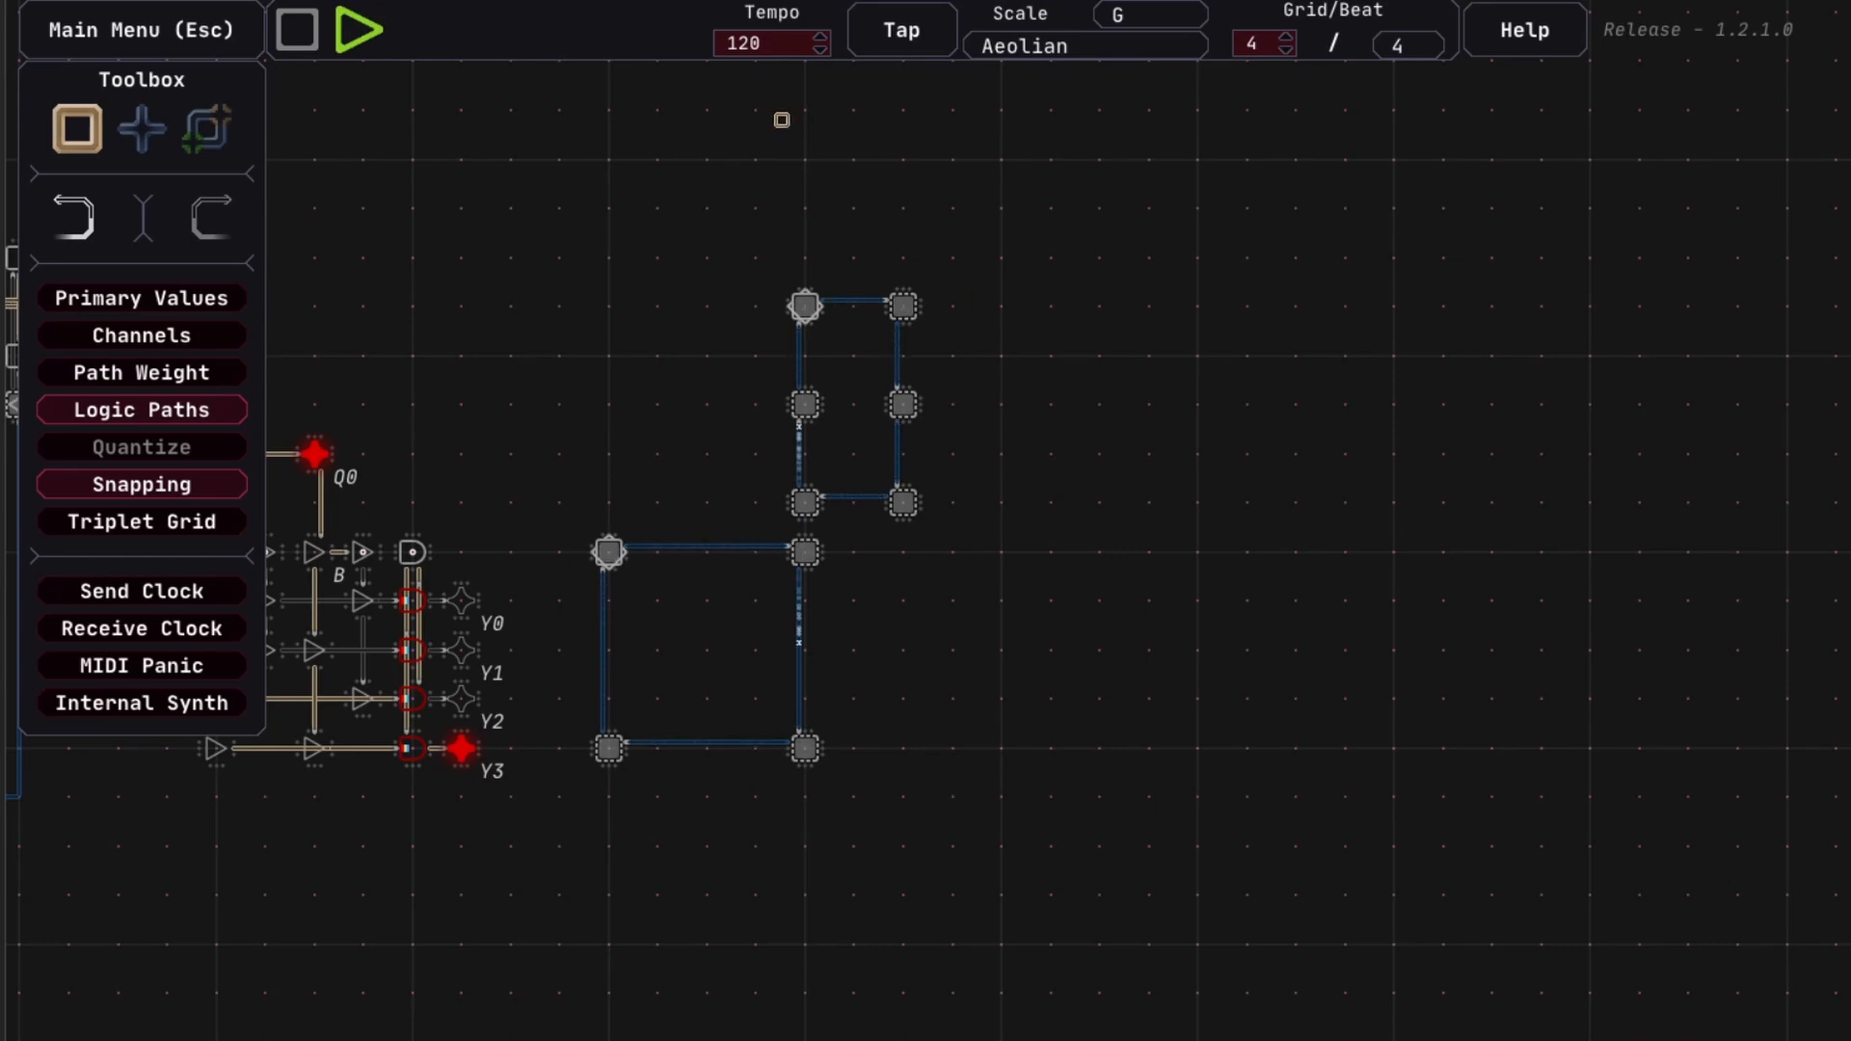
{"action": "left_click_drag", "start_coordinate": [570, 286], "coordinate": [940, 848]}
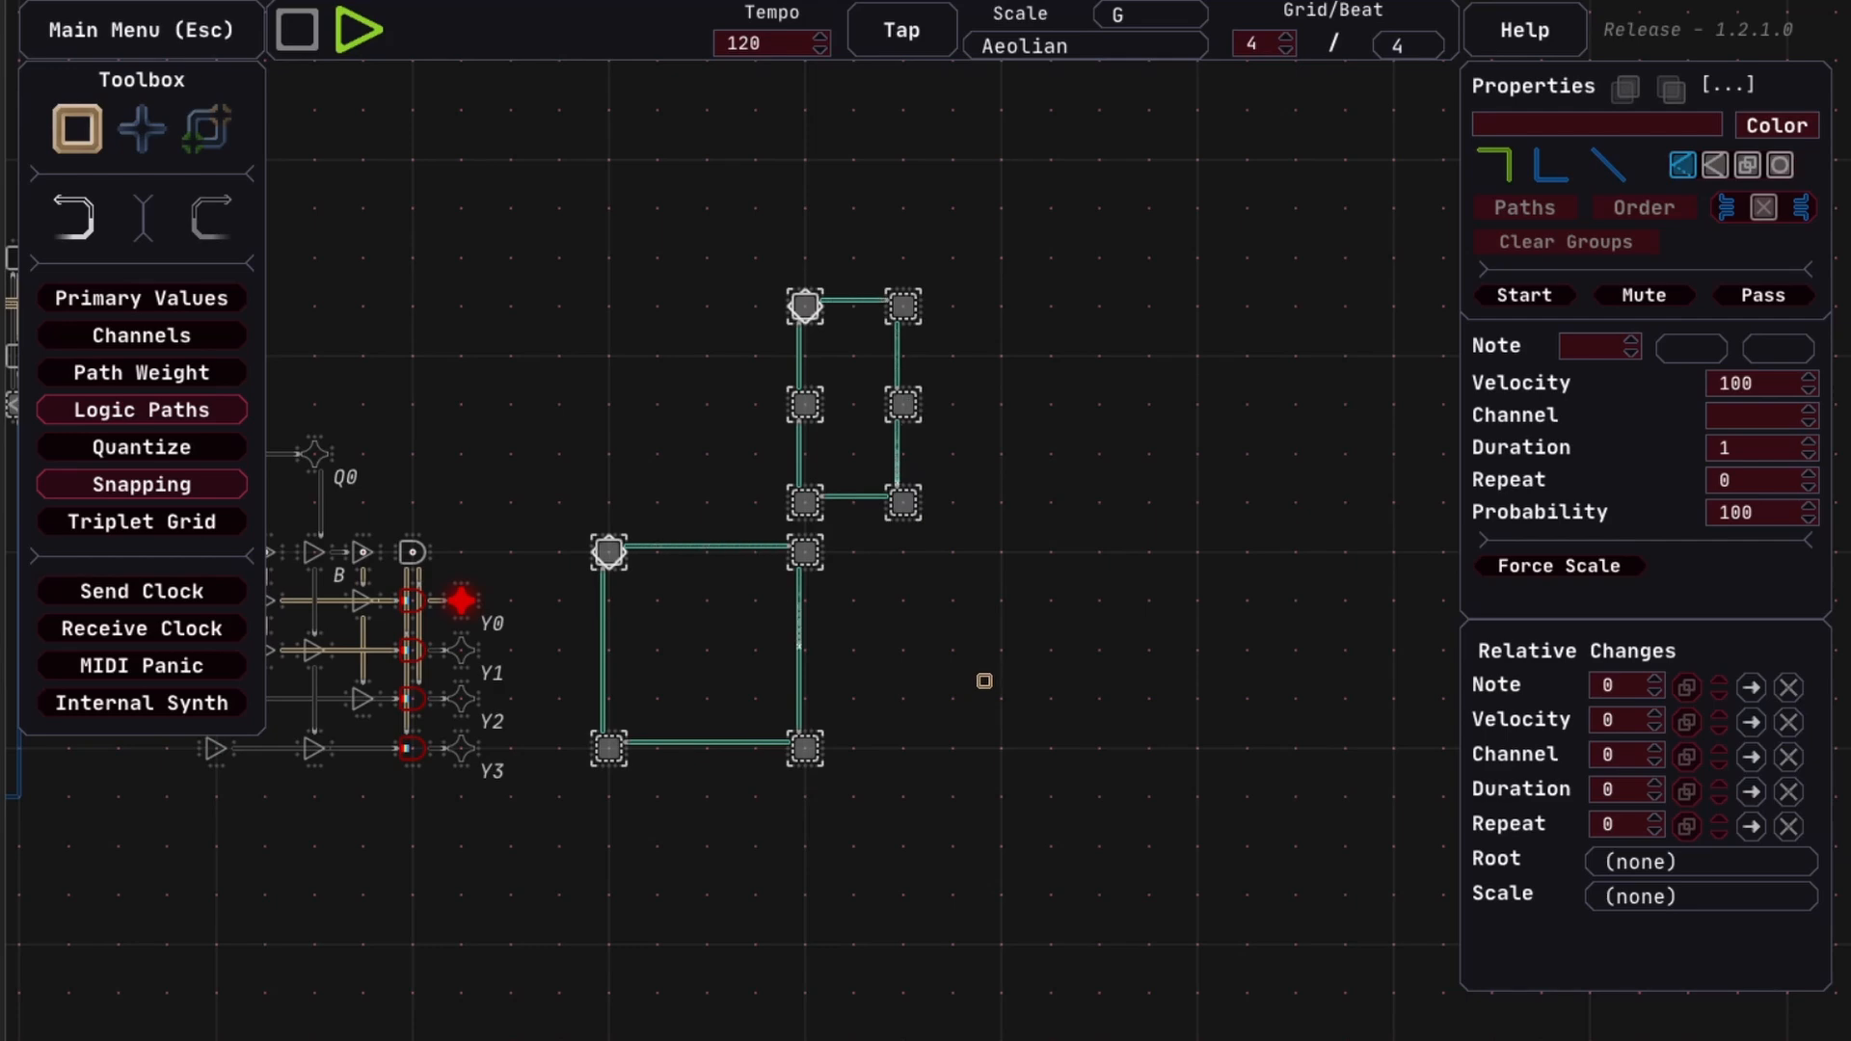
{"action": "left_click", "coordinate": [964, 707]}
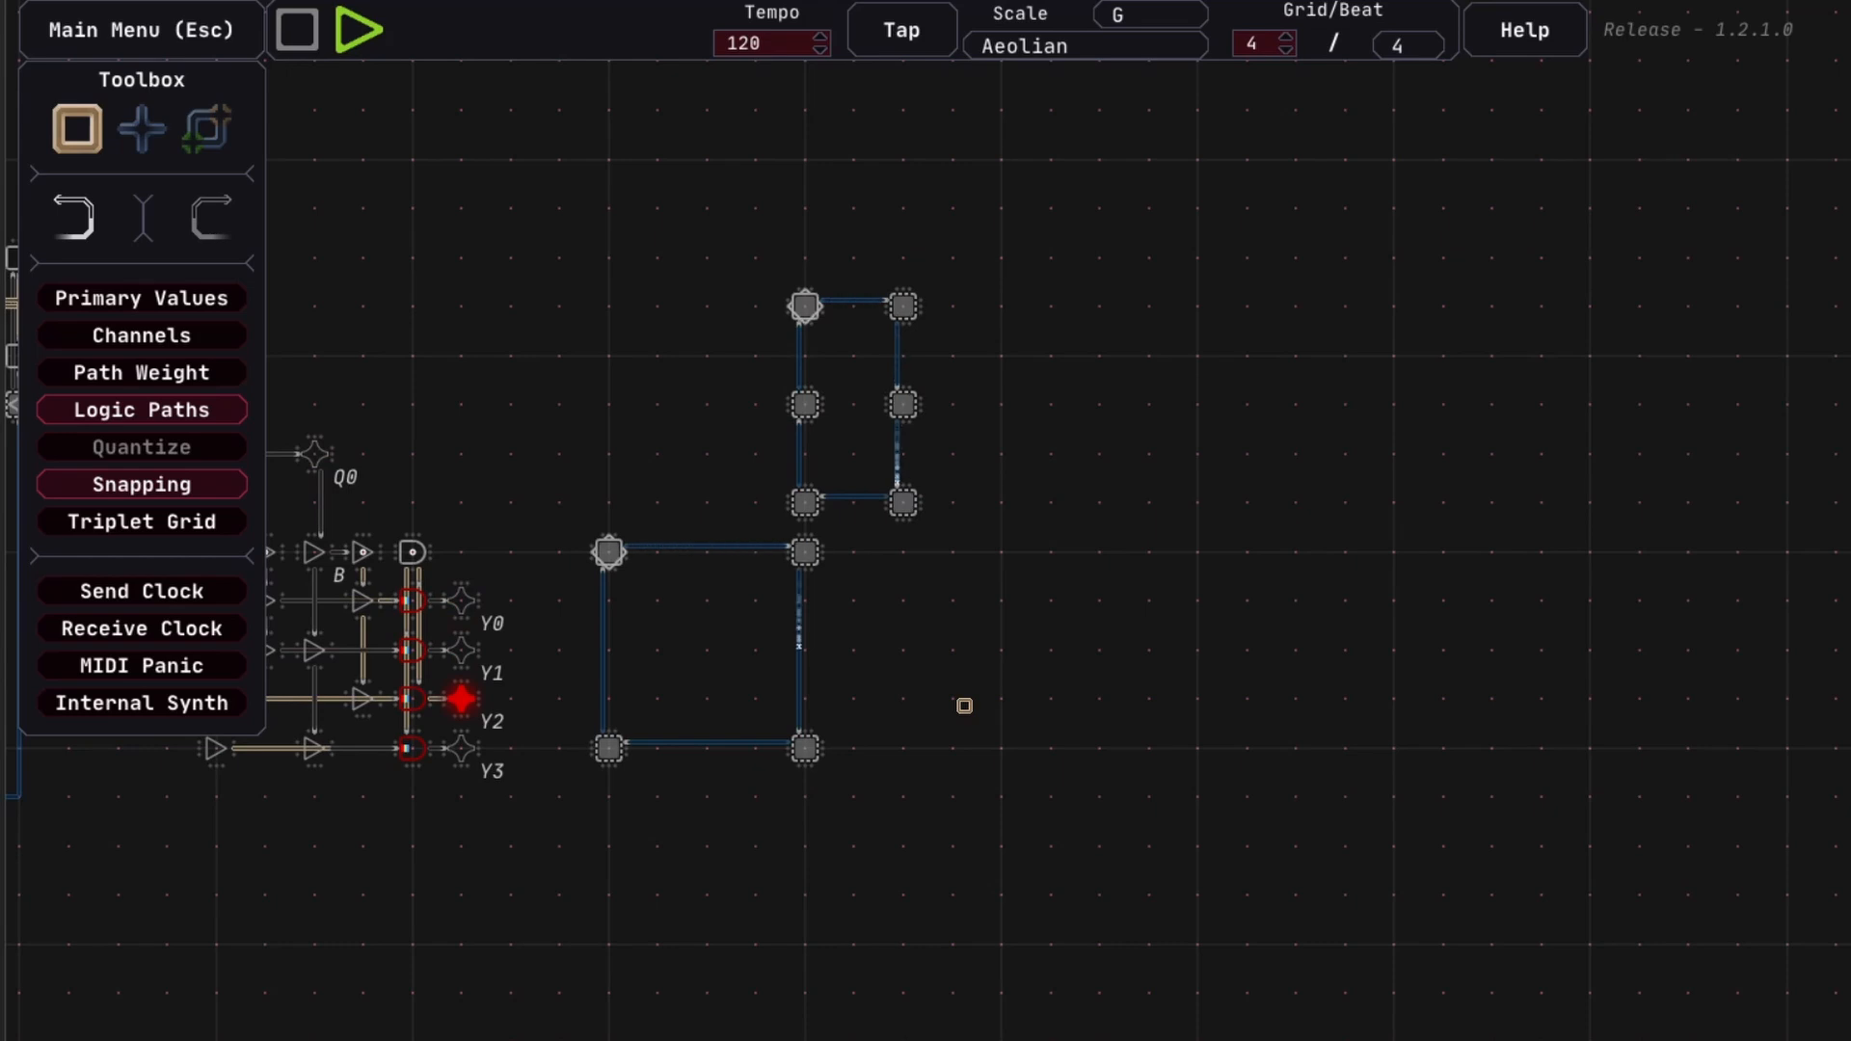
{"action": "left_click_drag", "start_coordinate": [583, 269], "coordinate": [960, 800]}
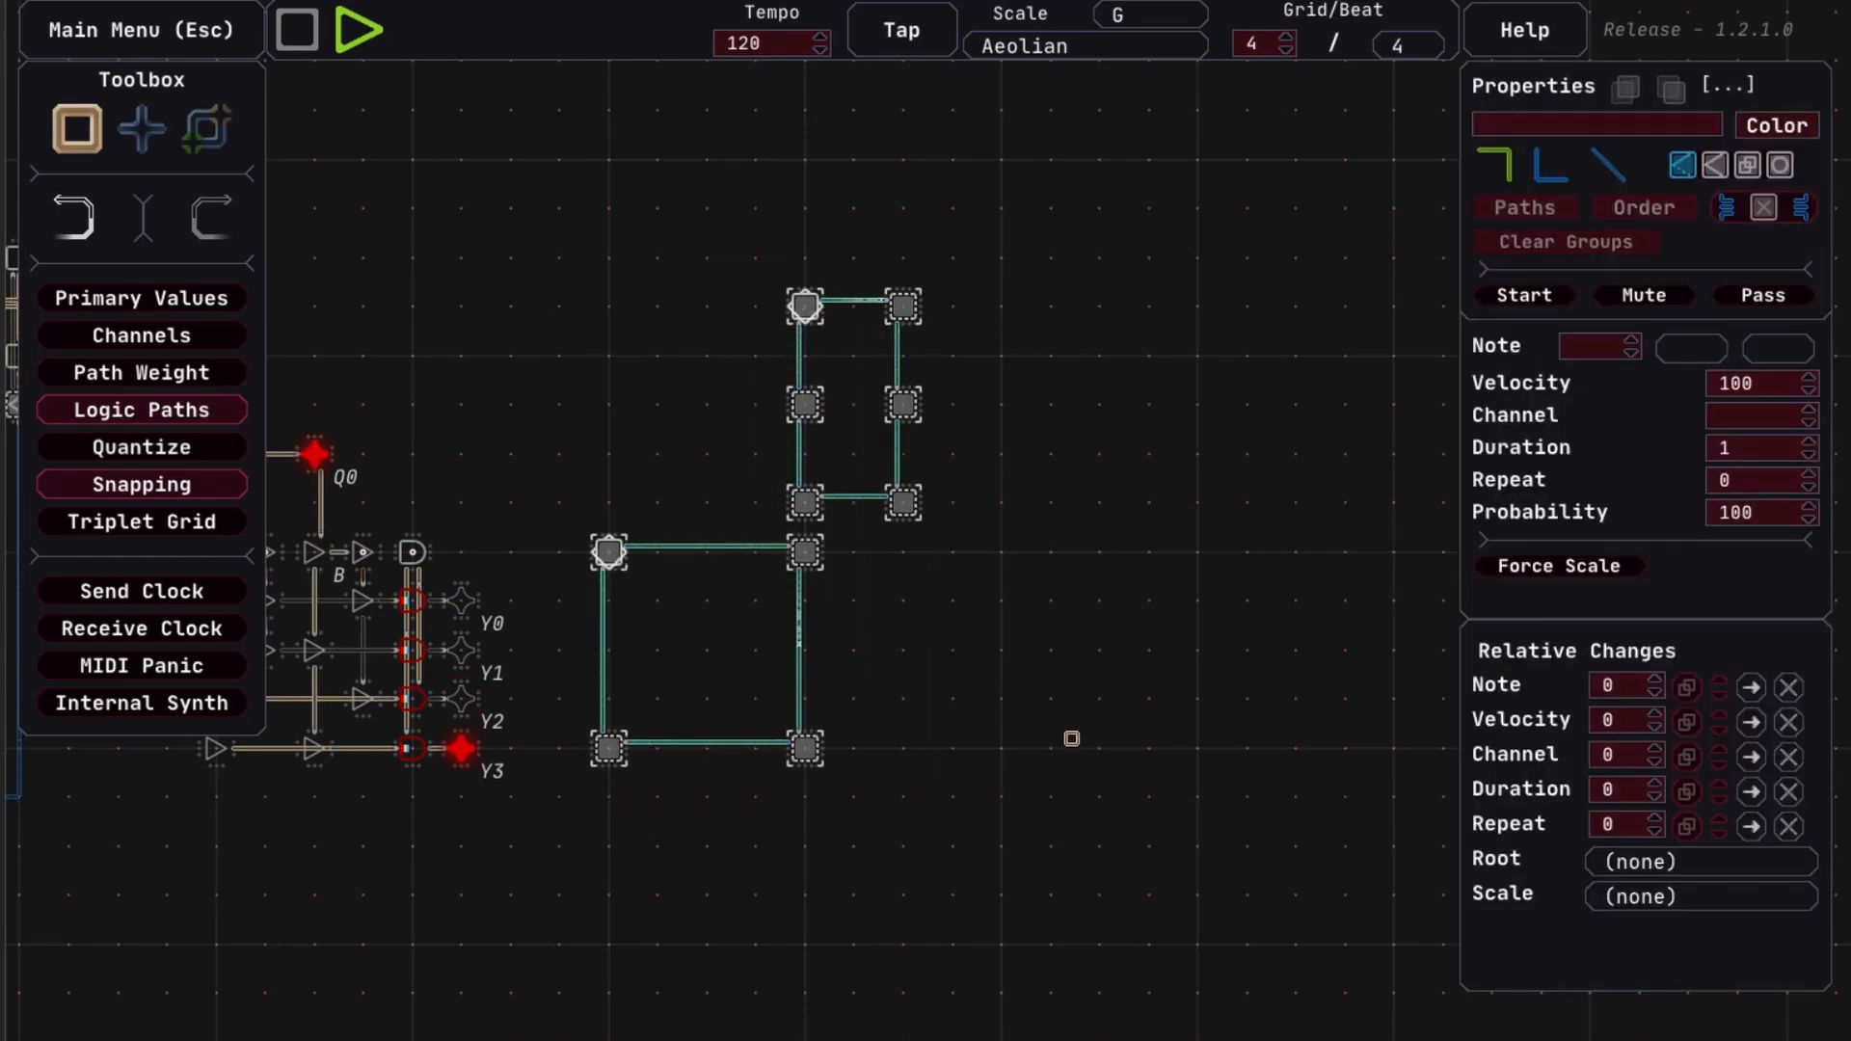
{"action": "left_click", "coordinate": [1059, 709]}
{"action": "key", "text": "space"}
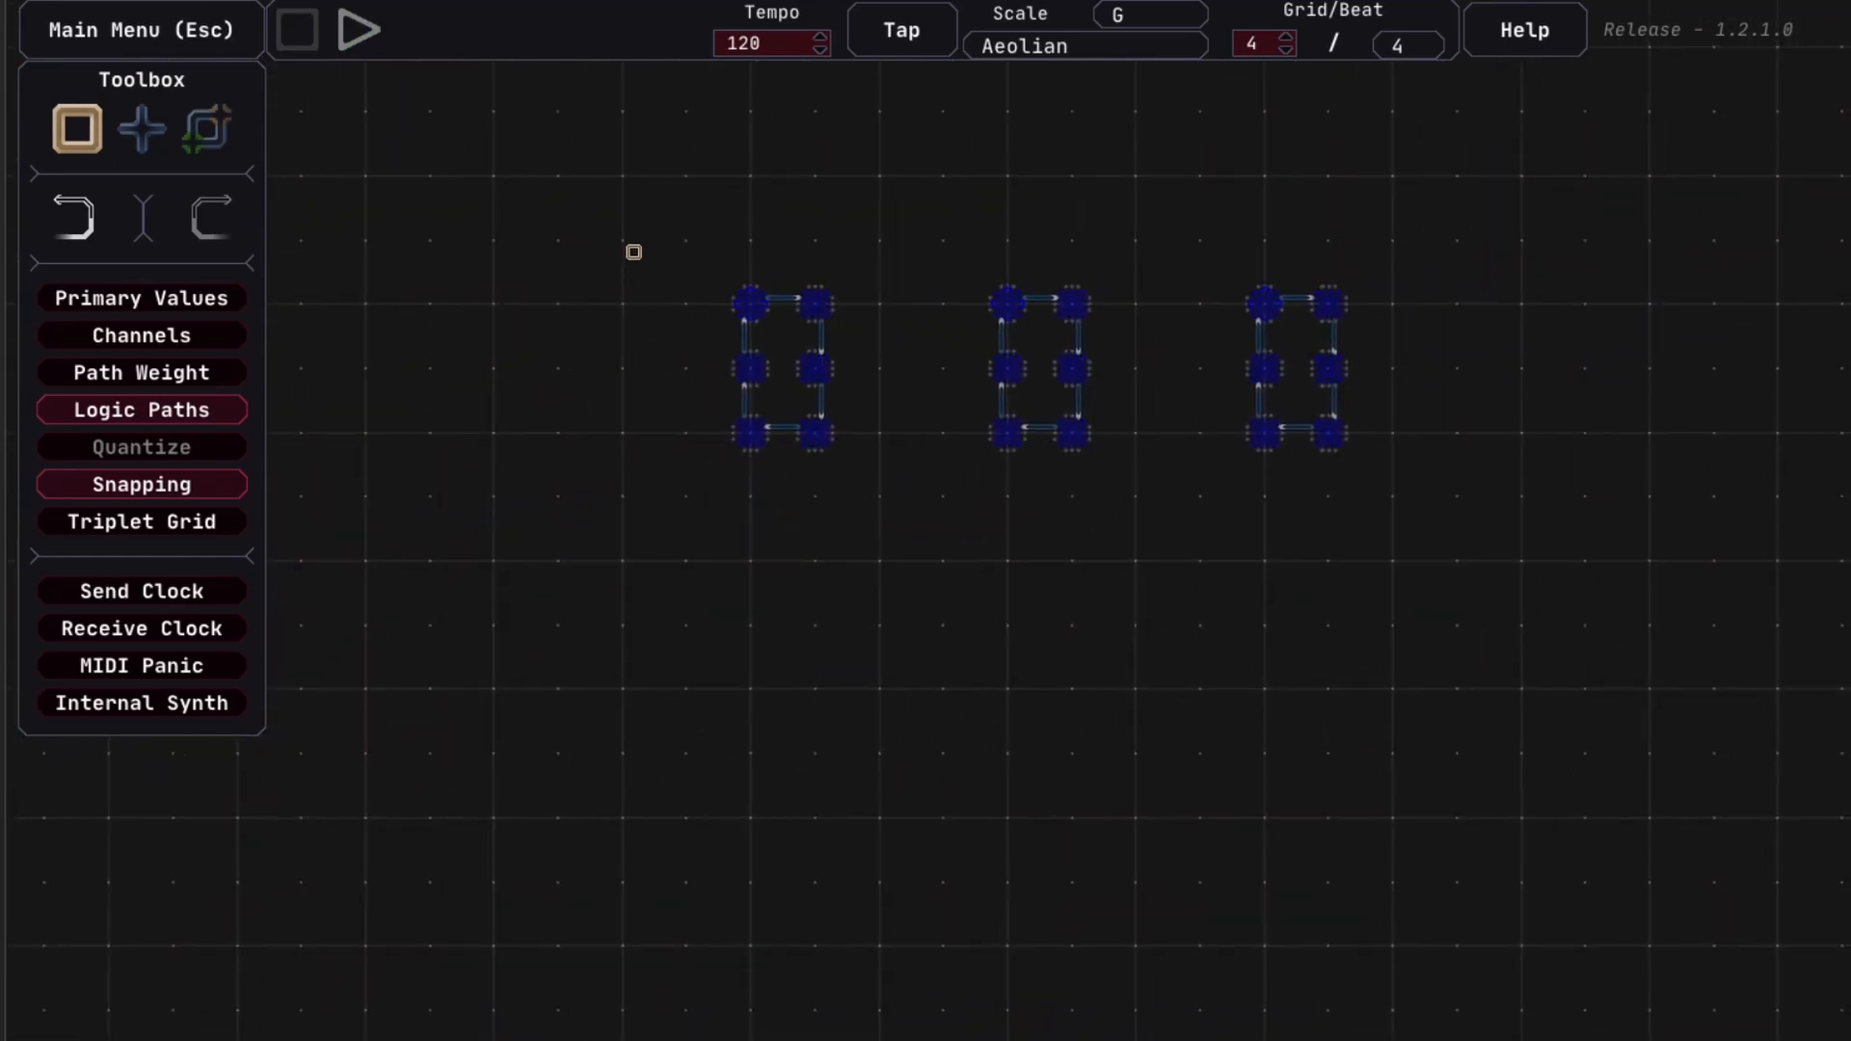
Move the three six-note loops together four grid steps up
{"action": "left_click_drag", "start_coordinate": [673, 201], "coordinate": [1423, 627]}
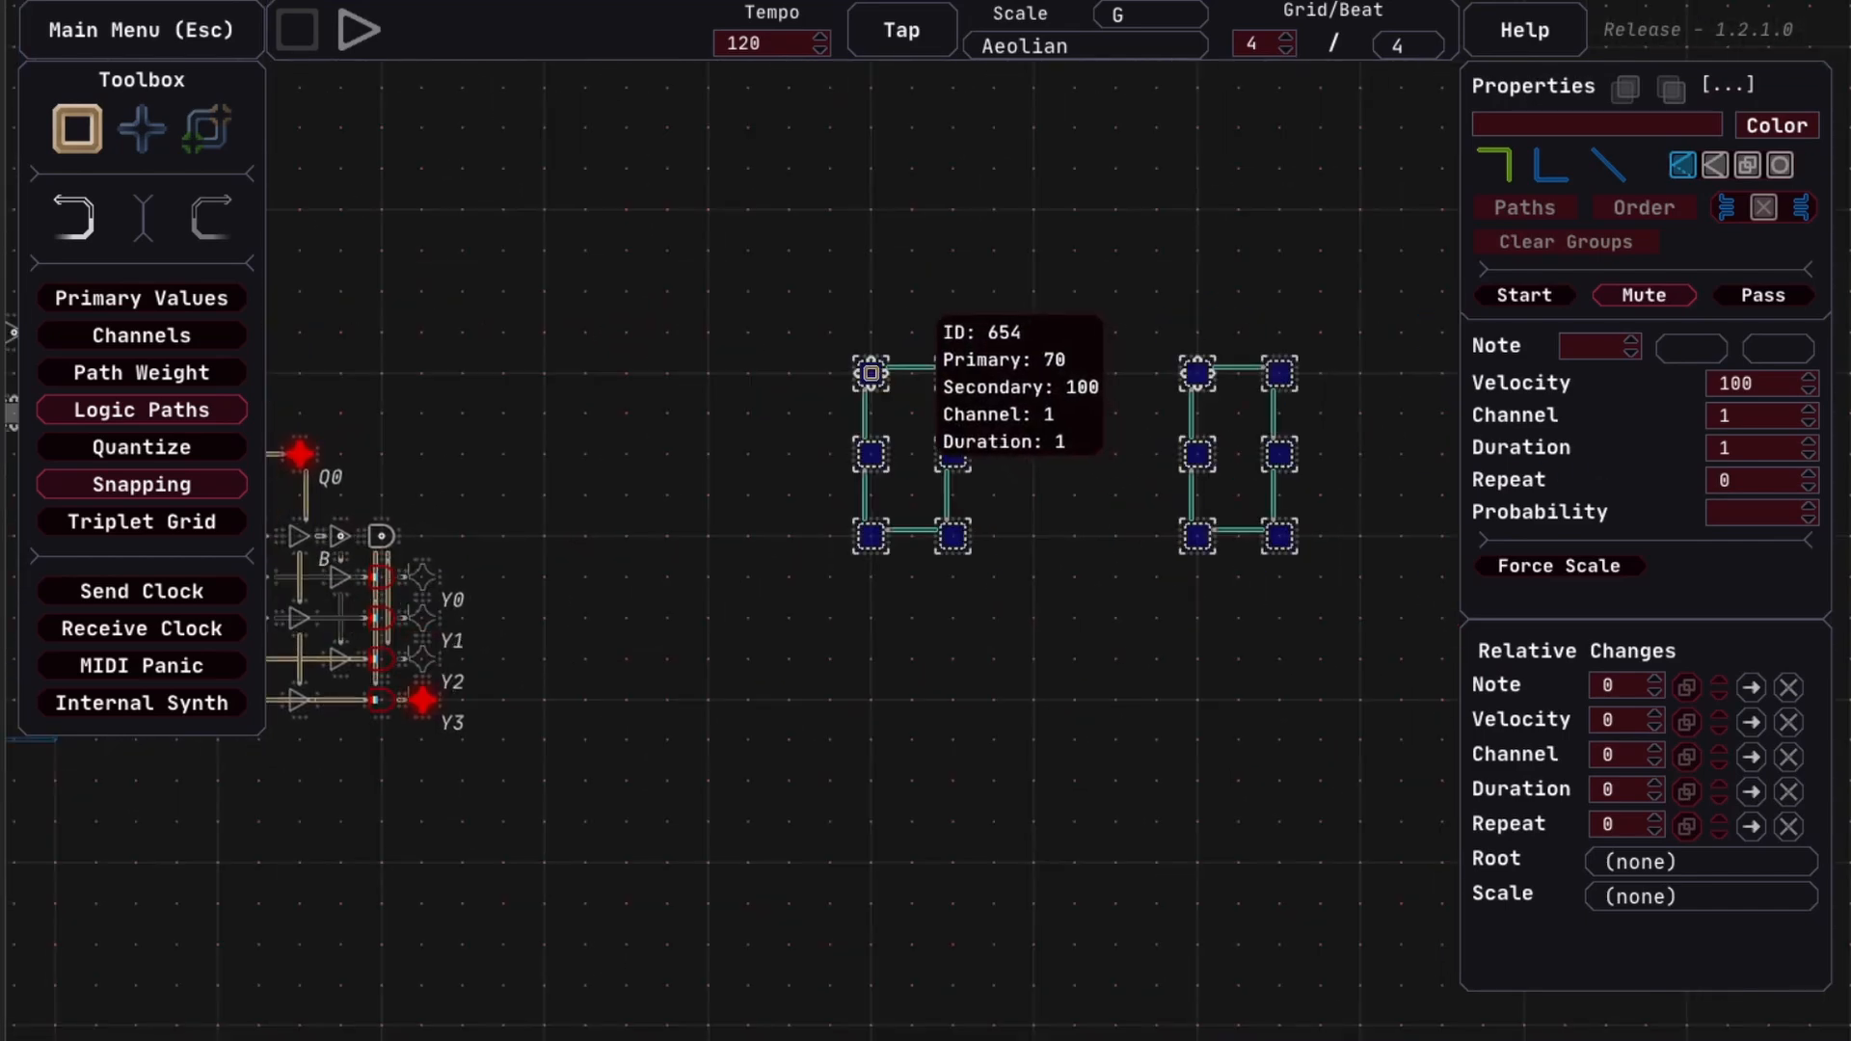
{"action": "left_click_drag", "start_coordinate": [870, 373], "coordinate": [860, 218]}
{"action": "left_click", "coordinate": [732, 495]}
{"action": "left_click_drag", "start_coordinate": [1040, 540], "coordinate": [619, 579]}
{"action": "left_click_drag", "start_coordinate": [648, 415], "coordinate": [719, 461]}
{"action": "scroll", "coordinate": [691, 459], "scroll_direction": "up", "scroll_amount": 3}
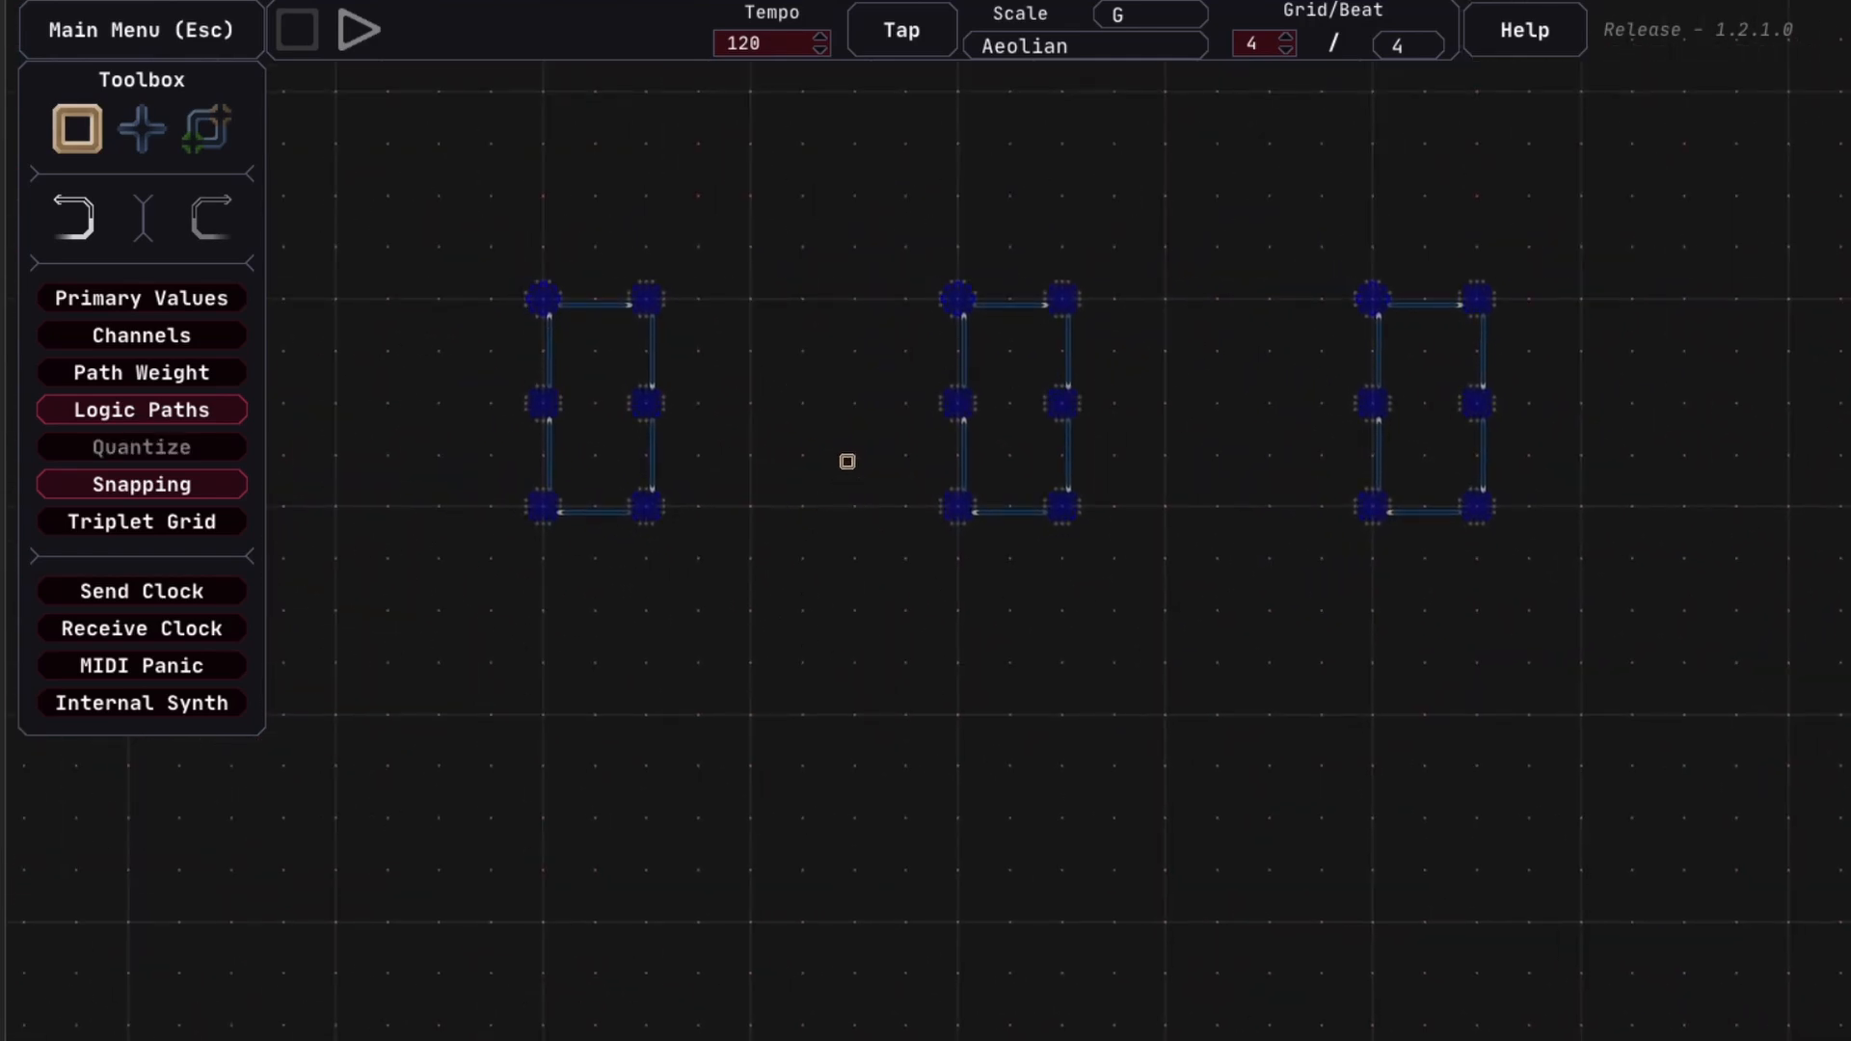
Inspect the Mute setting of the middle and rightmost loops, then play the patch to examine the leftmost loop and stop playback
{"action": "left_click_drag", "start_coordinate": [904, 252], "coordinate": [1506, 637]}
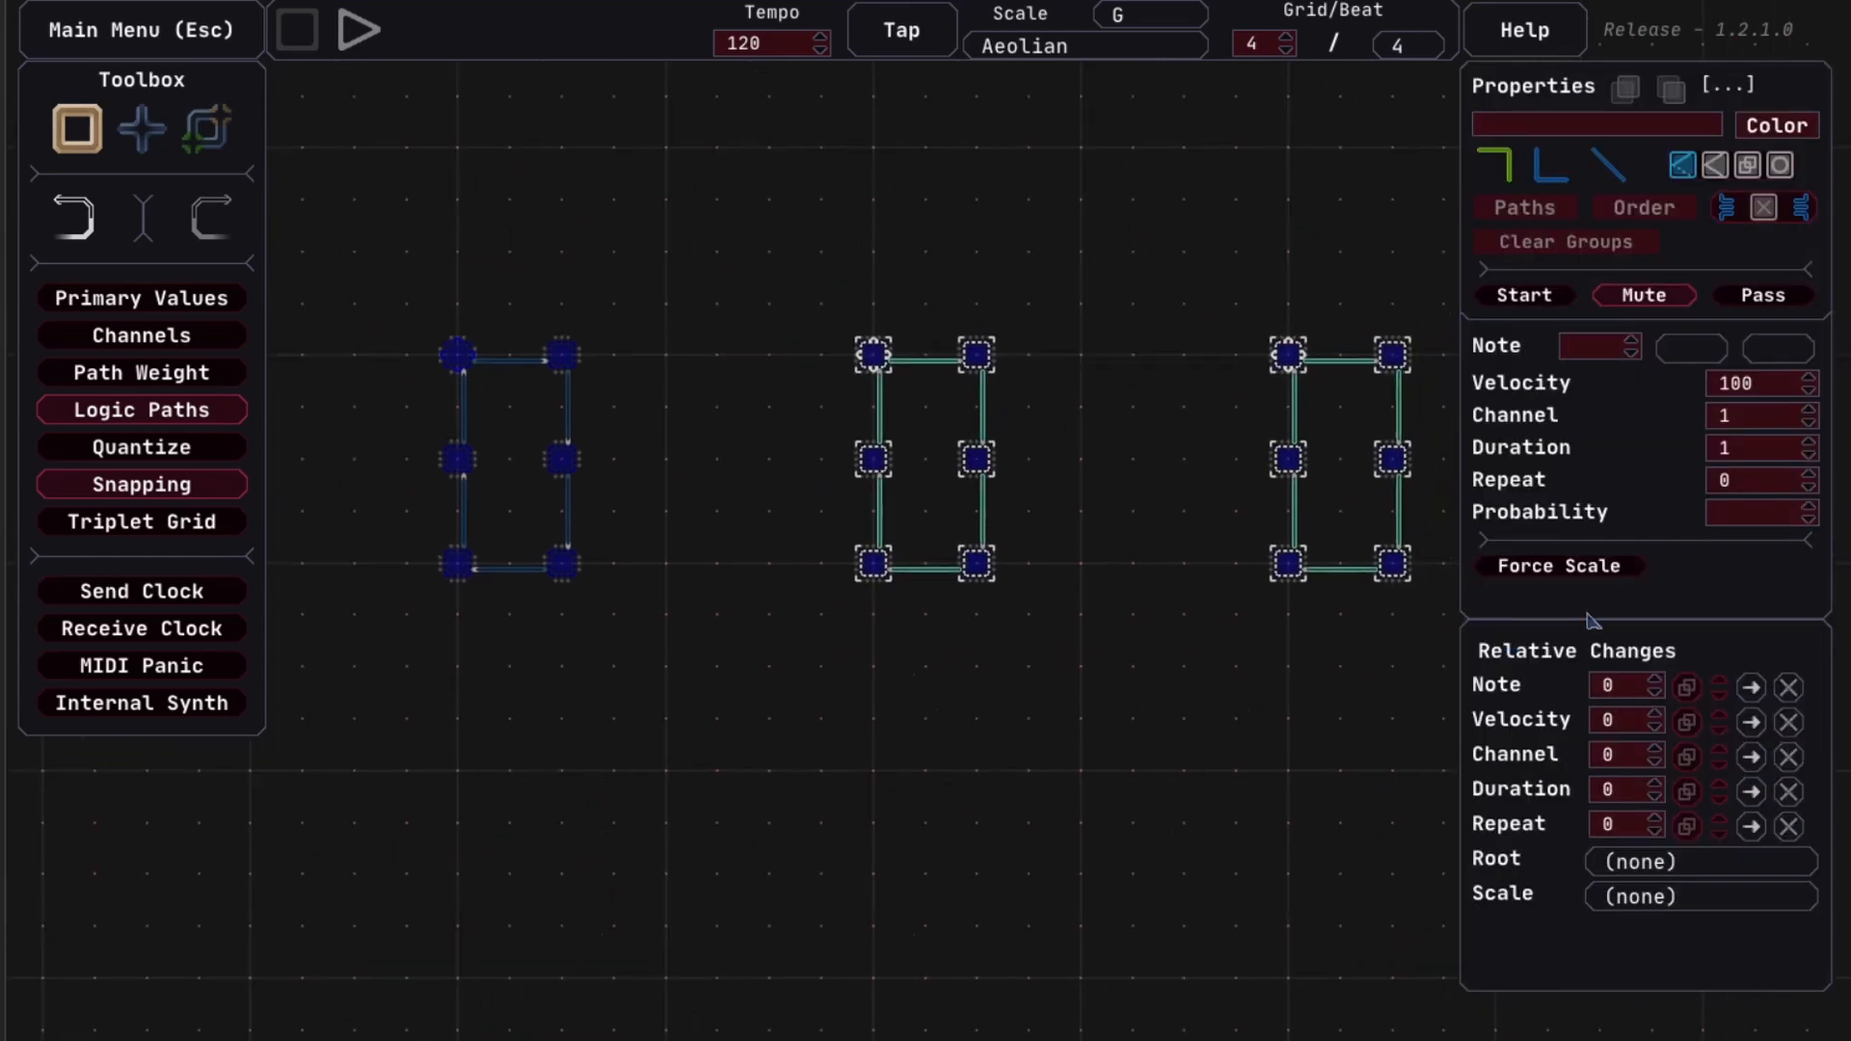
{"action": "left_click", "coordinate": [512, 314]}
{"action": "left_click_drag", "start_coordinate": [697, 817], "coordinate": [1131, 796]}
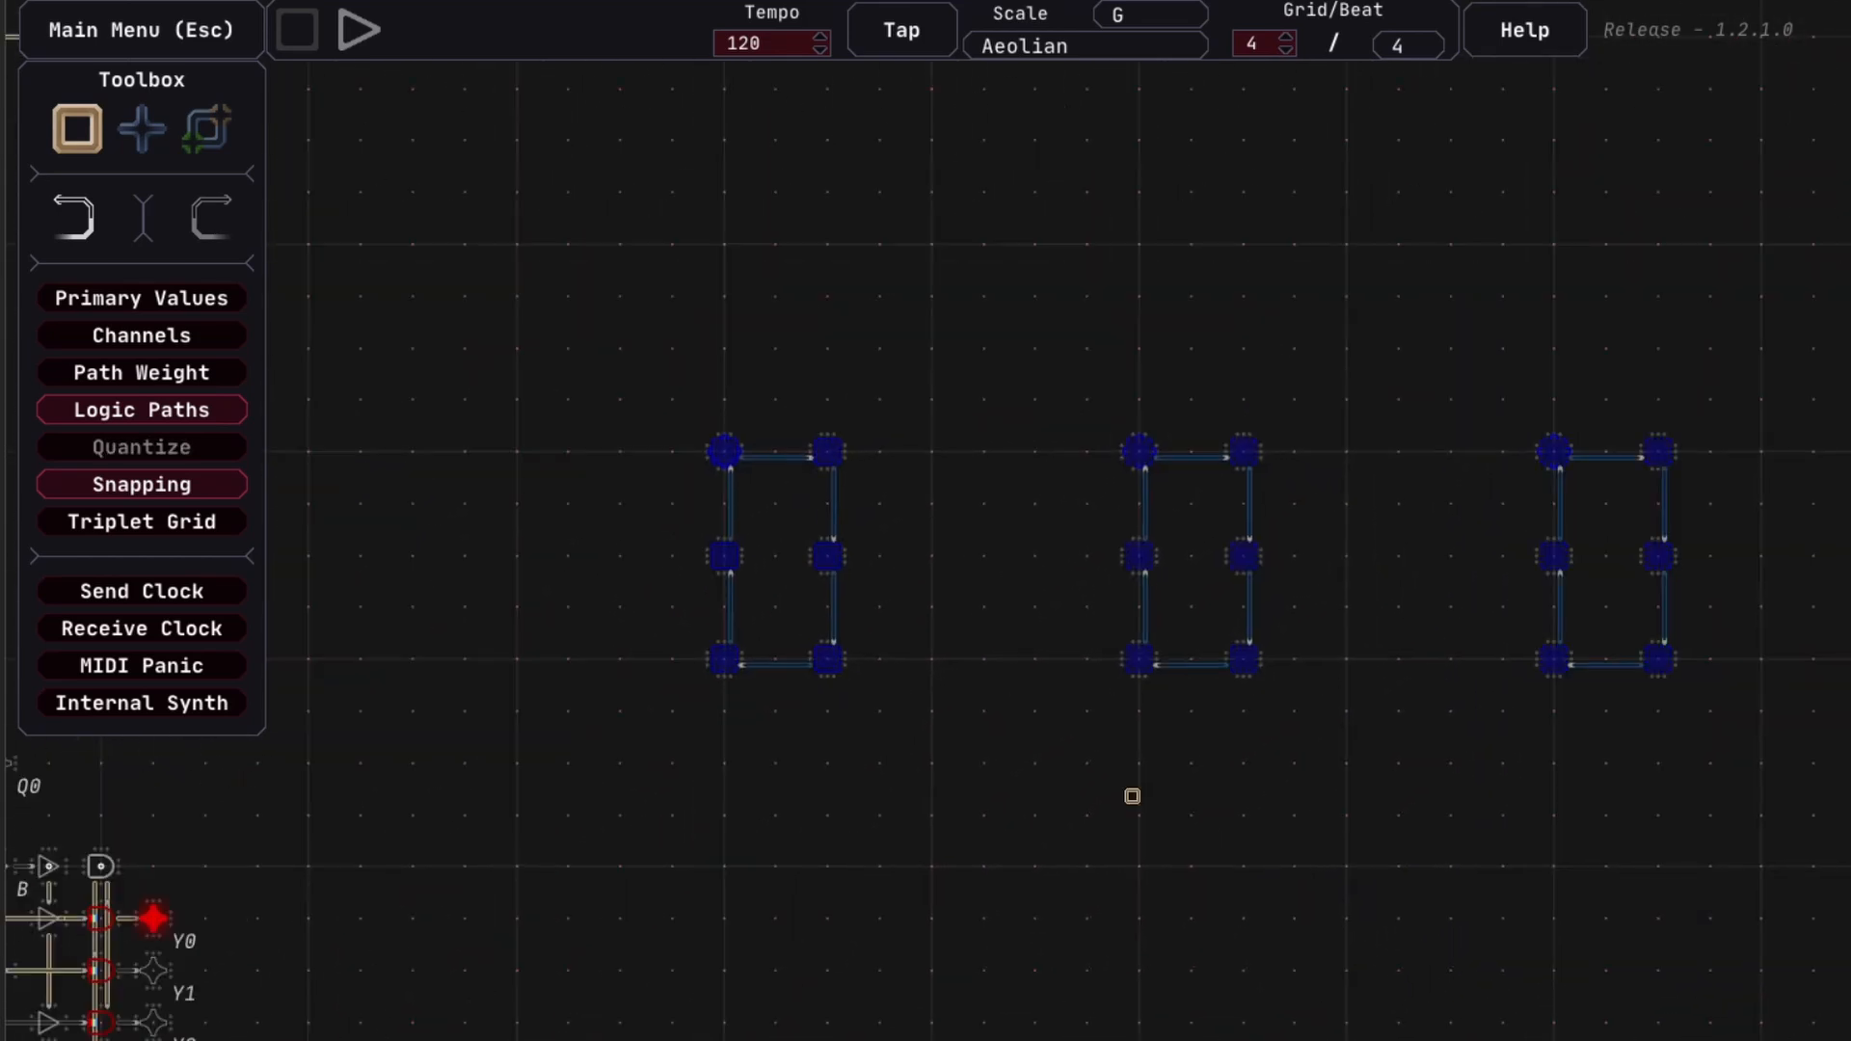
{"action": "key", "text": "space"}
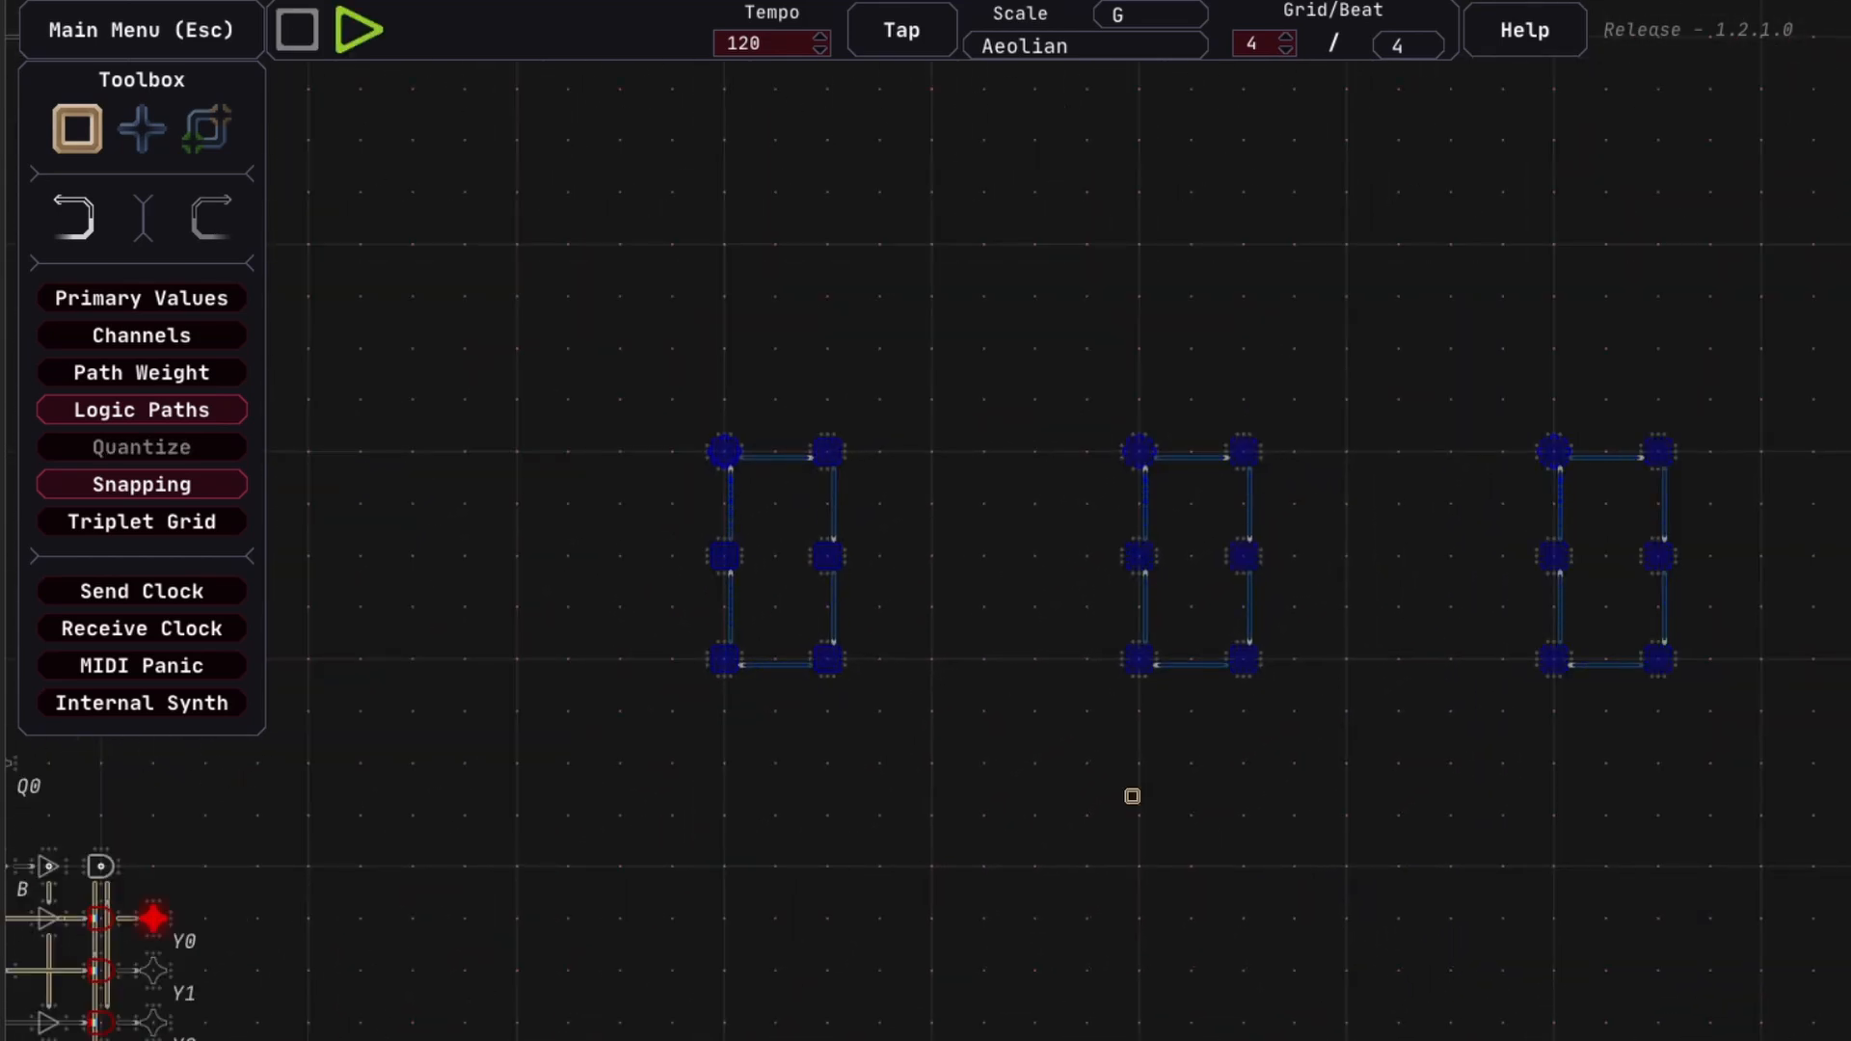
{"action": "left_click_drag", "start_coordinate": [1101, 429], "coordinate": [1442, 708]}
{"action": "key", "text": "space"}
{"action": "left_click", "coordinate": [1038, 736]}
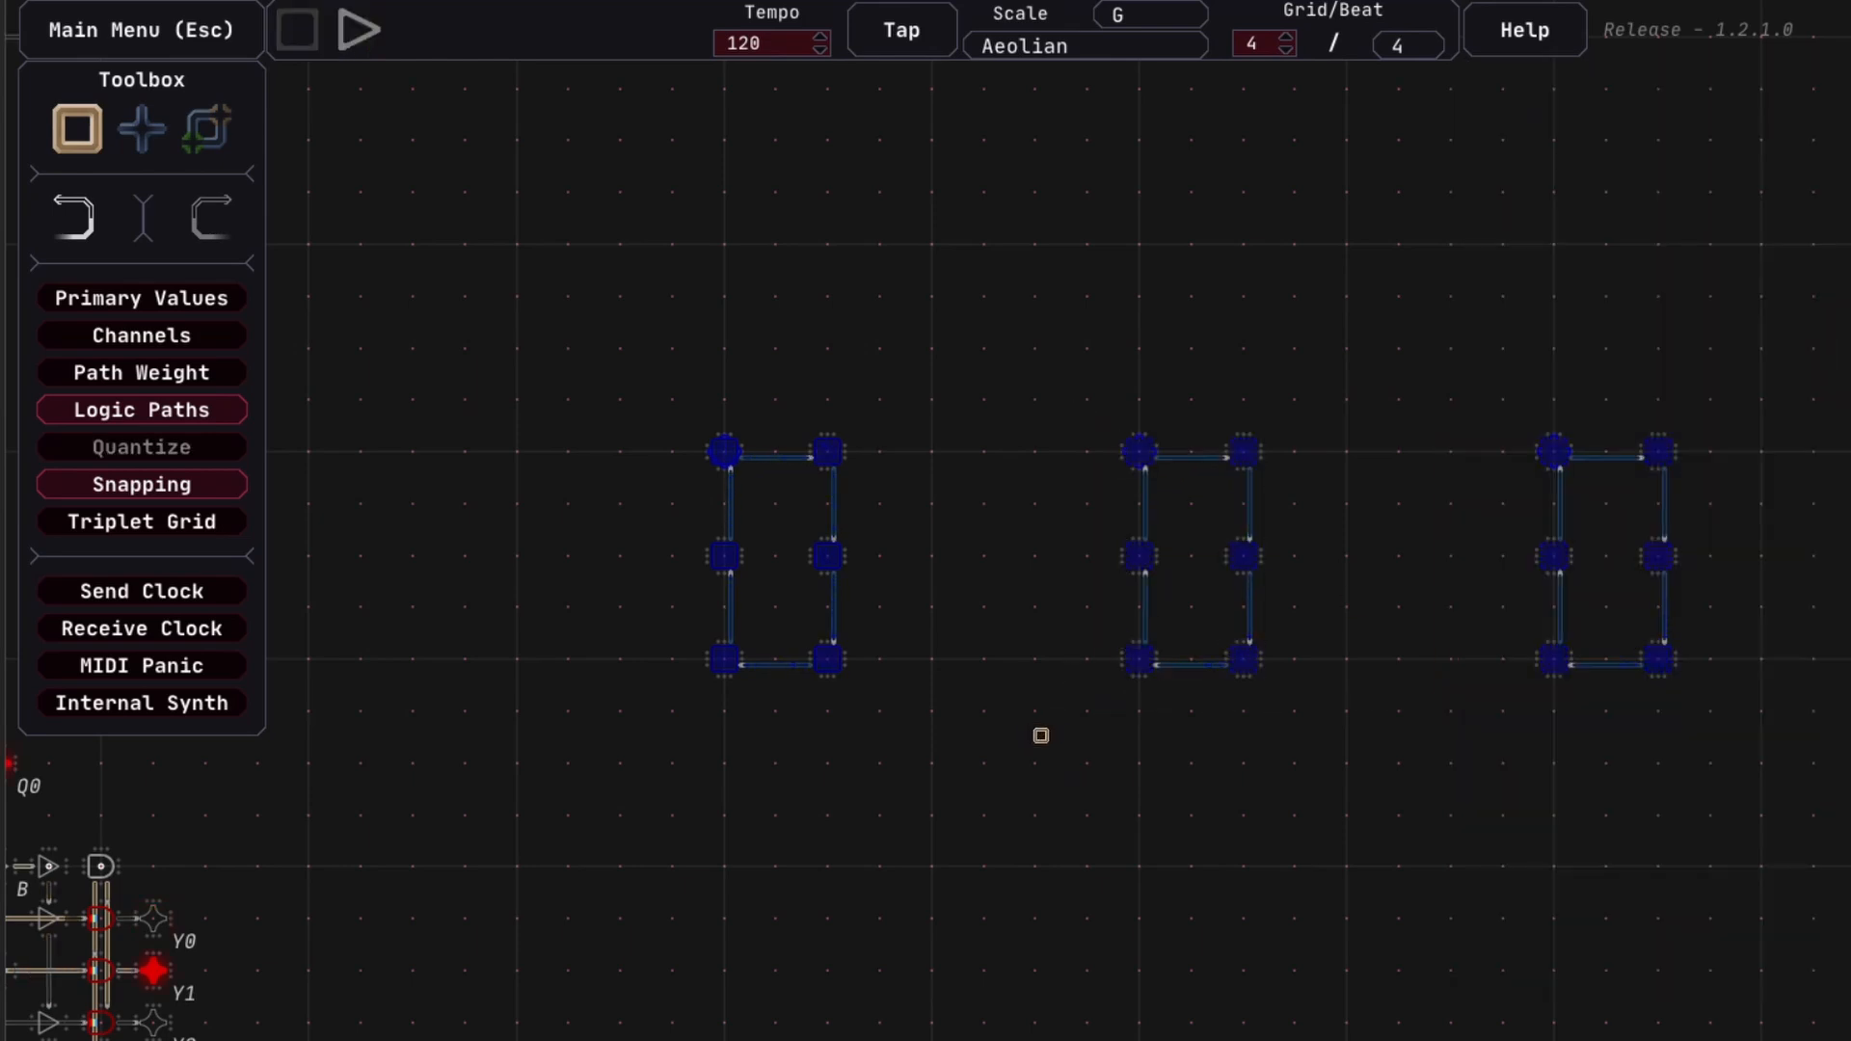
Toggle Mute so the middle loop sounds instead of the leftmost one, then play the patch briefly and stop it
{"action": "left_click_drag", "start_coordinate": [1100, 372], "coordinate": [1295, 712]}
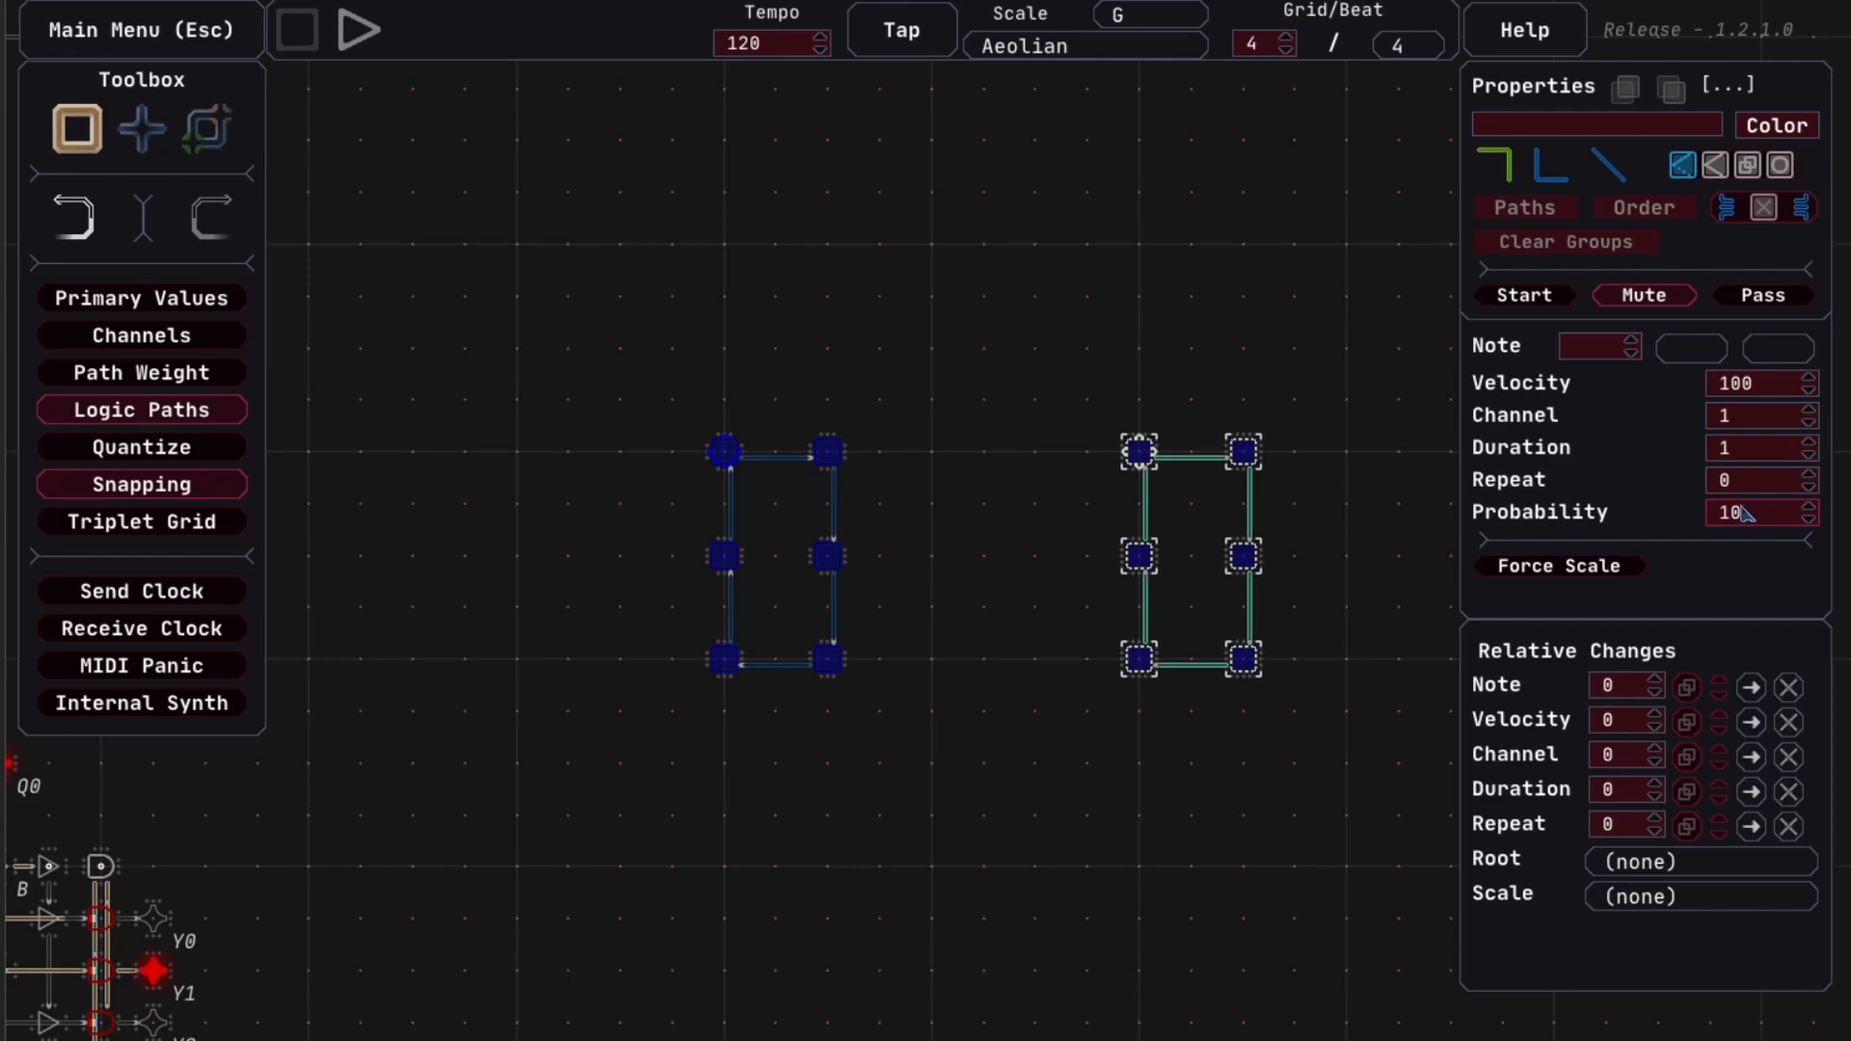
{"action": "left_click_drag", "start_coordinate": [627, 367], "coordinate": [882, 684]}
{"action": "left_click", "coordinate": [1645, 295]}
{"action": "left_click", "coordinate": [1073, 387]}
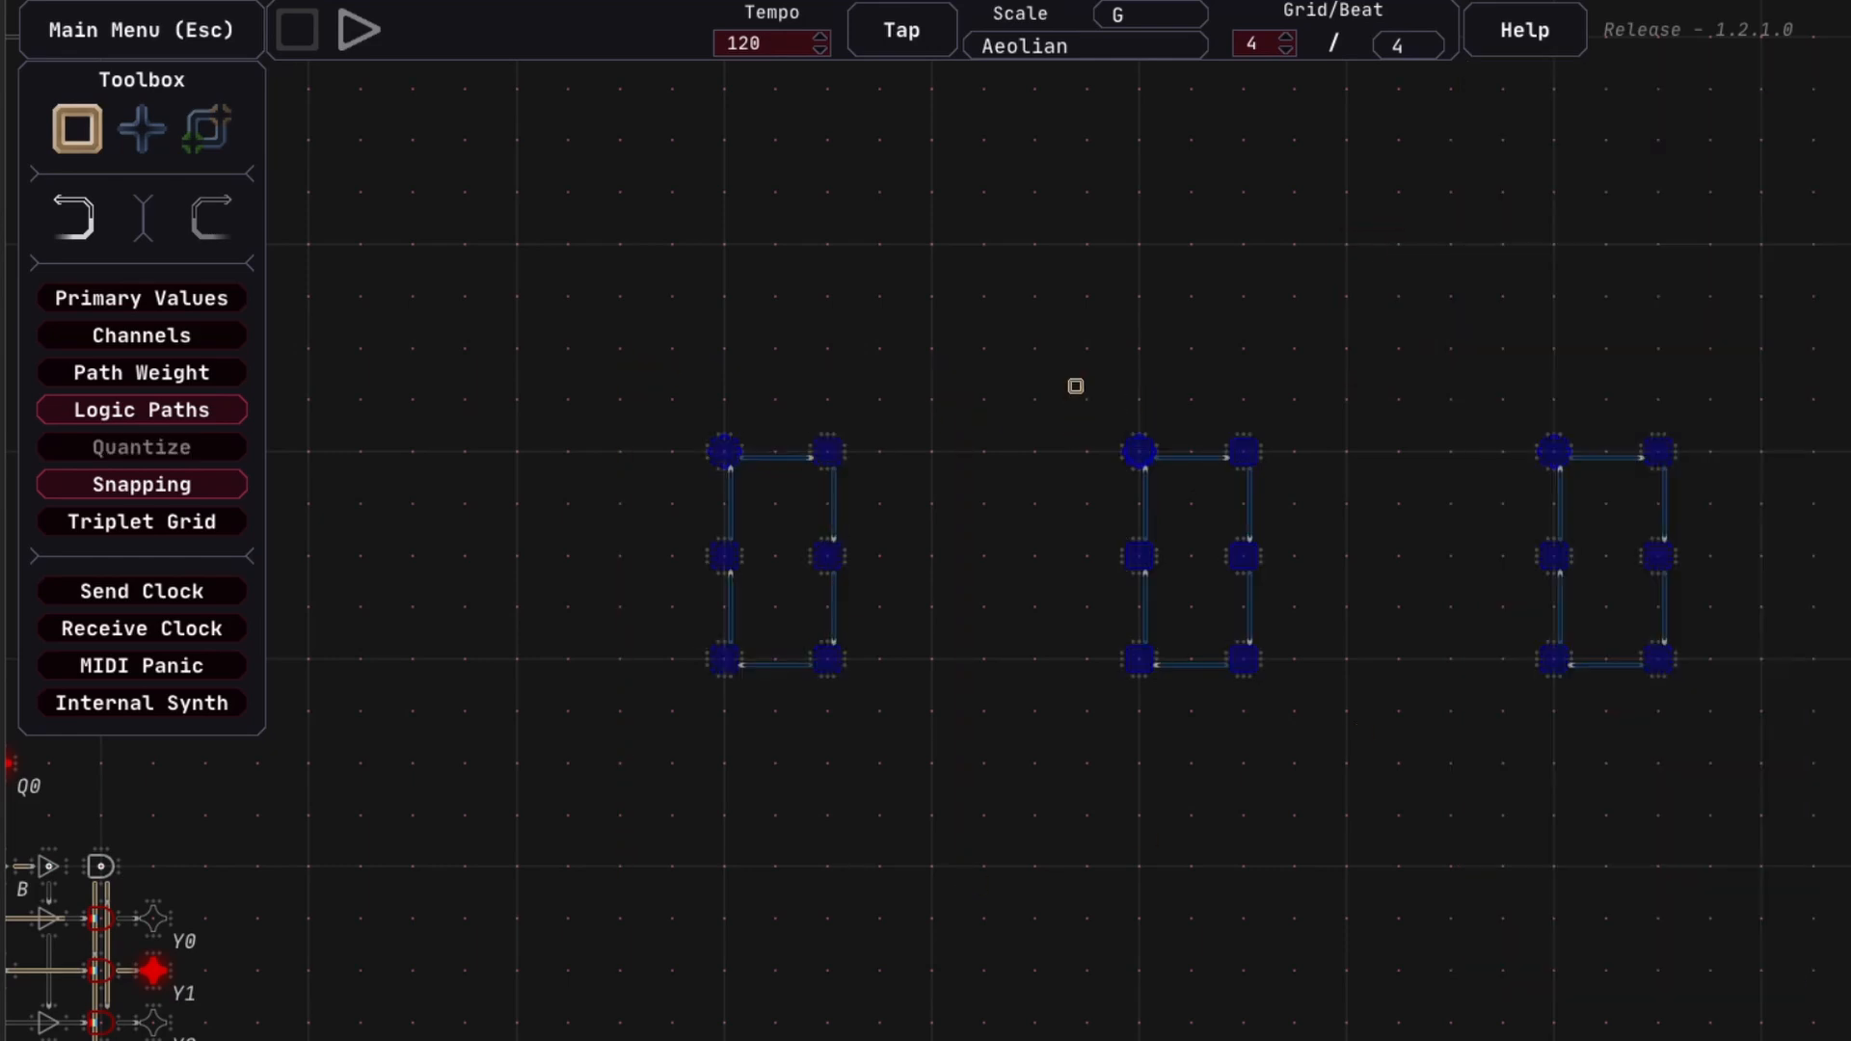
{"action": "left_click_drag", "start_coordinate": [1075, 386], "coordinate": [833, 318]}
{"action": "key", "text": "space"}
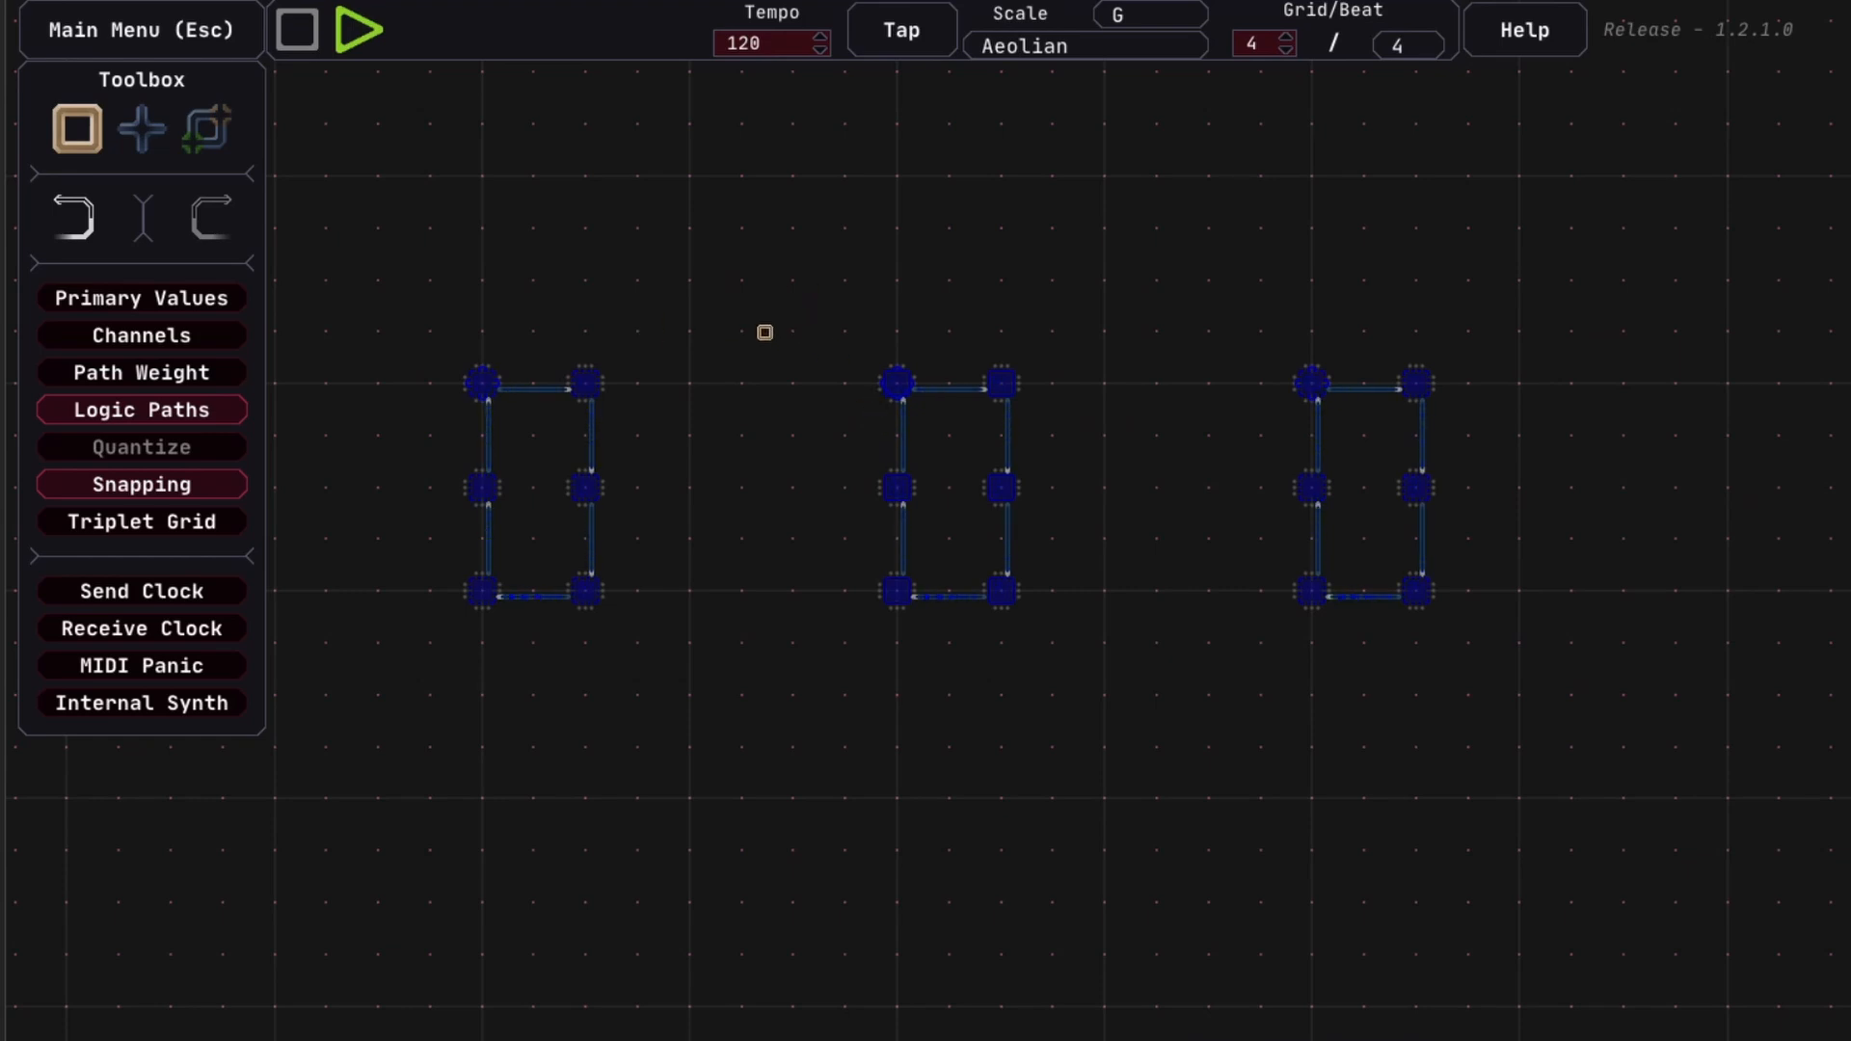
{"action": "key", "text": "space"}
Mute the middle loop and leave the rightmost loop unmuted, then play the patch briefly and stop it
{"action": "left_click_drag", "start_coordinate": [824, 330], "coordinate": [1021, 610]}
{"action": "left_click_drag", "start_coordinate": [1212, 315], "coordinate": [1436, 696]}
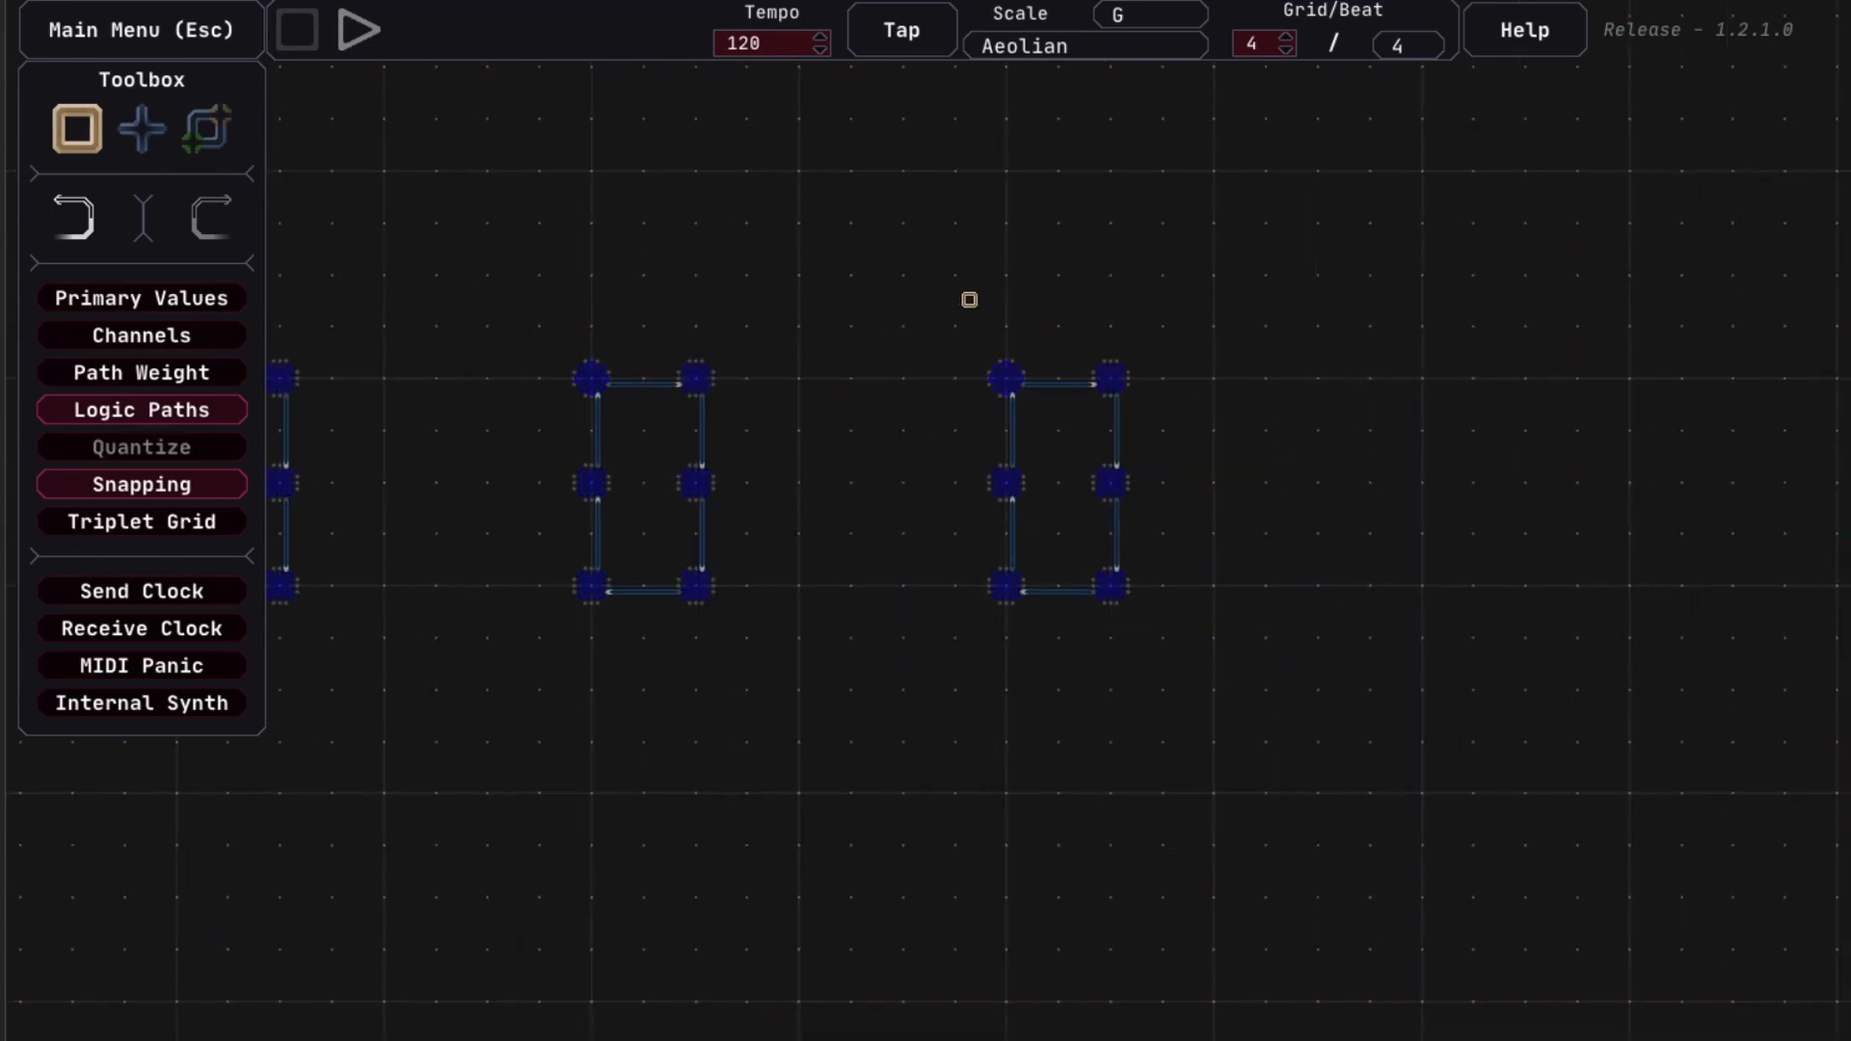
{"action": "left_click_drag", "start_coordinate": [967, 298], "coordinate": [1240, 661]}
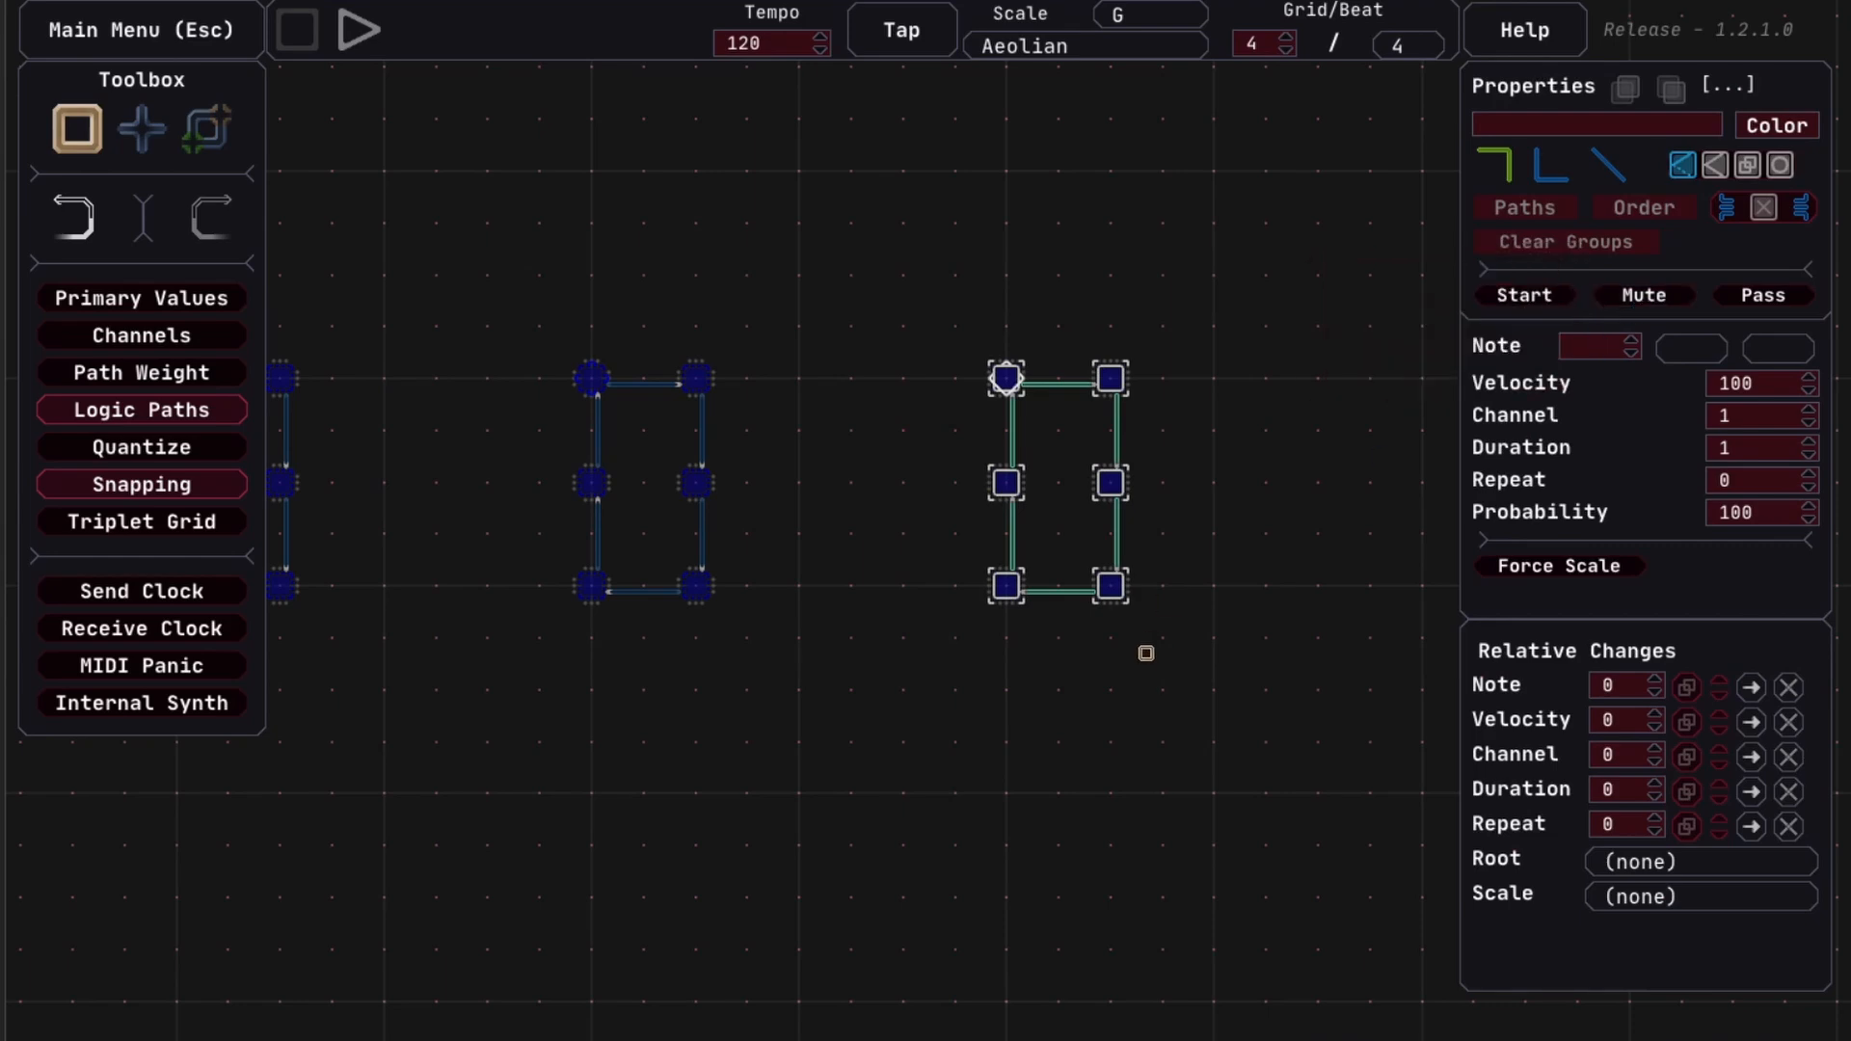
{"action": "left_click", "coordinate": [1139, 759]}
{"action": "key", "text": "space"}
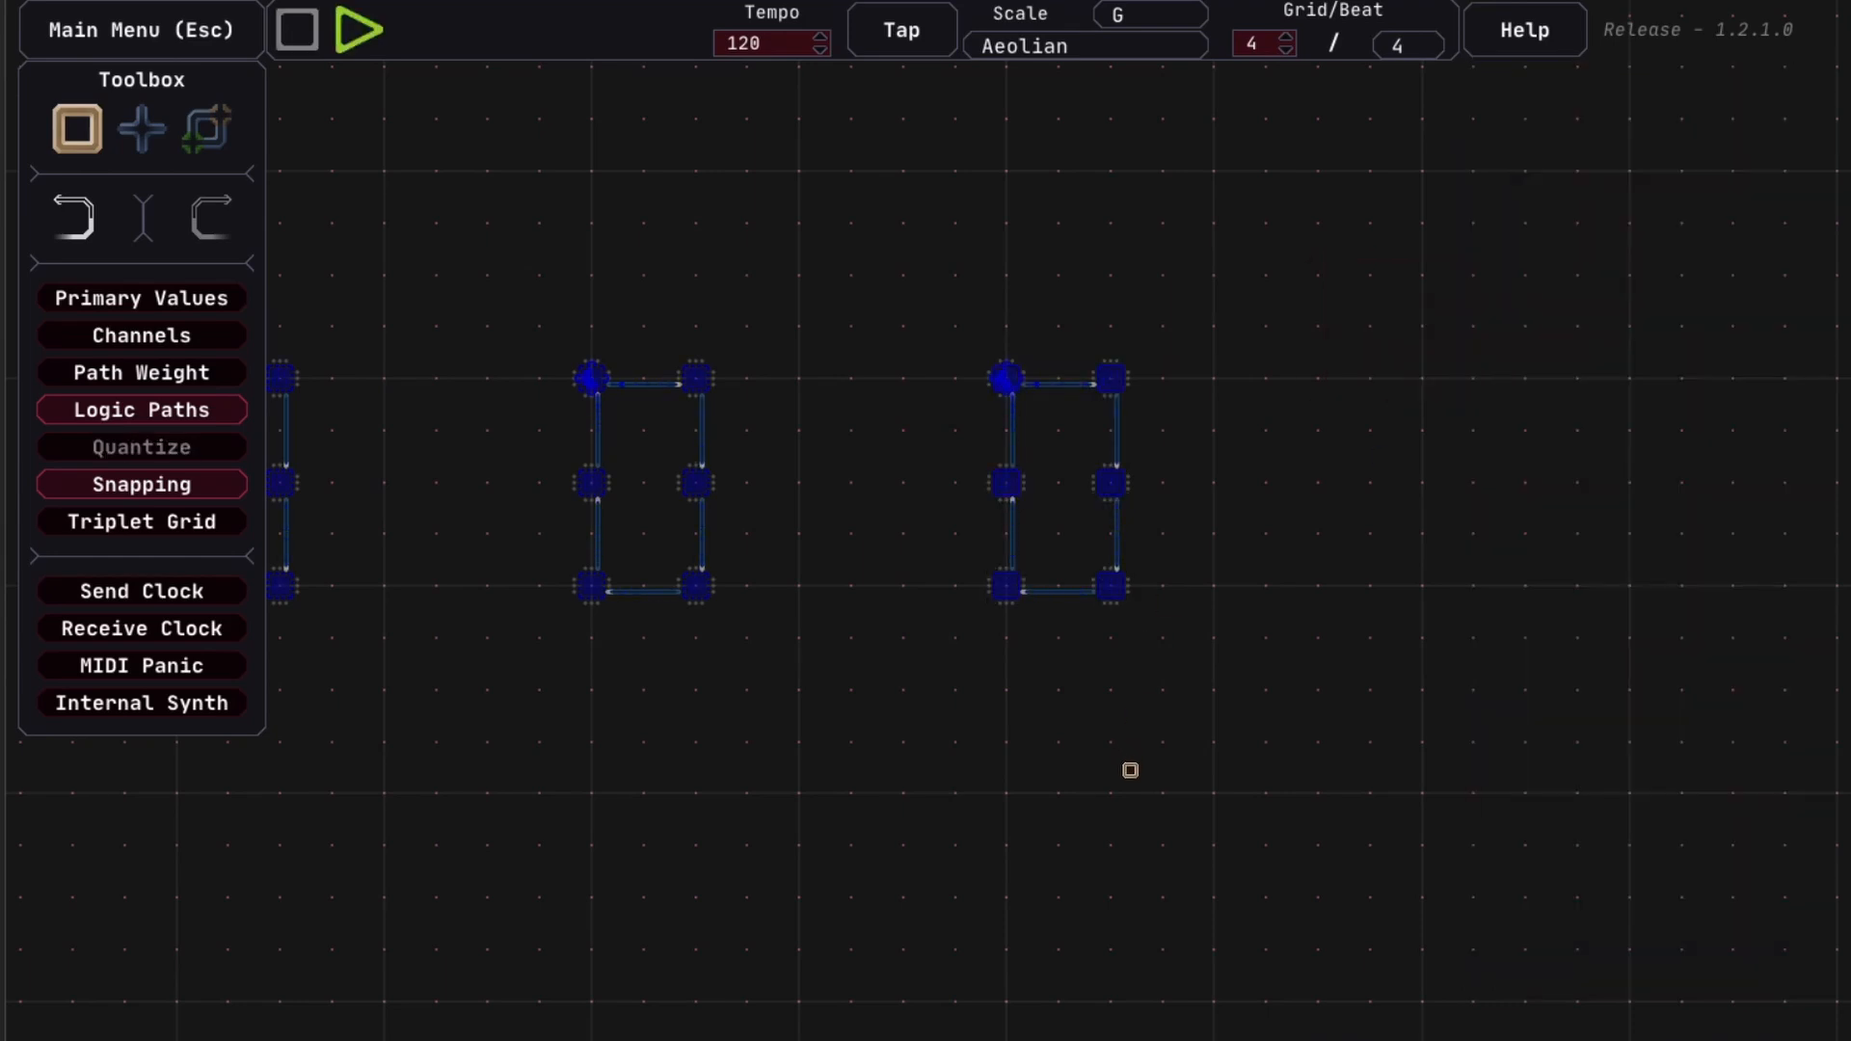
{"action": "left_click_drag", "start_coordinate": [917, 809], "coordinate": [1438, 681]}
{"action": "key", "text": "space"}
Examine the three note loops and the demultiplexer's output LEDs Y0 to Y3, highlighting each group
{"action": "scroll", "coordinate": [961, 742], "scroll_direction": "down", "scroll_amount": 1}
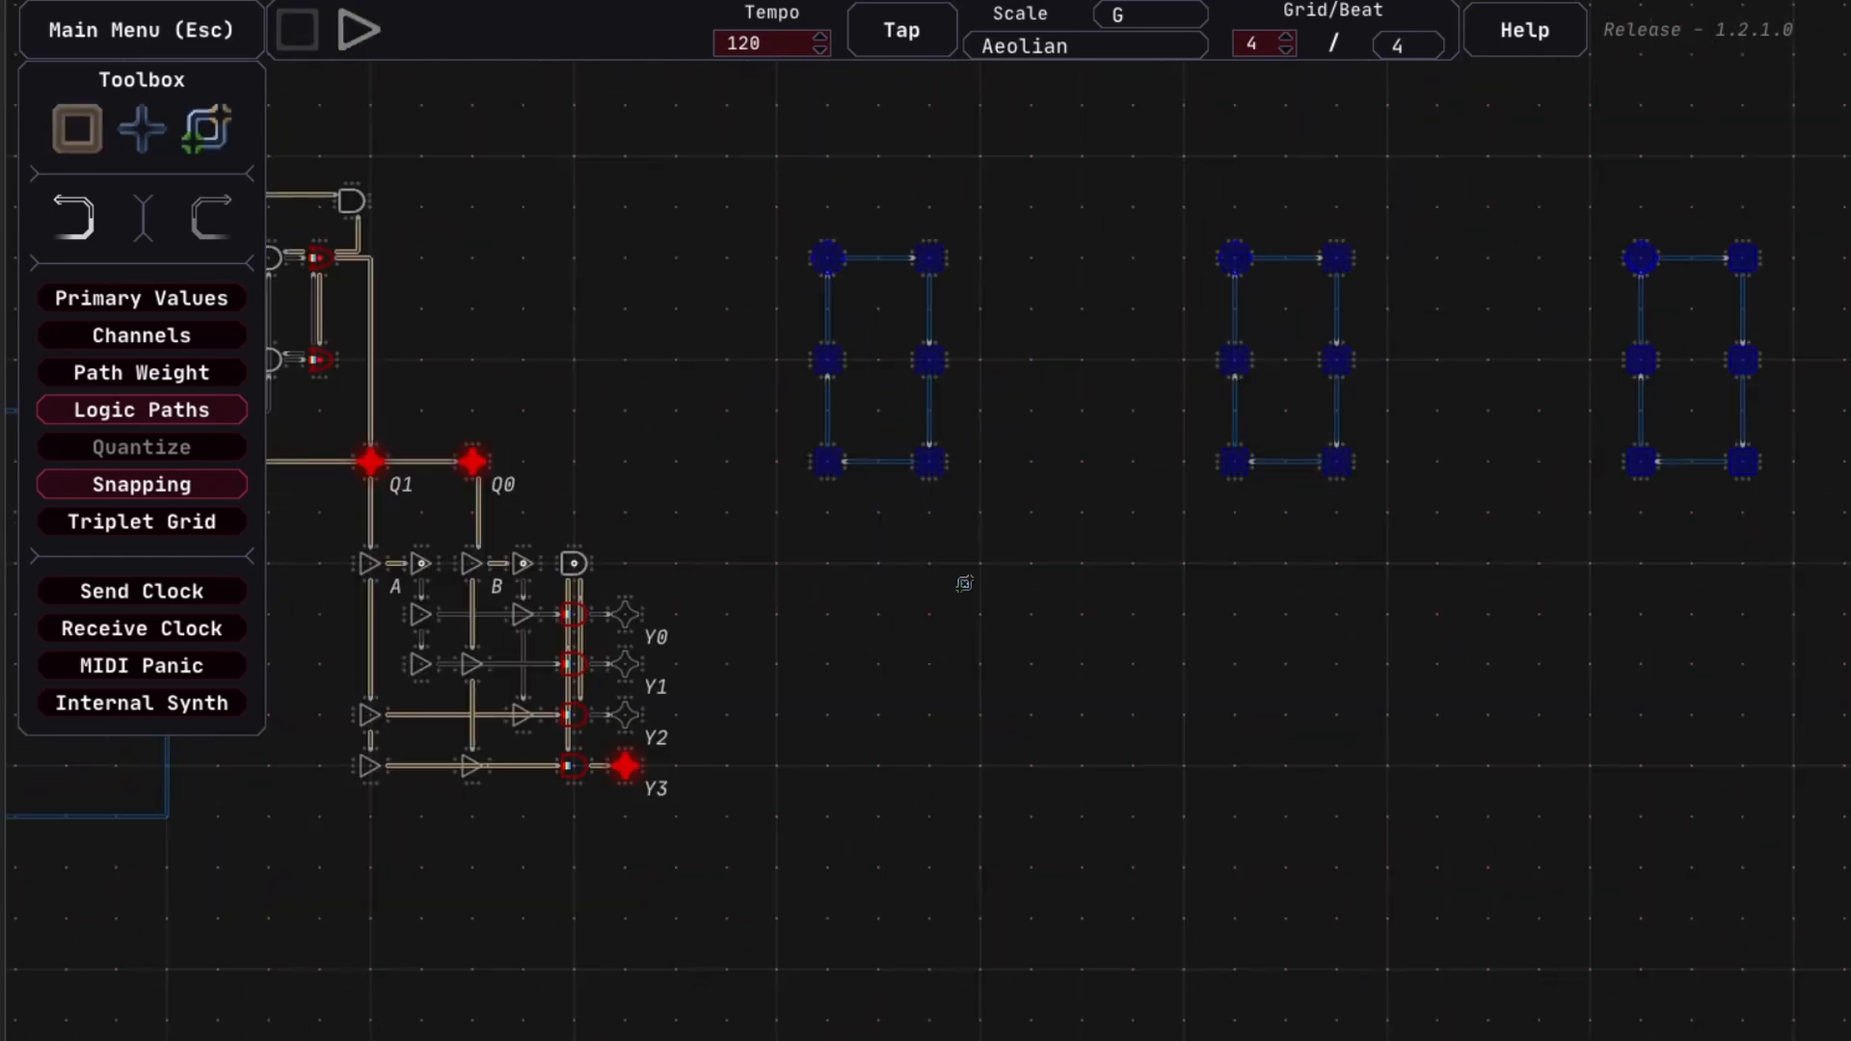
{"action": "left_click_drag", "start_coordinate": [975, 545], "coordinate": [821, 536]}
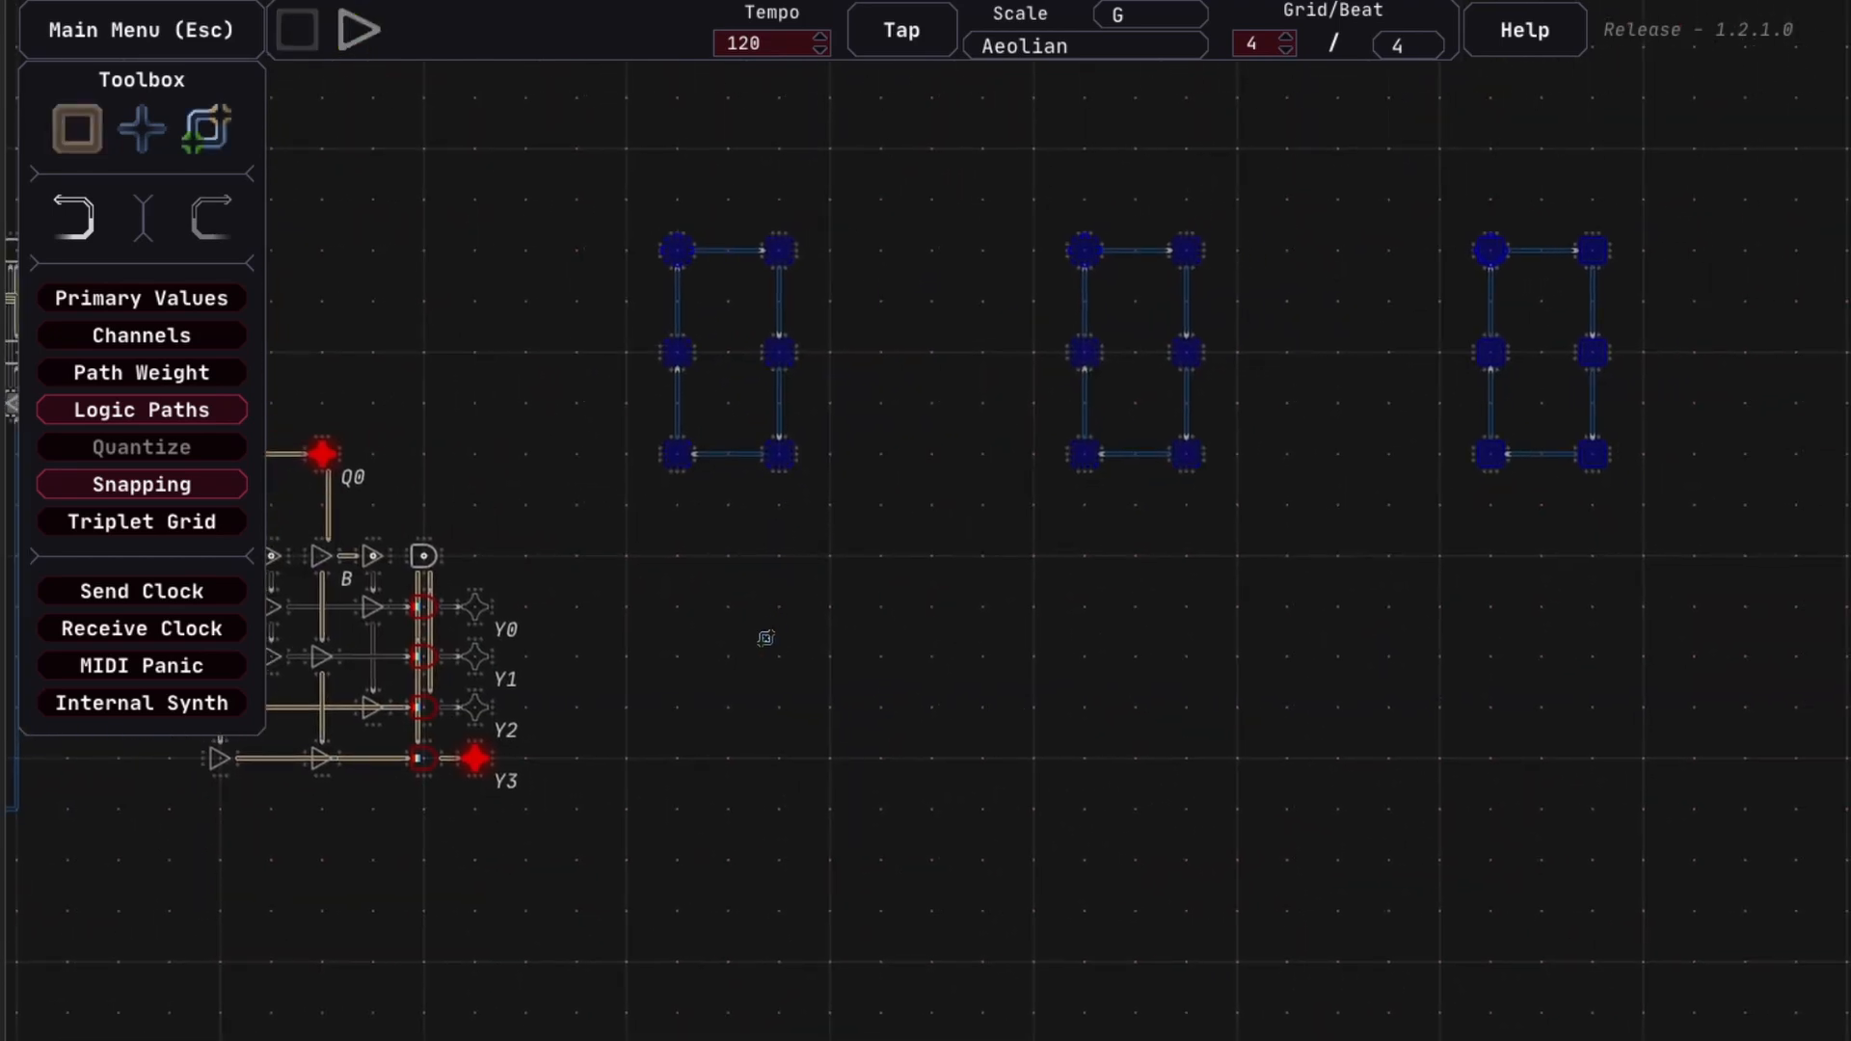
{"action": "key", "text": "1"}
{"action": "left_click_drag", "start_coordinate": [558, 176], "coordinate": [1661, 553]}
{"action": "left_click_drag", "start_coordinate": [959, 733], "coordinate": [847, 696]}
{"action": "left_click", "coordinate": [757, 793]}
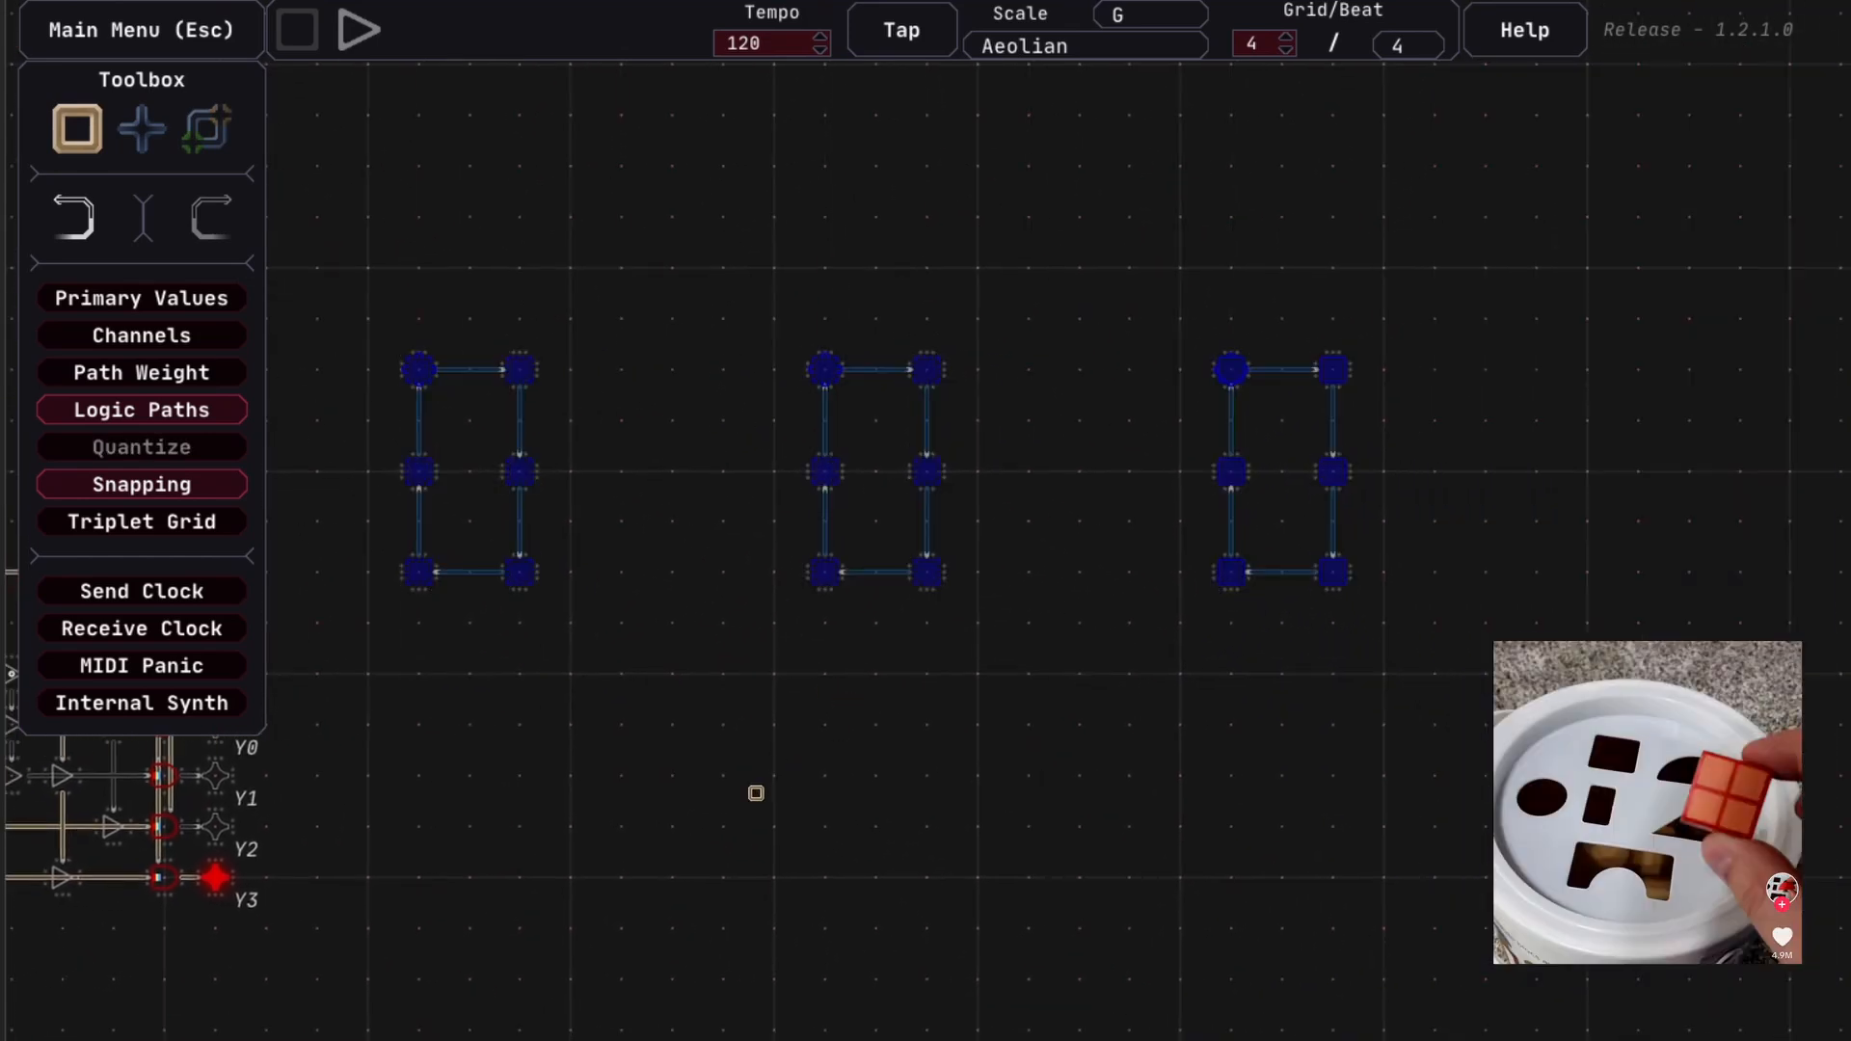
{"action": "left_click_drag", "start_coordinate": [757, 793], "coordinate": [1112, 690]}
{"action": "left_click_drag", "start_coordinate": [652, 744], "coordinate": [615, 546]}
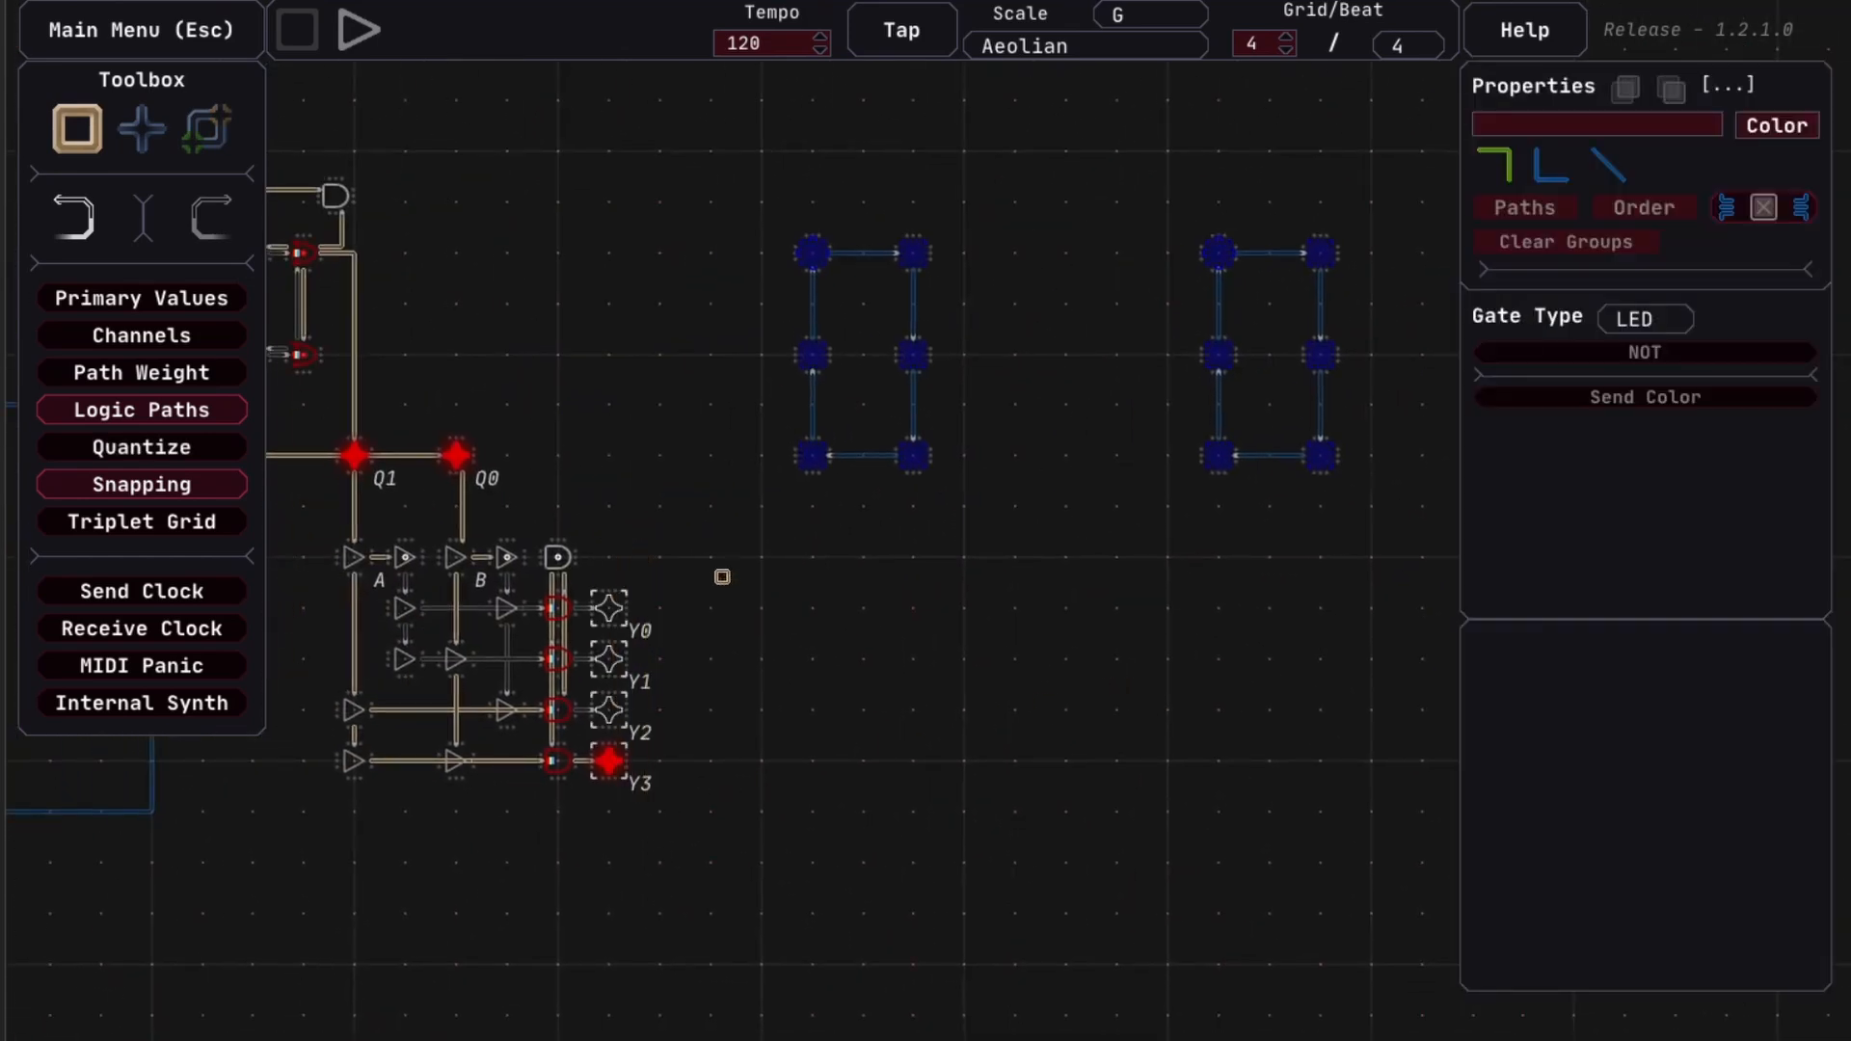
{"action": "left_click", "coordinate": [915, 715]}
Connect output Y2 with logic paths to all six notes of the rightmost loop
{"action": "key", "text": "3"}
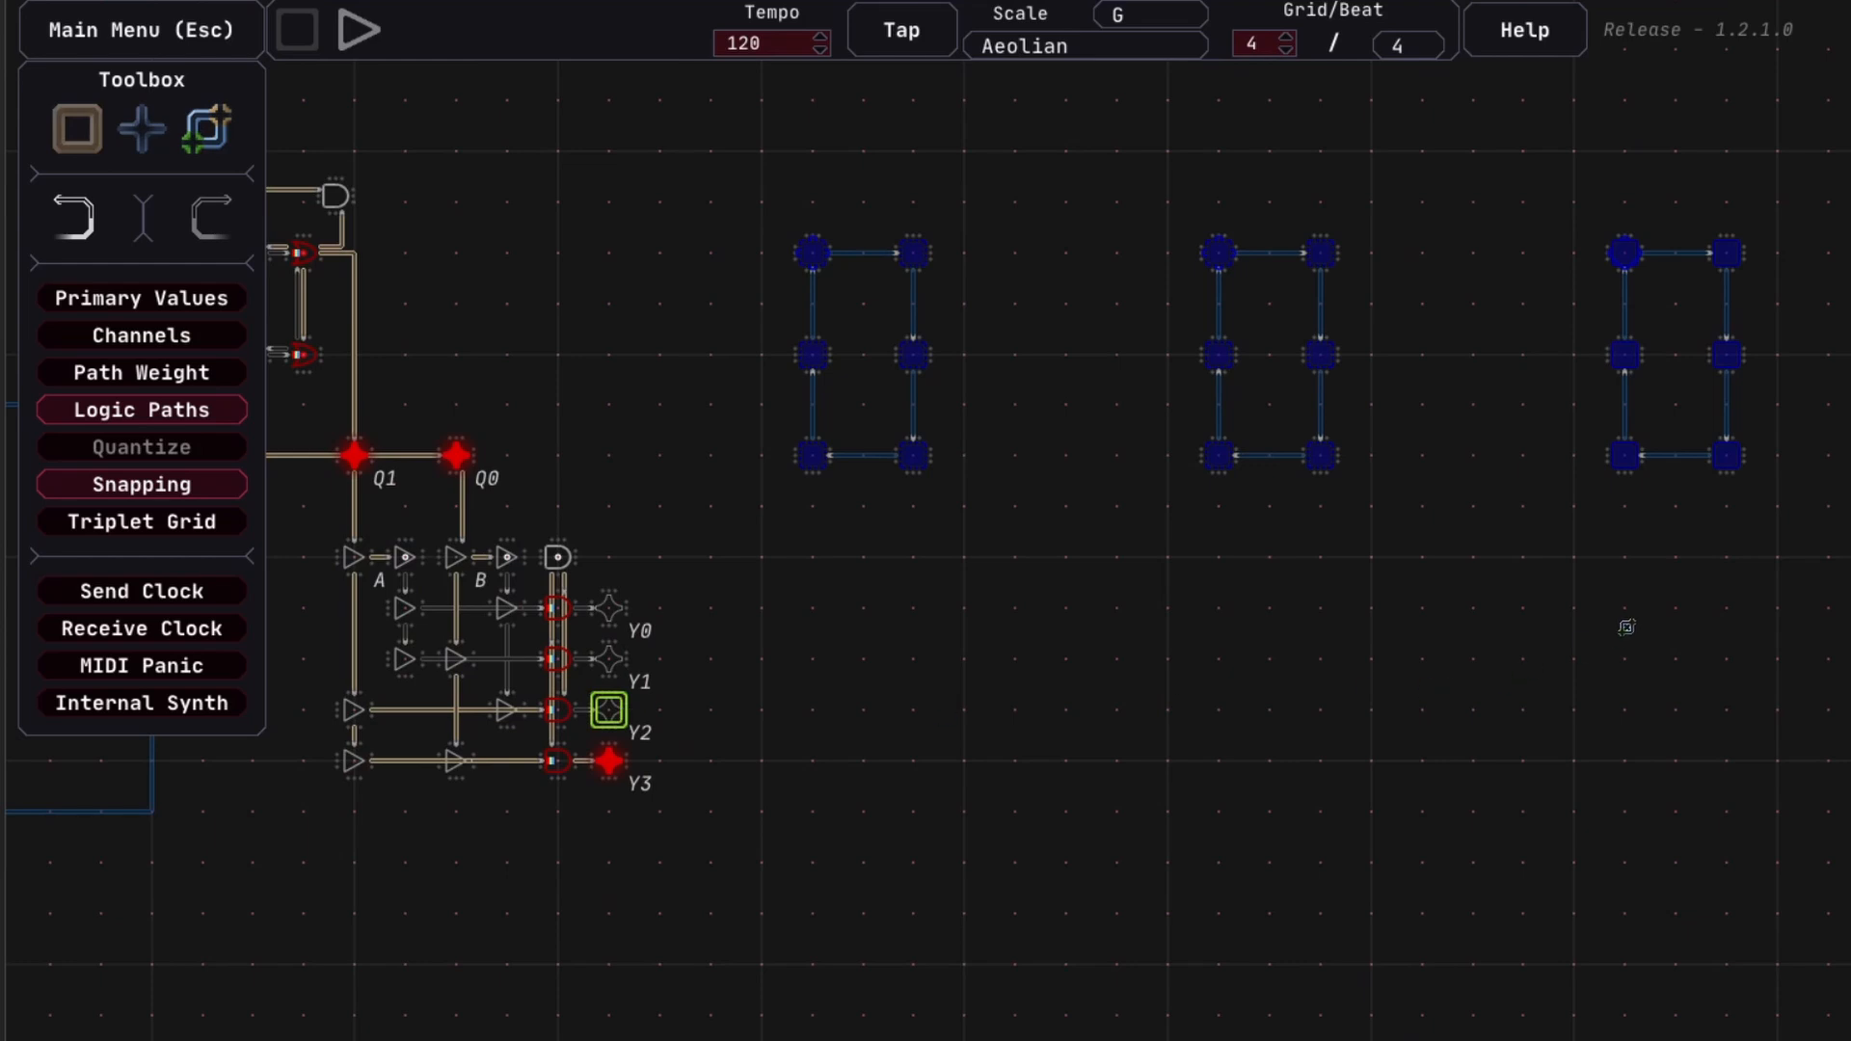
{"action": "left_click", "coordinate": [1625, 455]}
{"action": "left_click", "coordinate": [1625, 354]}
{"action": "left_click", "coordinate": [1625, 253]}
{"action": "left_click", "coordinate": [1726, 253]}
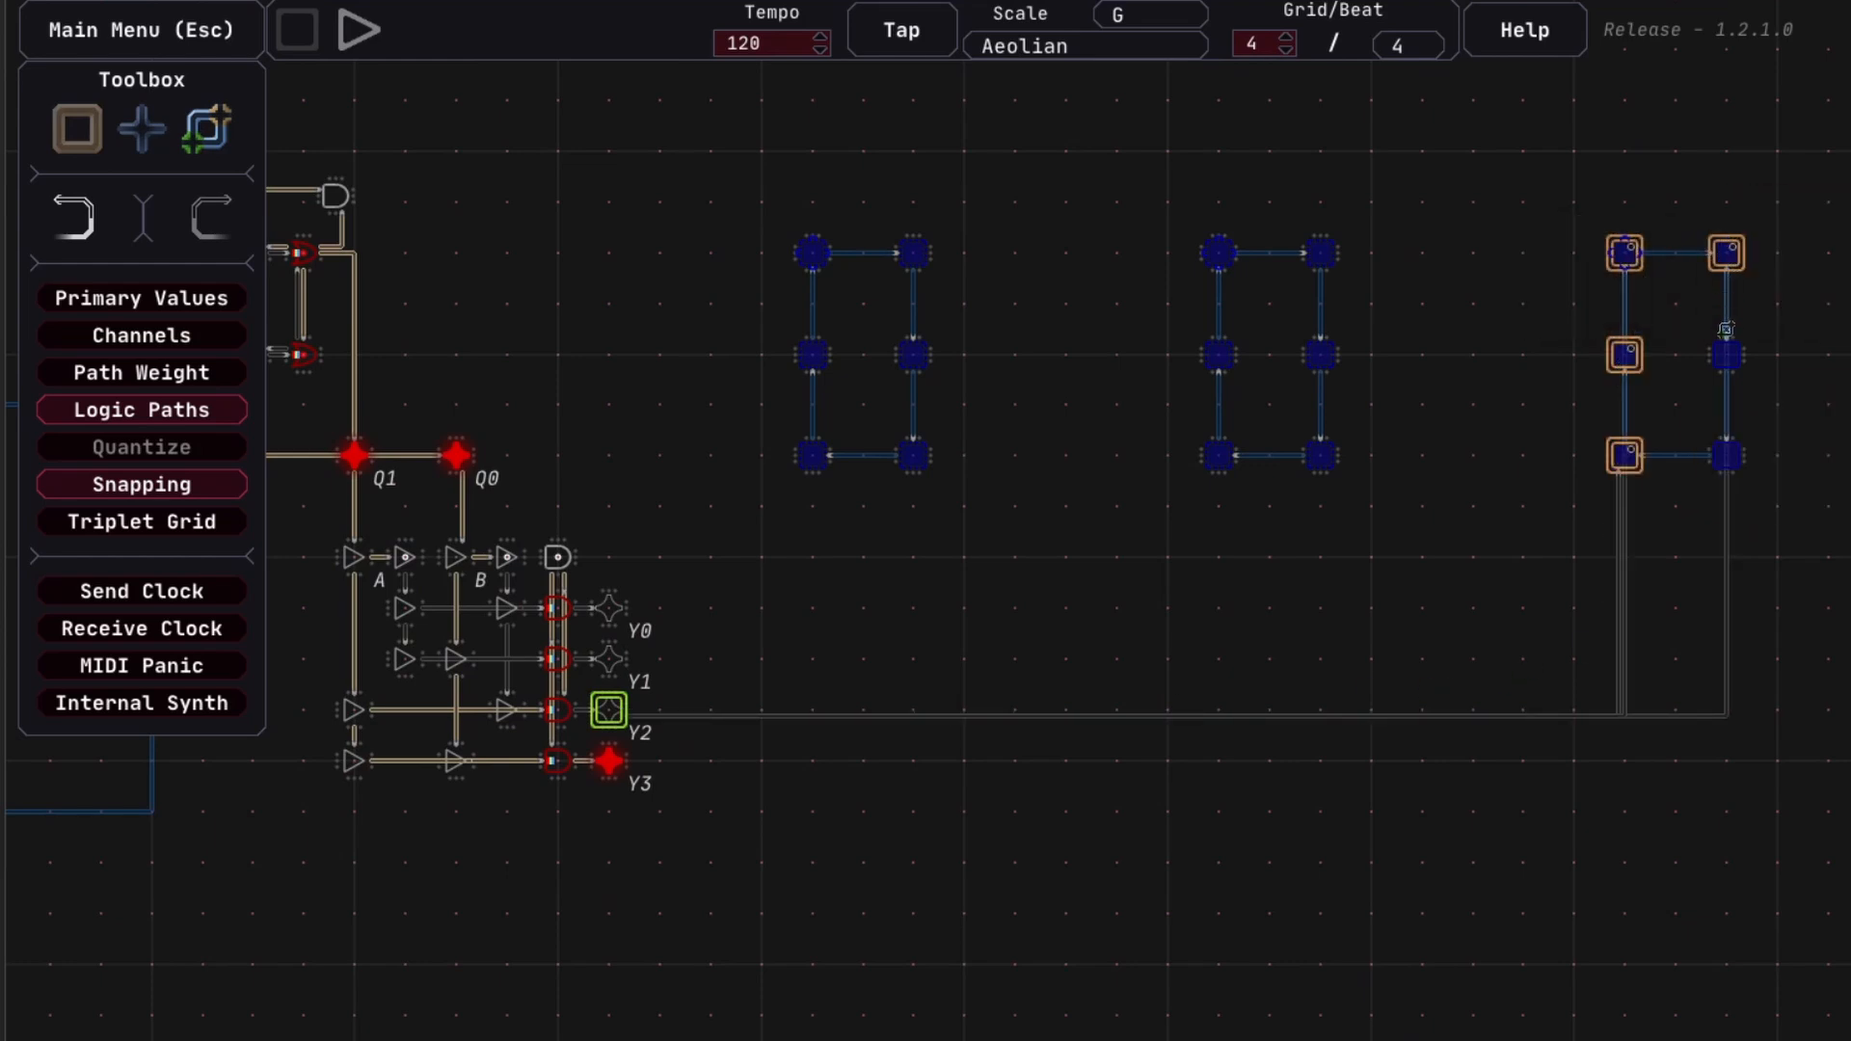
{"action": "left_click", "coordinate": [1726, 354]}
{"action": "left_click", "coordinate": [1726, 455]}
{"action": "left_click", "coordinate": [937, 779]}
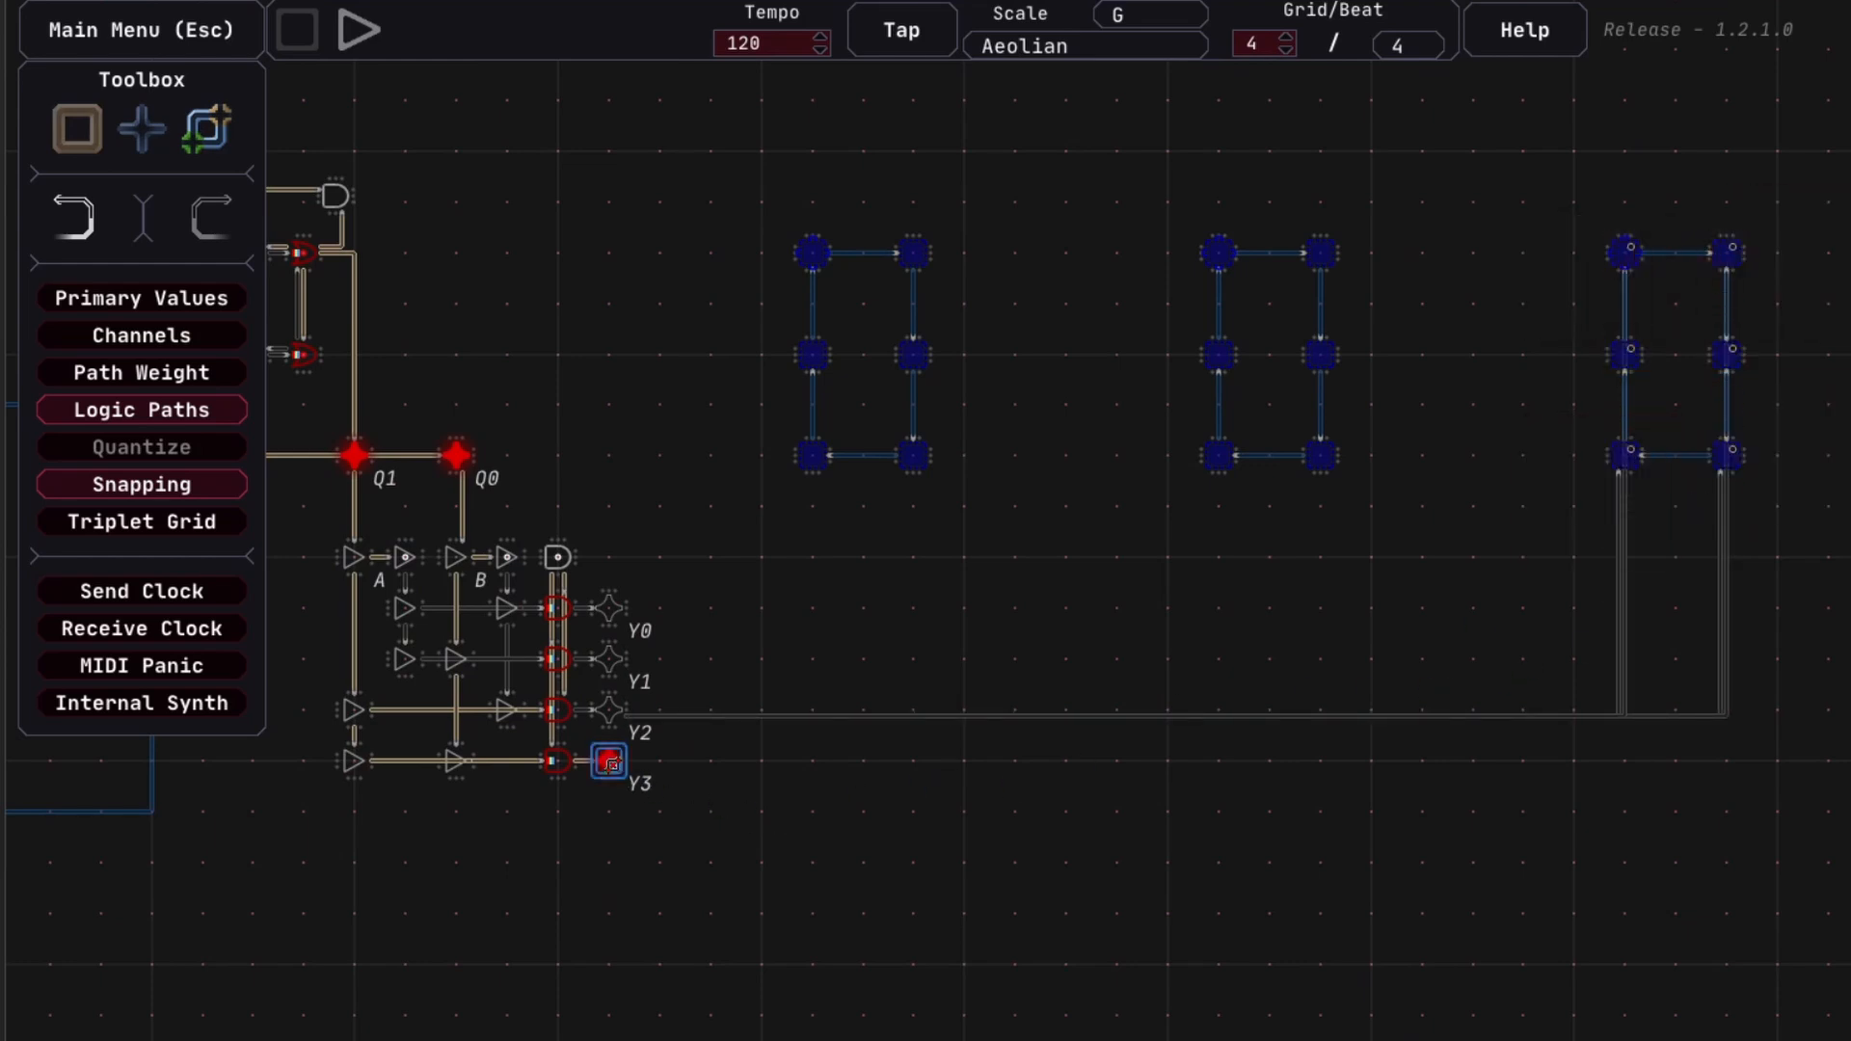
Connect output Y3 with logic paths to all six notes of the rightmost loop
{"action": "left_click", "coordinate": [1625, 455]}
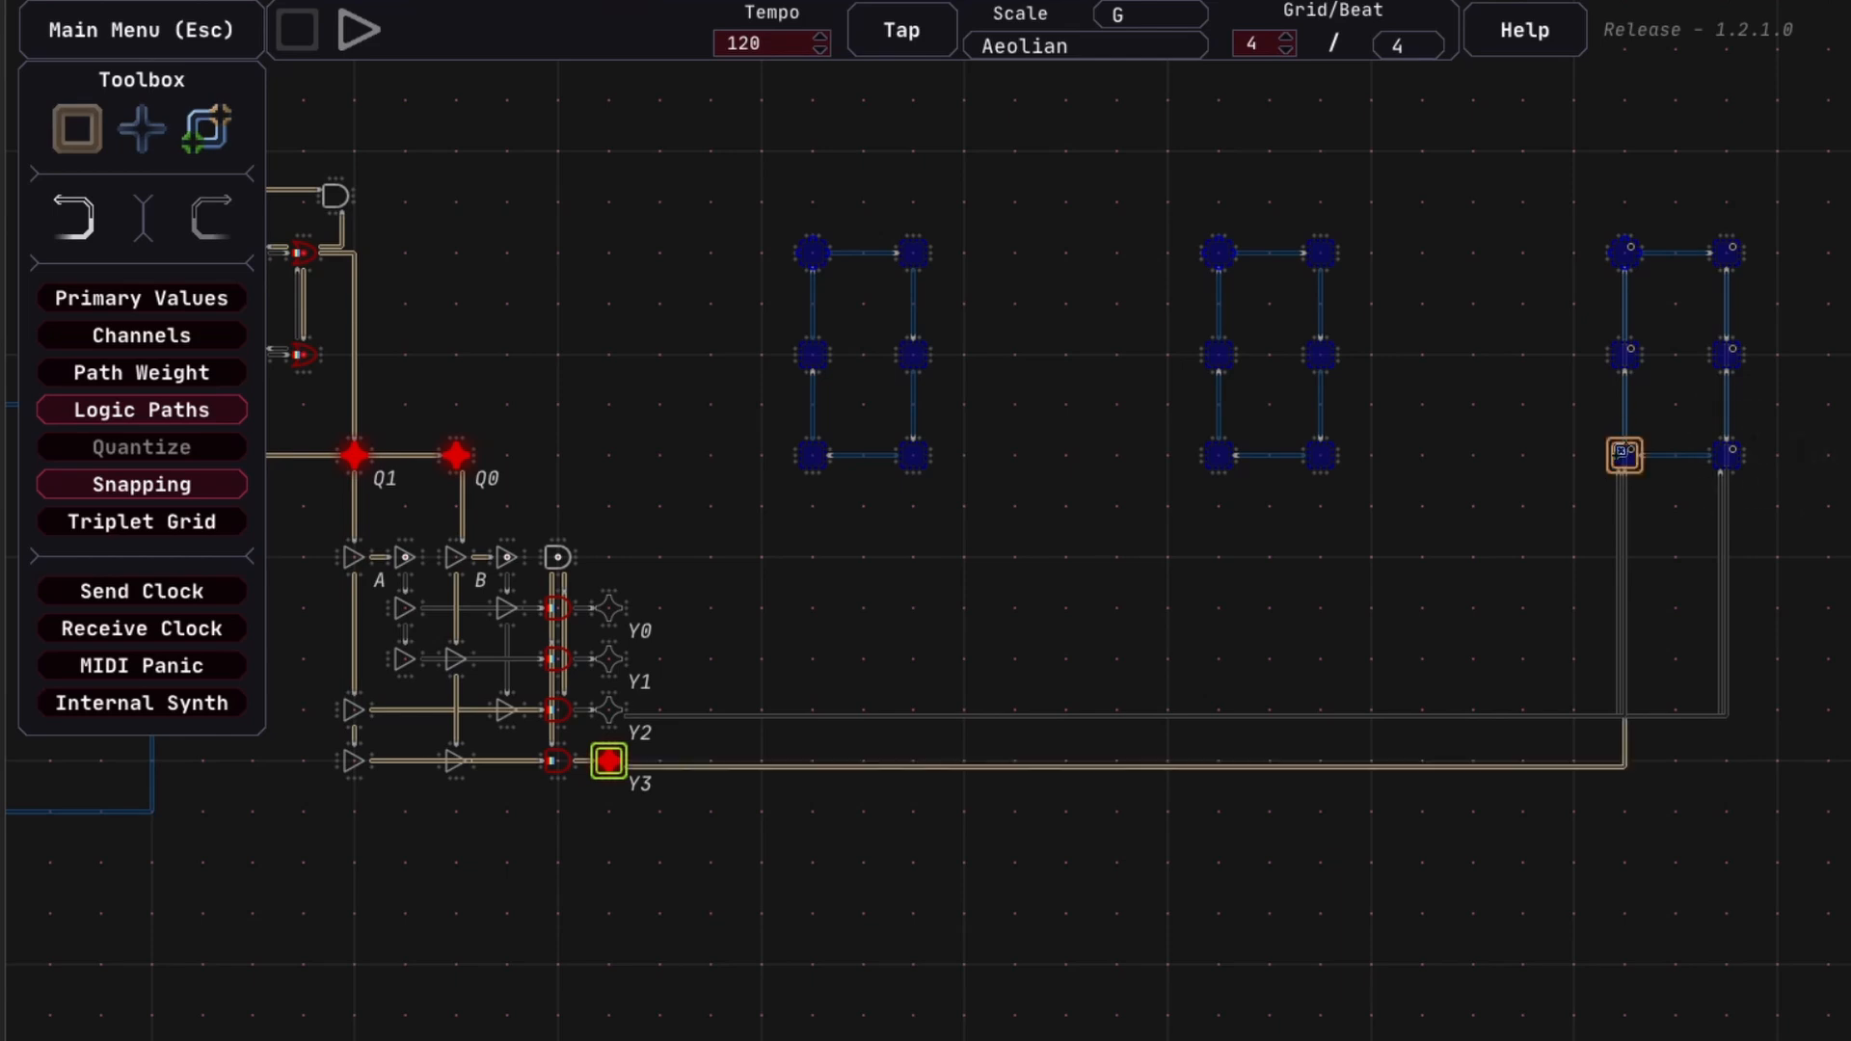
{"action": "left_click", "coordinate": [1624, 354]}
{"action": "left_click", "coordinate": [1624, 253]}
{"action": "left_click", "coordinate": [1726, 253]}
{"action": "left_click", "coordinate": [1726, 354]}
{"action": "left_click", "coordinate": [1726, 455]}
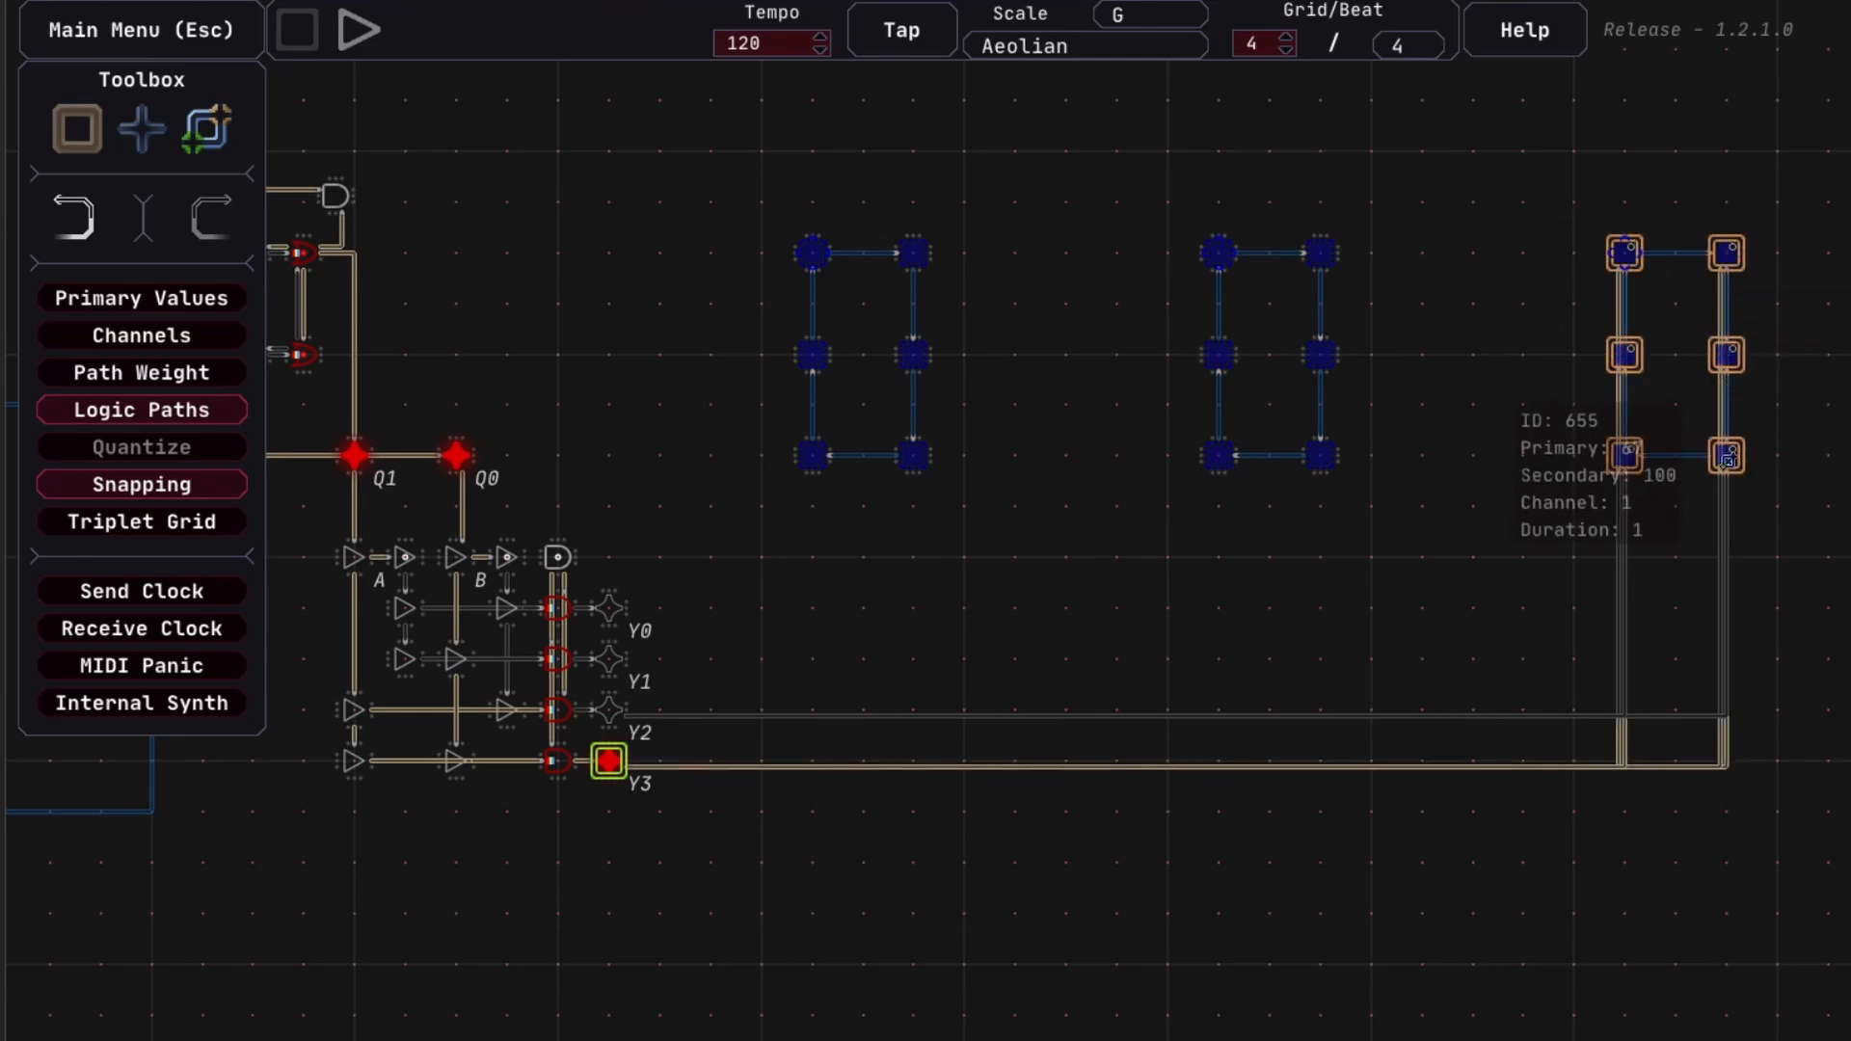
{"action": "left_click", "coordinate": [1678, 516]}
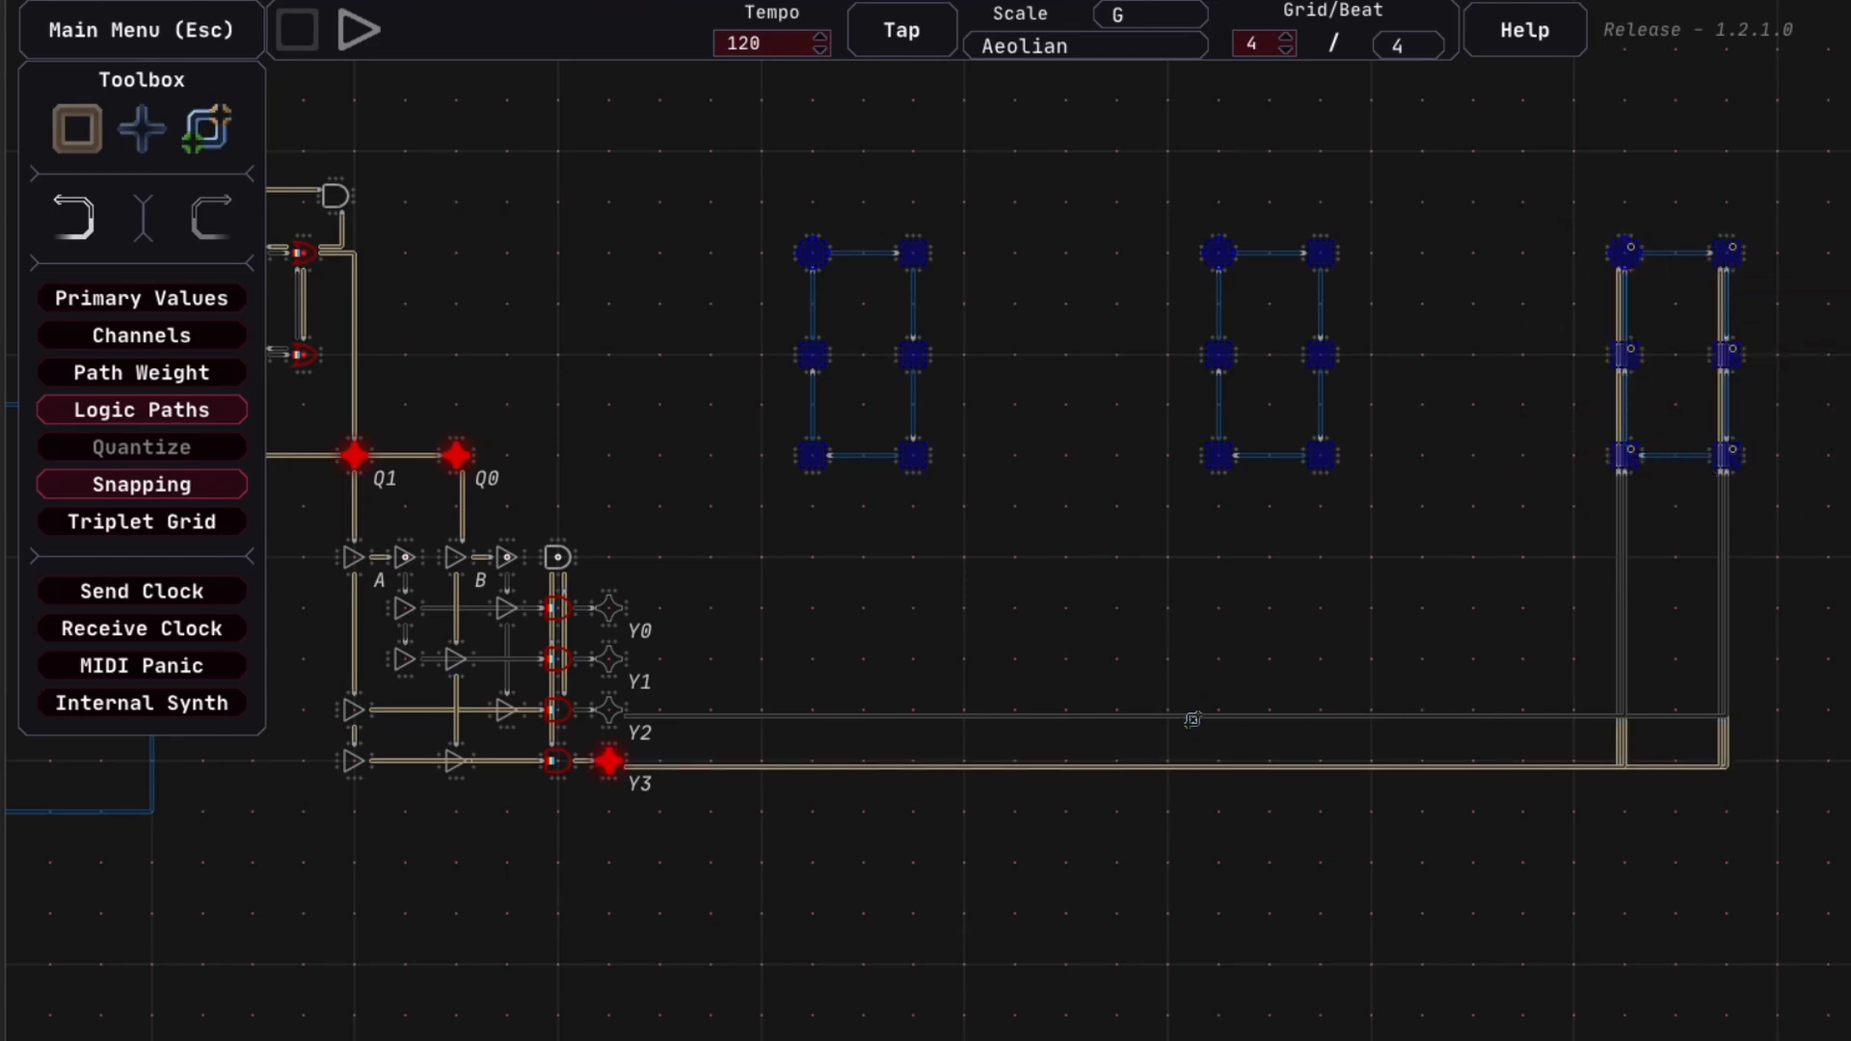
Examine the logic paths that run from Y2 and Y3 to the rightmost loop, highlighting each output's paths
{"action": "key", "text": "q"}
{"action": "left_click", "coordinate": [1074, 719]}
{"action": "left_click", "coordinate": [1182, 838]}
{"action": "left_click_drag", "start_coordinate": [1314, 863], "coordinate": [1152, 861]}
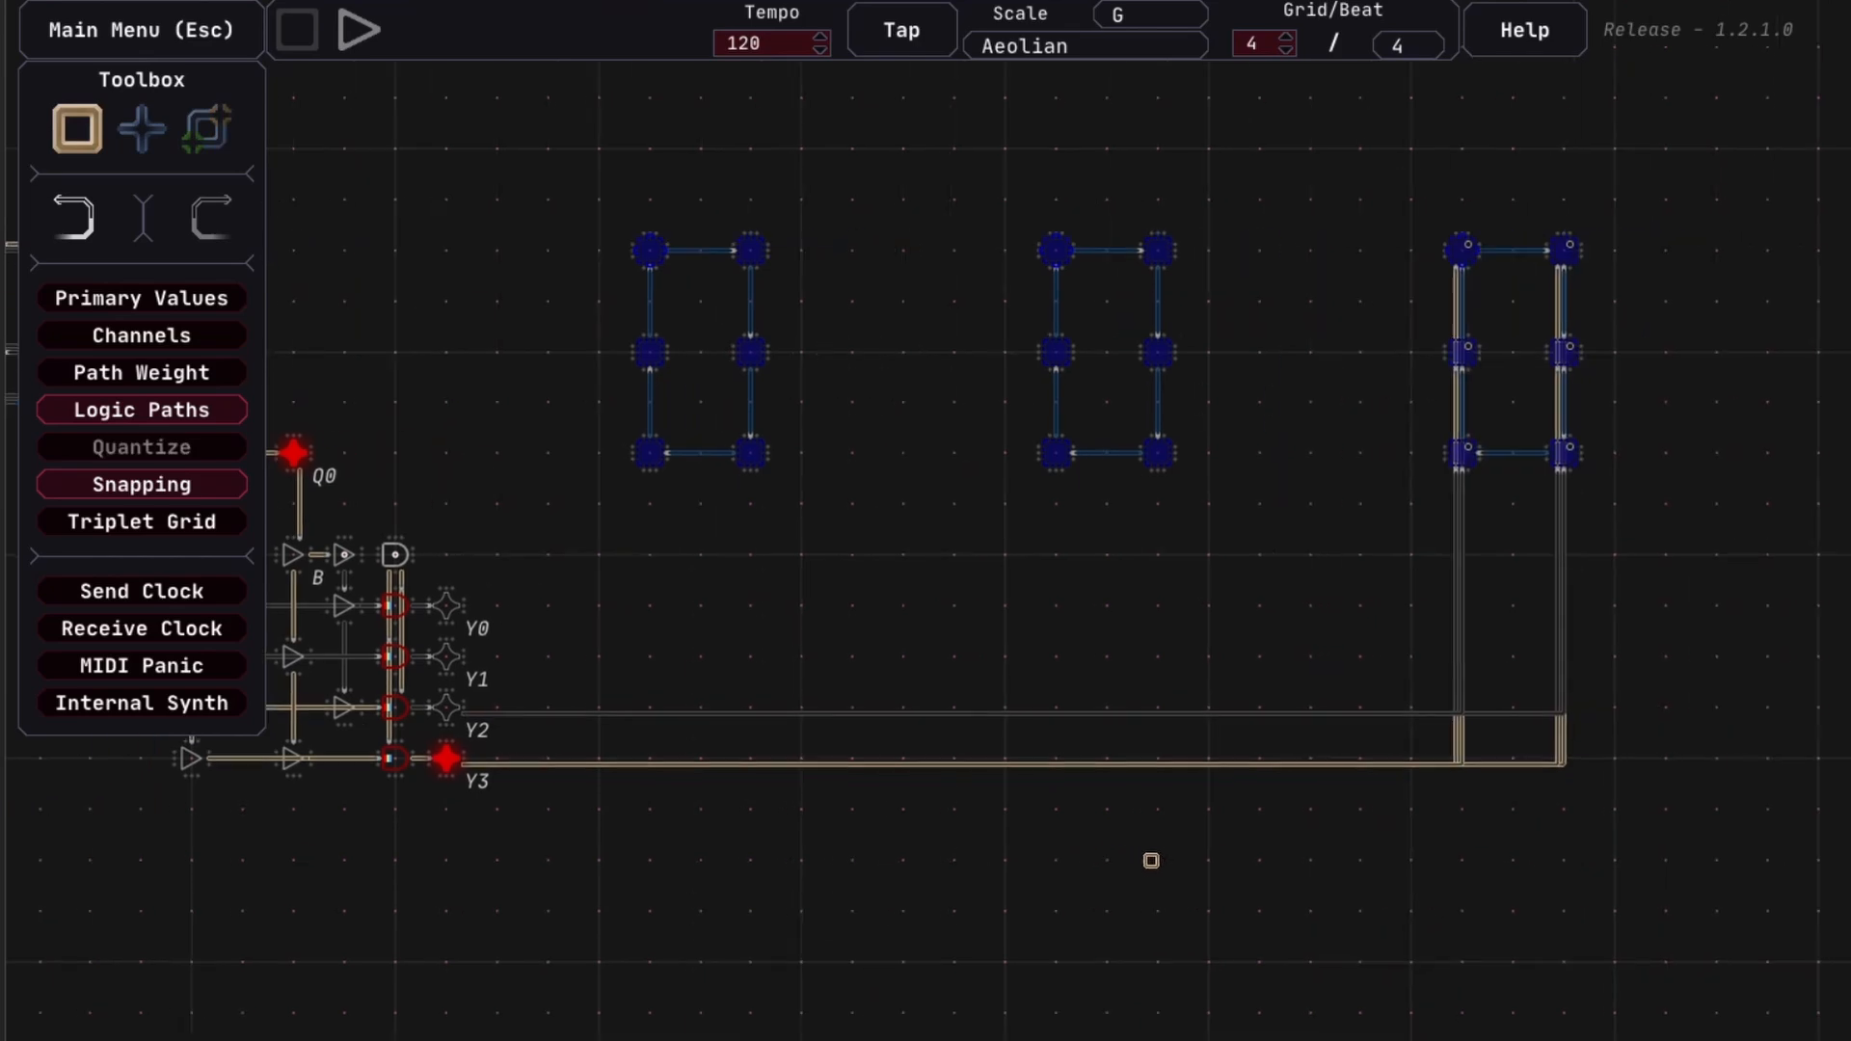
{"action": "left_click", "coordinate": [1098, 715]}
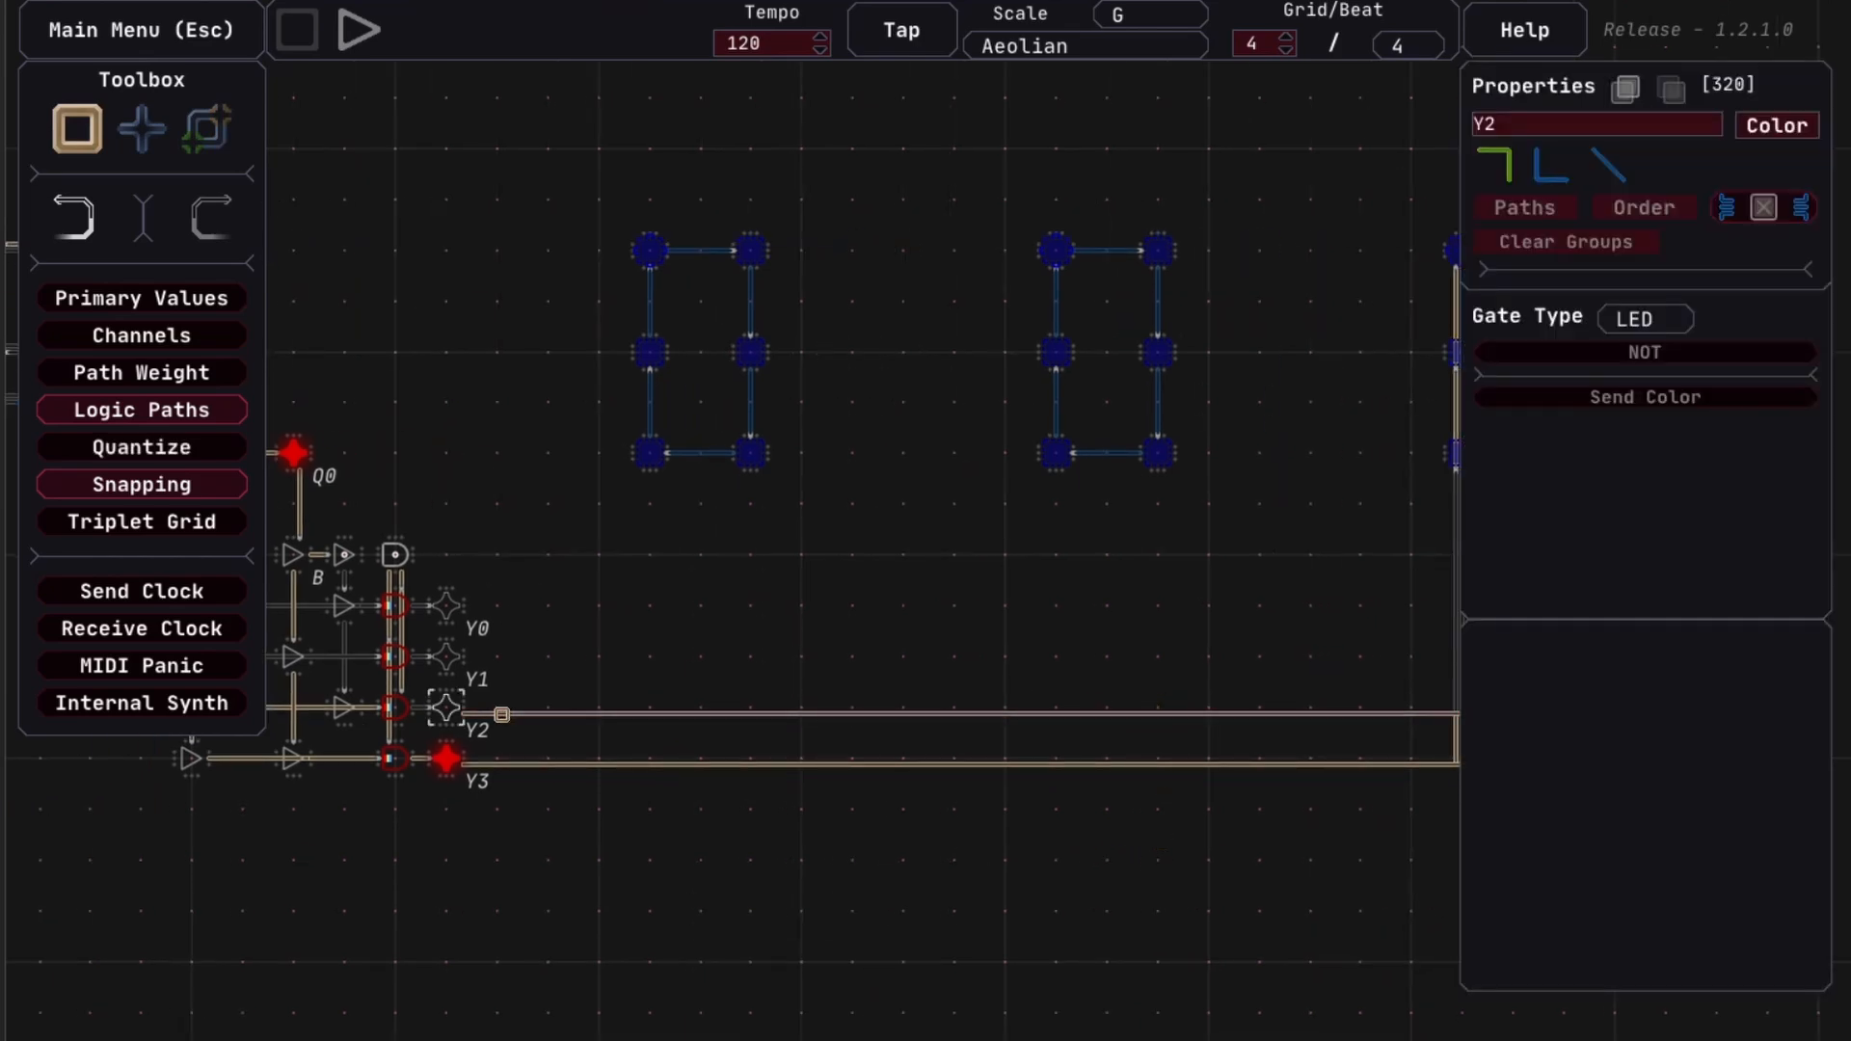
{"action": "left_click_drag", "start_coordinate": [836, 627], "coordinate": [649, 630]}
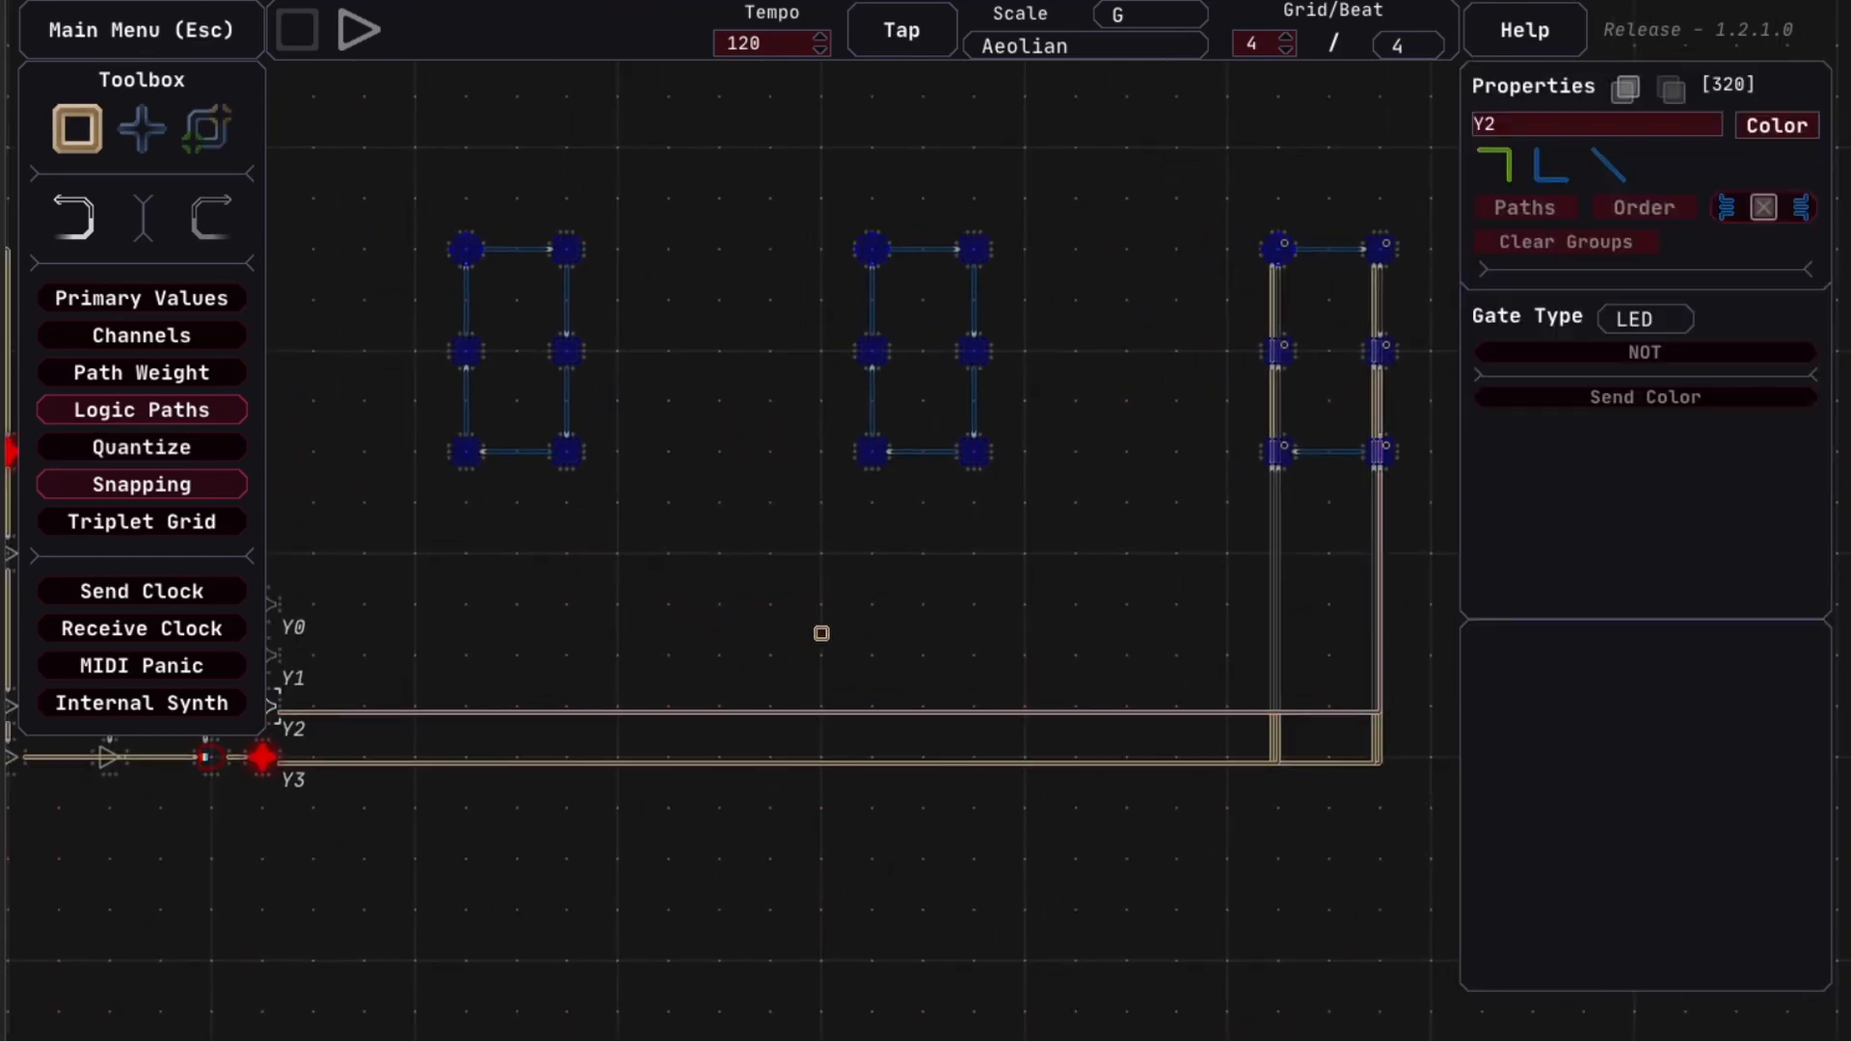
{"action": "left_click_drag", "start_coordinate": [854, 632], "coordinate": [886, 630]}
{"action": "left_click", "coordinate": [651, 763]}
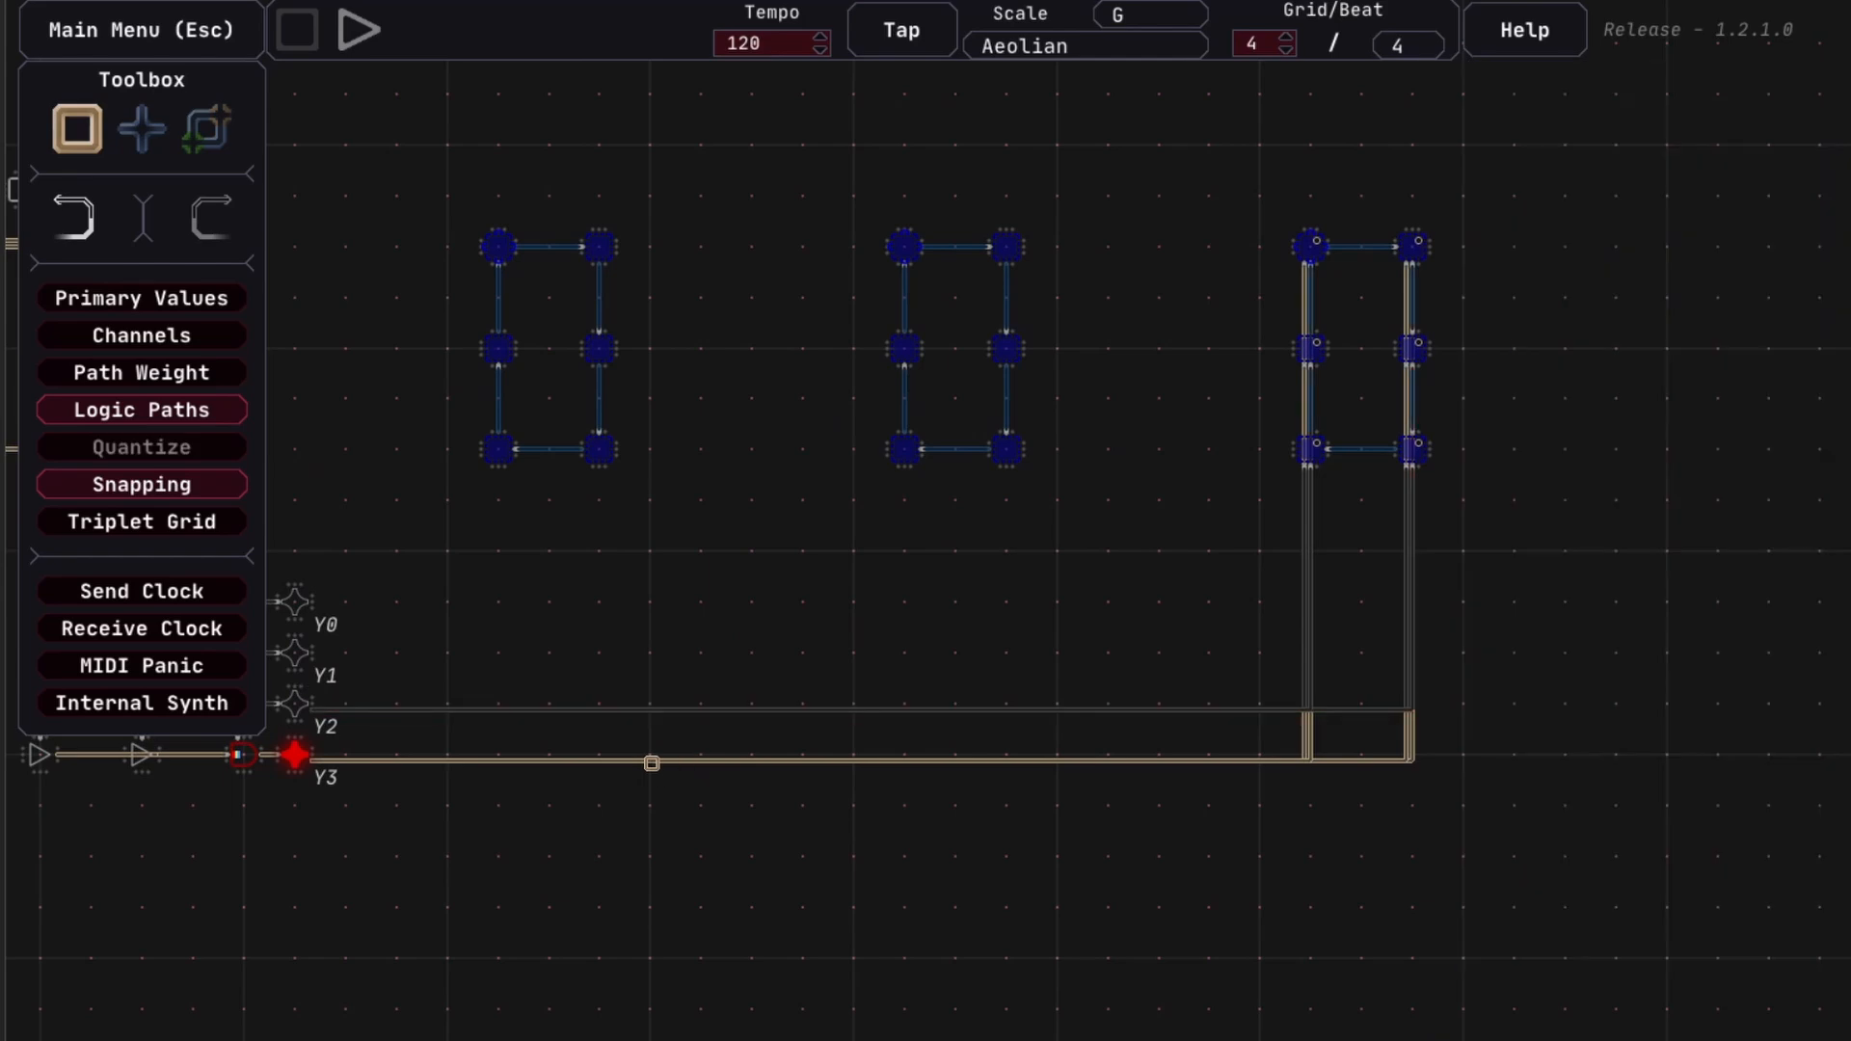
{"action": "left_click", "coordinate": [662, 762]}
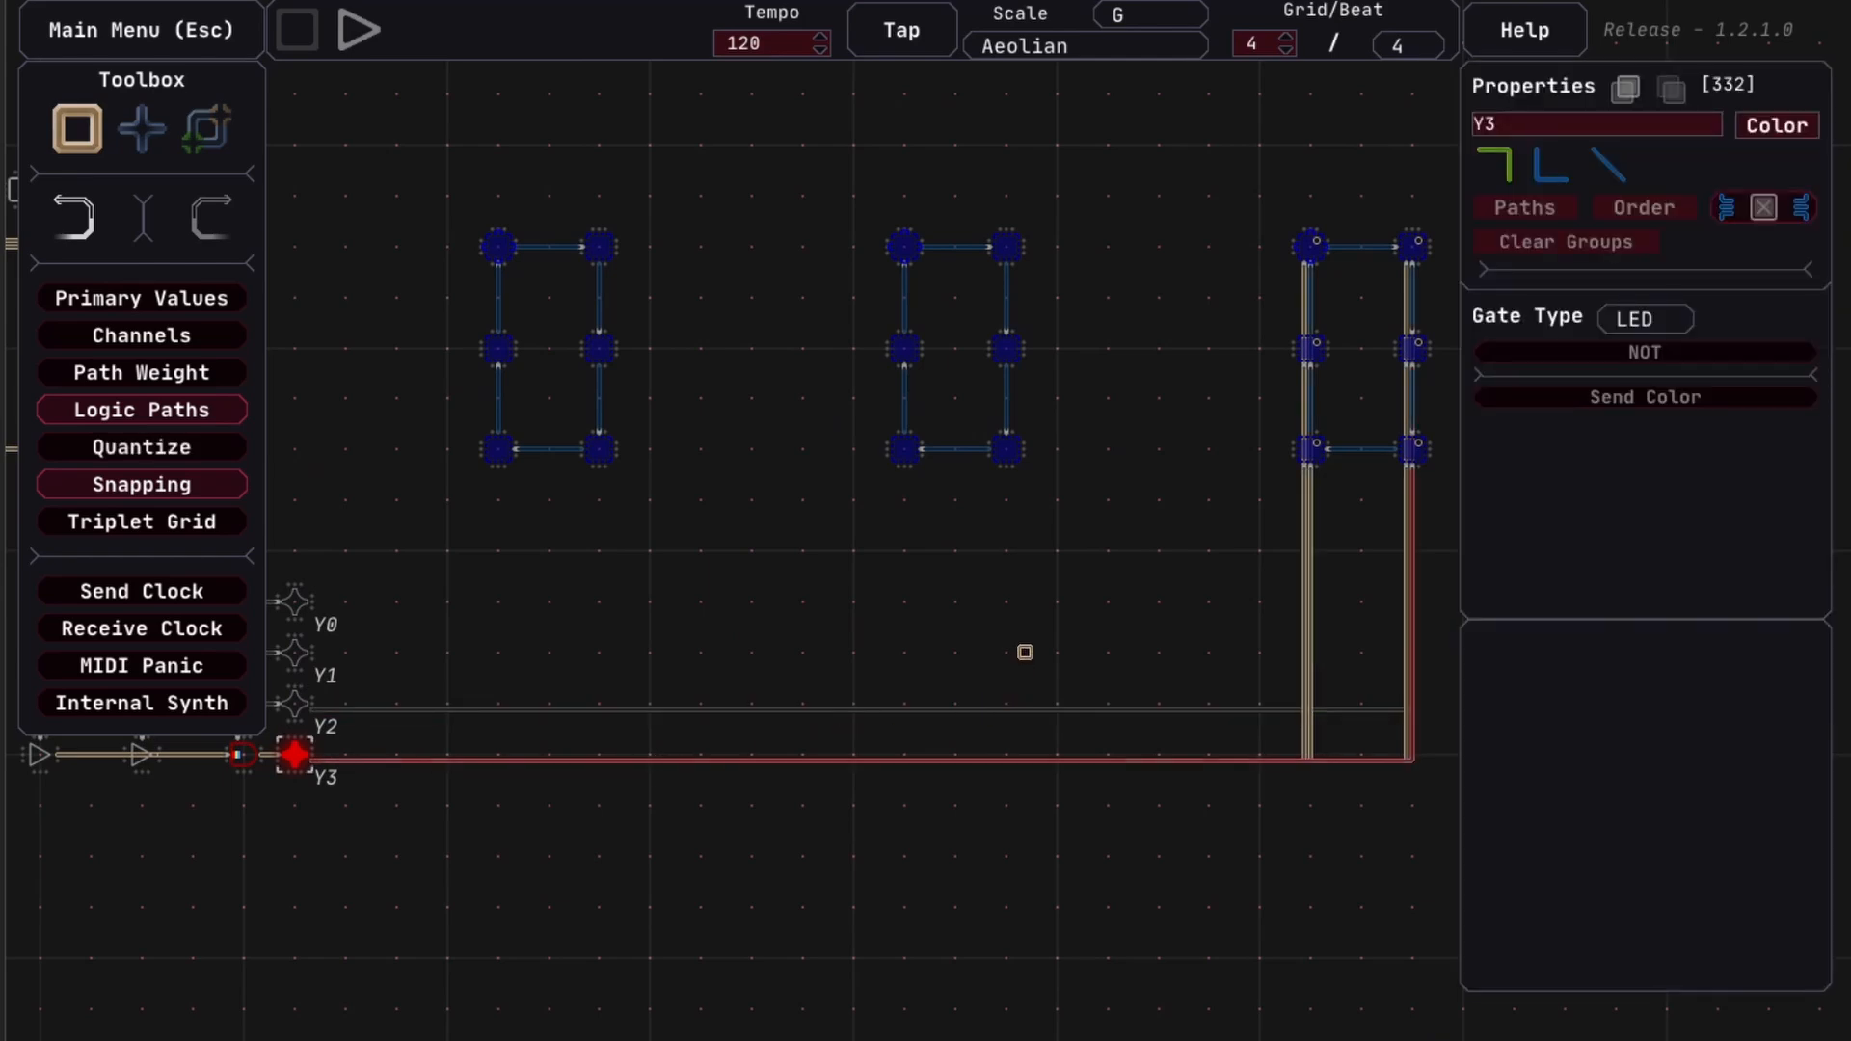
{"action": "left_click_drag", "start_coordinate": [1129, 572], "coordinate": [1043, 582]}
{"action": "scroll", "coordinate": [1103, 515], "scroll_direction": "up", "scroll_amount": 3}
{"action": "left_click_drag", "start_coordinate": [1372, 500], "coordinate": [897, 682]}
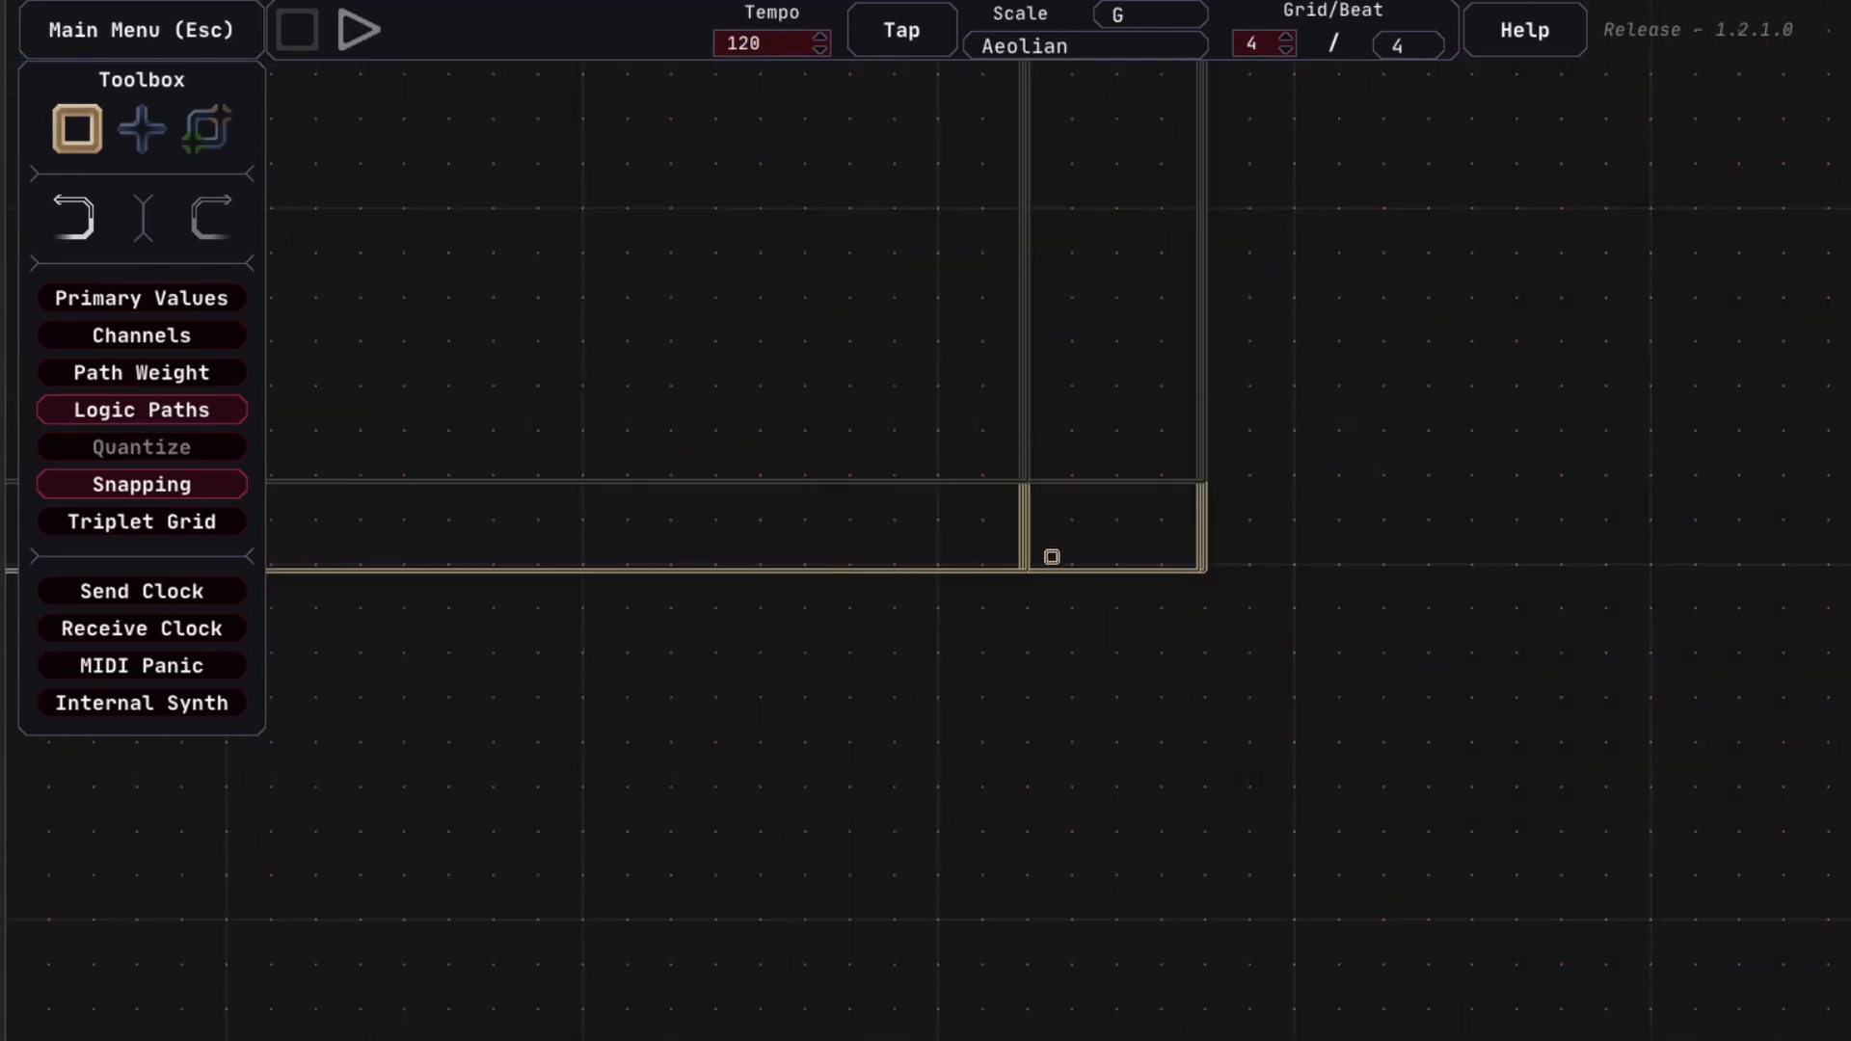
{"action": "left_click_drag", "start_coordinate": [1091, 300], "coordinate": [1024, 643]}
{"action": "left_click_drag", "start_coordinate": [698, 824], "coordinate": [961, 771]}
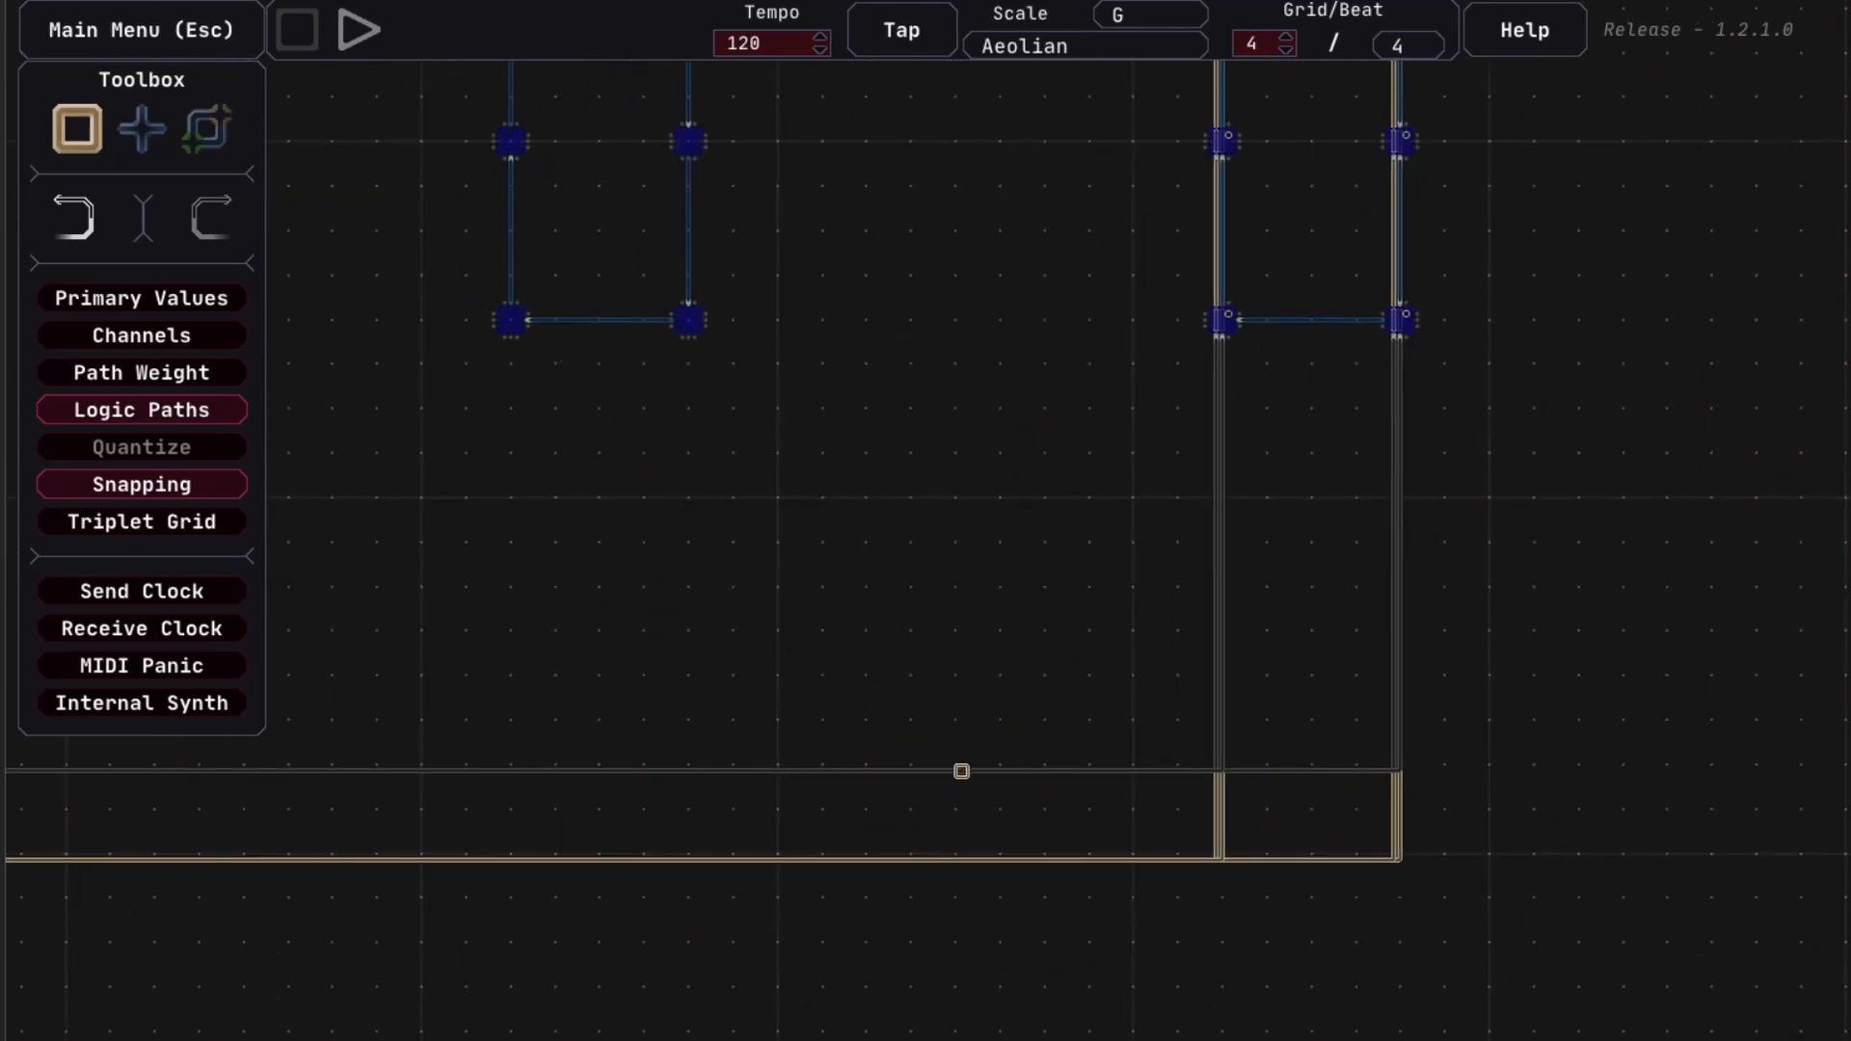
Play the patch to examine how the rightmost loop behaves with the Y2 and Y3 paths attached, then stop playback
{"action": "left_click_drag", "start_coordinate": [1162, 365], "coordinate": [817, 675]}
{"action": "left_click_drag", "start_coordinate": [816, 249], "coordinate": [1198, 664]}
{"action": "left_click", "coordinate": [1123, 666]}
{"action": "key", "text": "space"}
{"action": "mouse_move", "coordinate": [811, 760]}
{"action": "left_mouse_down"}
{"action": "mouse_move", "coordinate": [942, 732]}
{"action": "mouse_move", "coordinate": [928, 665]}
{"action": "mouse_move", "coordinate": [1077, 613]}
{"action": "left_mouse_up"}
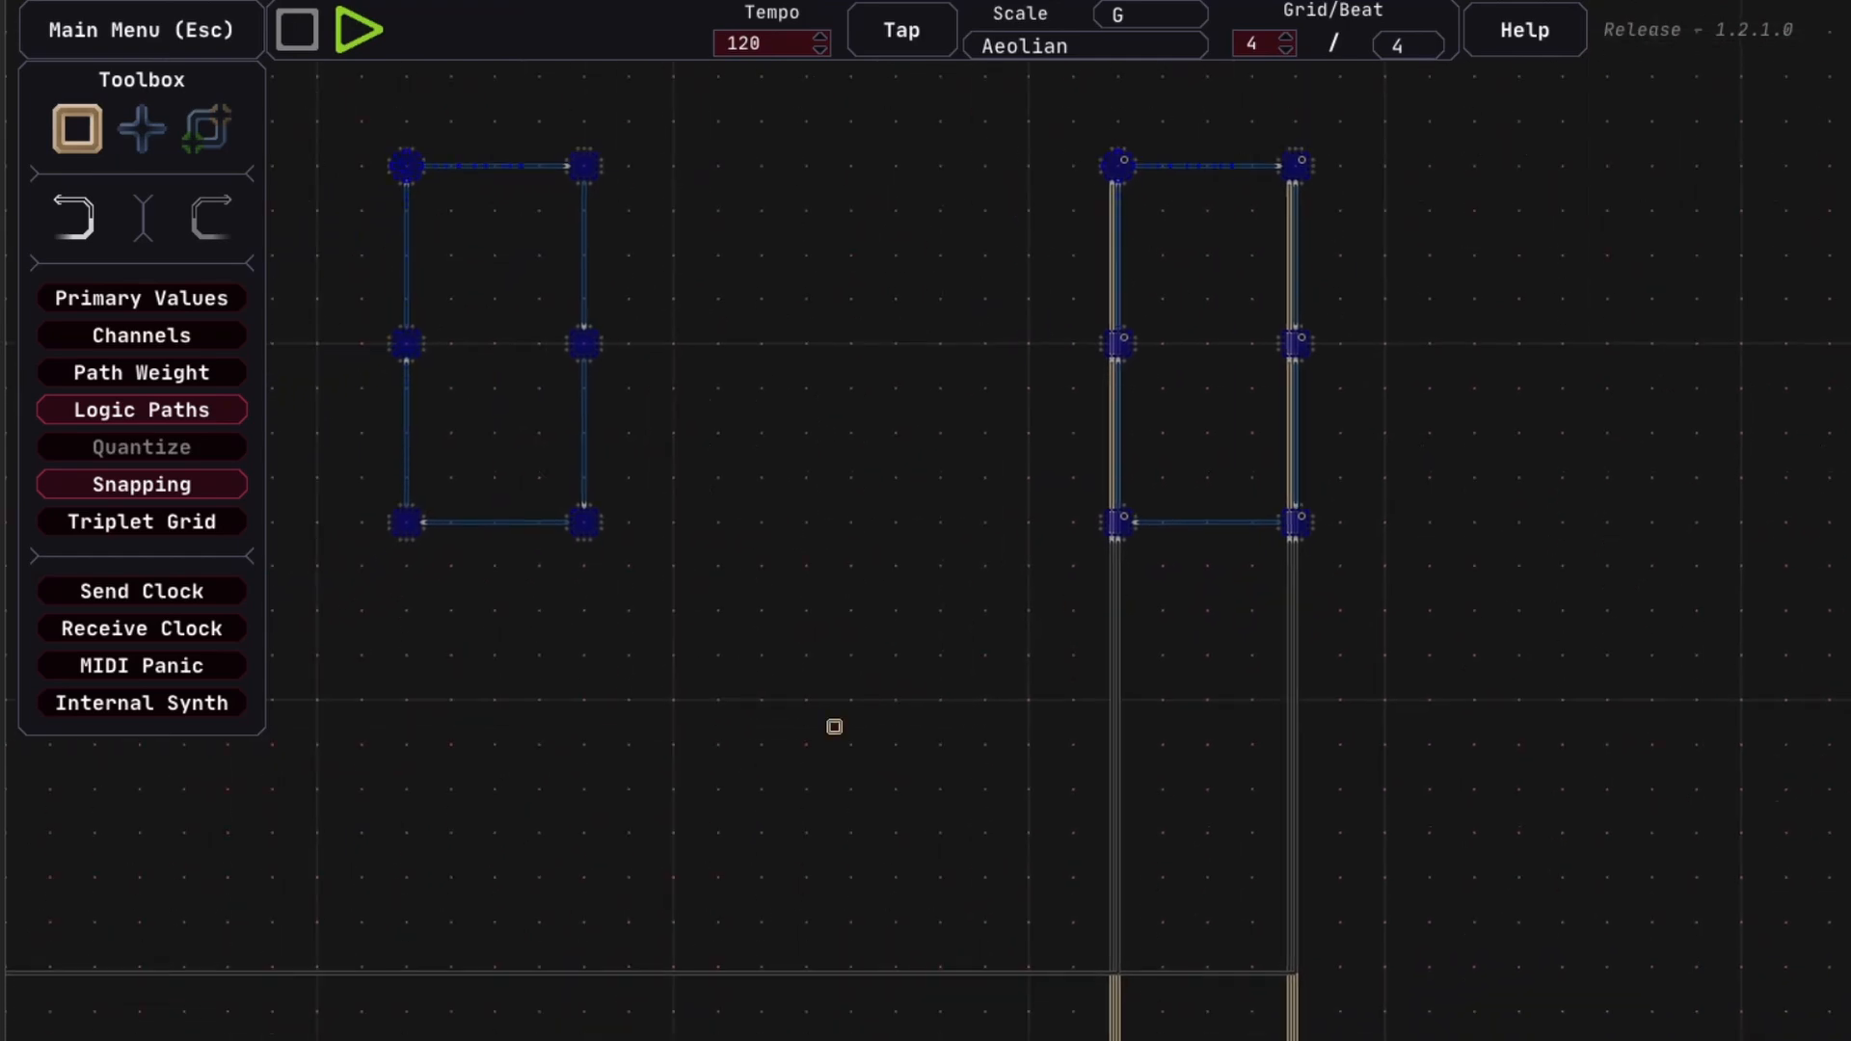
{"action": "left_click_drag", "start_coordinate": [660, 839], "coordinate": [1248, 561]}
{"action": "key", "text": "space"}
Delete all logic paths running from Y2 and Y3 to the rightmost loop
{"action": "left_click", "coordinate": [1088, 696]}
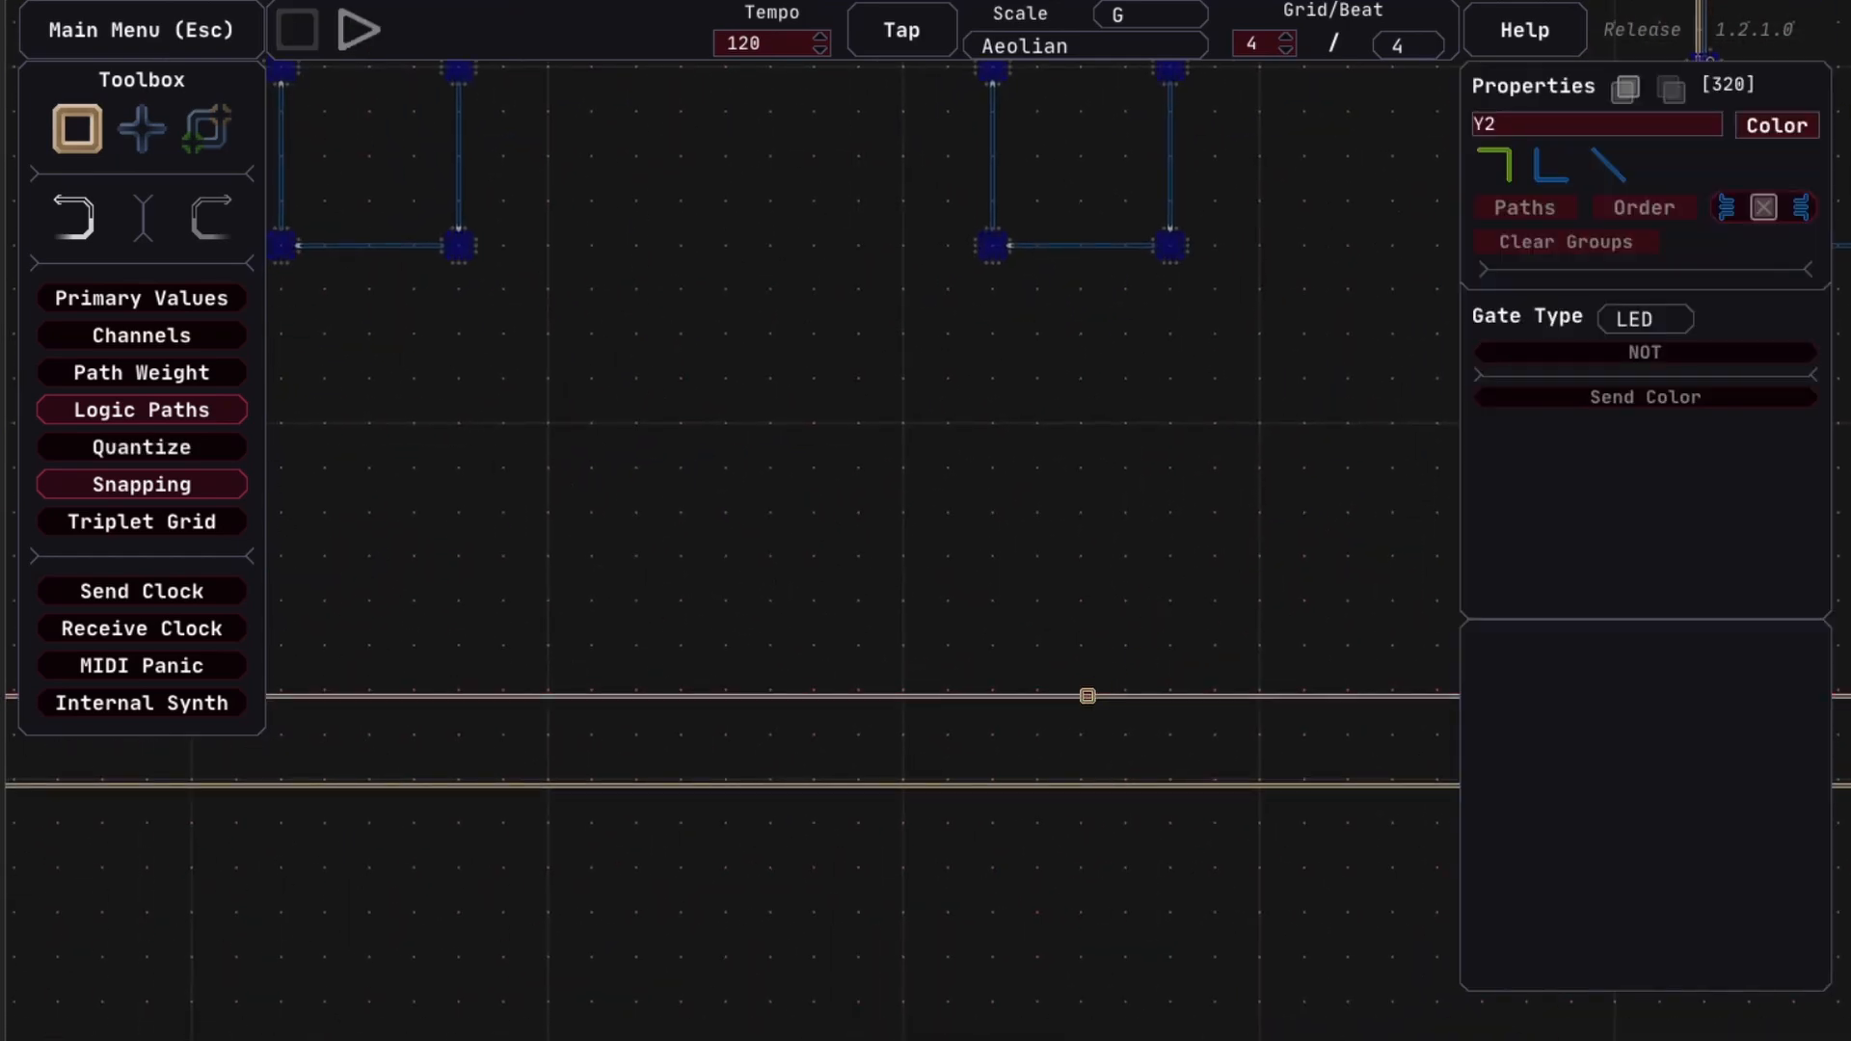
{"action": "key", "text": "Delete"}
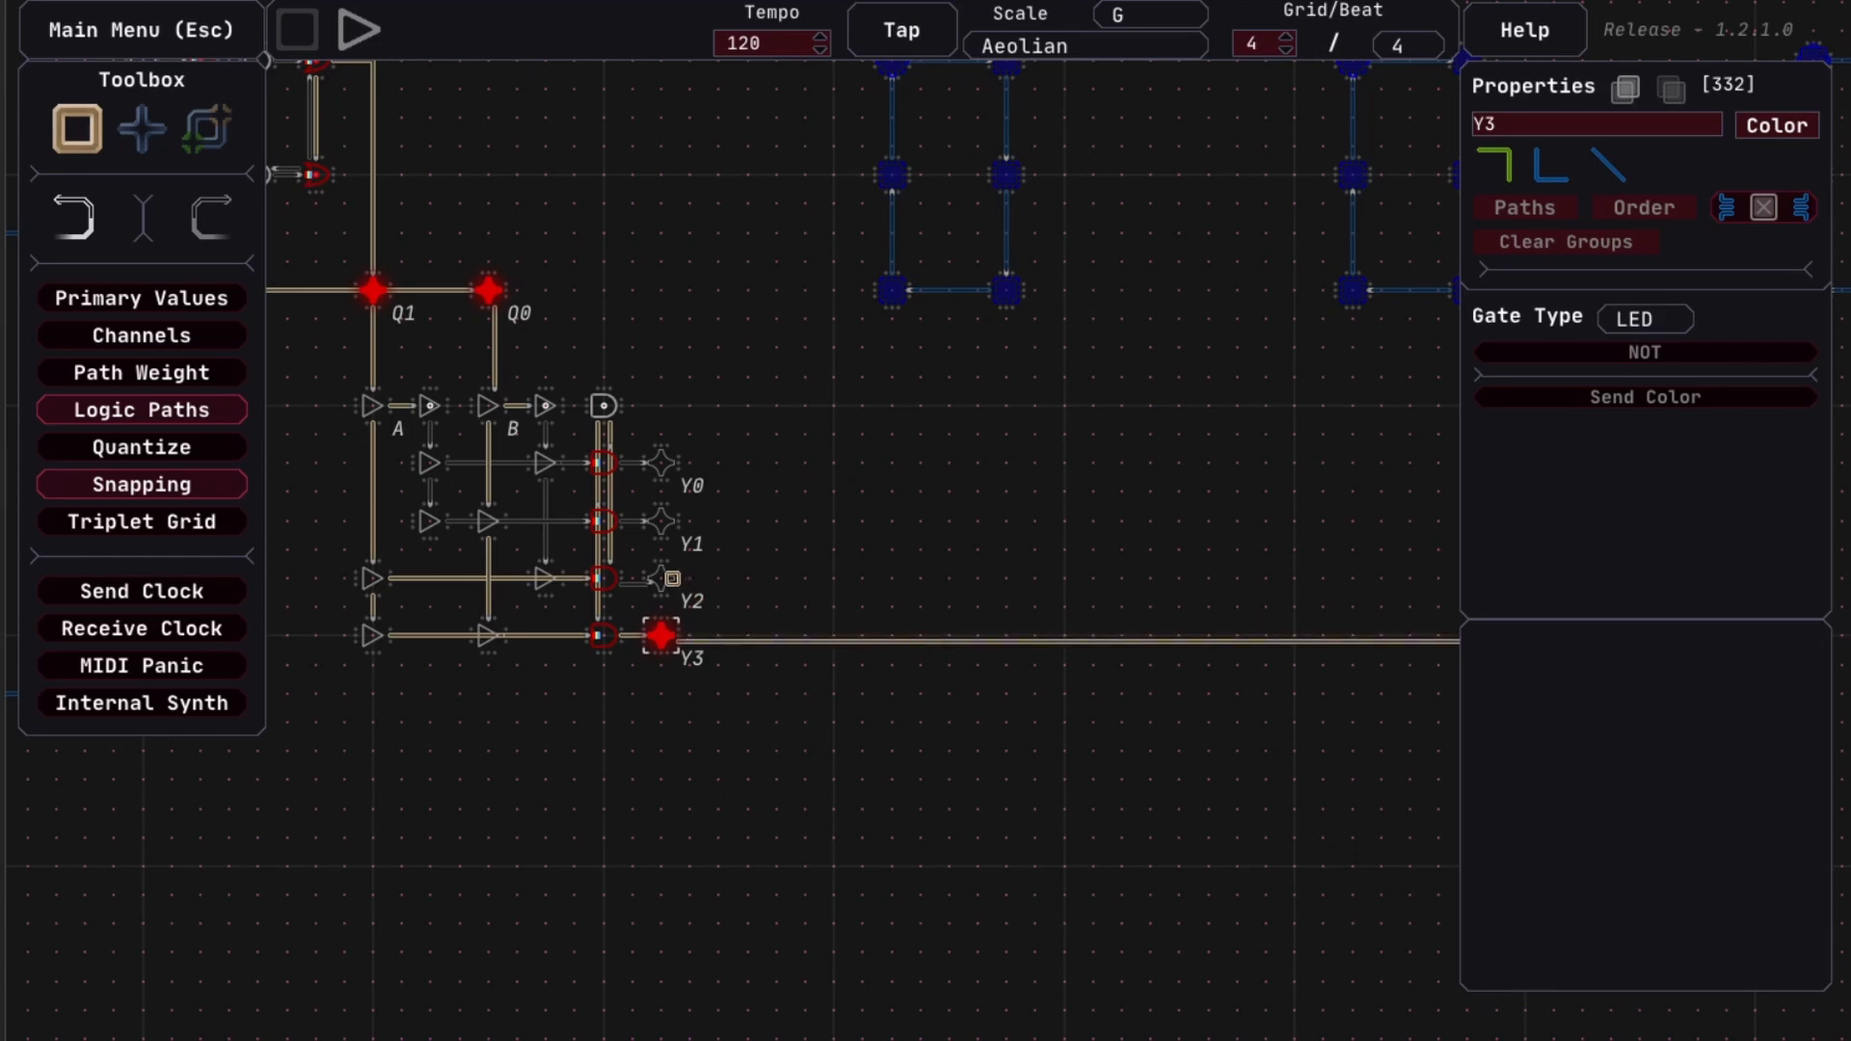
{"action": "left_click", "coordinate": [786, 640]}
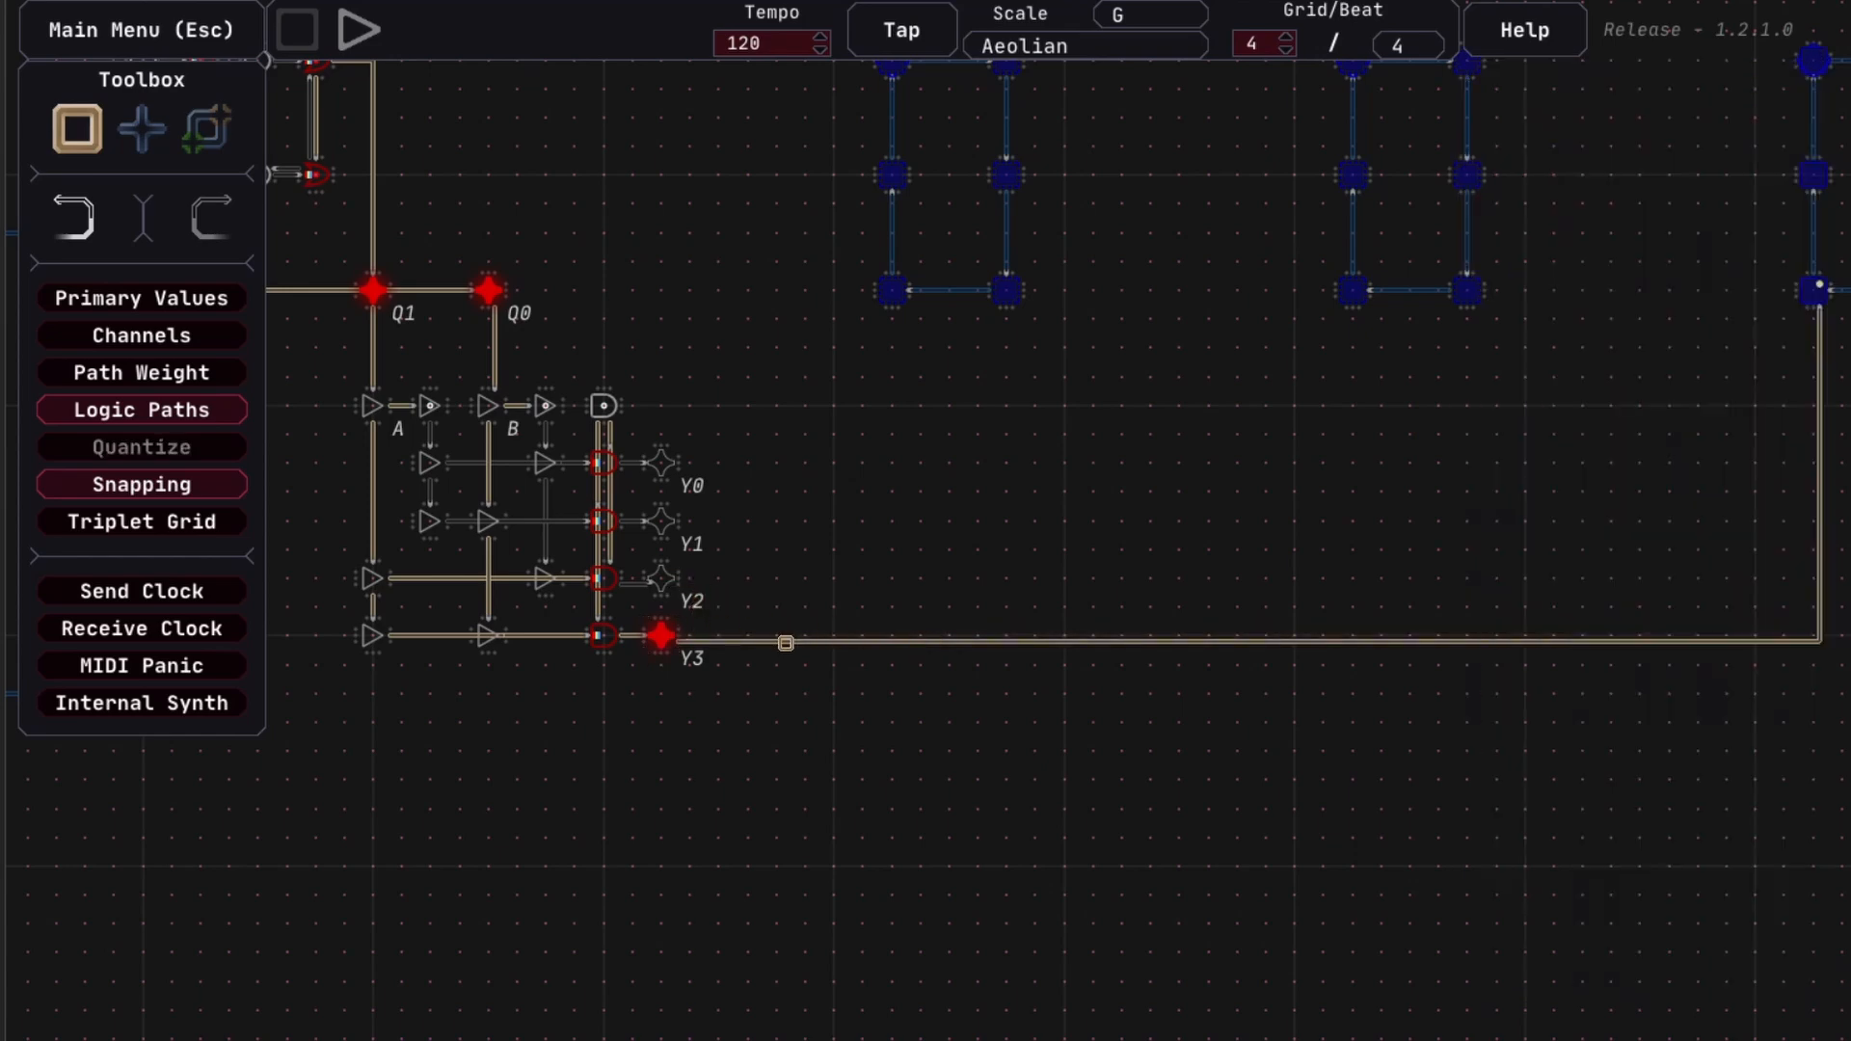
{"action": "left_click", "coordinate": [786, 641]}
{"action": "key", "text": "Delete"}
{"action": "left_click_drag", "start_coordinate": [1132, 553], "coordinate": [846, 563]}
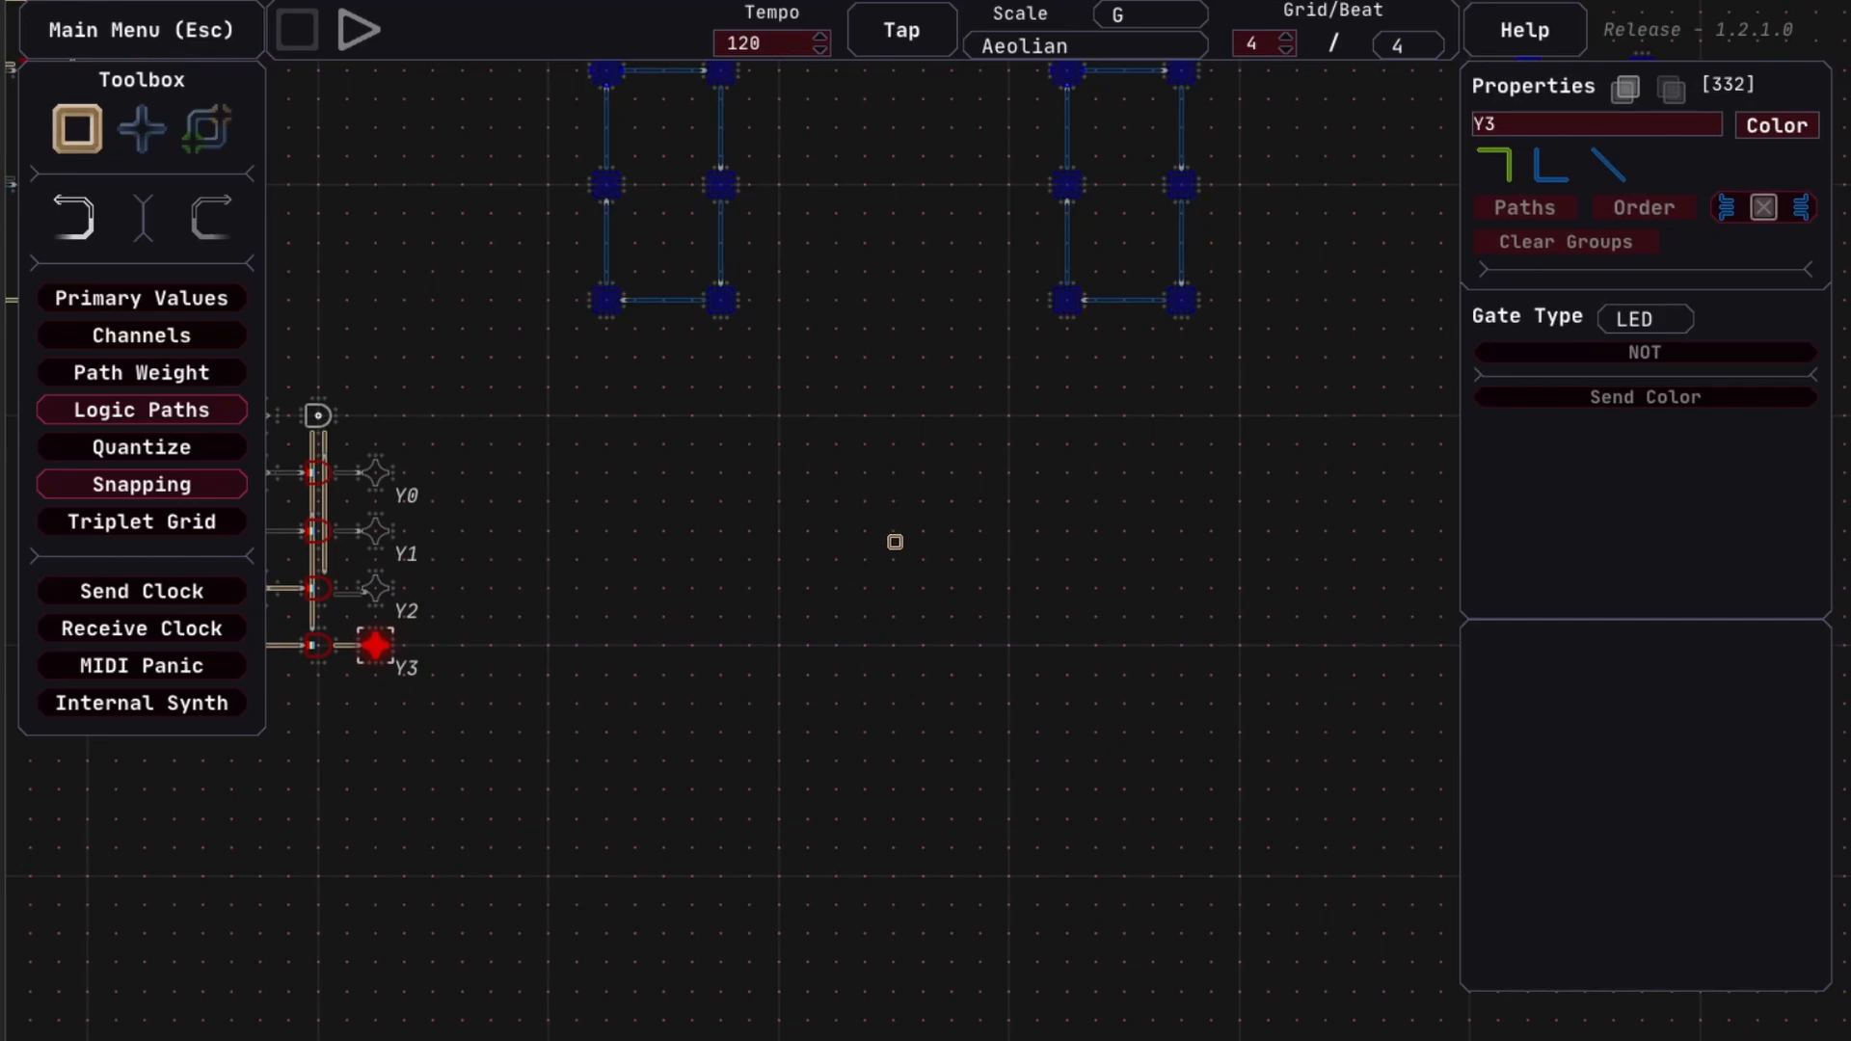
Place a logic gate just below the rightmost loop and set its gate type to OR
{"action": "key", "text": "3"}
{"action": "left_click_drag", "start_coordinate": [1068, 537], "coordinate": [748, 630]}
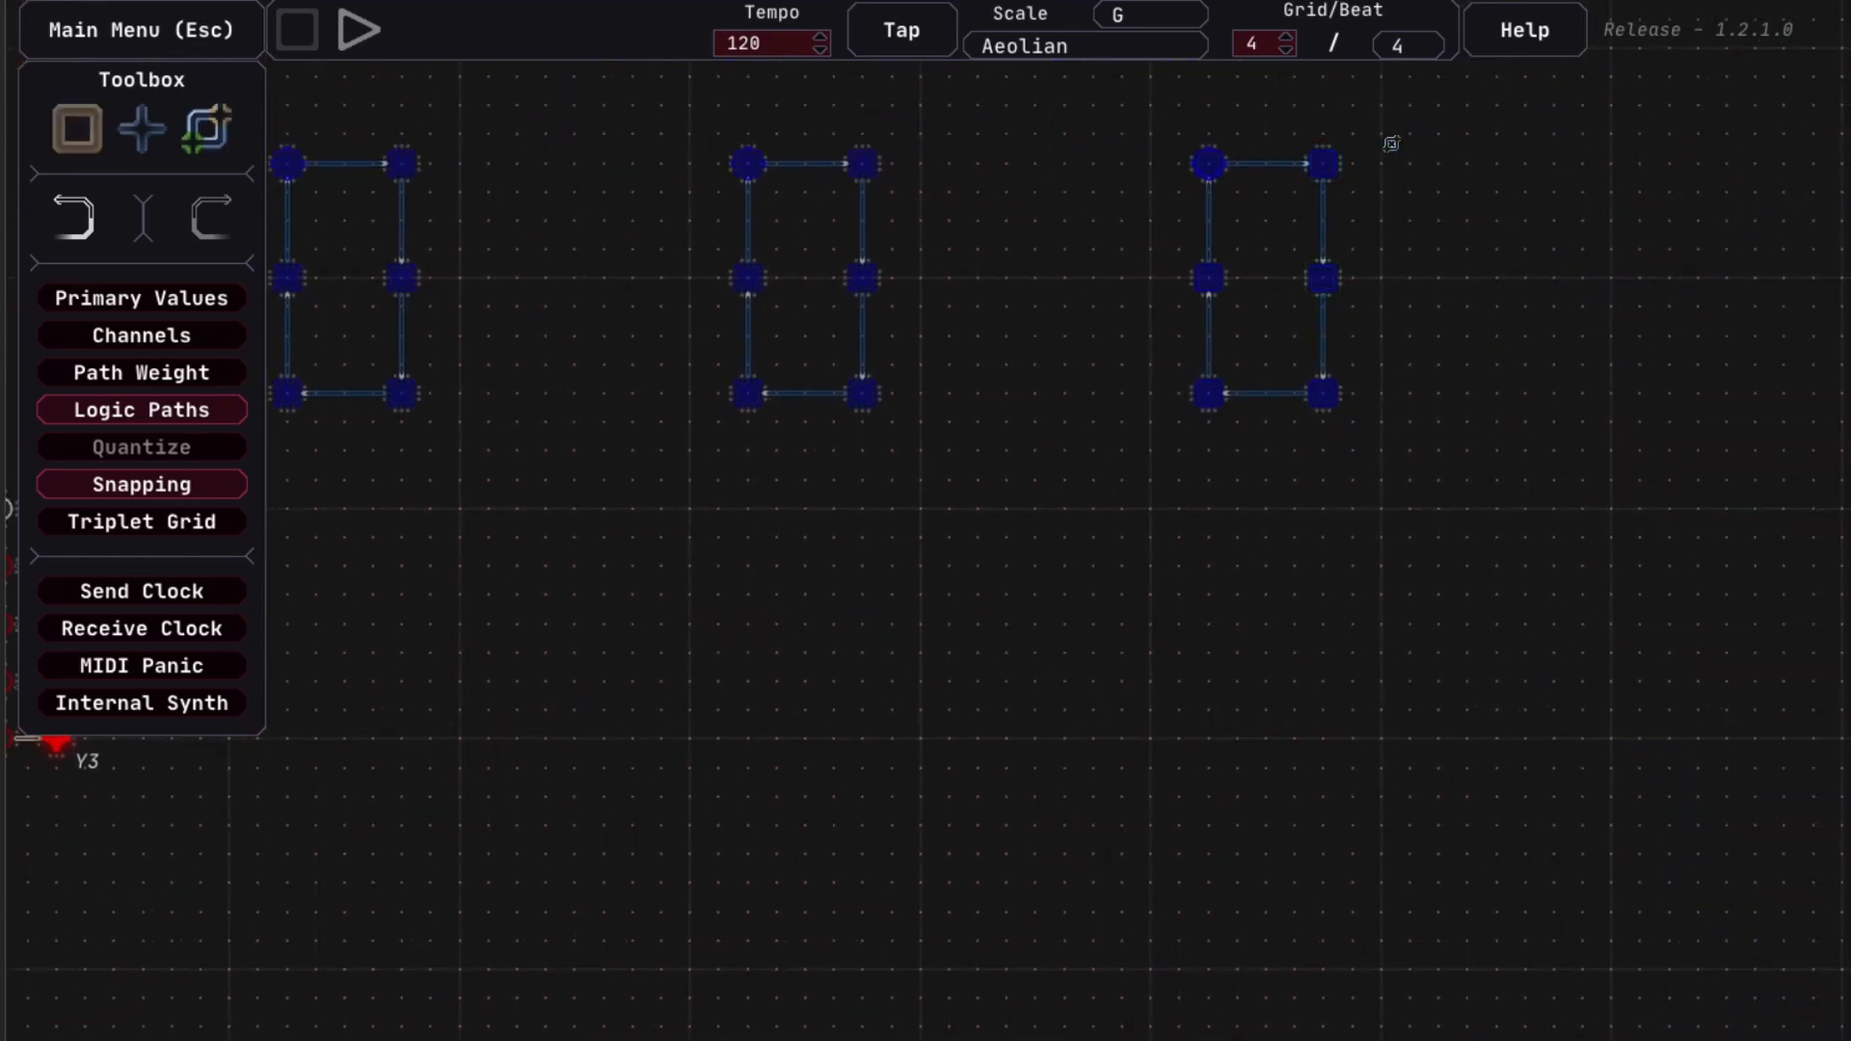
{"action": "key", "text": "2"}
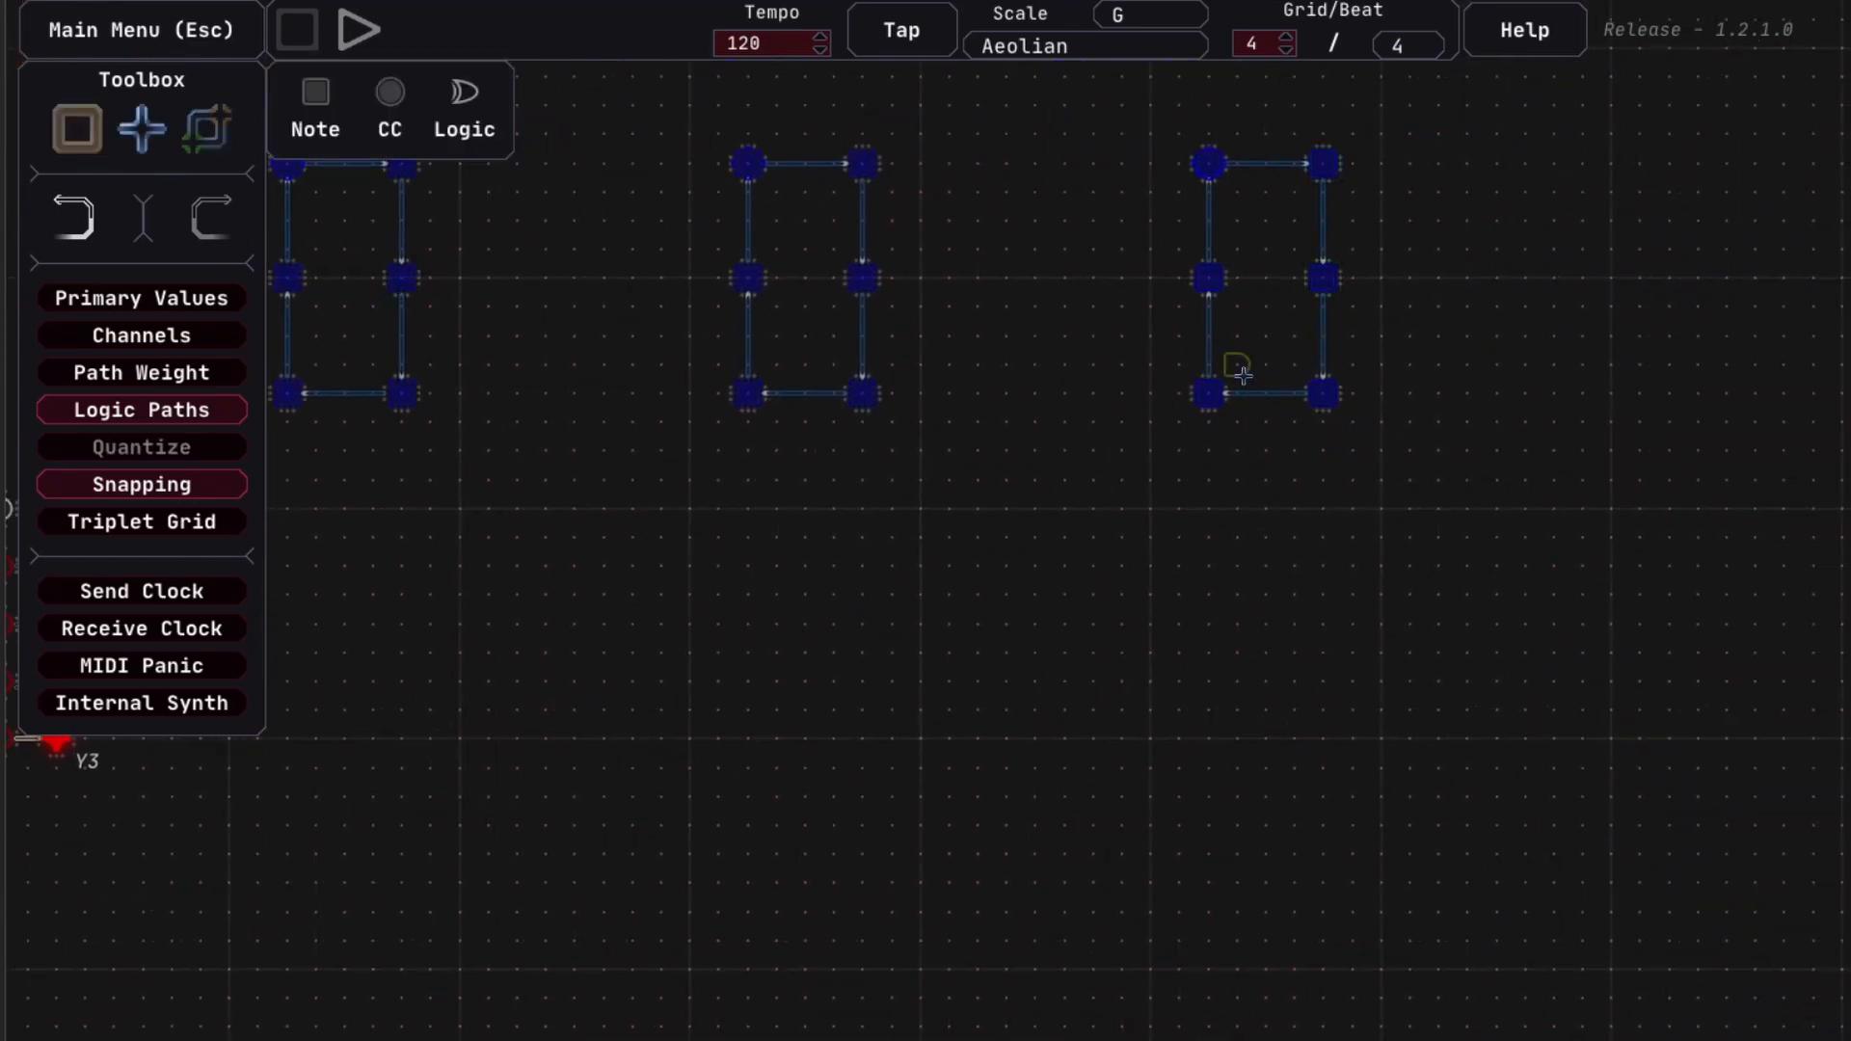
{"action": "left_click", "coordinate": [1270, 468]}
{"action": "key", "text": "1"}
{"action": "left_click_drag", "start_coordinate": [1223, 475], "coordinate": [1317, 513]}
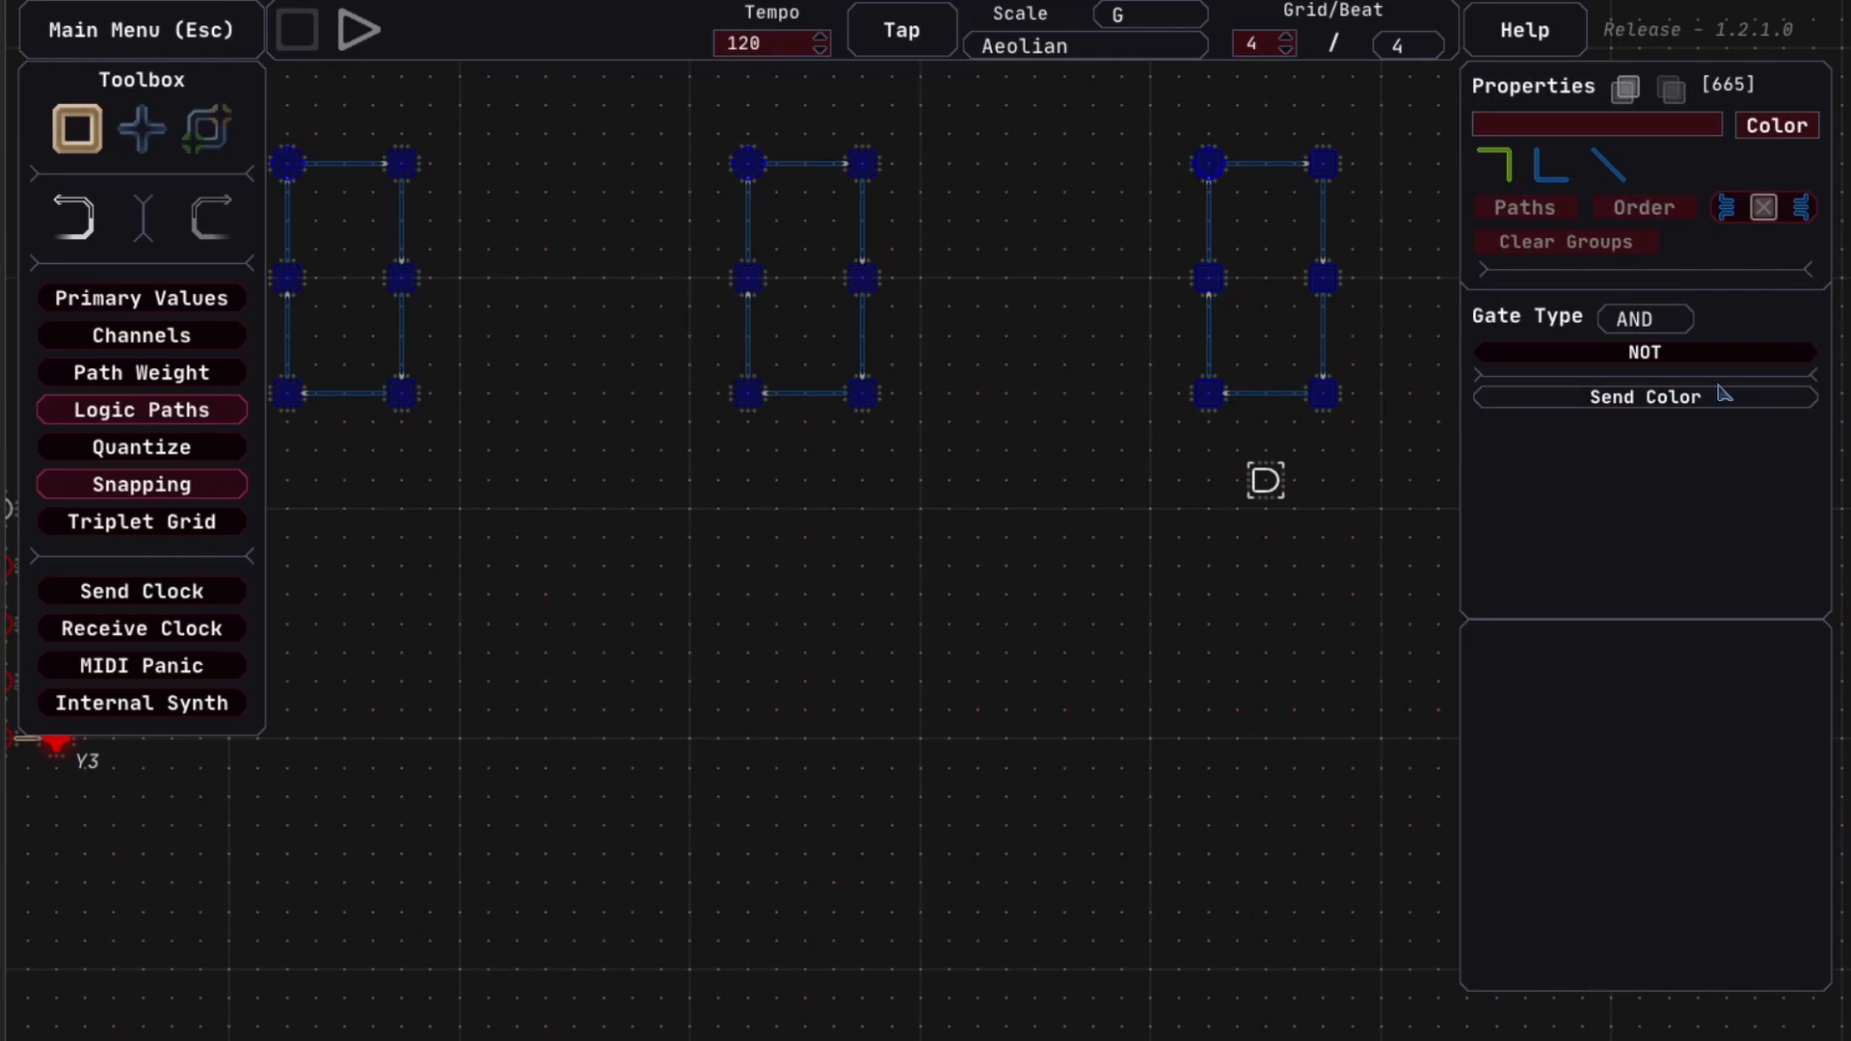
{"action": "left_click", "coordinate": [1679, 329]}
{"action": "left_click", "coordinate": [1680, 382]}
{"action": "left_click_drag", "start_coordinate": [1056, 585], "coordinate": [1219, 535]}
Connect outputs Y2 and Y3 with logic paths to the OR gate below the rightmost loop
{"action": "key", "text": "3"}
{"action": "scroll", "coordinate": [1003, 599], "scroll_direction": "down", "scroll_amount": 1}
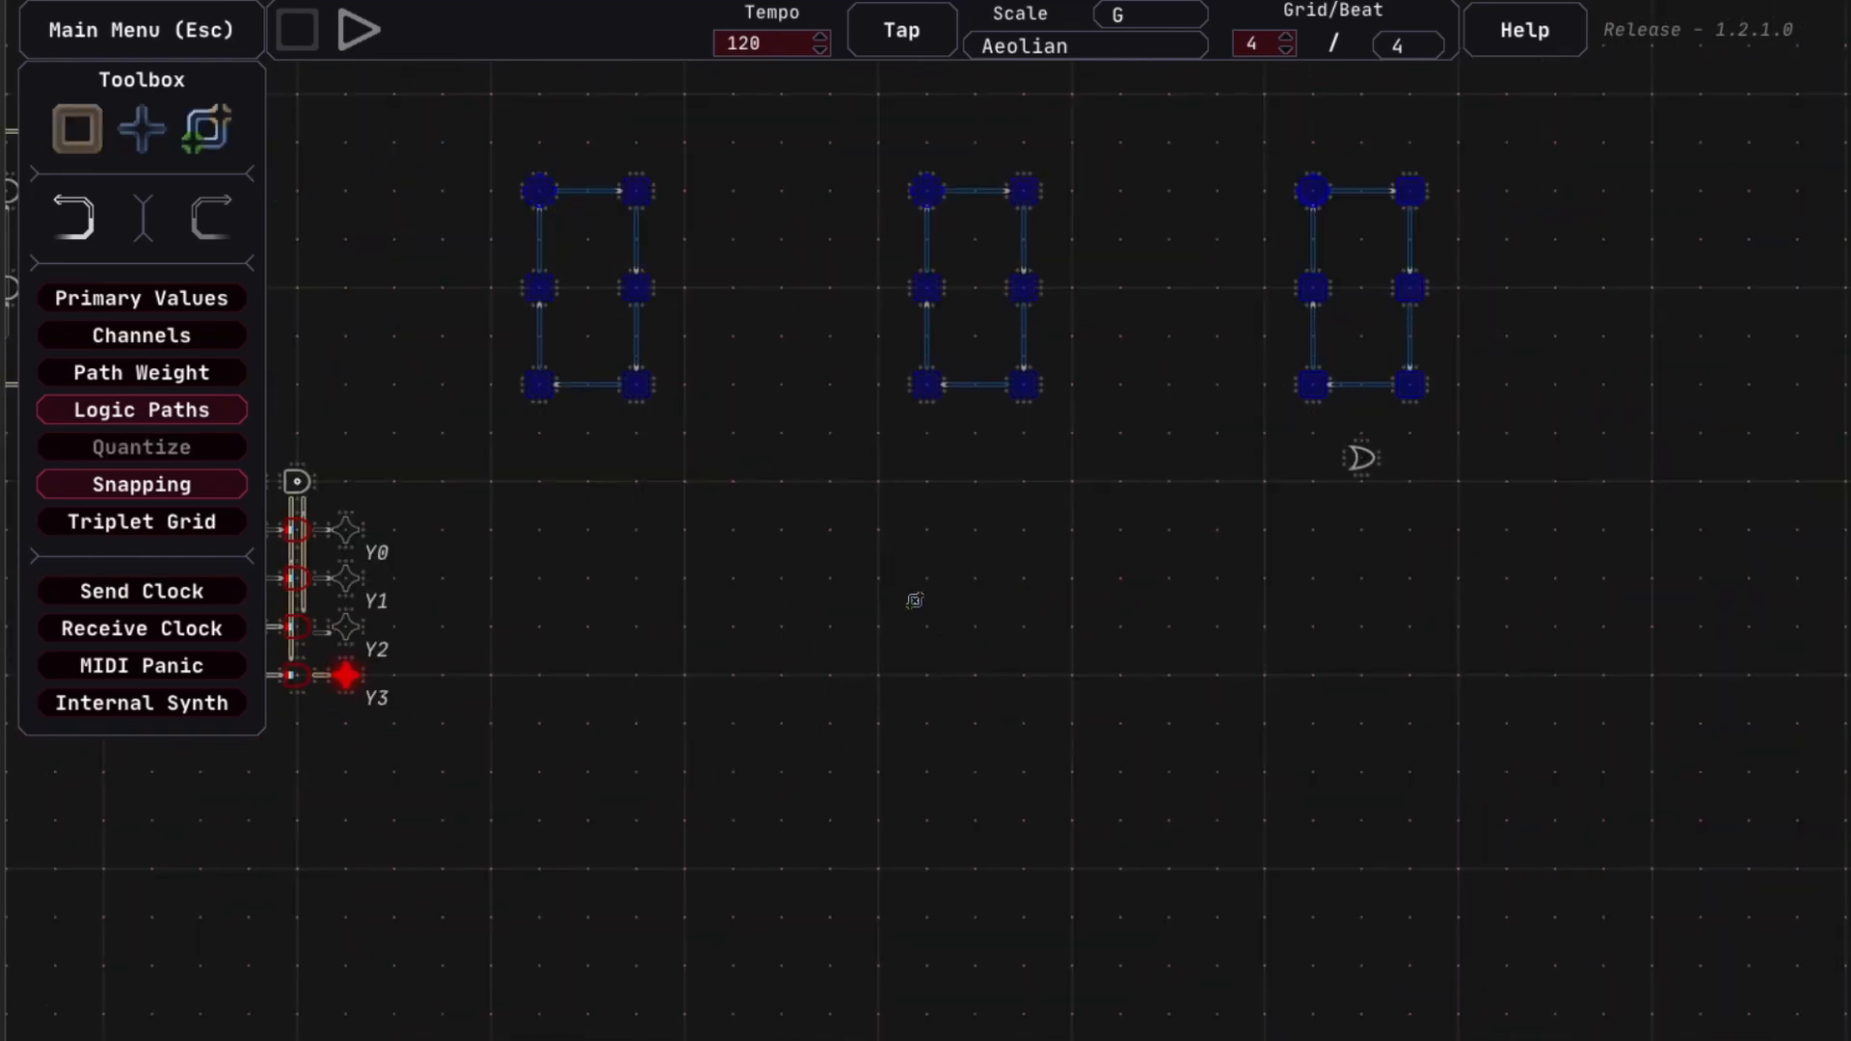
{"action": "left_click_drag", "start_coordinate": [913, 599], "coordinate": [1012, 585]}
{"action": "left_click", "coordinate": [1461, 445]}
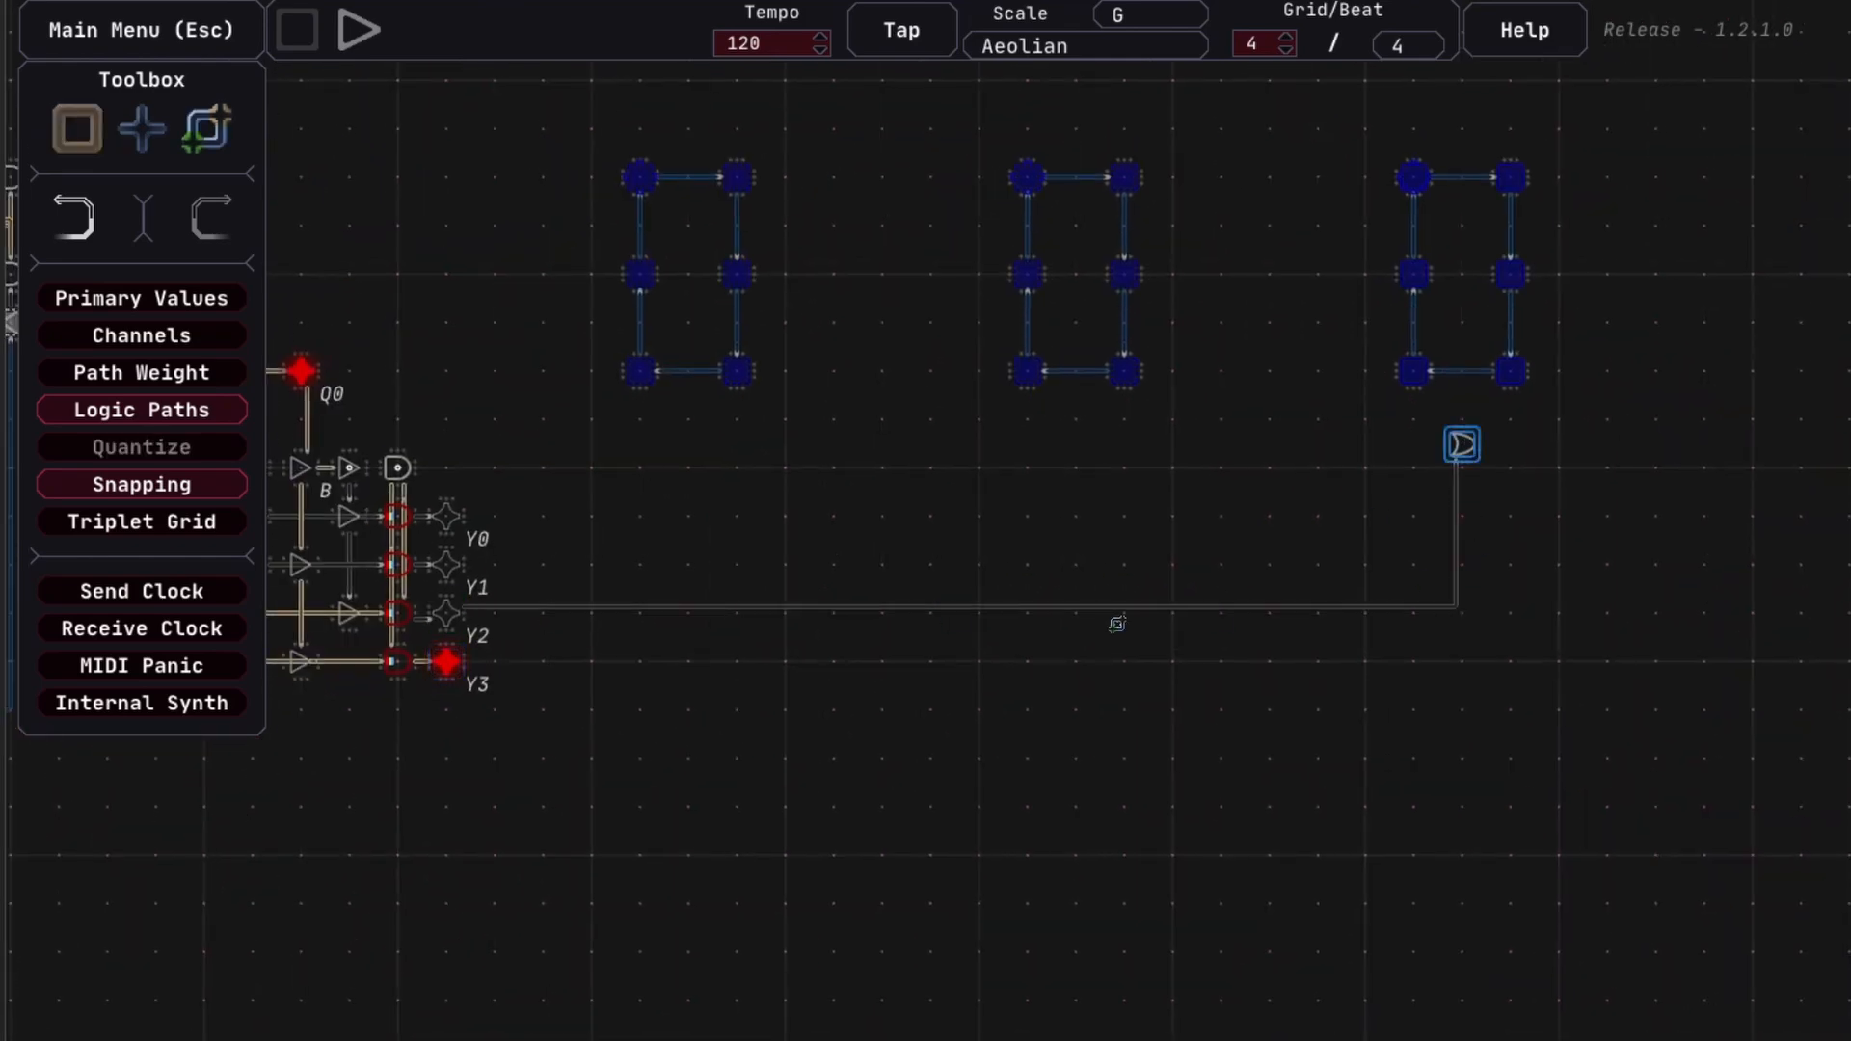
{"action": "left_click", "coordinate": [1451, 446]}
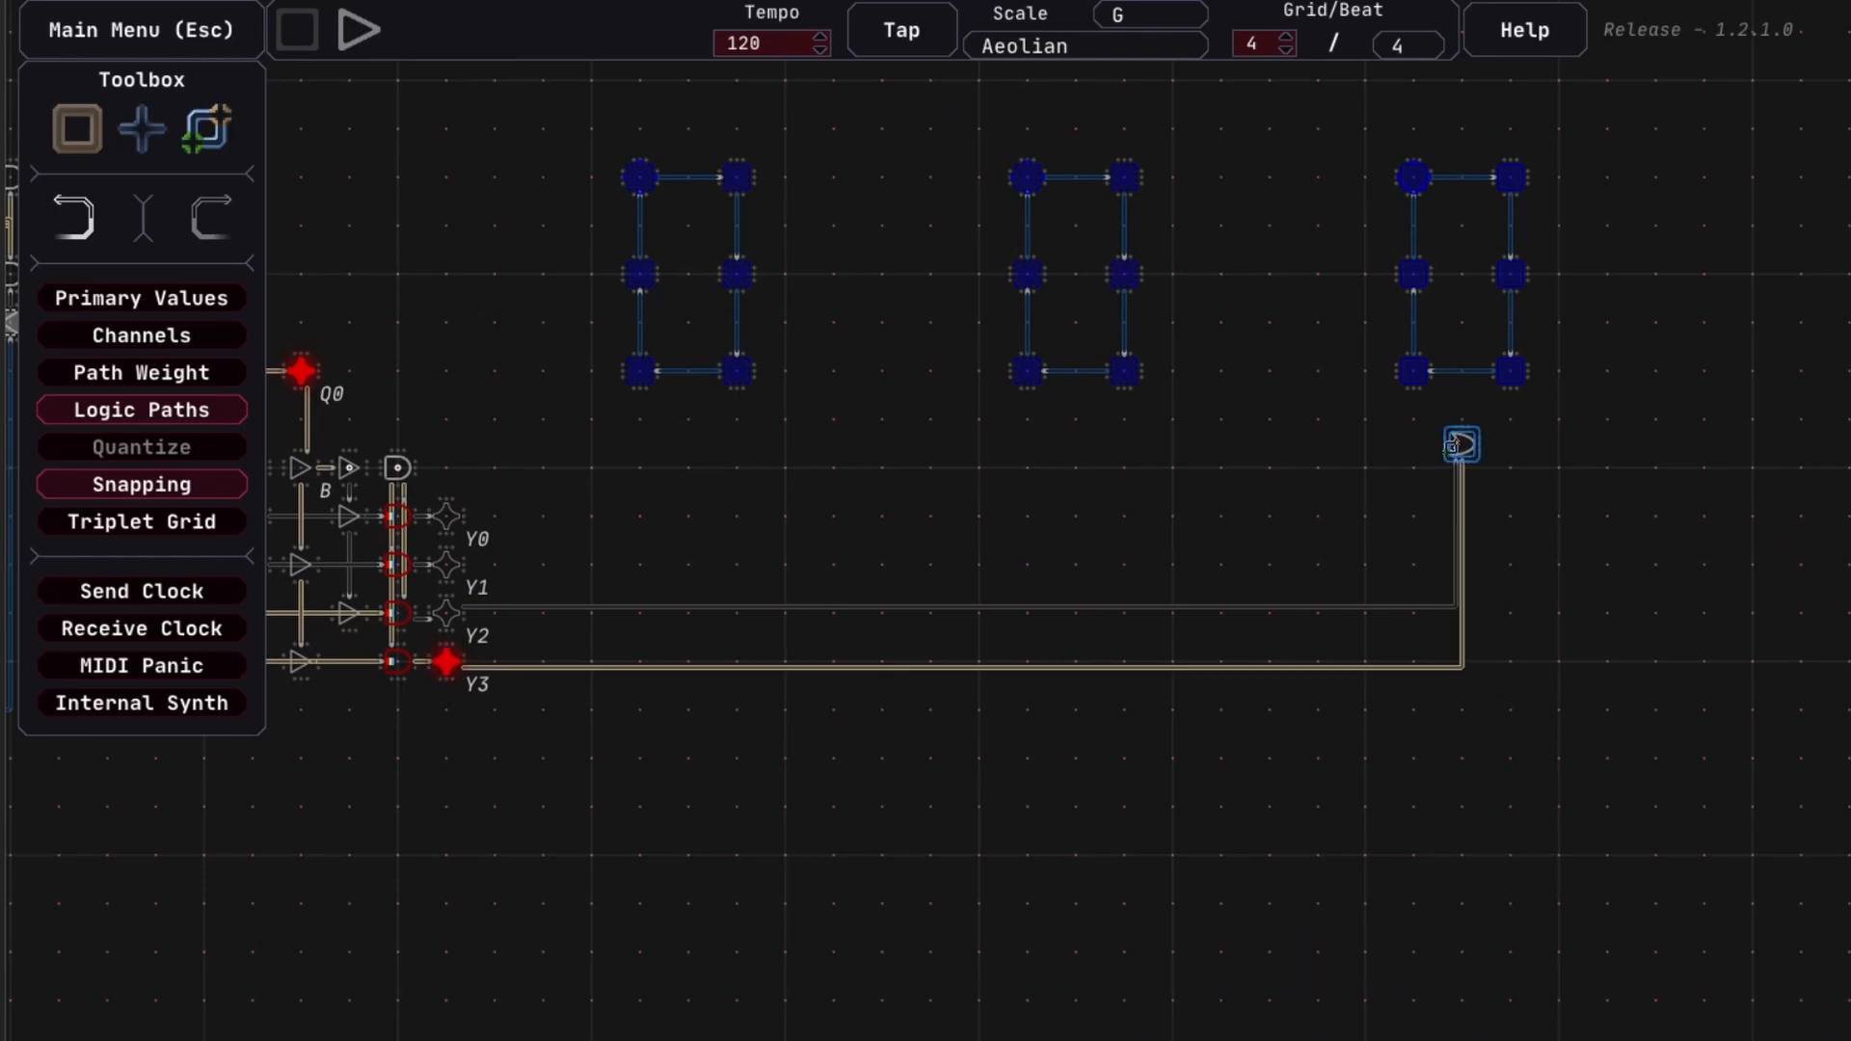
Connect the OR gate with logic paths to all six notes of the rightmost loop
{"action": "left_click", "coordinate": [1456, 447]}
{"action": "left_click", "coordinate": [1414, 370]}
{"action": "left_click", "coordinate": [1506, 371]}
{"action": "left_click", "coordinate": [1501, 275]}
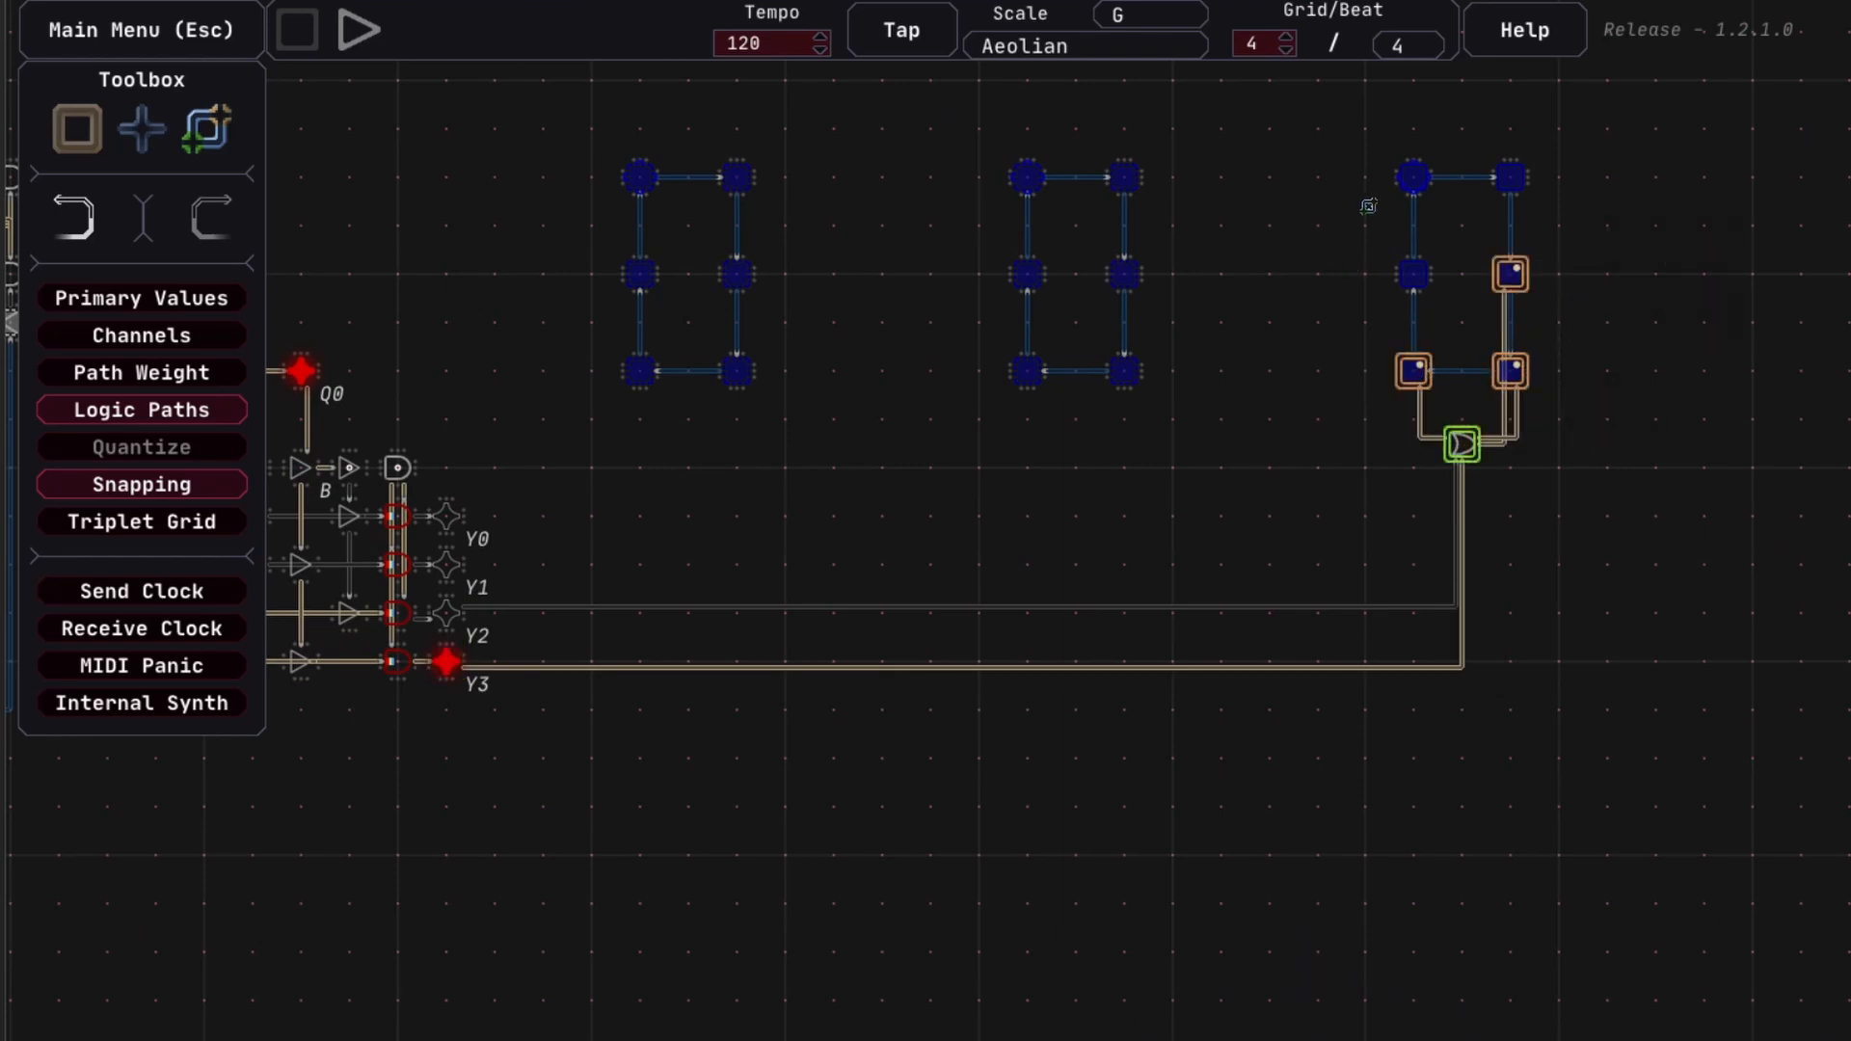
{"action": "left_click", "coordinate": [1414, 271]}
{"action": "left_click", "coordinate": [1411, 180]}
{"action": "left_click", "coordinate": [1509, 178]}
{"action": "key", "text": "q"}
Play the patch to examine how the OR gate switches the rightmost loop
{"action": "left_click_drag", "start_coordinate": [972, 617], "coordinate": [1144, 566]}
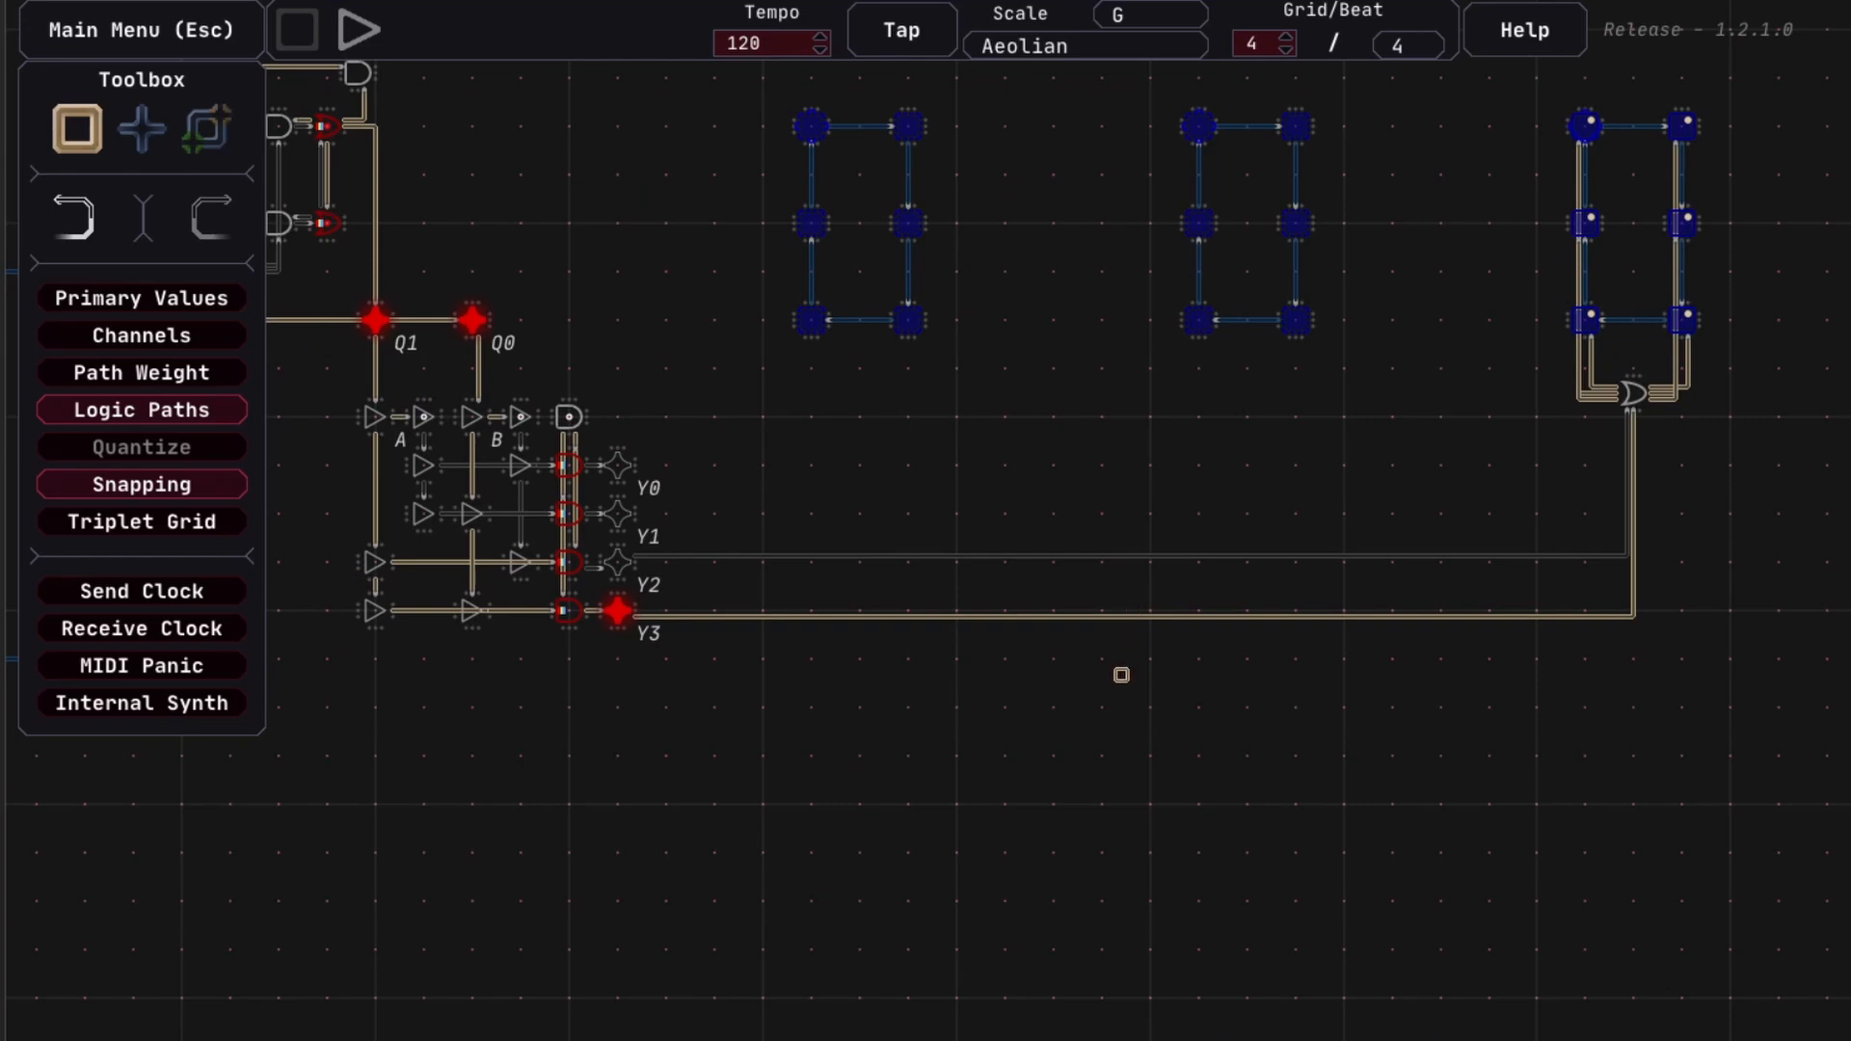
{"action": "key", "text": "space"}
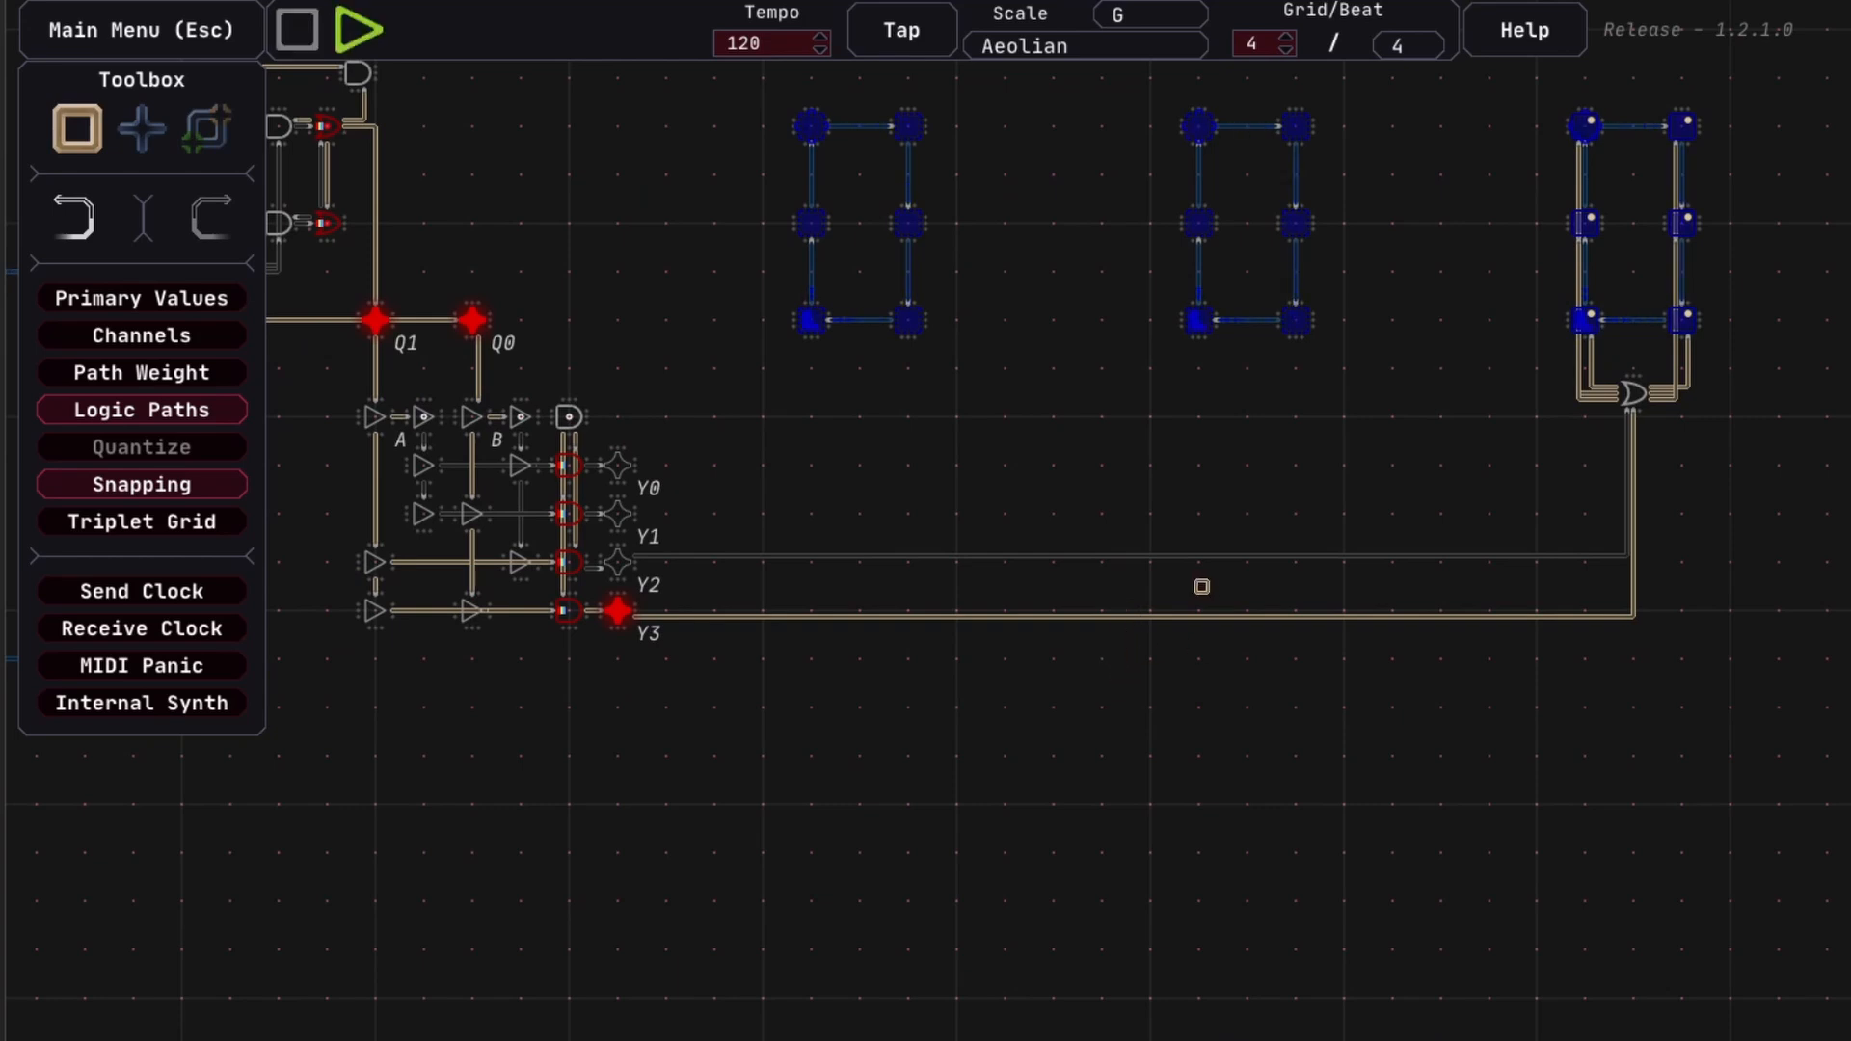
{"action": "left_click_drag", "start_coordinate": [1203, 586], "coordinate": [1184, 633]}
{"action": "left_click_drag", "start_coordinate": [1310, 541], "coordinate": [1307, 549]}
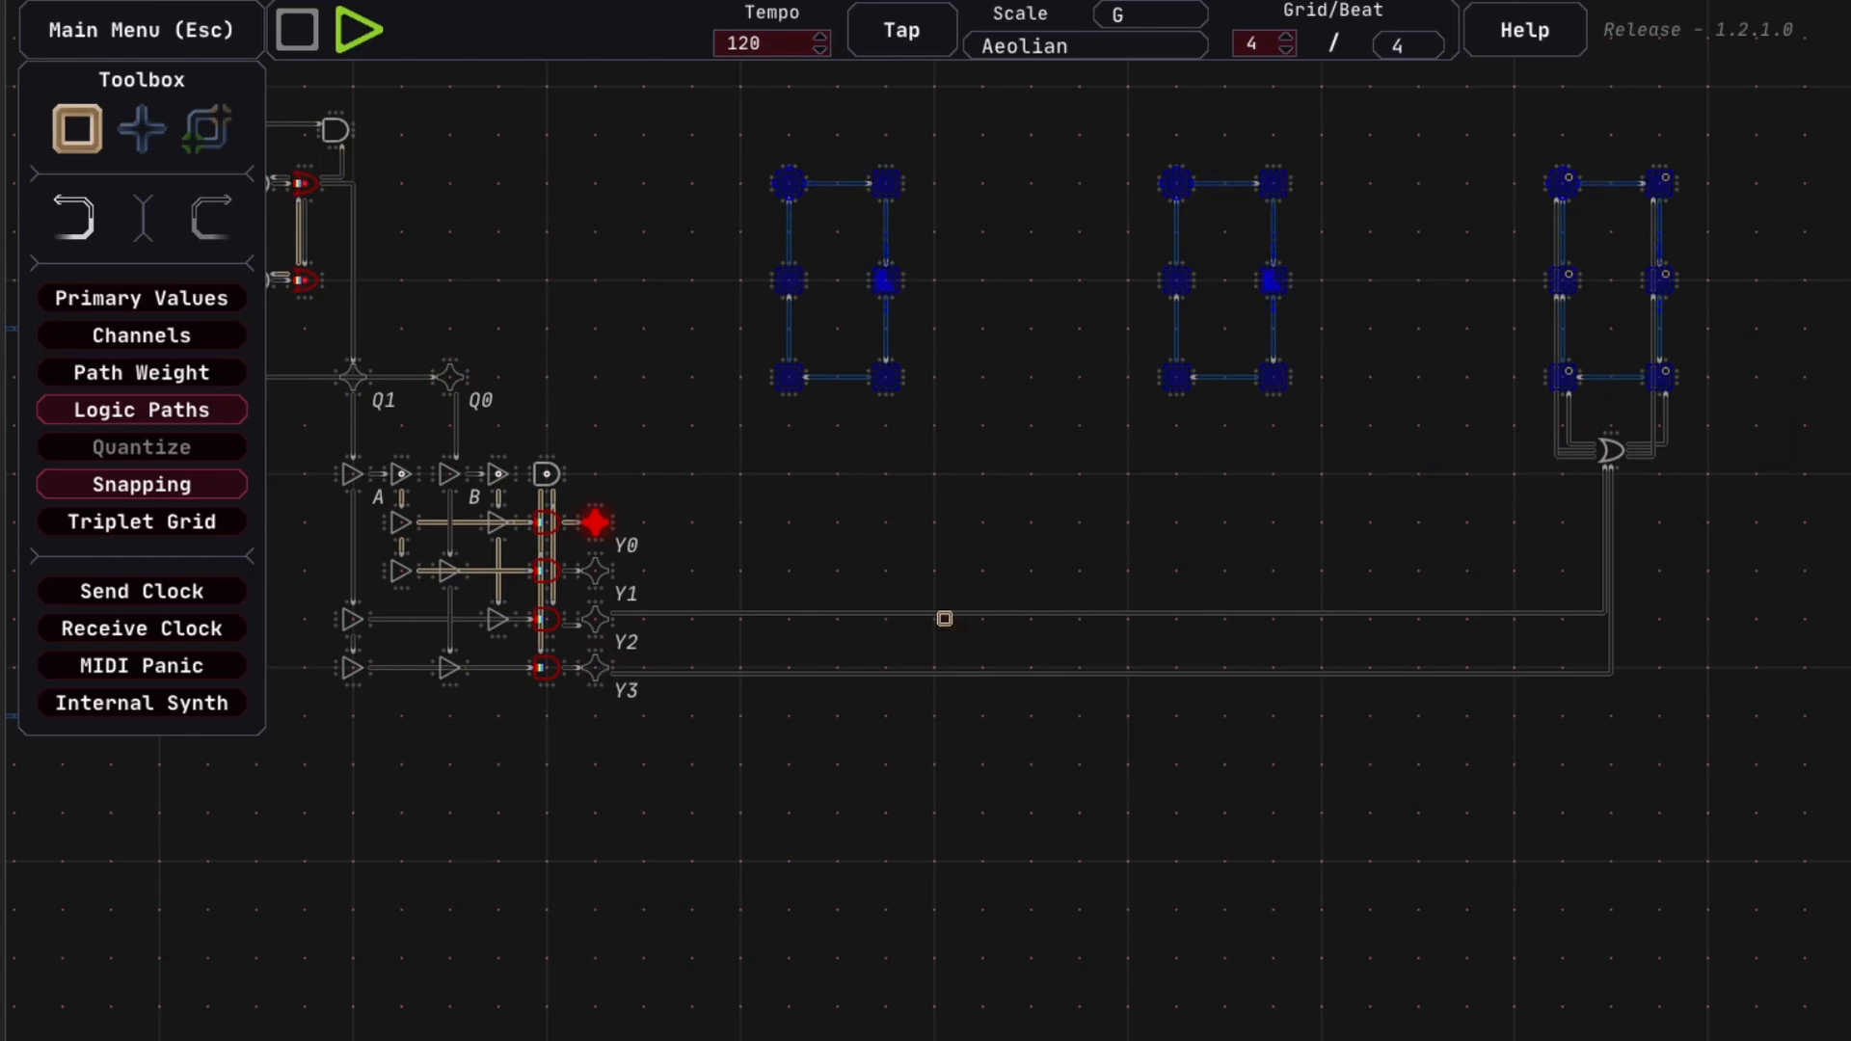
Place one logic gate beneath each of the left and middle loops and set both gate types to BUF
{"action": "key", "text": "e"}
{"action": "key", "text": "w"}
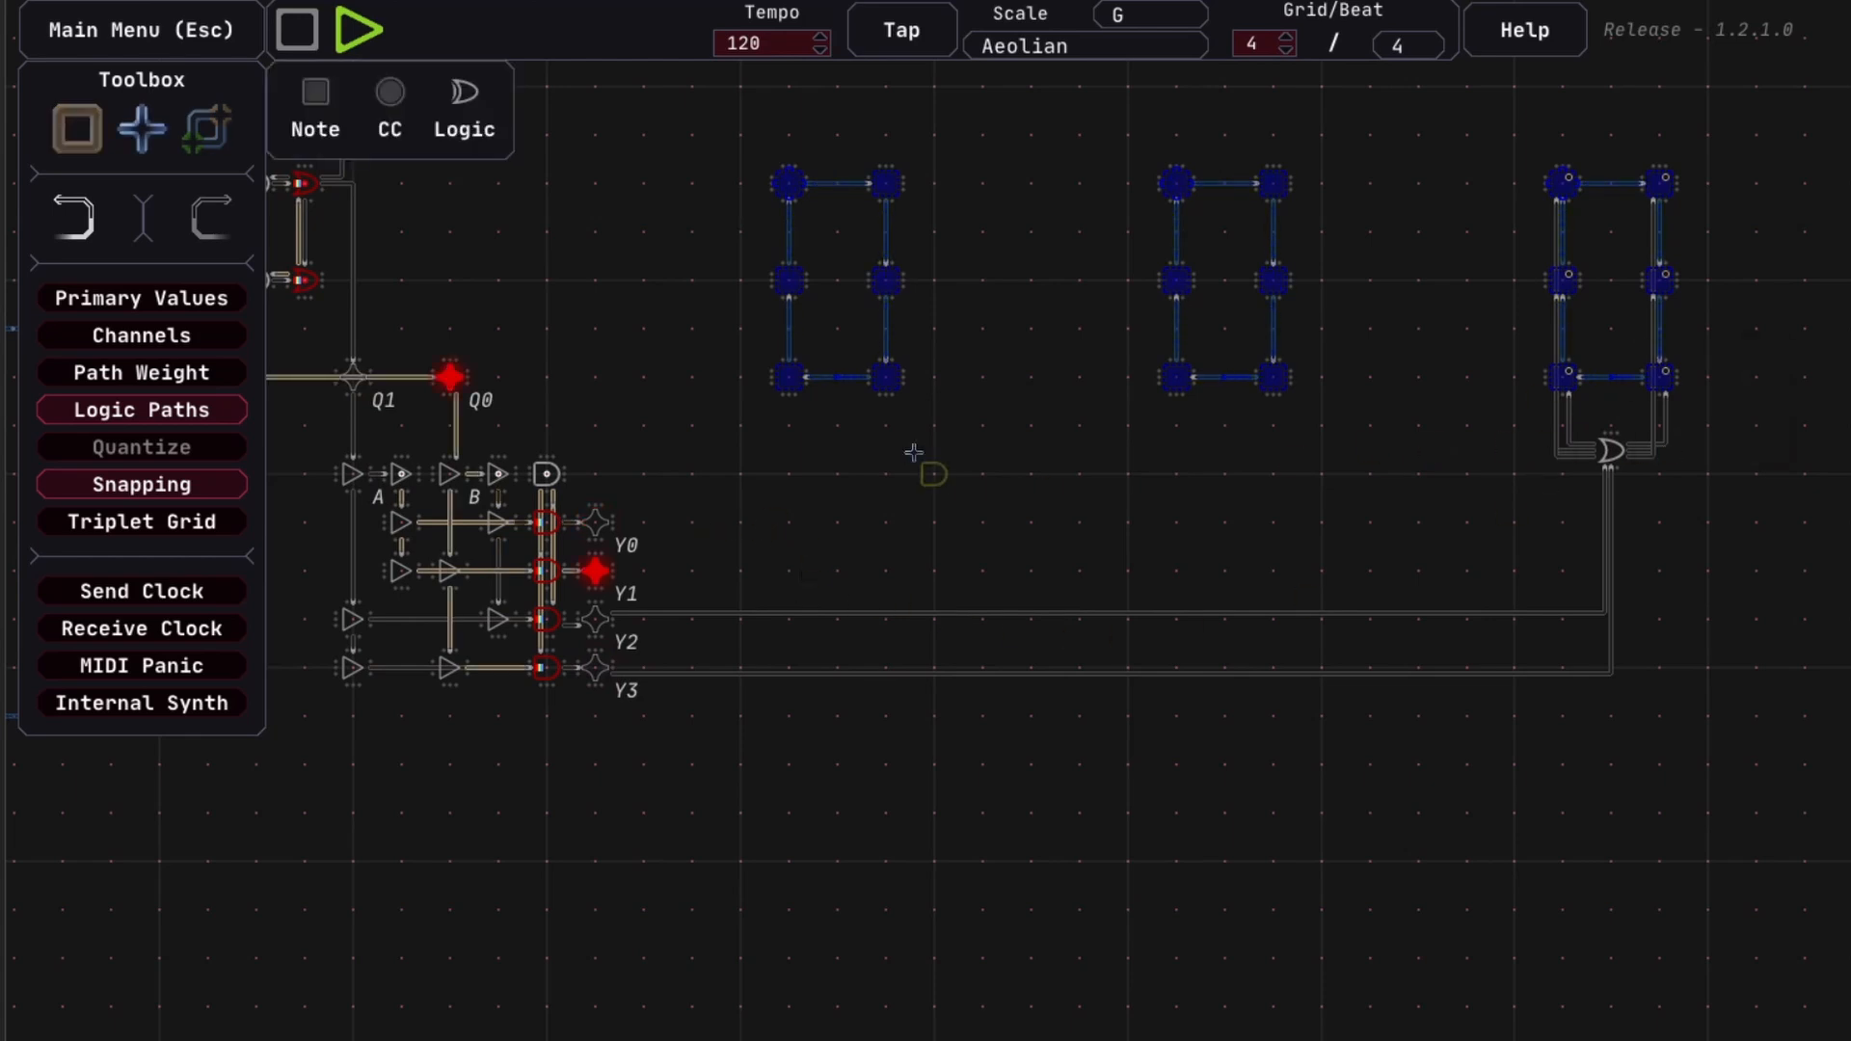
{"action": "key", "text": "q"}
{"action": "key", "text": "w"}
{"action": "key", "text": "q"}
{"action": "left_click_drag", "start_coordinate": [772, 434], "coordinate": [1340, 499]}
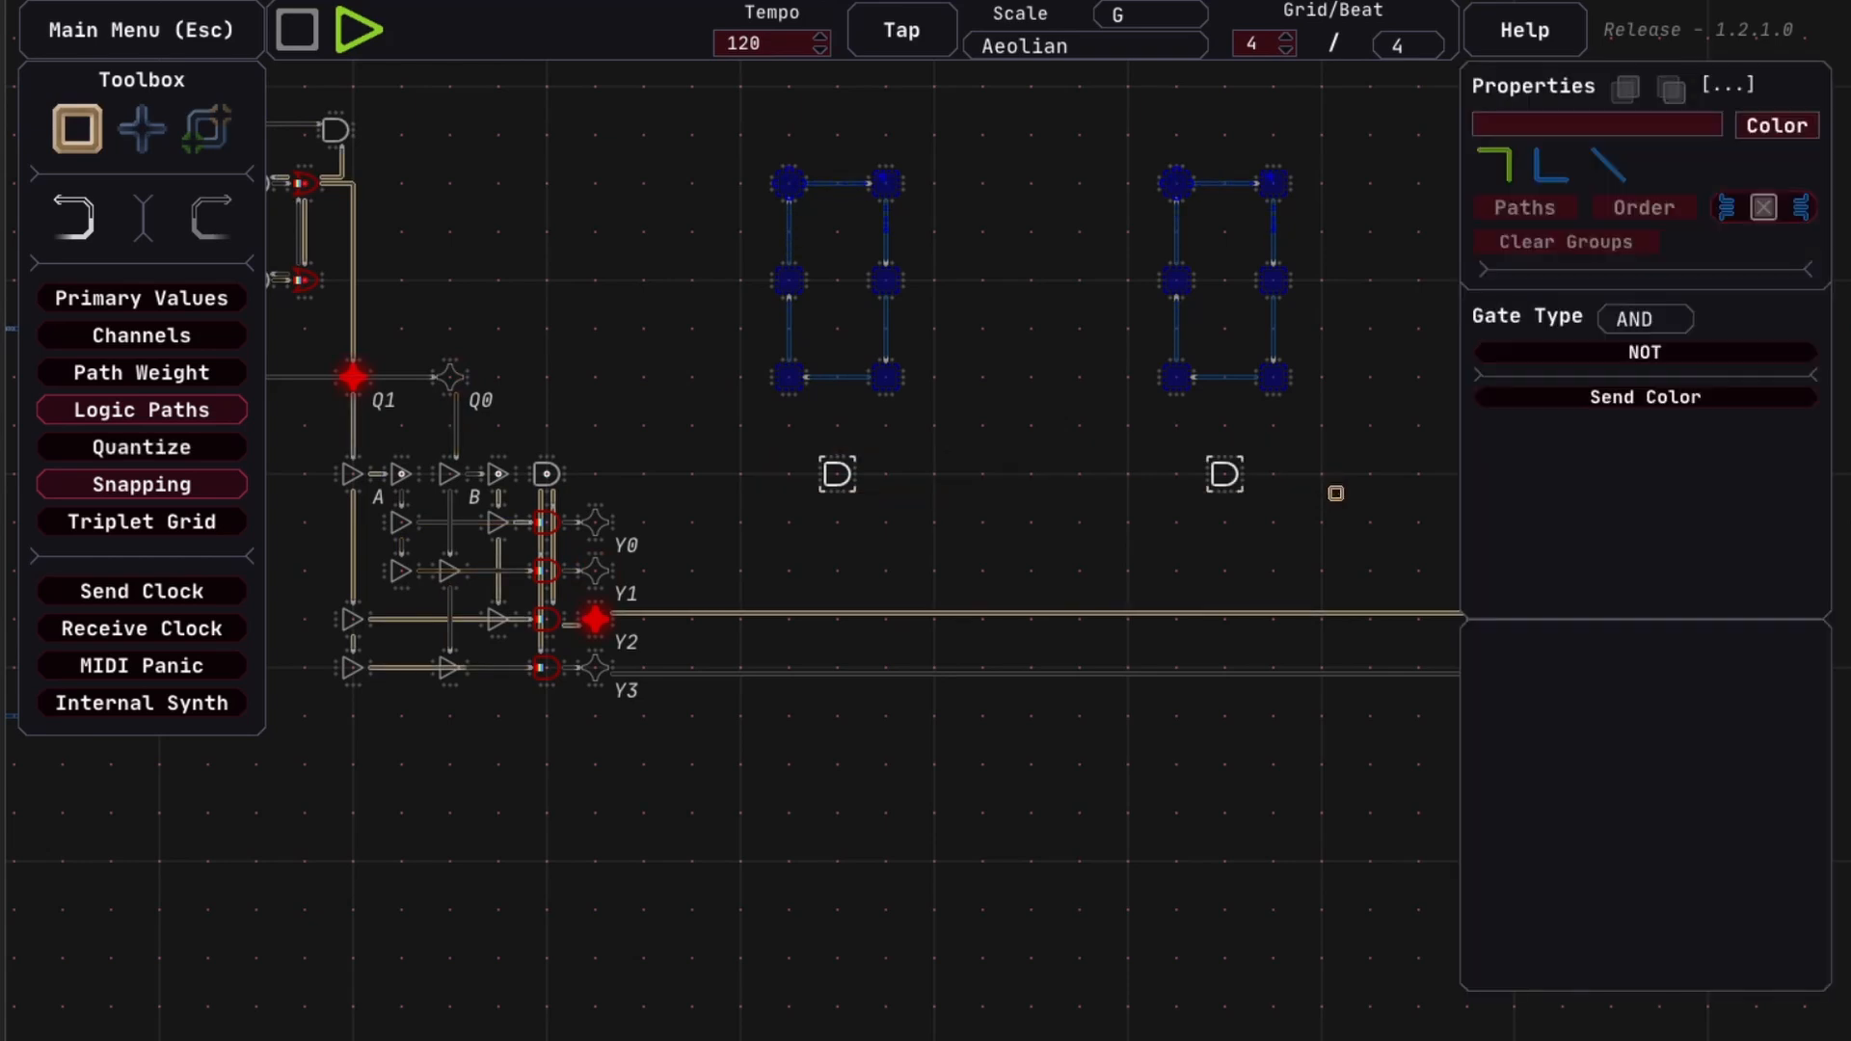
{"action": "left_click", "coordinate": [1653, 326]}
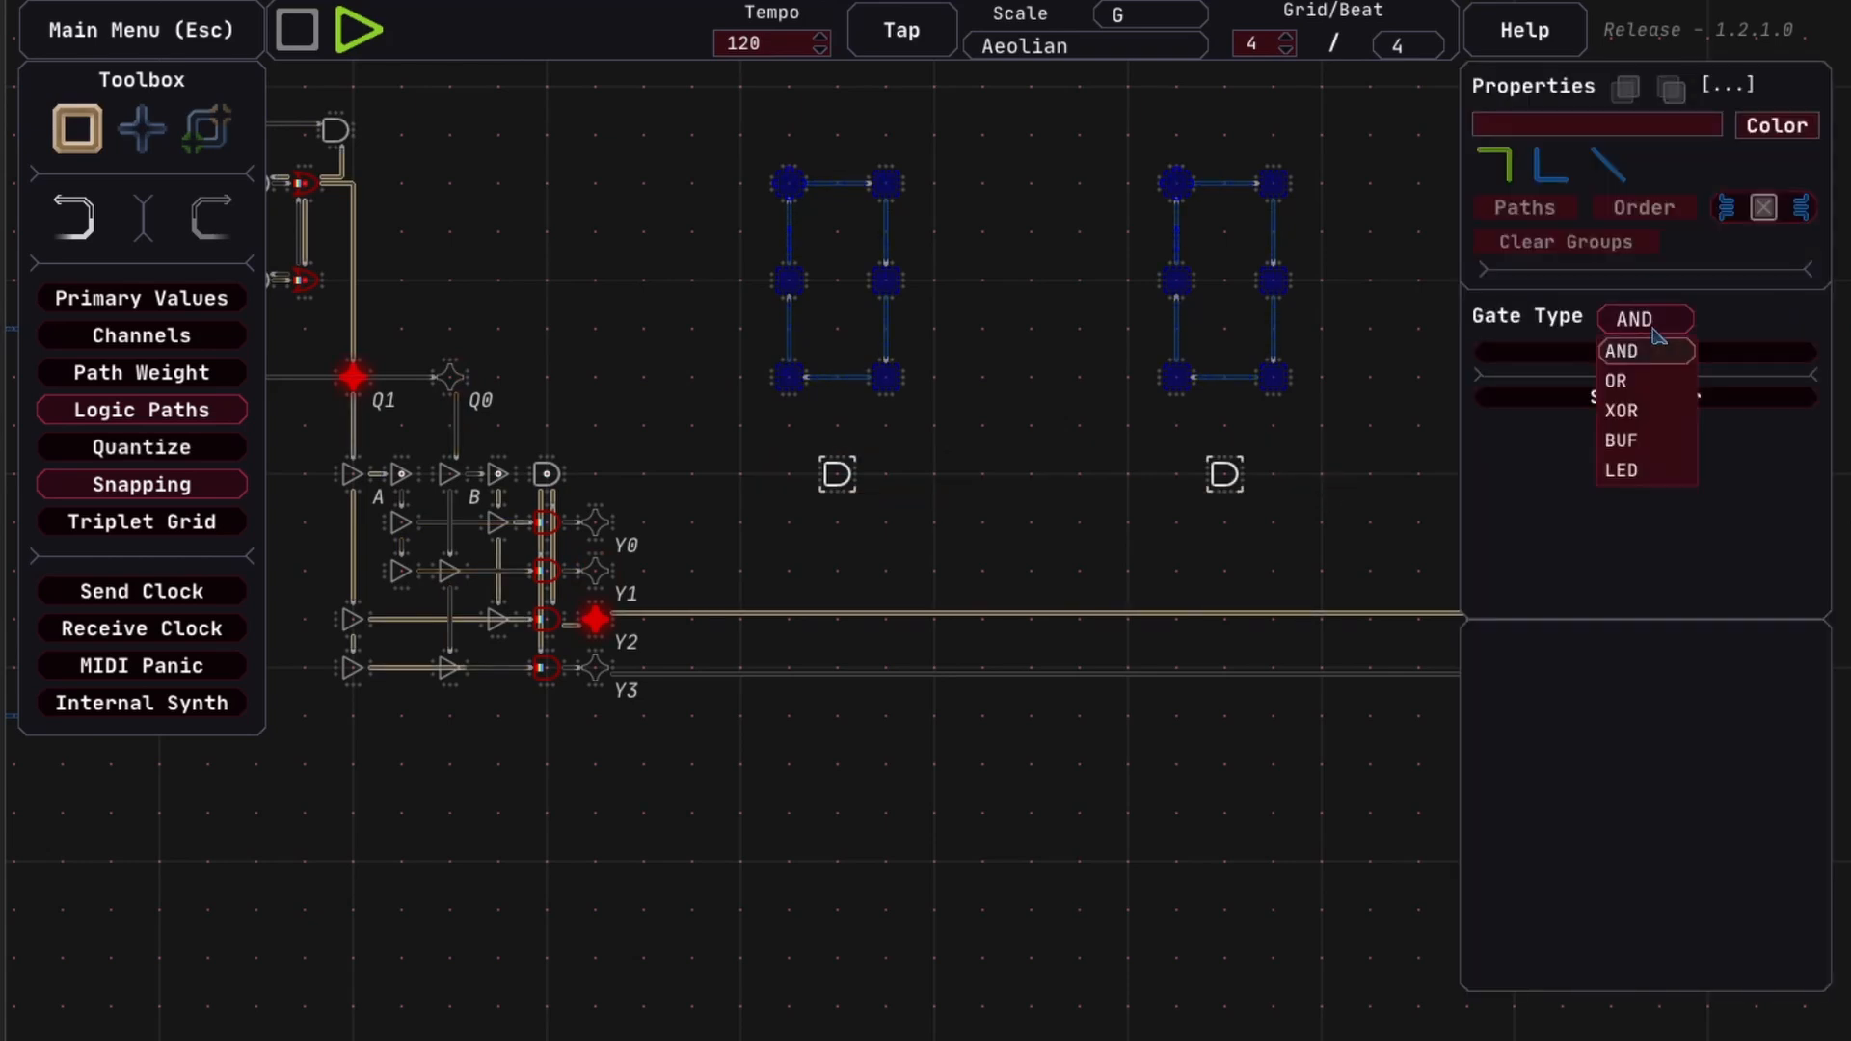
{"action": "left_click", "coordinate": [1646, 444]}
{"action": "left_click", "coordinate": [748, 558]}
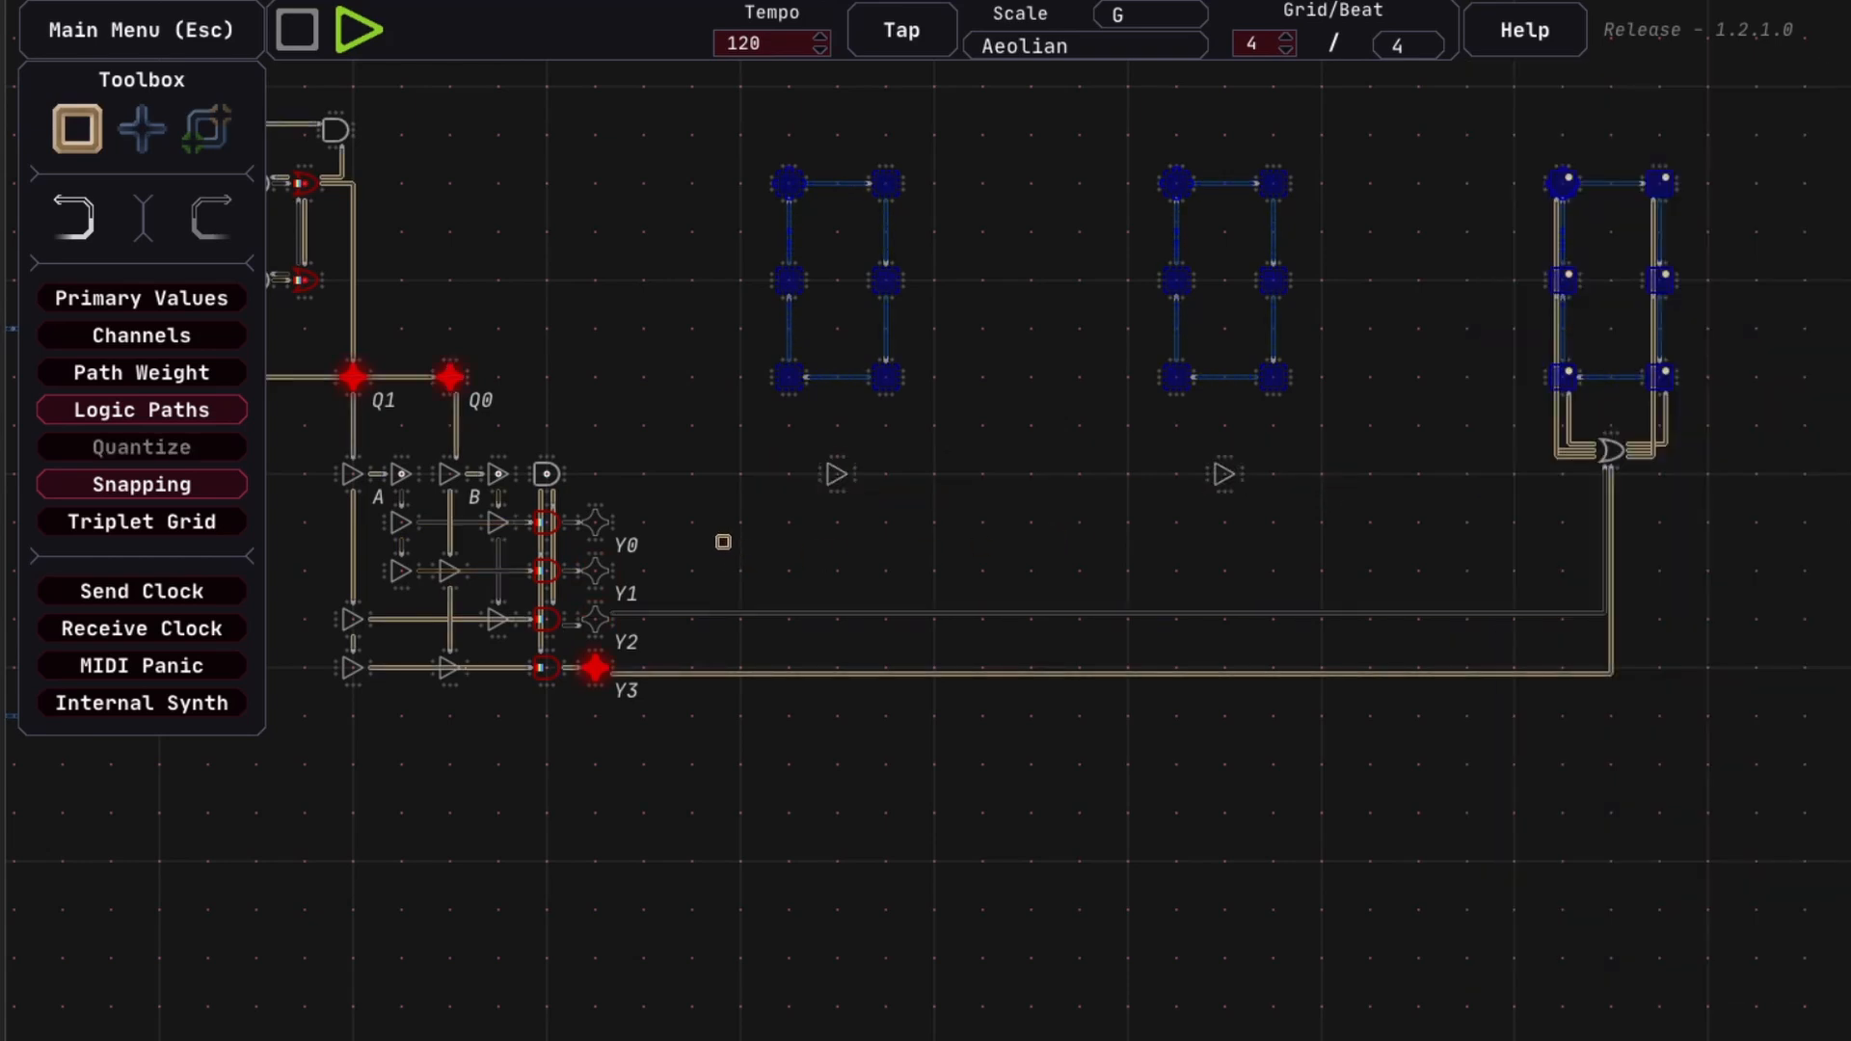
Wire Y0 through the first BUF gate to the left loop's six notes, and Y1 through the second to the middle loop's six notes
{"action": "key", "text": "e"}
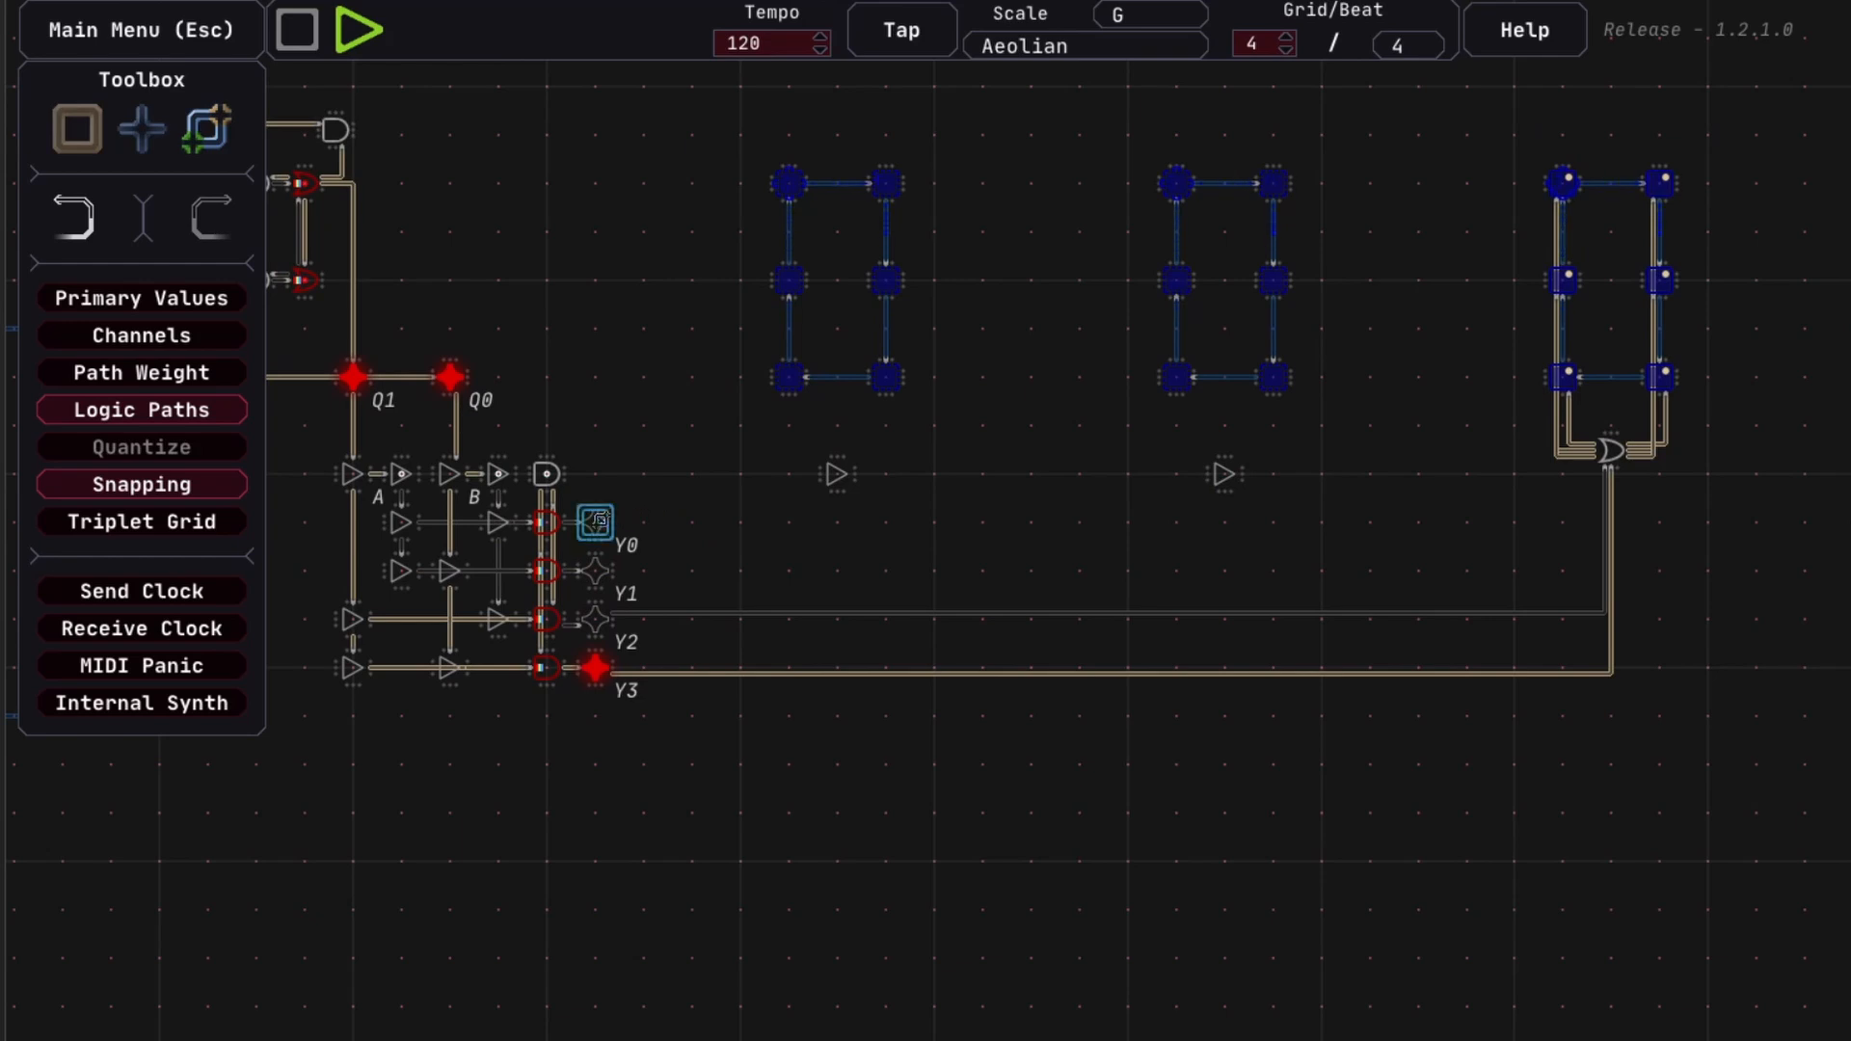
{"action": "mouse_move", "coordinate": [819, 497]}
{"action": "left_mouse_down"}
{"action": "mouse_move", "coordinate": [836, 474]}
{"action": "mouse_move", "coordinate": [744, 383]}
{"action": "mouse_move", "coordinate": [926, 354]}
{"action": "mouse_move", "coordinate": [735, 278]}
{"action": "mouse_move", "coordinate": [916, 170]}
{"action": "mouse_move", "coordinate": [815, 546]}
{"action": "left_mouse_up"}
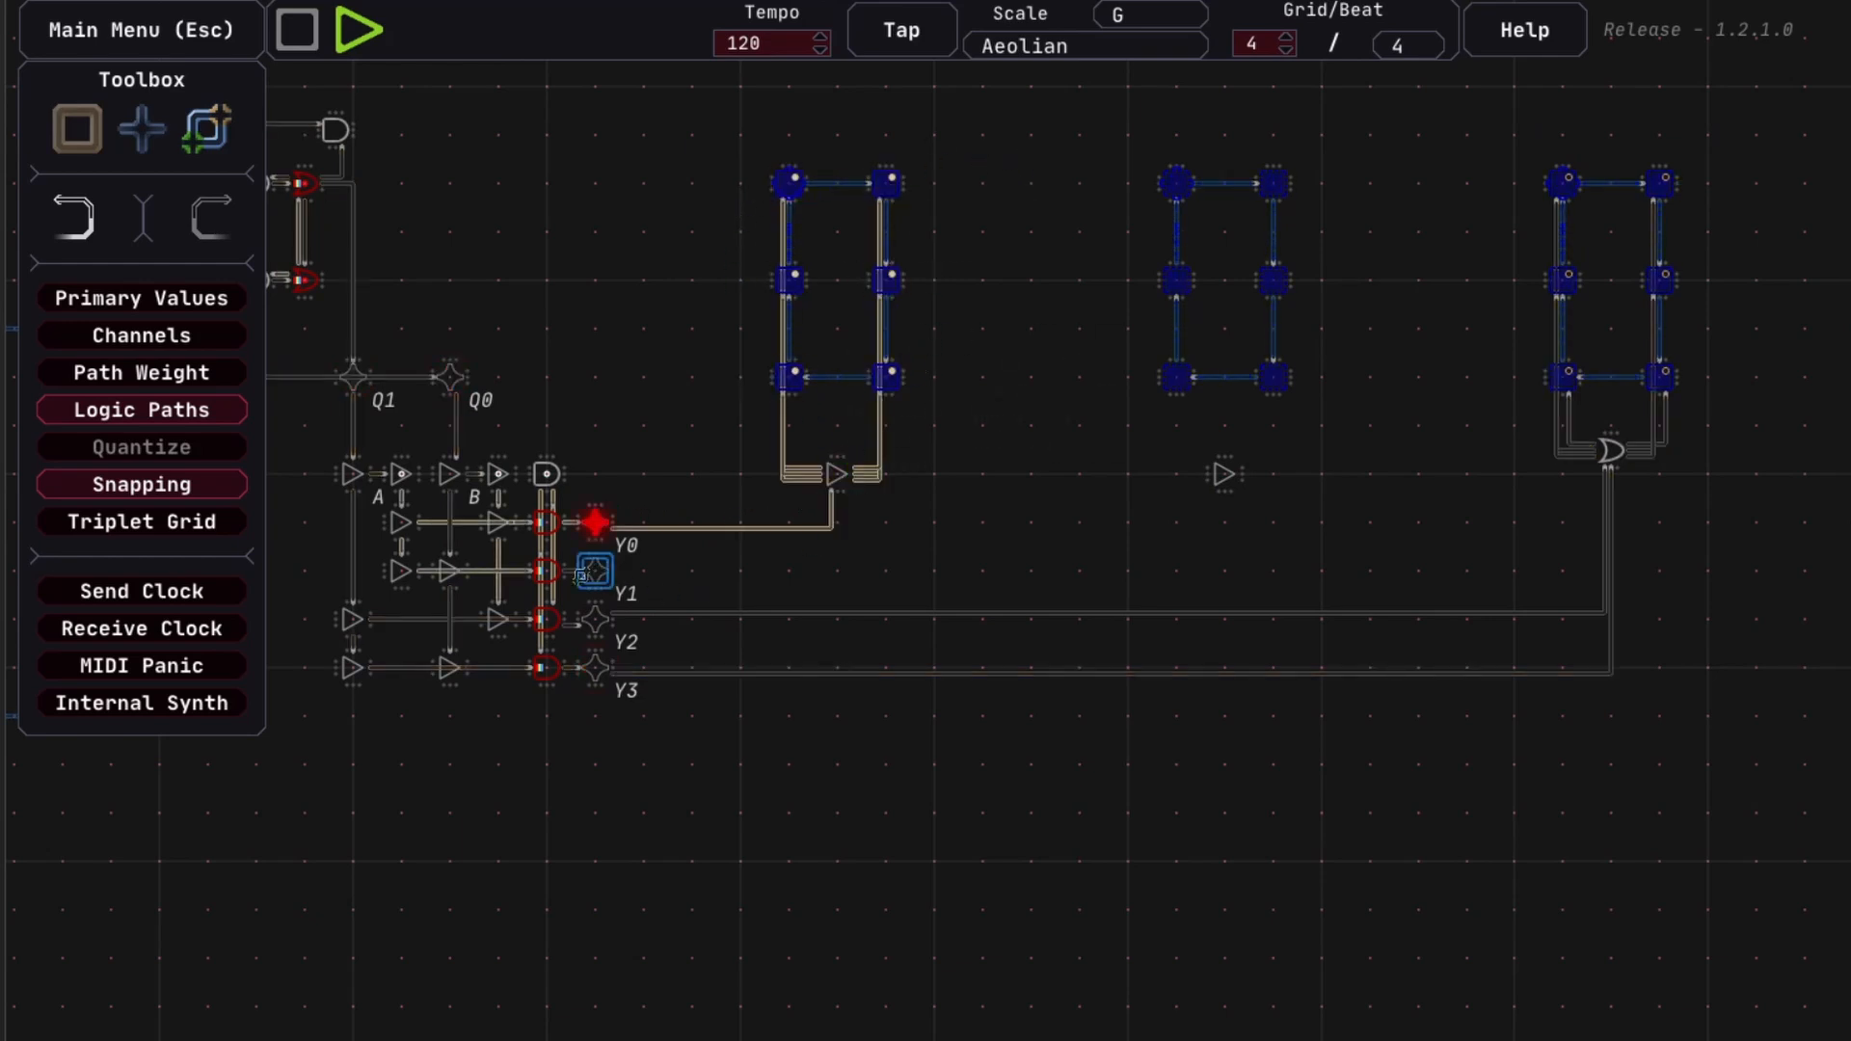
{"action": "mouse_move", "coordinate": [1133, 402]}
{"action": "left_mouse_down"}
{"action": "mouse_move", "coordinate": [1118, 421]}
{"action": "mouse_move", "coordinate": [1225, 474]}
{"action": "left_mouse_up"}
{"action": "mouse_move", "coordinate": [1225, 474]}
{"action": "left_mouse_down"}
{"action": "mouse_move", "coordinate": [1133, 421]}
{"action": "mouse_move", "coordinate": [1354, 364]}
{"action": "mouse_move", "coordinate": [1172, 299]}
{"action": "mouse_move", "coordinate": [1142, 200]}
{"action": "mouse_move", "coordinate": [1319, 164]}
{"action": "mouse_move", "coordinate": [1307, 181]}
{"action": "left_mouse_up"}
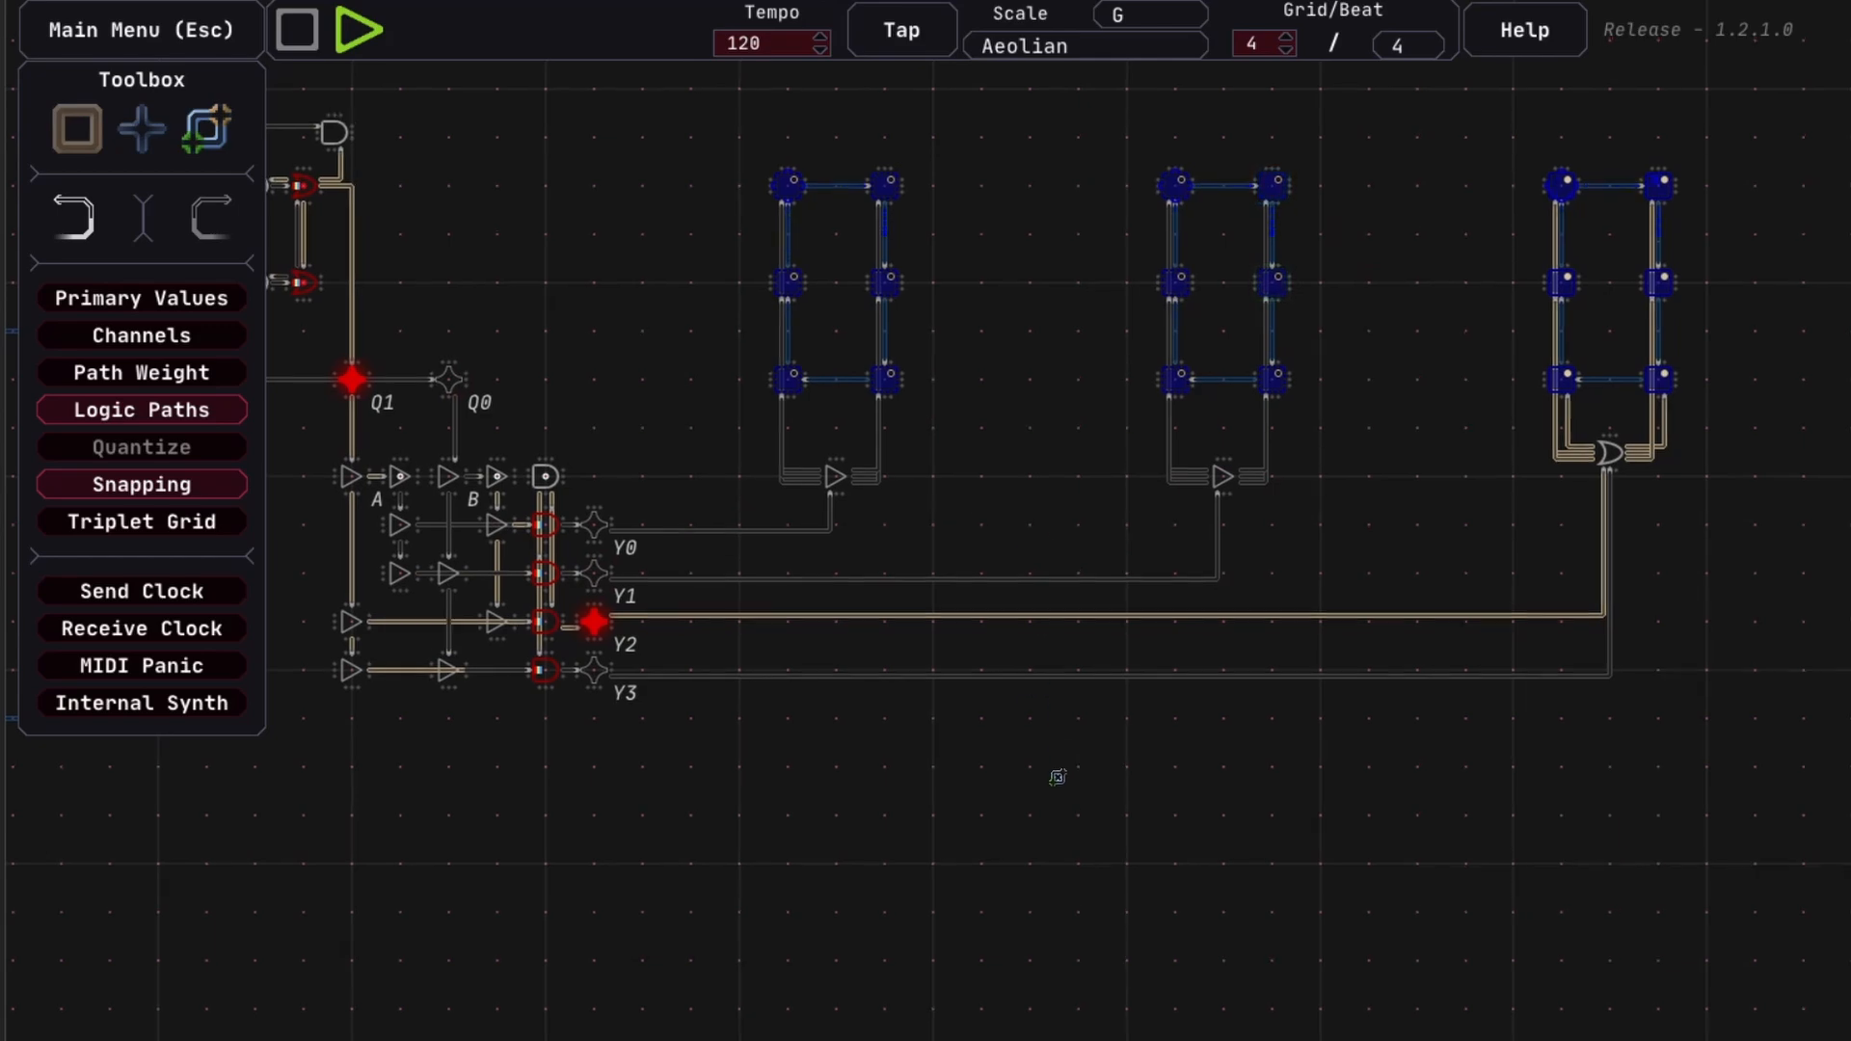
Examine the three loops with their gates during playback, highlighting the right, left and middle loops in turn
{"action": "left_click_drag", "start_coordinate": [1076, 773], "coordinate": [1013, 771]}
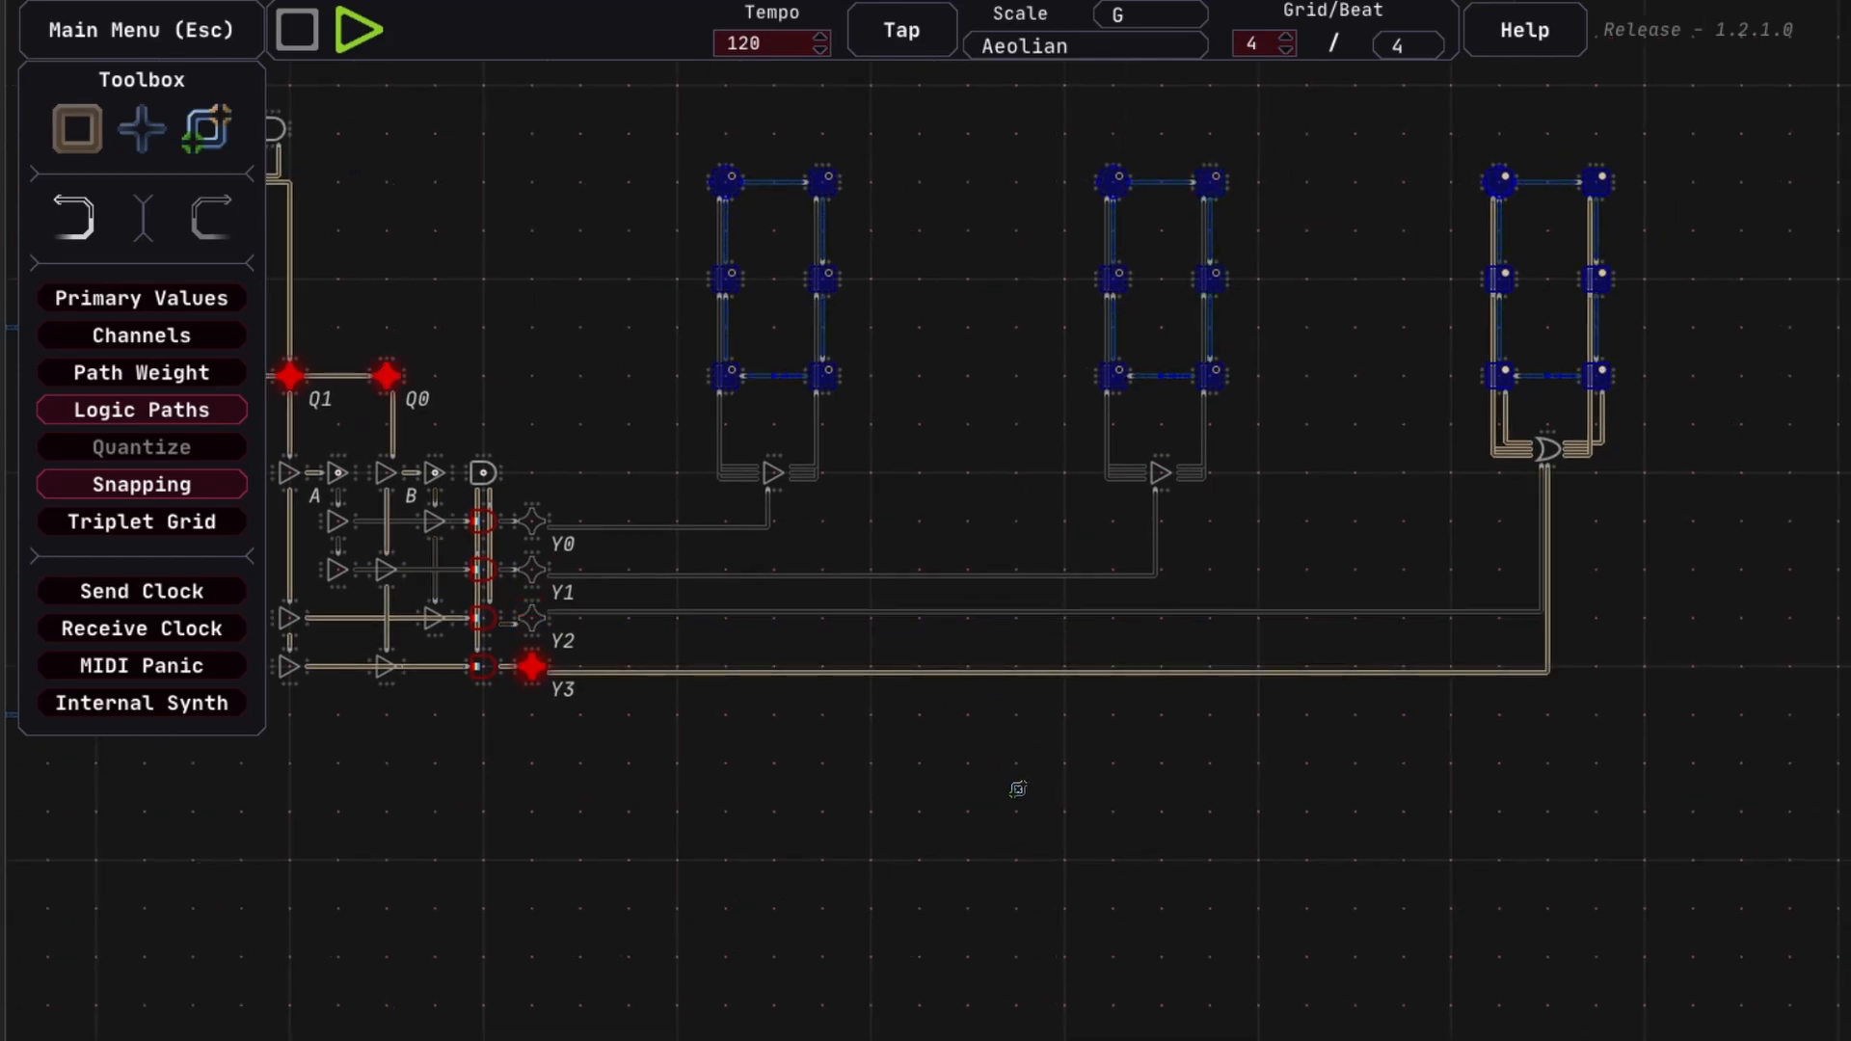
{"action": "key", "text": "q"}
{"action": "left_click_drag", "start_coordinate": [1434, 140], "coordinate": [1654, 472]}
{"action": "left_click_drag", "start_coordinate": [1459, 622], "coordinate": [1289, 743]}
{"action": "left_click_drag", "start_coordinate": [574, 273], "coordinate": [858, 619]}
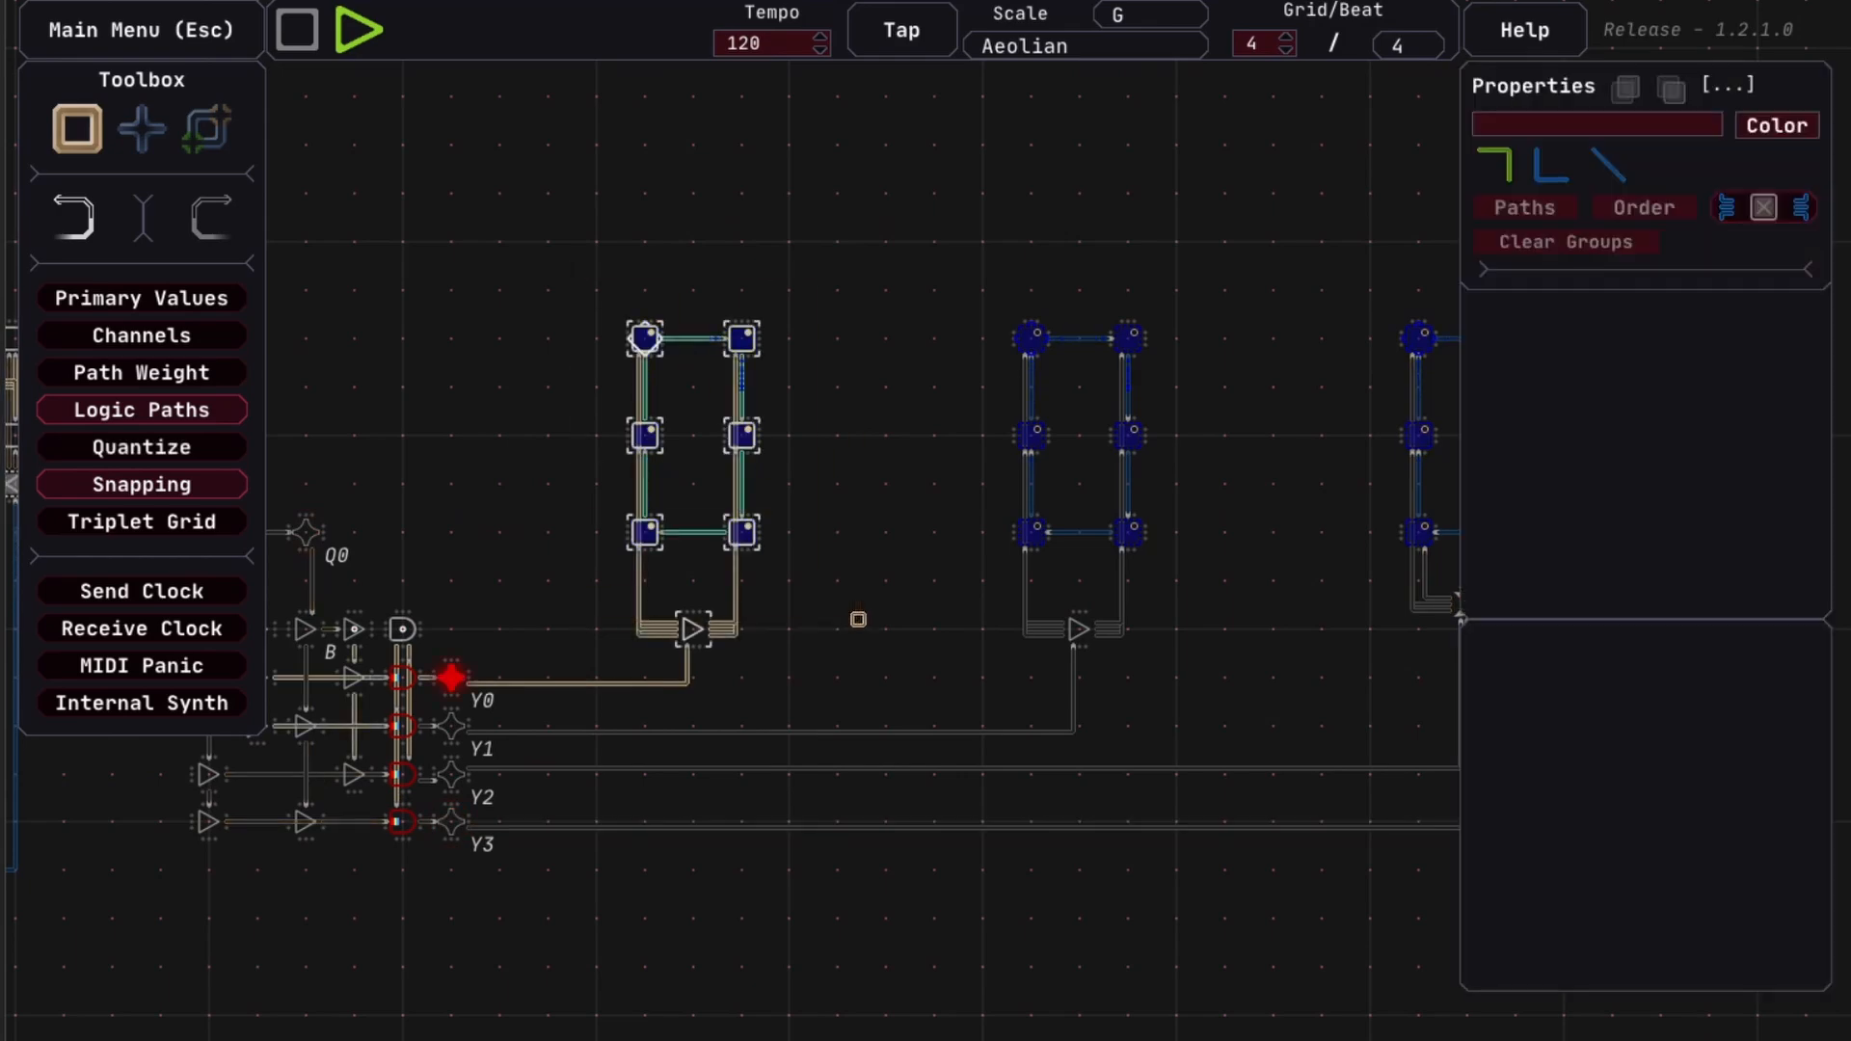
{"action": "left_click", "coordinate": [846, 349]}
{"action": "left_click_drag", "start_coordinate": [921, 264], "coordinate": [1172, 590]}
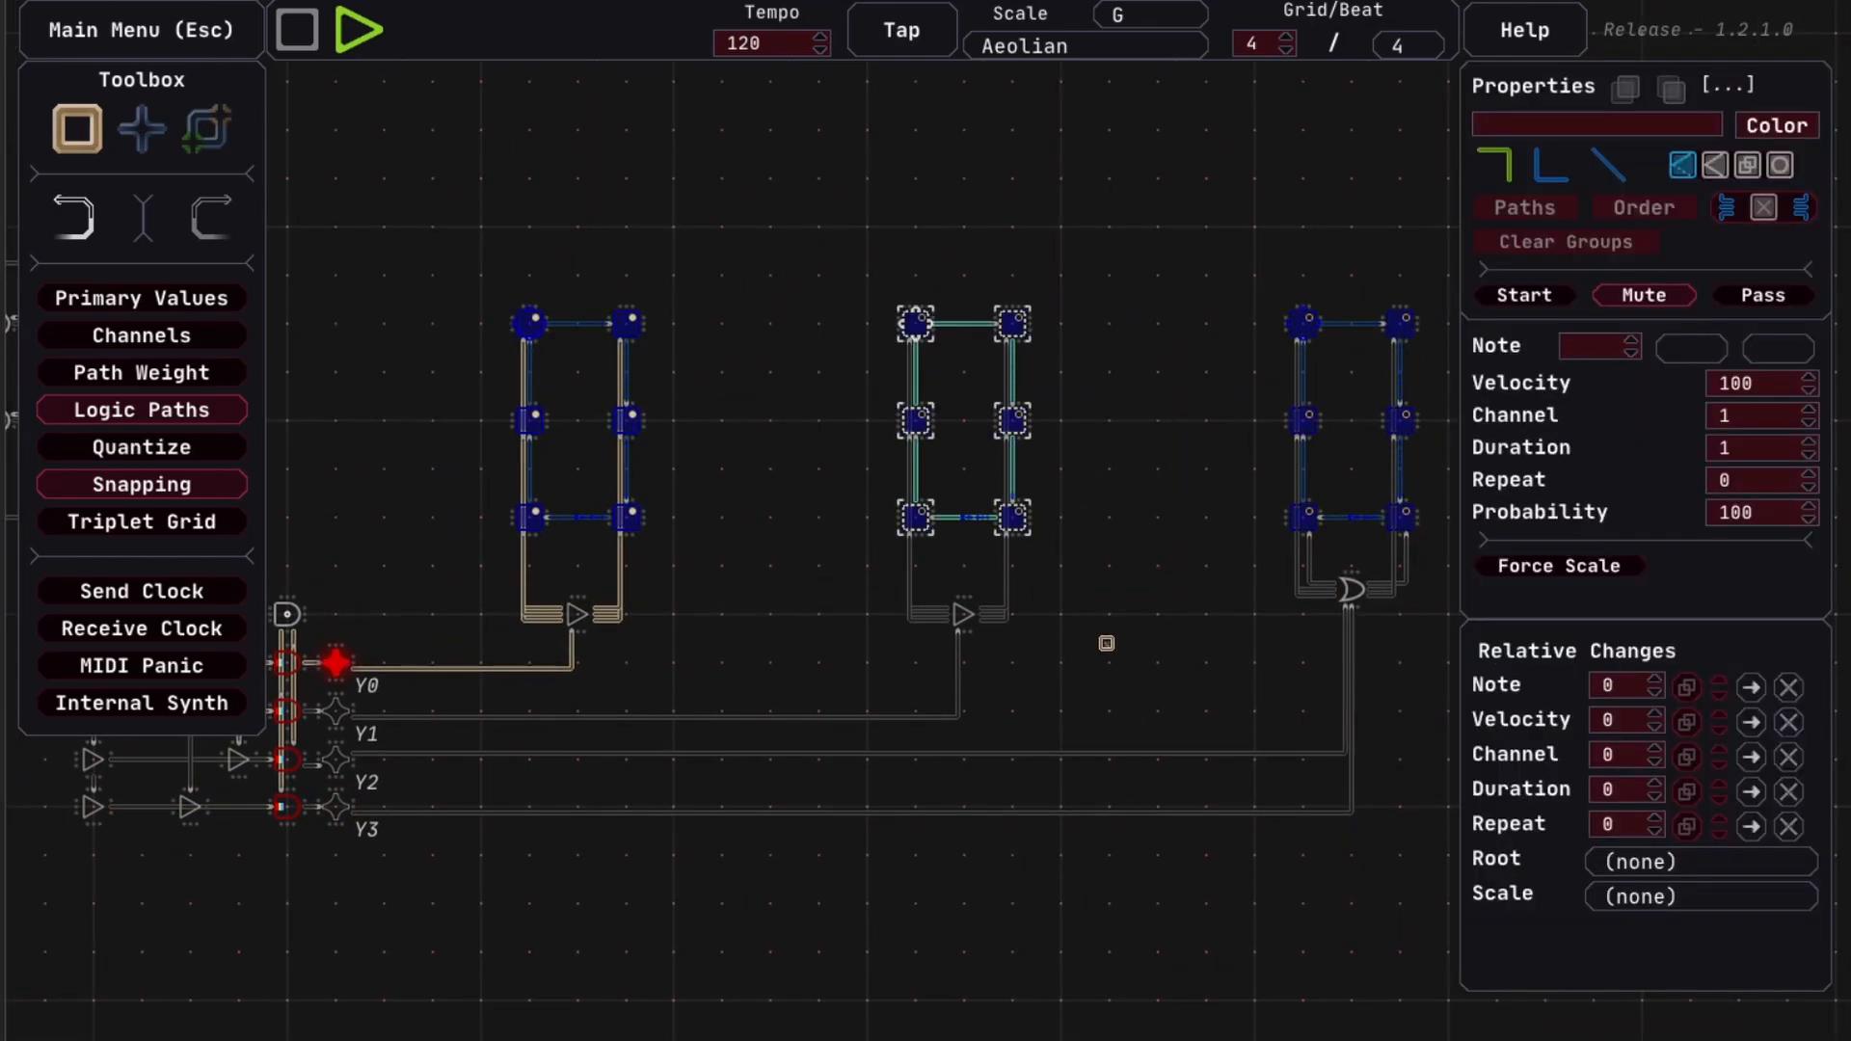
{"action": "left_click", "coordinate": [1107, 645]}
{"action": "left_click_drag", "start_coordinate": [1141, 686], "coordinate": [1146, 574]}
Move the two BUF gates and the OR gate to just below and left of their loops
{"action": "left_click_drag", "start_coordinate": [581, 497], "coordinate": [535, 451]}
{"action": "left_click_drag", "start_coordinate": [966, 503], "coordinate": [920, 458]}
{"action": "left_click", "coordinate": [1138, 501]}
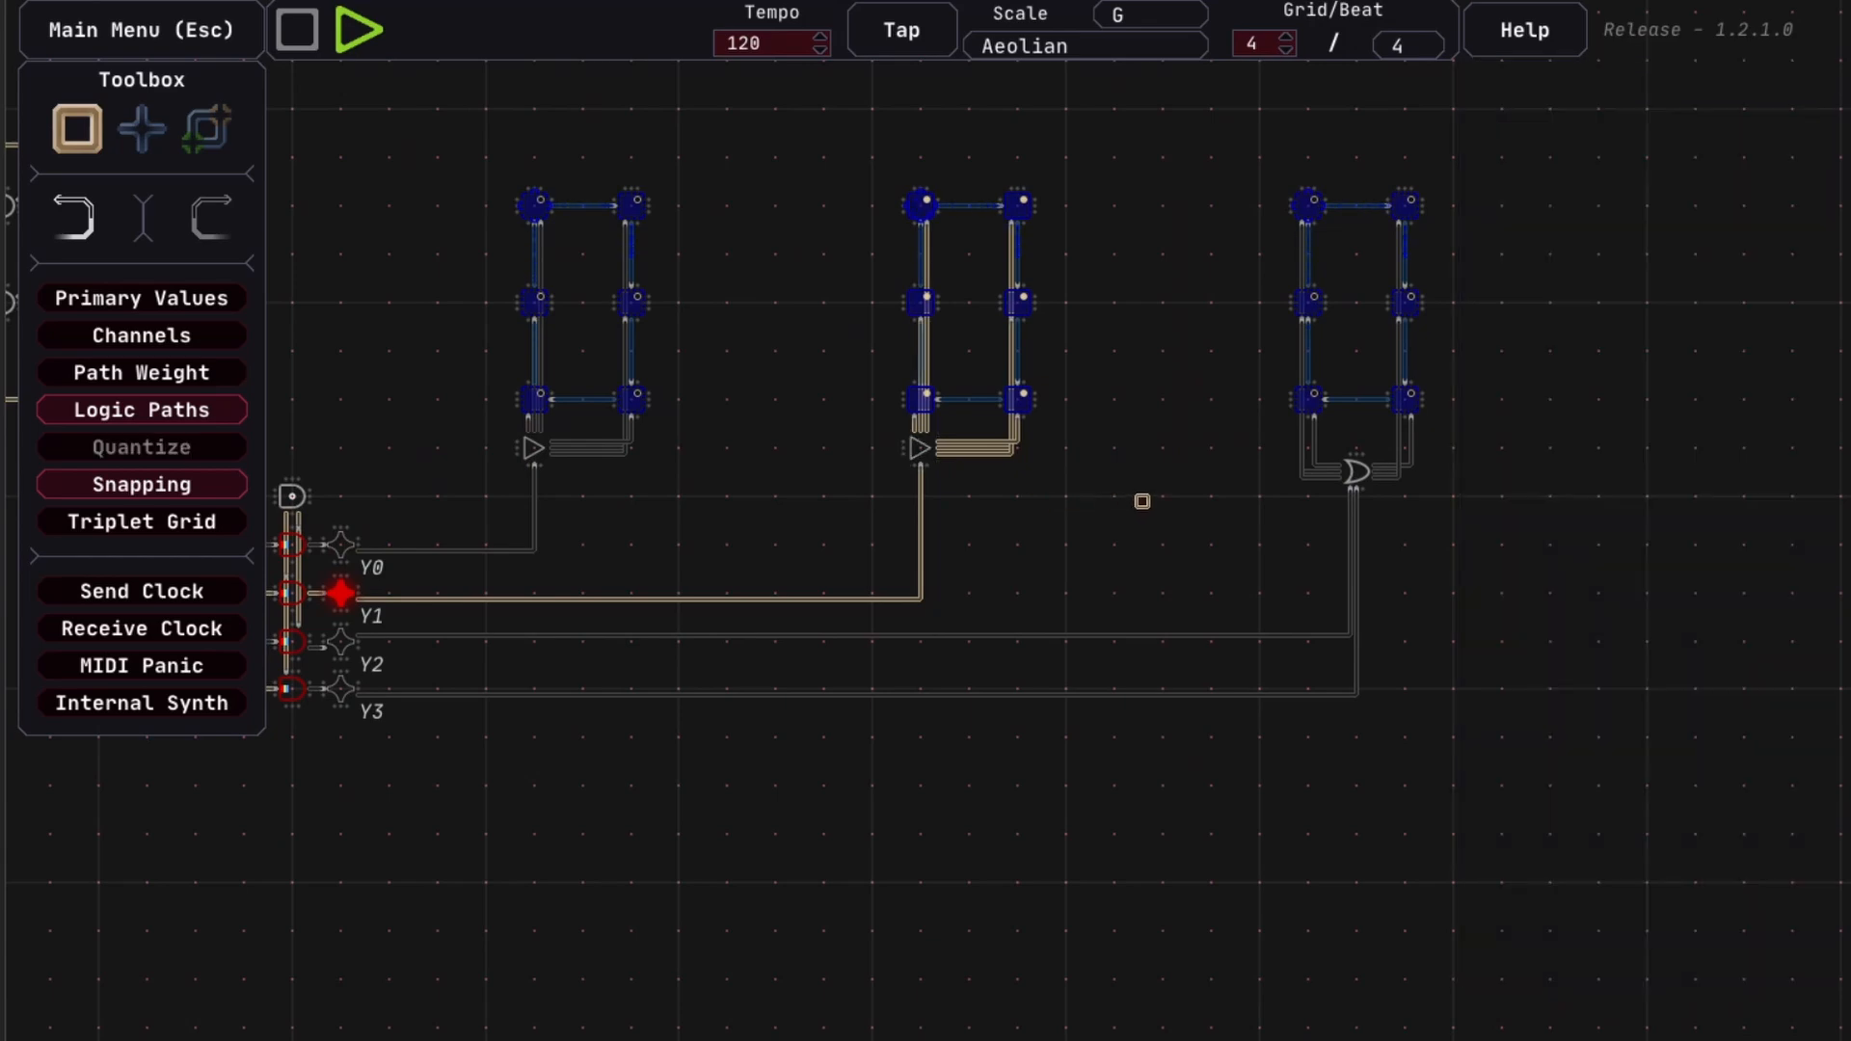
{"action": "left_click_drag", "start_coordinate": [1141, 501], "coordinate": [1011, 497]}
{"action": "left_click_drag", "start_coordinate": [1226, 474], "coordinate": [1185, 449]}
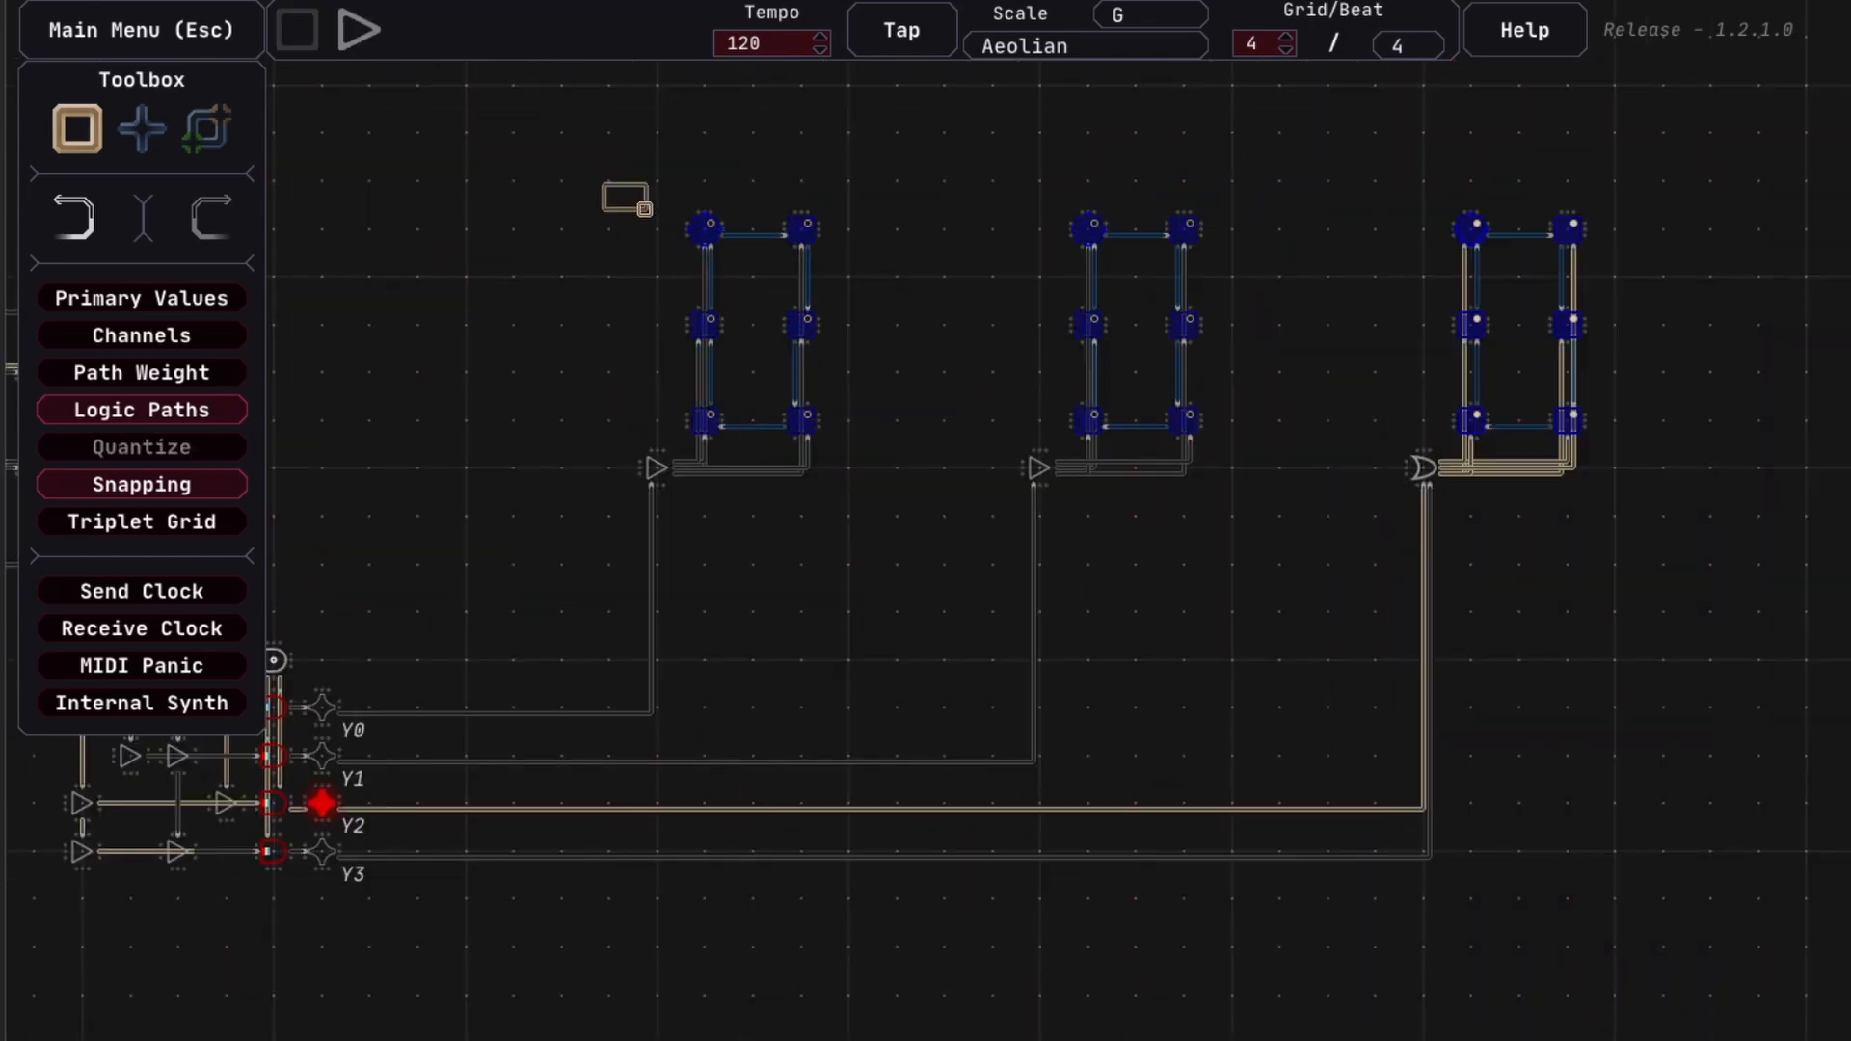
{"action": "left_click_drag", "start_coordinate": [626, 199], "coordinate": [1601, 491]}
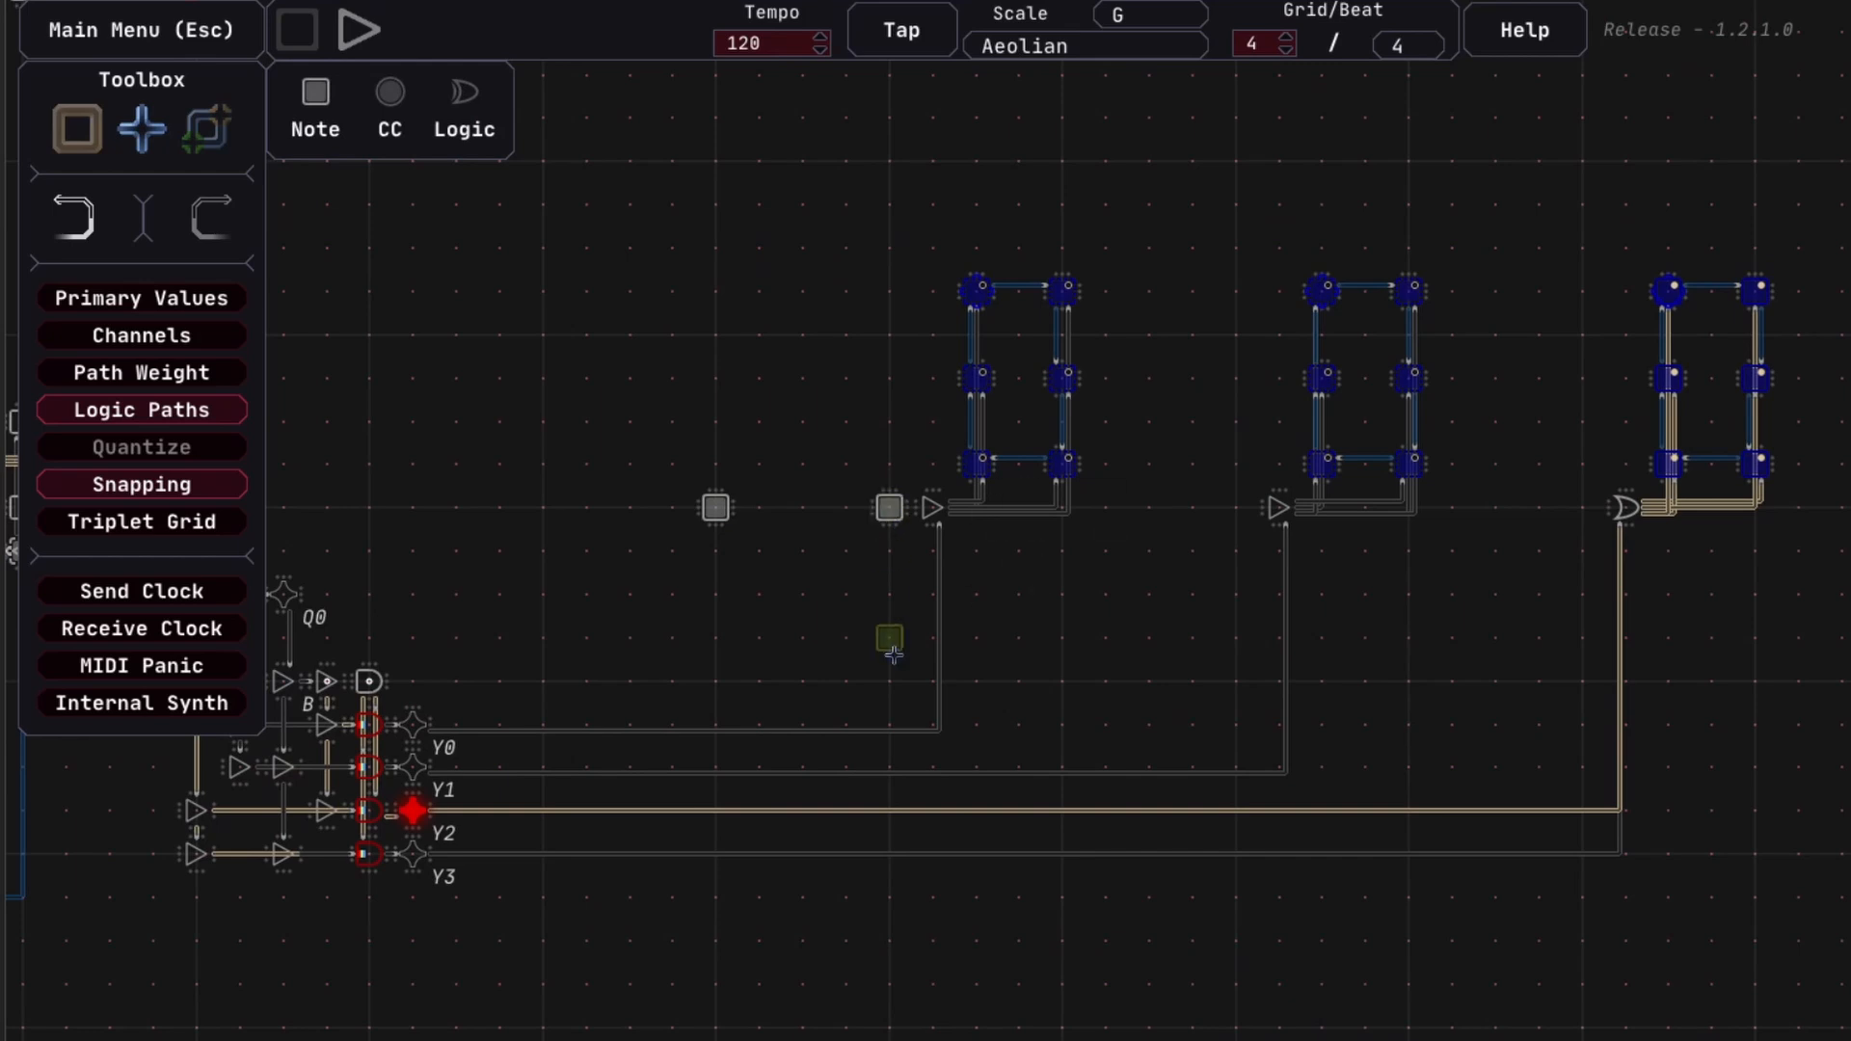
Place four notes in a square beside the left loop's BUF gate and link them with paths into a closed loop
{"action": "left_click", "coordinate": [891, 679]}
{"action": "left_click", "coordinate": [718, 679]}
{"action": "key", "text": "e"}
{"action": "mouse_move", "coordinate": [715, 679]}
{"action": "left_mouse_down"}
{"action": "mouse_move", "coordinate": [716, 508]}
{"action": "mouse_move", "coordinate": [887, 509]}
{"action": "mouse_move", "coordinate": [888, 678]}
{"action": "mouse_move", "coordinate": [715, 681]}
{"action": "left_mouse_up"}
{"action": "key", "text": "q"}
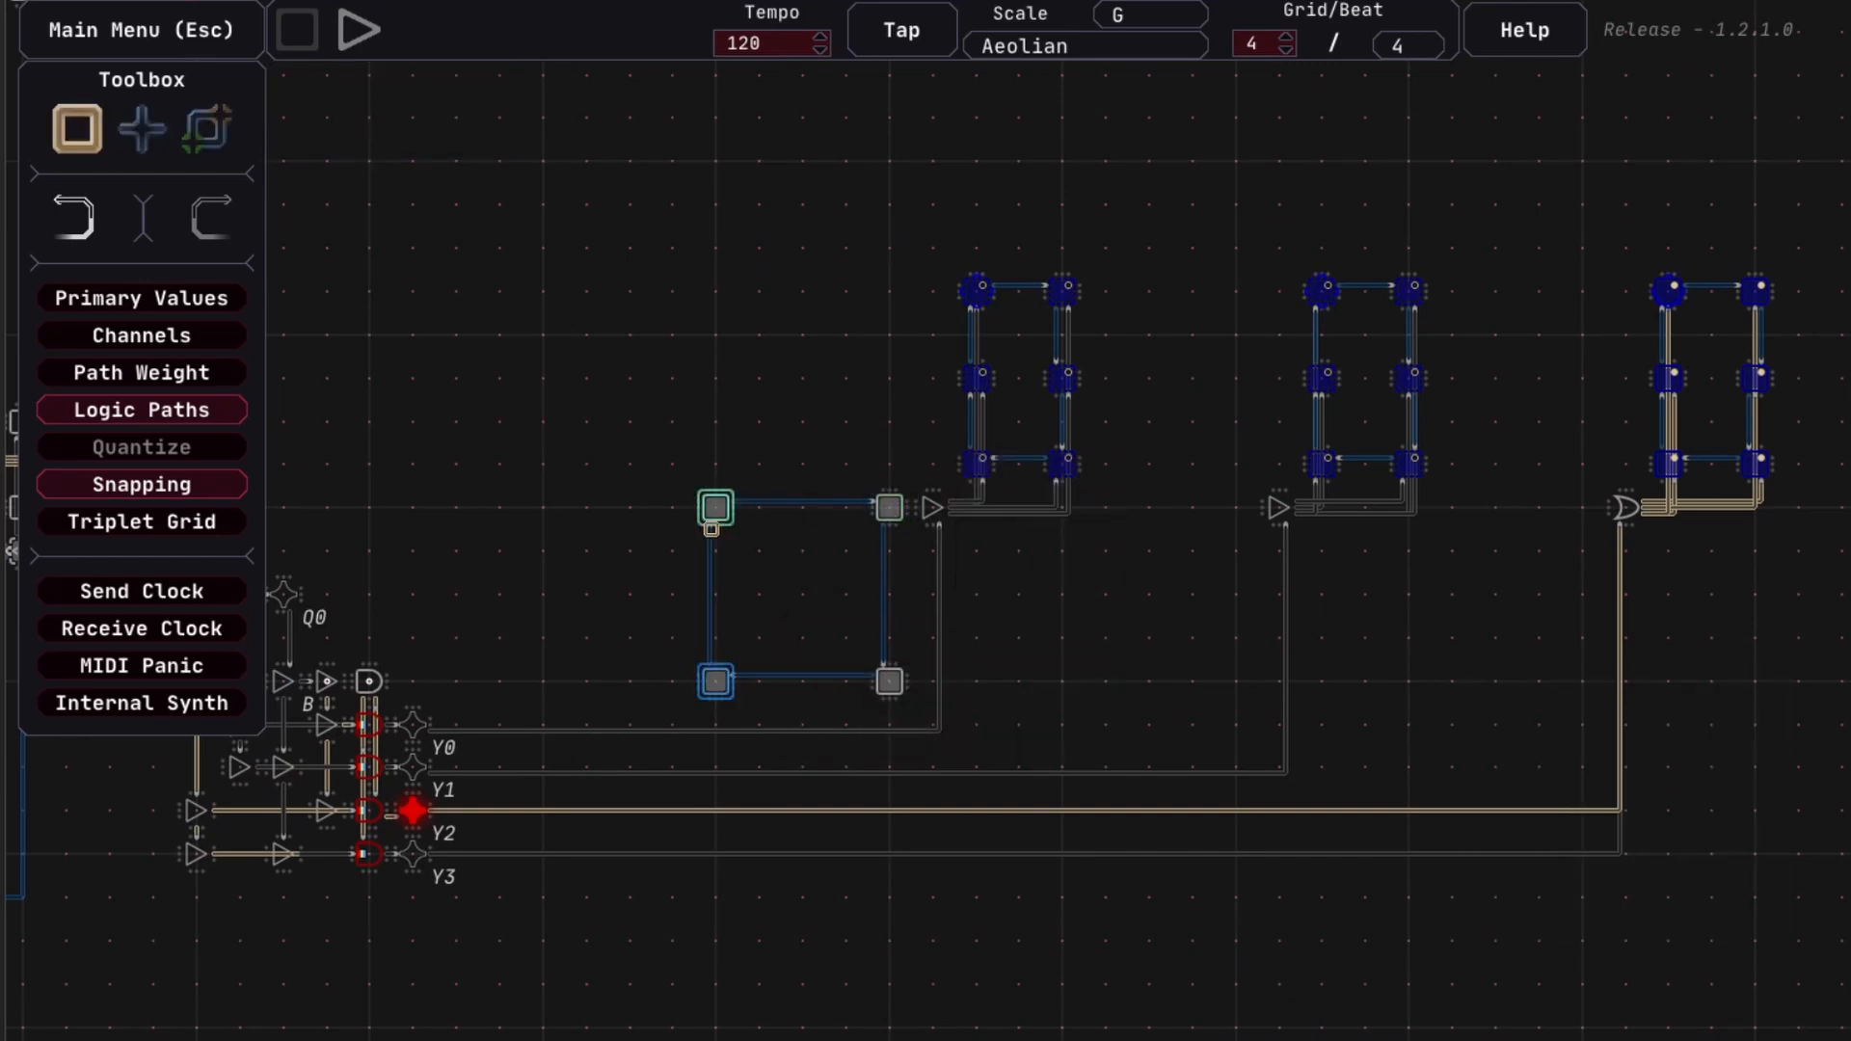
Make the square loop's upper-left note the start note
{"action": "left_click", "coordinate": [712, 529]}
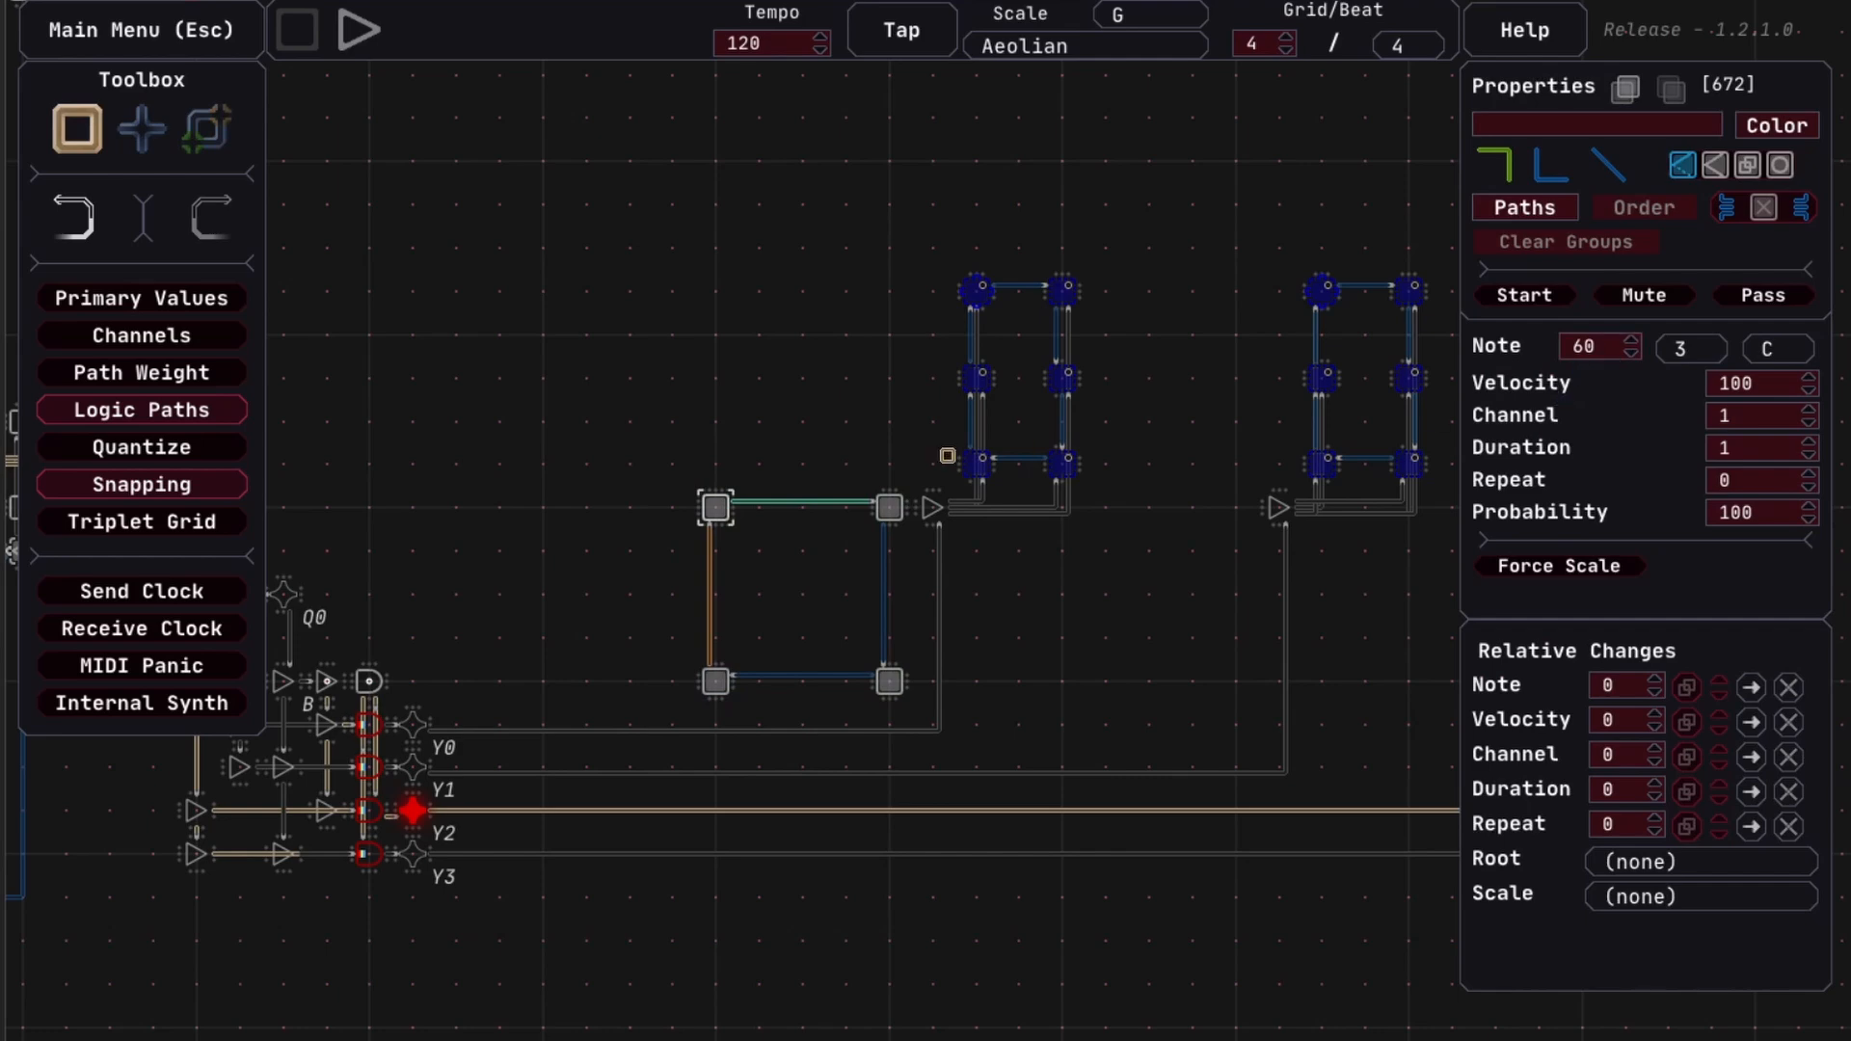
{"action": "left_click", "coordinate": [582, 455]}
{"action": "left_click_drag", "start_coordinate": [620, 436], "coordinate": [889, 693]}
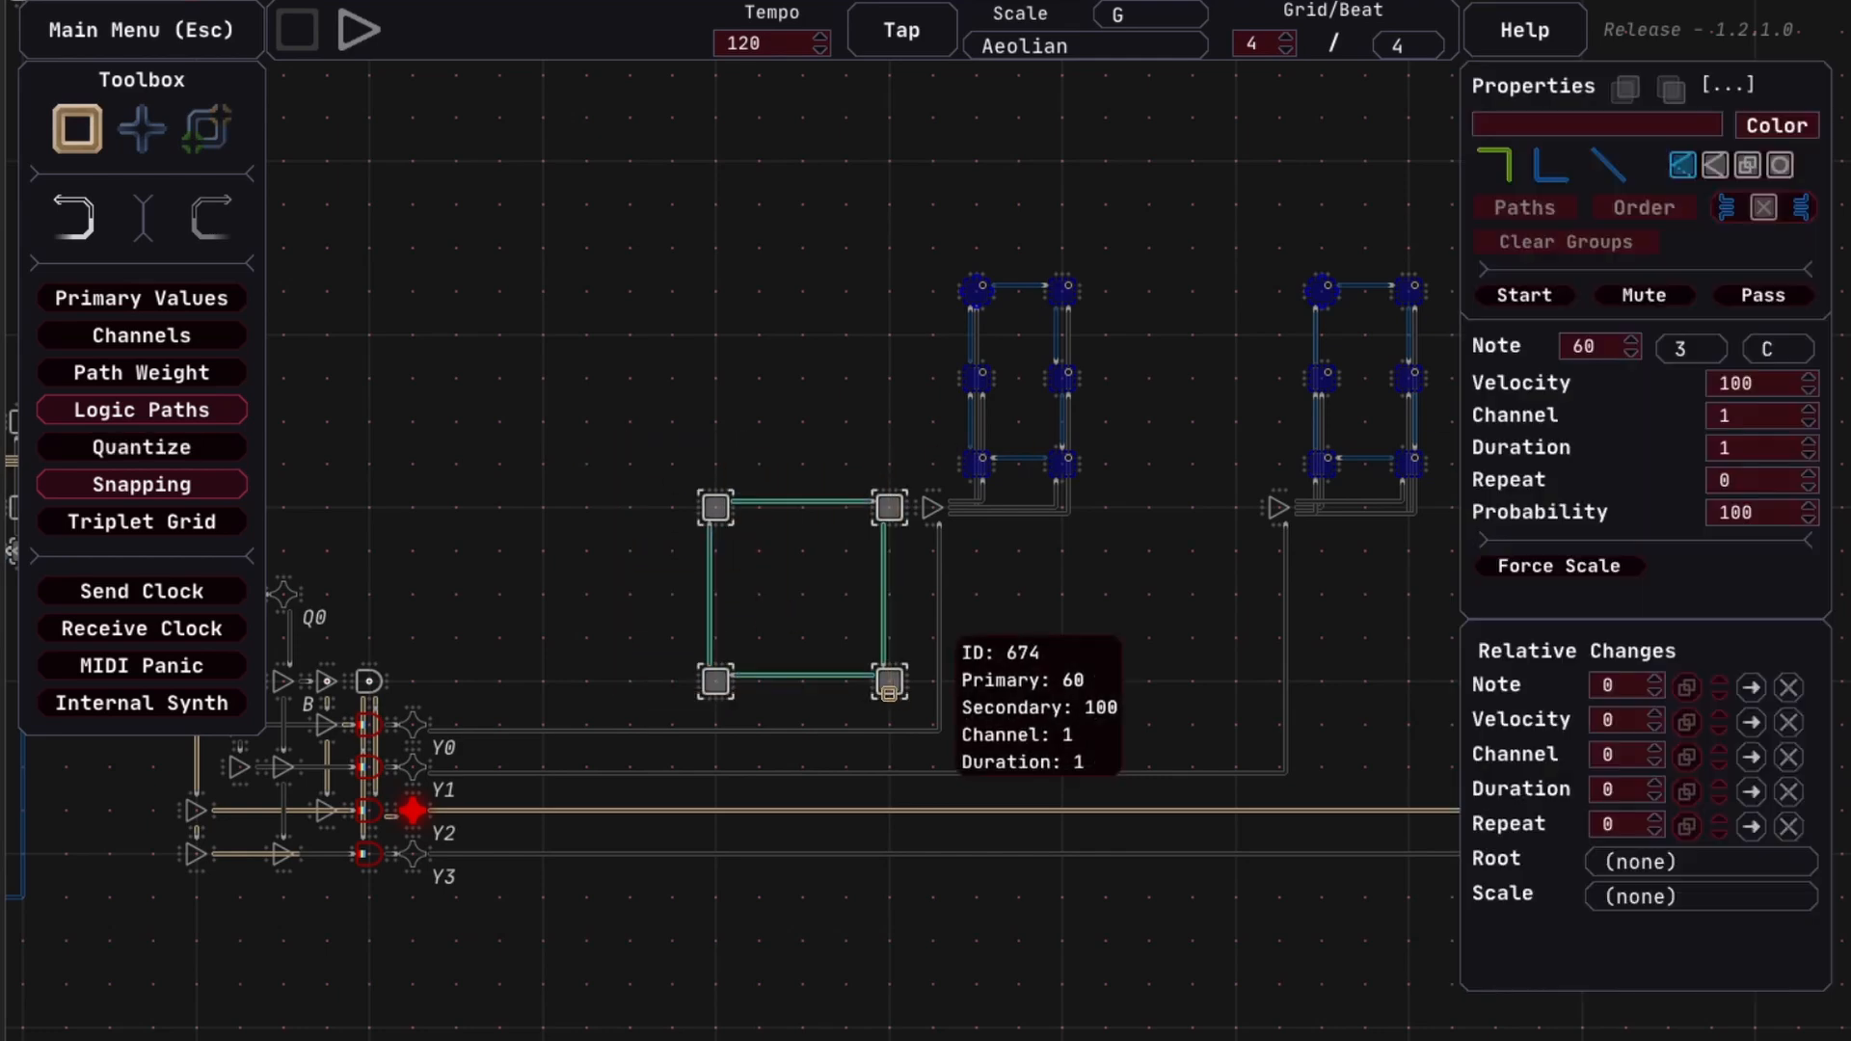
{"action": "left_click_drag", "start_coordinate": [931, 261], "coordinate": [1125, 479]}
{"action": "left_click", "coordinate": [716, 505]}
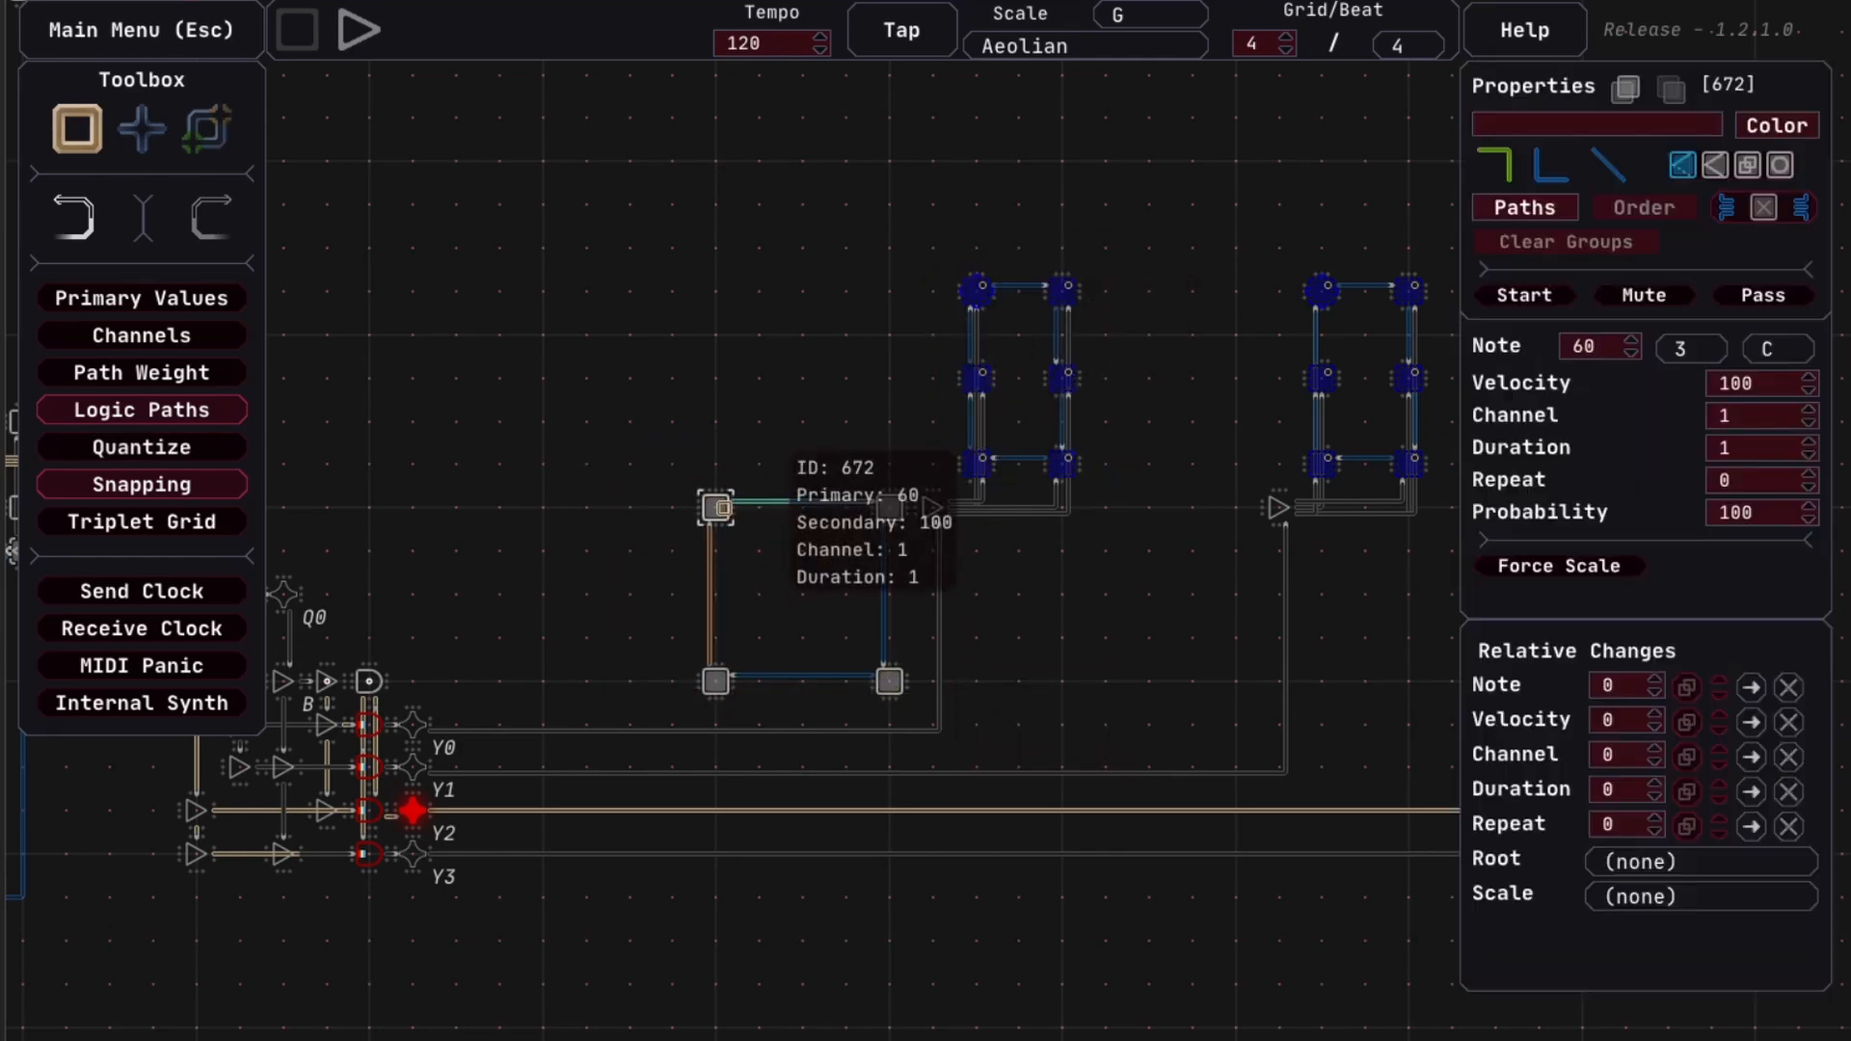
{"action": "left_click", "coordinate": [1533, 295]}
Set all four notes of the square loop to channel 2 and octave 2
{"action": "left_click_drag", "start_coordinate": [671, 478], "coordinate": [911, 699]}
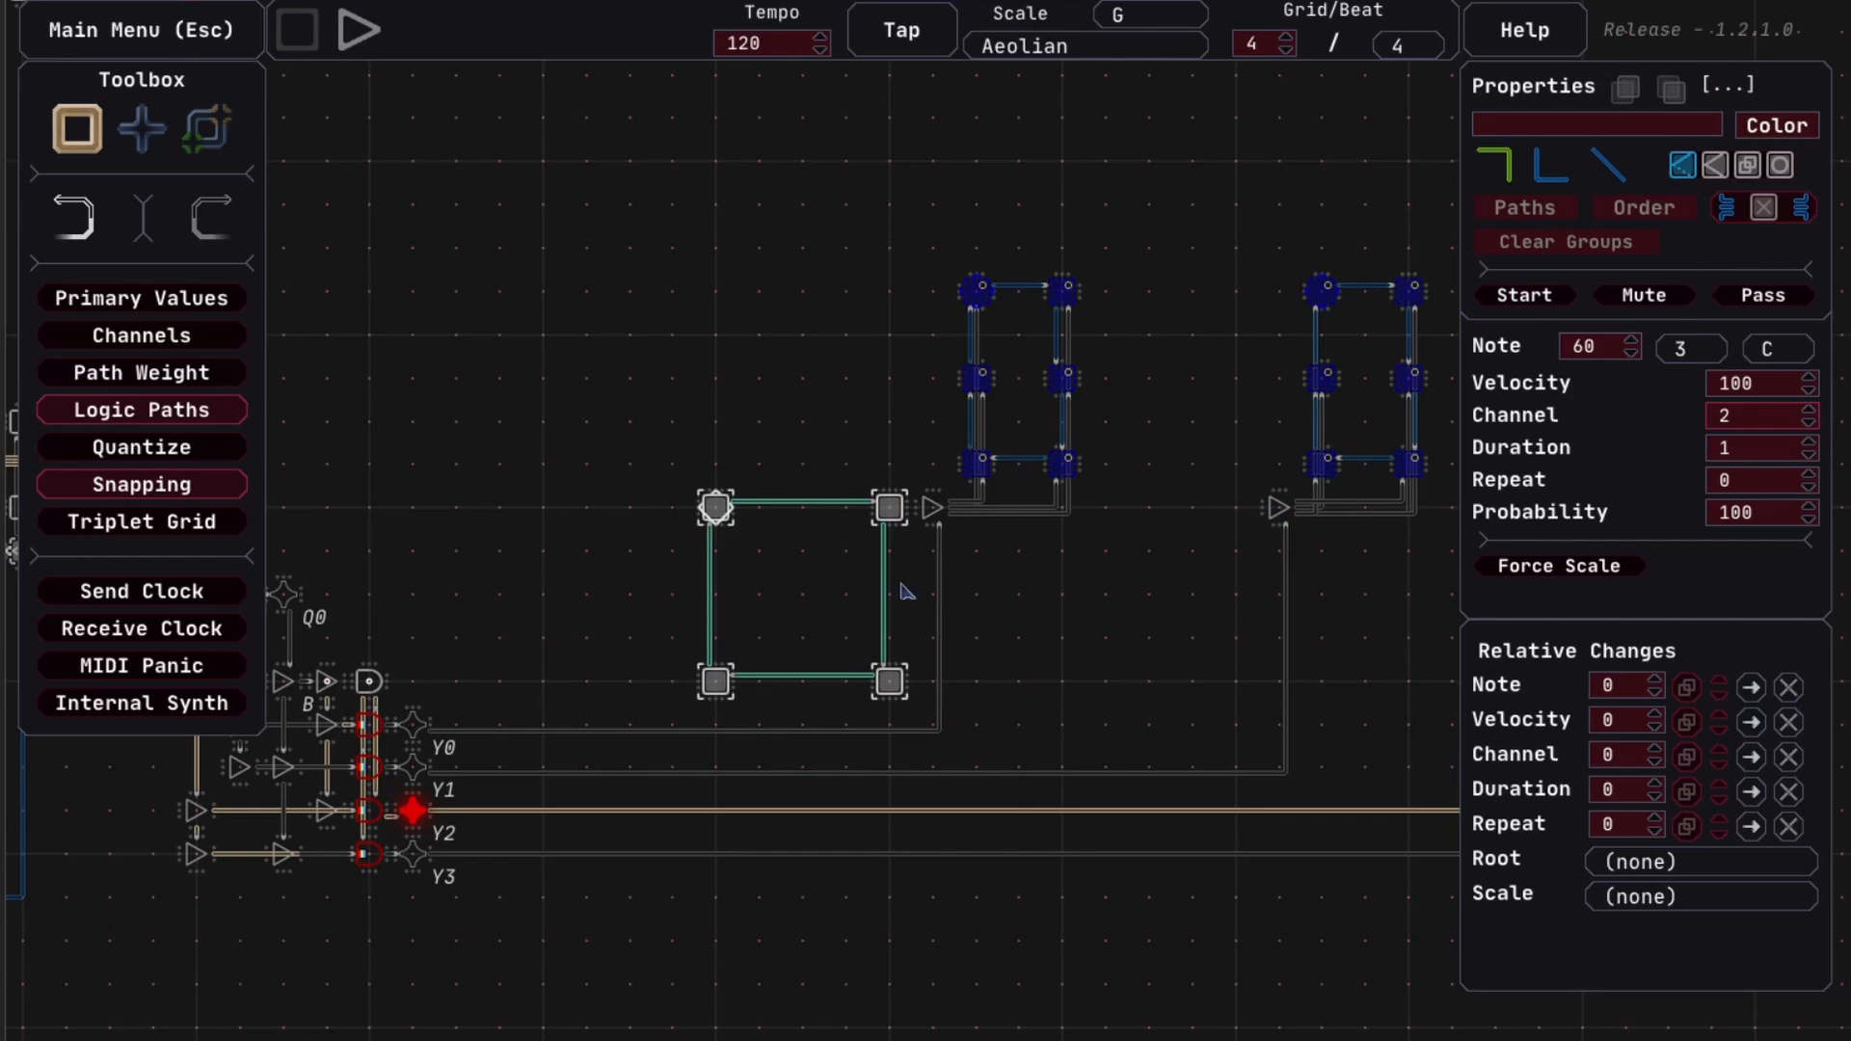
{"action": "left_click", "coordinate": [1691, 348]}
{"action": "left_click", "coordinate": [1697, 472]}
{"action": "left_click", "coordinate": [1070, 651]}
{"action": "left_click_drag", "start_coordinate": [690, 454], "coordinate": [885, 716]}
{"action": "left_click", "coordinate": [1681, 351]}
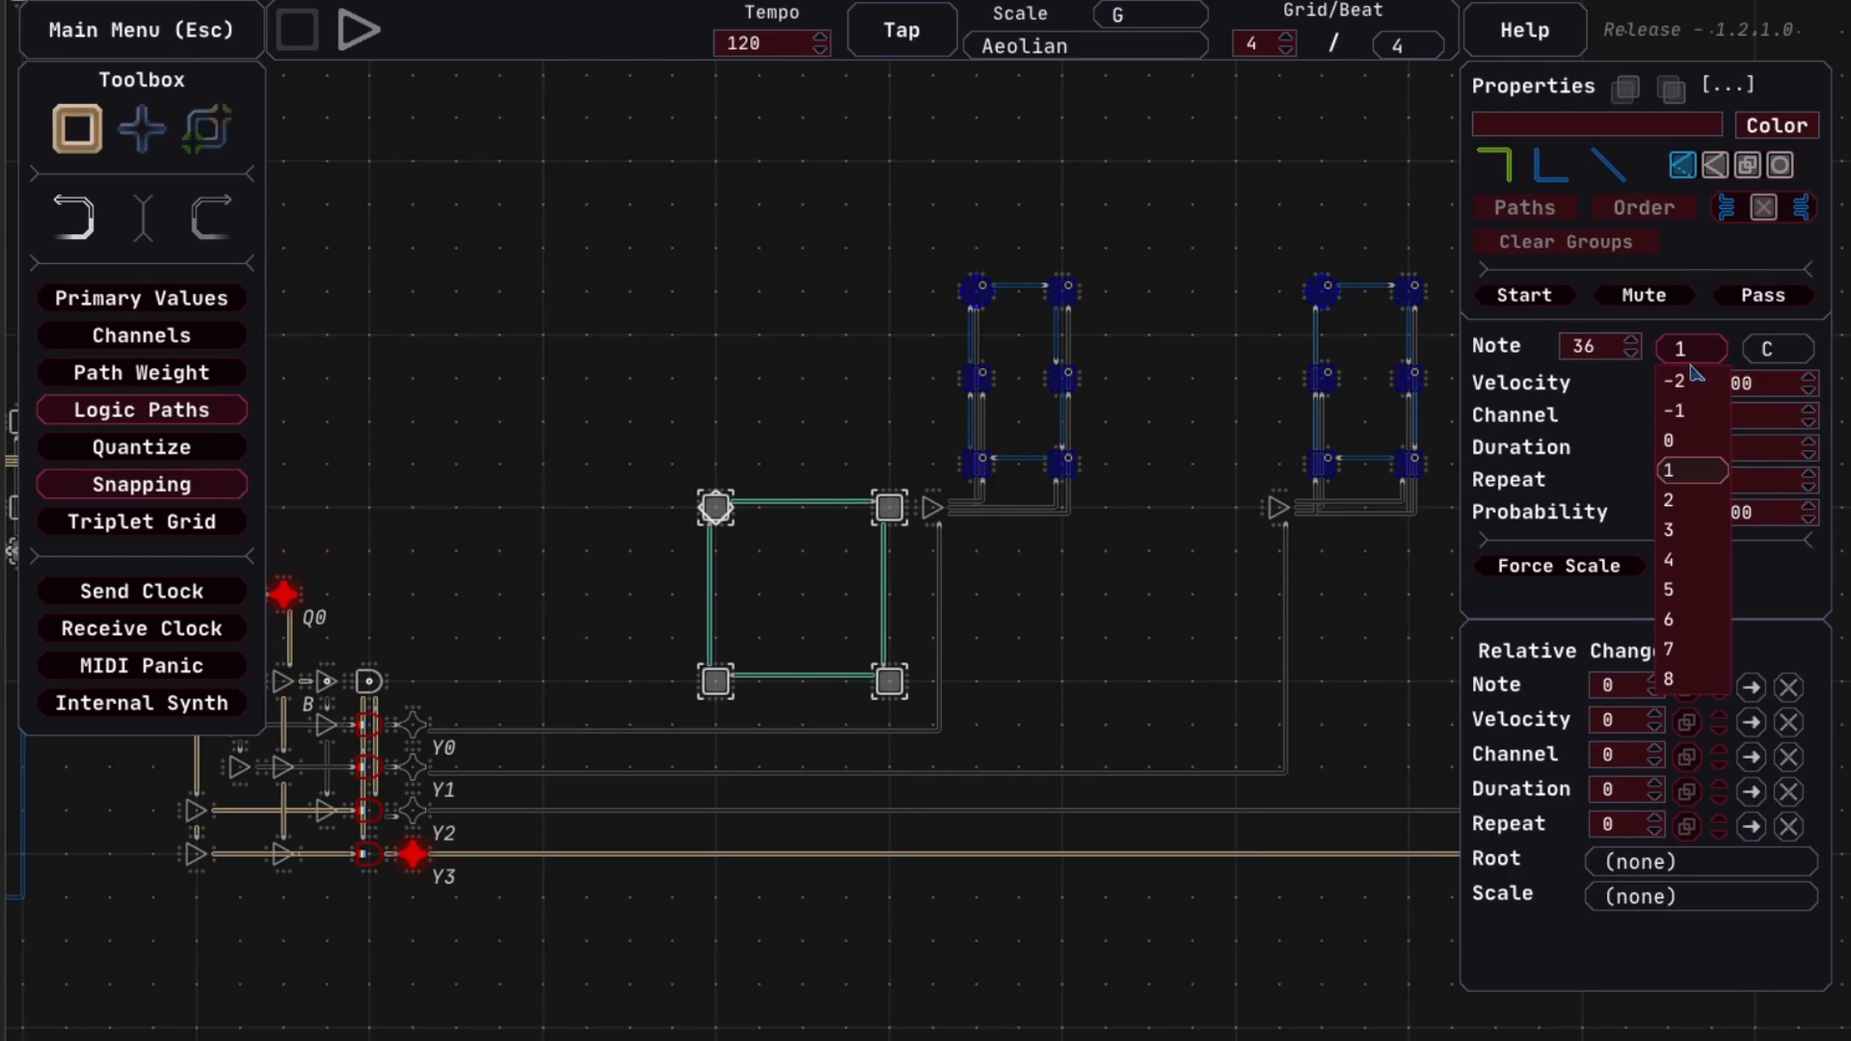
{"action": "left_click", "coordinate": [1703, 504]}
{"action": "left_click", "coordinate": [1106, 604]}
Play the patch briefly to hear the square loop alongside the six-note loops, then stop playback
{"action": "key", "text": "space"}
{"action": "left_click_drag", "start_coordinate": [1156, 640], "coordinate": [1121, 599]}
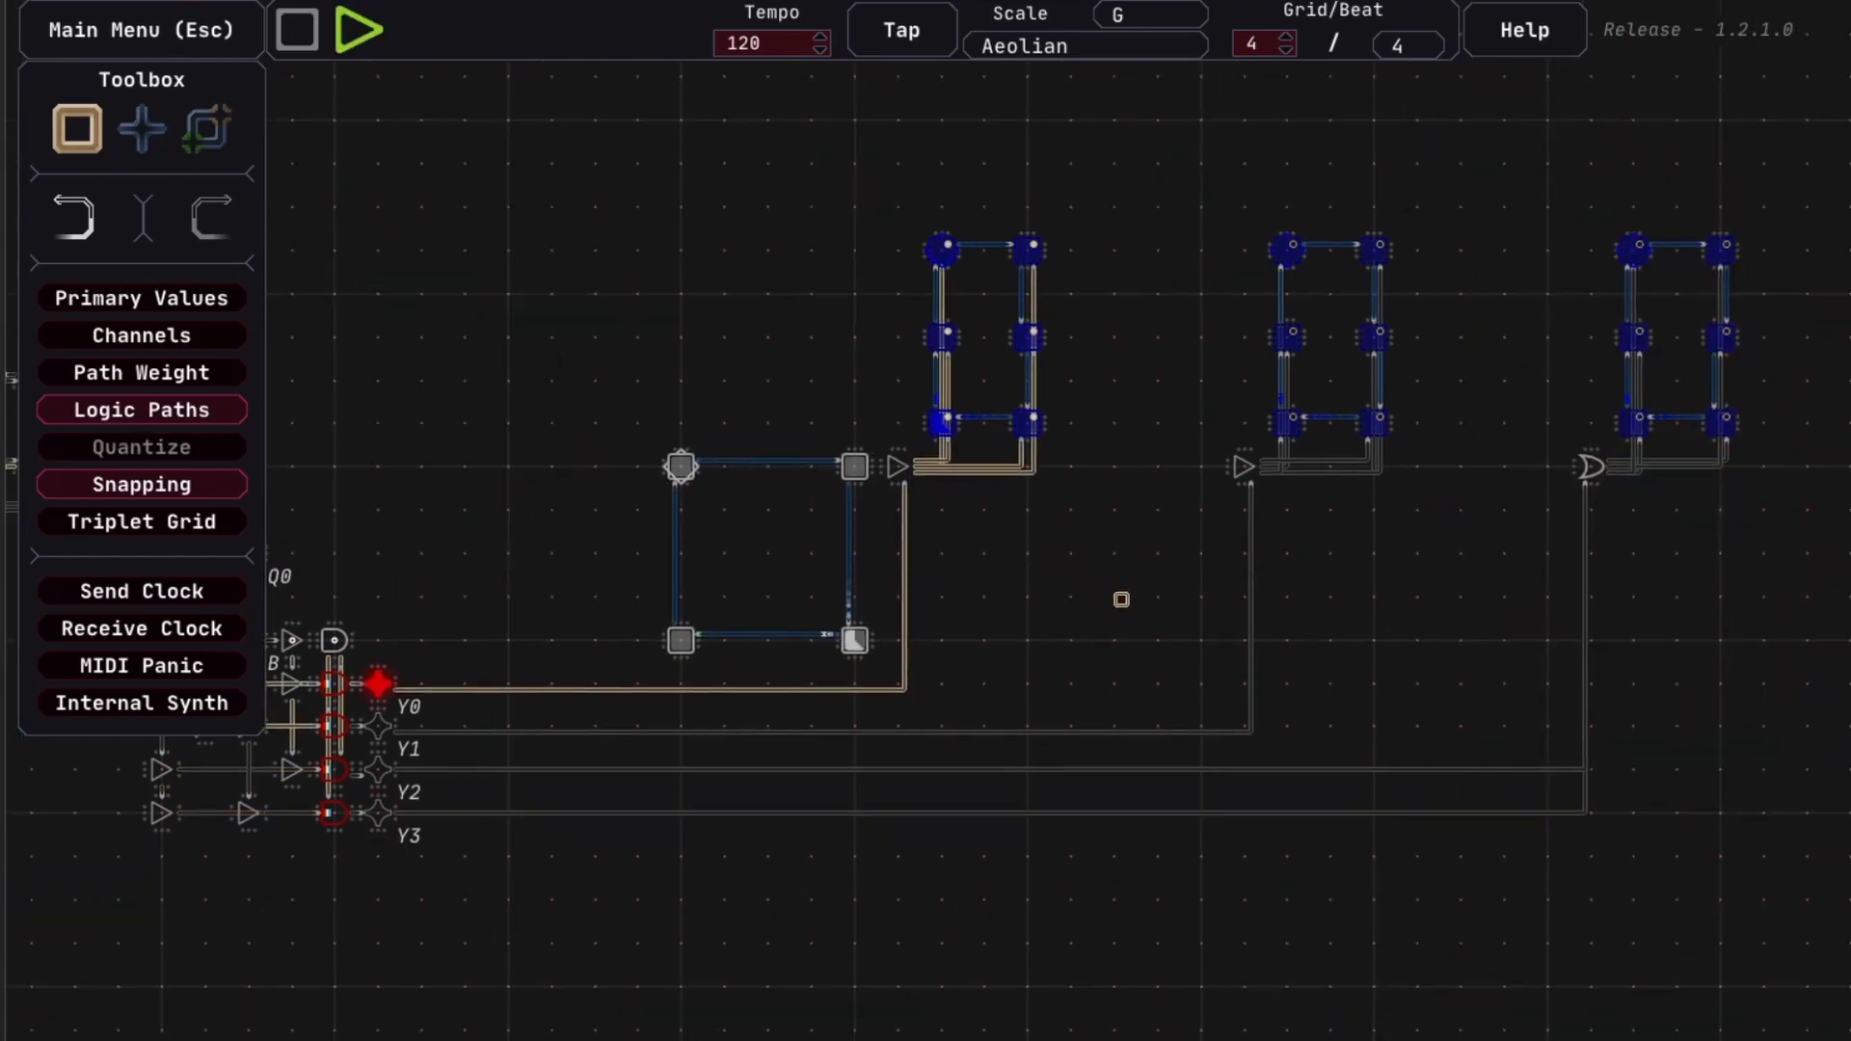
{"action": "key", "text": "space"}
Connect the left loop's BUF gate with logic paths to all four notes of the square loop
{"action": "left_click_drag", "start_coordinate": [639, 394], "coordinate": [839, 629]}
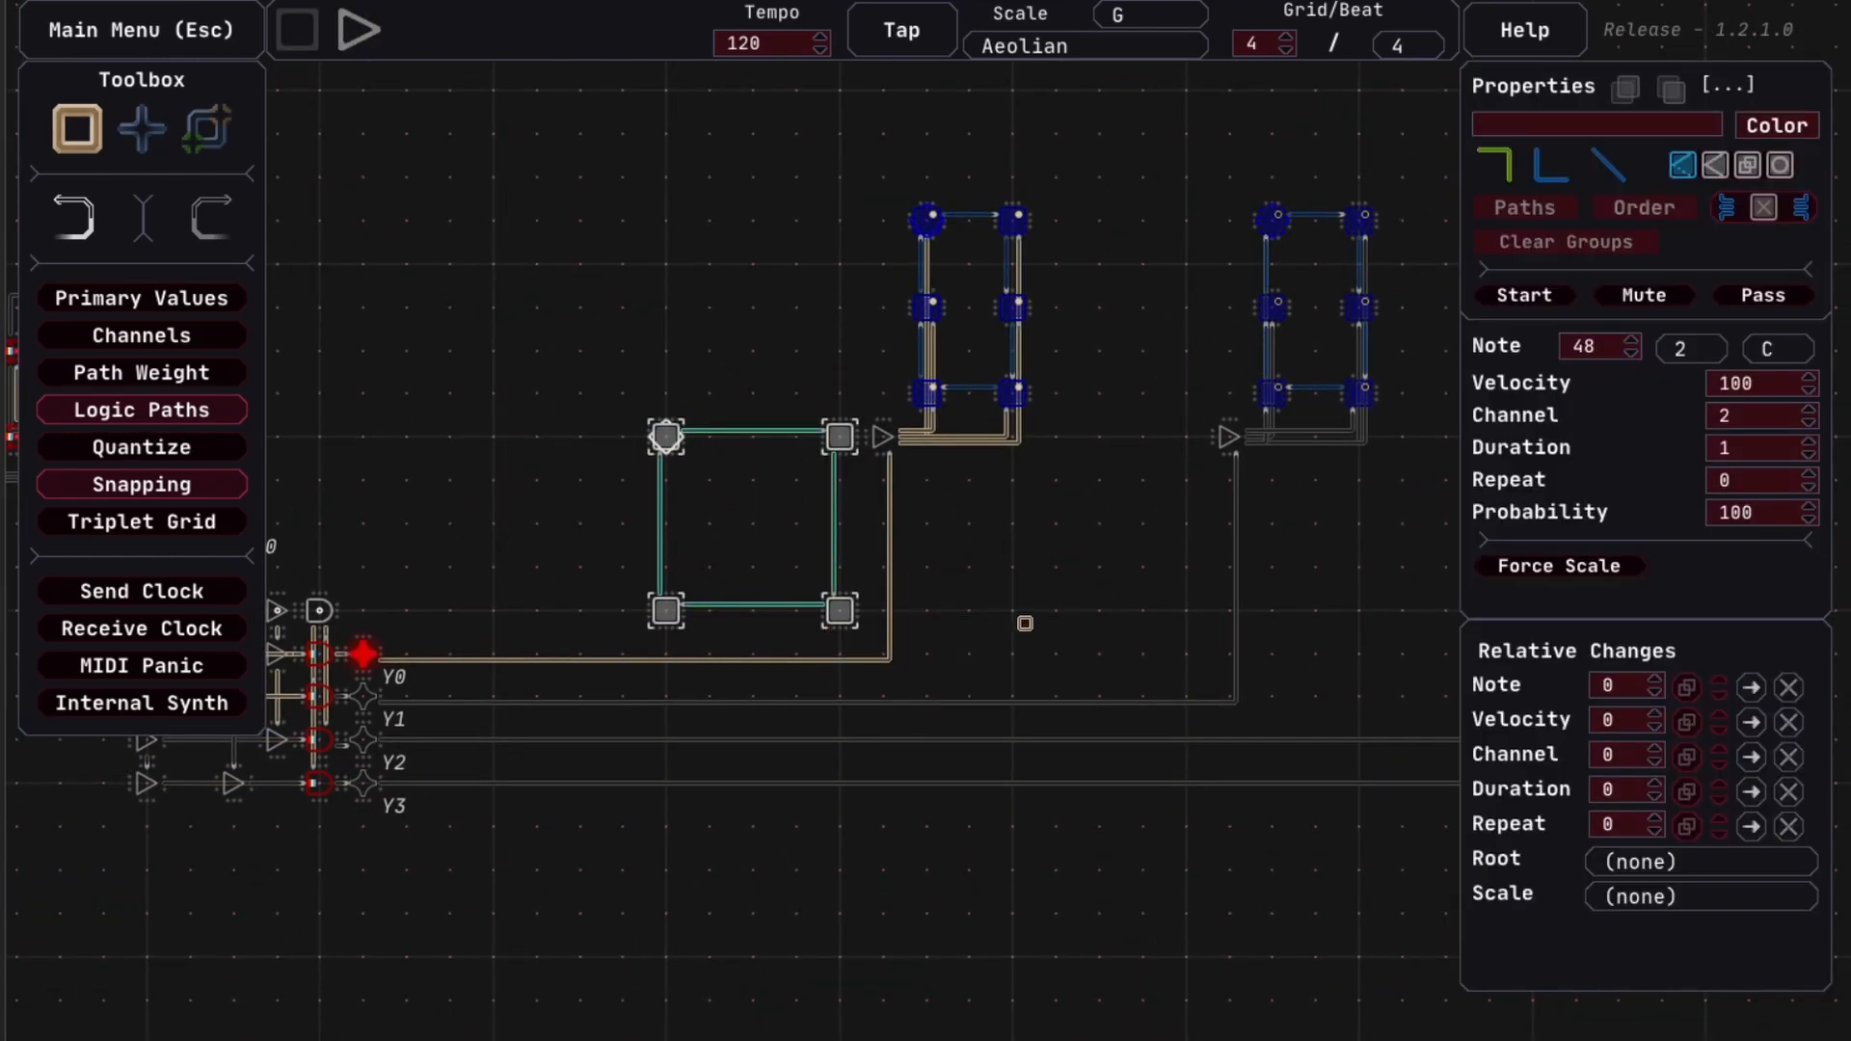
{"action": "left_click", "coordinate": [1025, 624]}
{"action": "key", "text": "e"}
{"action": "left_click_drag", "start_coordinate": [885, 438], "coordinate": [843, 619]}
{"action": "left_click_drag", "start_coordinate": [882, 440], "coordinate": [671, 615]}
{"action": "left_click_drag", "start_coordinate": [1056, 560], "coordinate": [889, 567]}
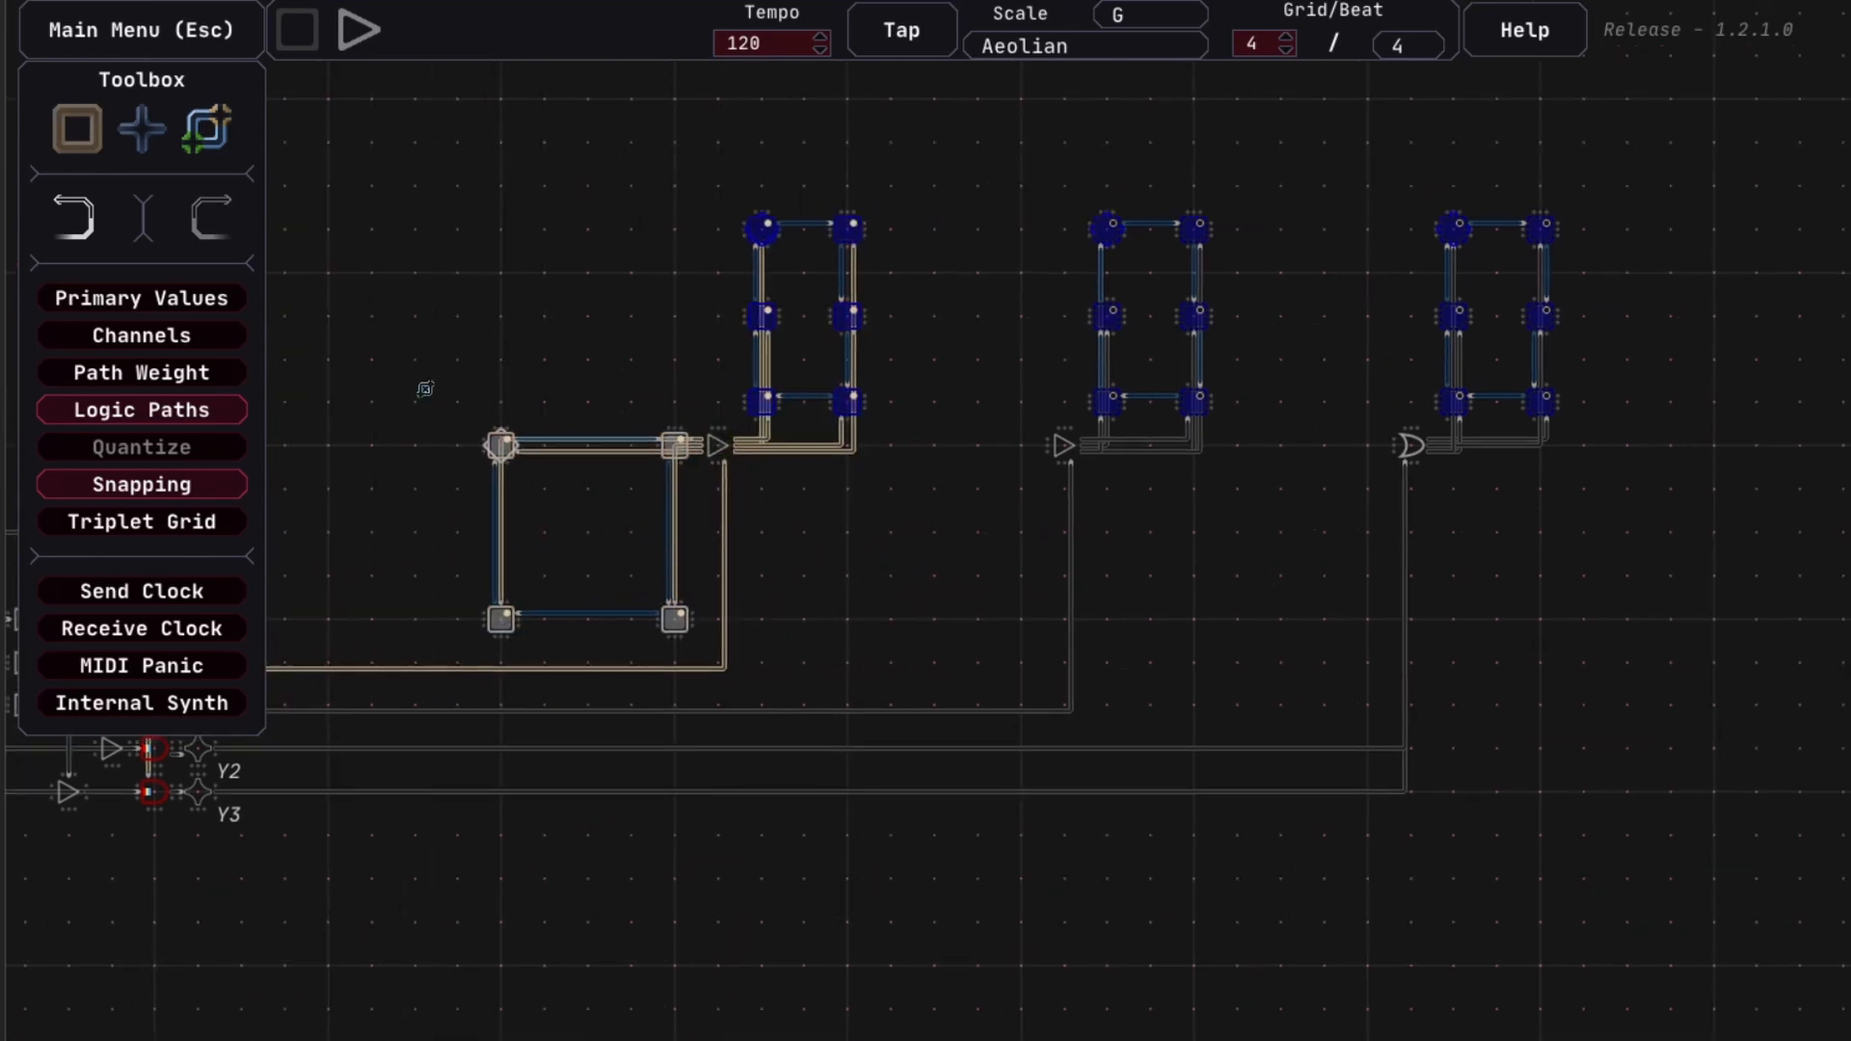
Copy the square loop and paste one copy beside the middle loop's gate and another beside the rightmost loop's gate
{"action": "key", "text": "q"}
{"action": "left_click_drag", "start_coordinate": [434, 390], "coordinate": [675, 633]}
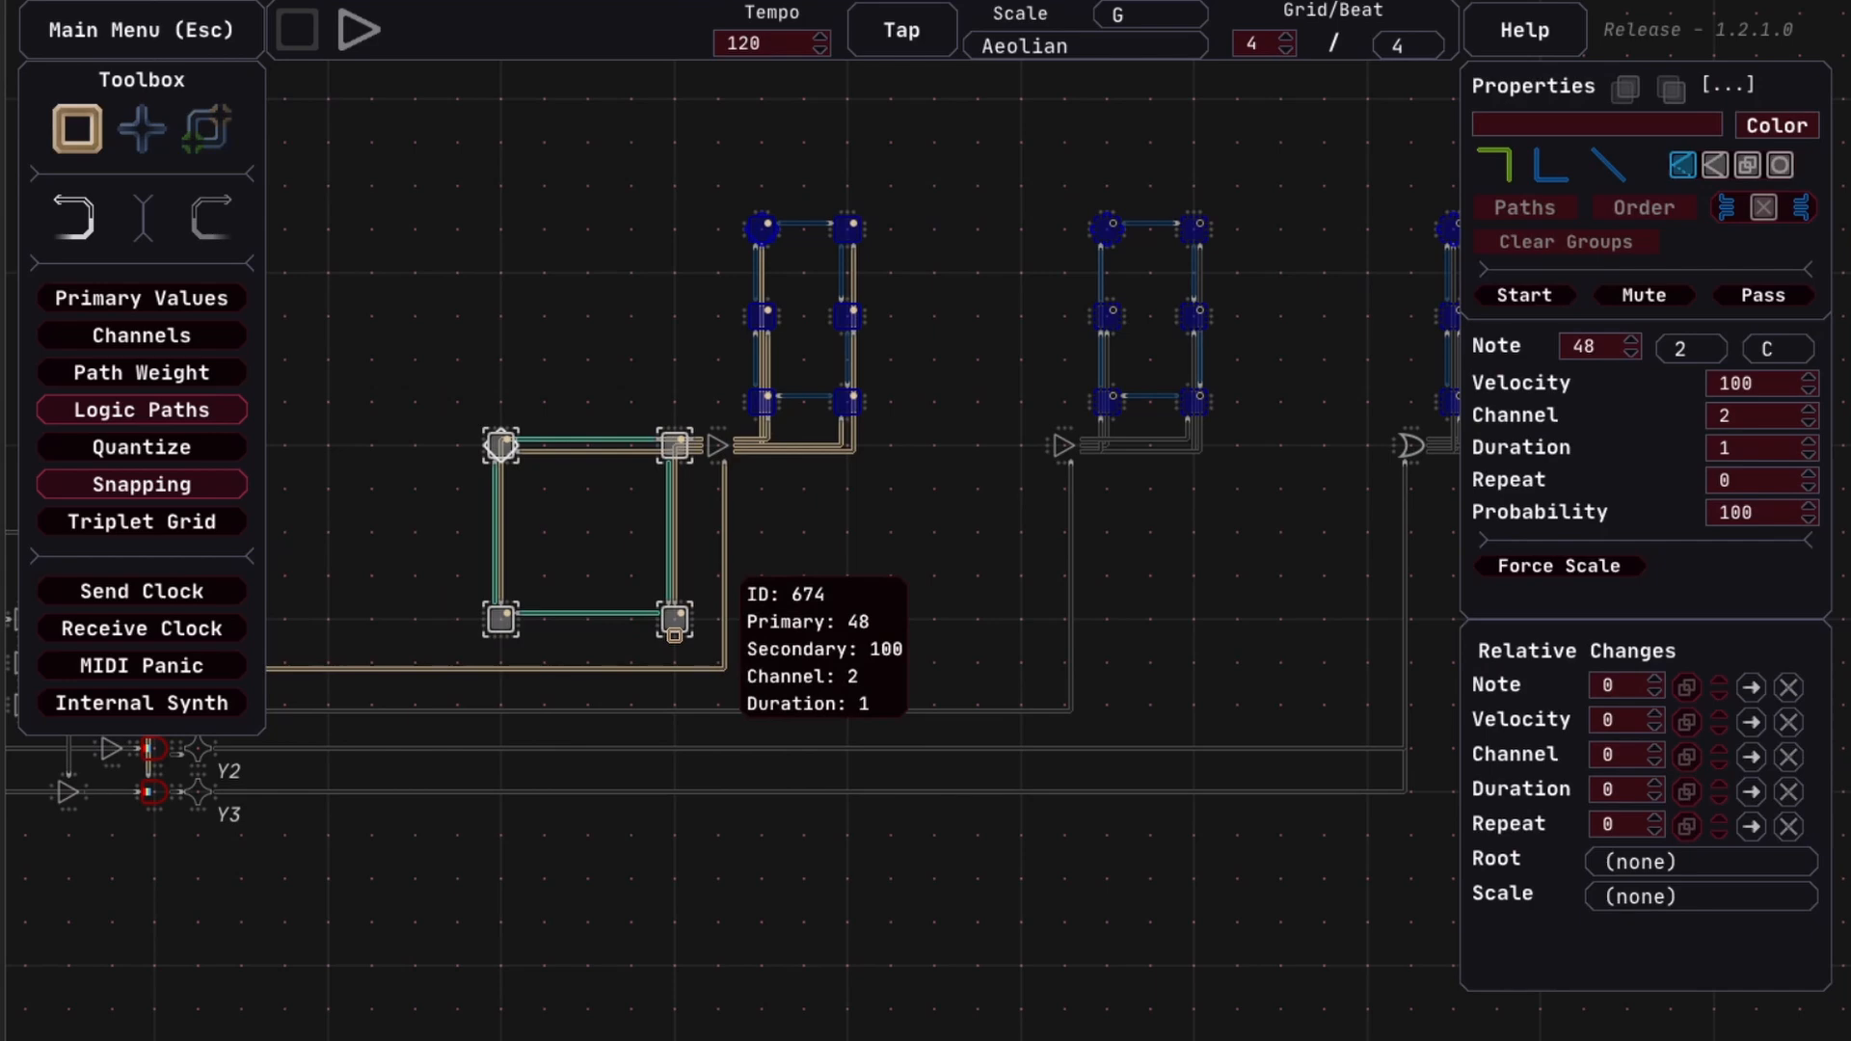
{"action": "key", "text": "ctrl+c"}
{"action": "key", "text": "ctrl+v"}
{"action": "left_click", "coordinate": [841, 488]}
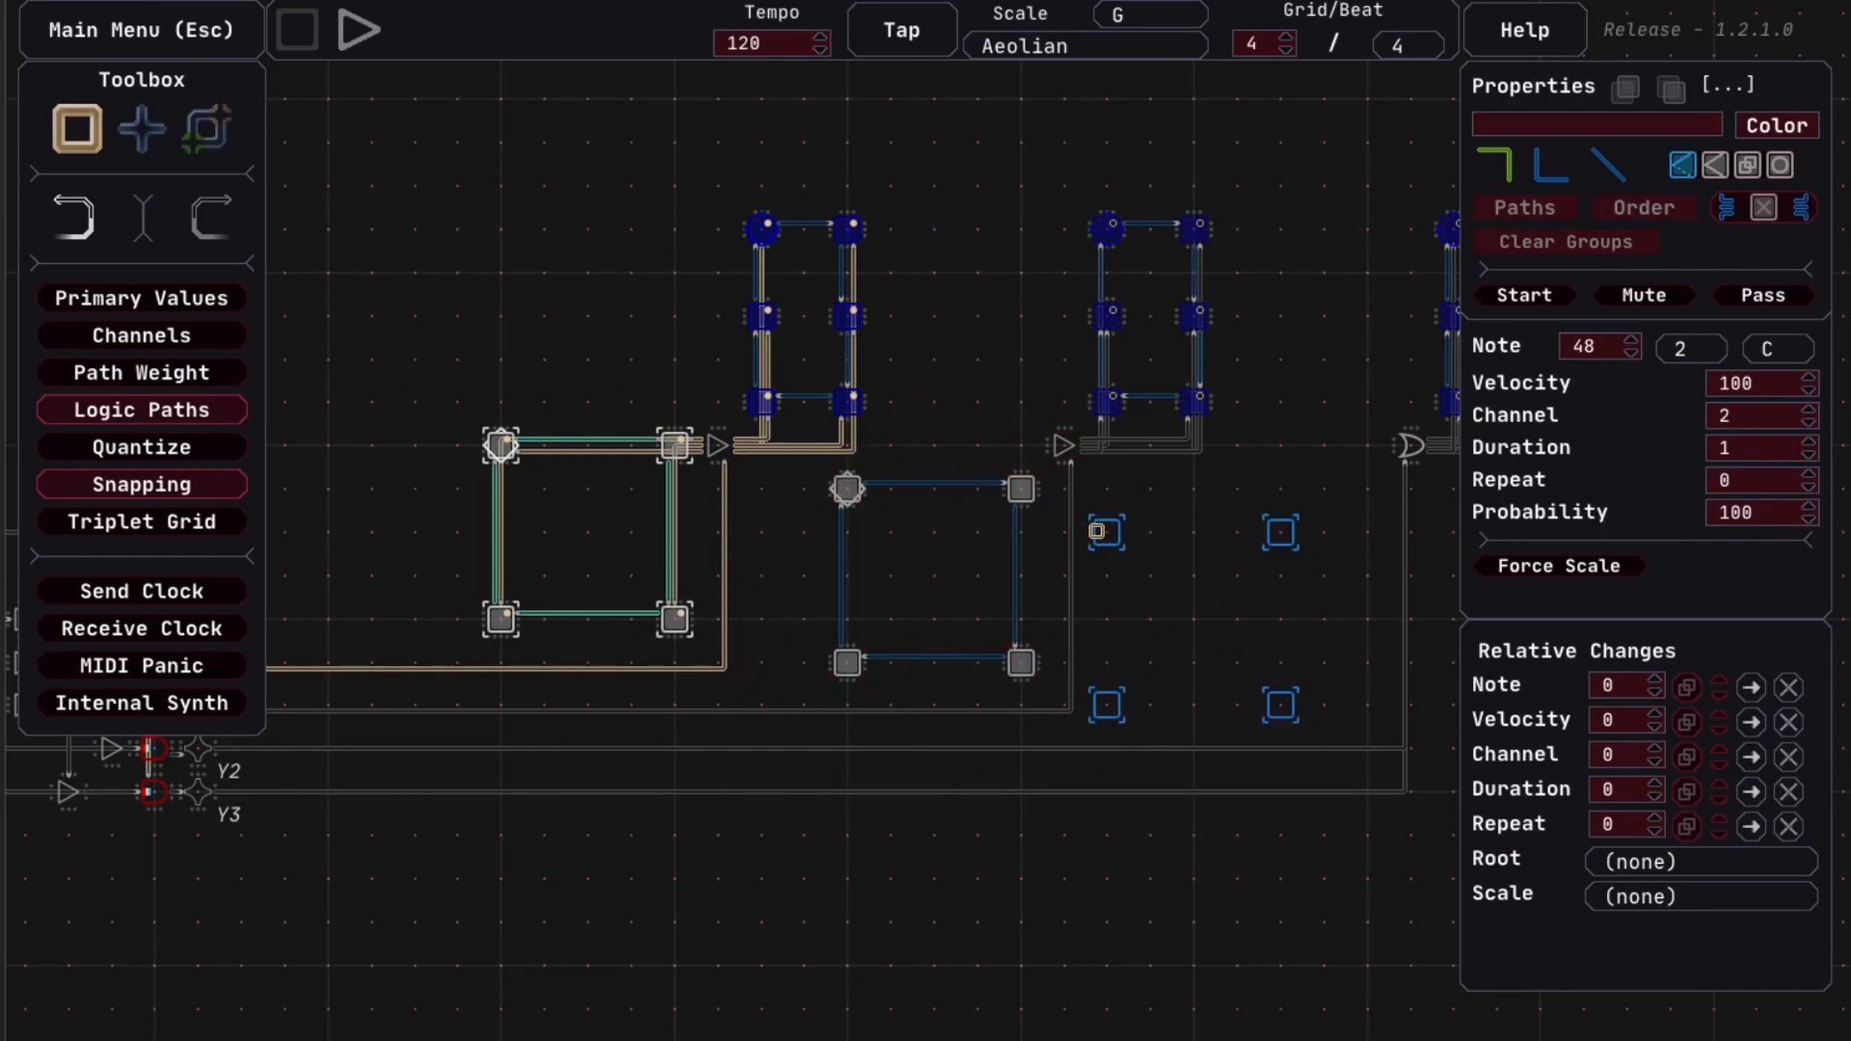
{"action": "left_click", "coordinate": [1196, 507]}
Set the four notes of the rightmost square loop to A# in octave 1 (note 46)
{"action": "left_click_drag", "start_coordinate": [661, 467], "coordinate": [890, 651]}
{"action": "left_click_drag", "start_coordinate": [996, 464], "coordinate": [1204, 691]}
{"action": "left_click_drag", "start_coordinate": [1203, 446], "coordinate": [1244, 718]}
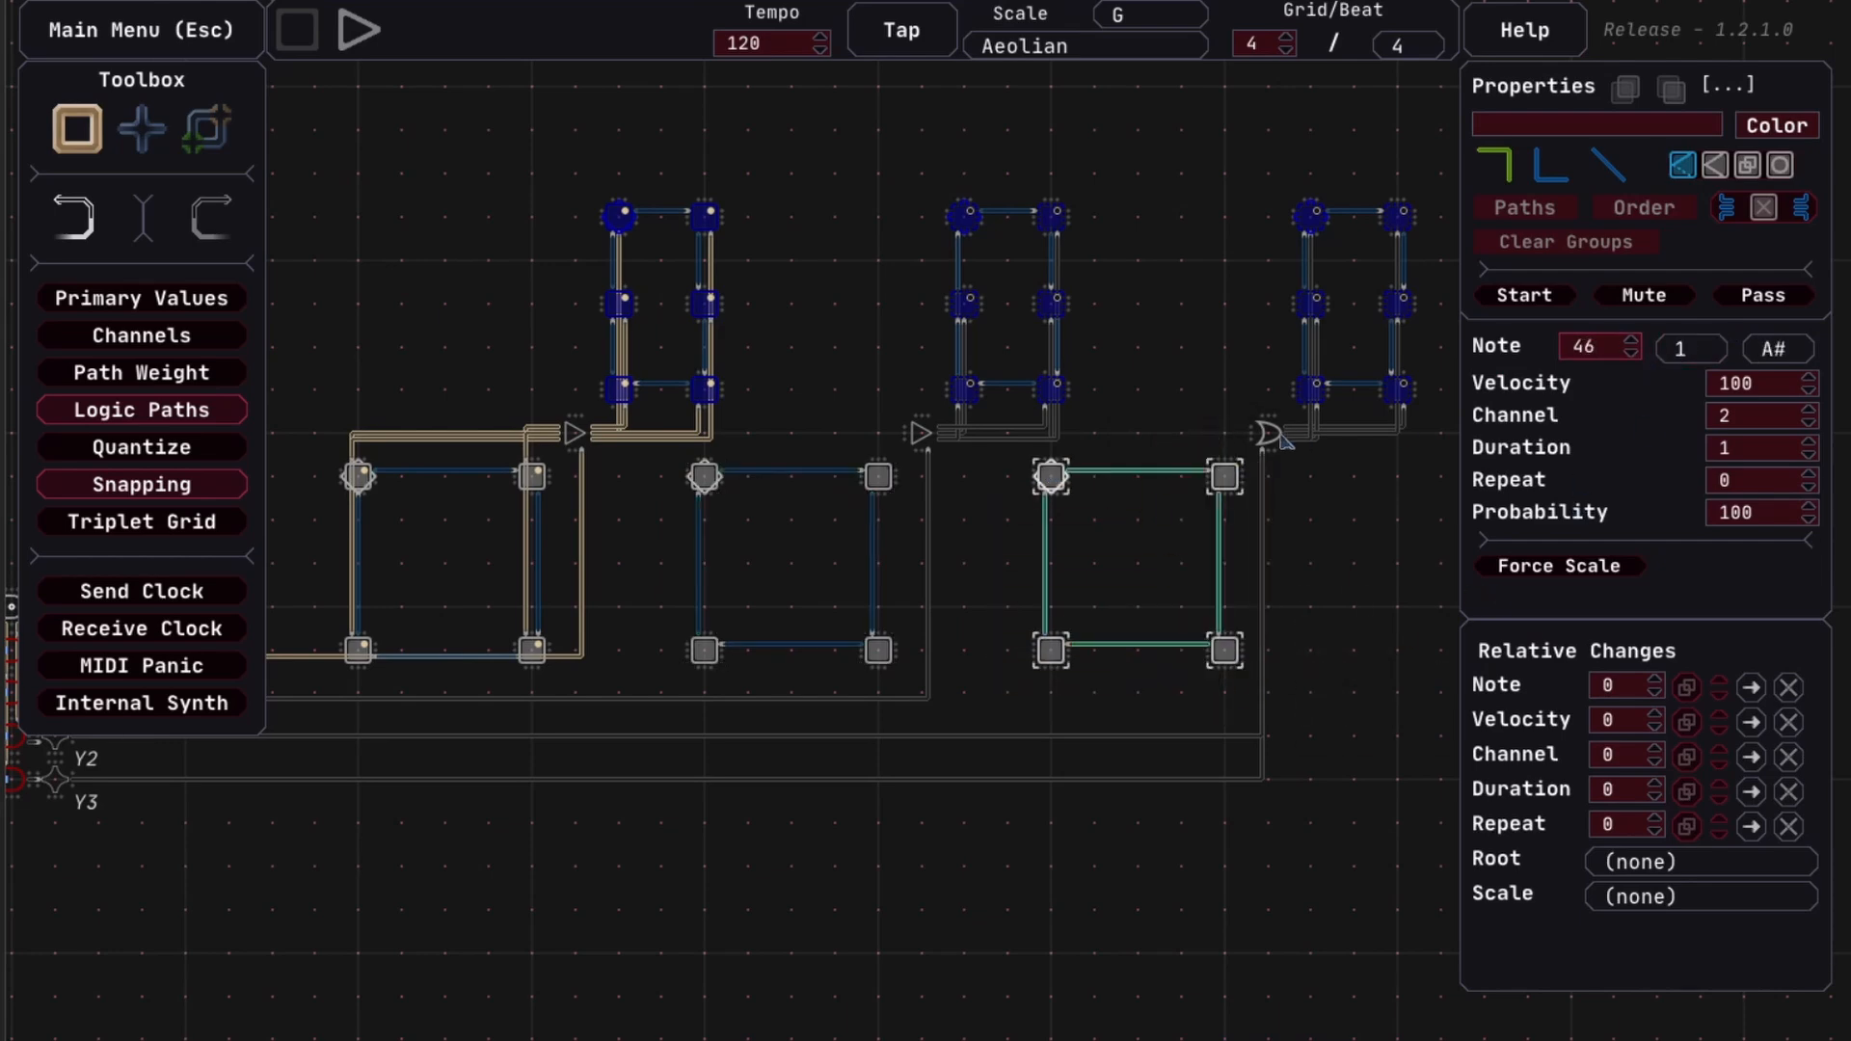
Play the patch to hear the three square loops switching along with the six-note loops, then stop playback
{"action": "left_click", "coordinate": [957, 508]}
{"action": "key", "text": "space"}
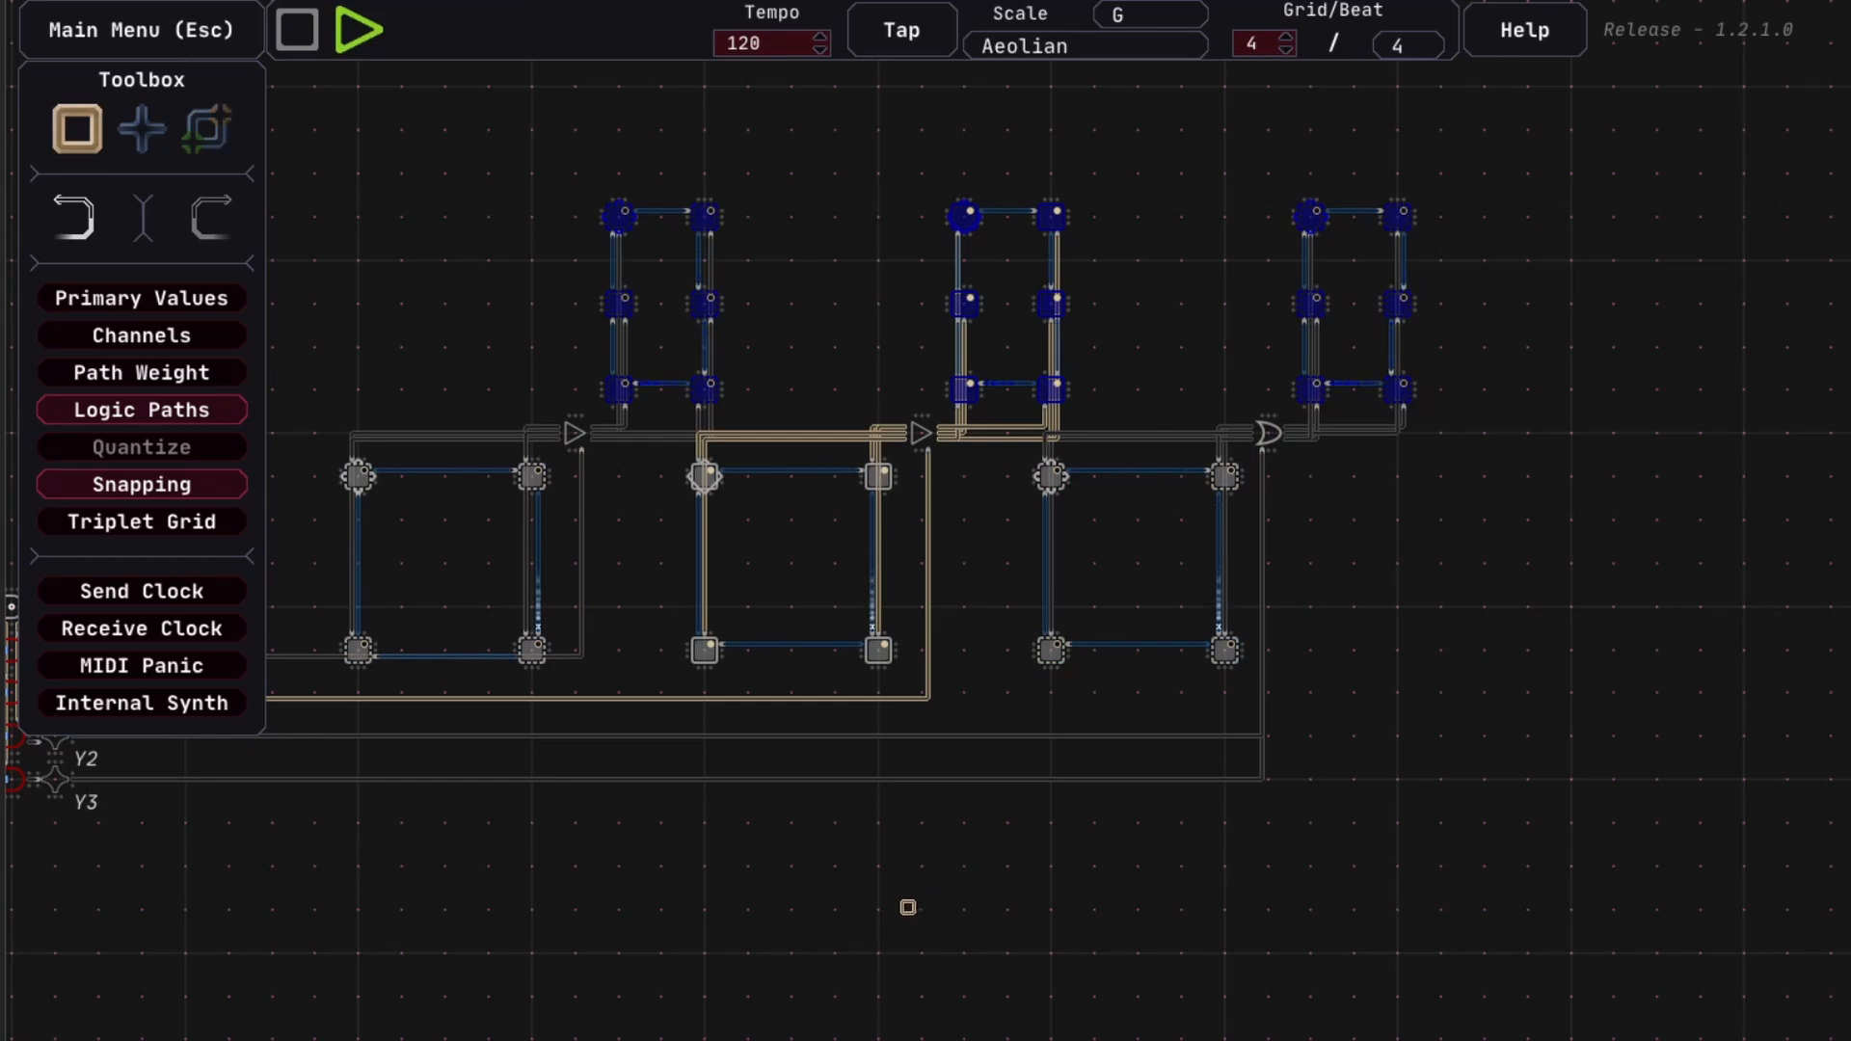
{"action": "left_click_drag", "start_coordinate": [925, 894], "coordinate": [1029, 885]}
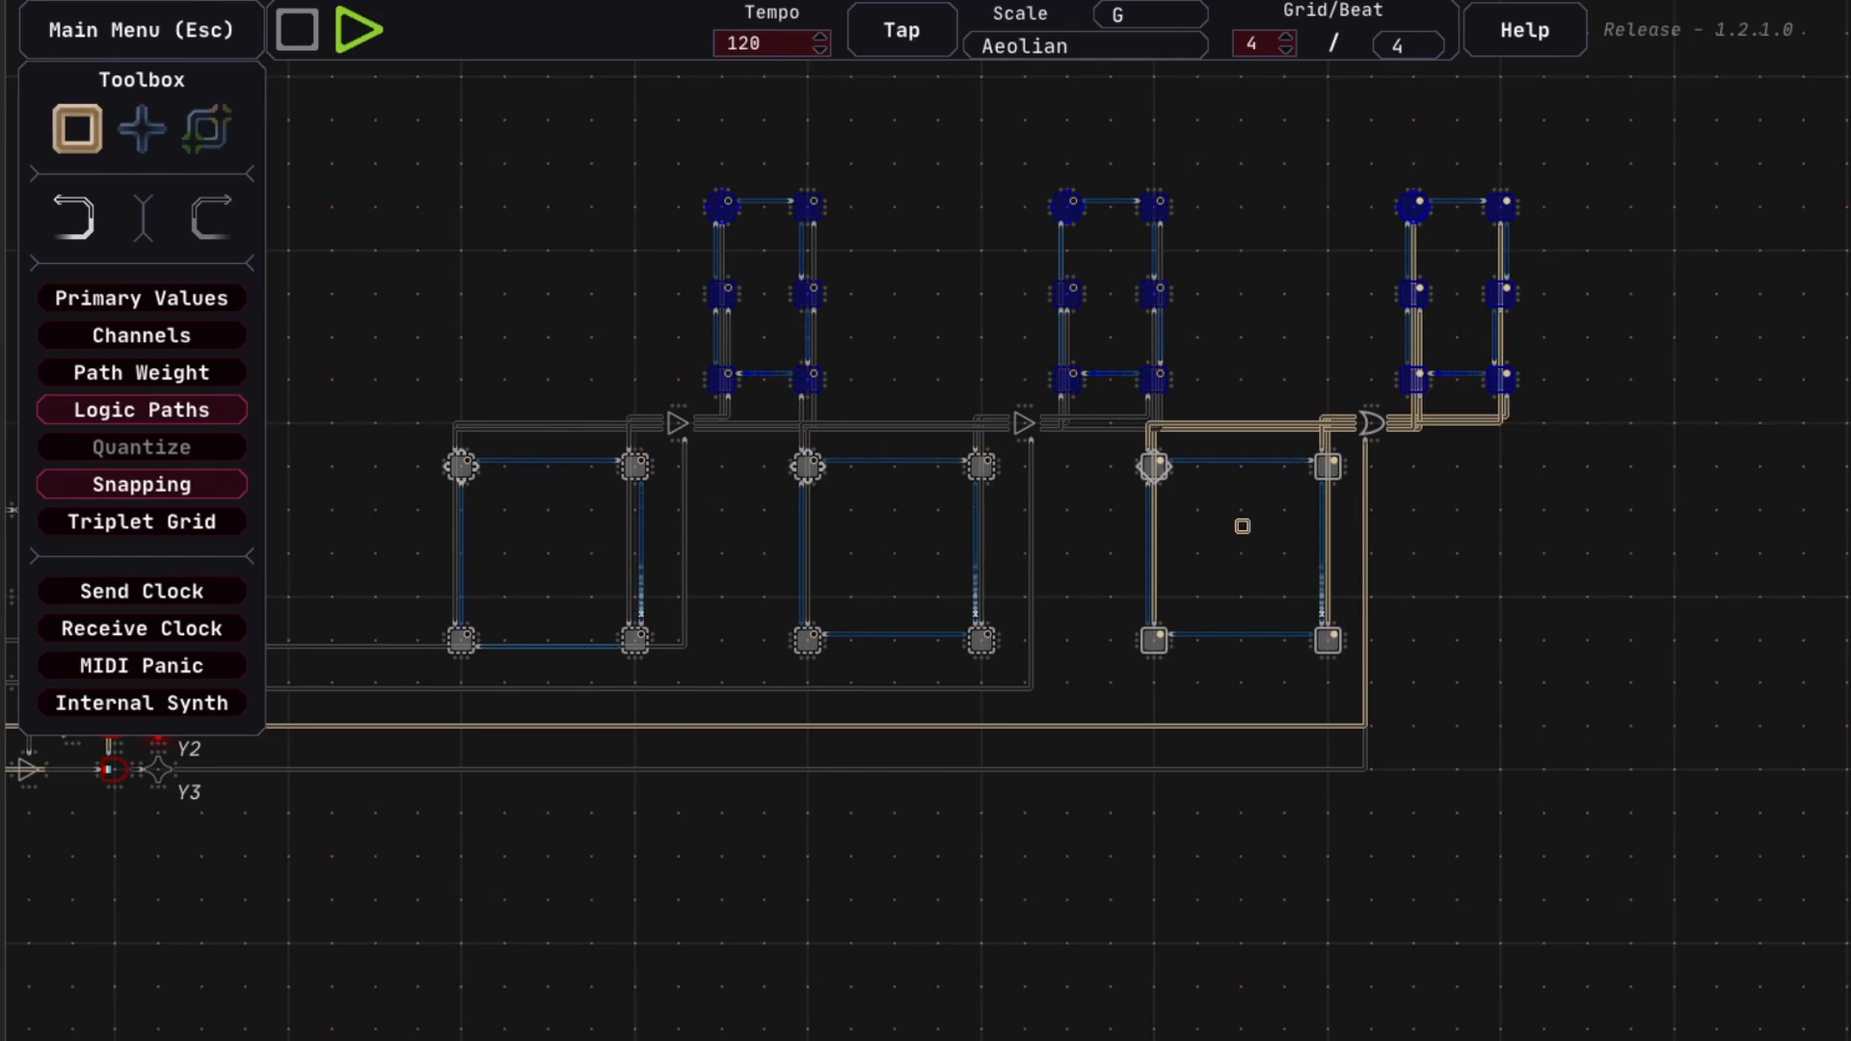
{"action": "key", "text": "space"}
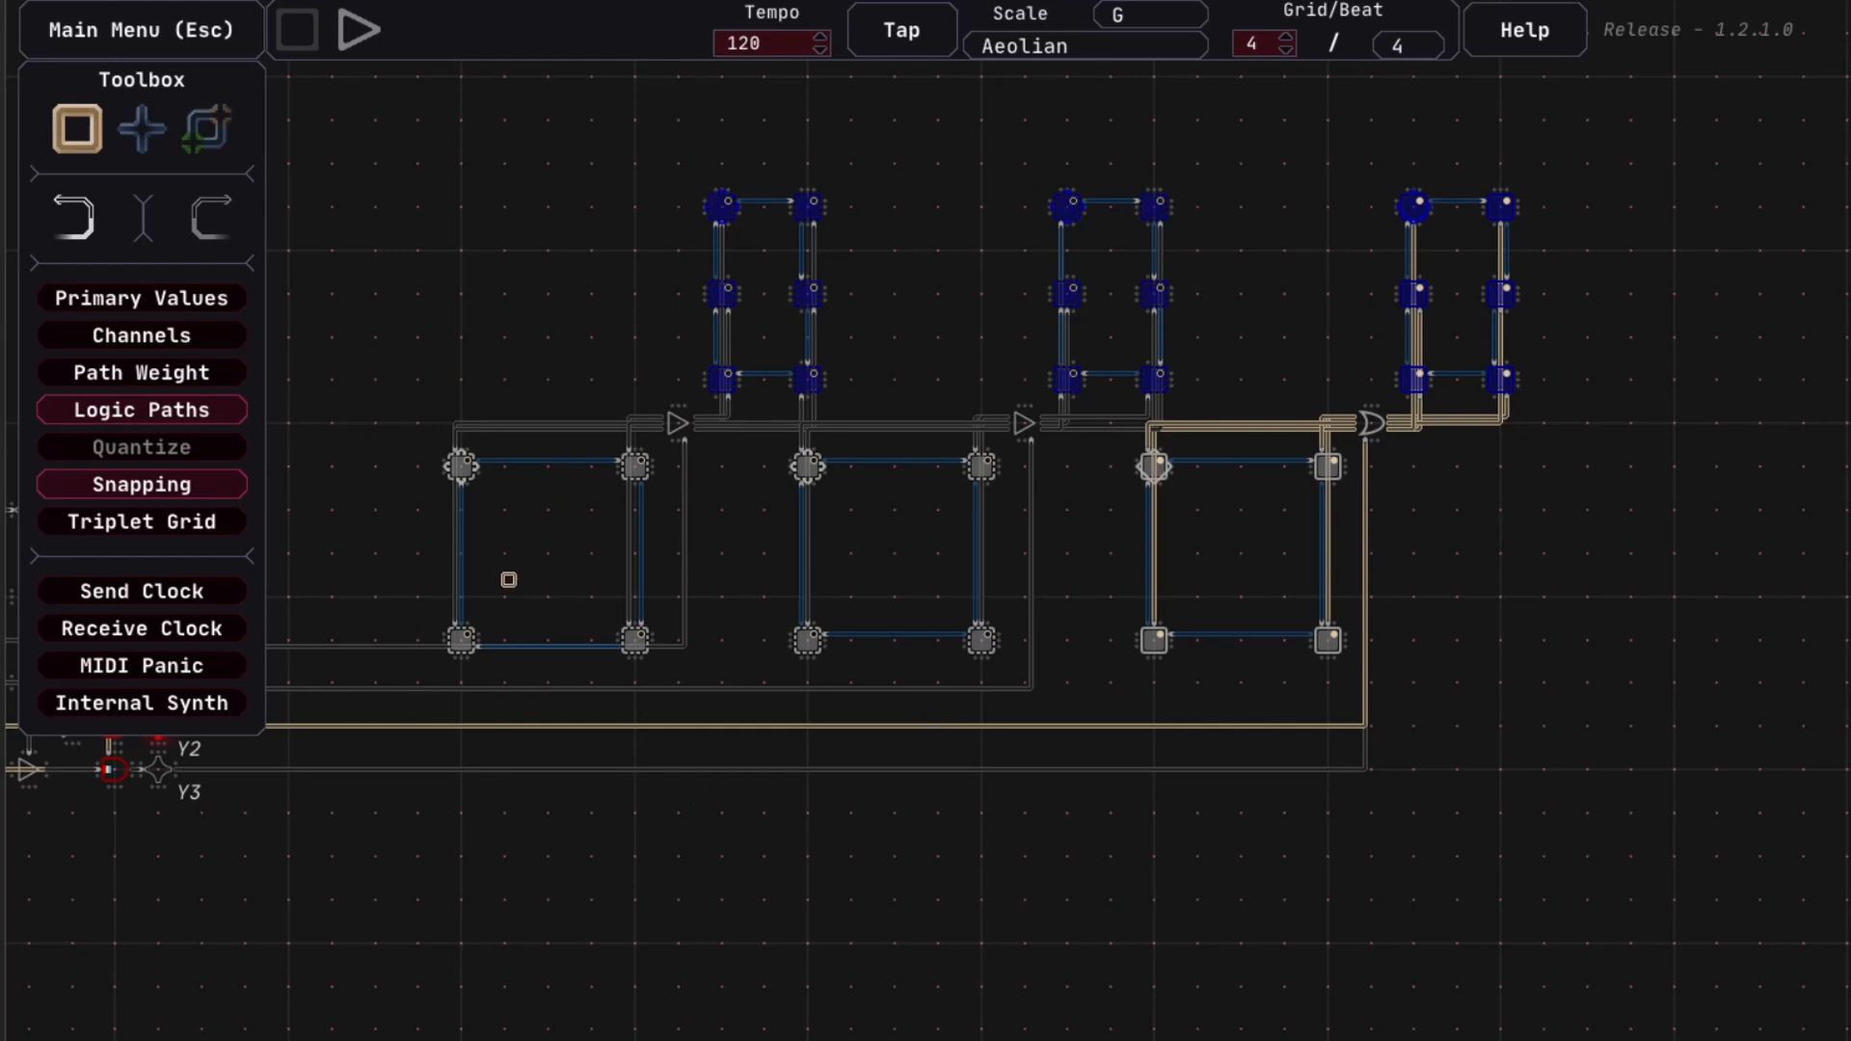
Check the note properties of the starting notes in the rightmost and leftmost square loops
{"action": "left_click_drag", "start_coordinate": [1253, 542], "coordinate": [1133, 466]}
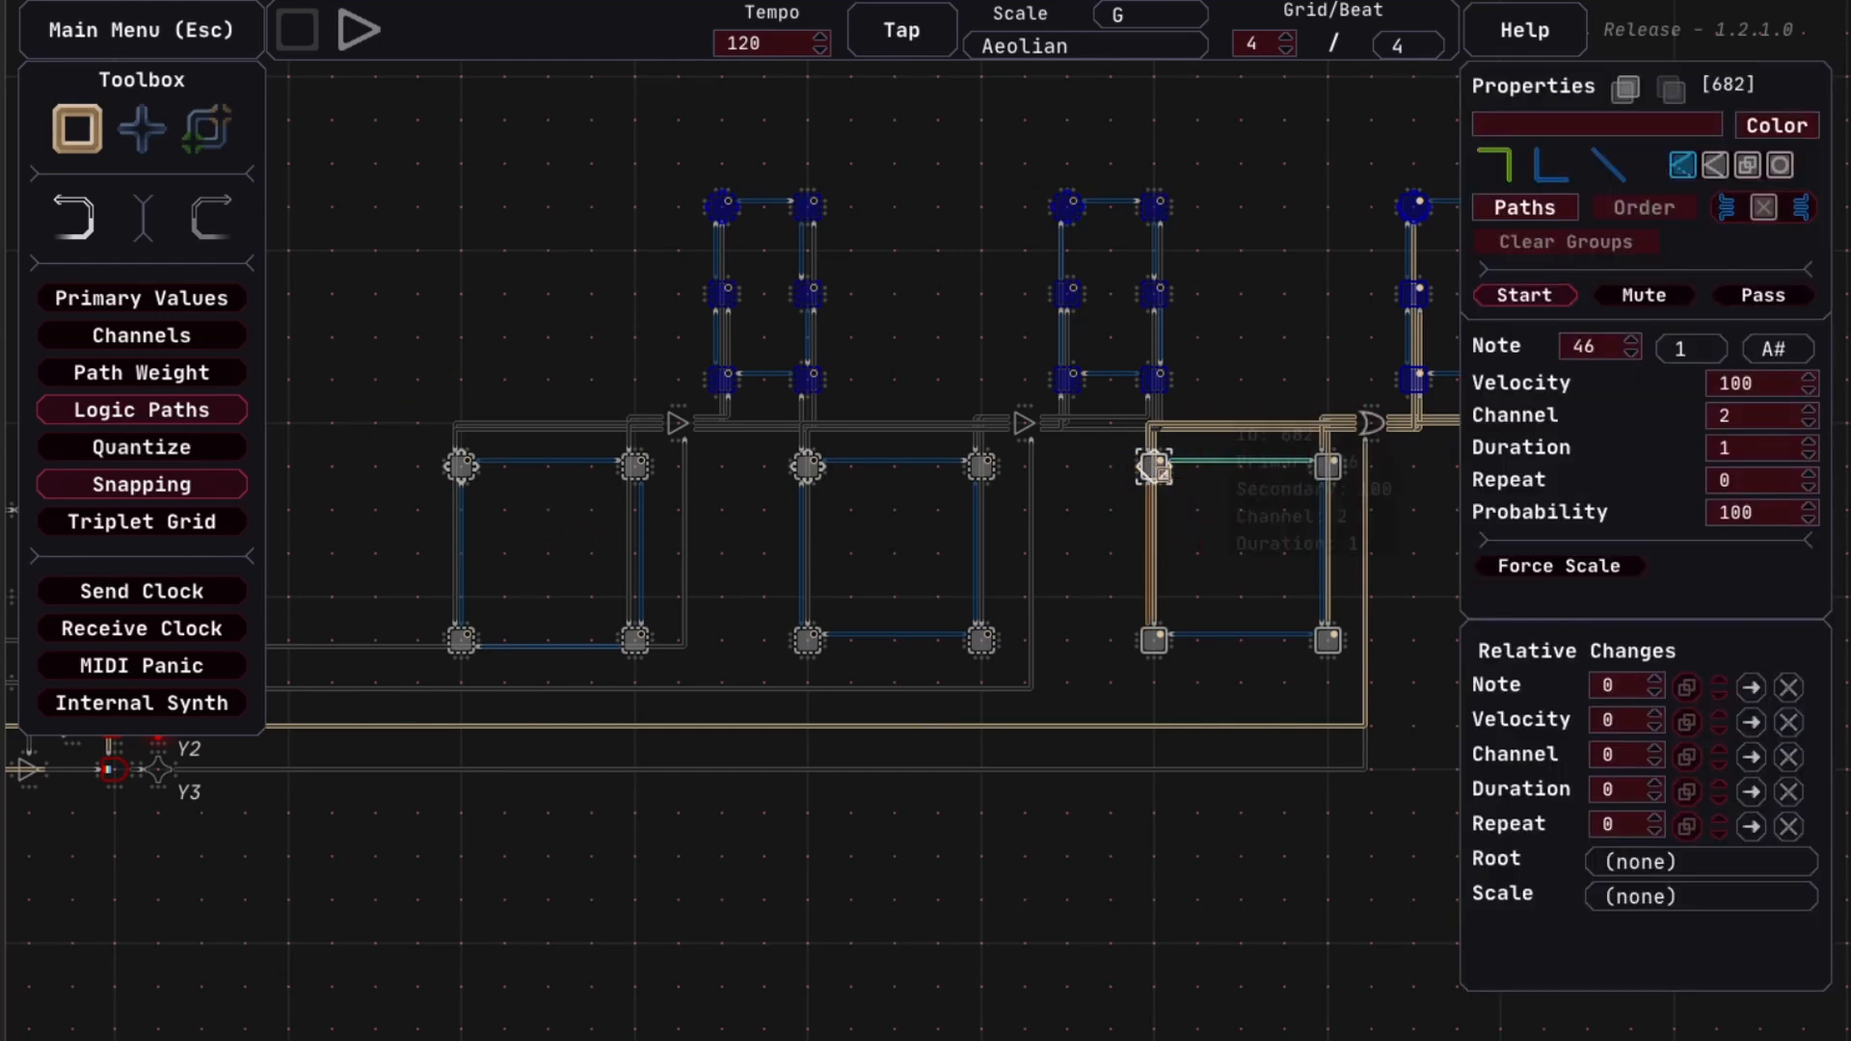
{"action": "left_click_drag", "start_coordinate": [416, 391], "coordinate": [478, 502]}
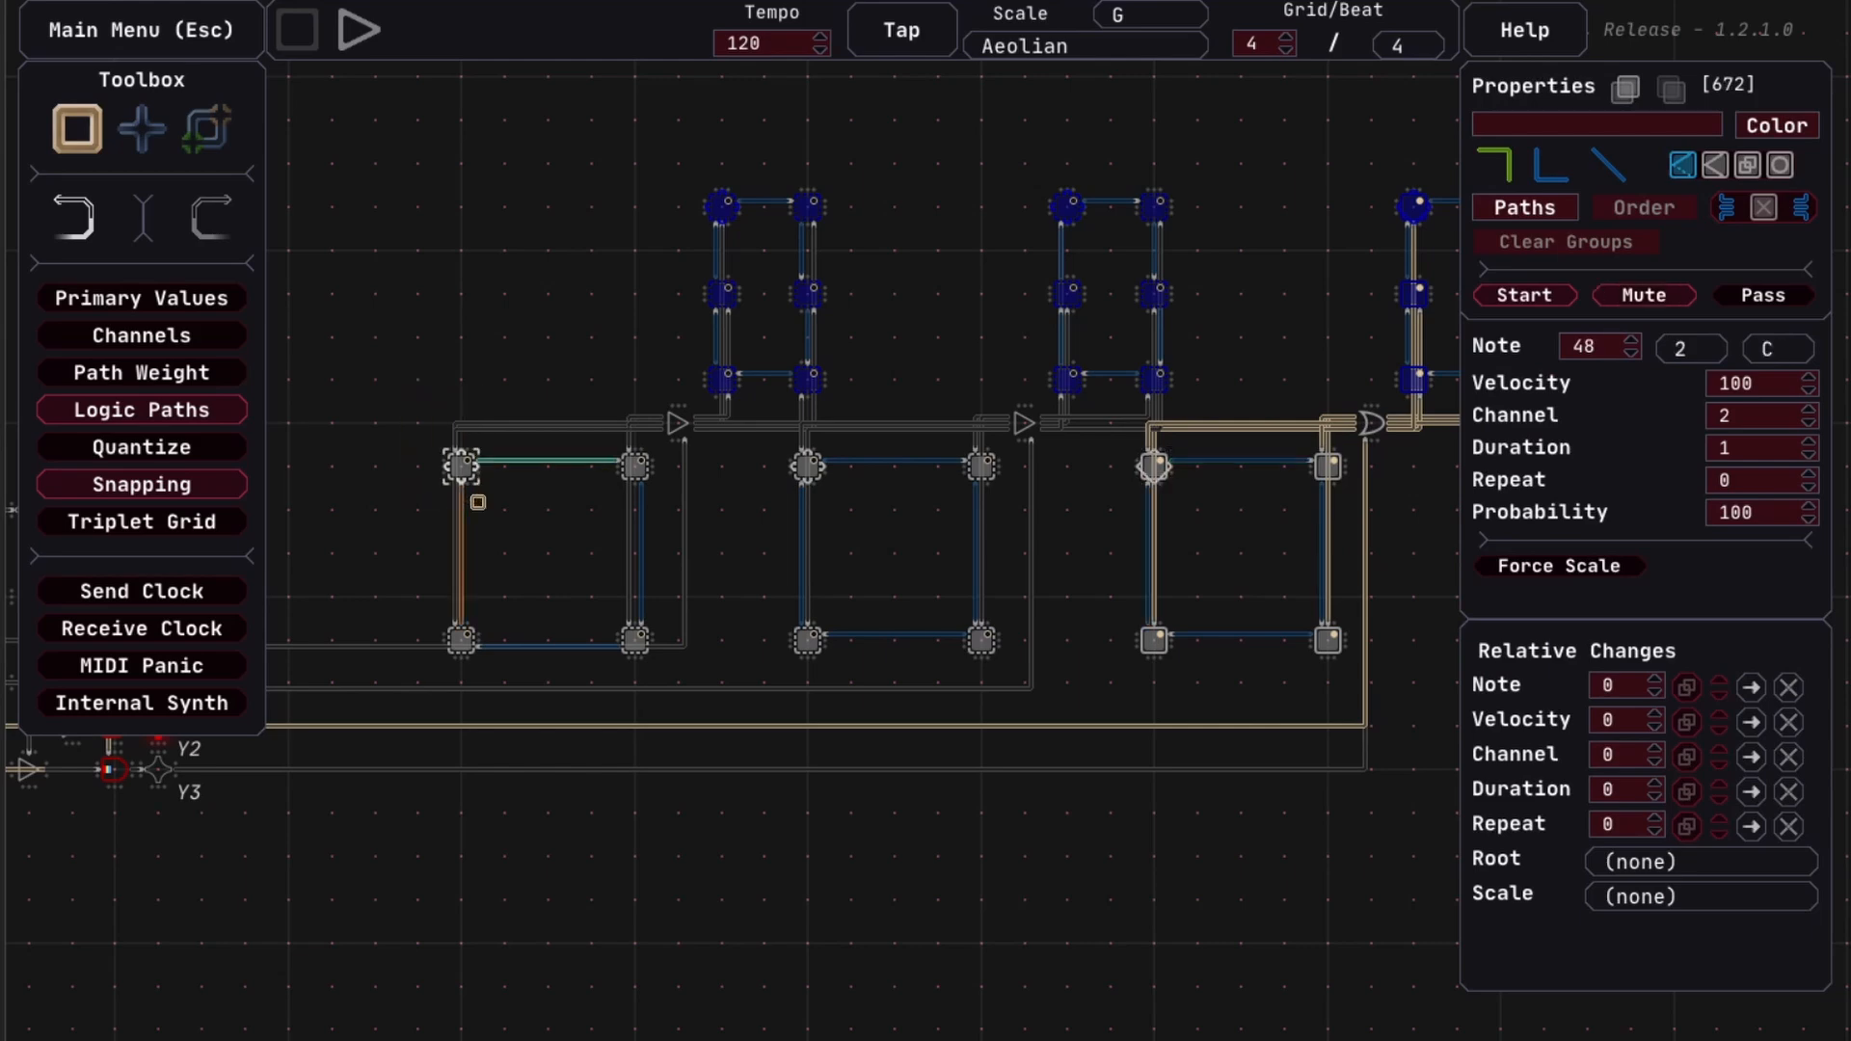
{"action": "left_click", "coordinate": [1186, 611]}
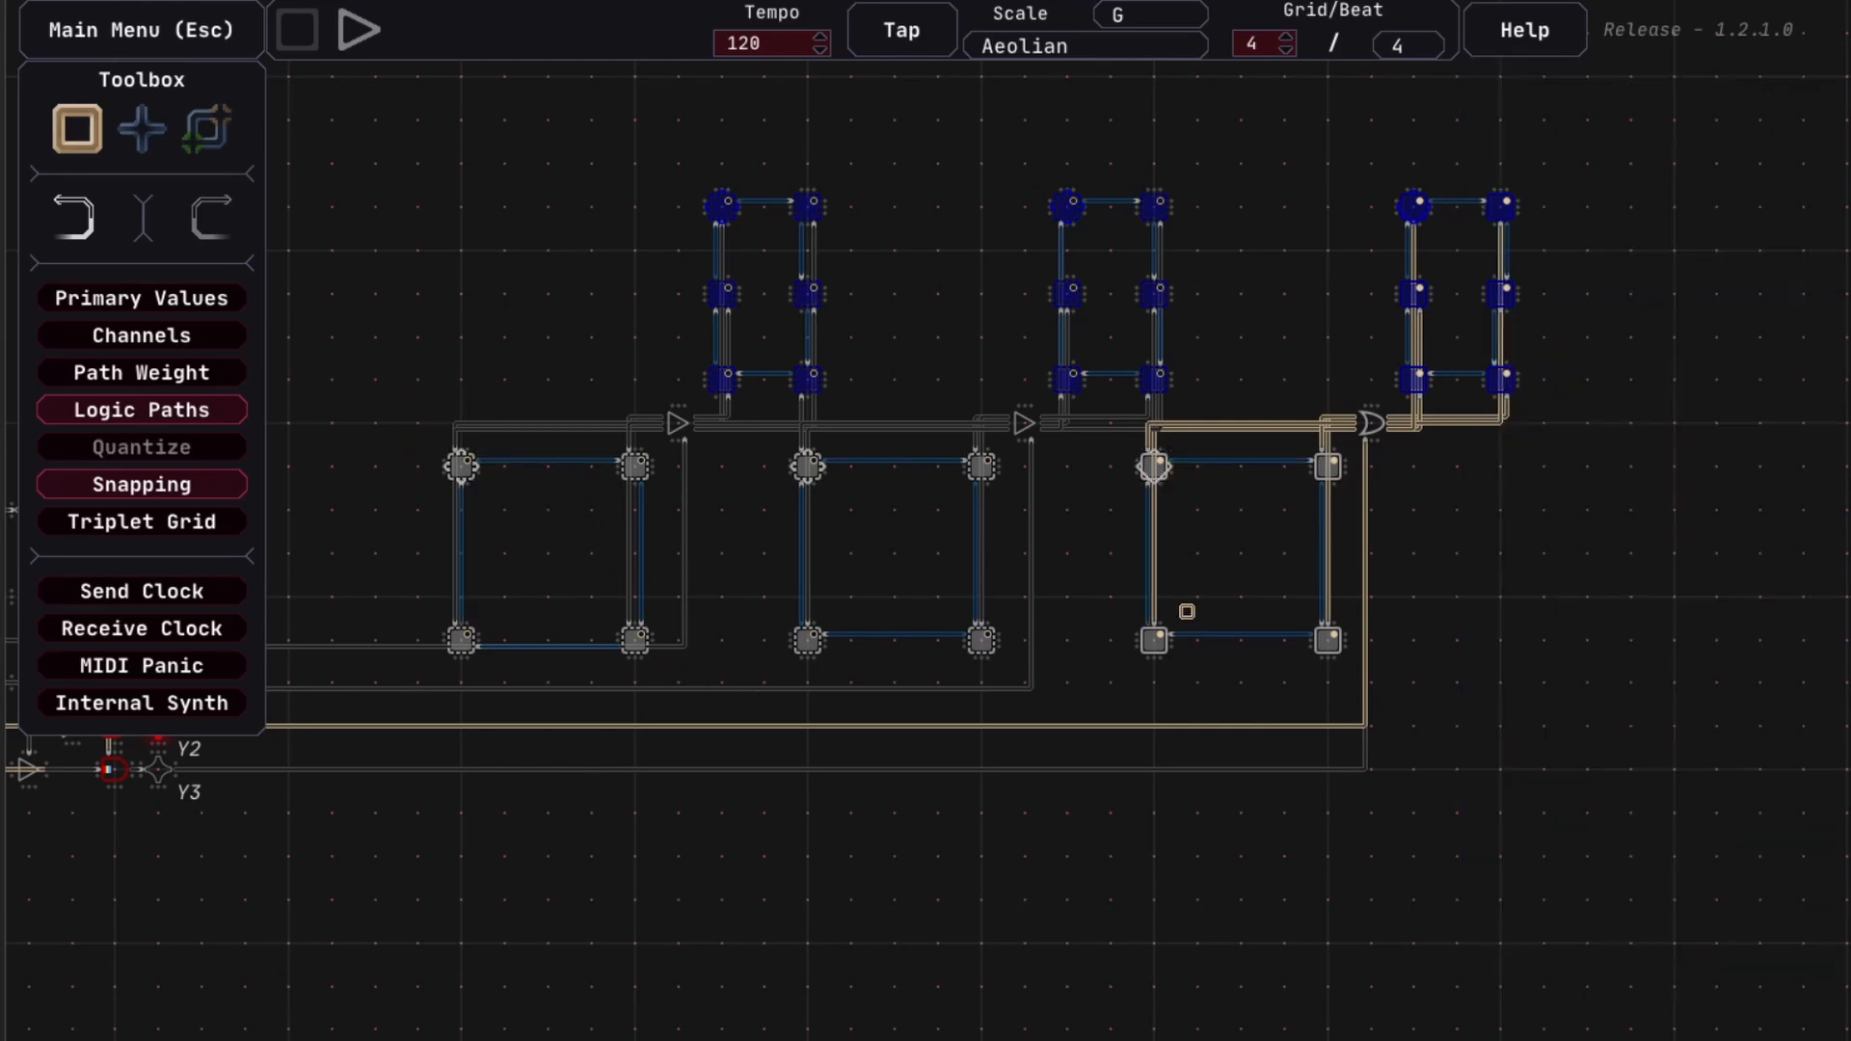
Replay the patch while checking the notes of the middle and rightmost square loops, then stop playback
{"action": "key", "text": "space"}
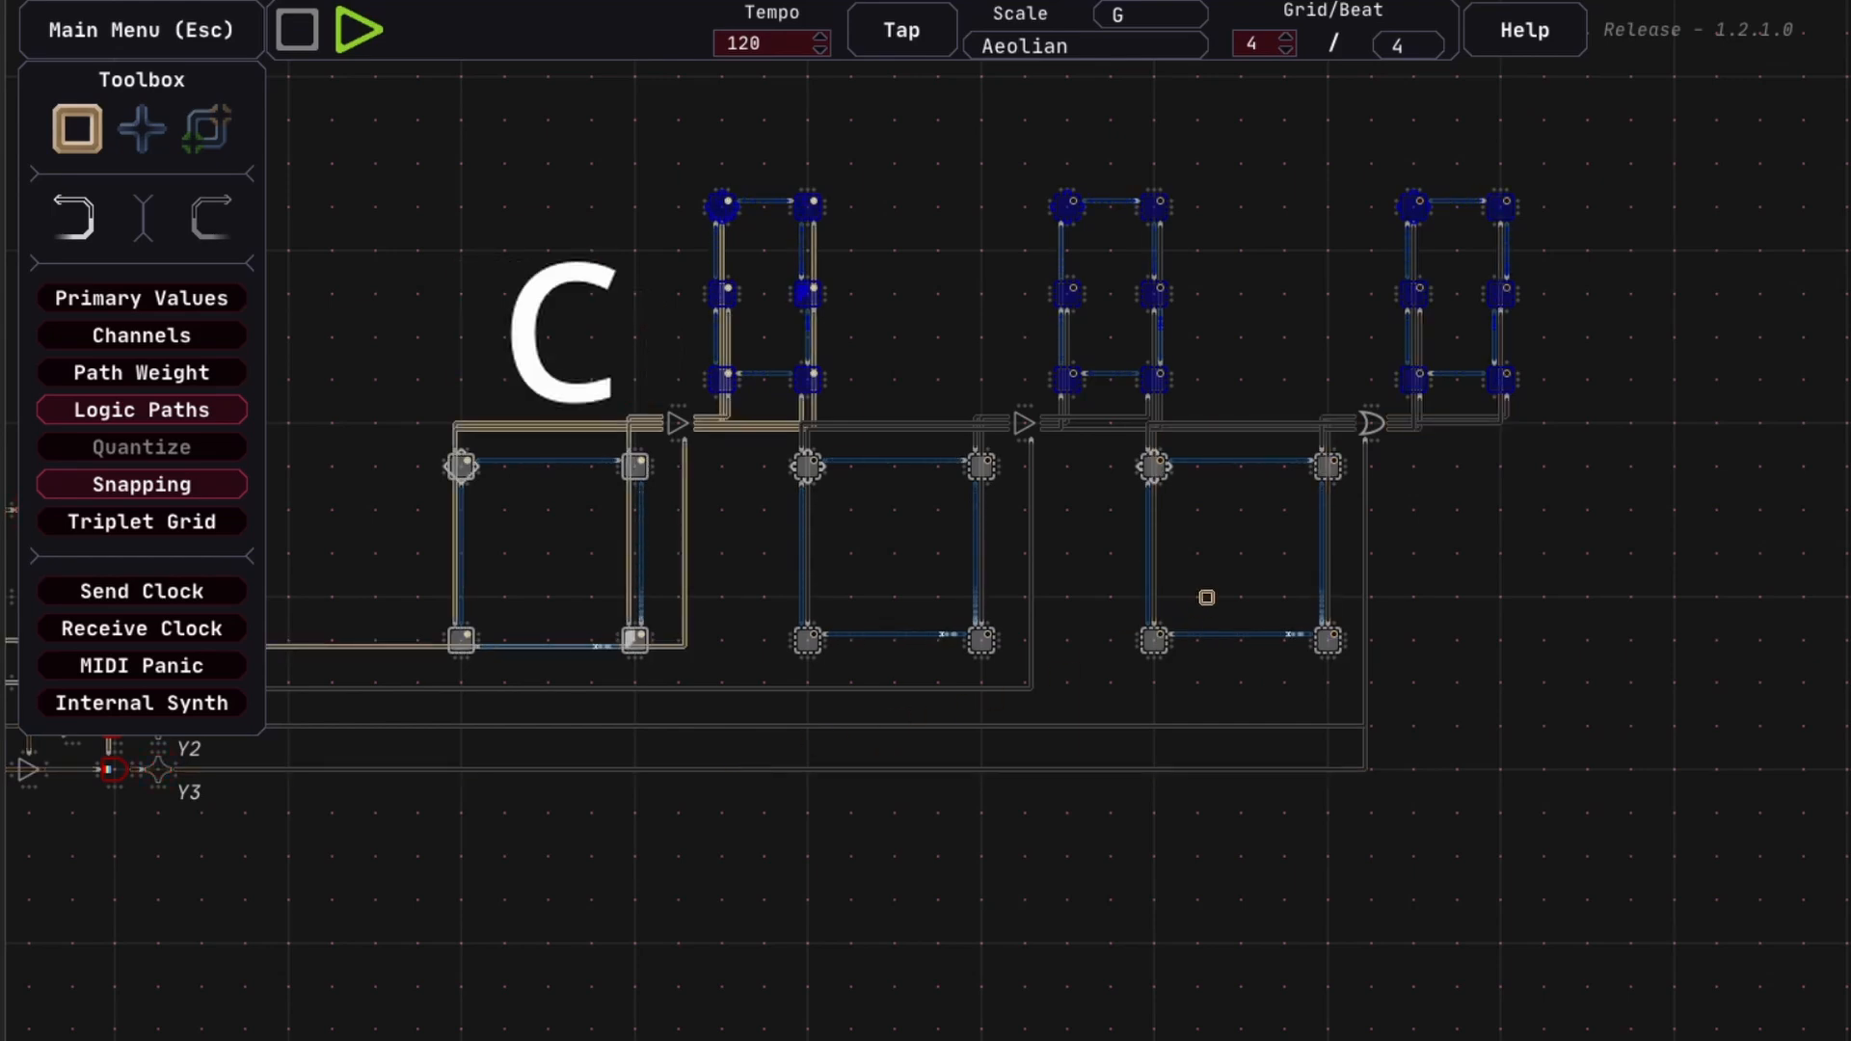
{"action": "left_click", "coordinate": [1154, 468]}
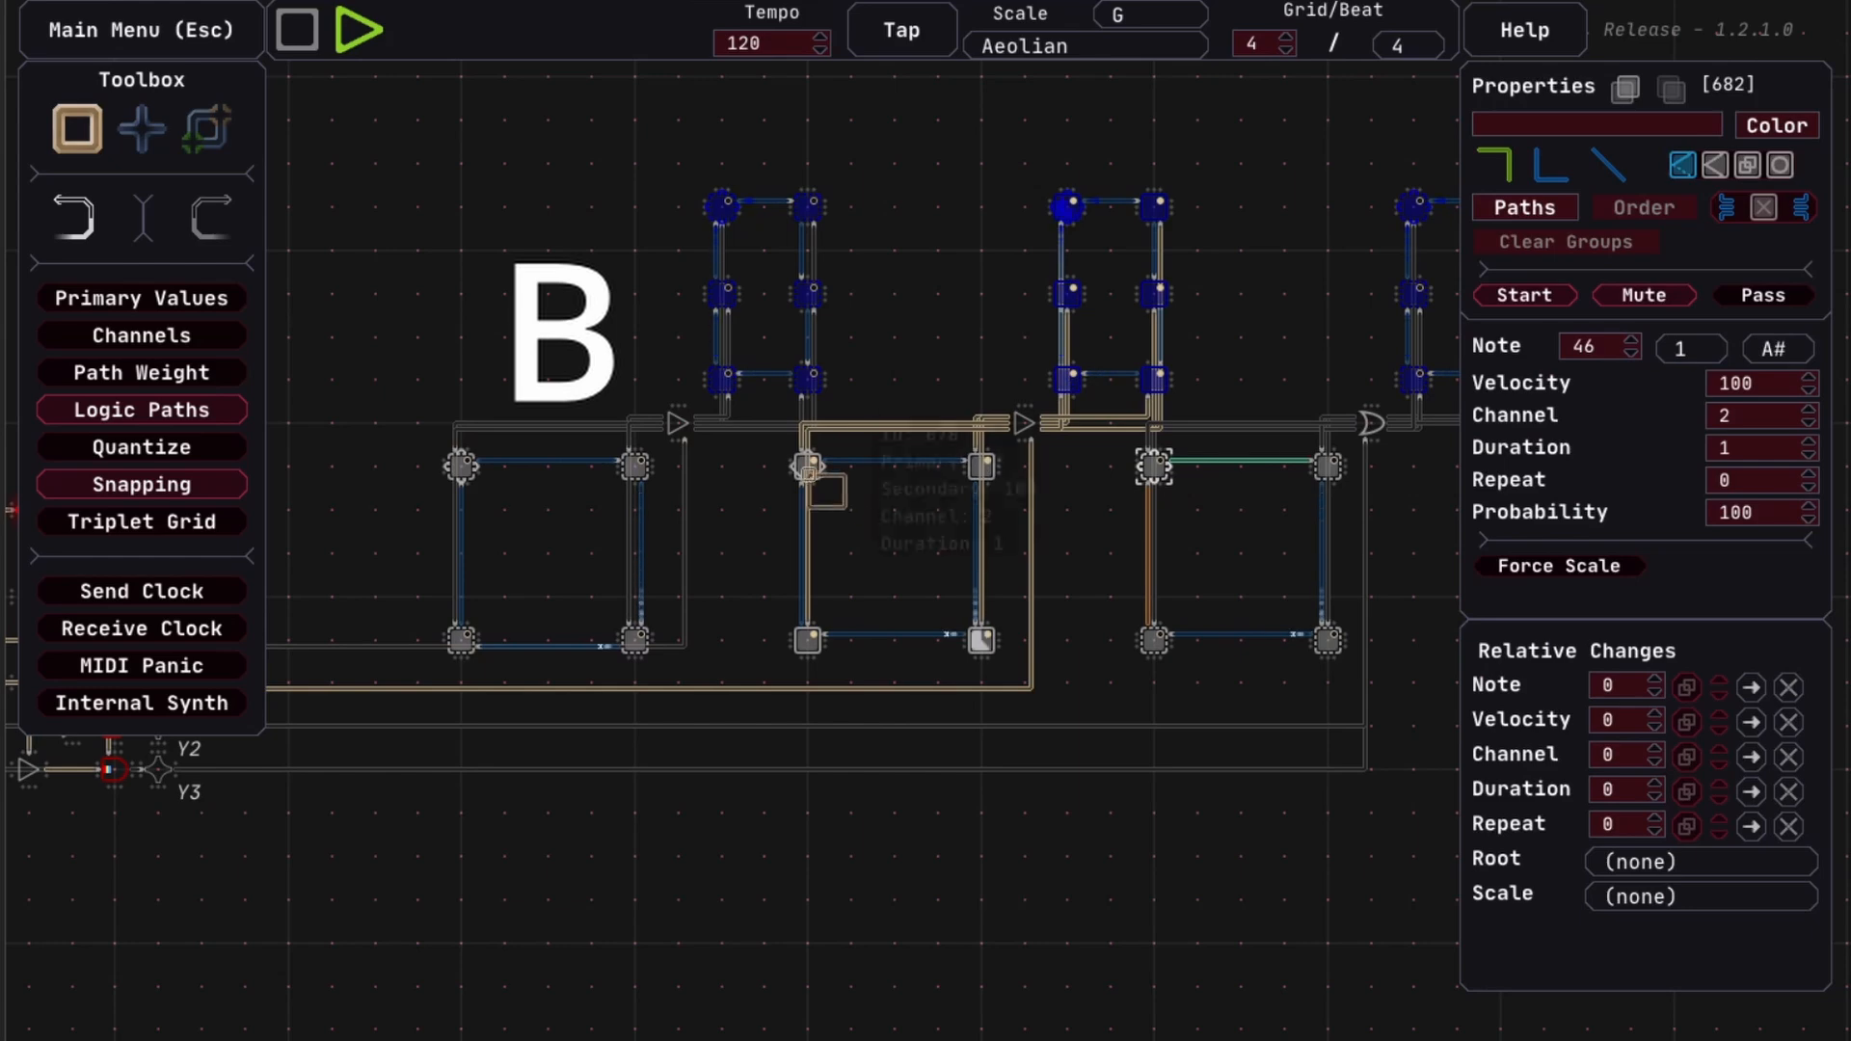
{"action": "left_click", "coordinate": [808, 469]}
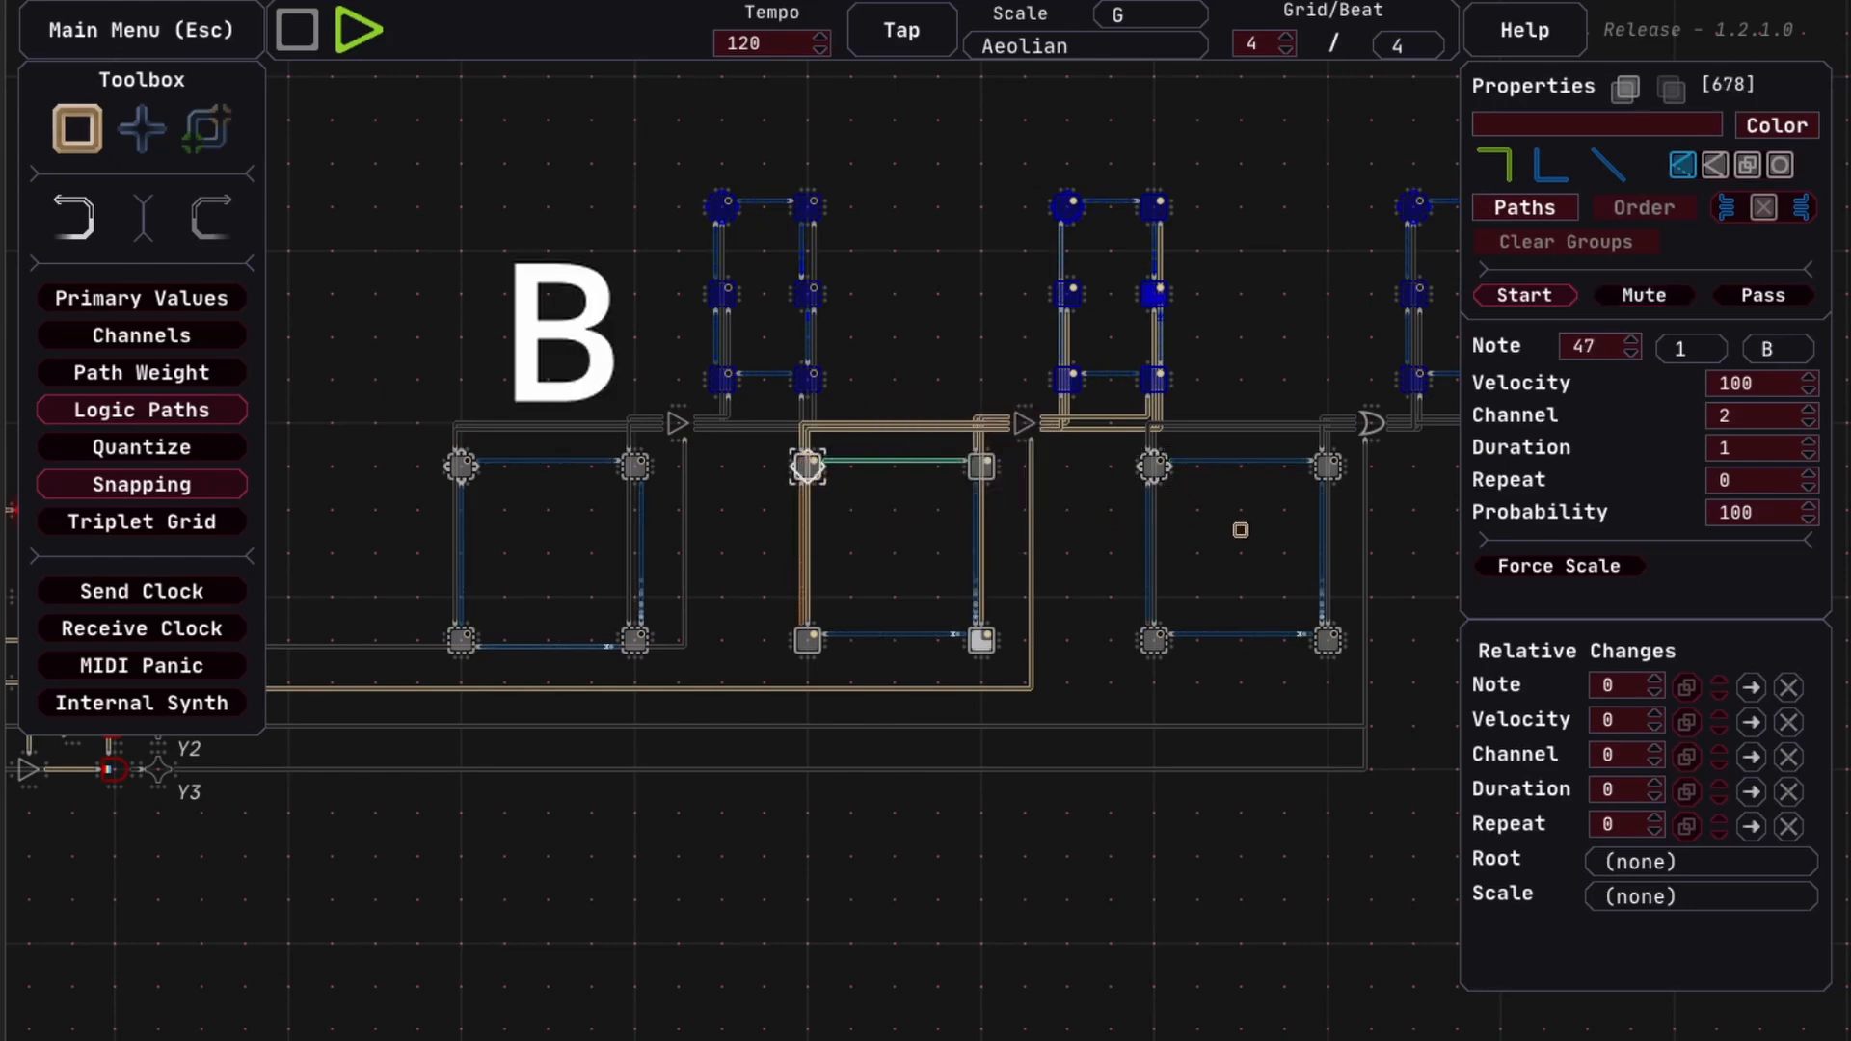
{"action": "left_click", "coordinate": [1154, 468]}
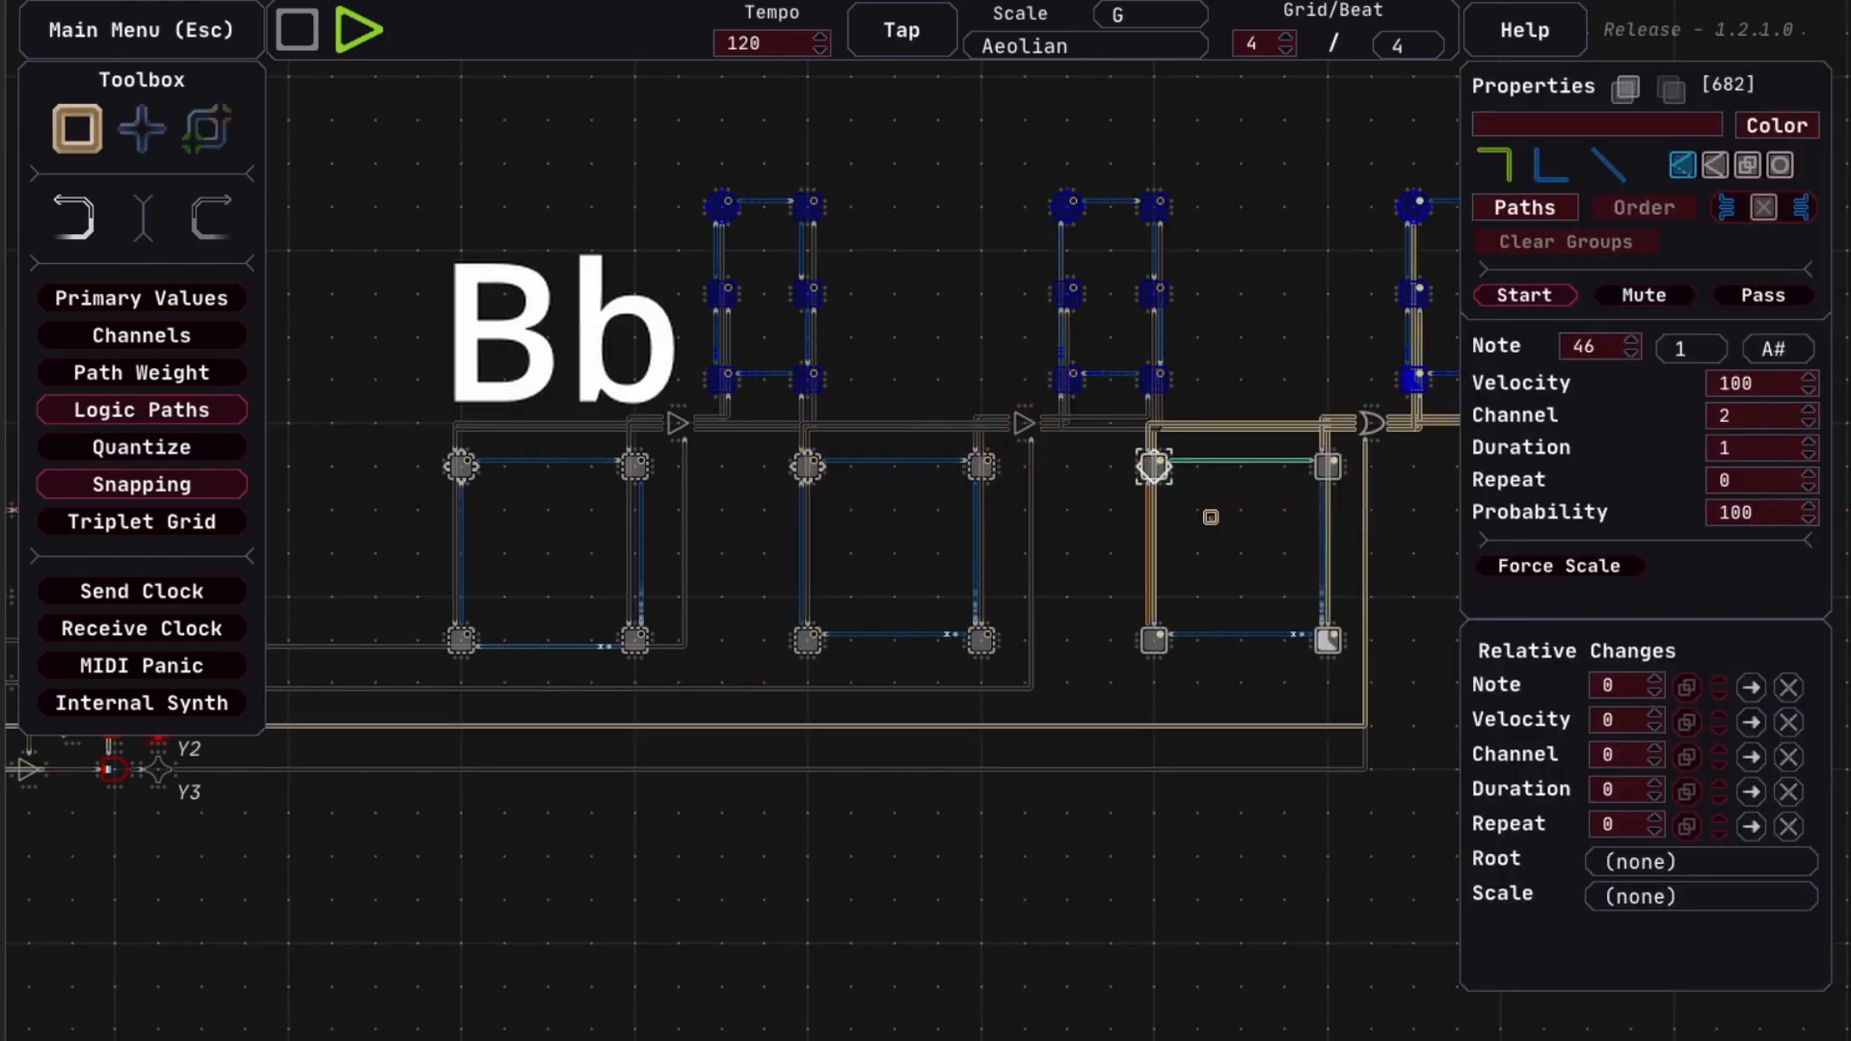
{"action": "left_click_drag", "start_coordinate": [1263, 508], "coordinate": [1367, 463]}
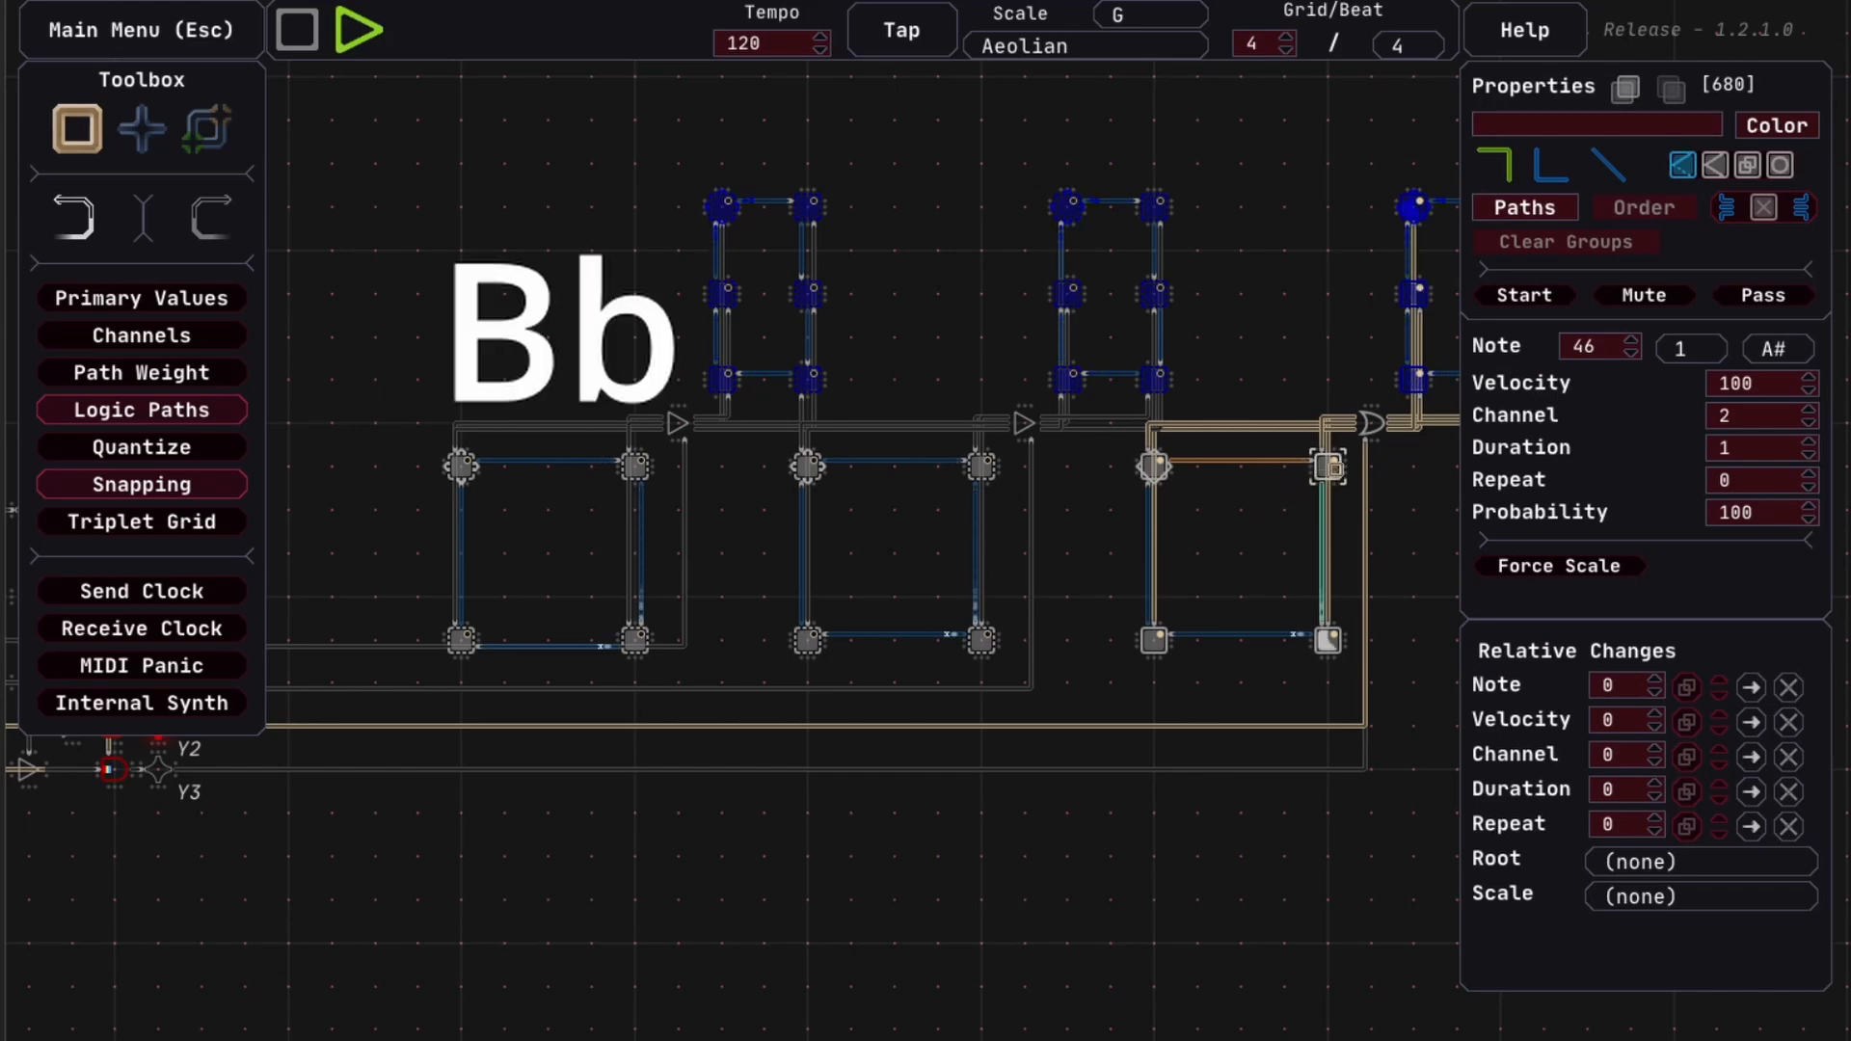
{"action": "left_click", "coordinate": [1250, 537]}
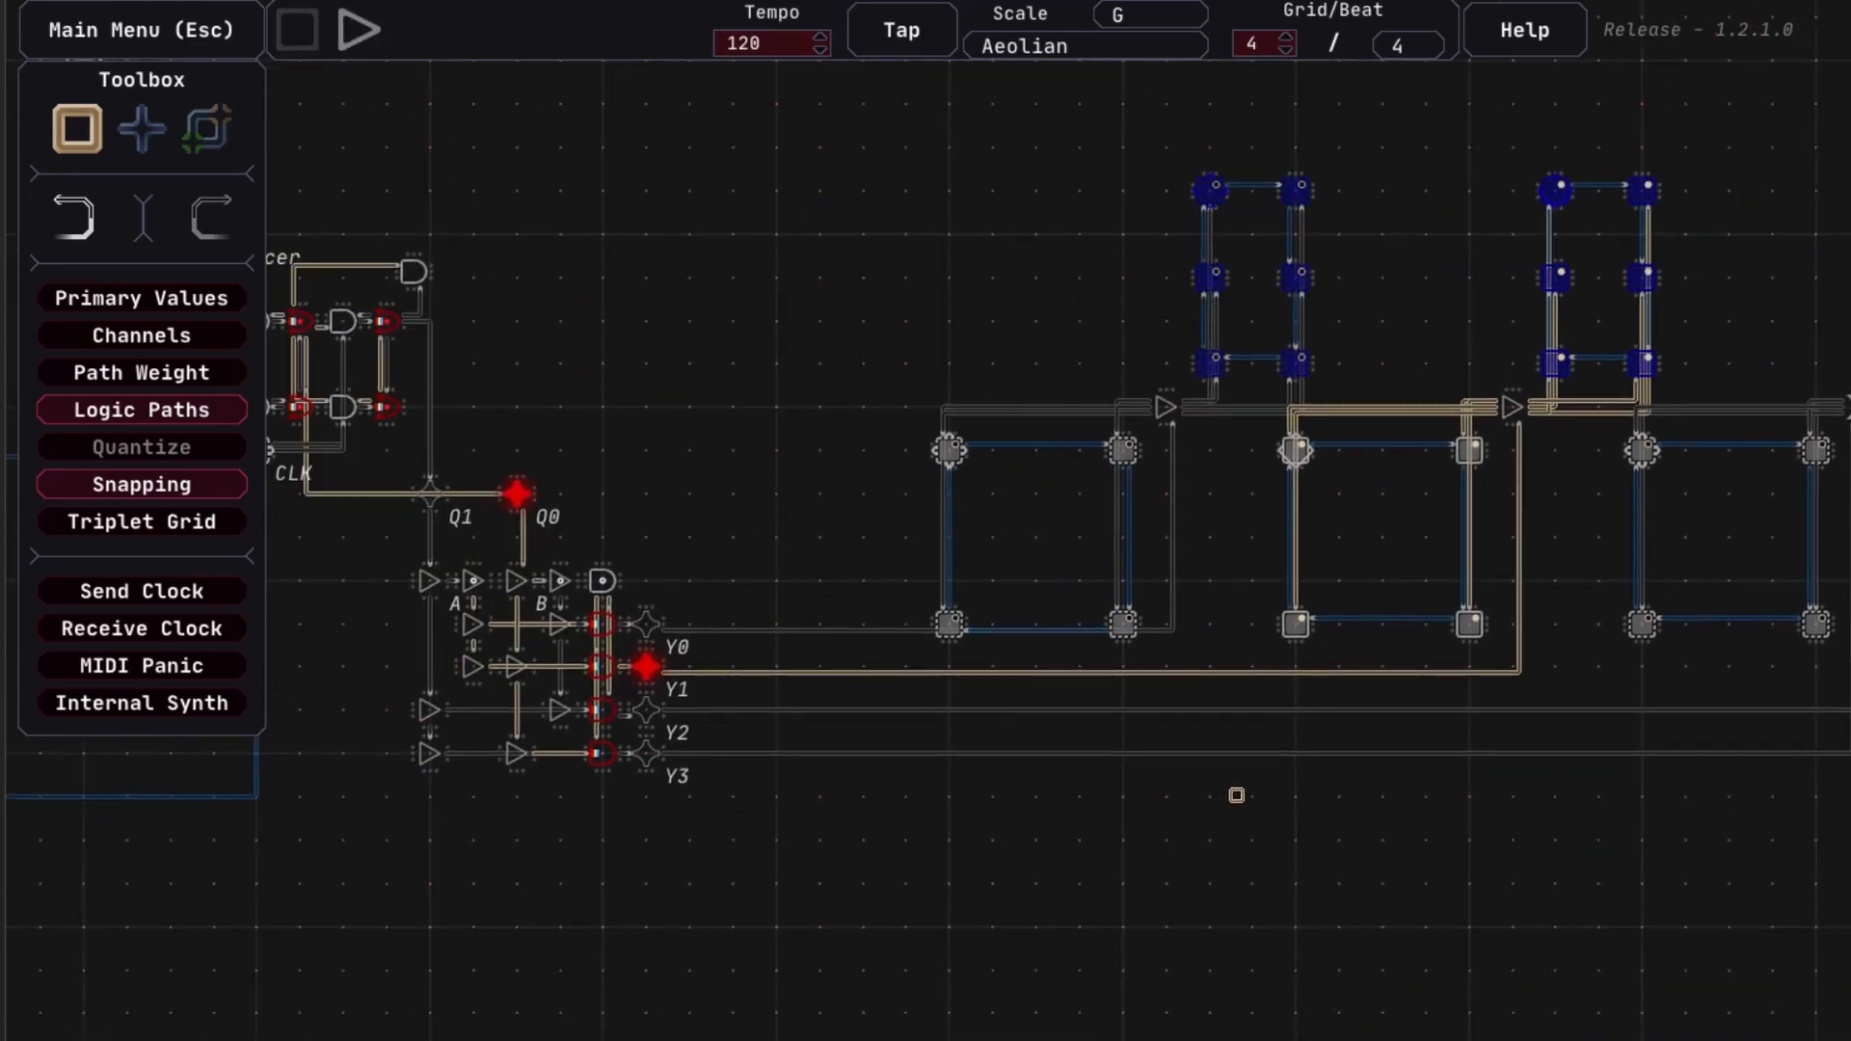
Place a new note point on the clock loop immediately beside the sequencer's CLK gate
{"action": "left_click_drag", "start_coordinate": [1237, 796], "coordinate": [1398, 785]}
{"action": "left_click_drag", "start_coordinate": [1083, 802], "coordinate": [1355, 782]}
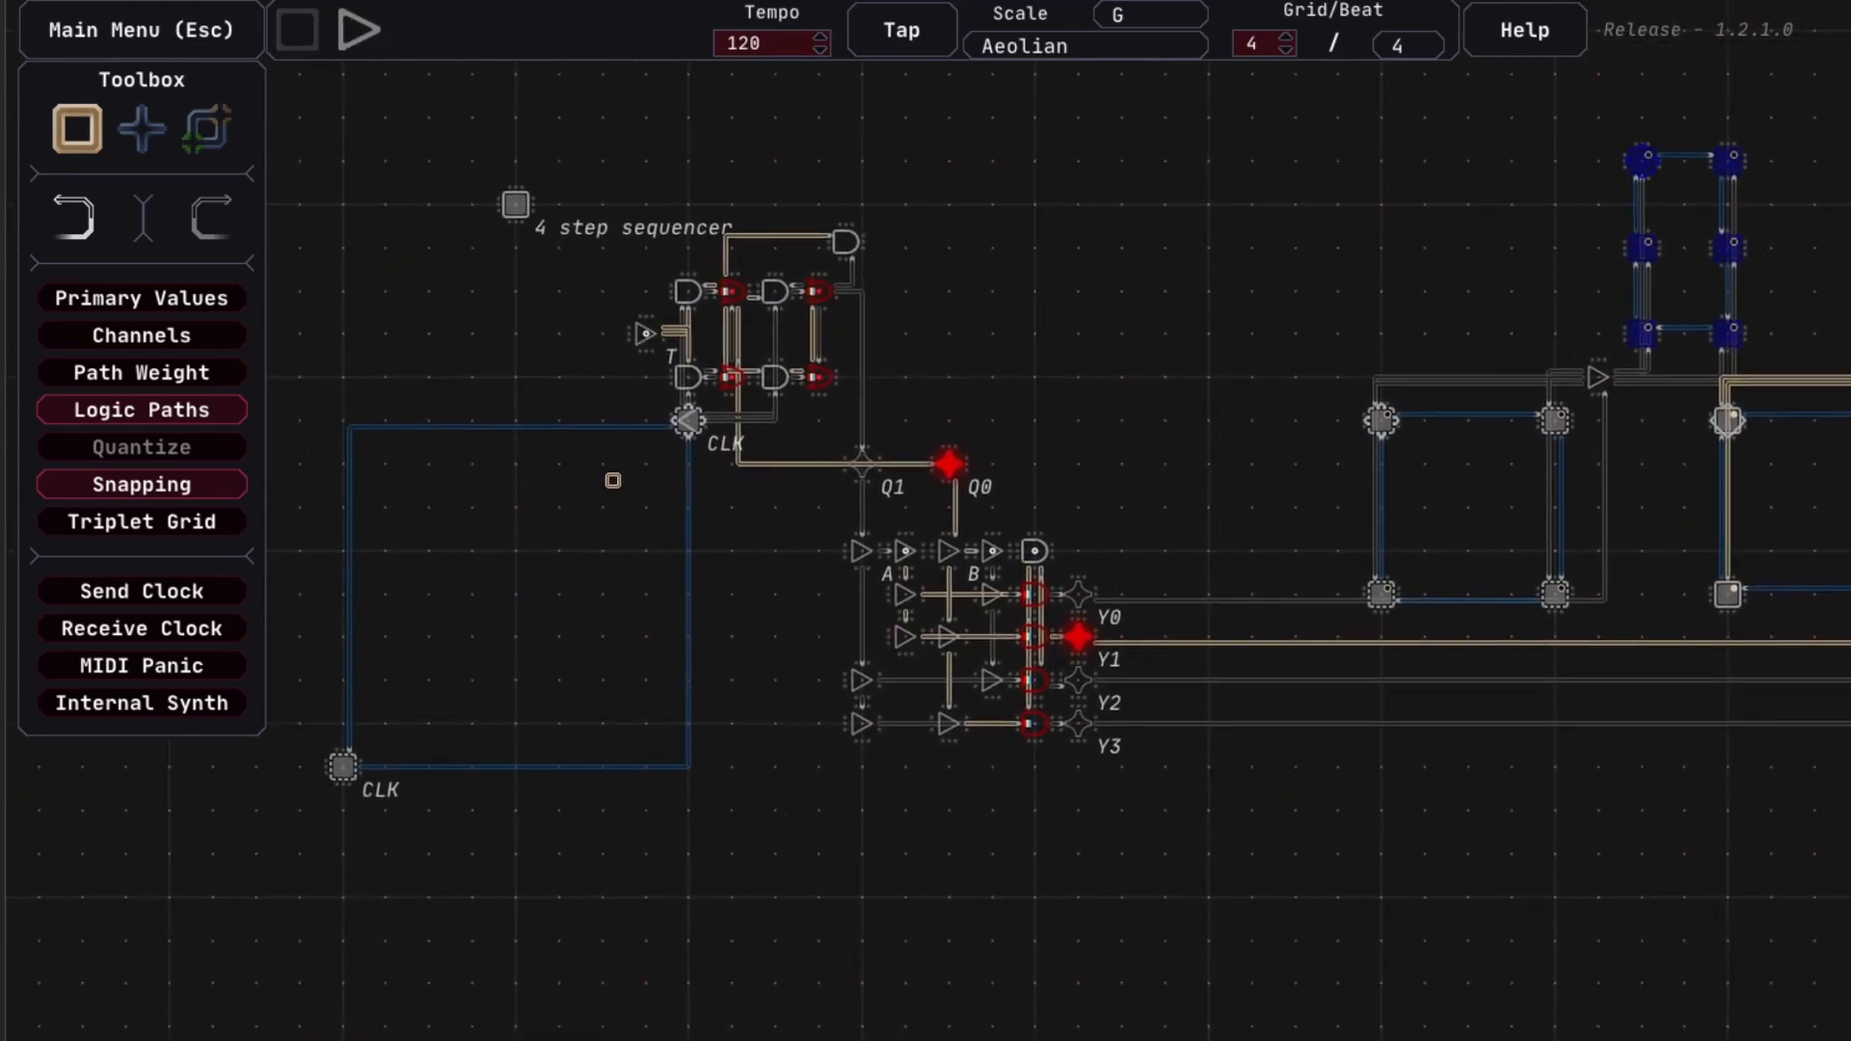
{"action": "key", "text": "e"}
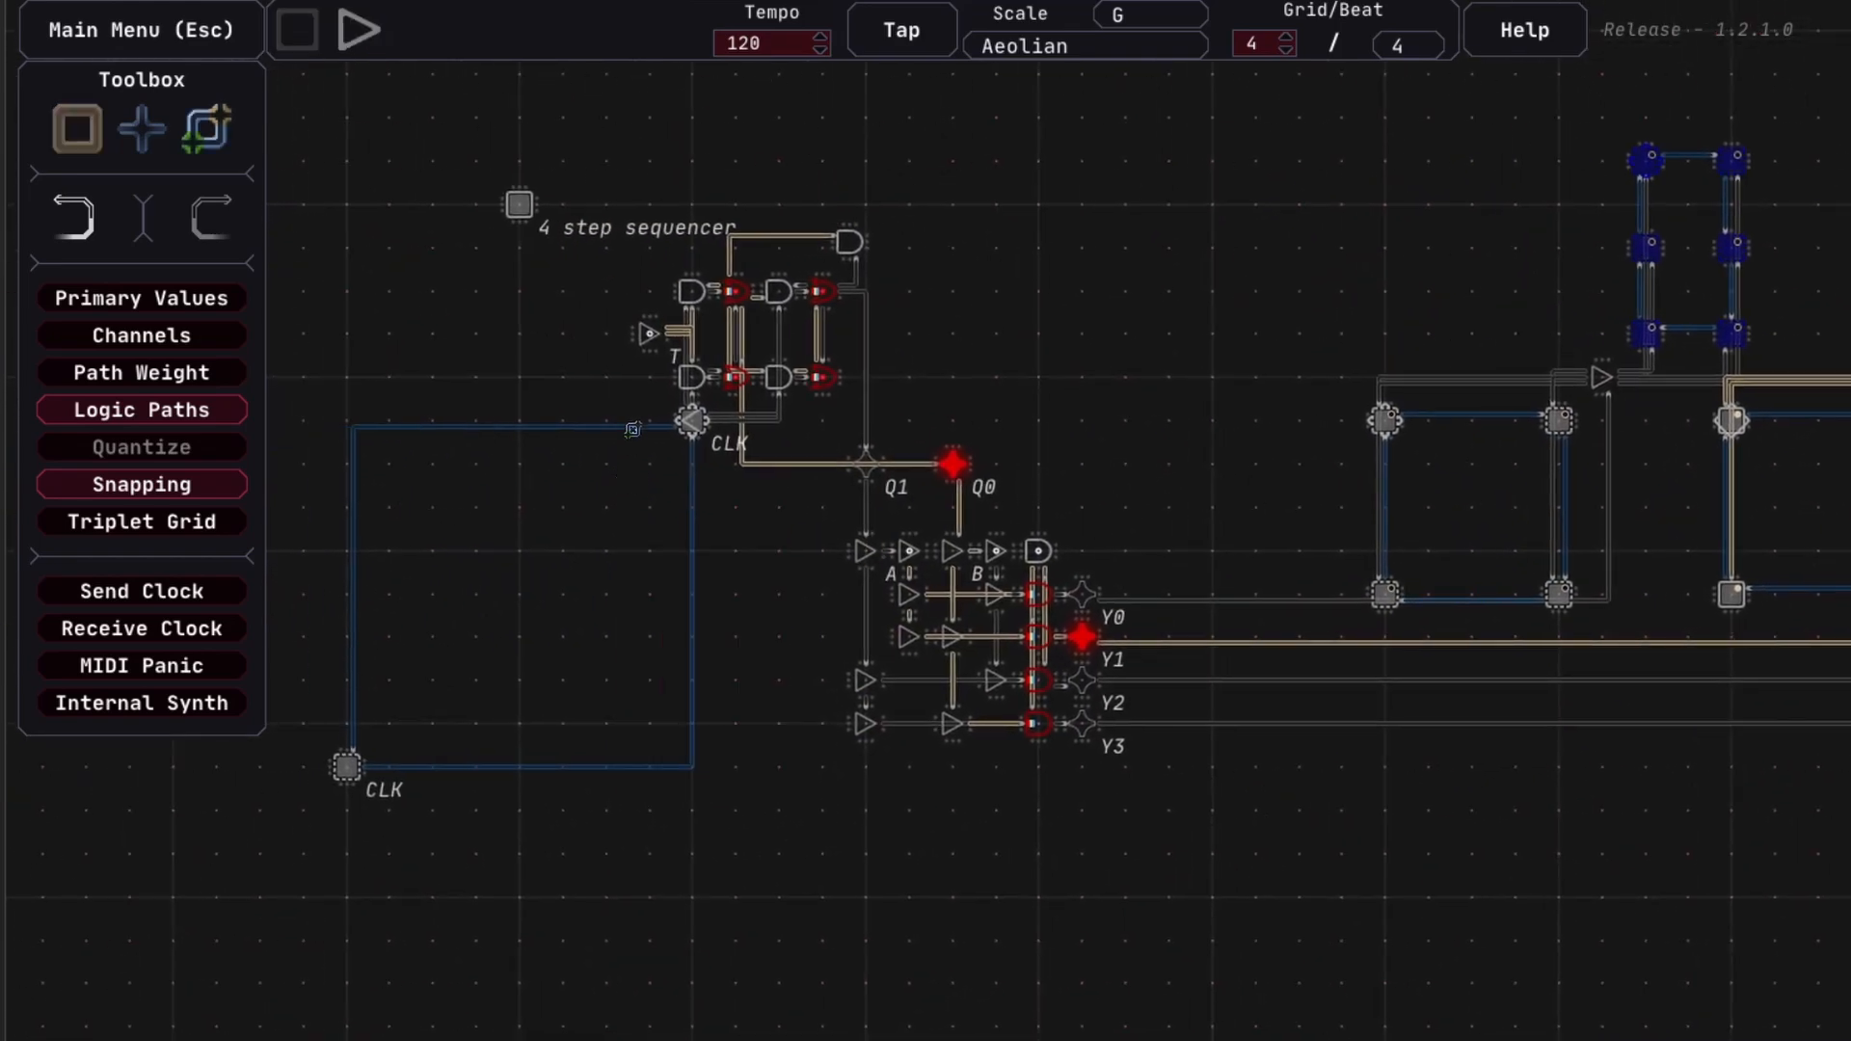
{"action": "key", "text": "w"}
{"action": "key", "text": "q"}
{"action": "key", "text": "w"}
{"action": "scroll", "coordinate": [635, 561], "scroll_direction": "up", "scroll_amount": 3}
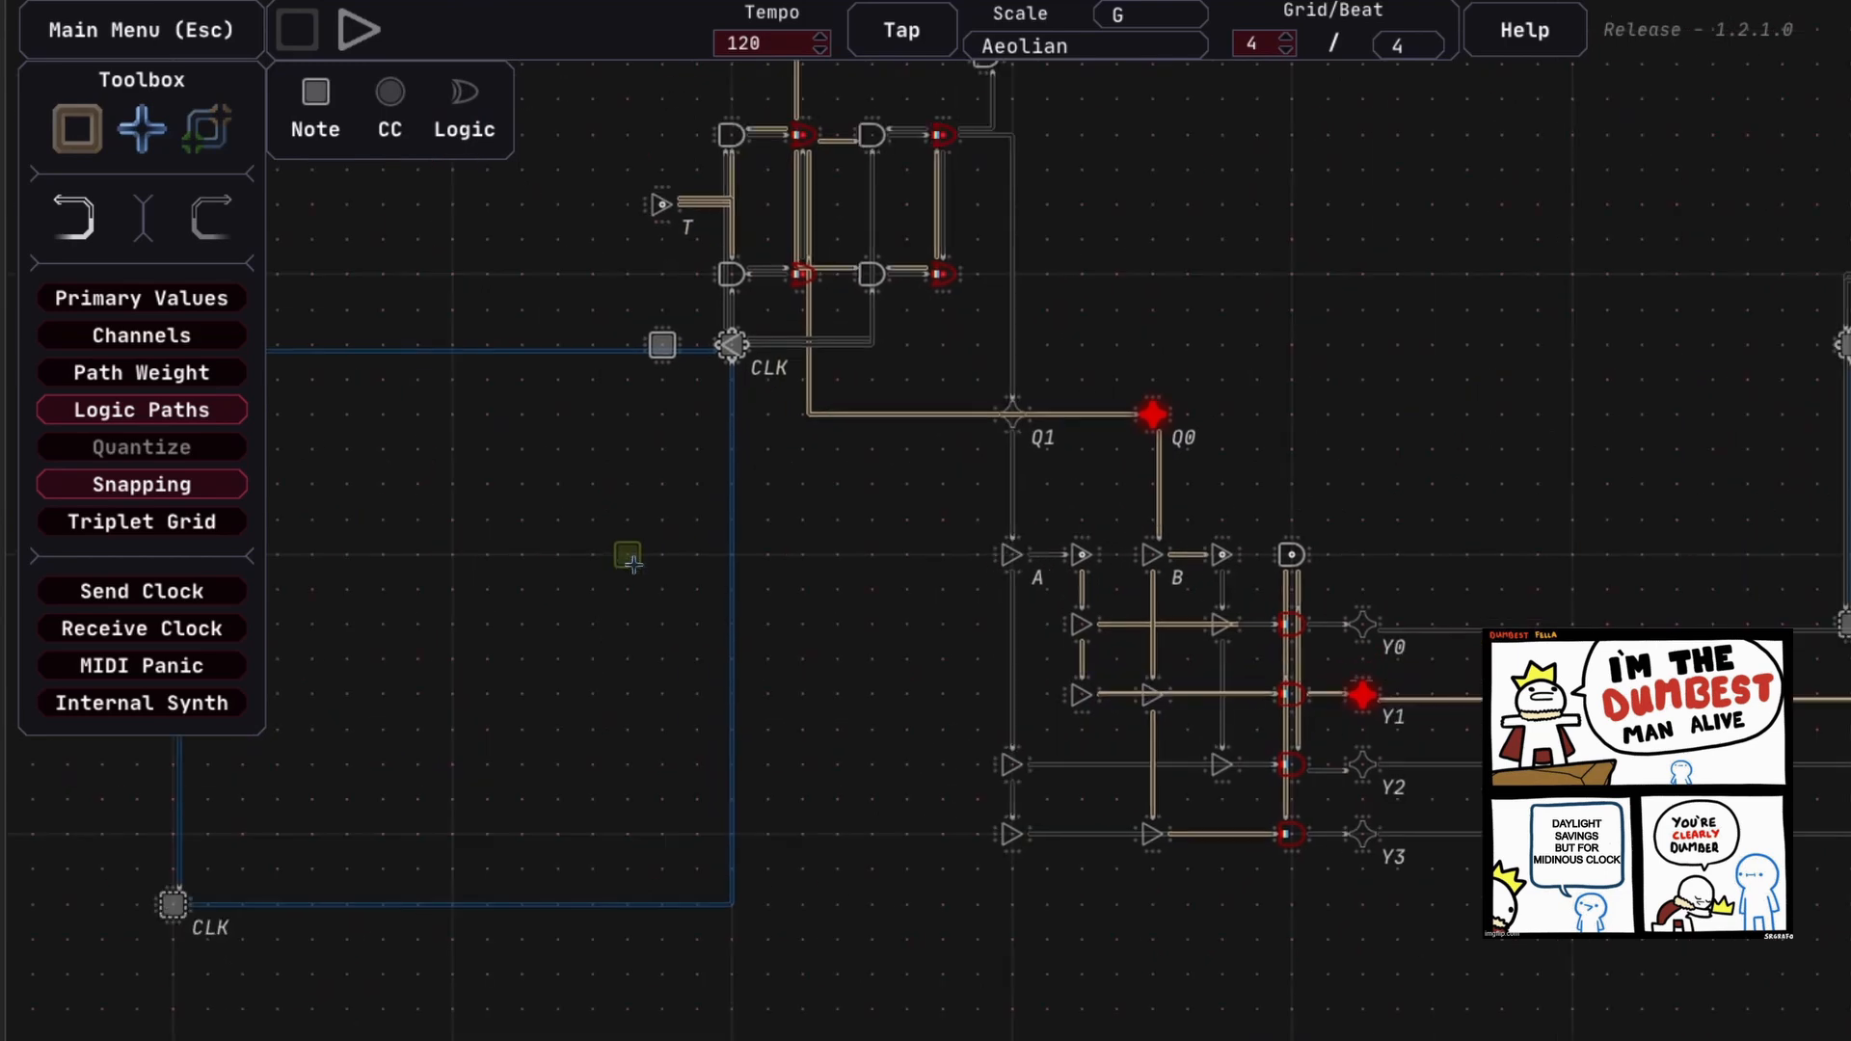
Remove the direct path from the CLK gate to the lower CLK note and turn off the gate's Start option
{"action": "key", "text": "e"}
{"action": "key", "text": "q"}
{"action": "left_click", "coordinate": [696, 351]}
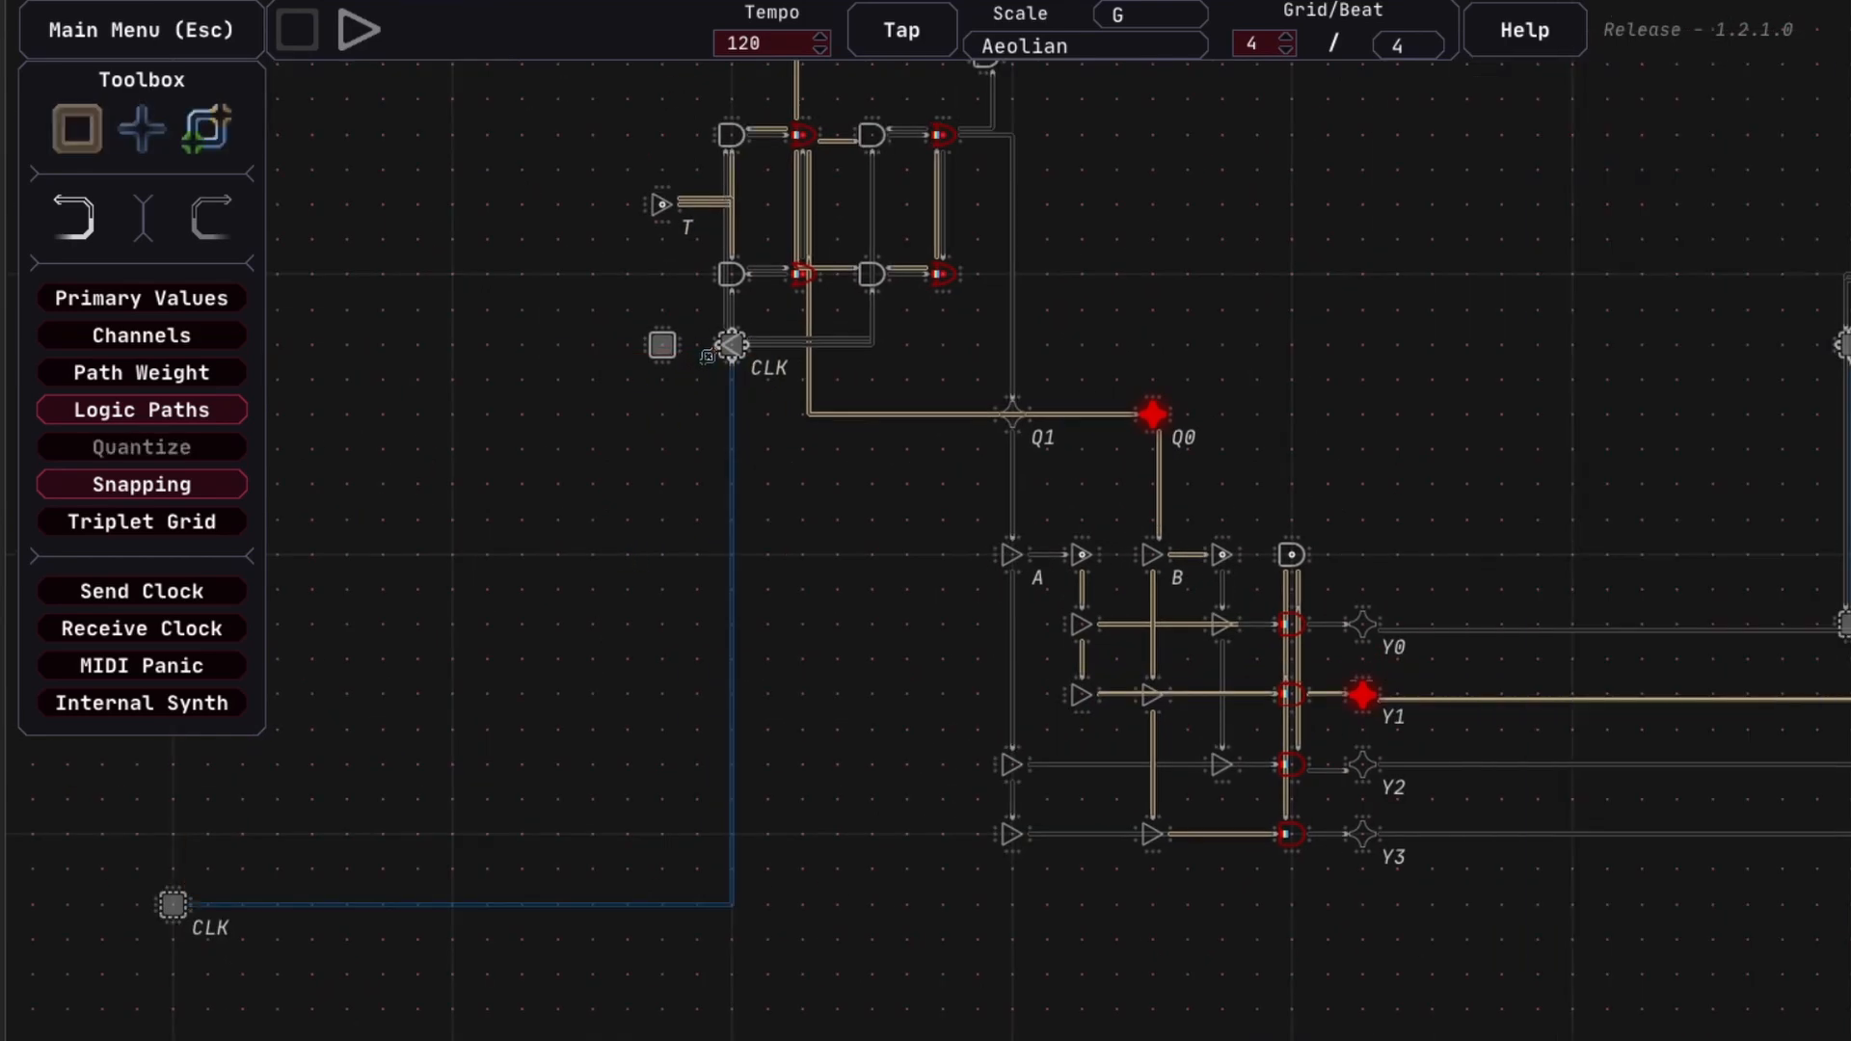
{"action": "key", "text": "q"}
{"action": "left_click", "coordinate": [733, 346]}
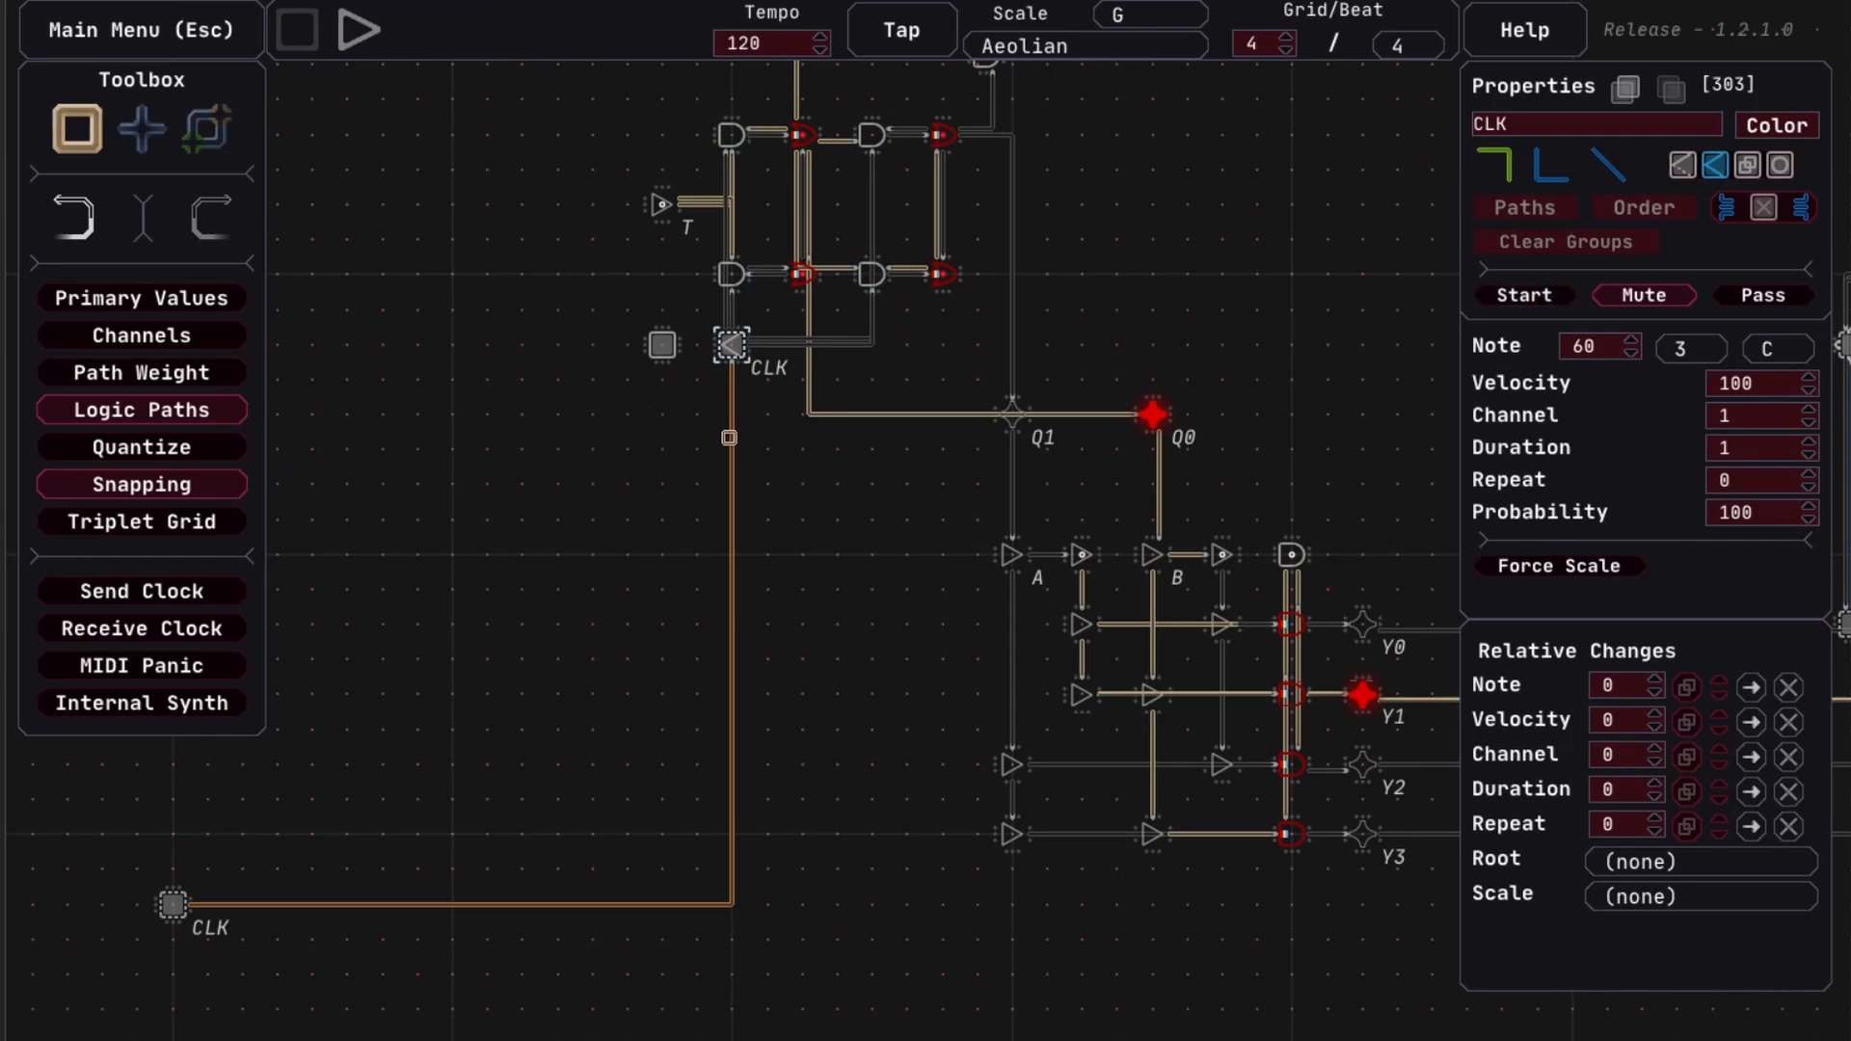
Route the clock path from the CLK gate through the new note to the lower CLK note
{"action": "key", "text": "e"}
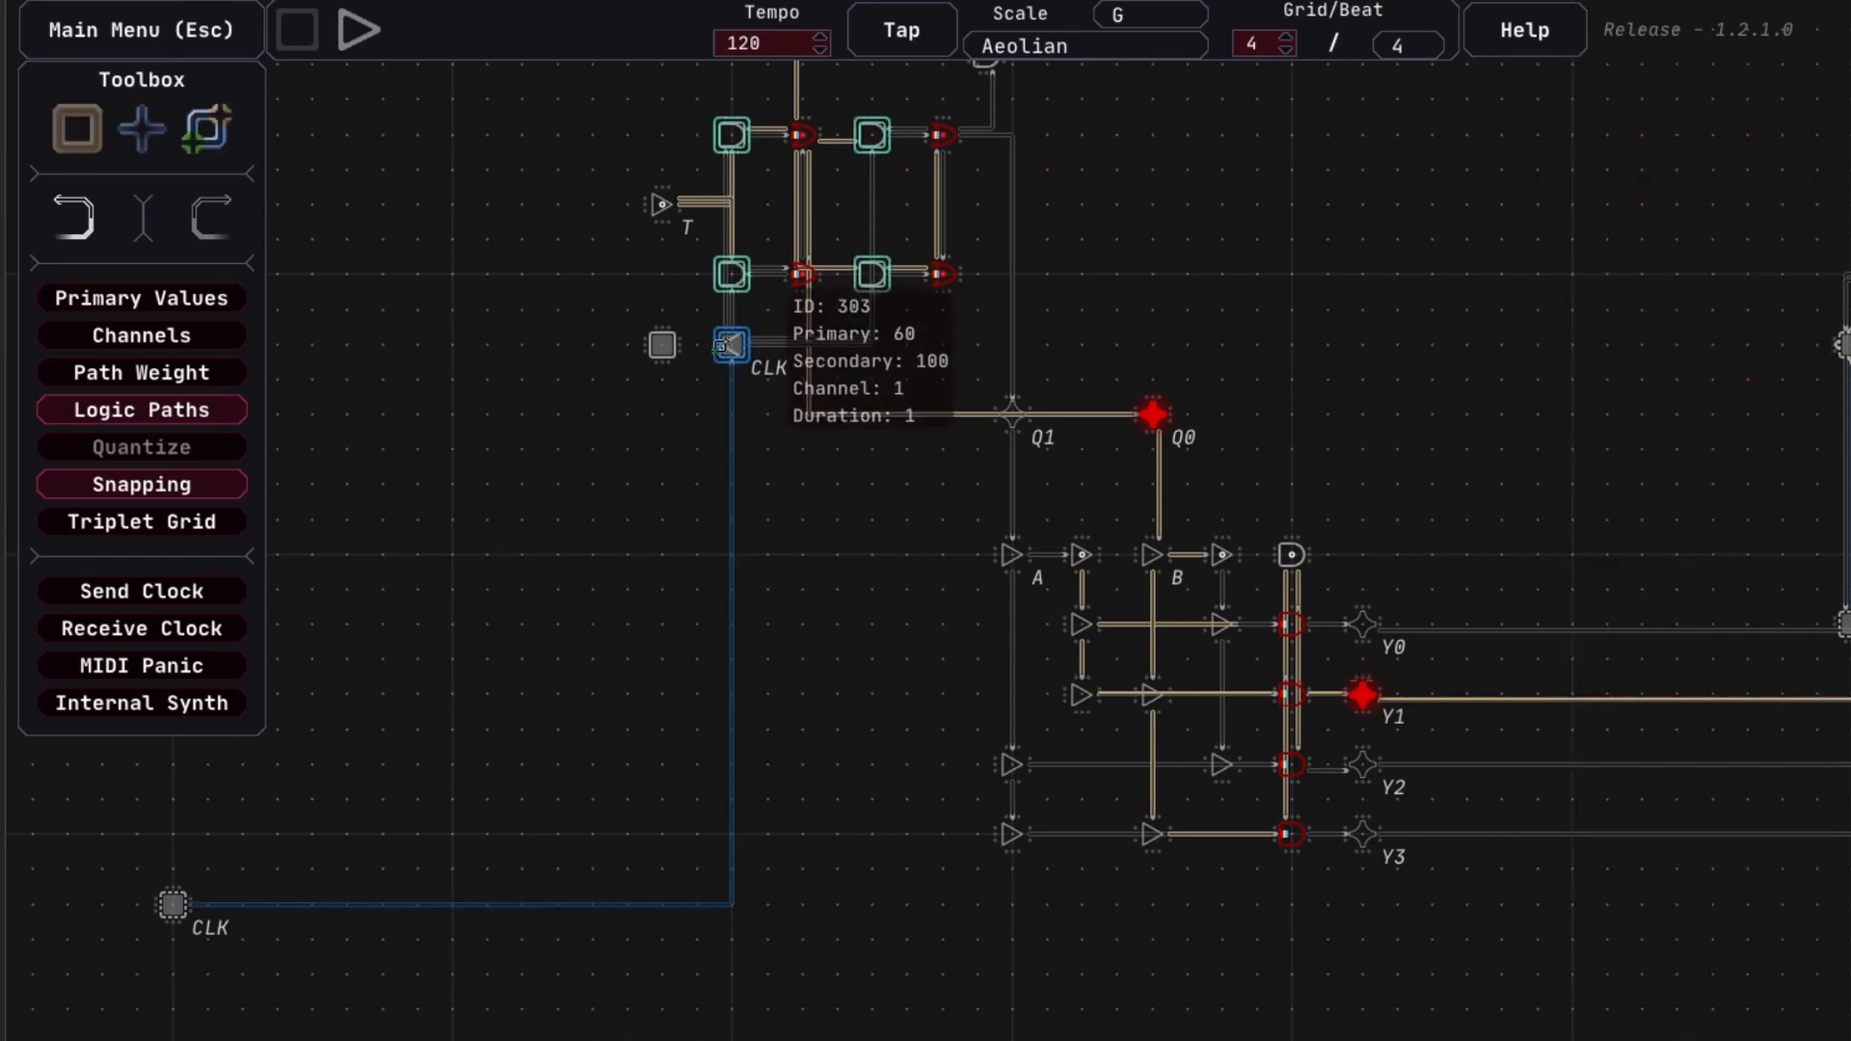
{"action": "left_click", "coordinate": [193, 900]}
{"action": "key", "text": "q"}
Make the new clock note the loop's start point and mute it
{"action": "left_click", "coordinate": [662, 344]}
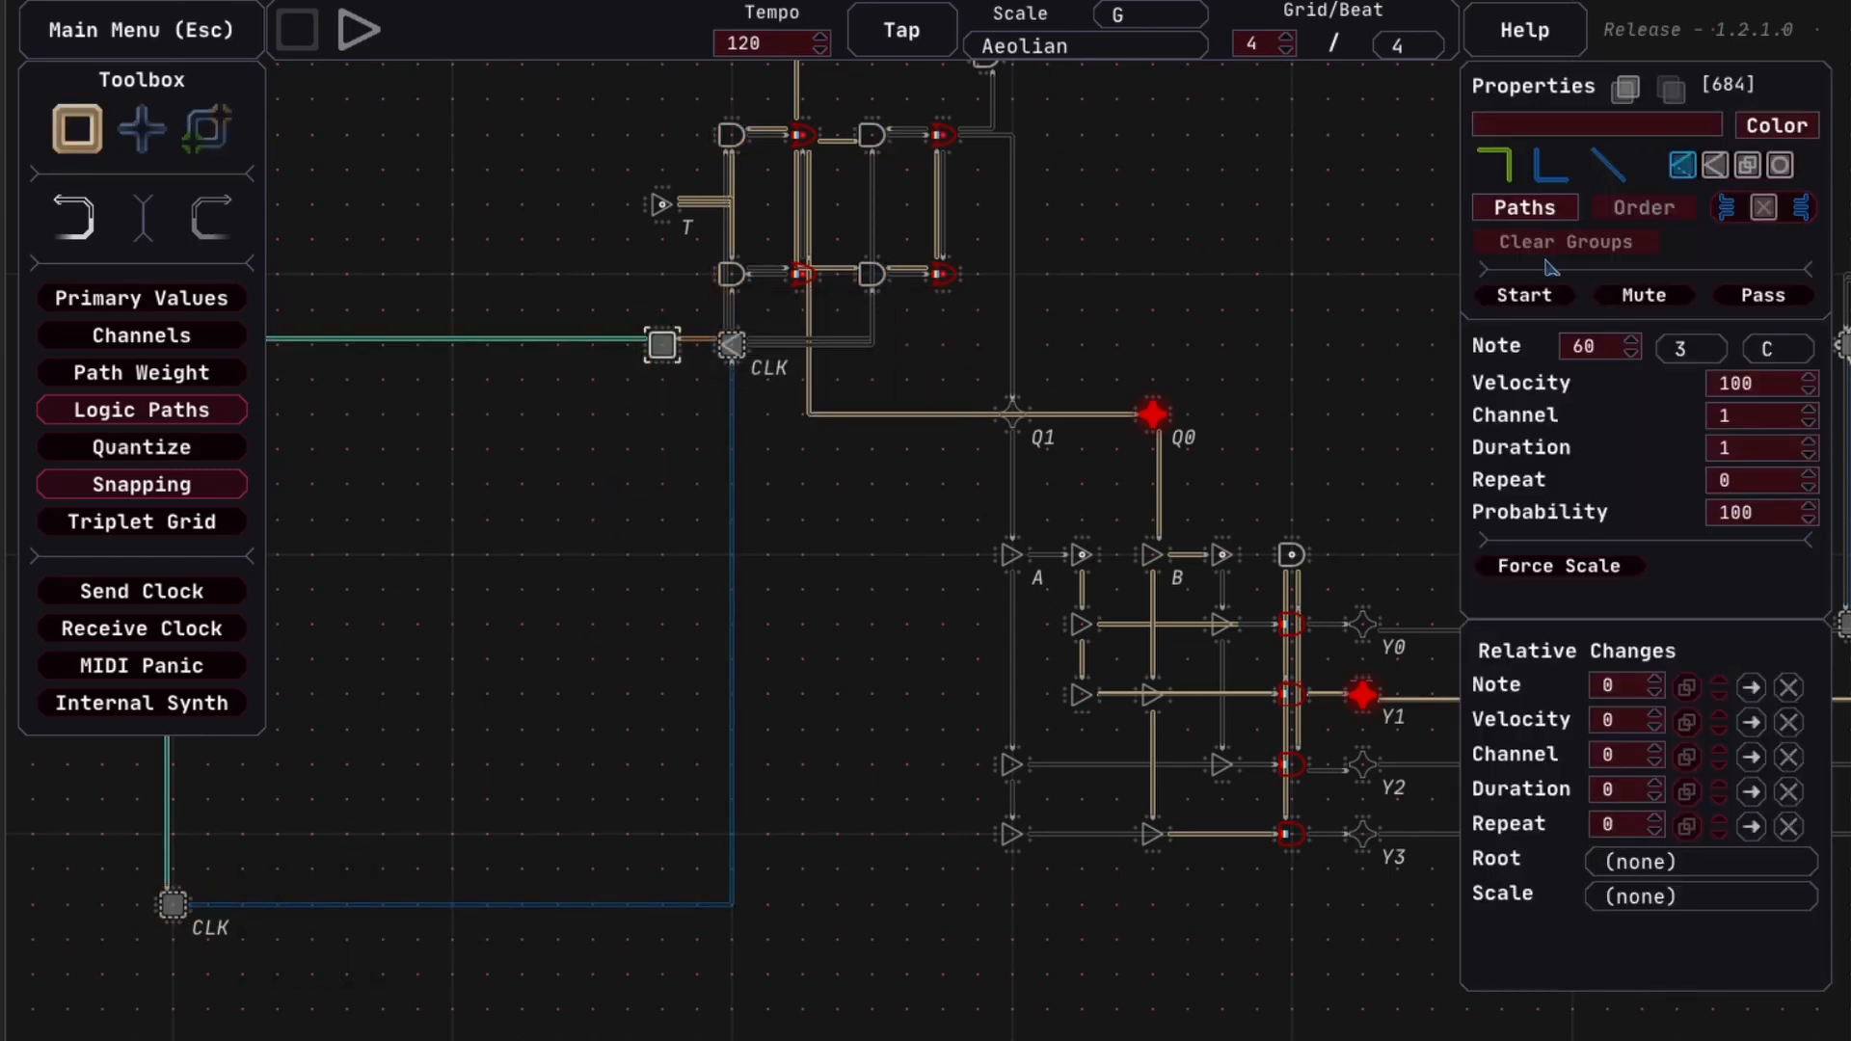
{"action": "left_click", "coordinate": [473, 540]}
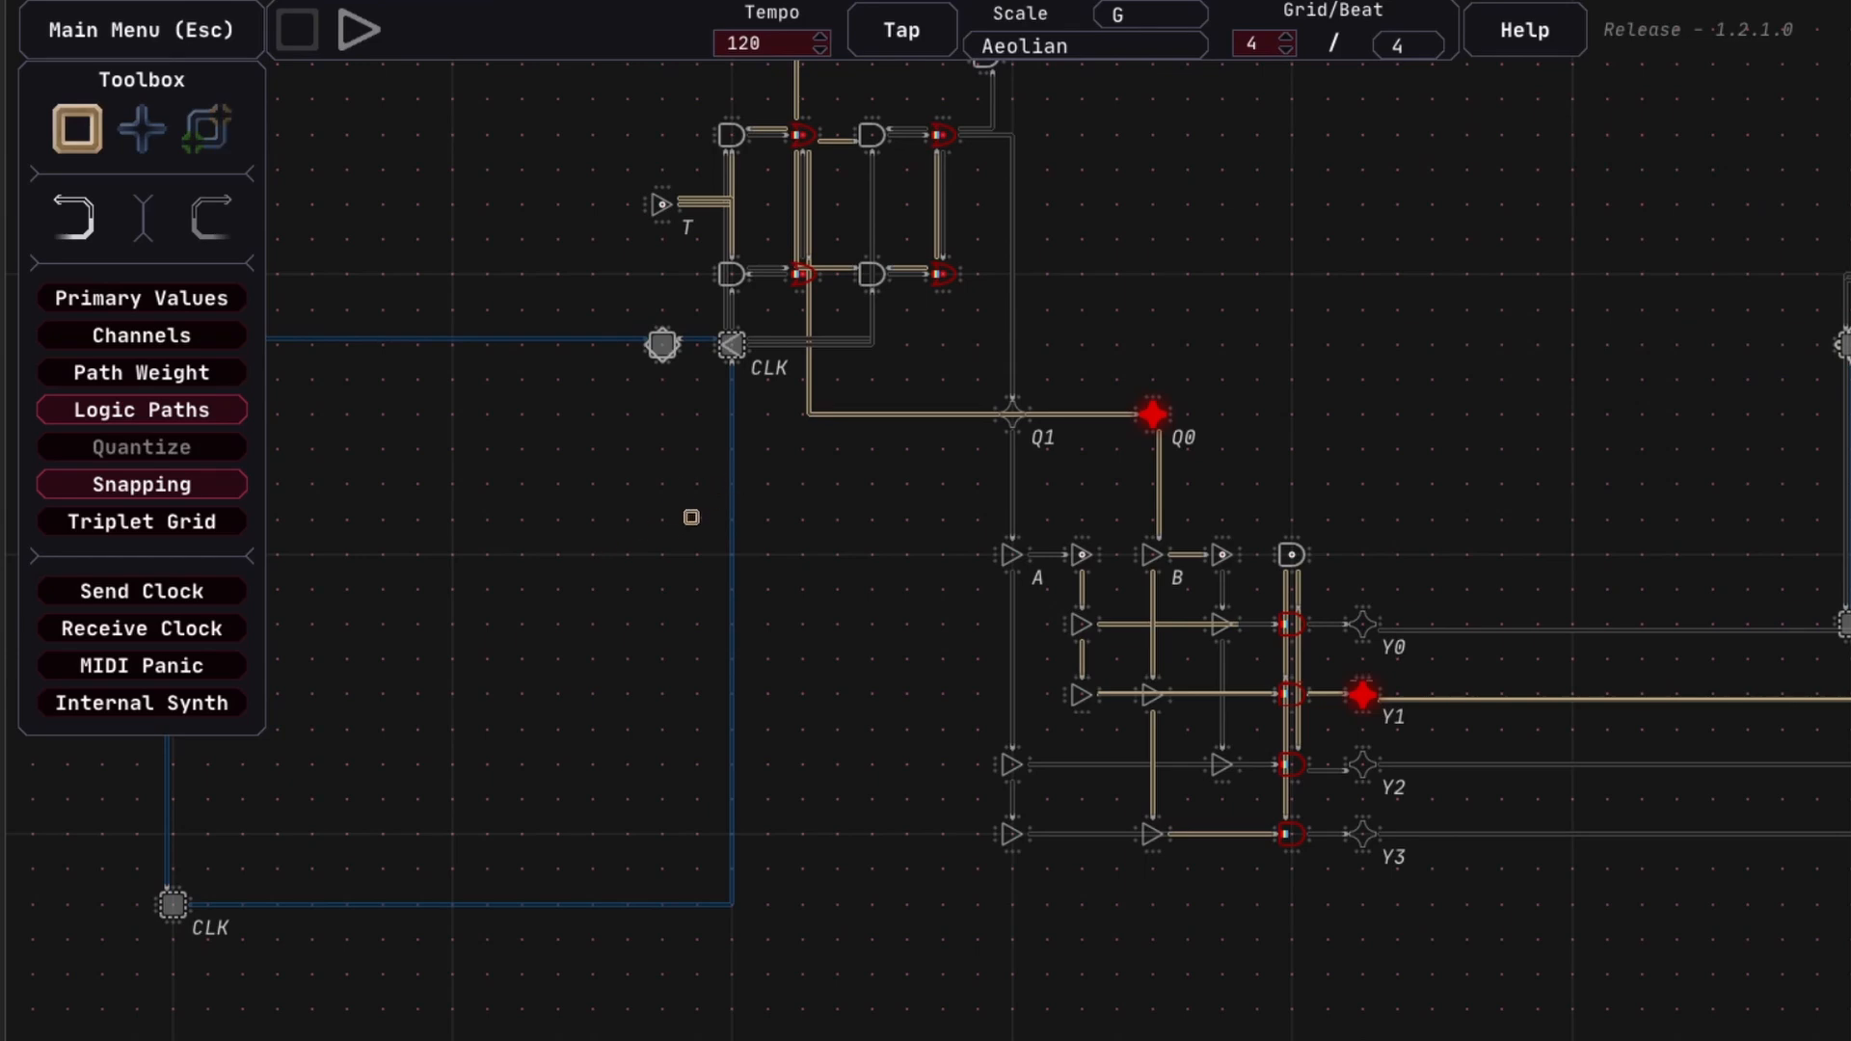
{"action": "left_click_drag", "start_coordinate": [682, 529], "coordinate": [760, 481]}
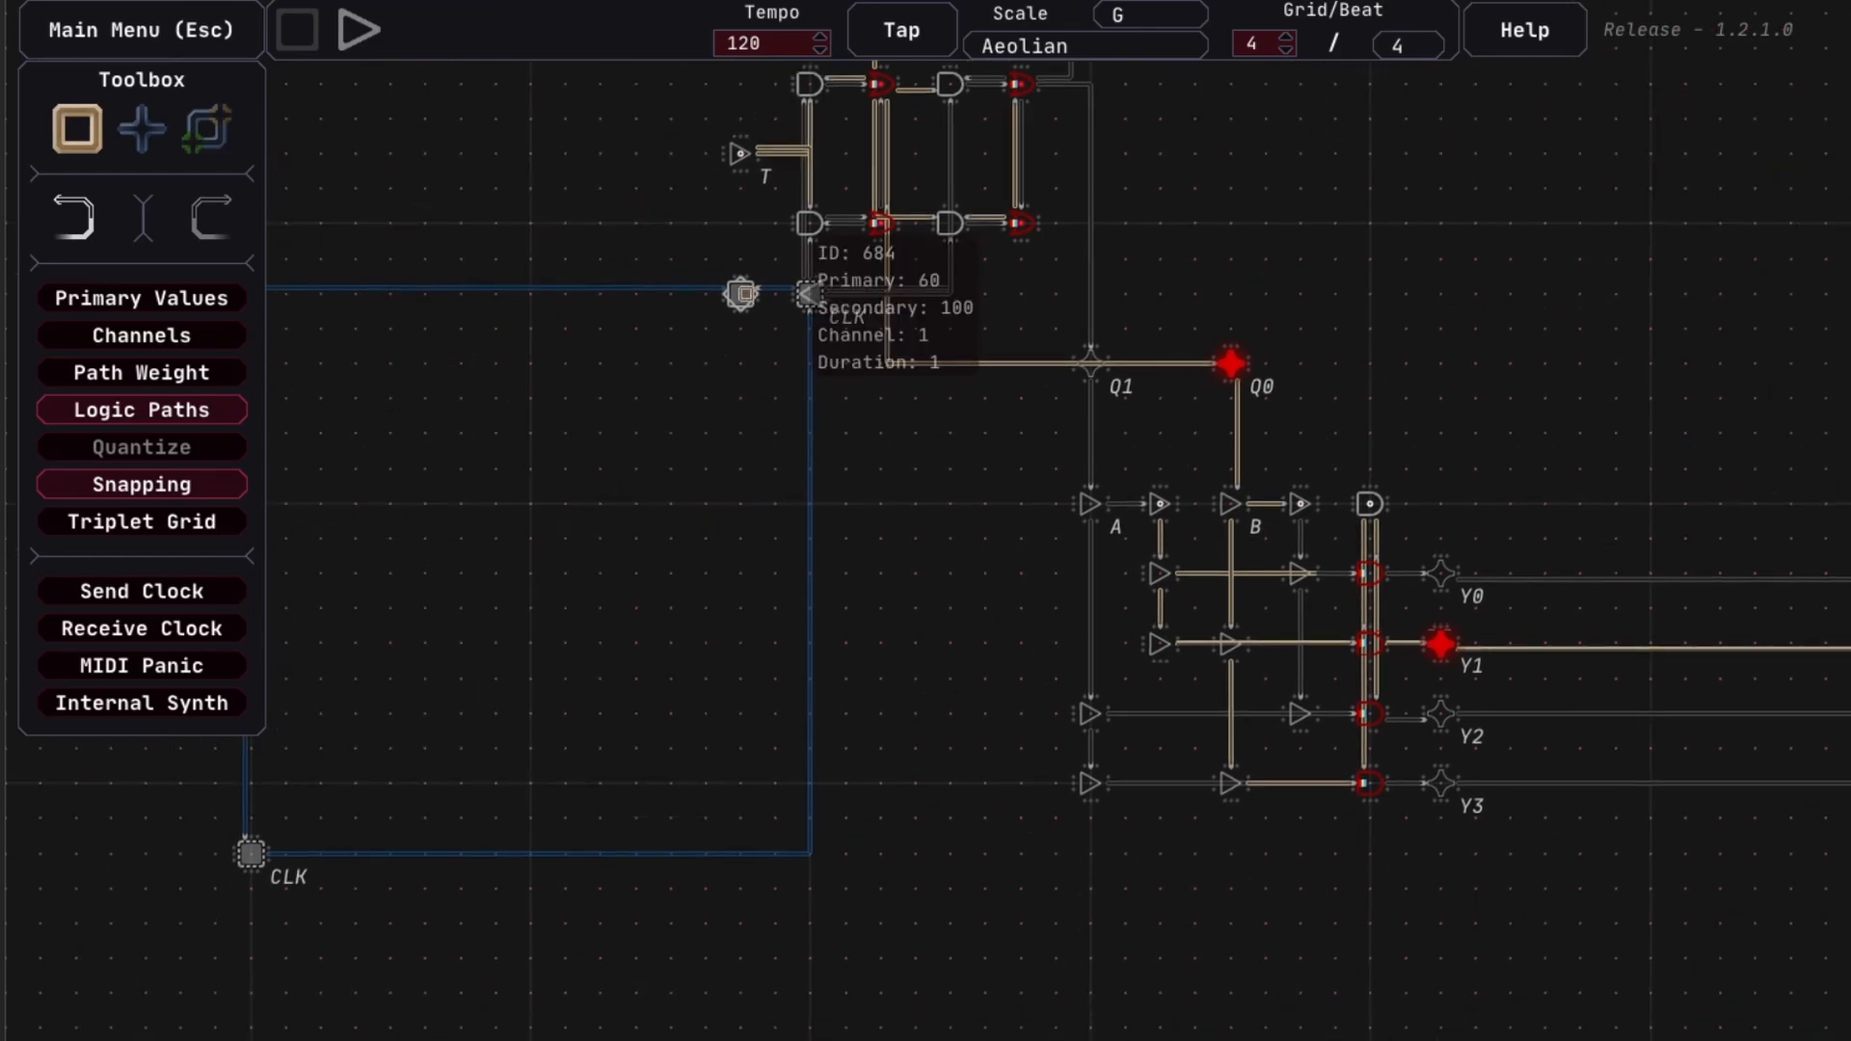
{"action": "left_click", "coordinate": [744, 298]}
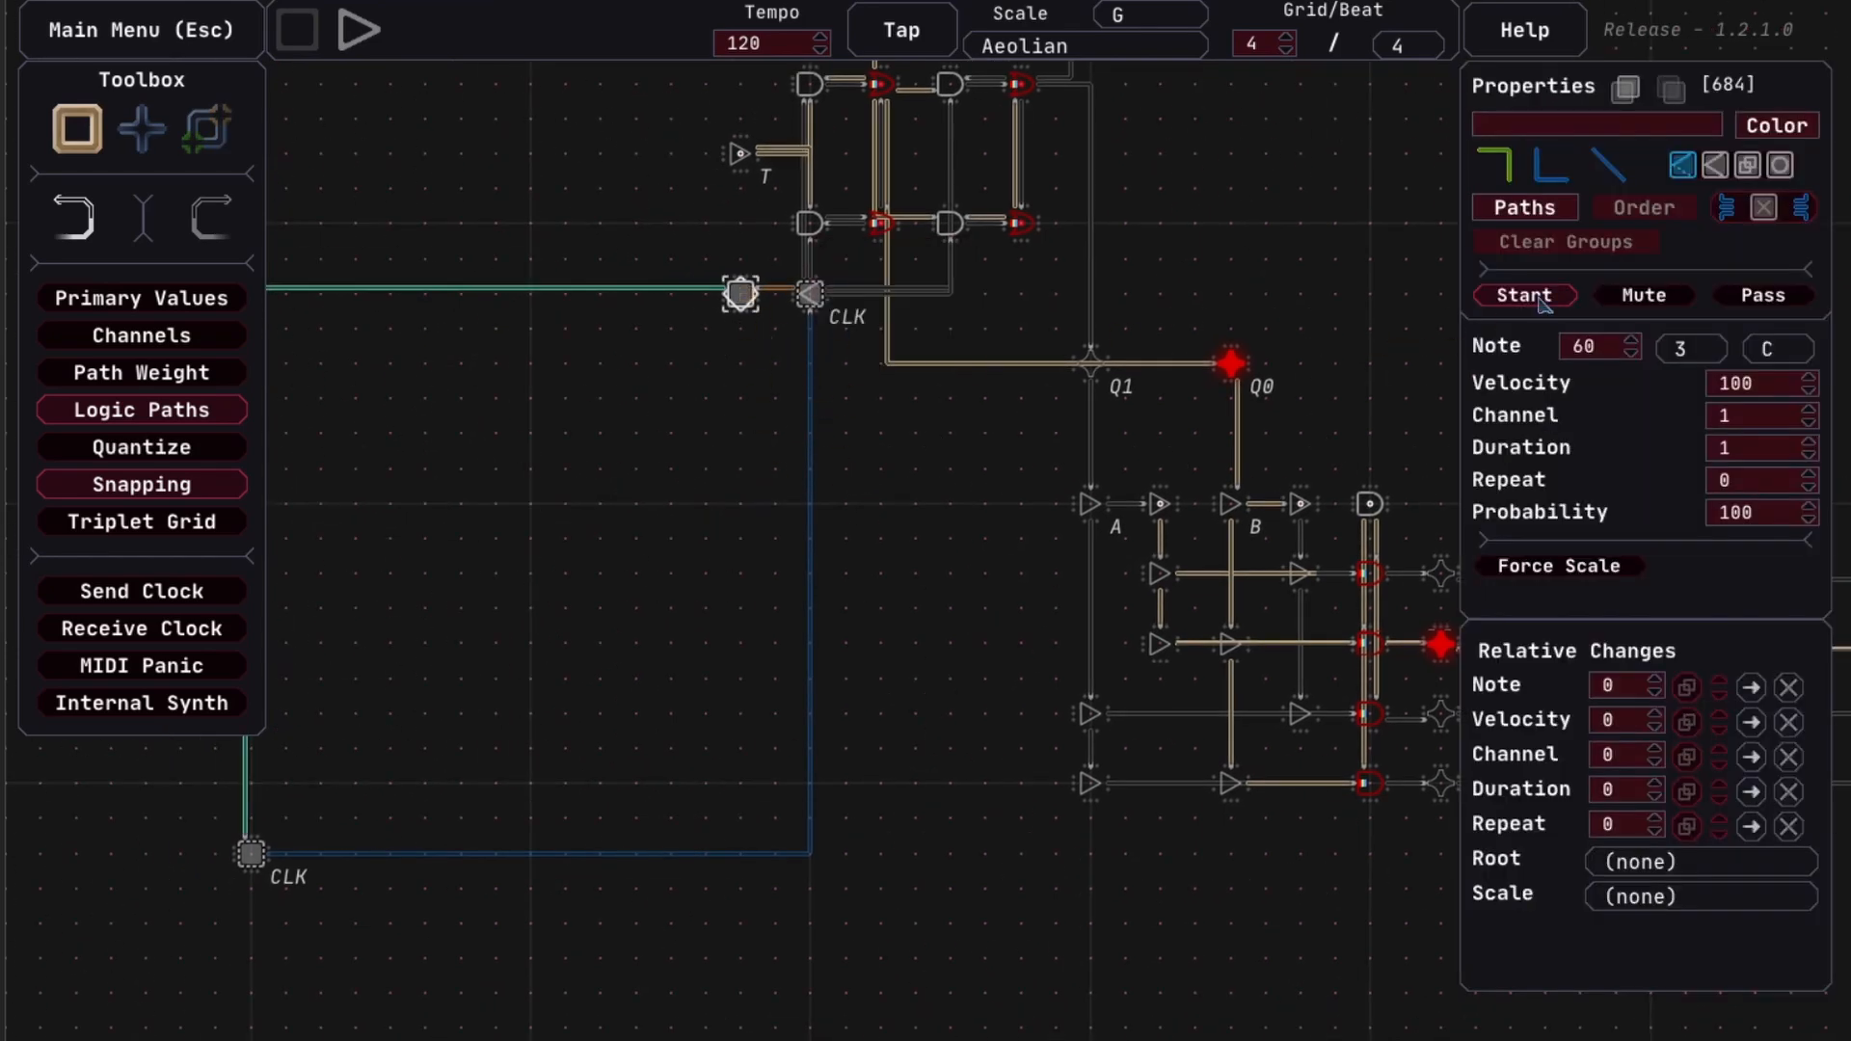
{"action": "left_click", "coordinate": [837, 459]}
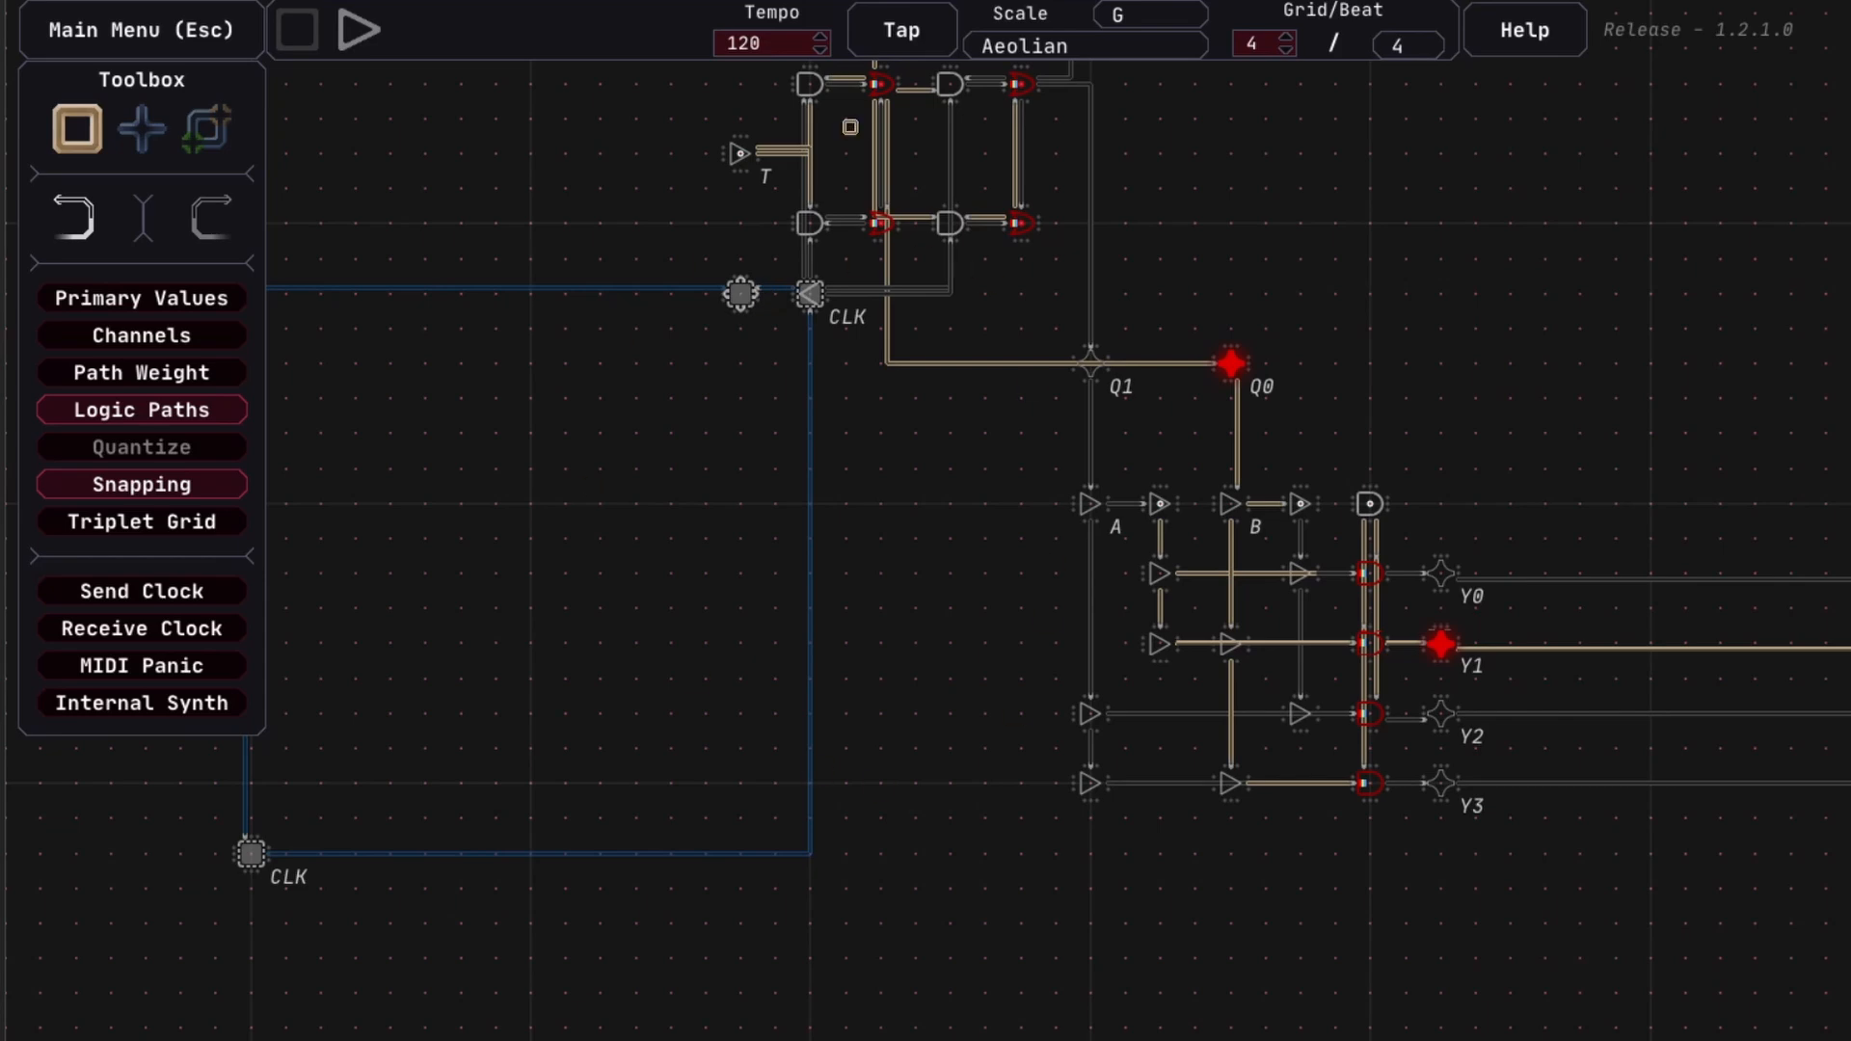
Play the patch with the revised clock loop and follow the signal from the sequencer to the note loops
{"action": "left_click_drag", "start_coordinate": [882, 499], "coordinate": [814, 503]}
{"action": "key", "text": "space"}
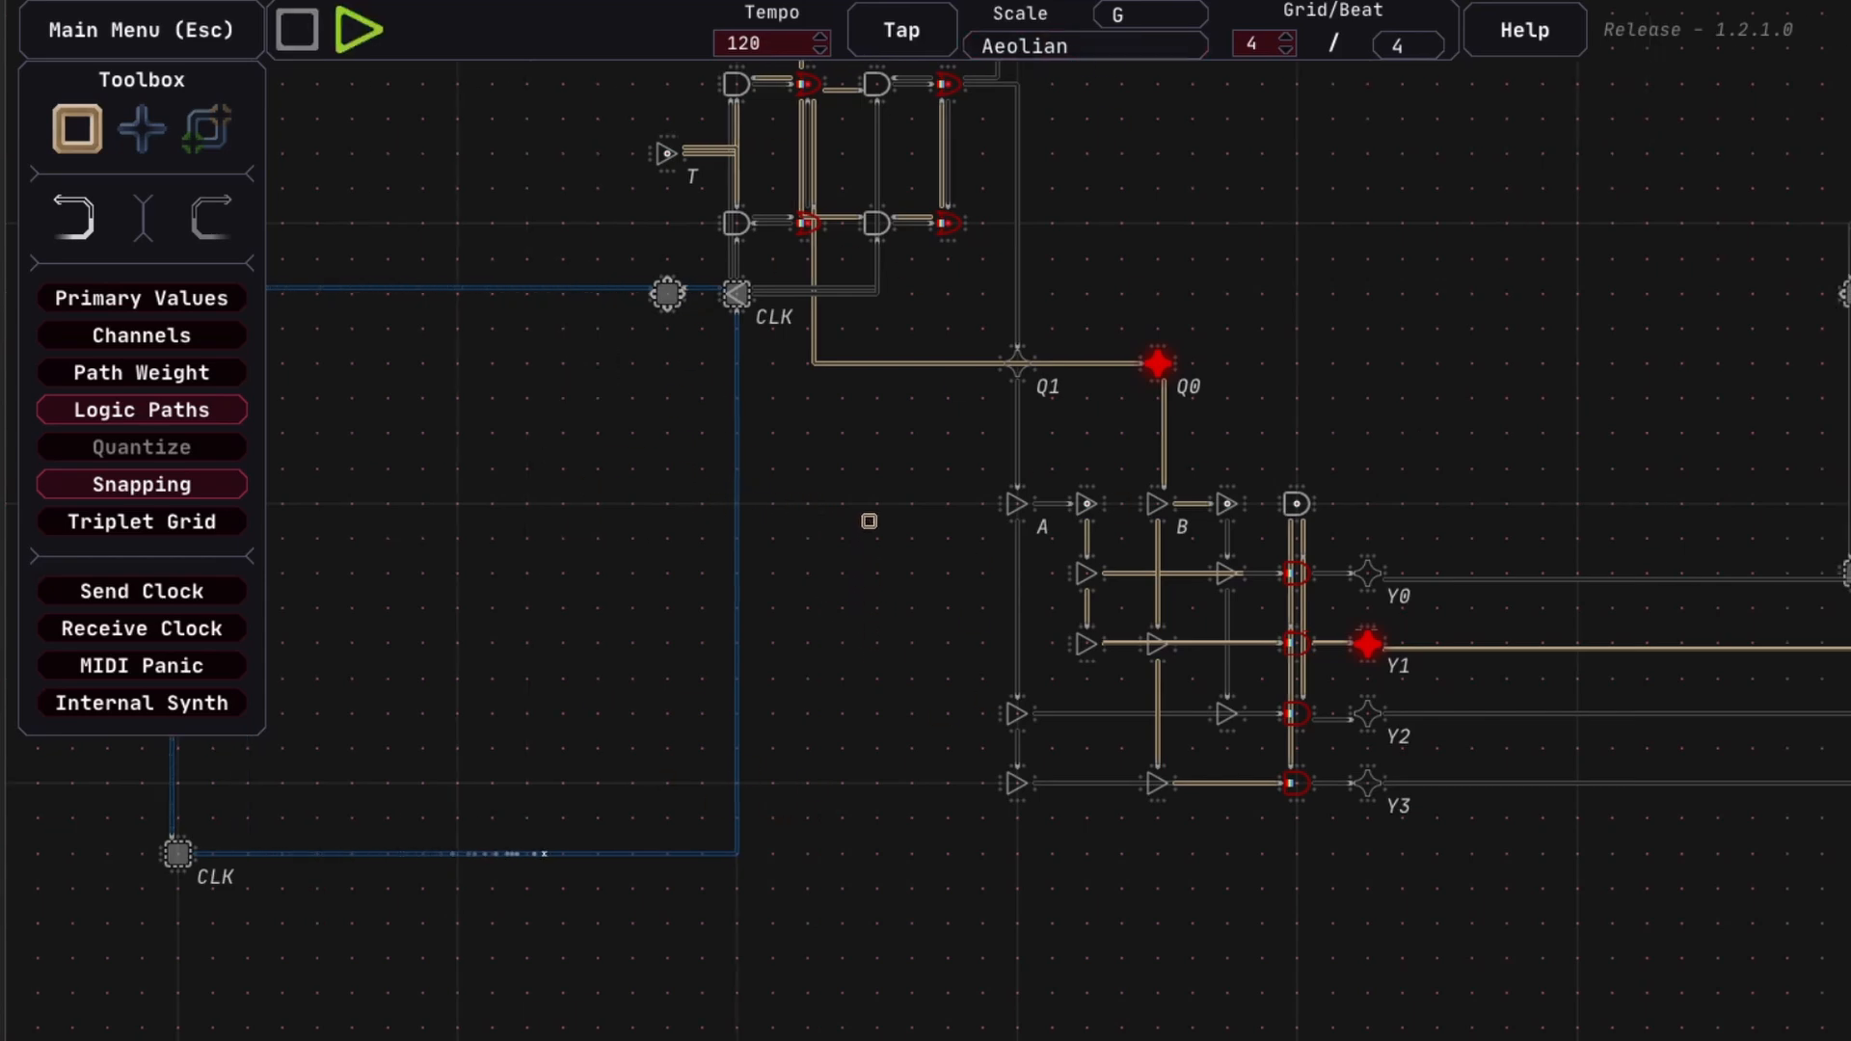
{"action": "left_click_drag", "start_coordinate": [869, 521], "coordinate": [806, 546]}
{"action": "left_click_drag", "start_coordinate": [1528, 504], "coordinate": [678, 293]}
{"action": "left_click_drag", "start_coordinate": [1352, 585], "coordinate": [1067, 929]}
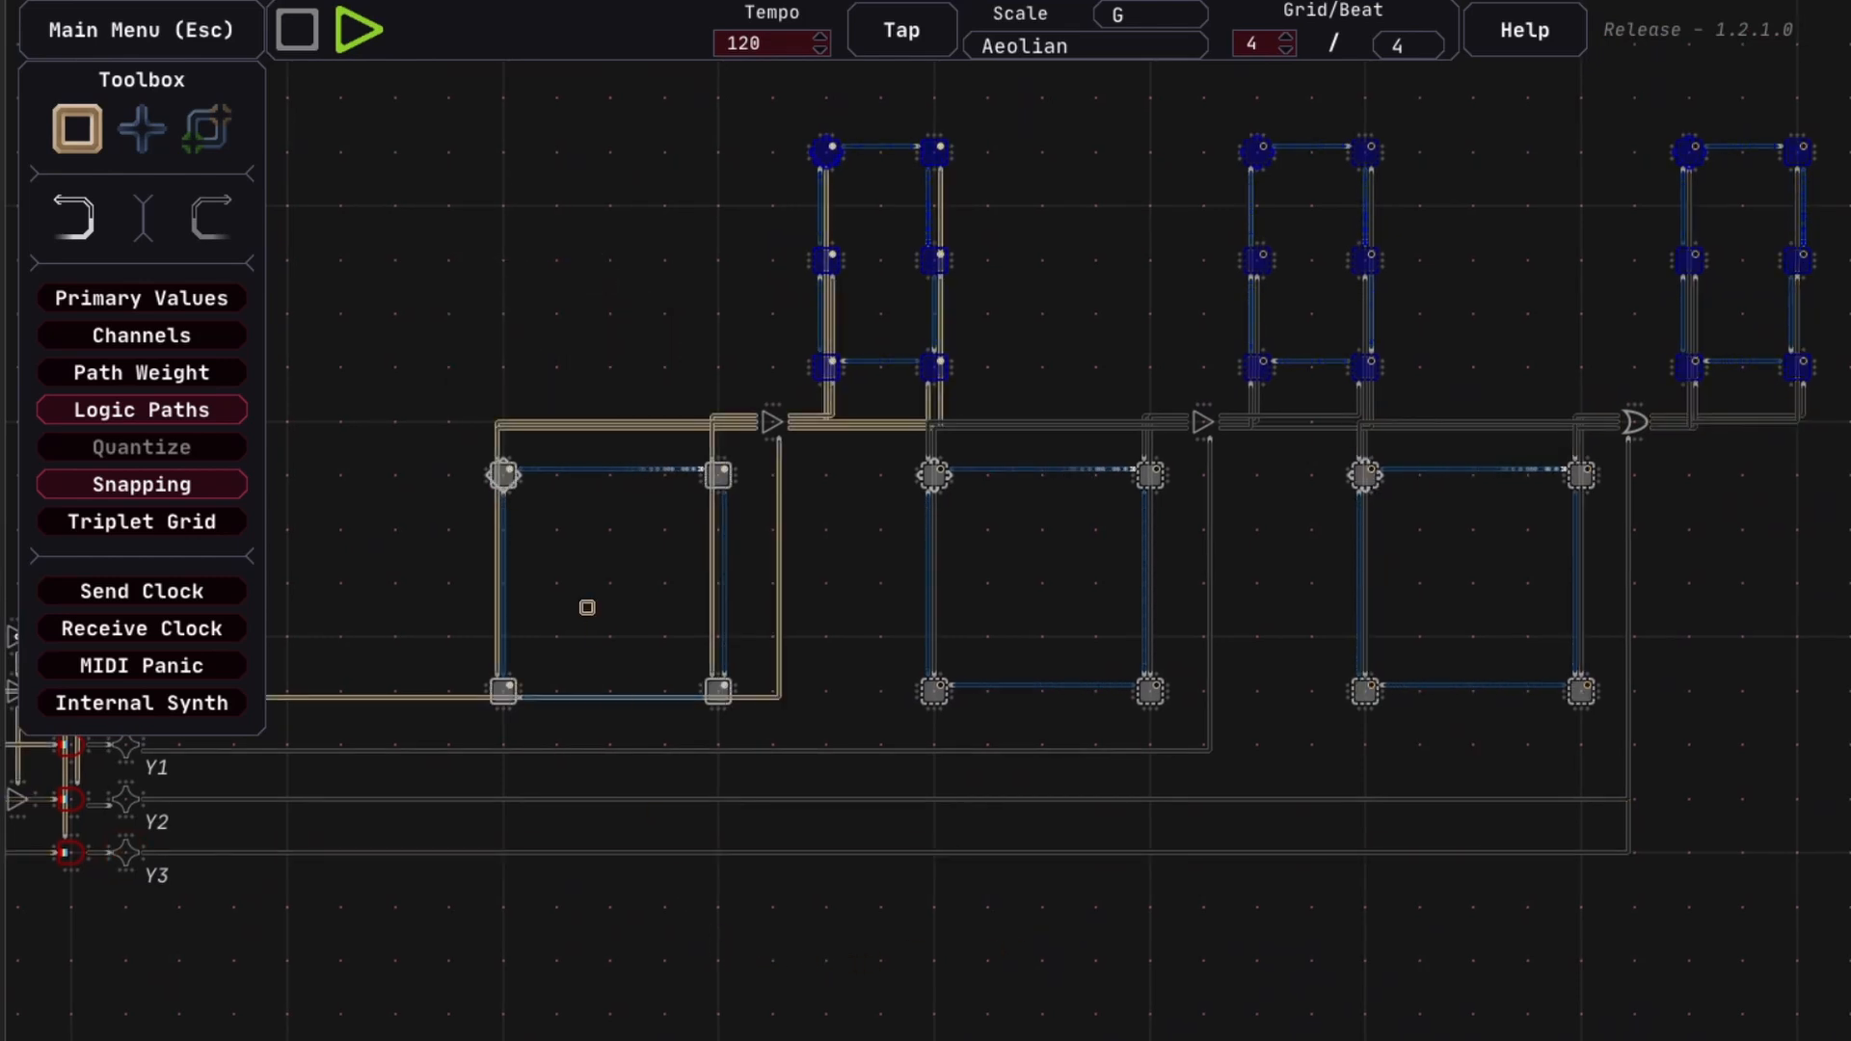
Examine the starting notes of the square loops while the sequencer switches between them
{"action": "left_click_drag", "start_coordinate": [431, 409], "coordinate": [578, 542]}
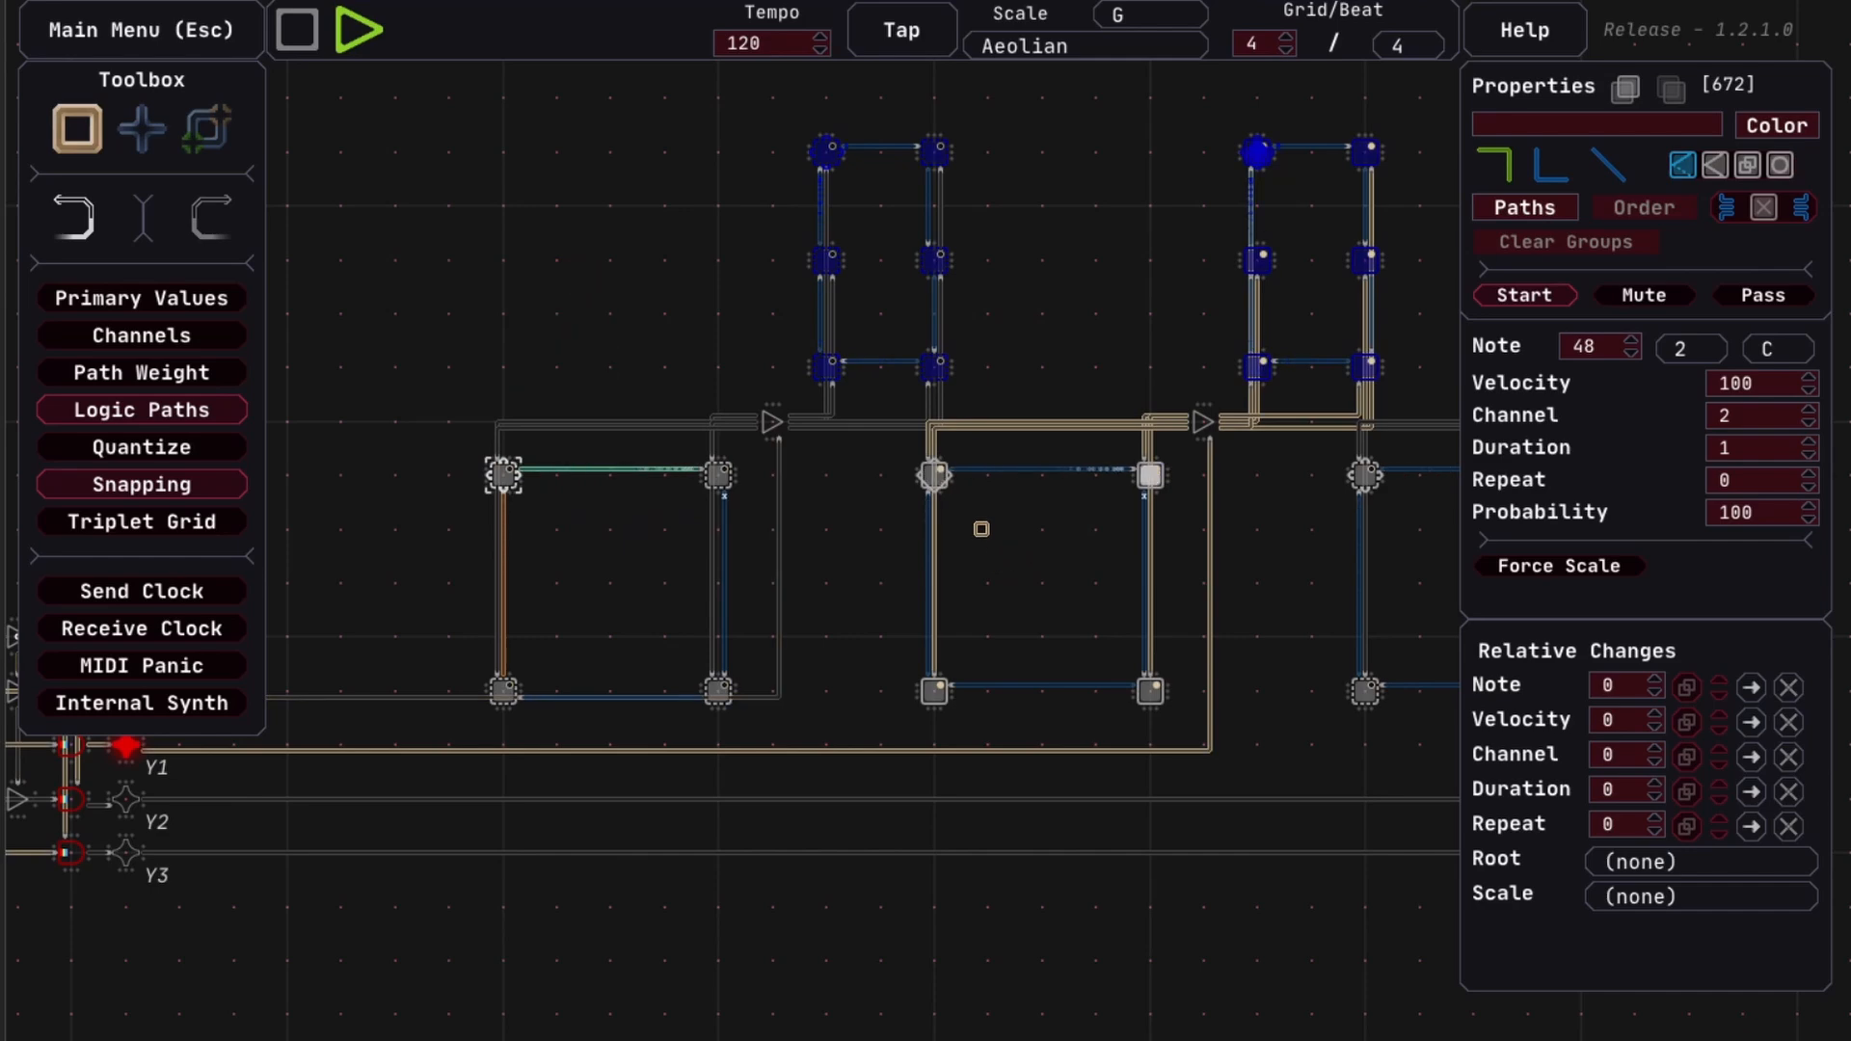
{"action": "left_click", "coordinate": [953, 500]}
{"action": "left_click", "coordinate": [994, 532]}
{"action": "left_click_drag", "start_coordinate": [1272, 530], "coordinate": [1079, 543]}
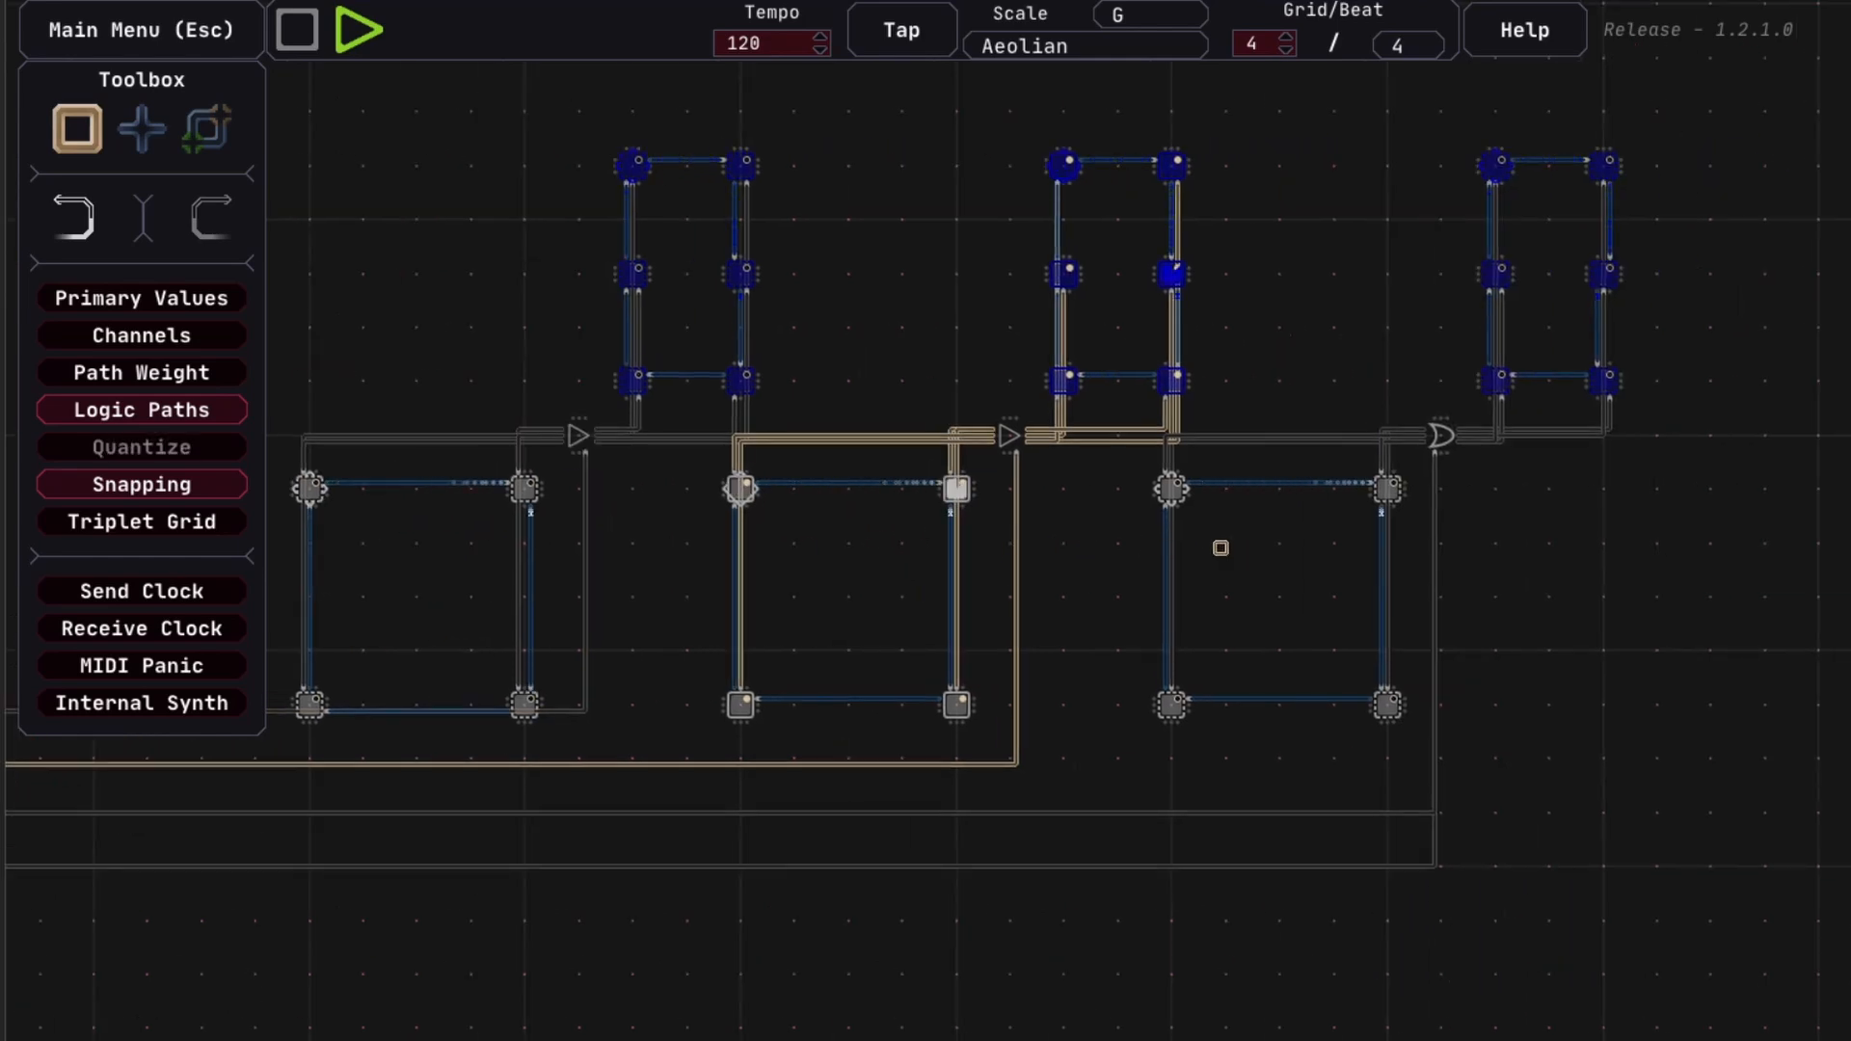
{"action": "left_click", "coordinate": [1170, 528]}
{"action": "left_click", "coordinate": [1124, 521]}
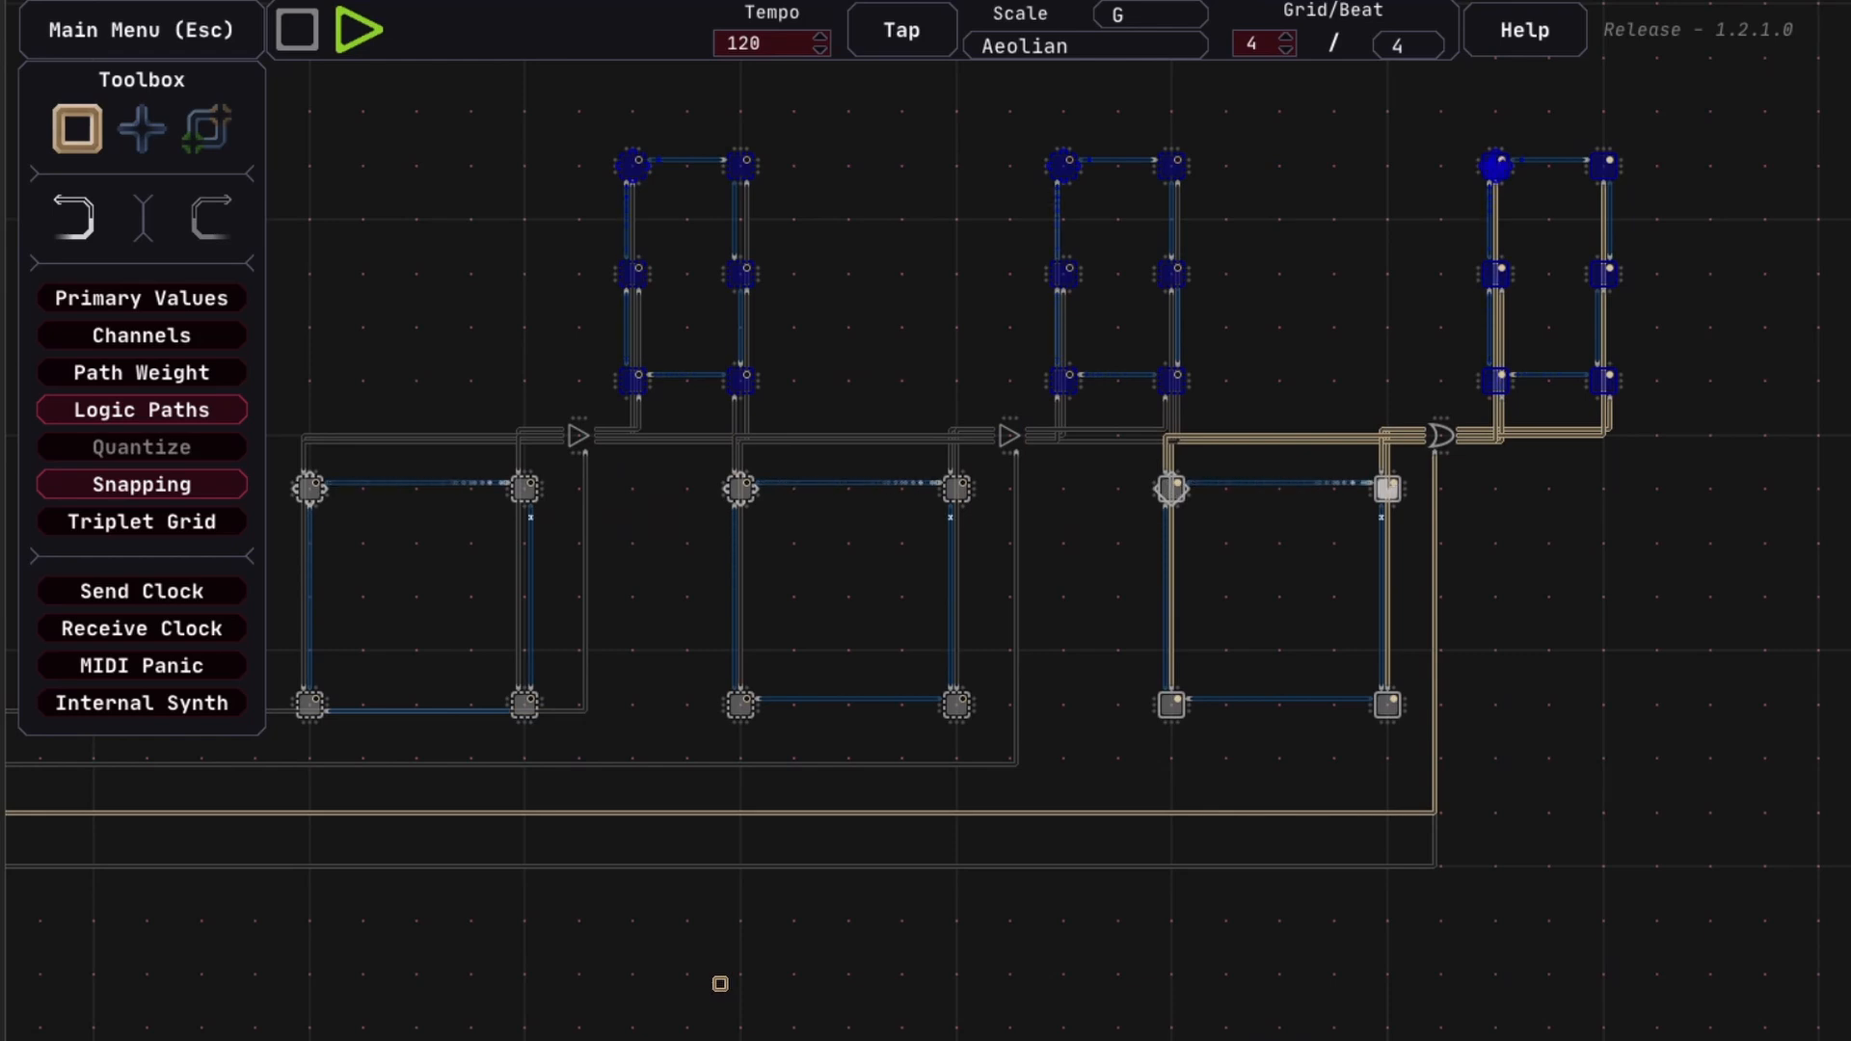
{"action": "left_click_drag", "start_coordinate": [720, 984], "coordinate": [813, 979]}
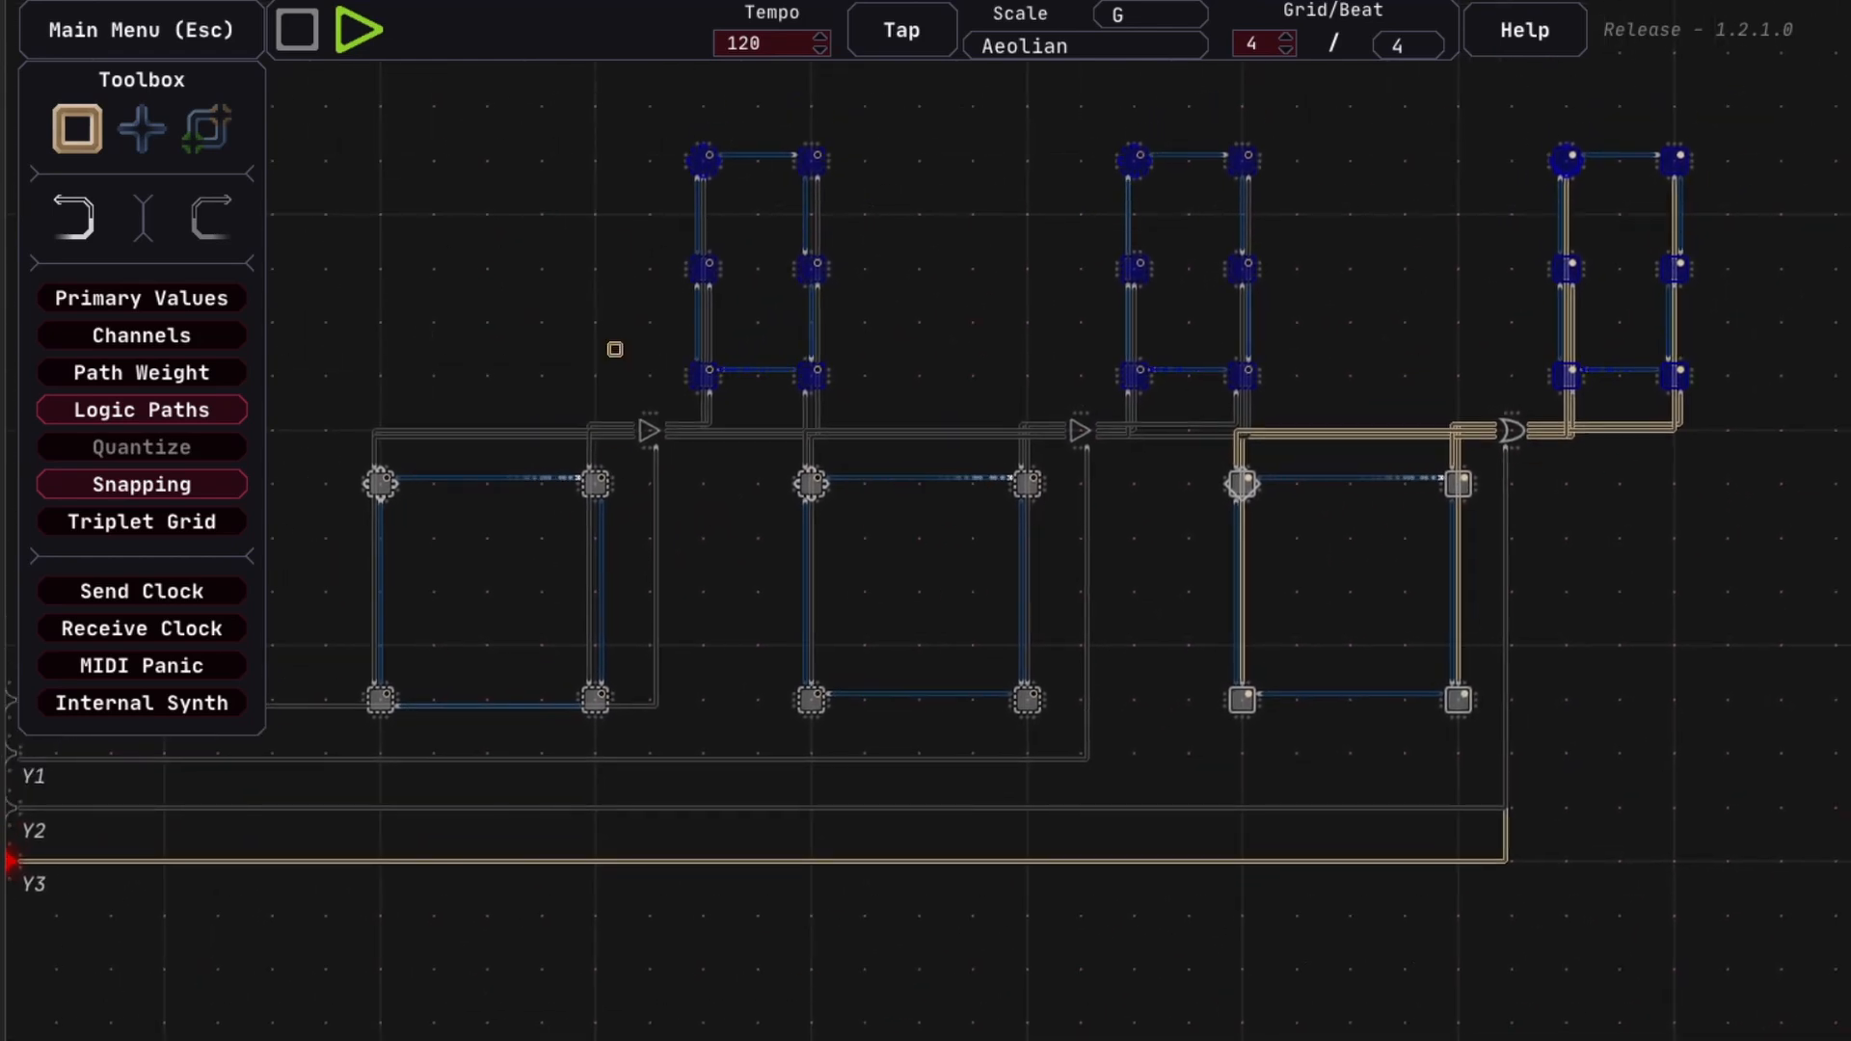
Examine the three six-note loops and the three square loops as separate groups during playback
{"action": "left_click_drag", "start_coordinate": [607, 86], "coordinate": [1802, 399]}
{"action": "left_click_drag", "start_coordinate": [1040, 274], "coordinate": [981, 321]}
{"action": "scroll", "coordinate": [981, 320], "scroll_direction": "down", "scroll_amount": 1}
{"action": "left_click_drag", "start_coordinate": [356, 492], "coordinate": [1411, 716]}
{"action": "left_click", "coordinate": [784, 959]}
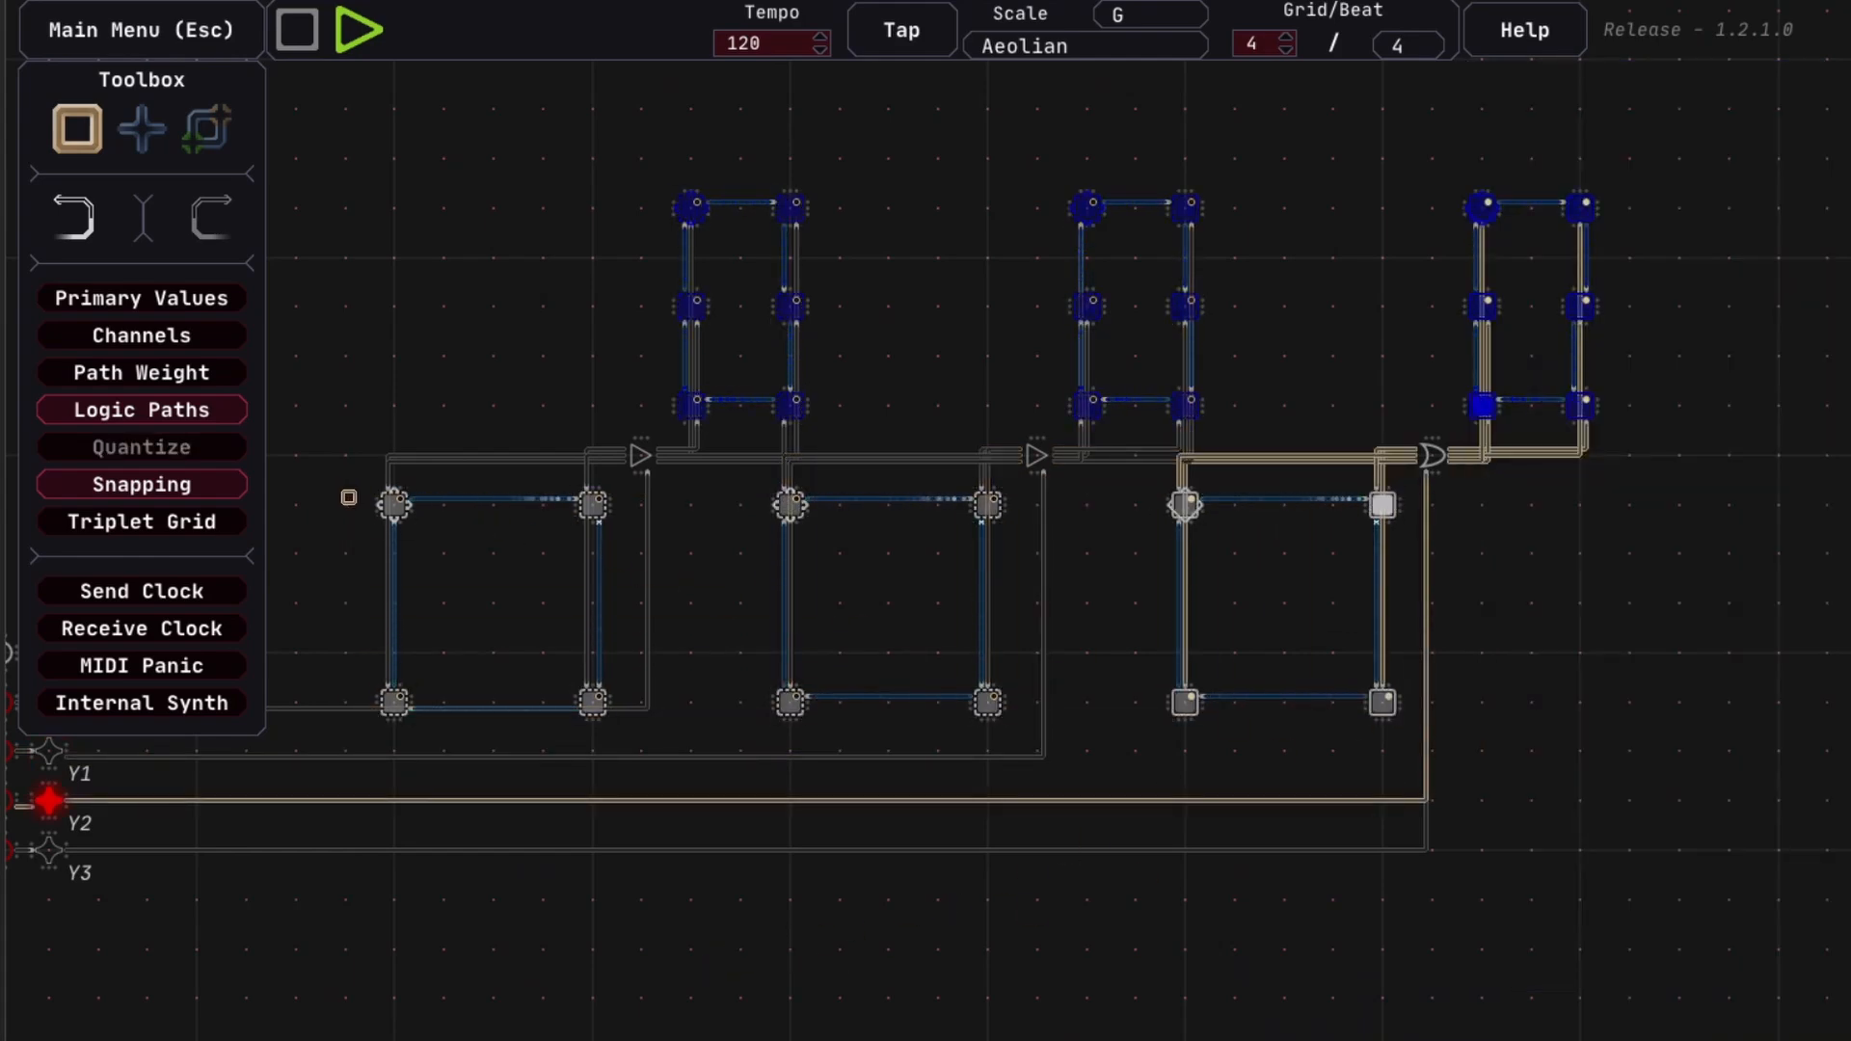
Compare the channel settings of all square loops with those of all six-note loops, then stop playback
{"action": "left_click_drag", "start_coordinate": [350, 497], "coordinate": [362, 496]}
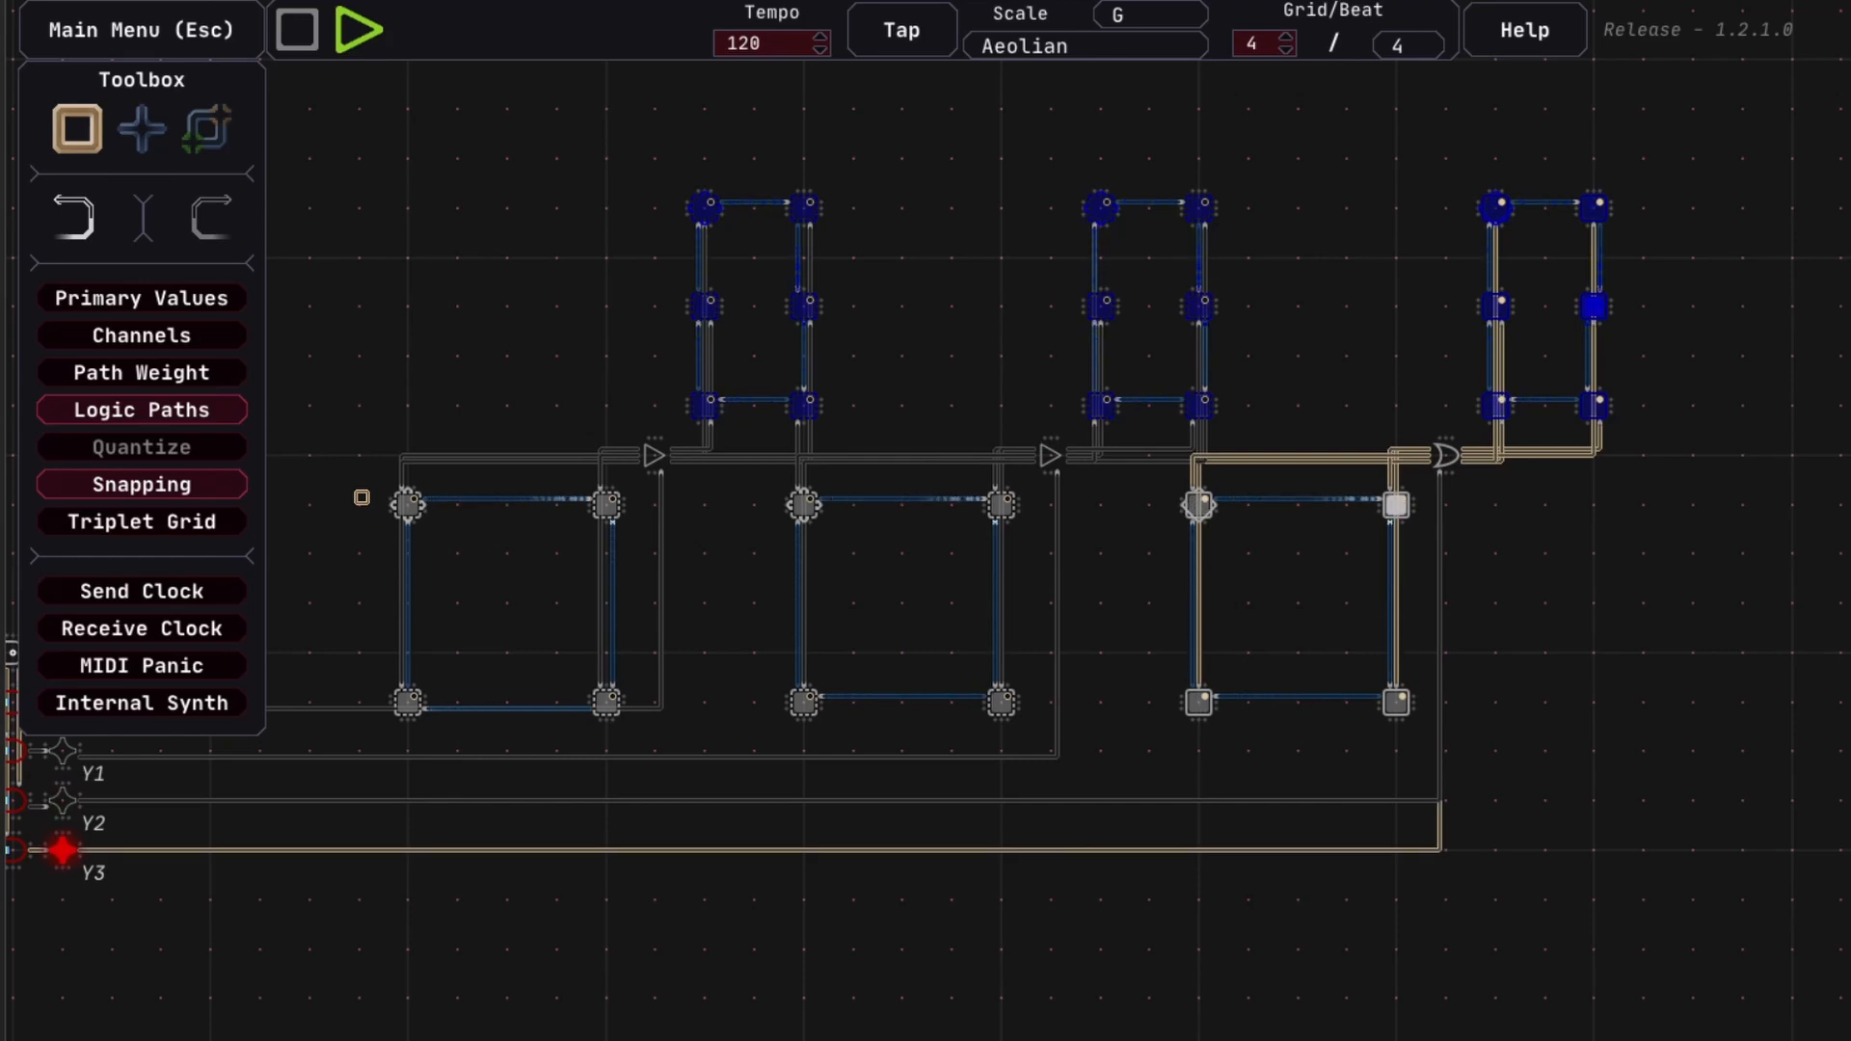
{"action": "left_click_drag", "start_coordinate": [362, 497], "coordinate": [1419, 726]}
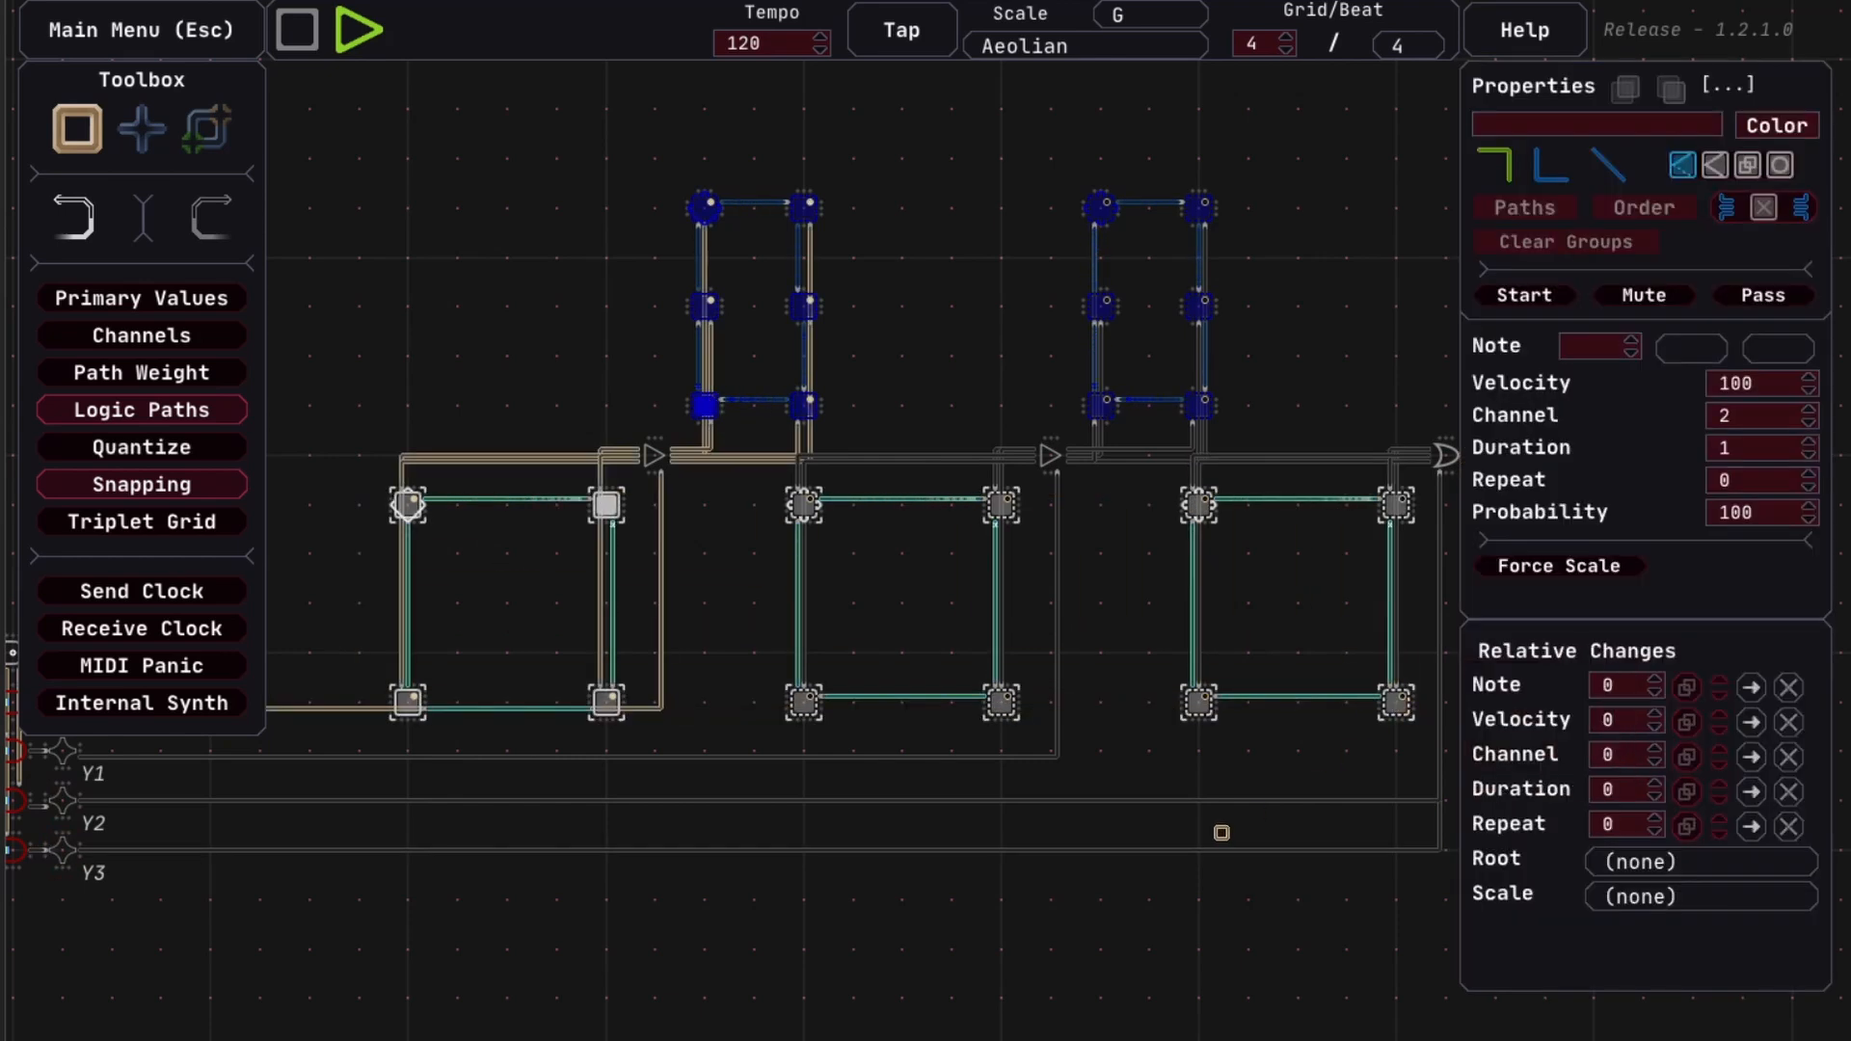
{"action": "left_click", "coordinate": [963, 959]}
{"action": "left_click_drag", "start_coordinate": [549, 148], "coordinate": [1660, 424]}
{"action": "left_click_drag", "start_coordinate": [869, 364], "coordinate": [769, 504]}
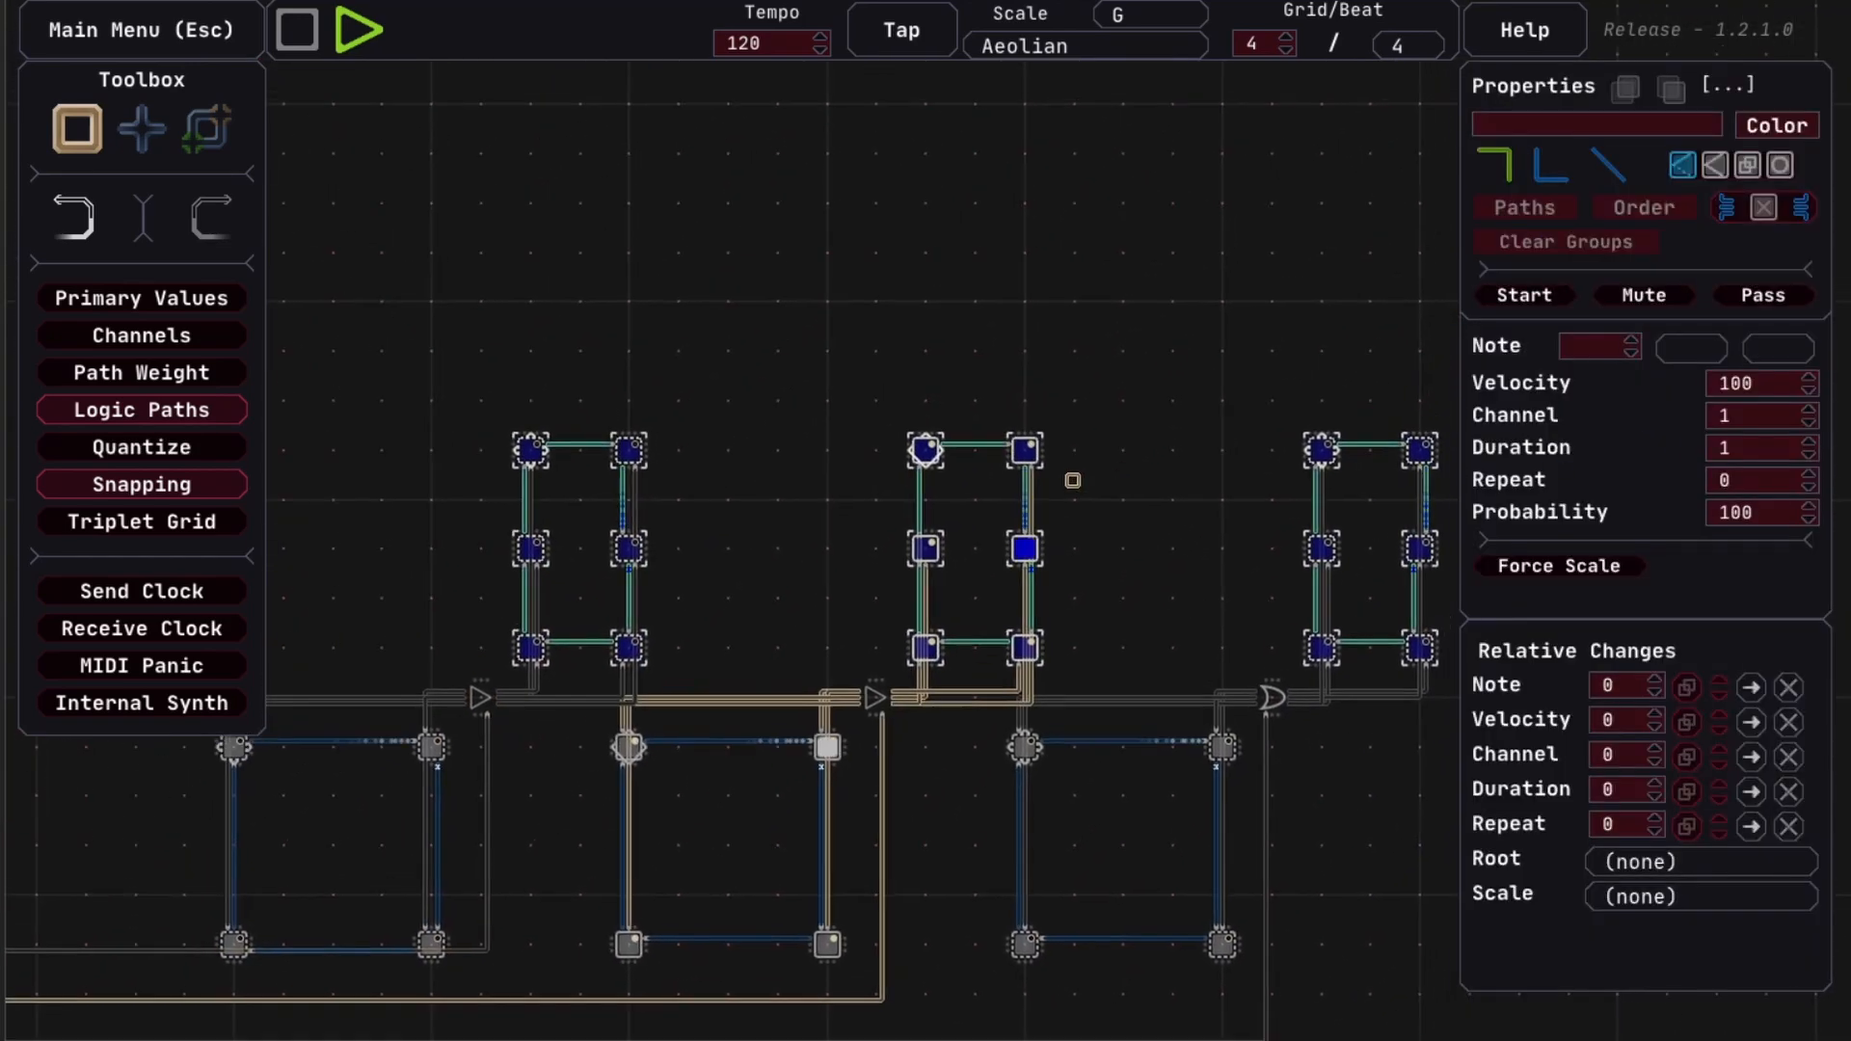
{"action": "left_click_drag", "start_coordinate": [1156, 598], "coordinate": [1102, 445]}
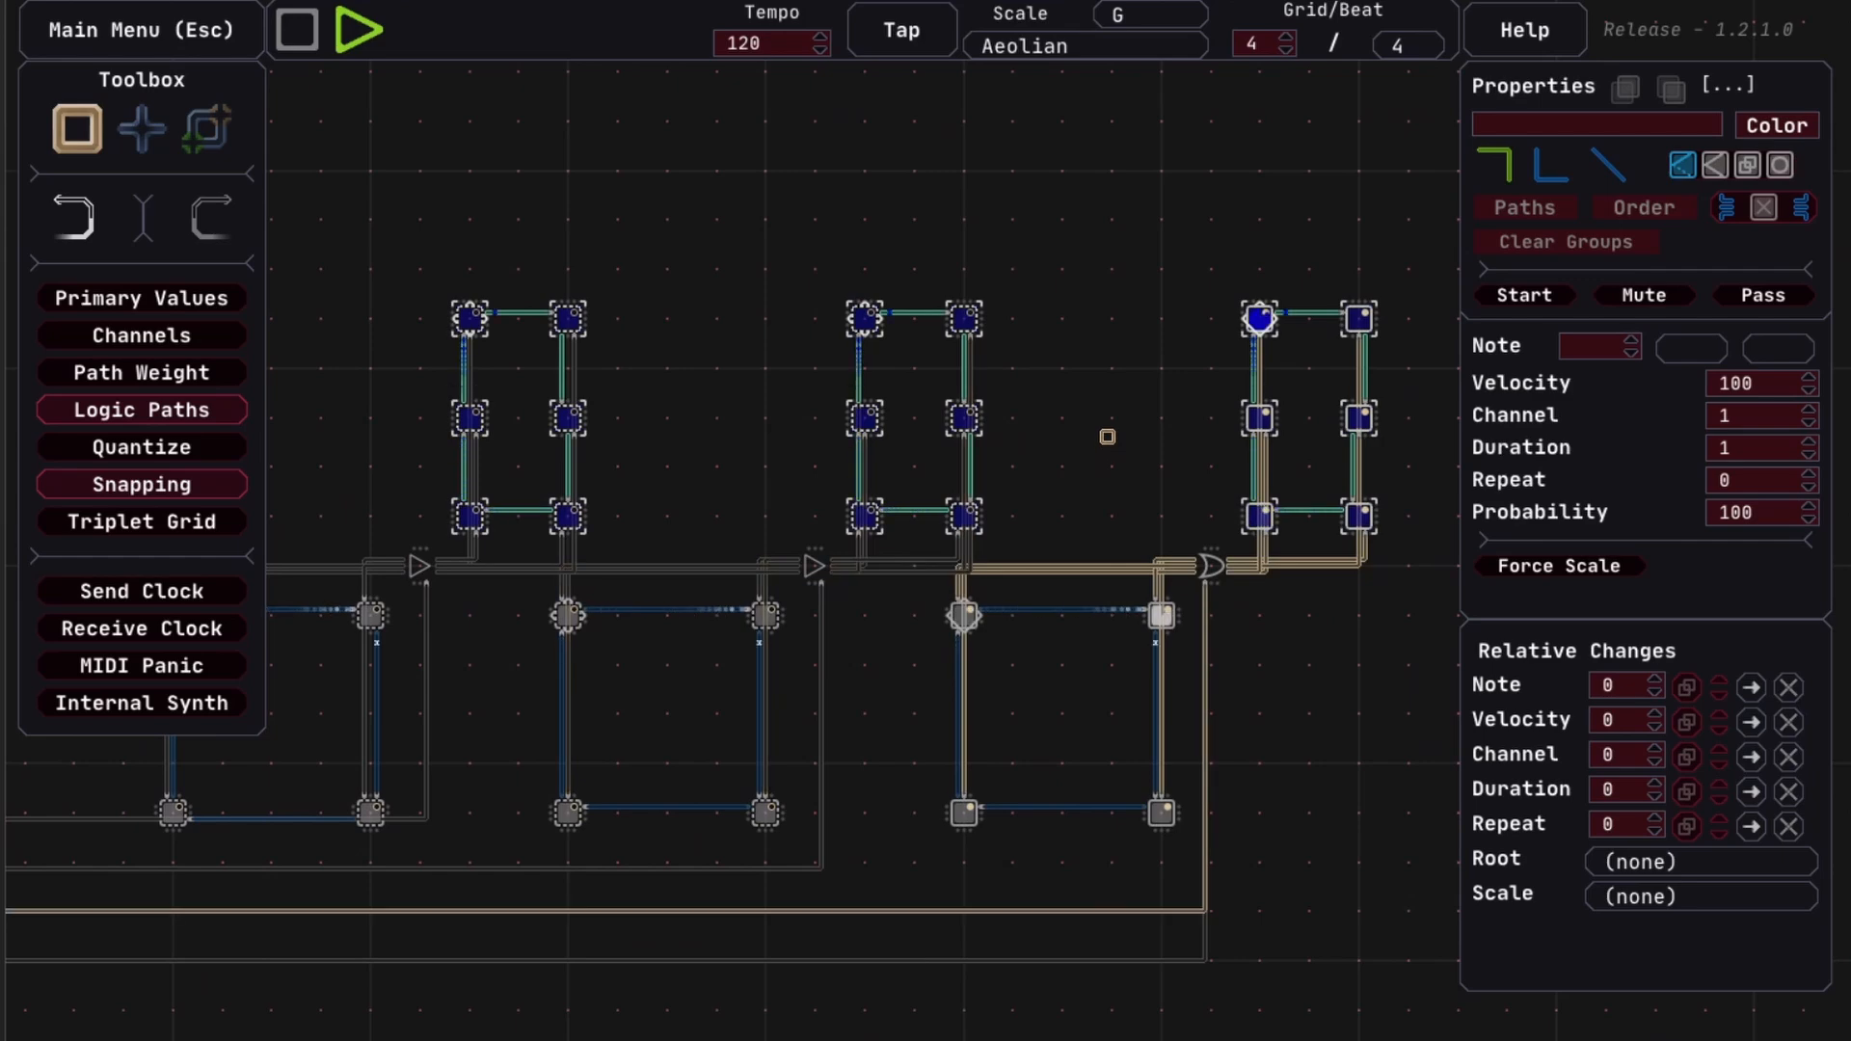
{"action": "right_click", "coordinate": [1081, 457]}
{"action": "left_click", "coordinate": [774, 415]}
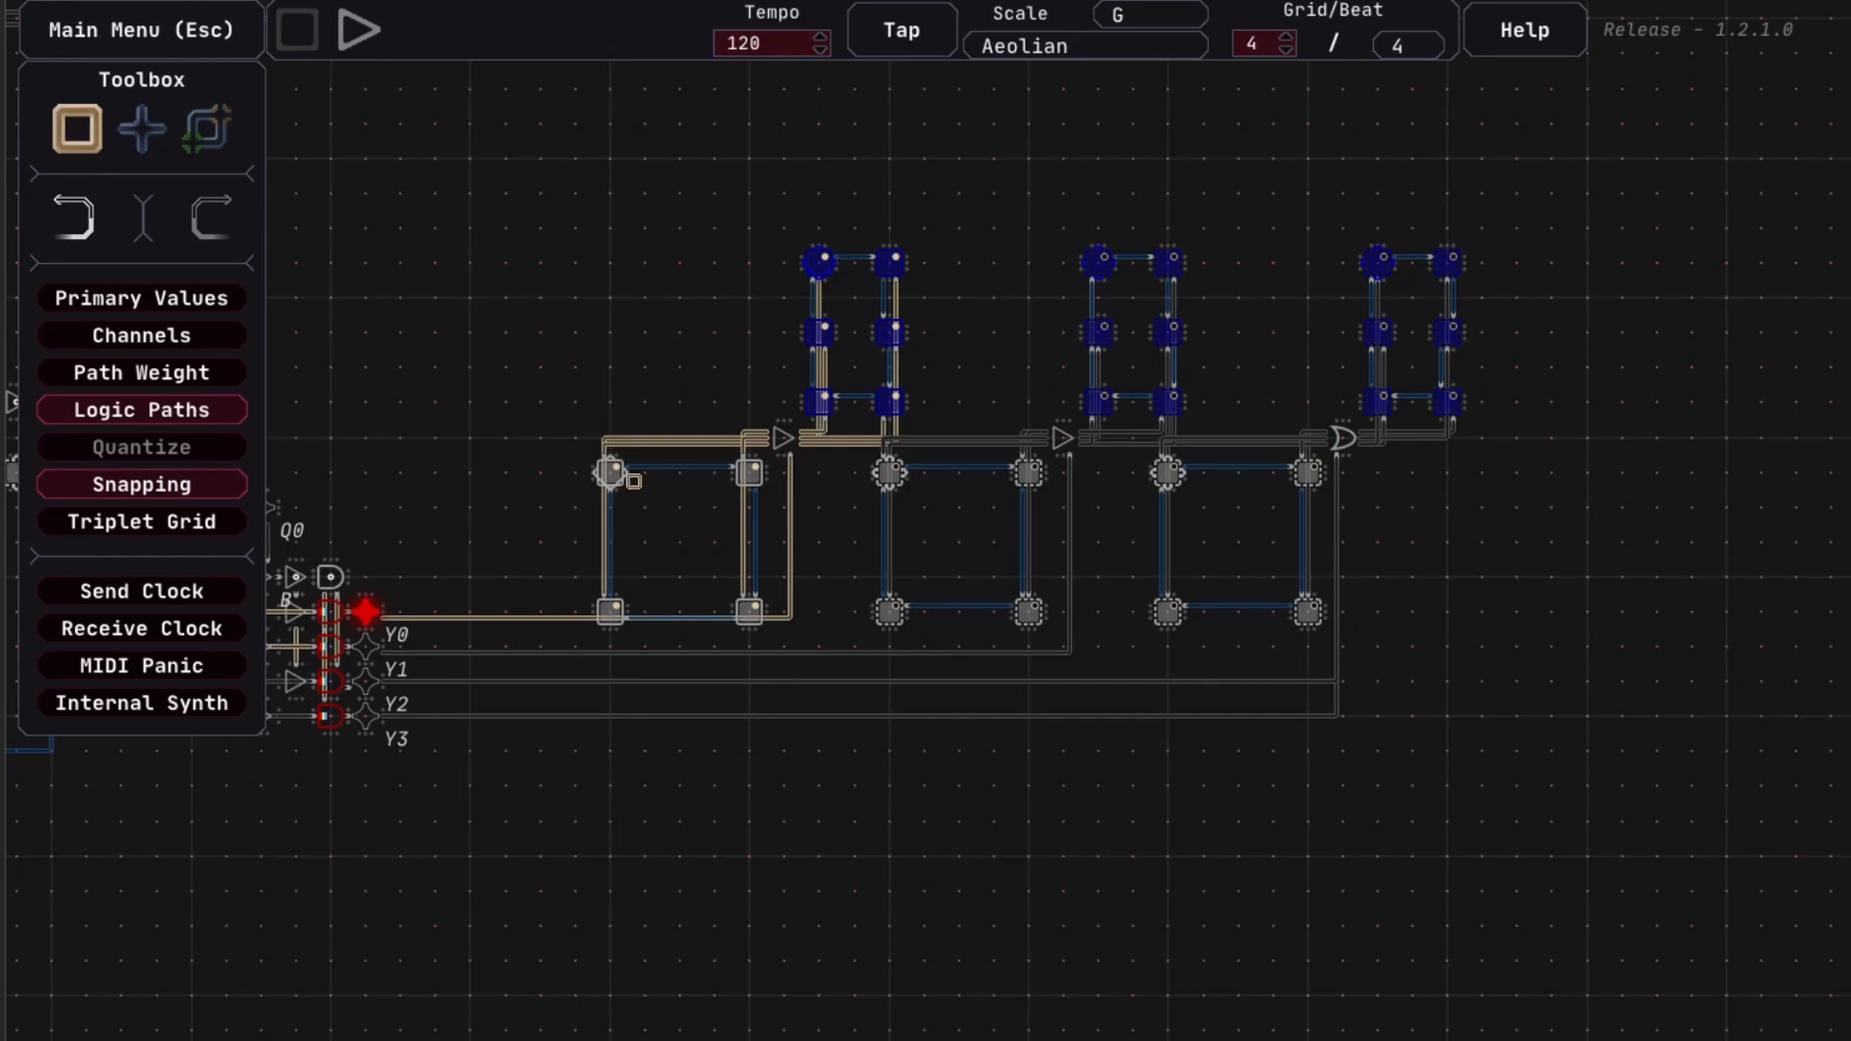
Shift the first square loop's starting note halfway down its side and flip the corner direction of its outgoing path
{"action": "mouse_move", "coordinate": [619, 471]}
{"action": "left_click", "coordinate": [611, 473]}
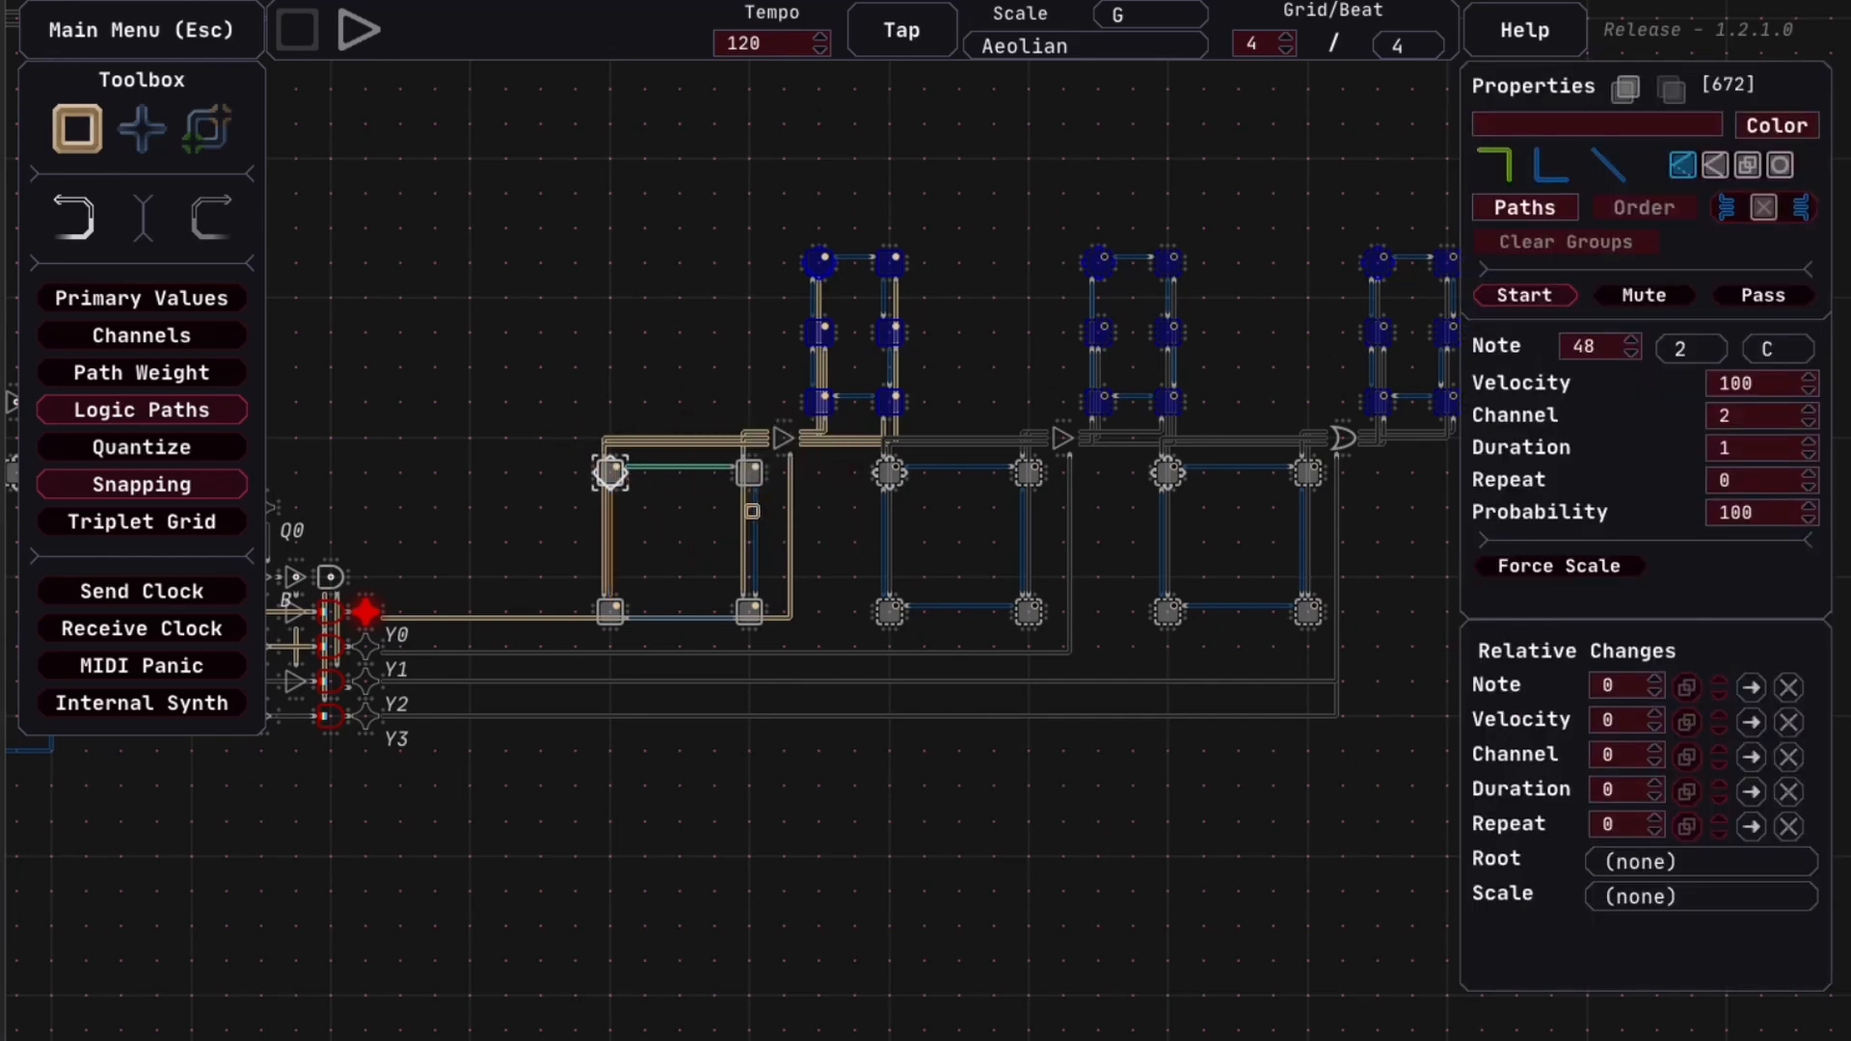
{"action": "left_click_drag", "start_coordinate": [611, 473], "coordinate": [610, 542]}
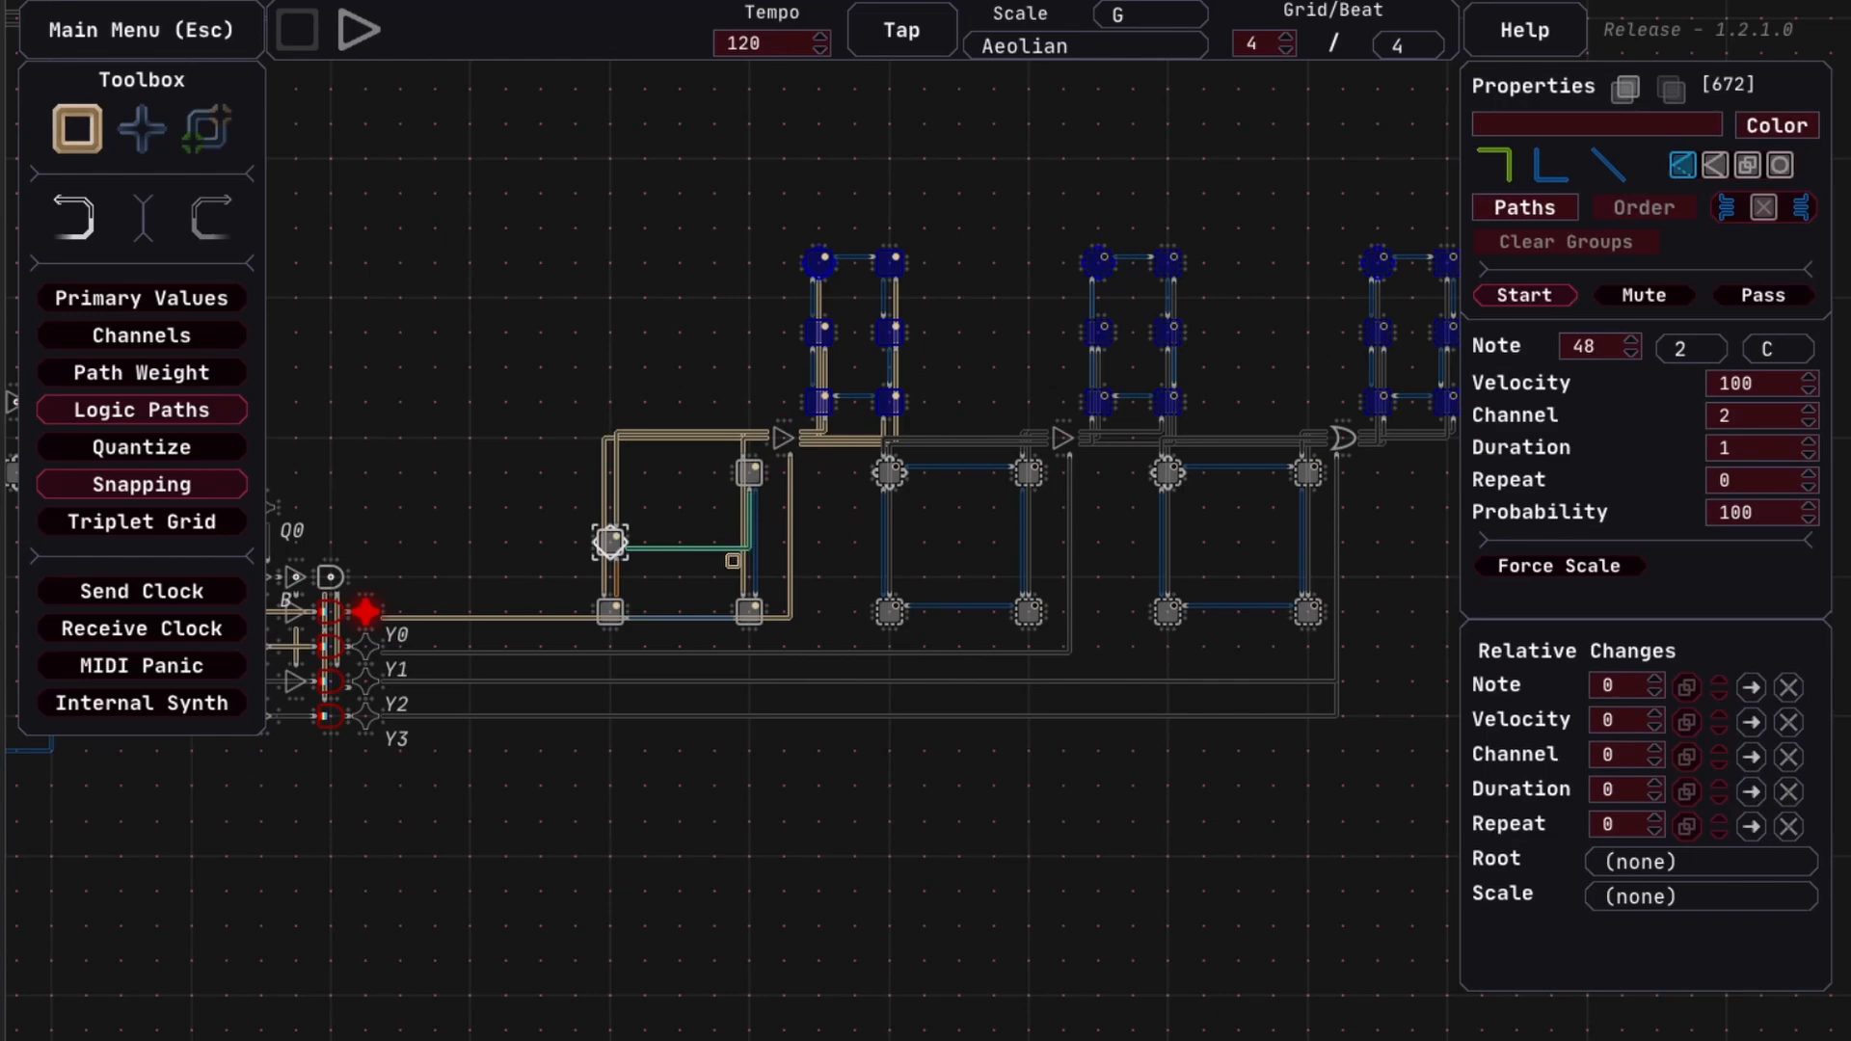
{"action": "left_click", "coordinate": [706, 547]}
{"action": "left_click", "coordinate": [1546, 165]}
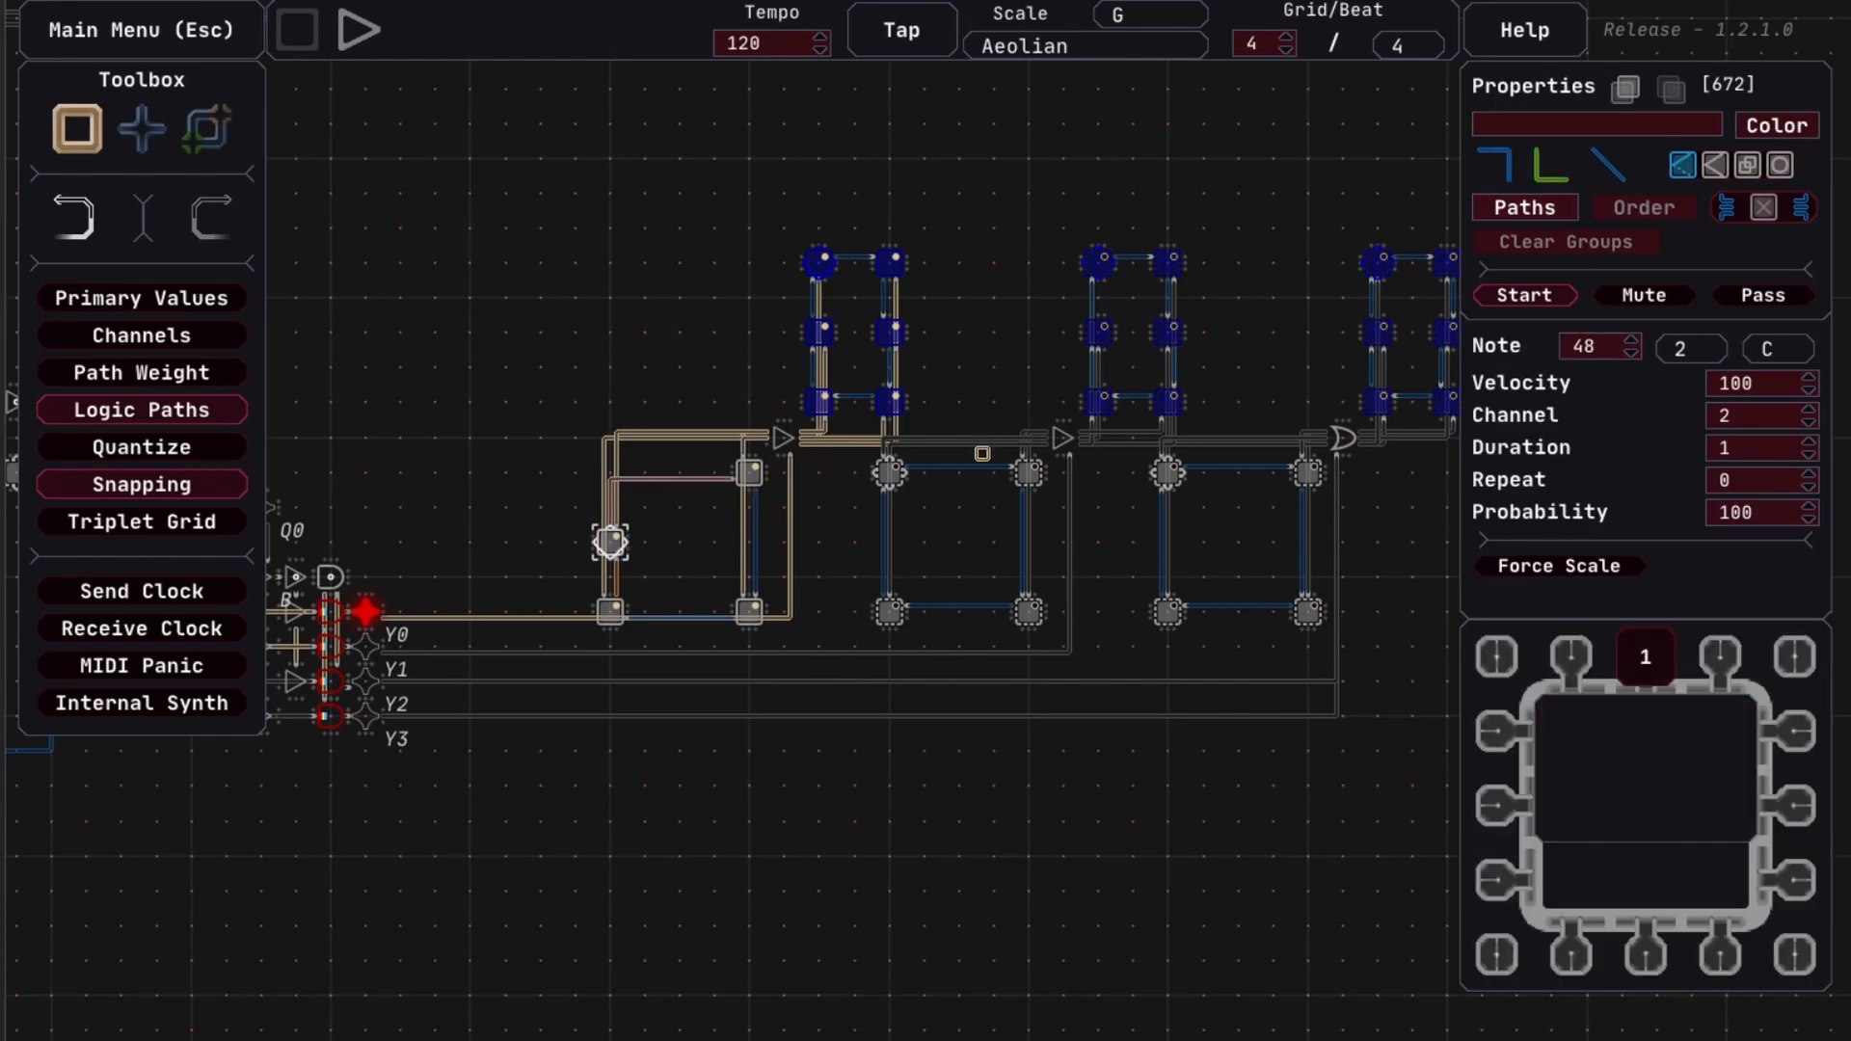
{"action": "left_click", "coordinate": [723, 498]}
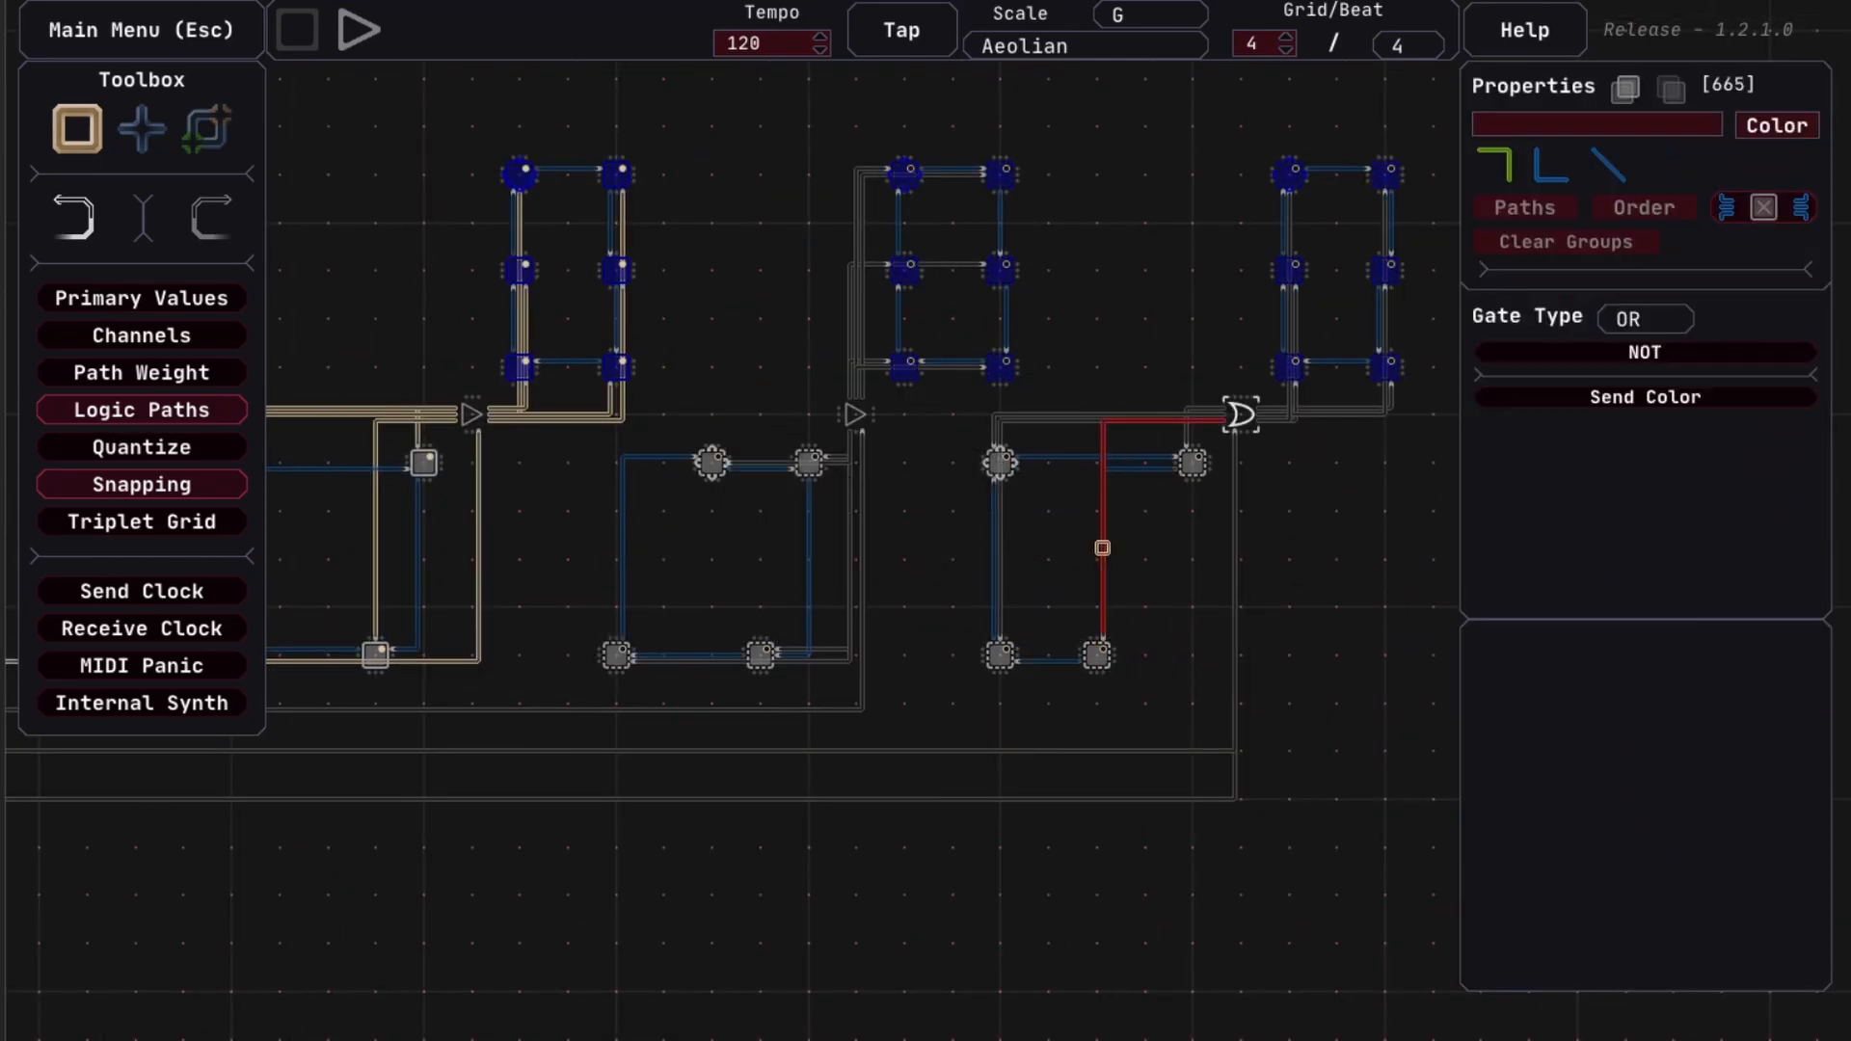
{"action": "left_click", "coordinate": [1210, 471]}
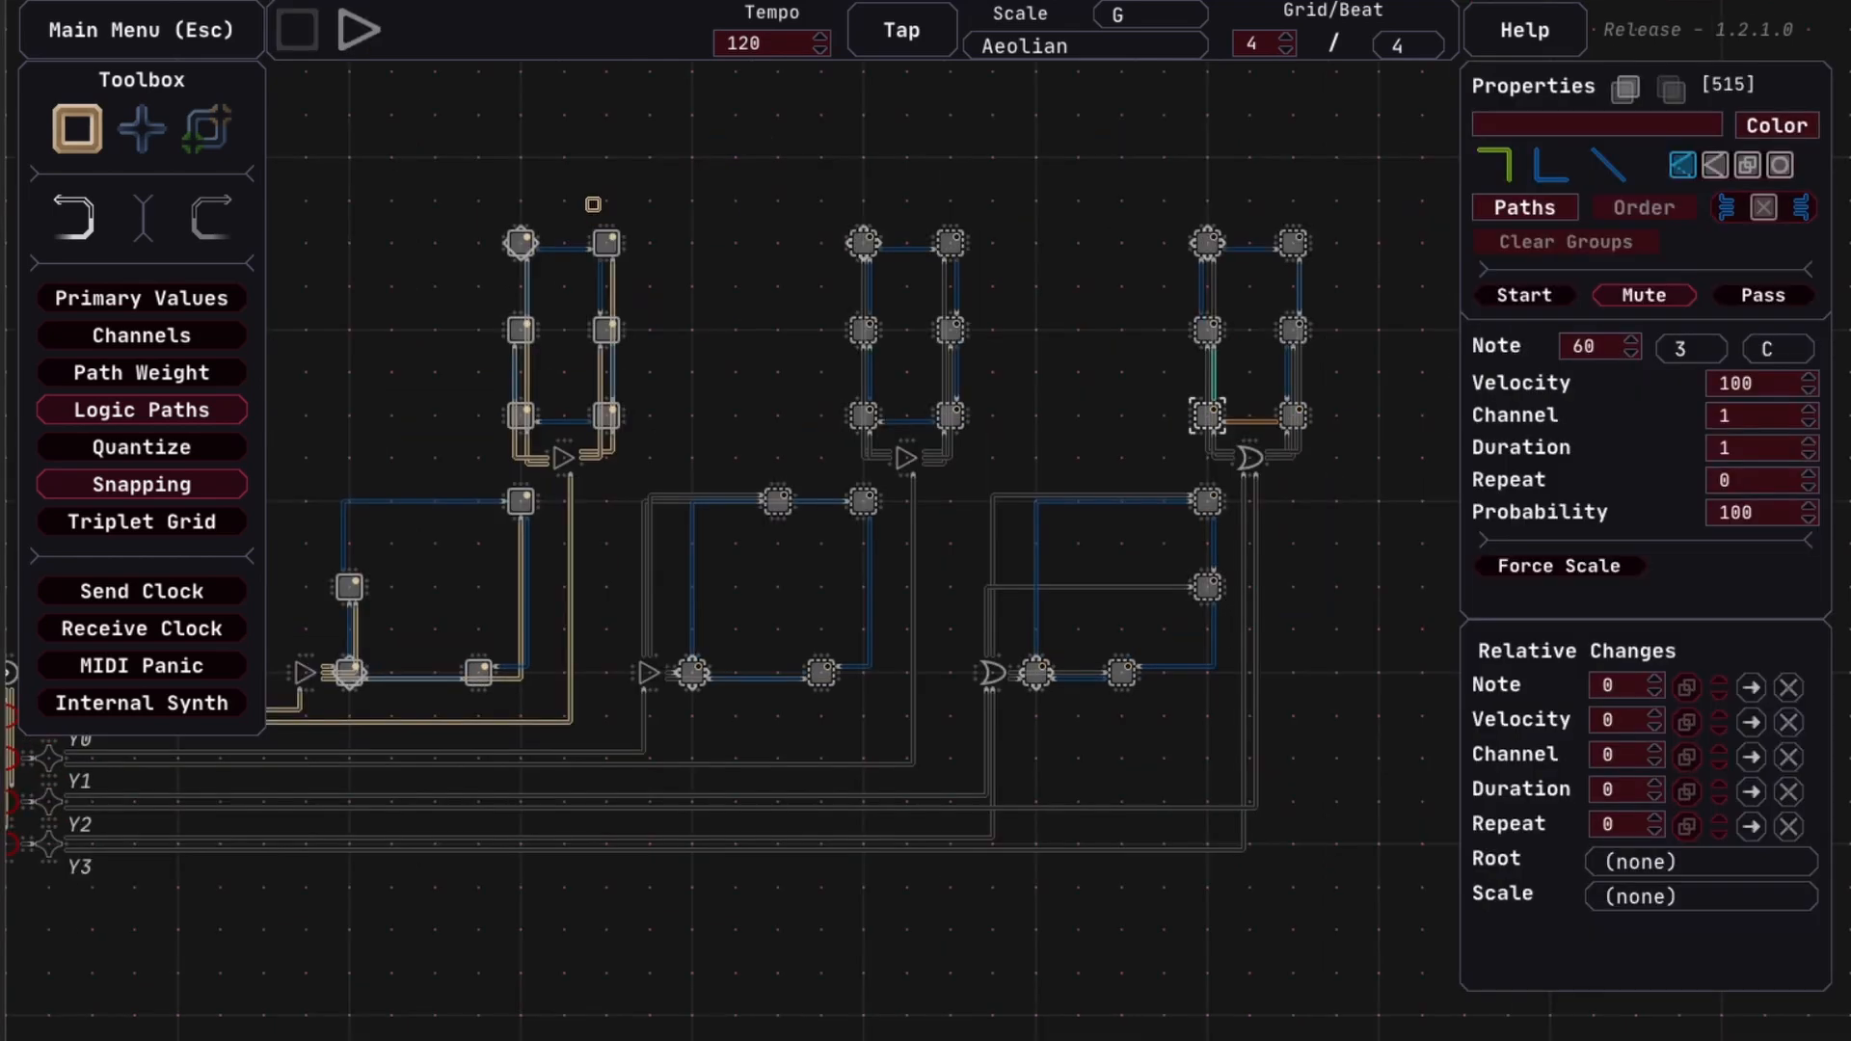
Select every note except the starting notes in the three six-note loops and set their probability to 70
{"action": "left_click_drag", "start_coordinate": [426, 311], "coordinate": [528, 409]}
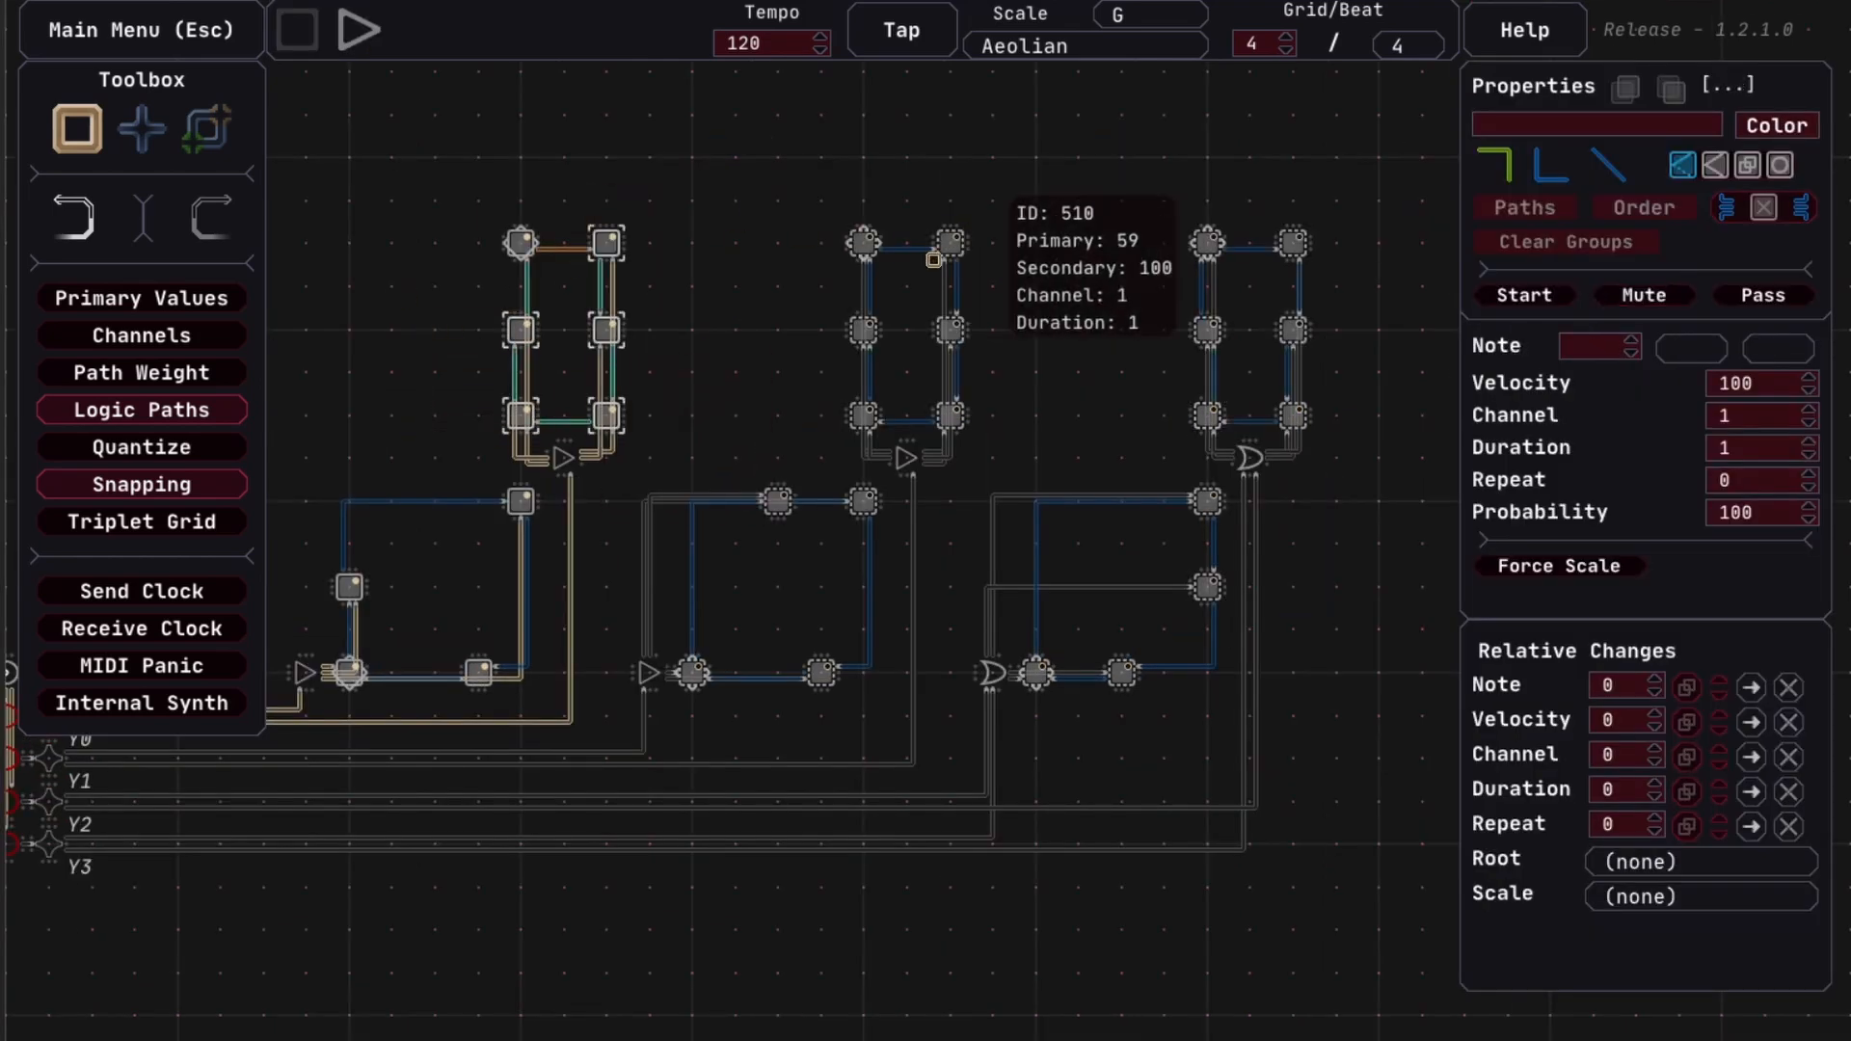
{"action": "left_click_drag", "start_coordinate": [913, 202], "coordinate": [945, 408]}
{"action": "left_click_drag", "start_coordinate": [842, 356], "coordinate": [891, 420]}
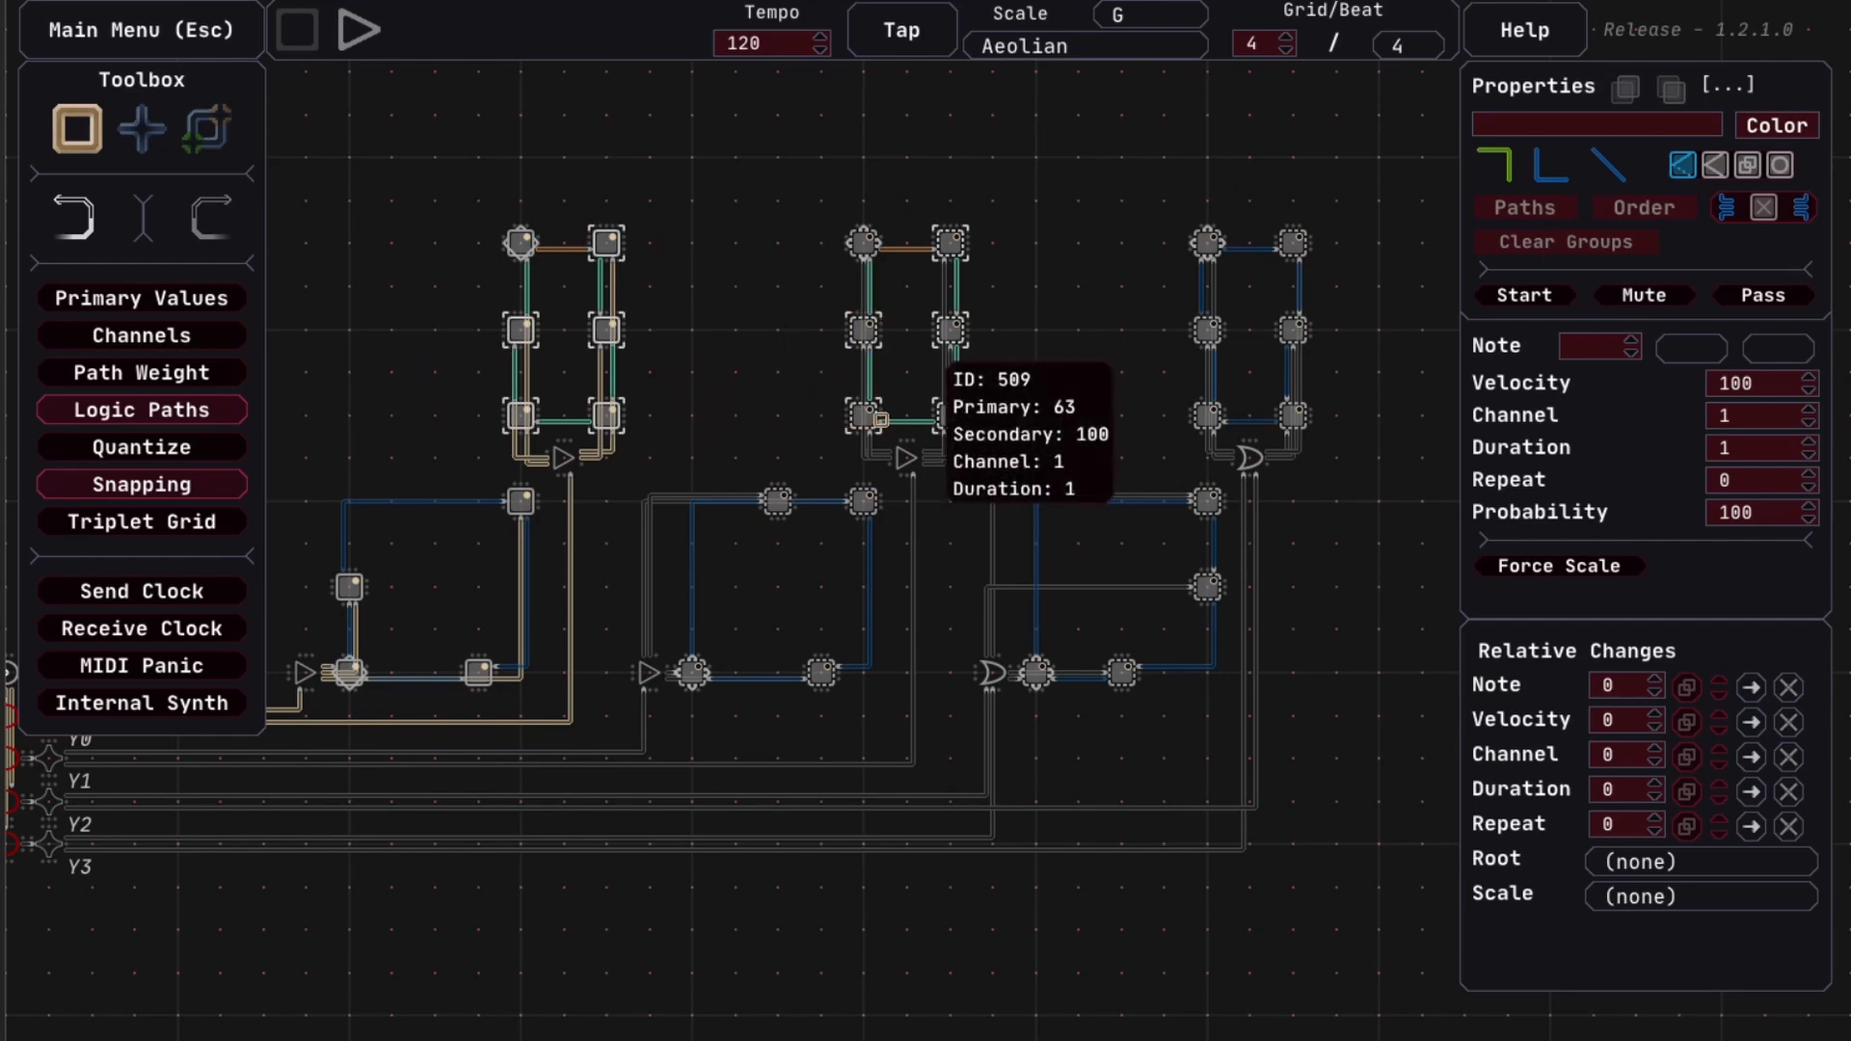
{"action": "left_click_drag", "start_coordinate": [1165, 289], "coordinate": [1319, 418]}
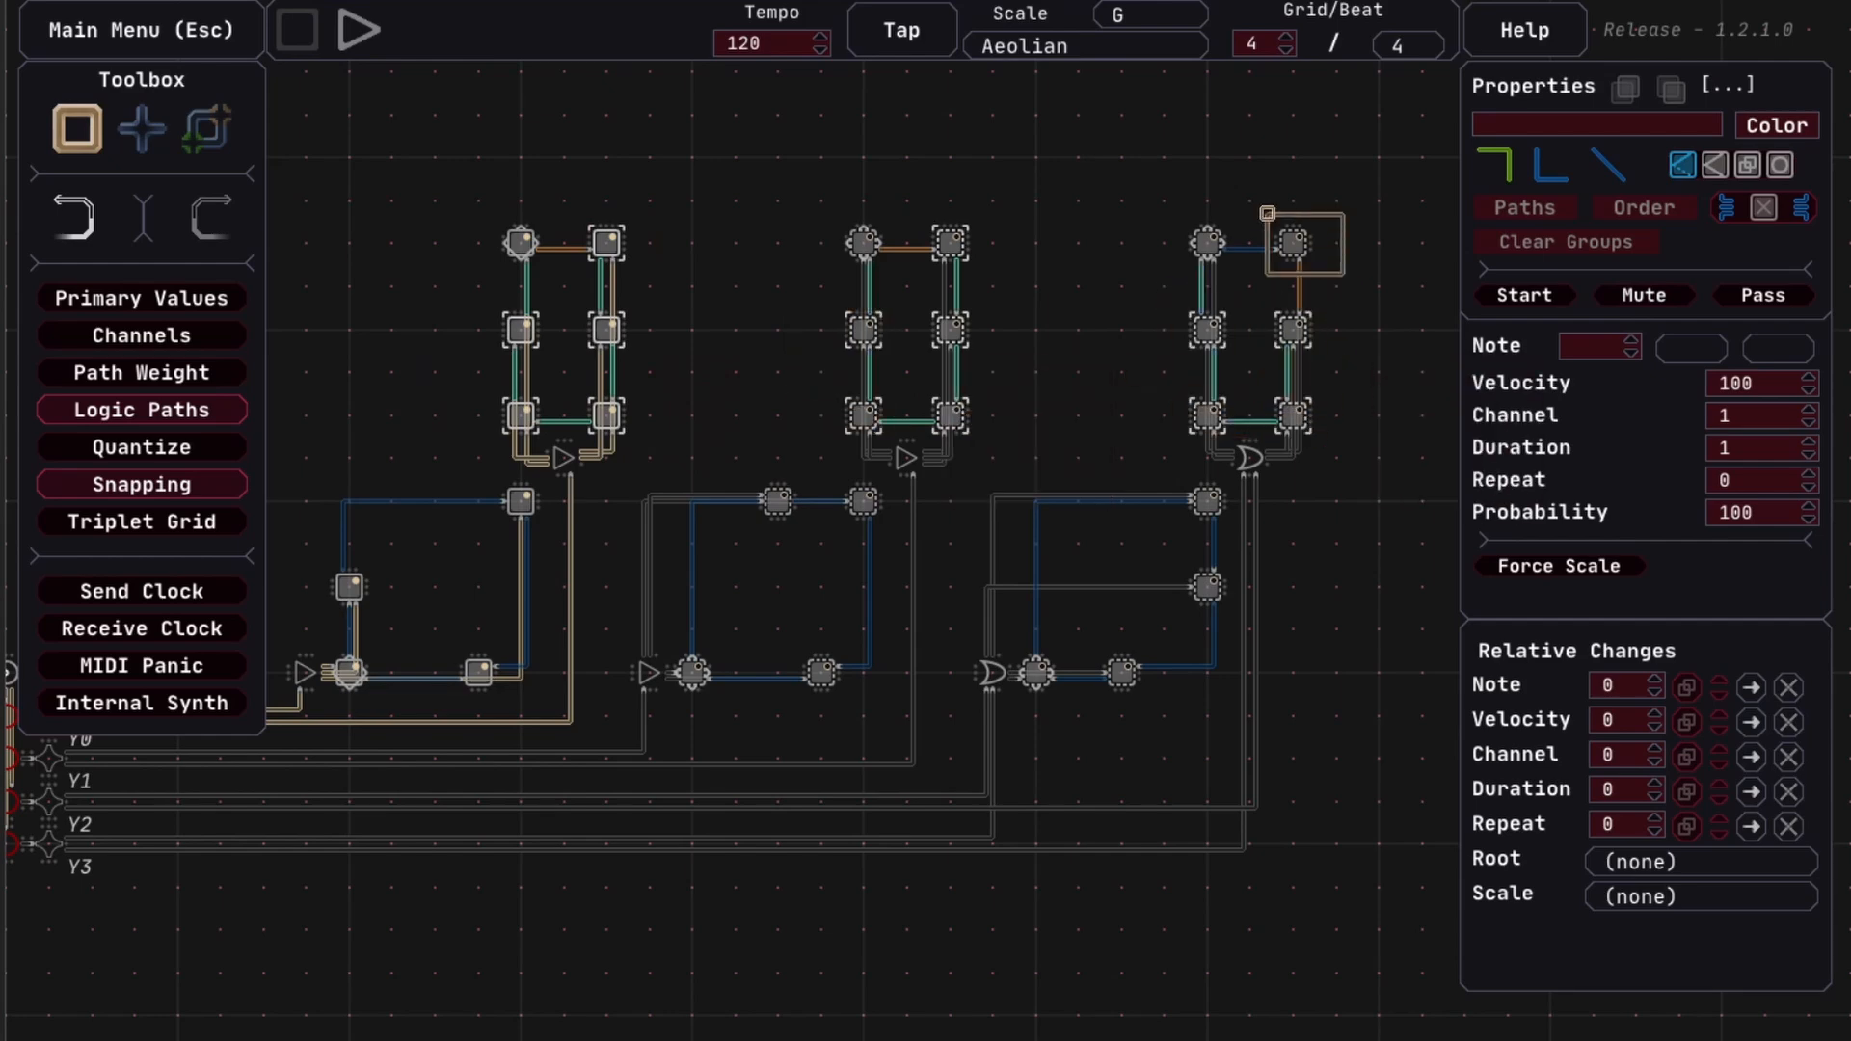
{"action": "left_click_drag", "start_coordinate": [1268, 213], "coordinate": [1268, 214]}
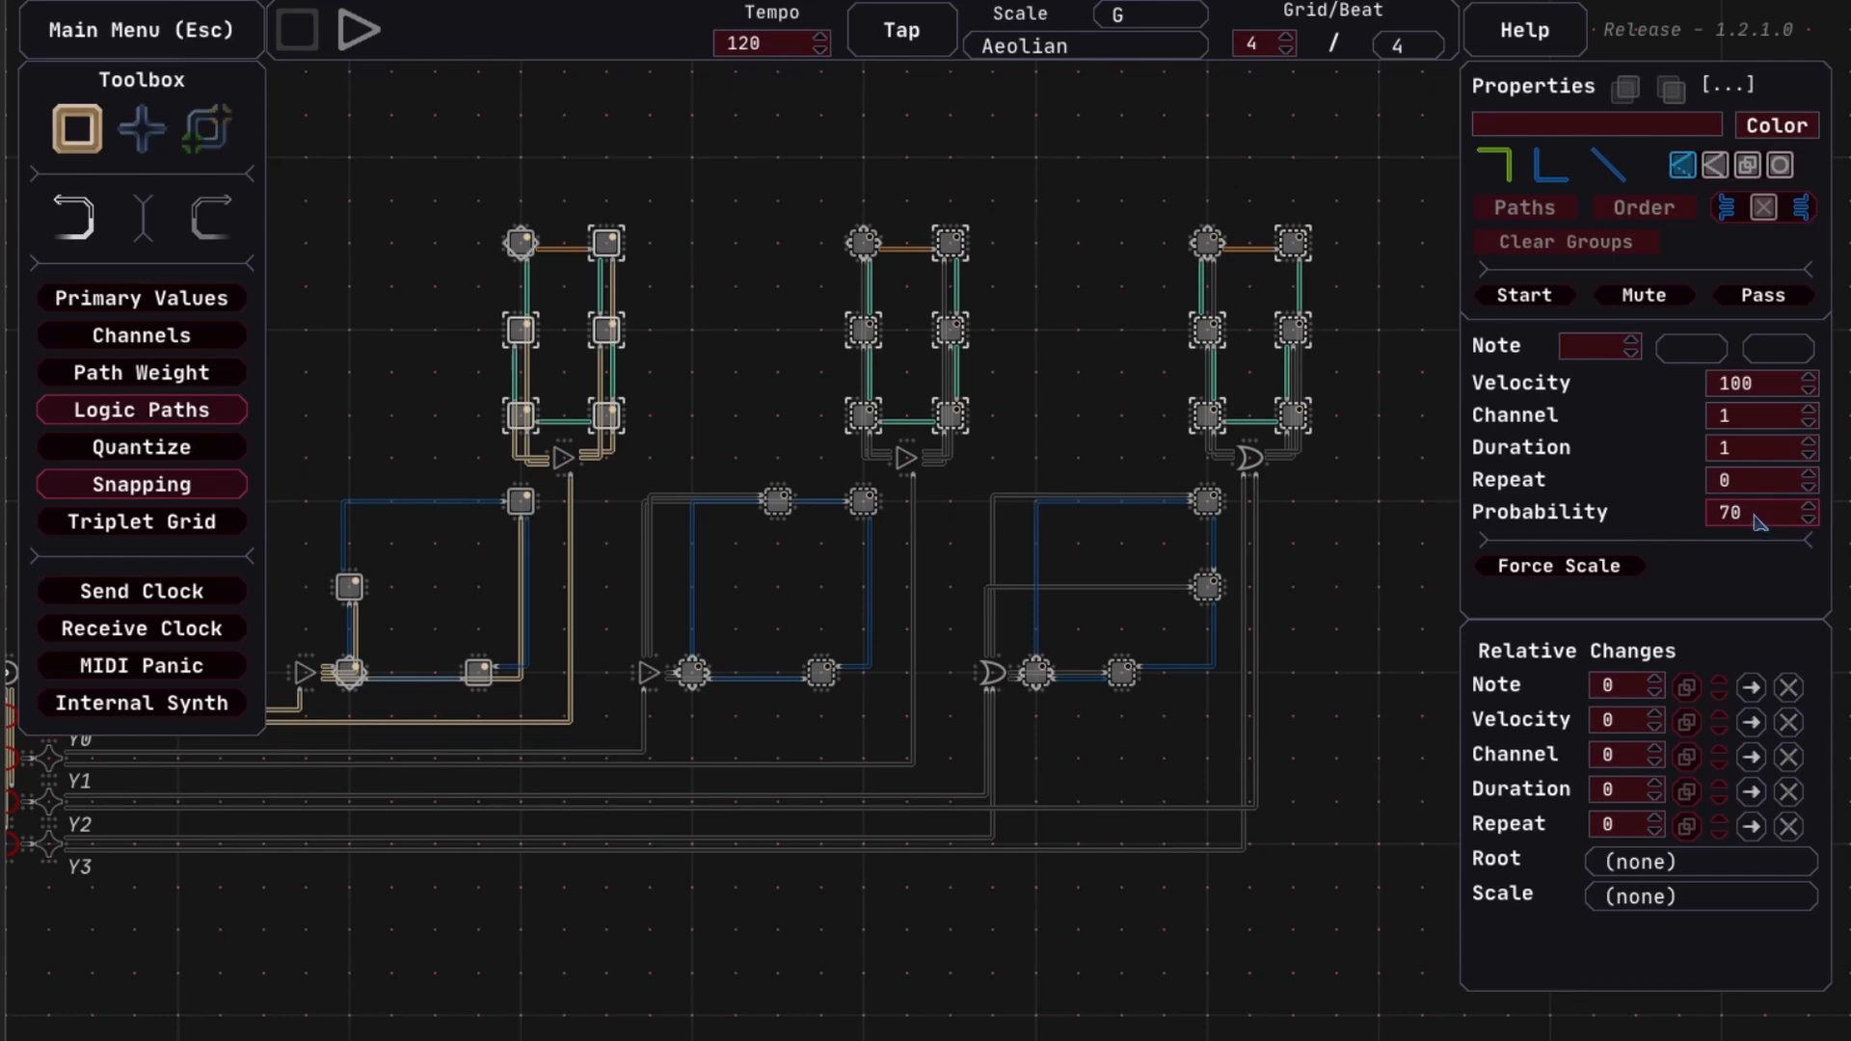
Play the patch and fine-tune the selected six-note-loop notes' probability by ear, trying 50, 65 and 70
{"action": "left_click", "coordinate": [353, 27]}
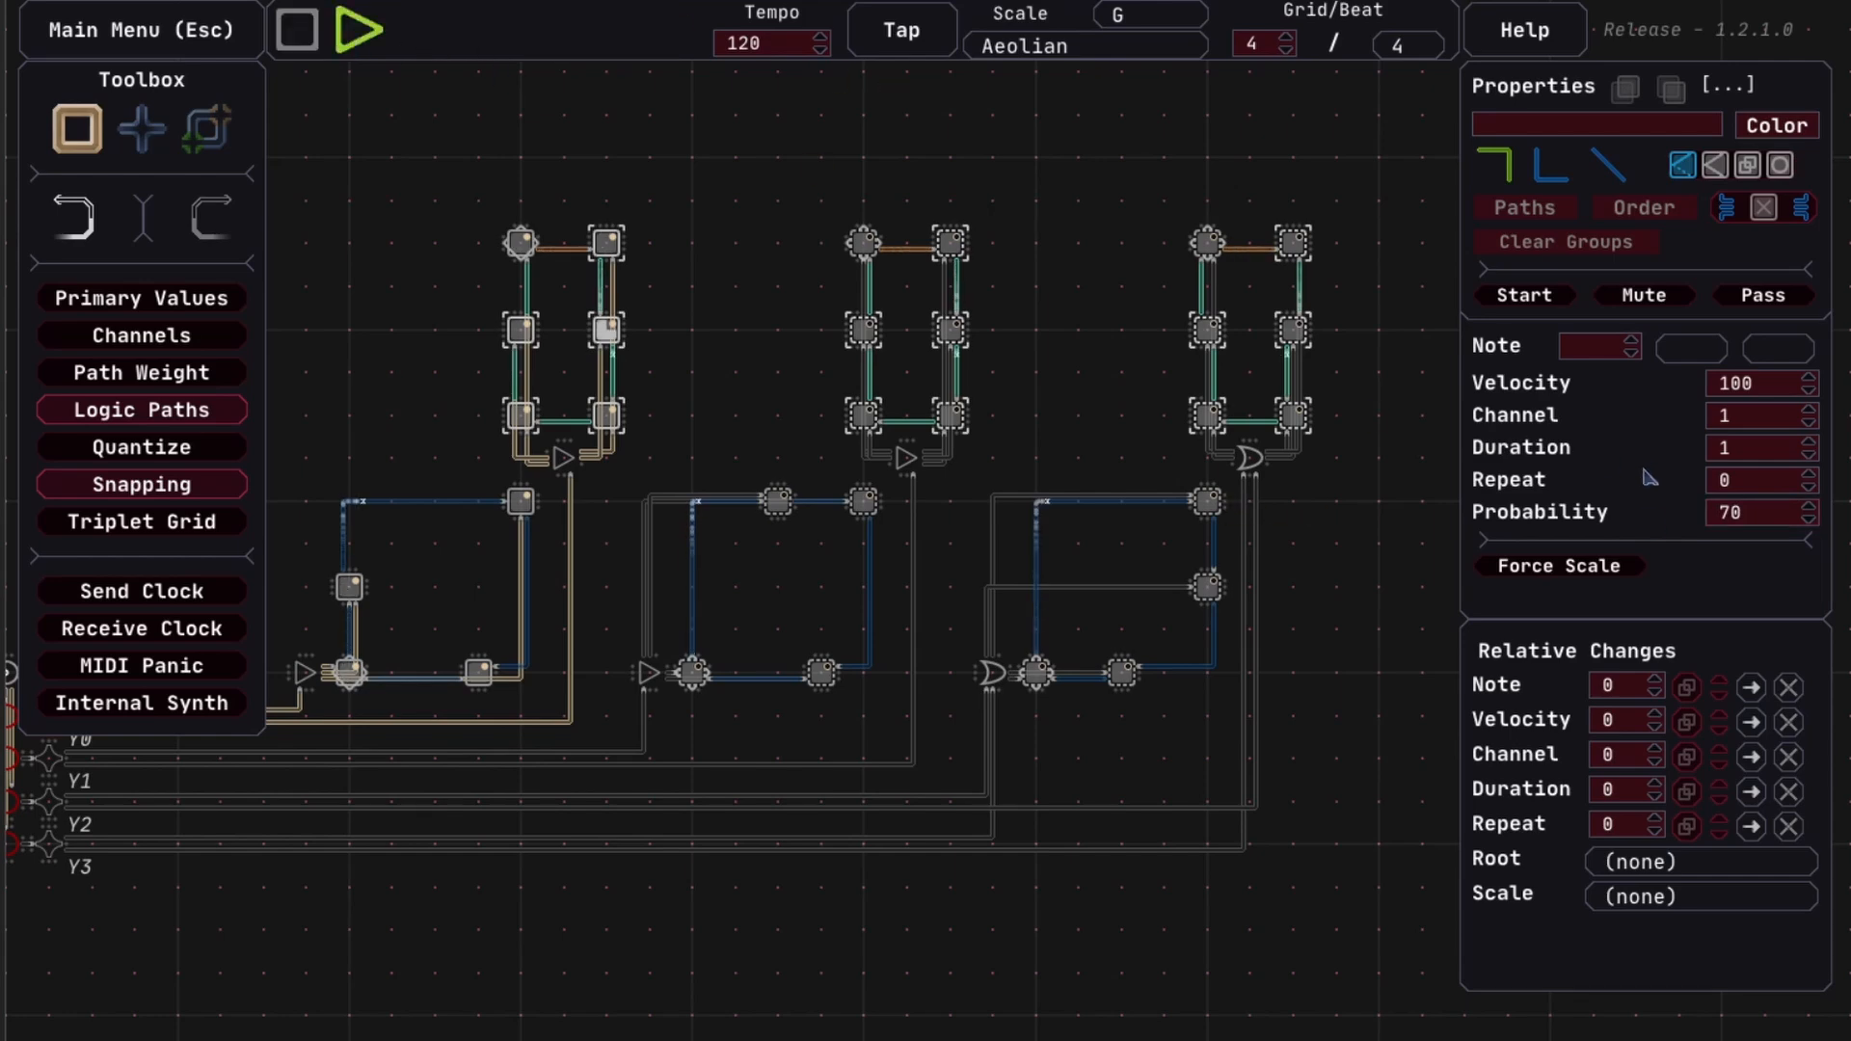
{"action": "scroll", "coordinate": [1759, 521], "scroll_direction": "down", "scroll_amount": 1}
{"action": "scroll", "coordinate": [1759, 521], "scroll_direction": "down", "scroll_amount": 1}
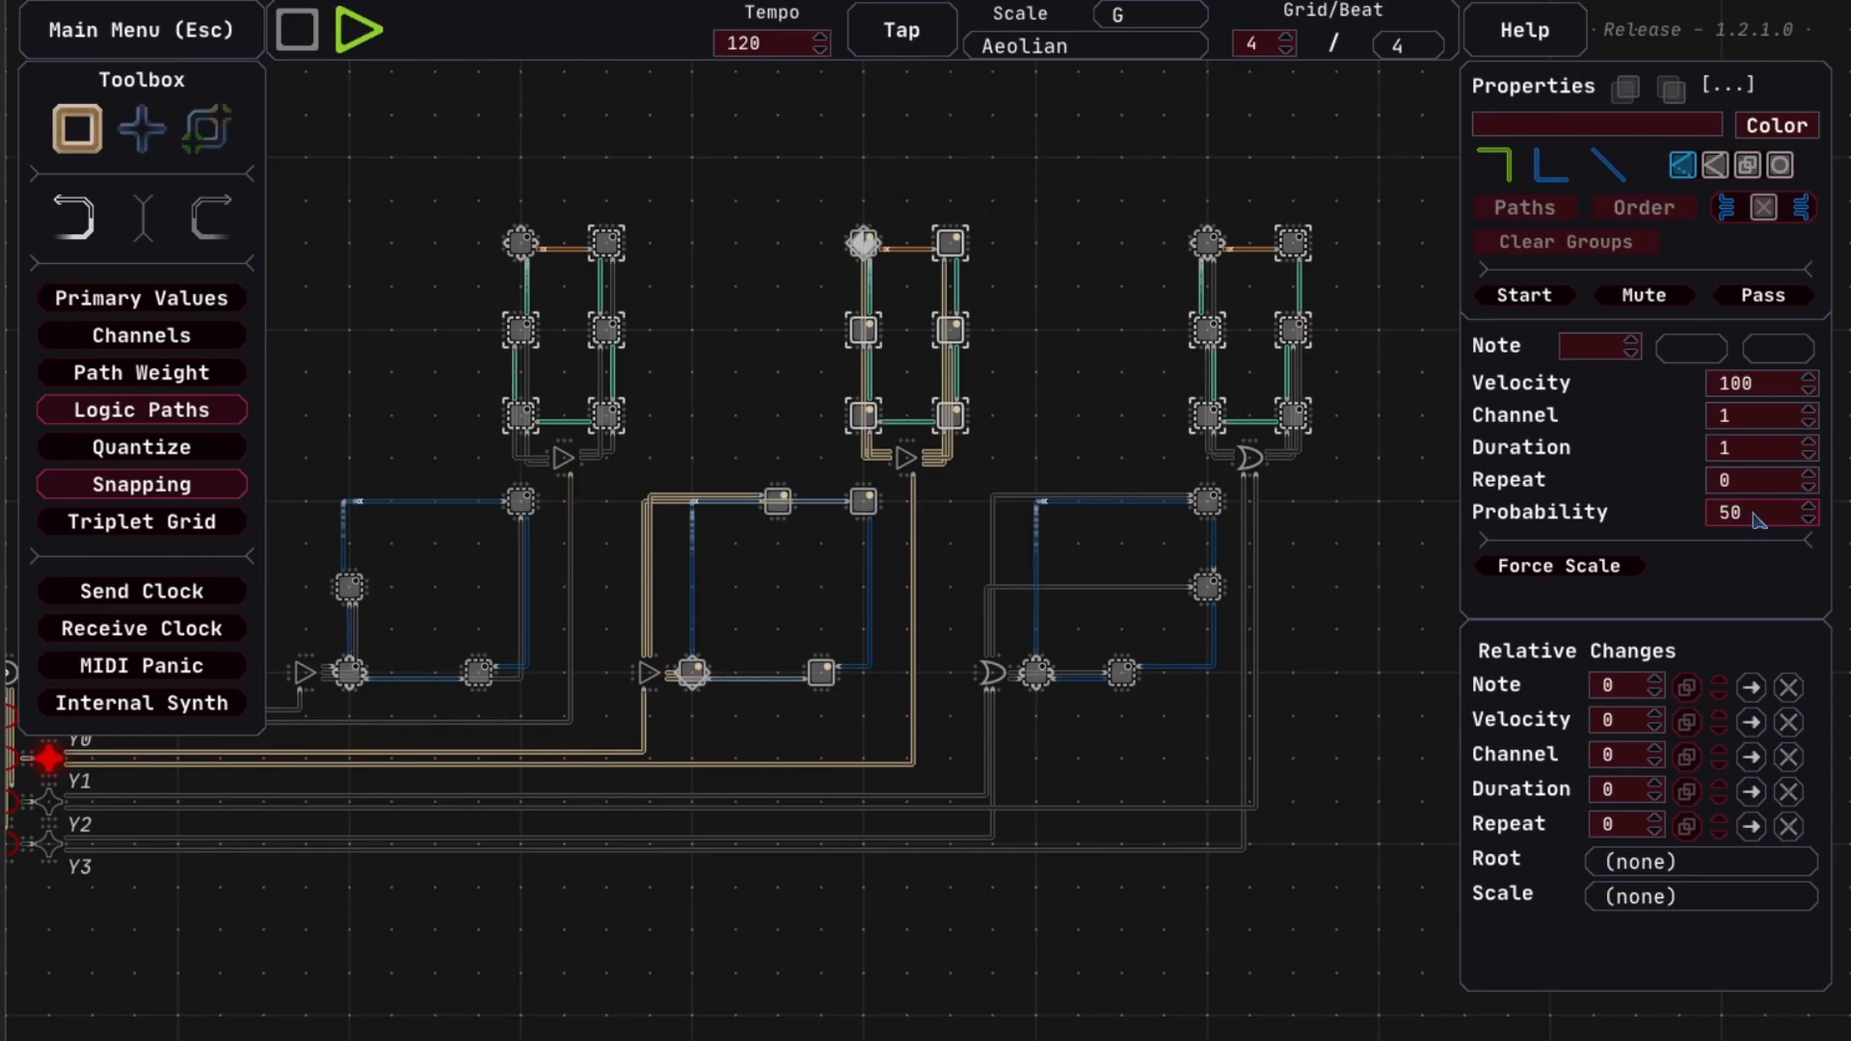
{"action": "scroll", "coordinate": [1759, 521], "scroll_direction": "up", "scroll_amount": 1}
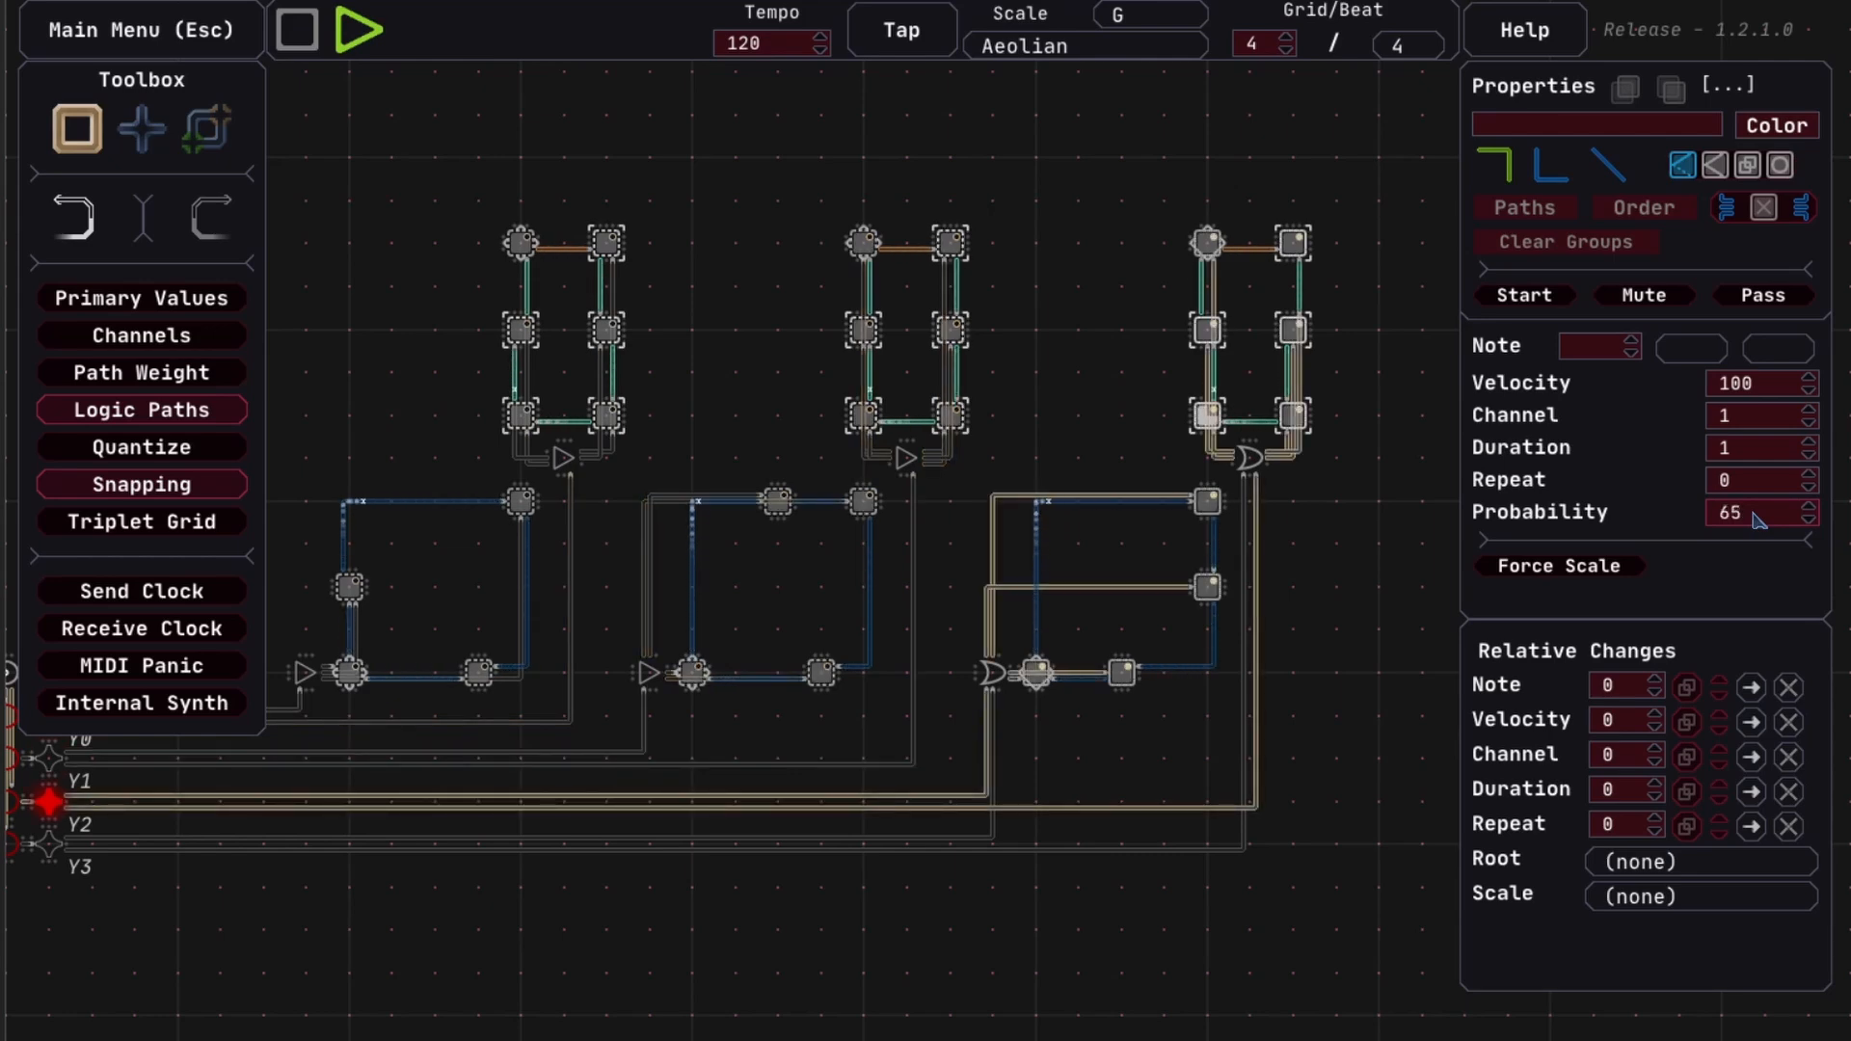
{"action": "scroll", "coordinate": [1759, 521], "scroll_direction": "up", "scroll_amount": 1}
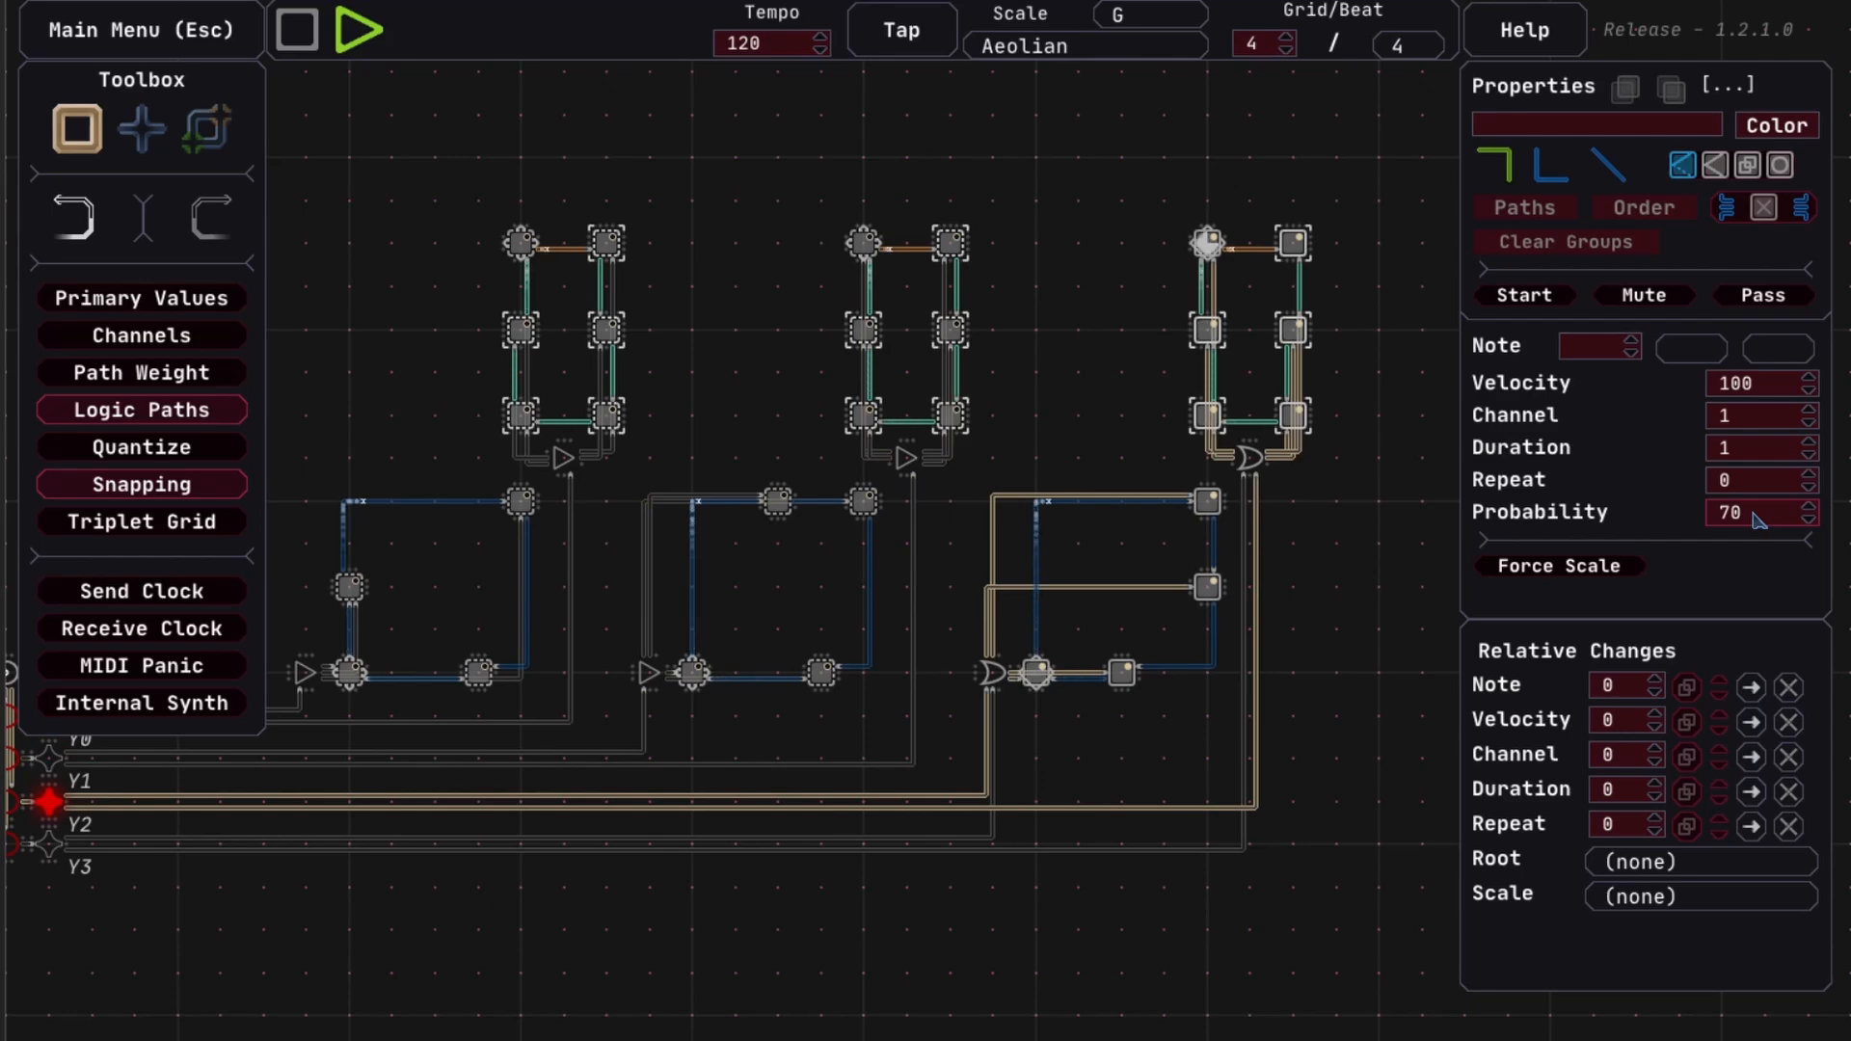
{"action": "scroll", "coordinate": [1760, 520], "scroll_direction": "up", "scroll_amount": 1}
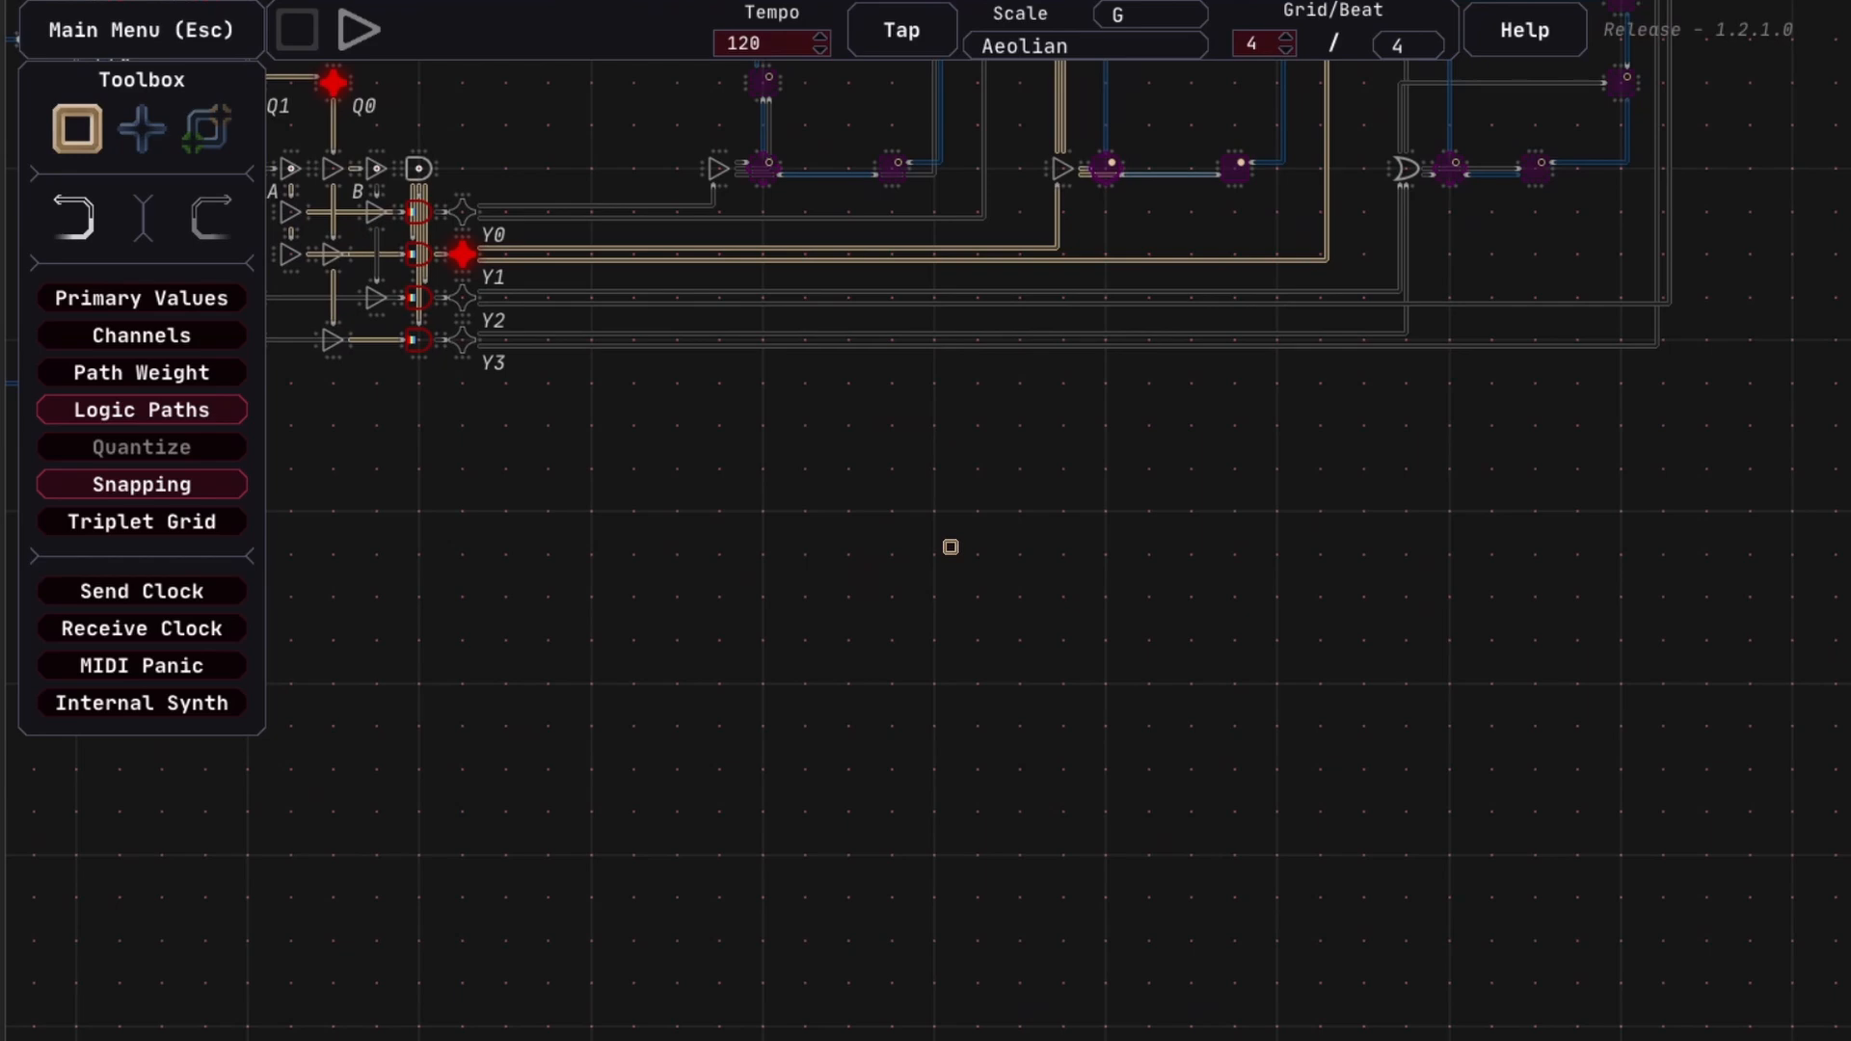
Place four notes at the corners of a square below the sequencer outputs and delete the extra note on its lower edge
{"action": "left_click_drag", "start_coordinate": [951, 547], "coordinate": [945, 574]}
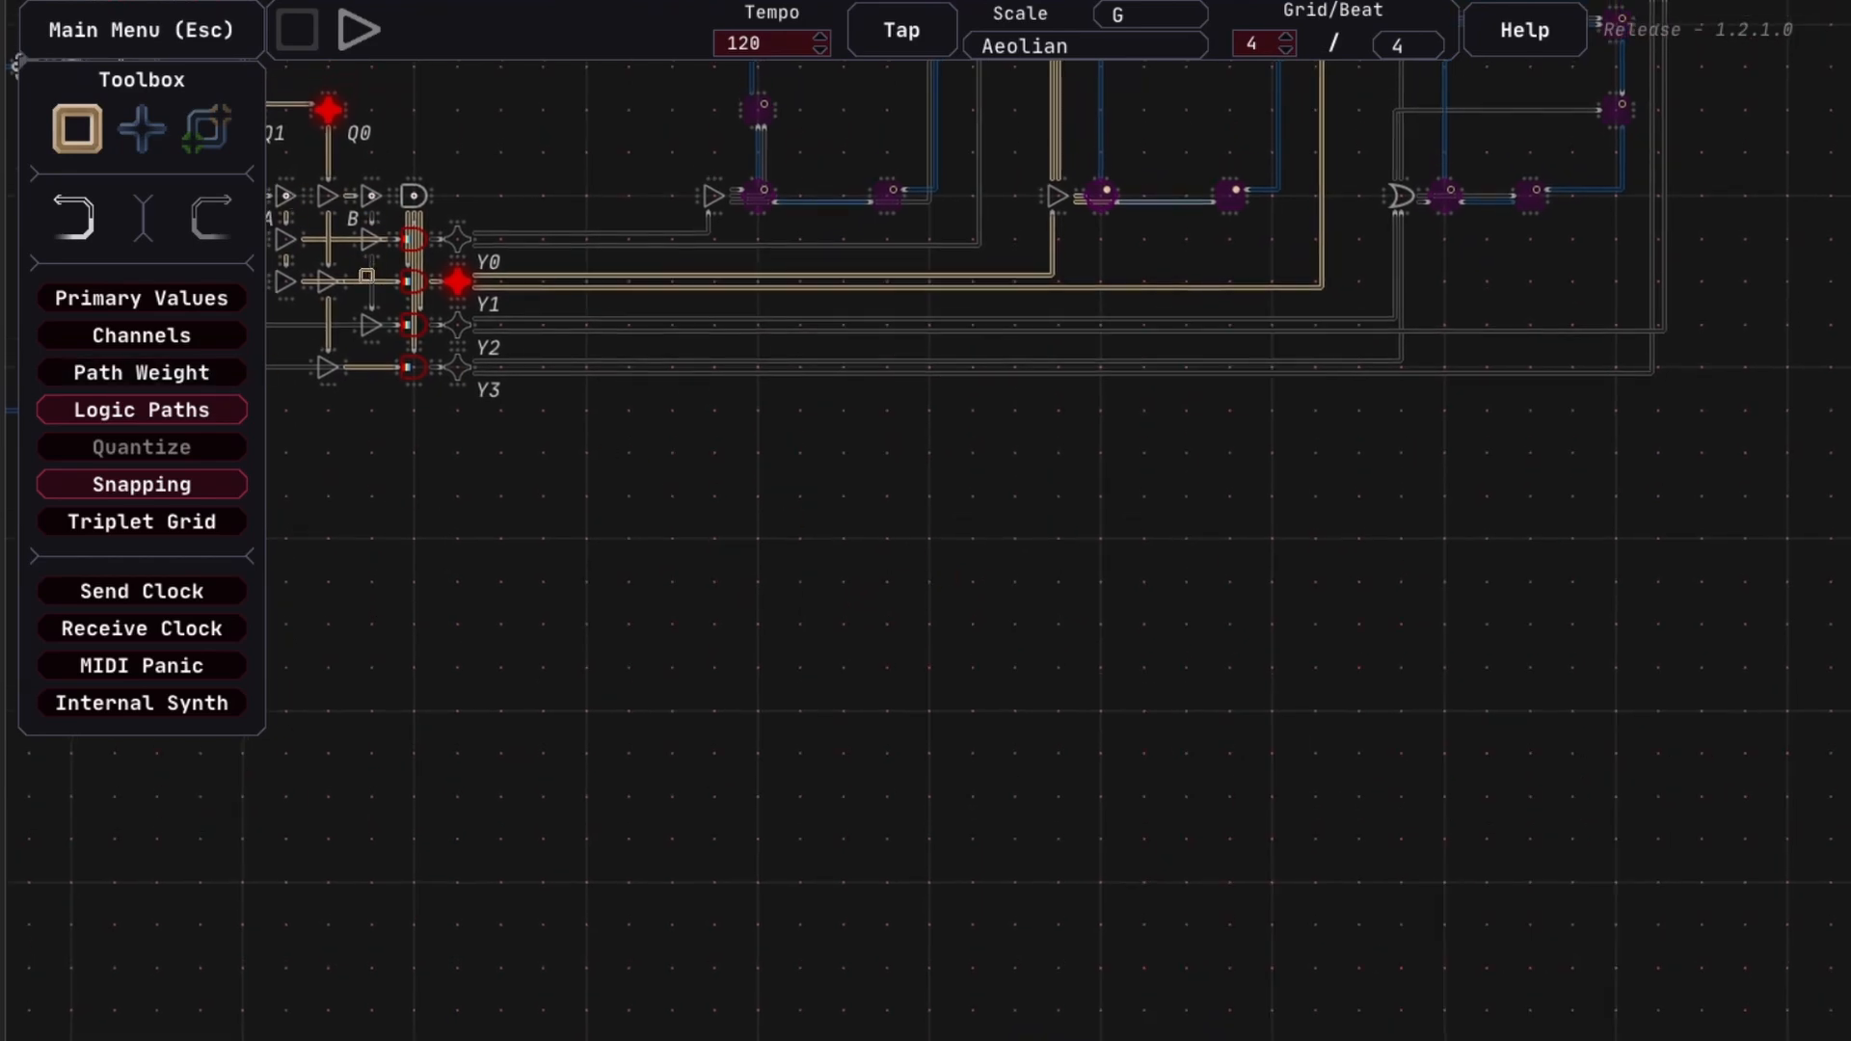
{"action": "left_click", "coordinate": [142, 128]}
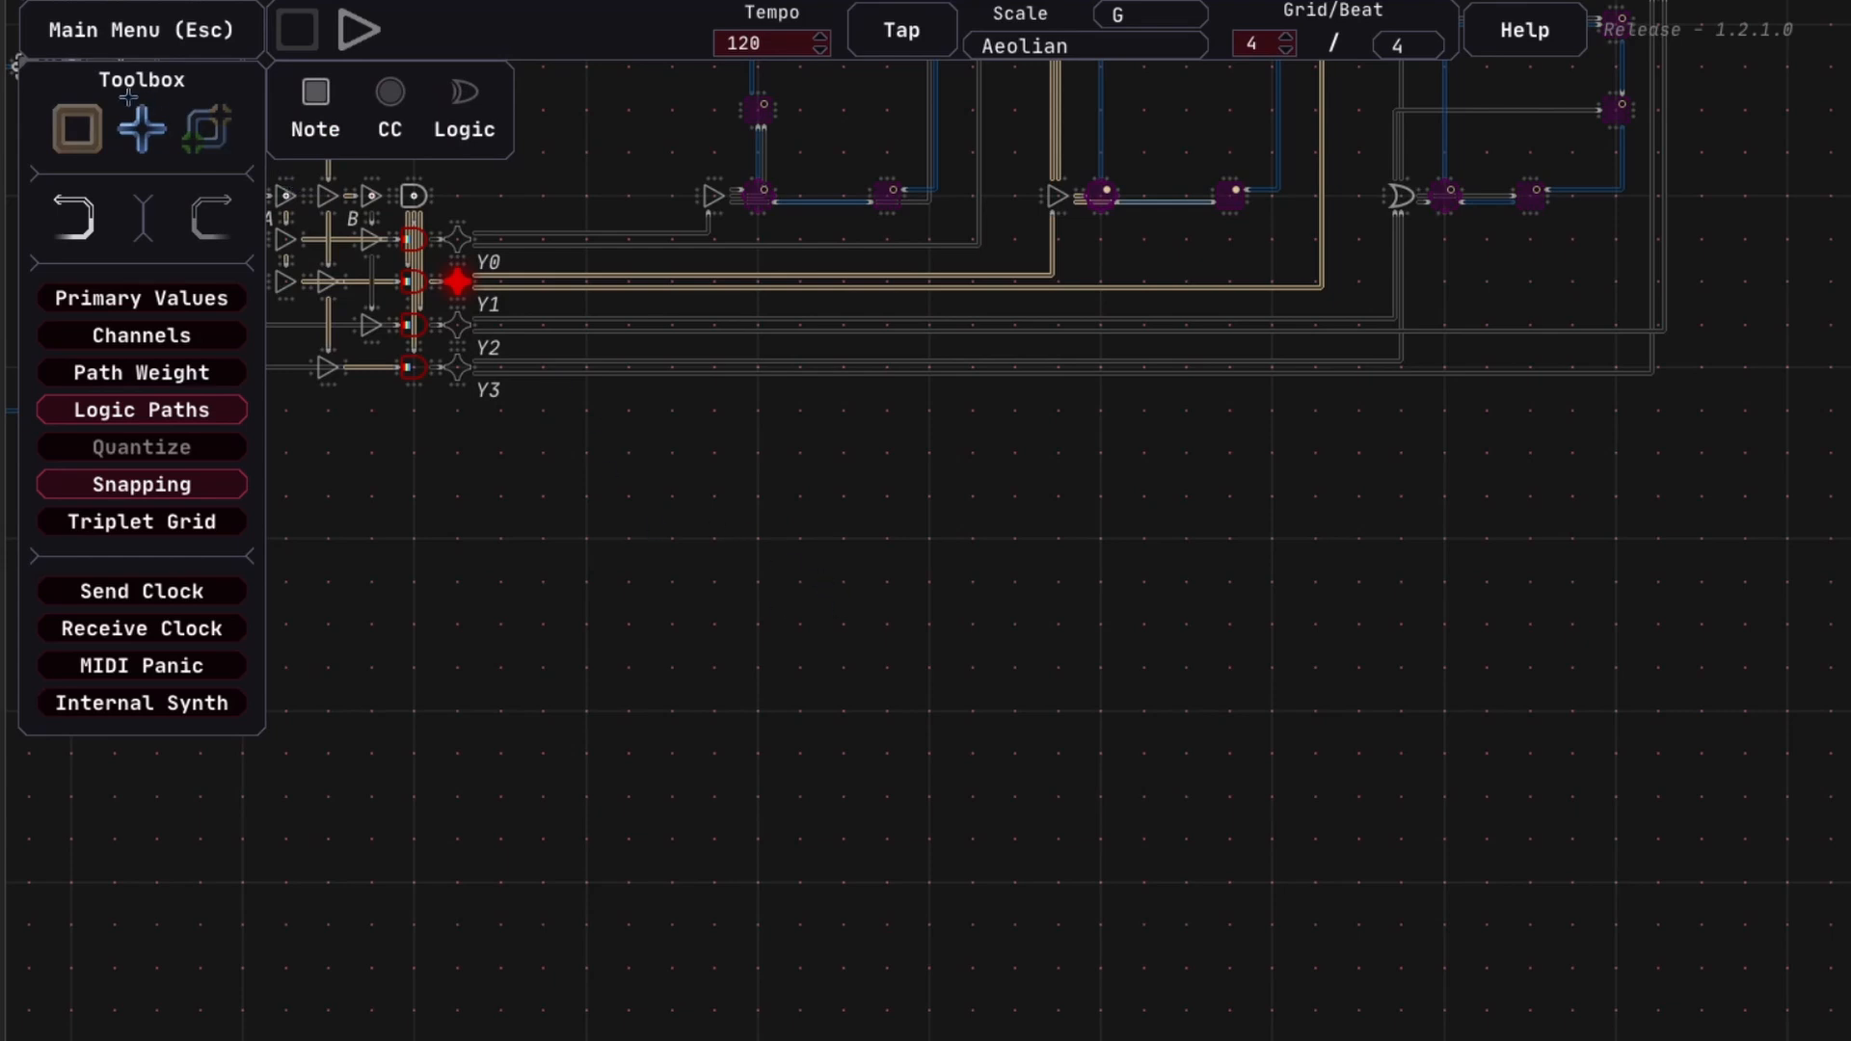
{"action": "left_click", "coordinate": [758, 536]}
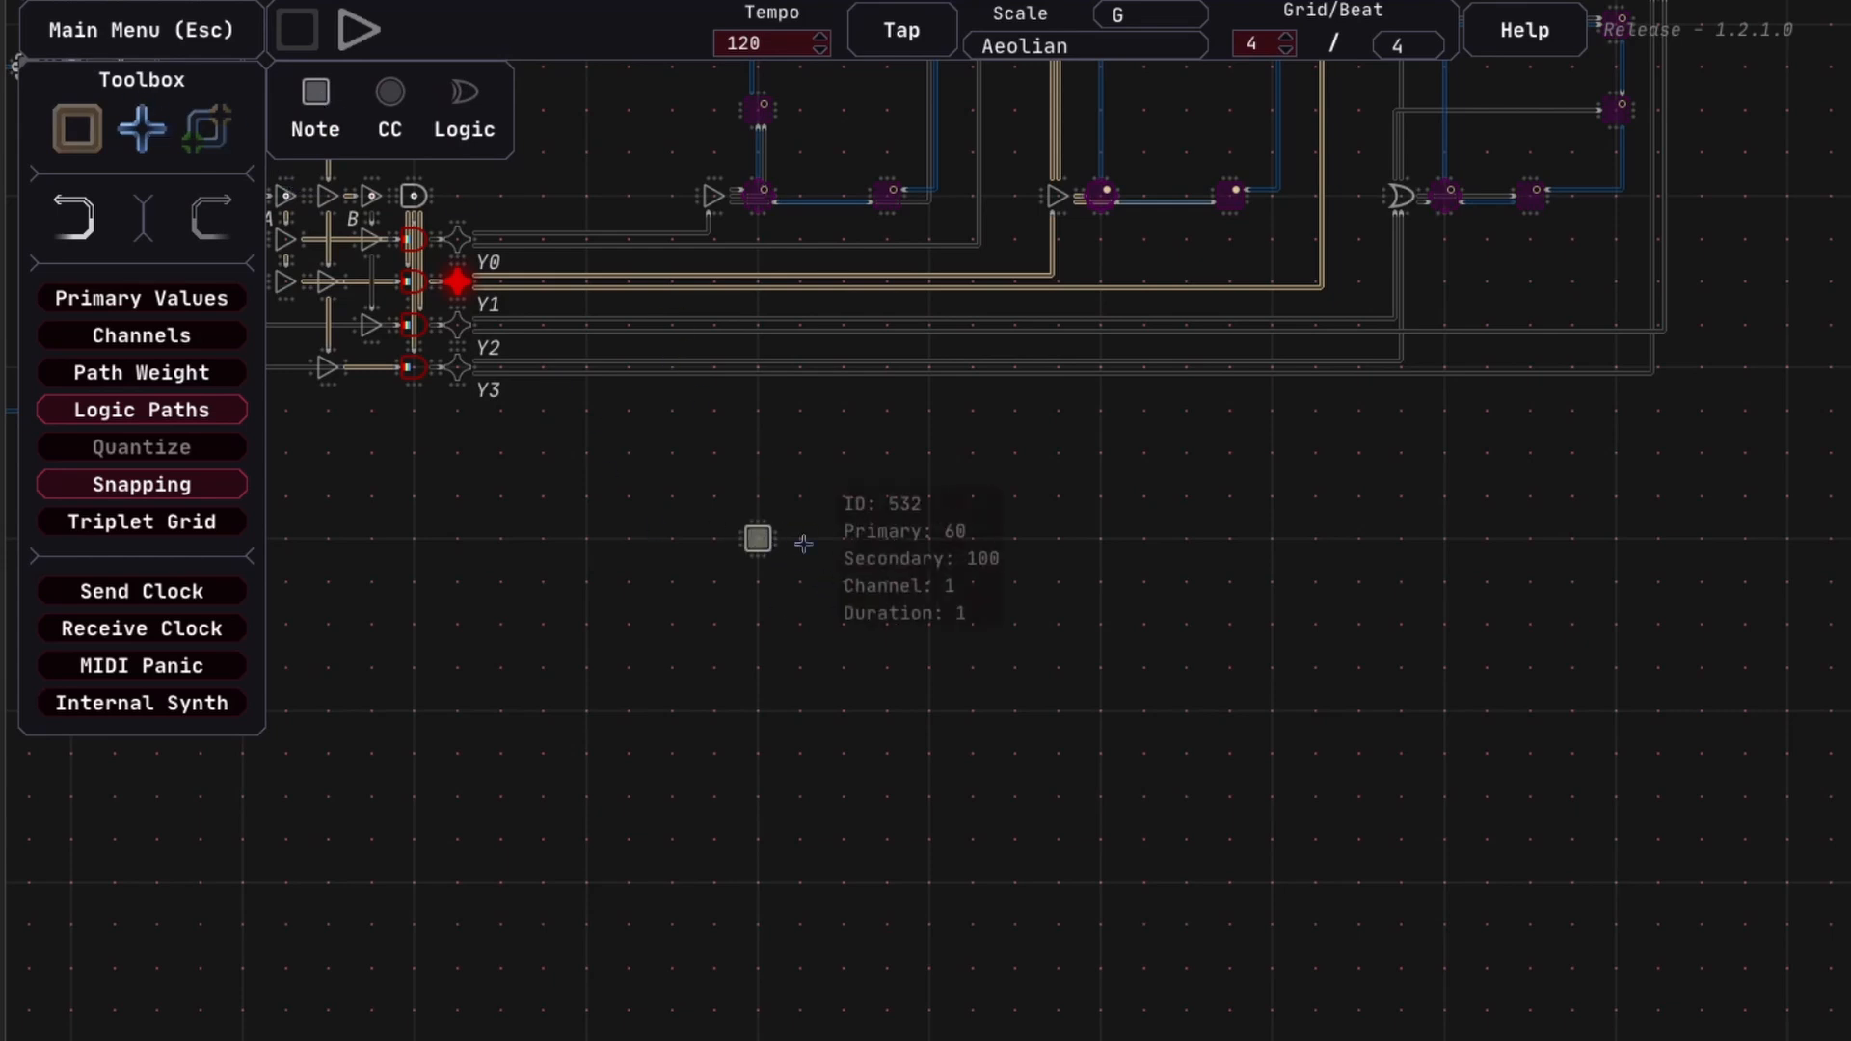
{"action": "left_click", "coordinate": [931, 539]}
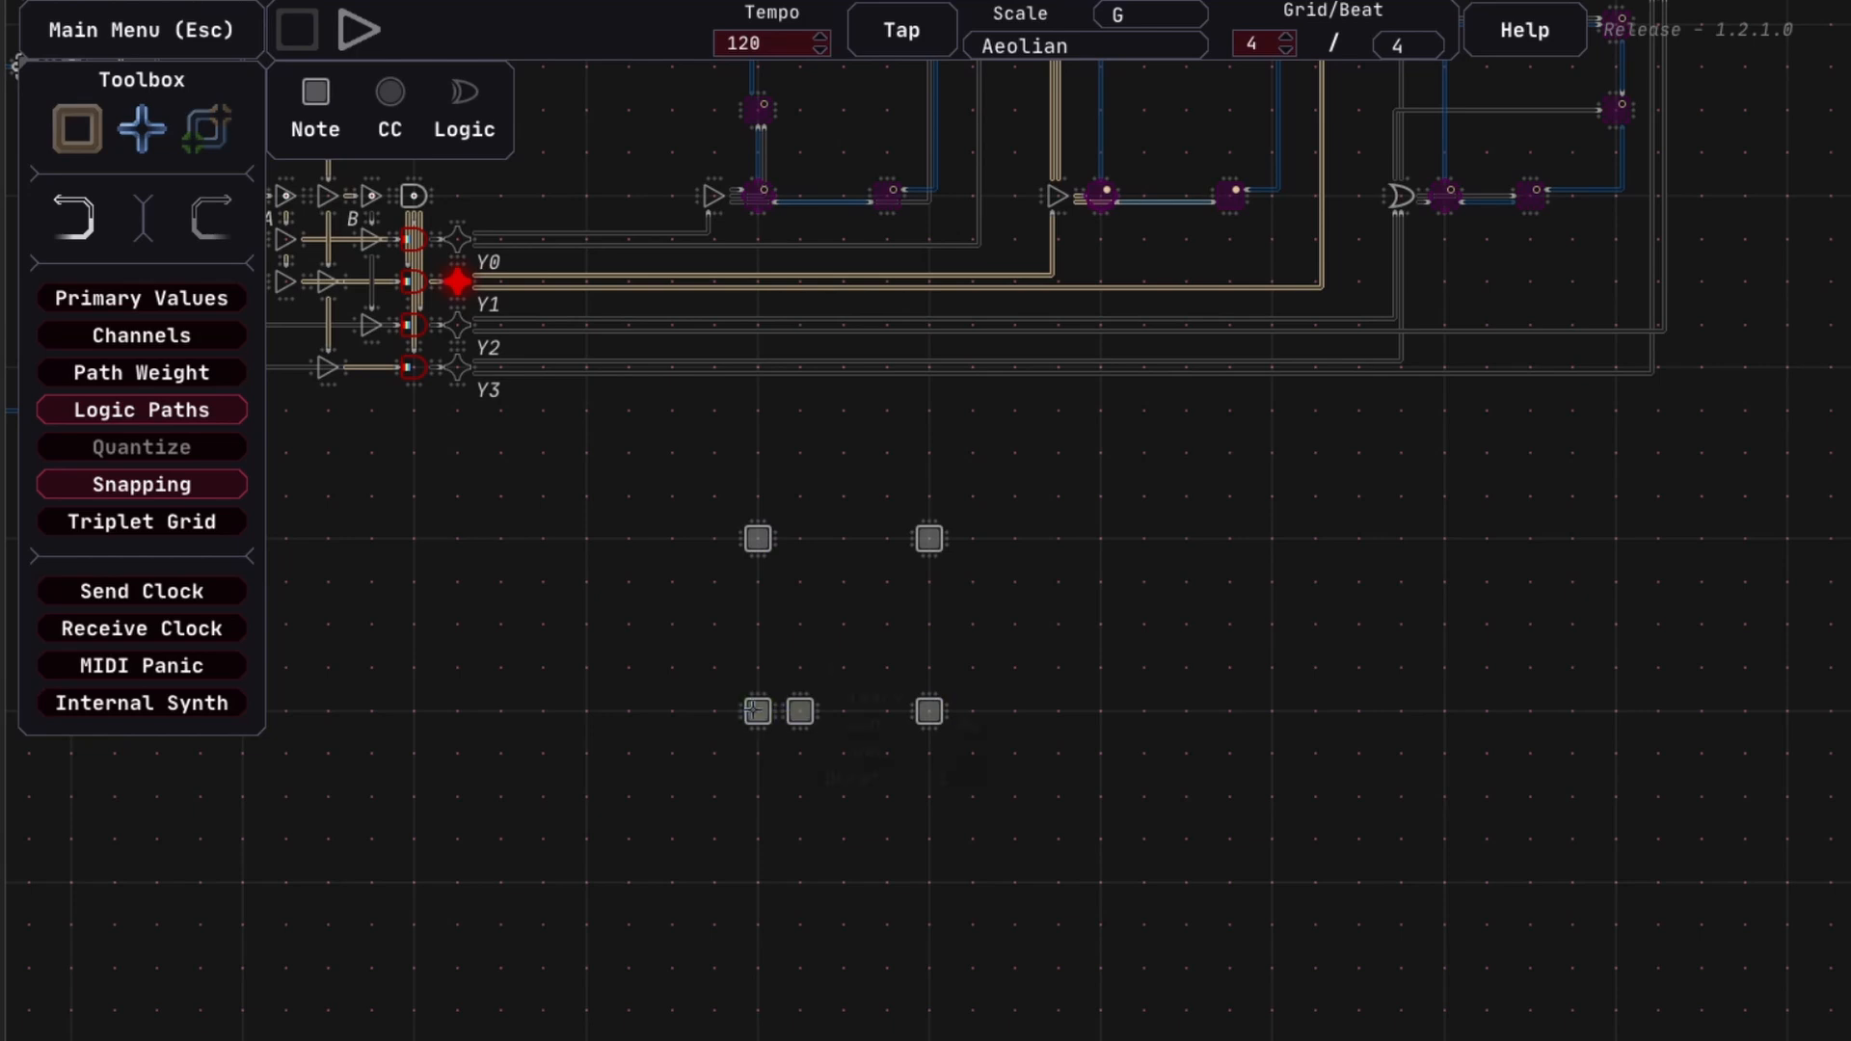
{"action": "key", "text": "q"}
{"action": "left_click", "coordinate": [808, 705]}
{"action": "key", "text": "Delete"}
{"action": "key", "text": "e"}
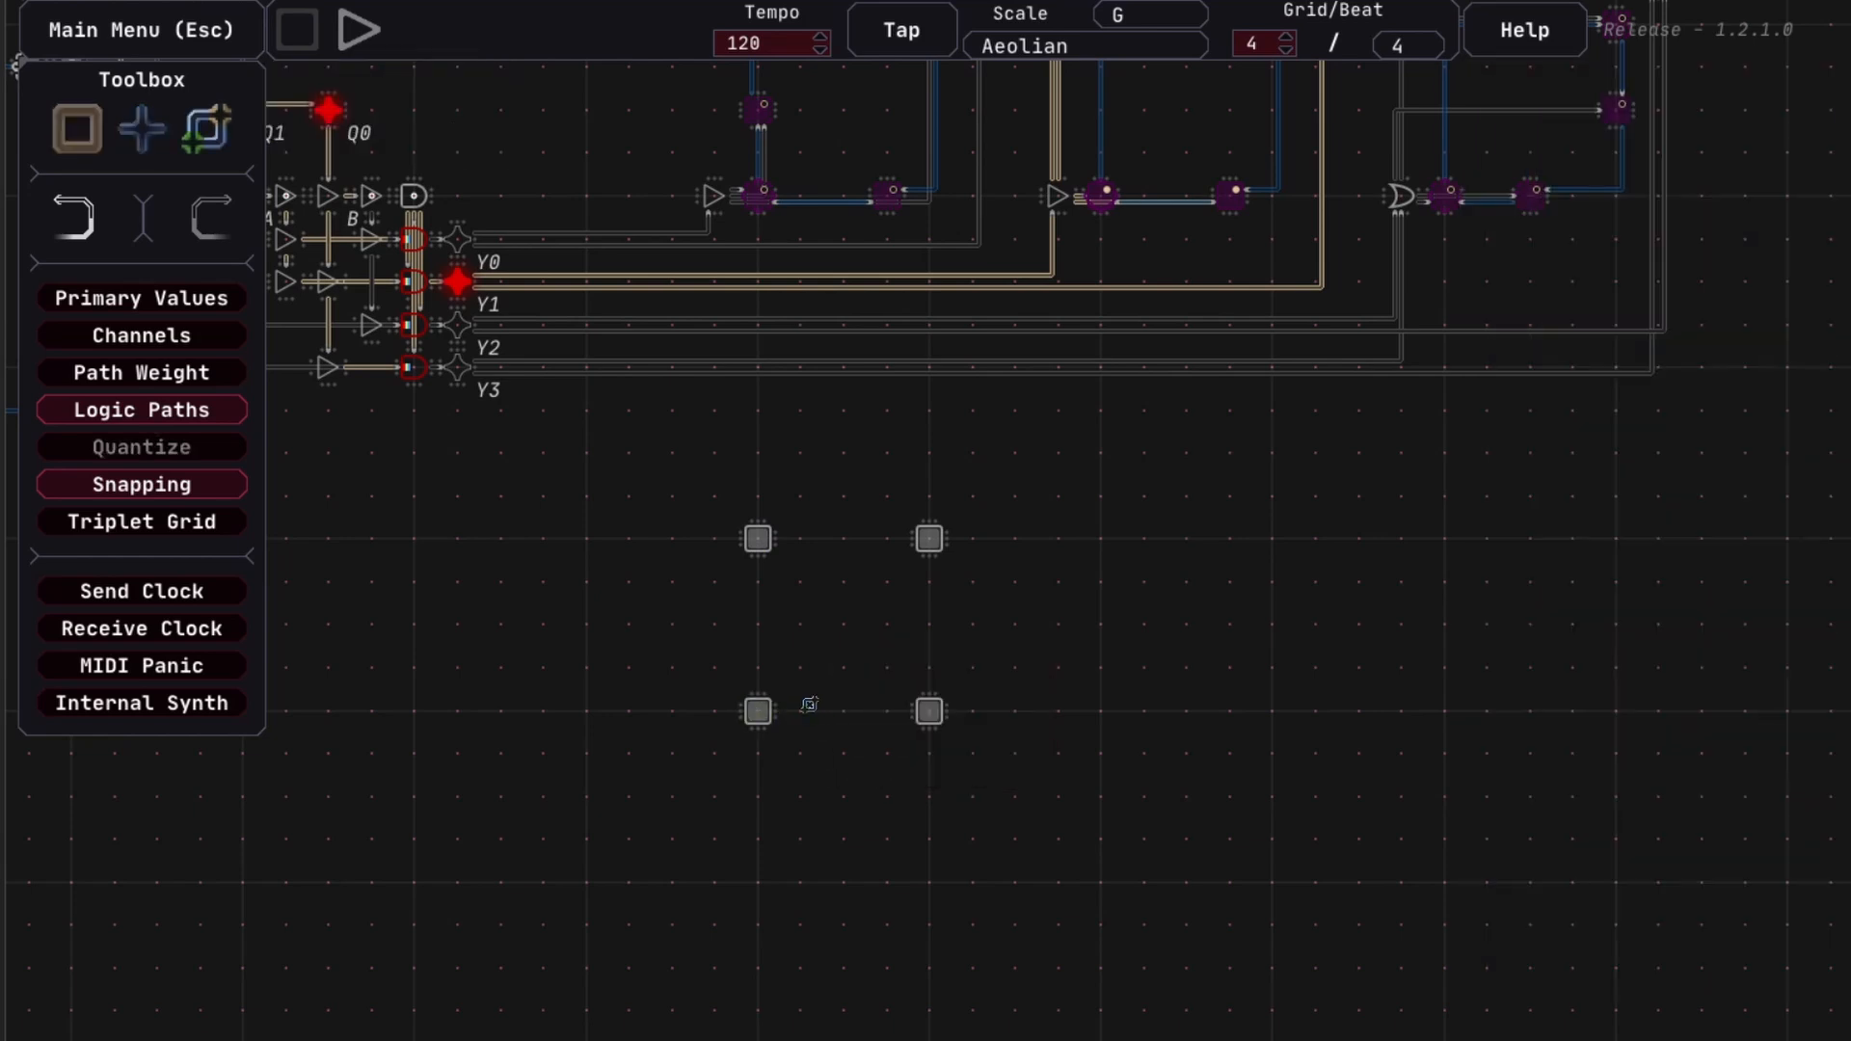
Connect the four new notes clockwise with paths to form a closed square loop
{"action": "left_click", "coordinate": [928, 539]}
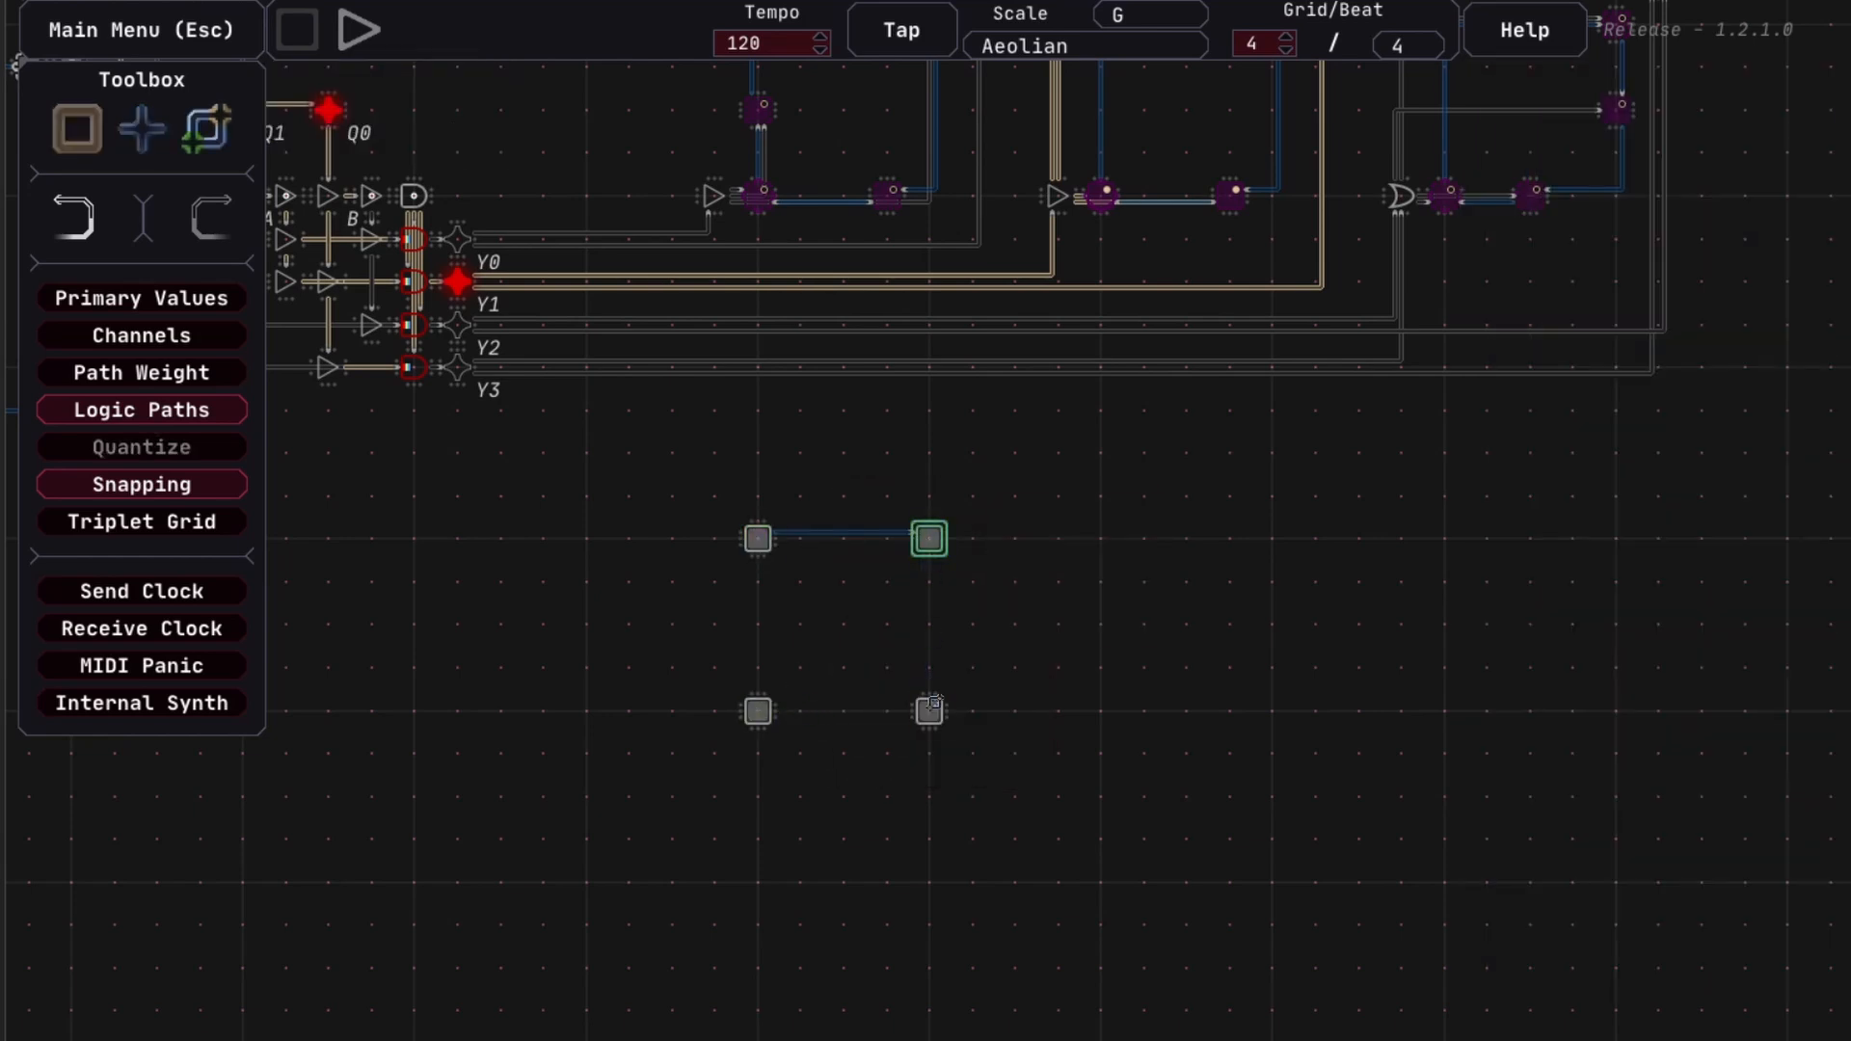
{"action": "left_click", "coordinate": [929, 712]}
{"action": "left_click", "coordinate": [757, 712]}
{"action": "left_click", "coordinate": [758, 538]}
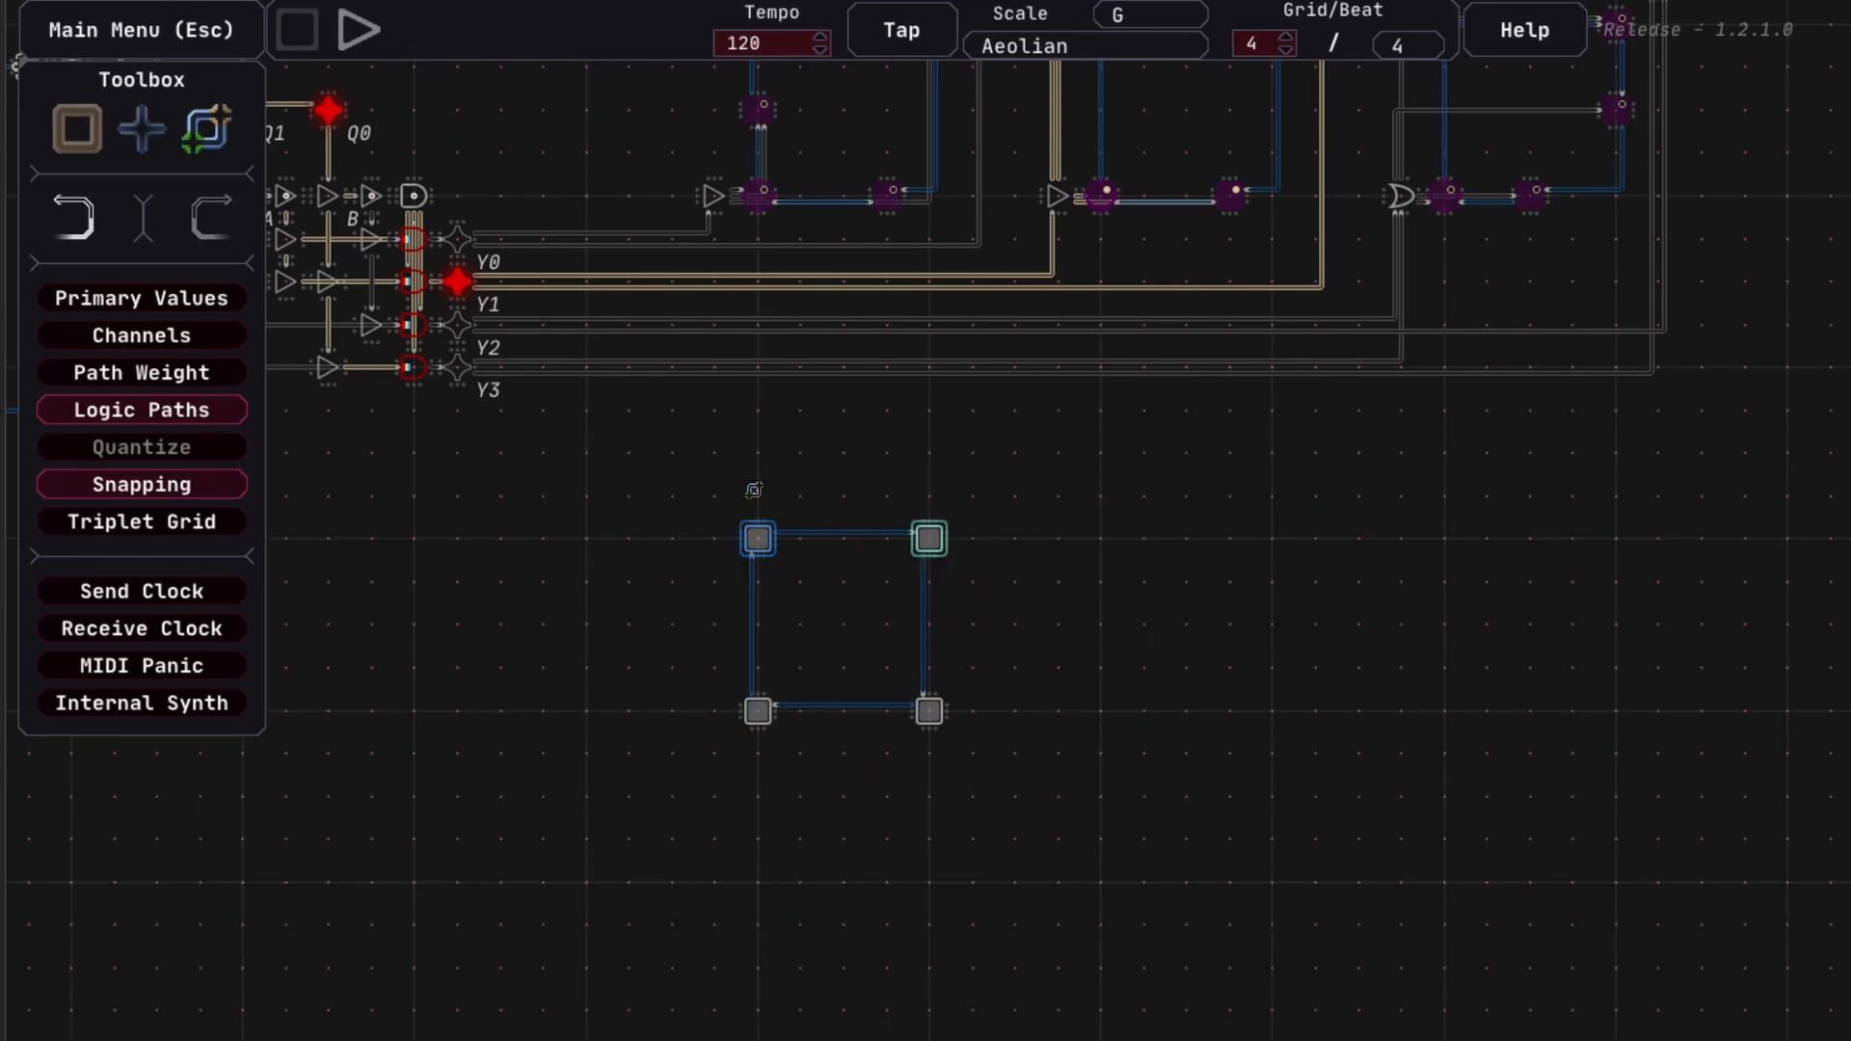
{"action": "key", "text": "q"}
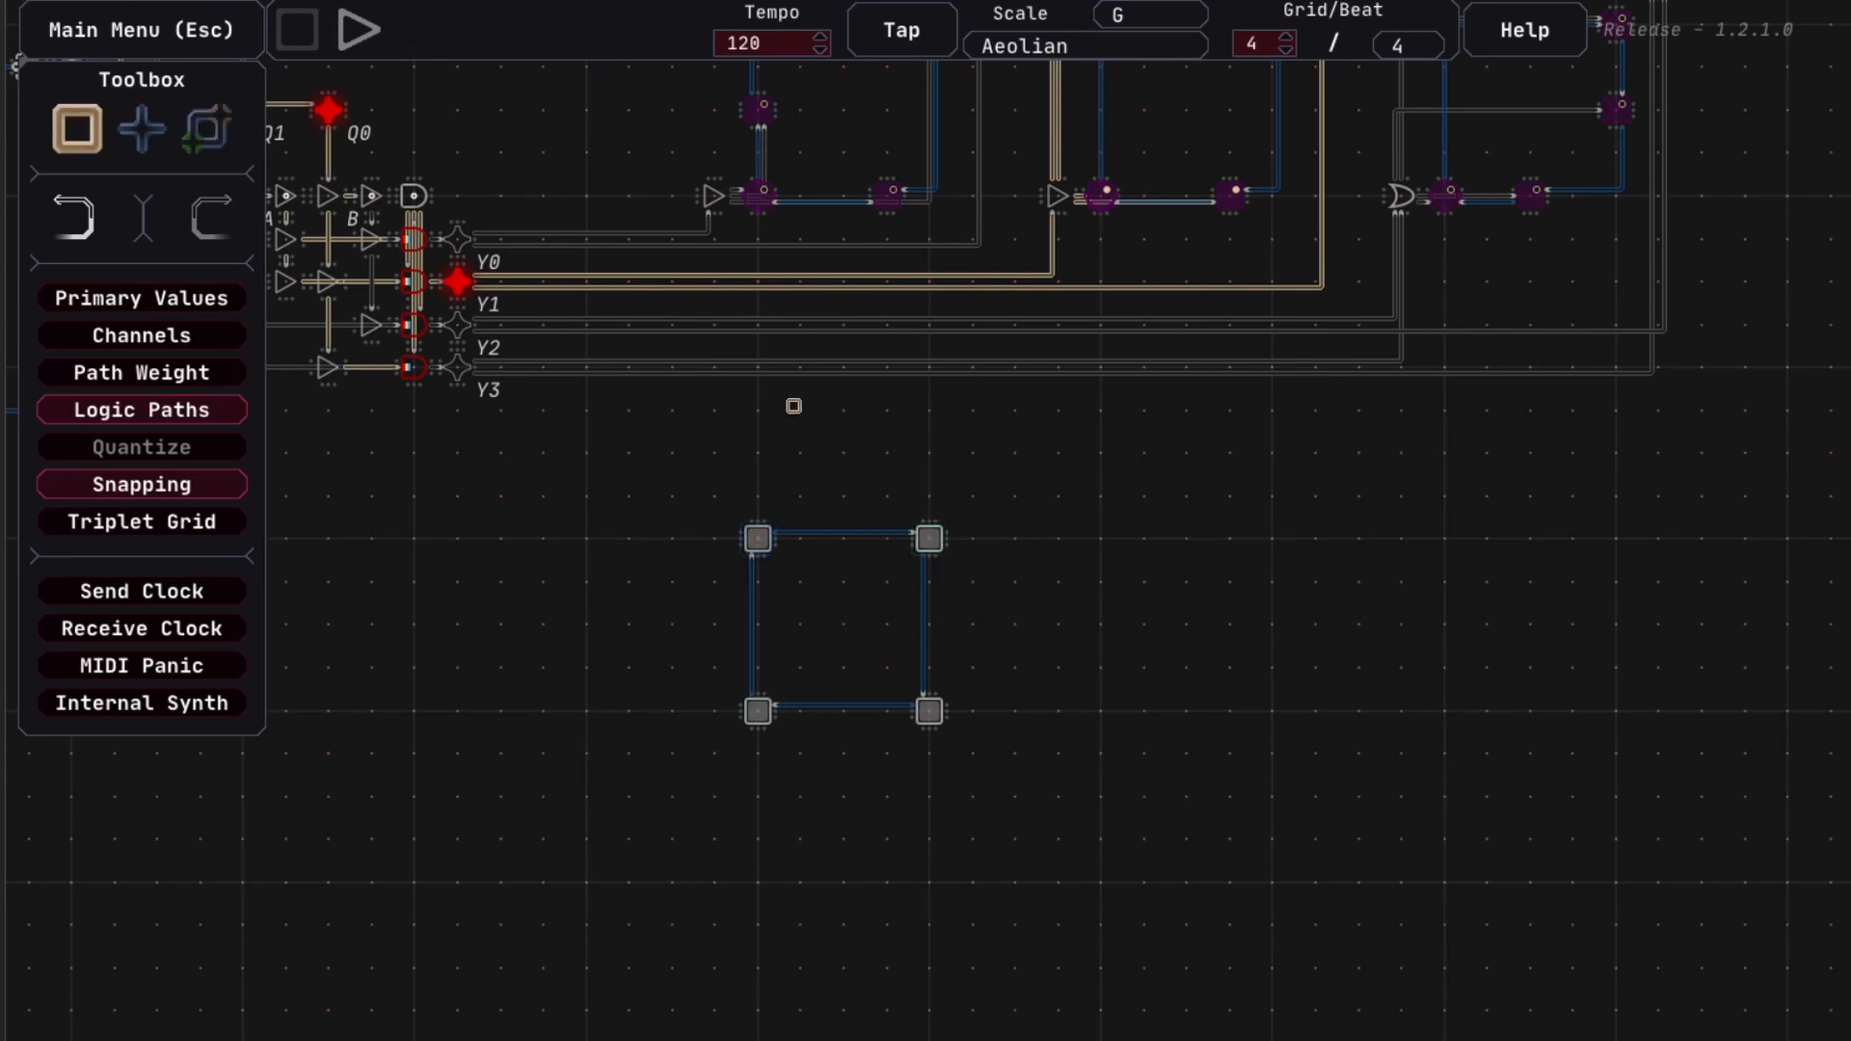
Make the upper-left note the new loop's start and set all four notes to channel 3 and octave 1
{"action": "left_click", "coordinate": [758, 538]}
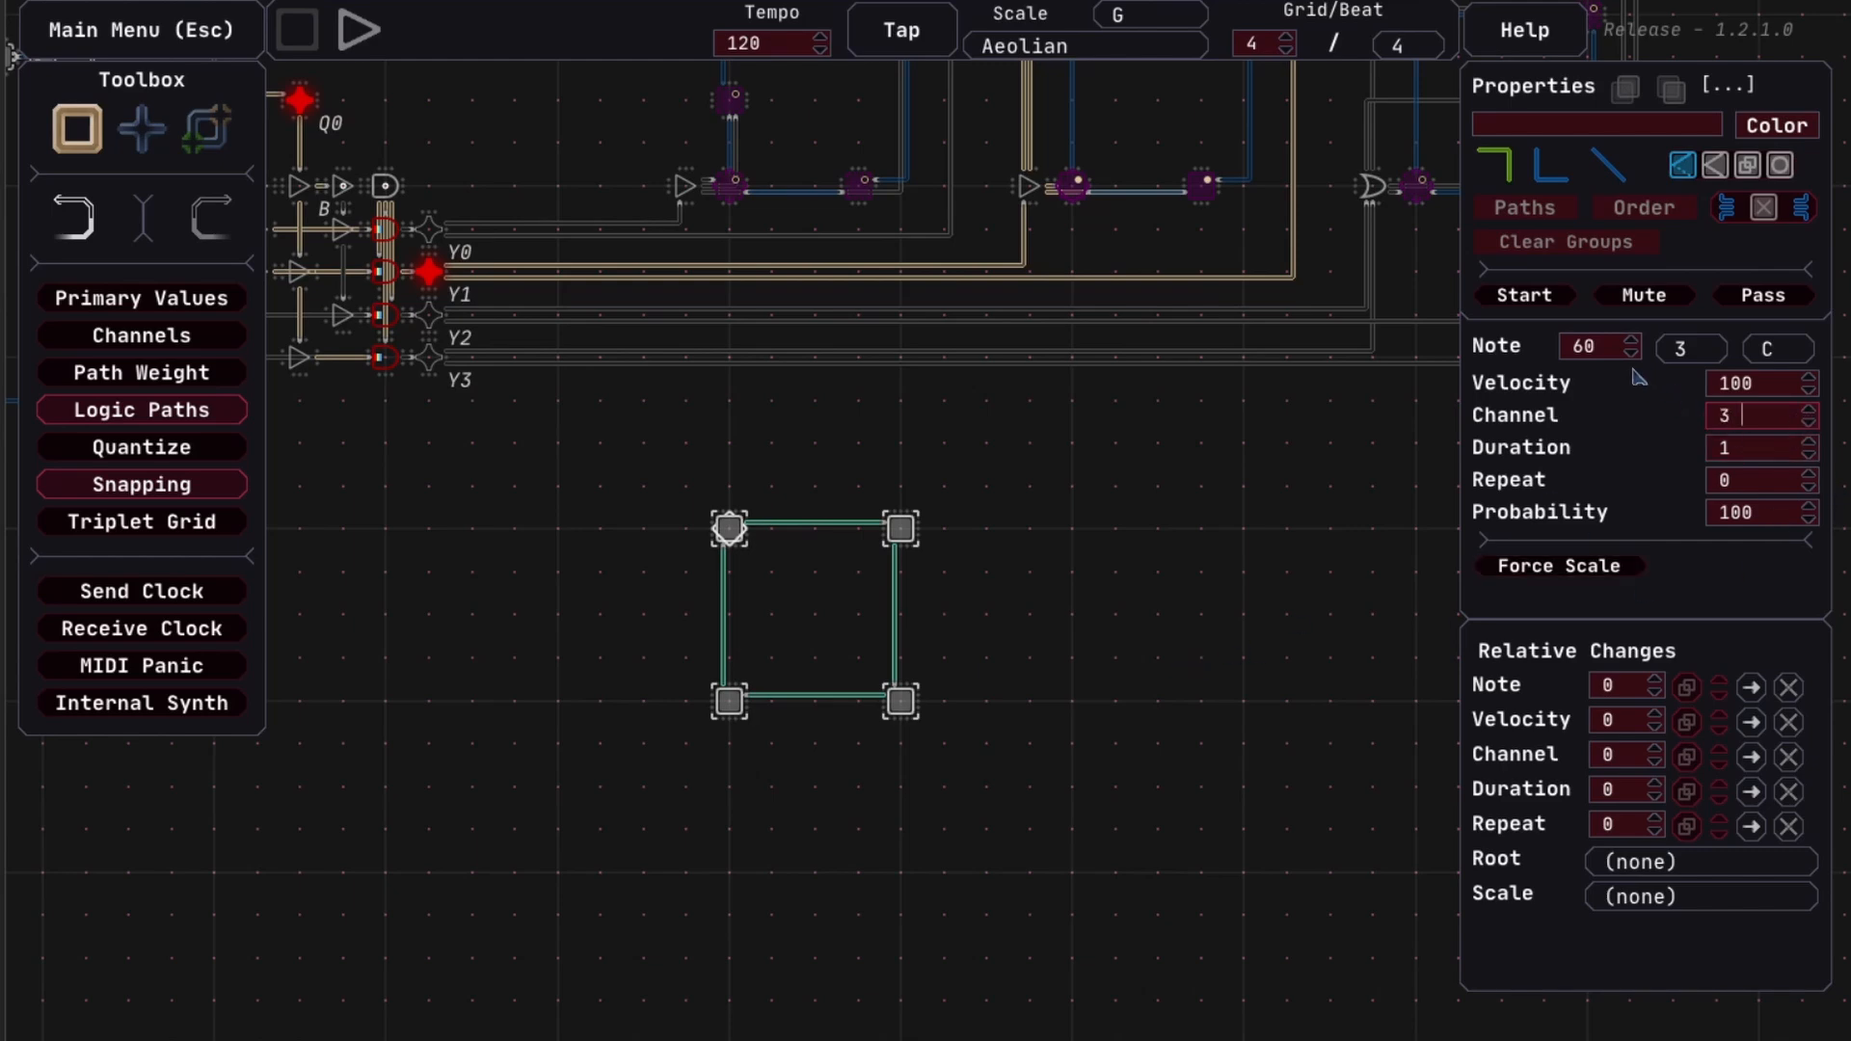
{"action": "left_click", "coordinate": [1677, 349]}
{"action": "left_click", "coordinate": [1683, 482]}
{"action": "left_click", "coordinate": [1279, 541]}
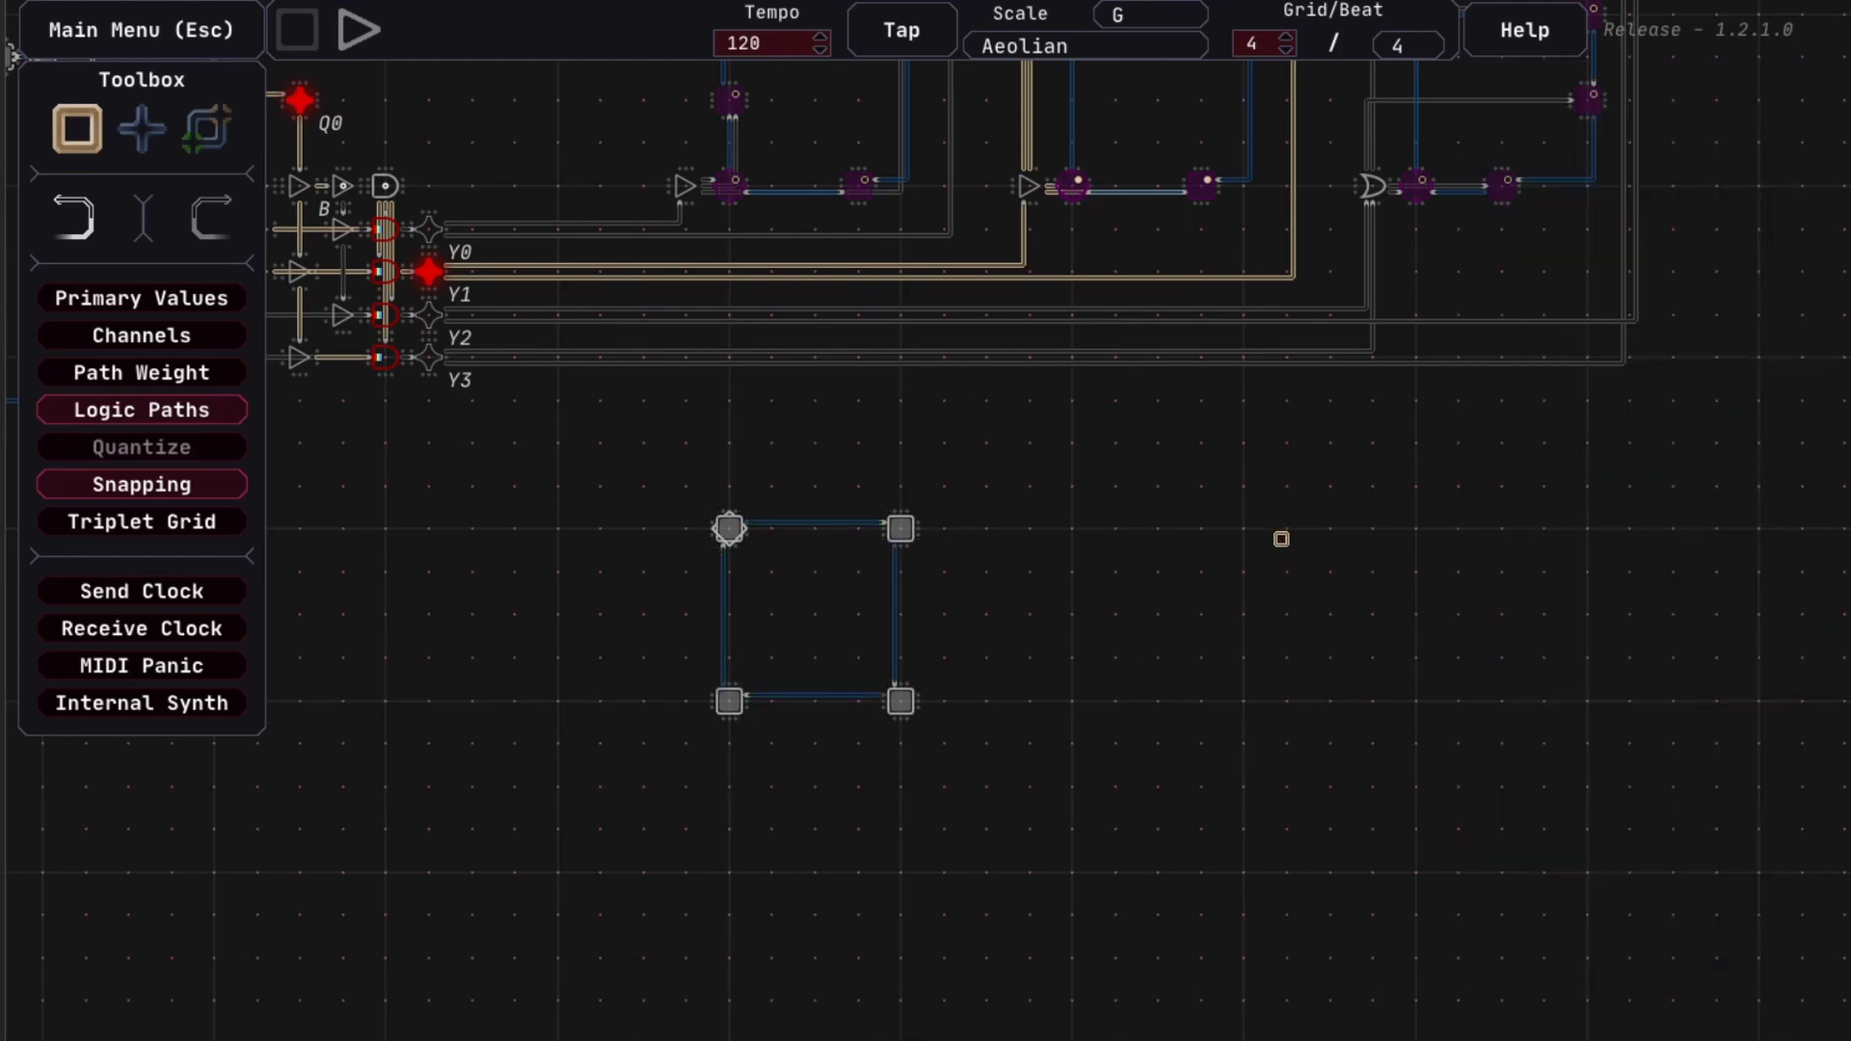
Play the patch with the new loop, switch to Ableton Live and open the Compressor device on the boops track
{"action": "key", "text": "space"}
{"action": "mouse_move", "coordinate": [1123, 670]}
{"action": "left_mouse_down"}
{"action": "mouse_move", "coordinate": [1070, 653]}
{"action": "mouse_move", "coordinate": [1098, 680]}
{"action": "left_mouse_up"}
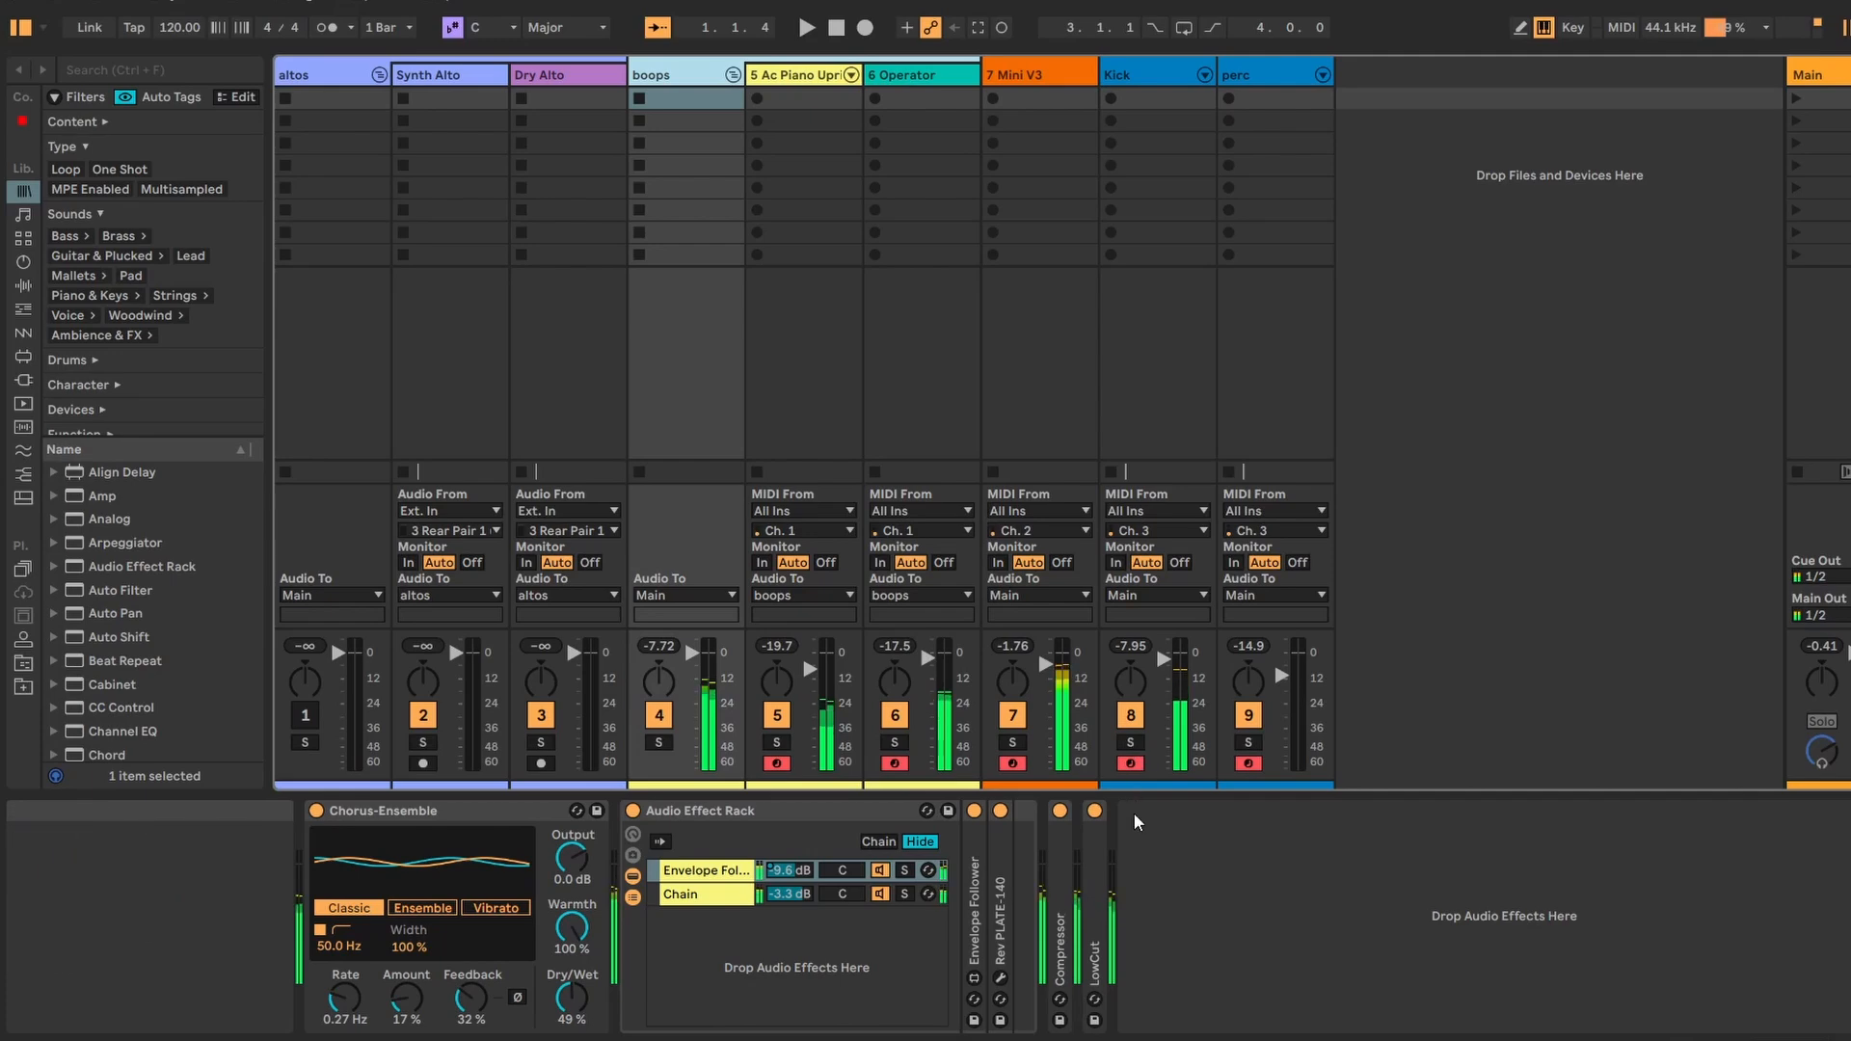
{"action": "double_click", "coordinate": [1059, 916]}
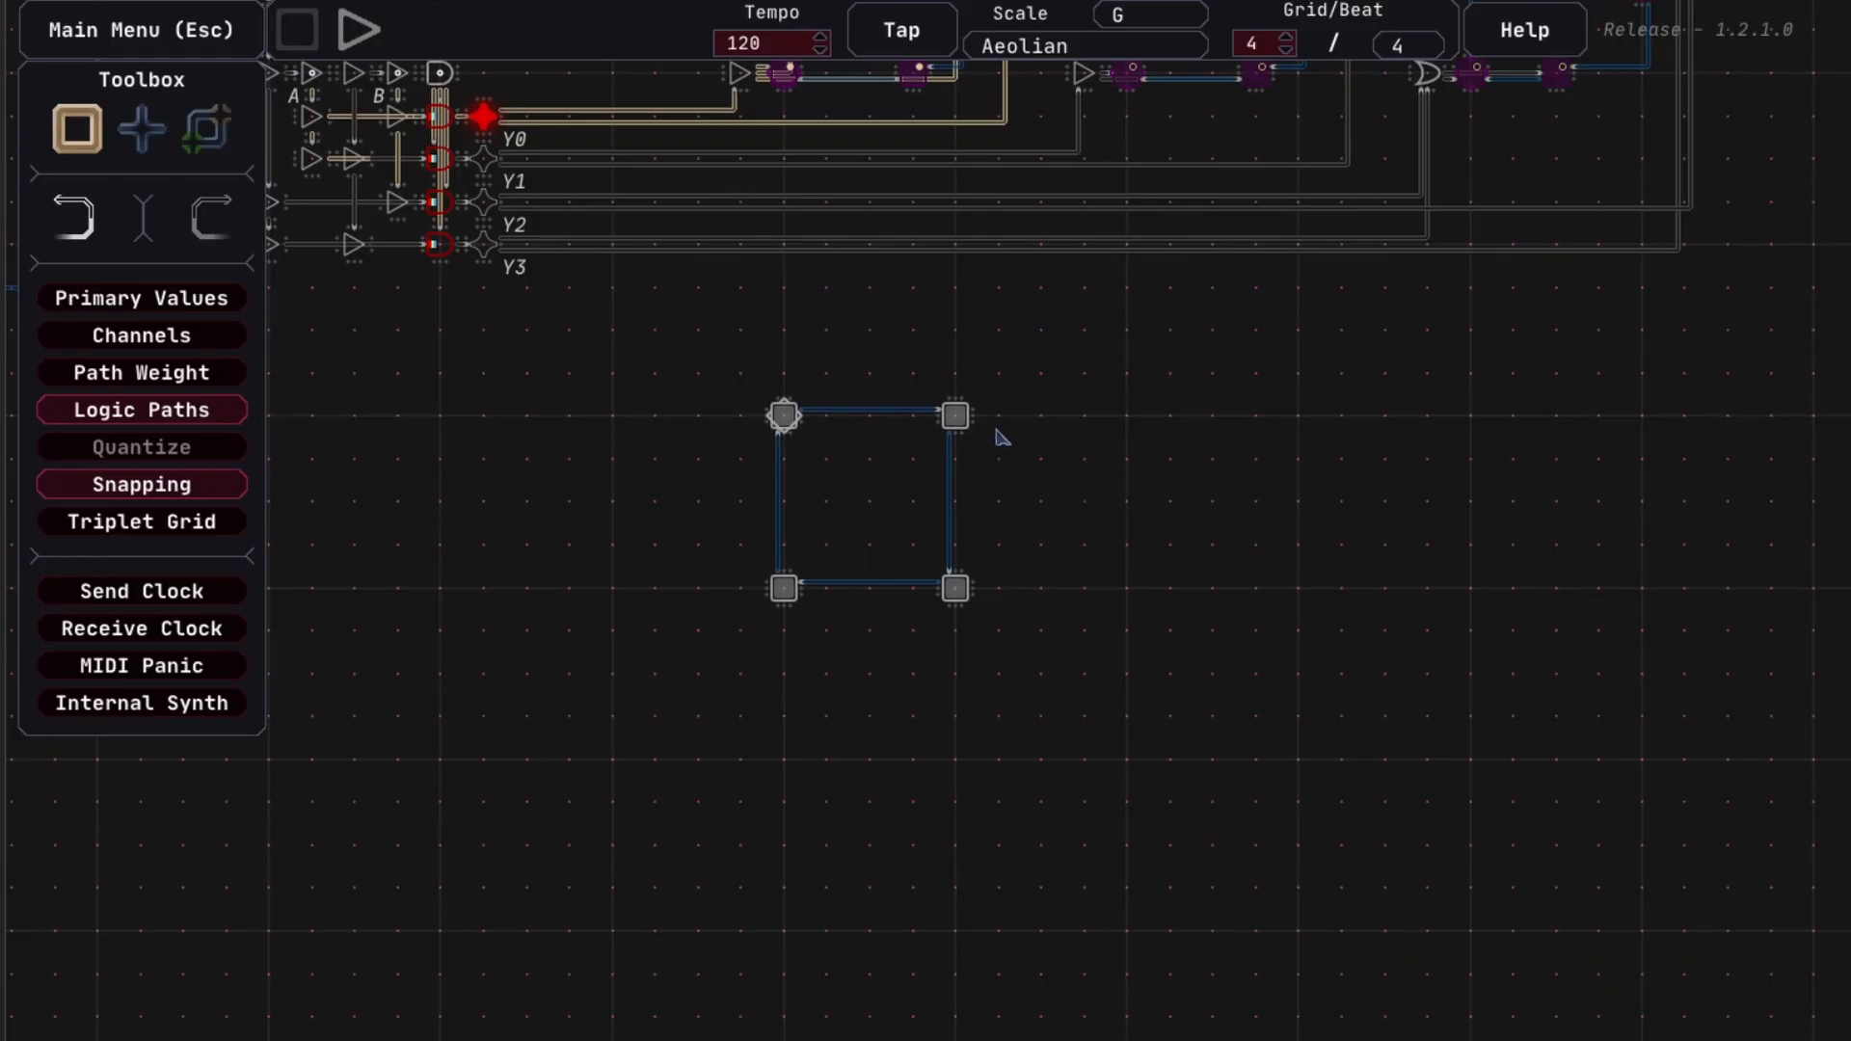
Make the new loop uneven by moving its upper-right note inward and lower-right note upward, and add a fifth note just below the start
{"action": "left_click_drag", "start_coordinate": [957, 418], "coordinate": [913, 416]}
{"action": "left_click_drag", "start_coordinate": [958, 590], "coordinate": [955, 502]}
{"action": "left_click_drag", "start_coordinate": [782, 588], "coordinate": [770, 467]}
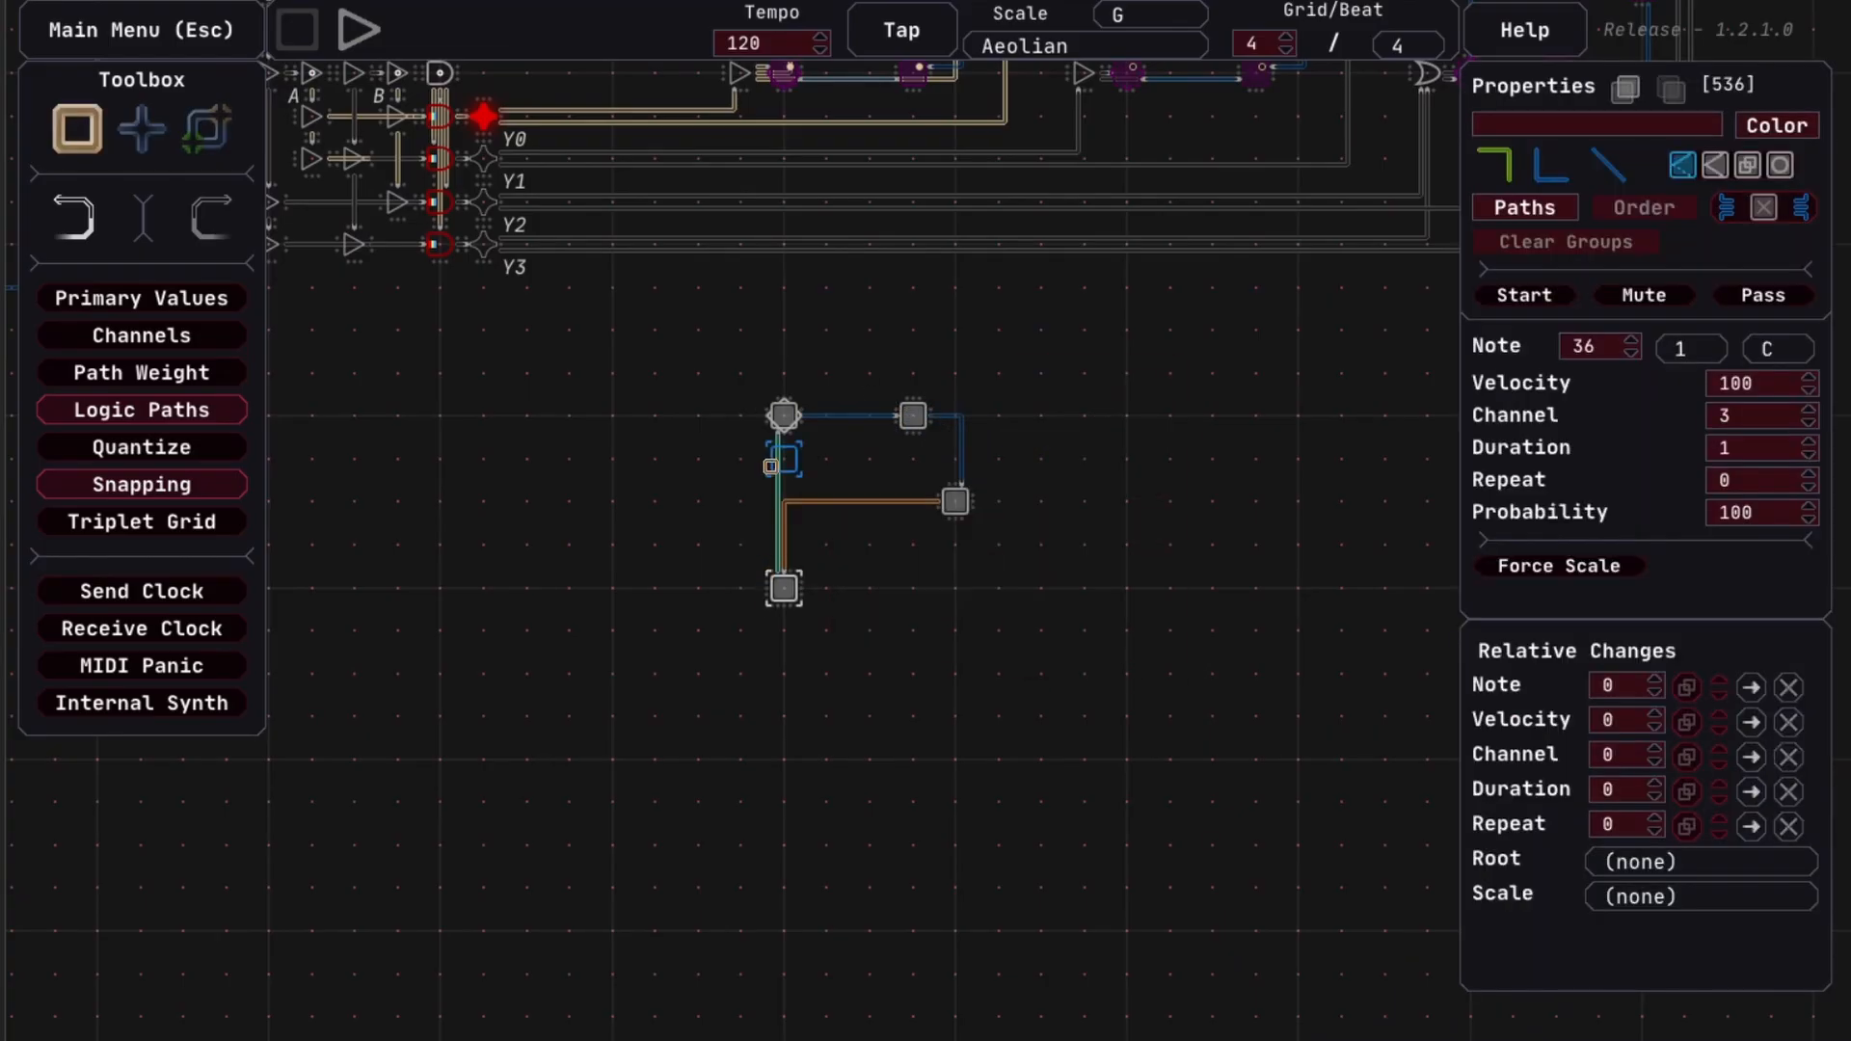
{"action": "left_click", "coordinate": [771, 467]}
{"action": "left_click", "coordinate": [784, 588]}
{"action": "left_click", "coordinate": [1524, 207]}
{"action": "left_click_drag", "start_coordinate": [784, 588], "coordinate": [784, 459]}
Play the patch and examine the starting note and signal flow of the five-note loop
{"action": "key", "text": "space"}
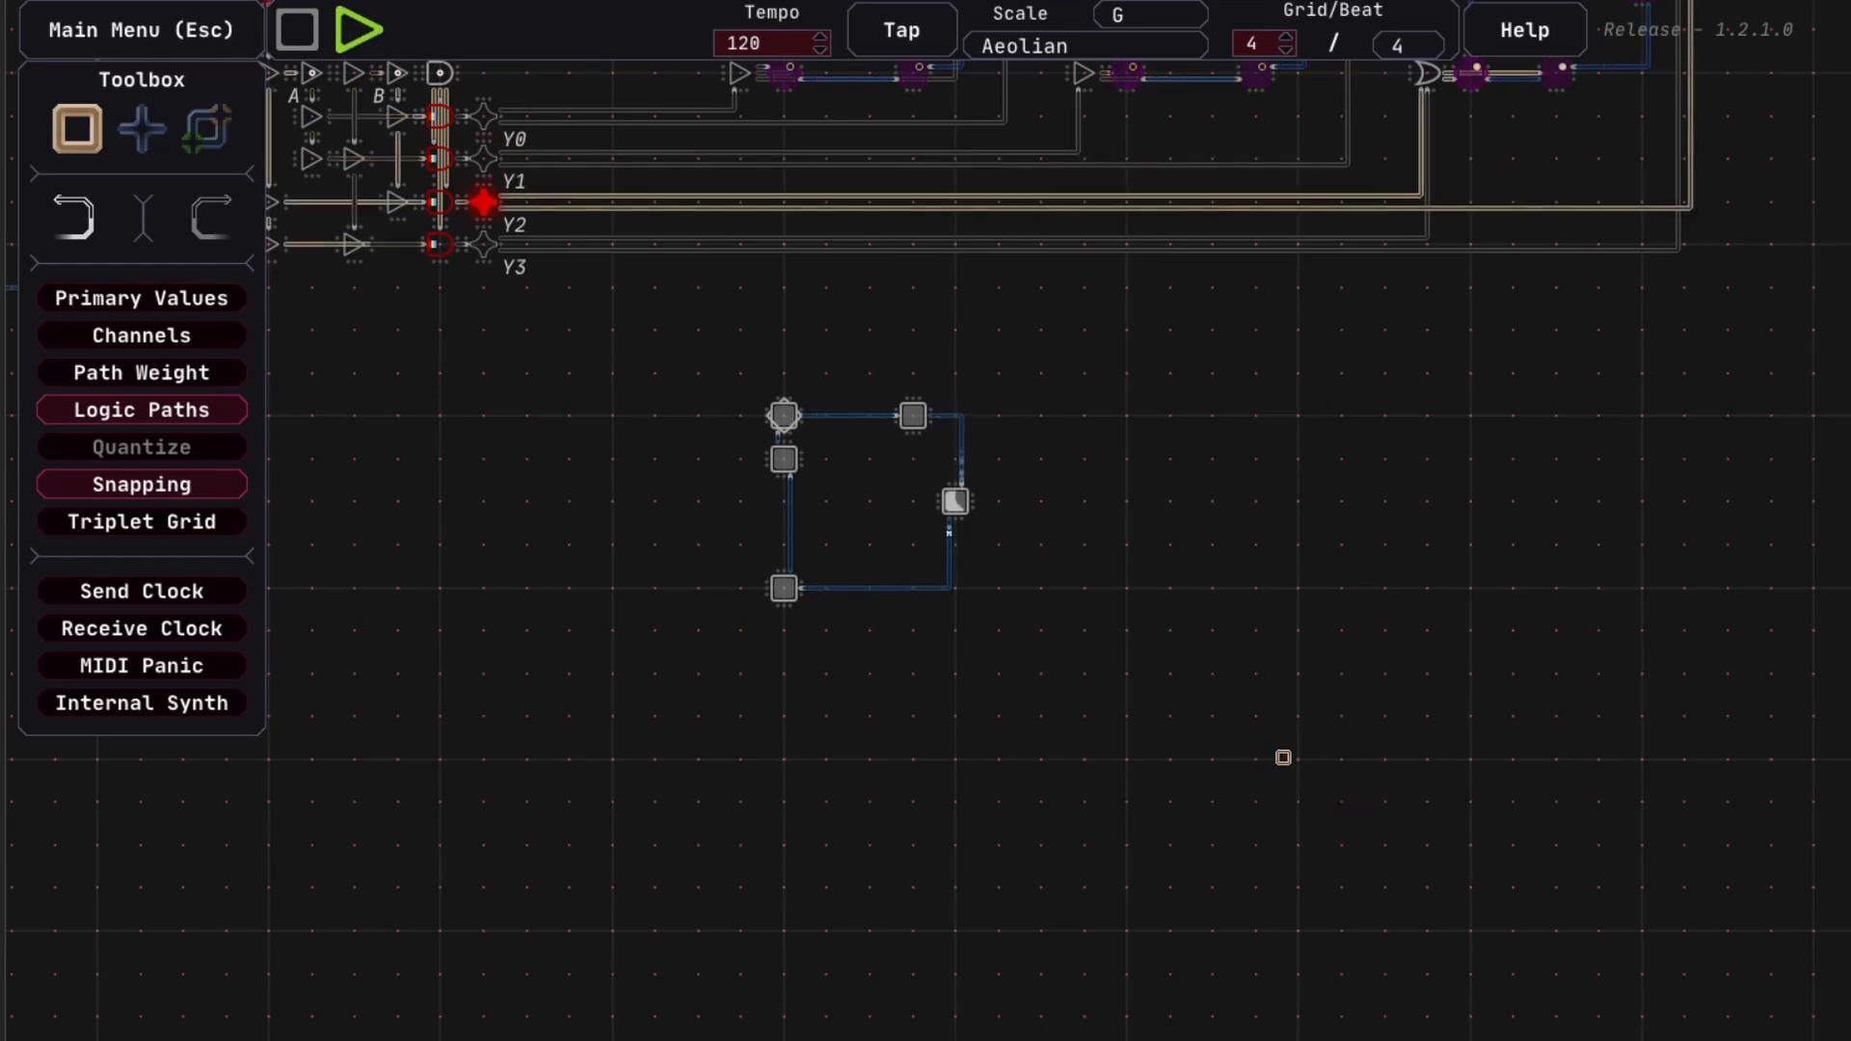
{"action": "left_click_drag", "start_coordinate": [686, 360], "coordinate": [846, 428]}
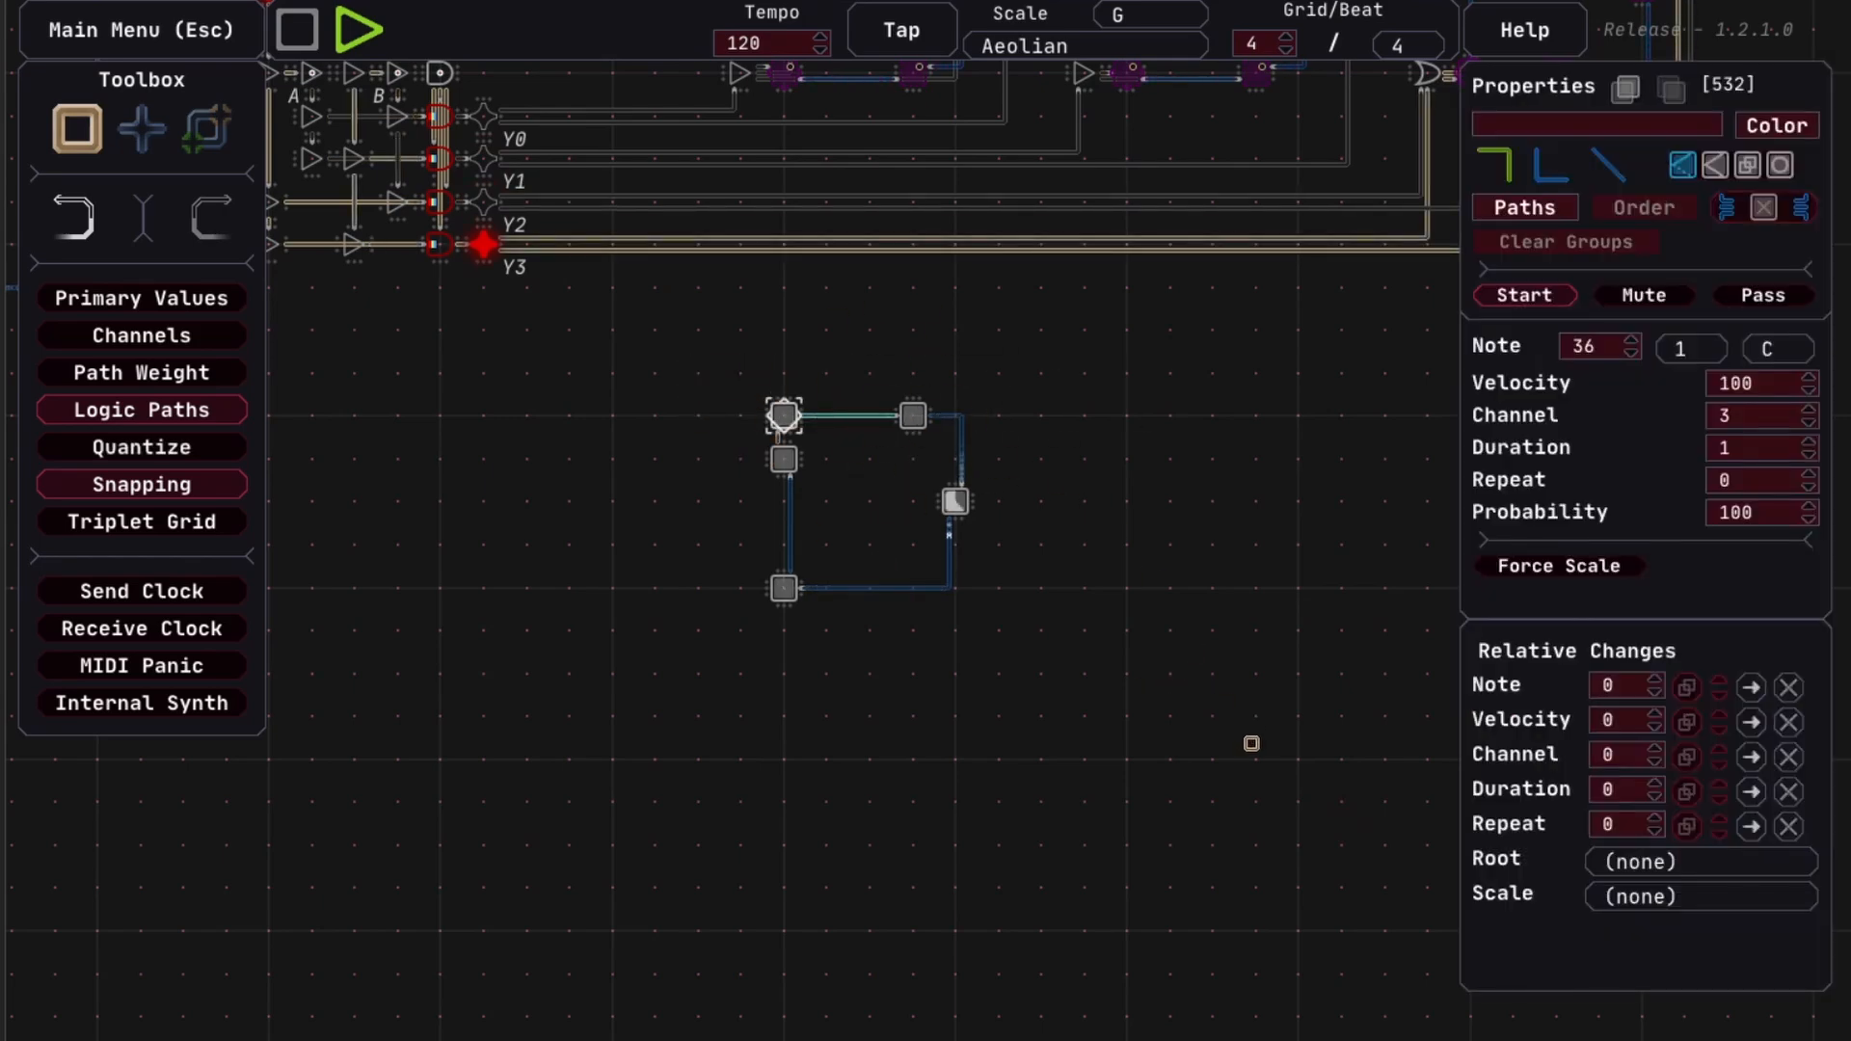
{"action": "left_click_drag", "start_coordinate": [1224, 691], "coordinate": [1232, 623]}
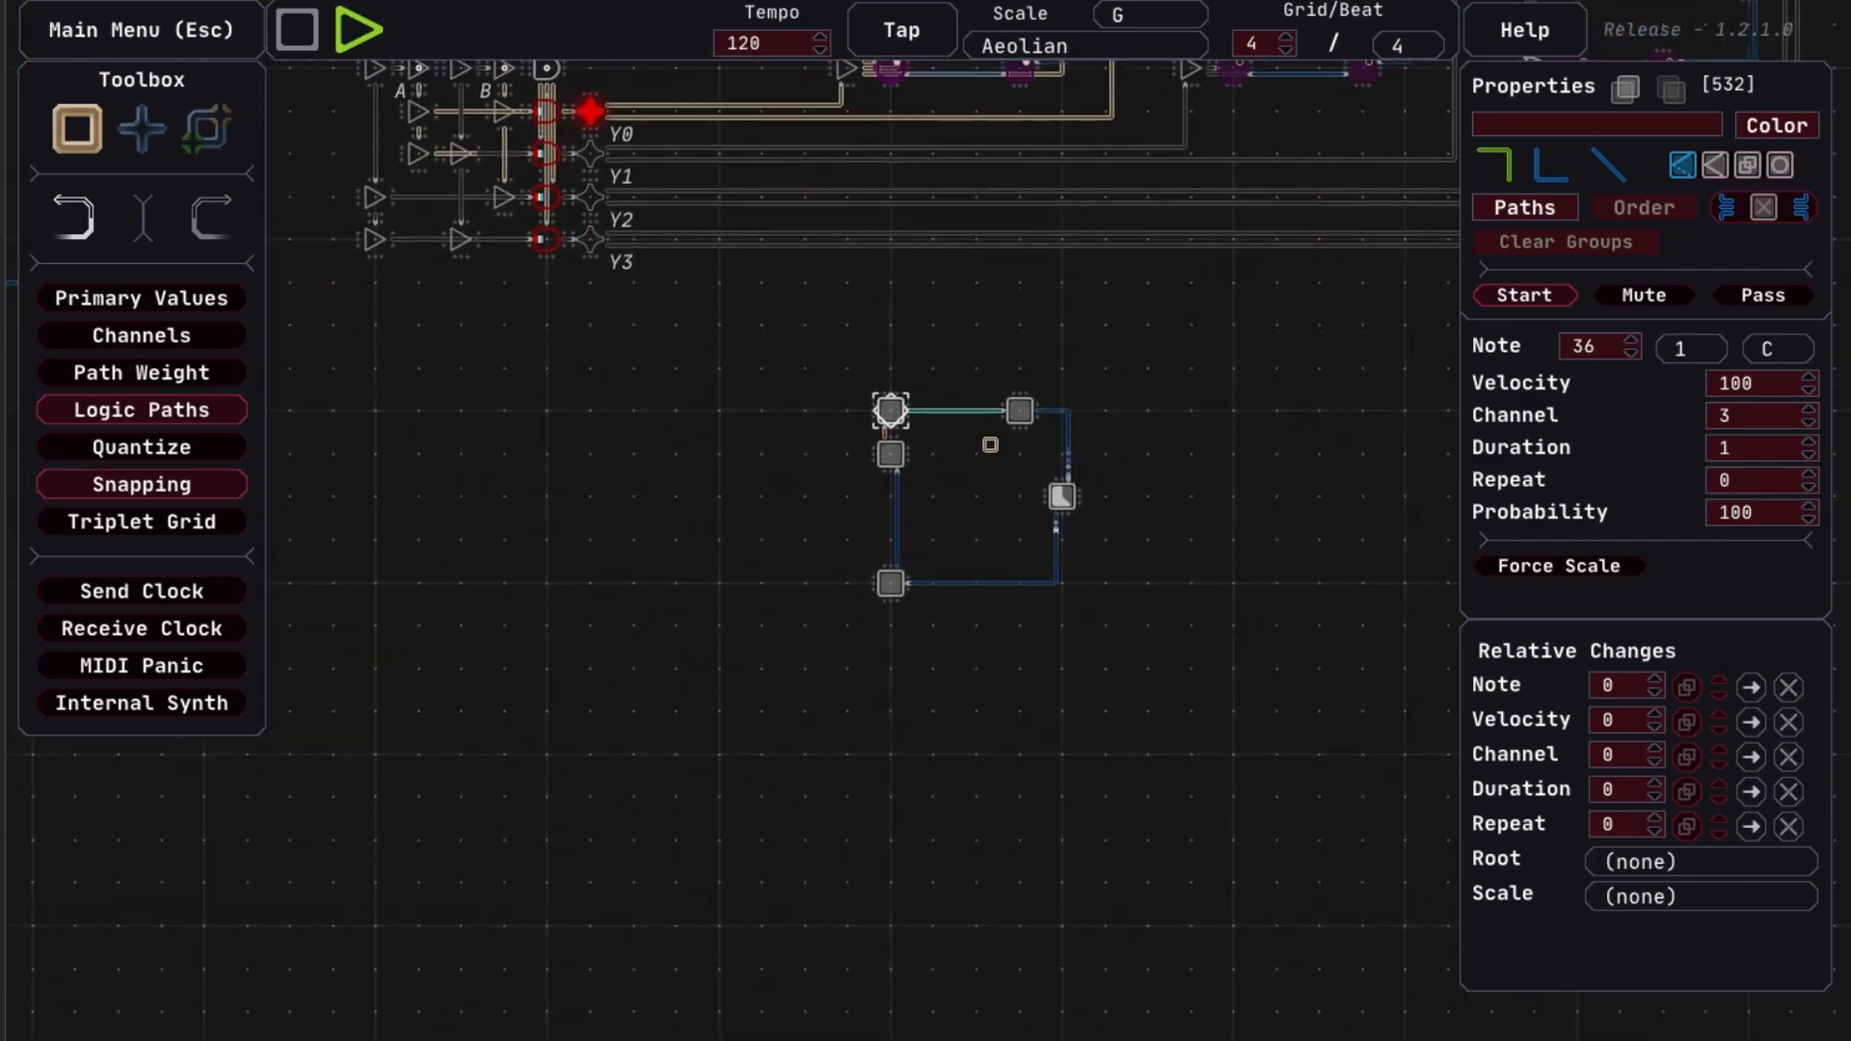
{"action": "left_click_drag", "start_coordinate": [1182, 505], "coordinate": [1102, 494]}
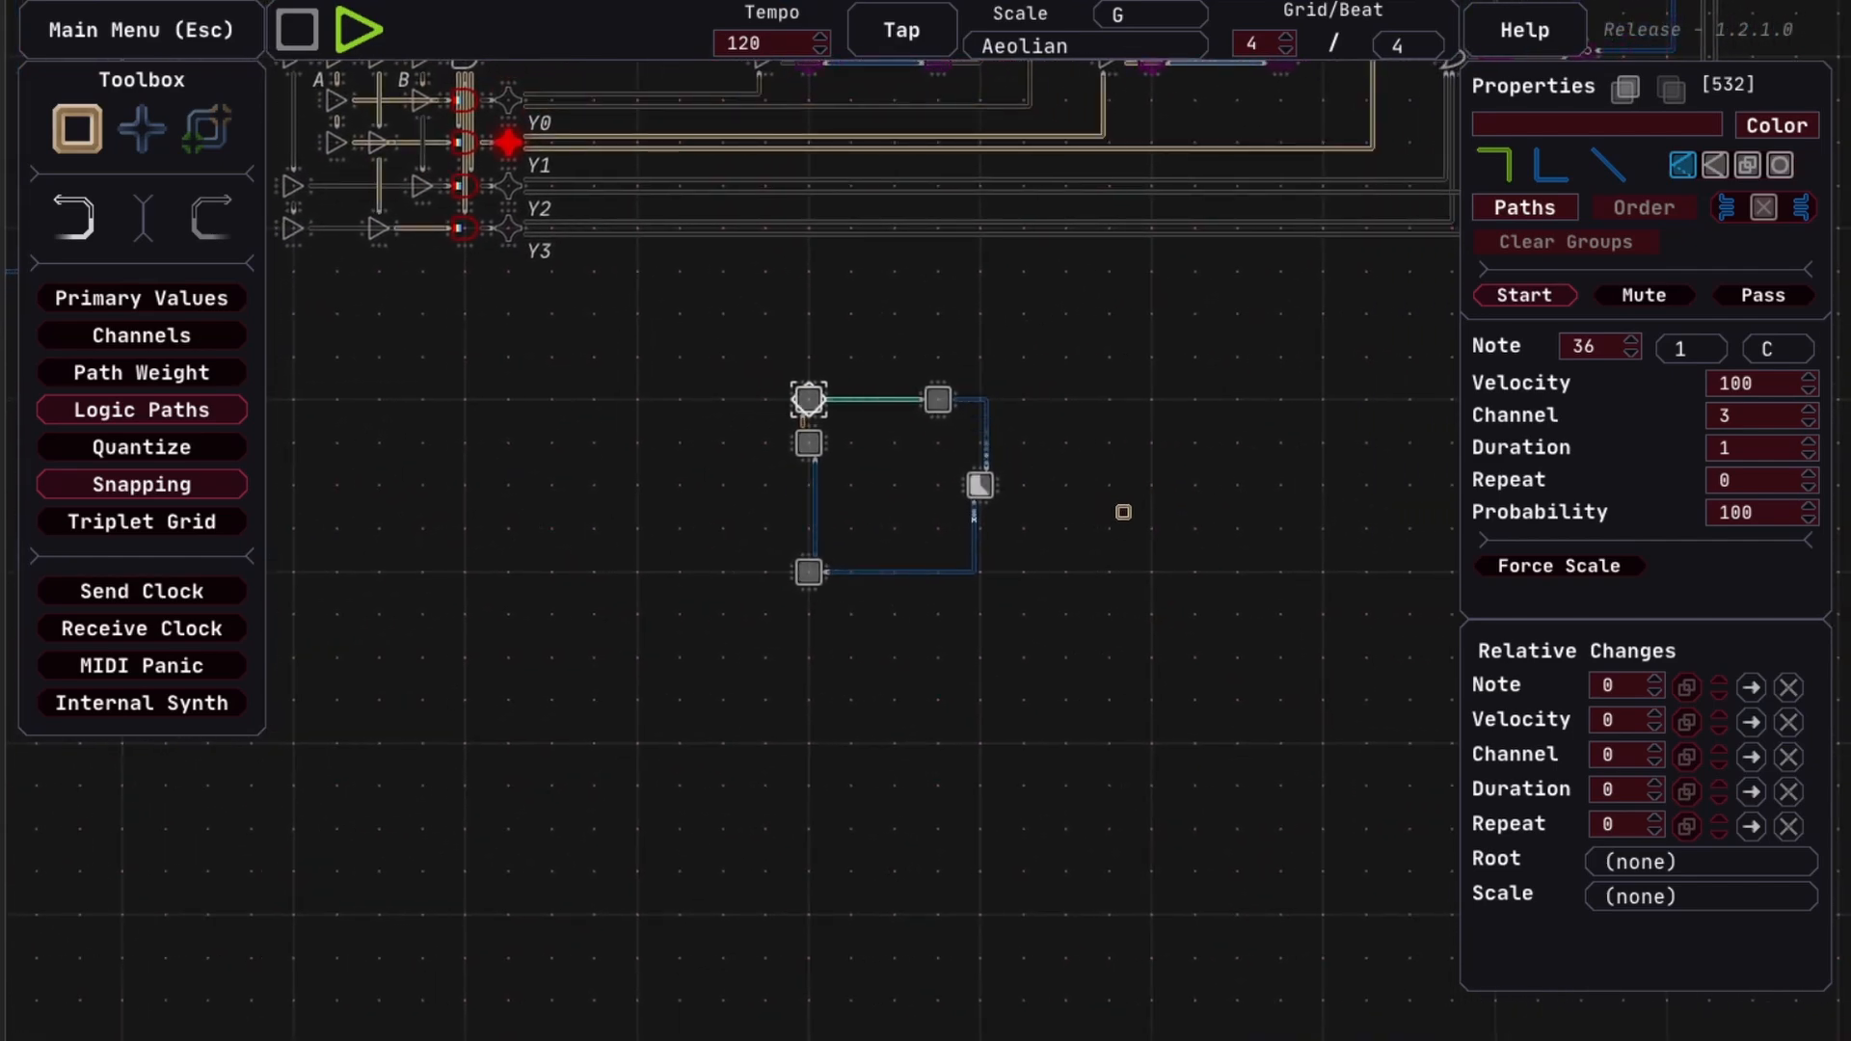
Duplicate the five-note loop alongside the original and play both loops together
{"action": "left_click_drag", "start_coordinate": [771, 374], "coordinate": [1069, 624]}
{"action": "key", "text": "ctrl+v"}
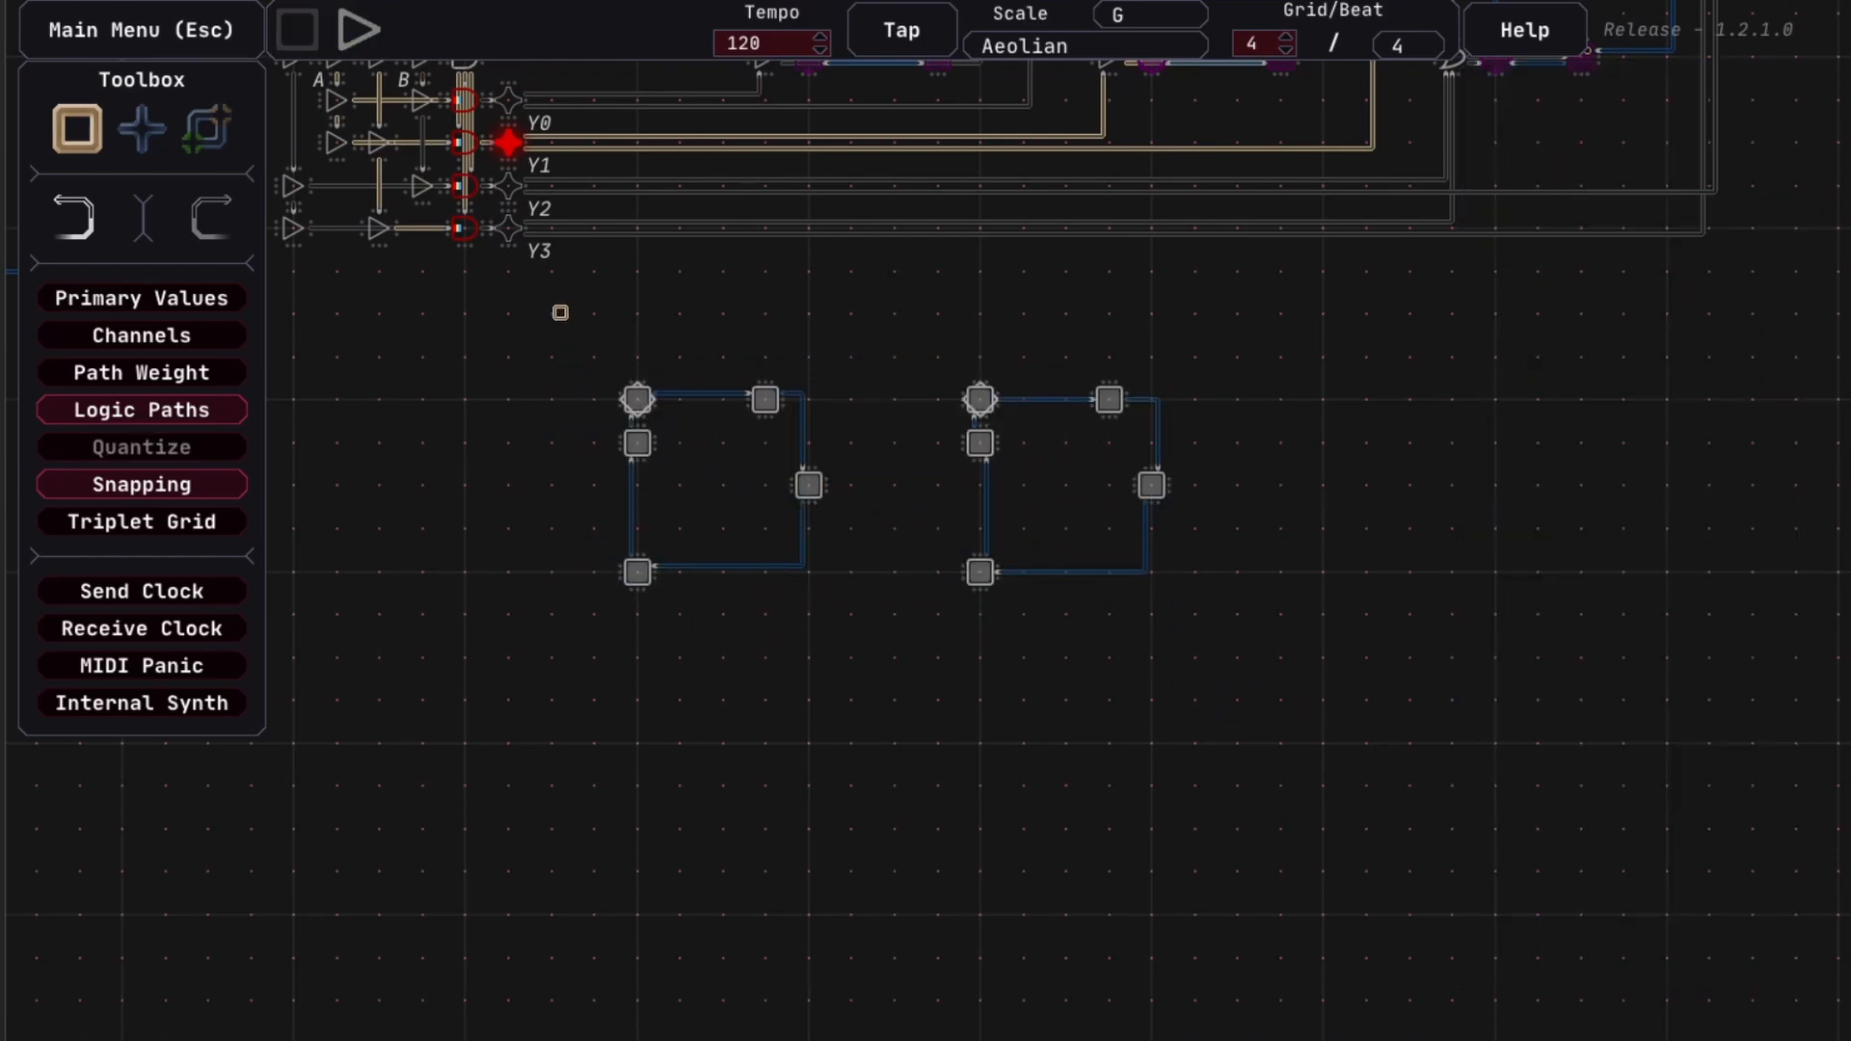
{"action": "left_click_drag", "start_coordinate": [562, 316], "coordinate": [850, 623]}
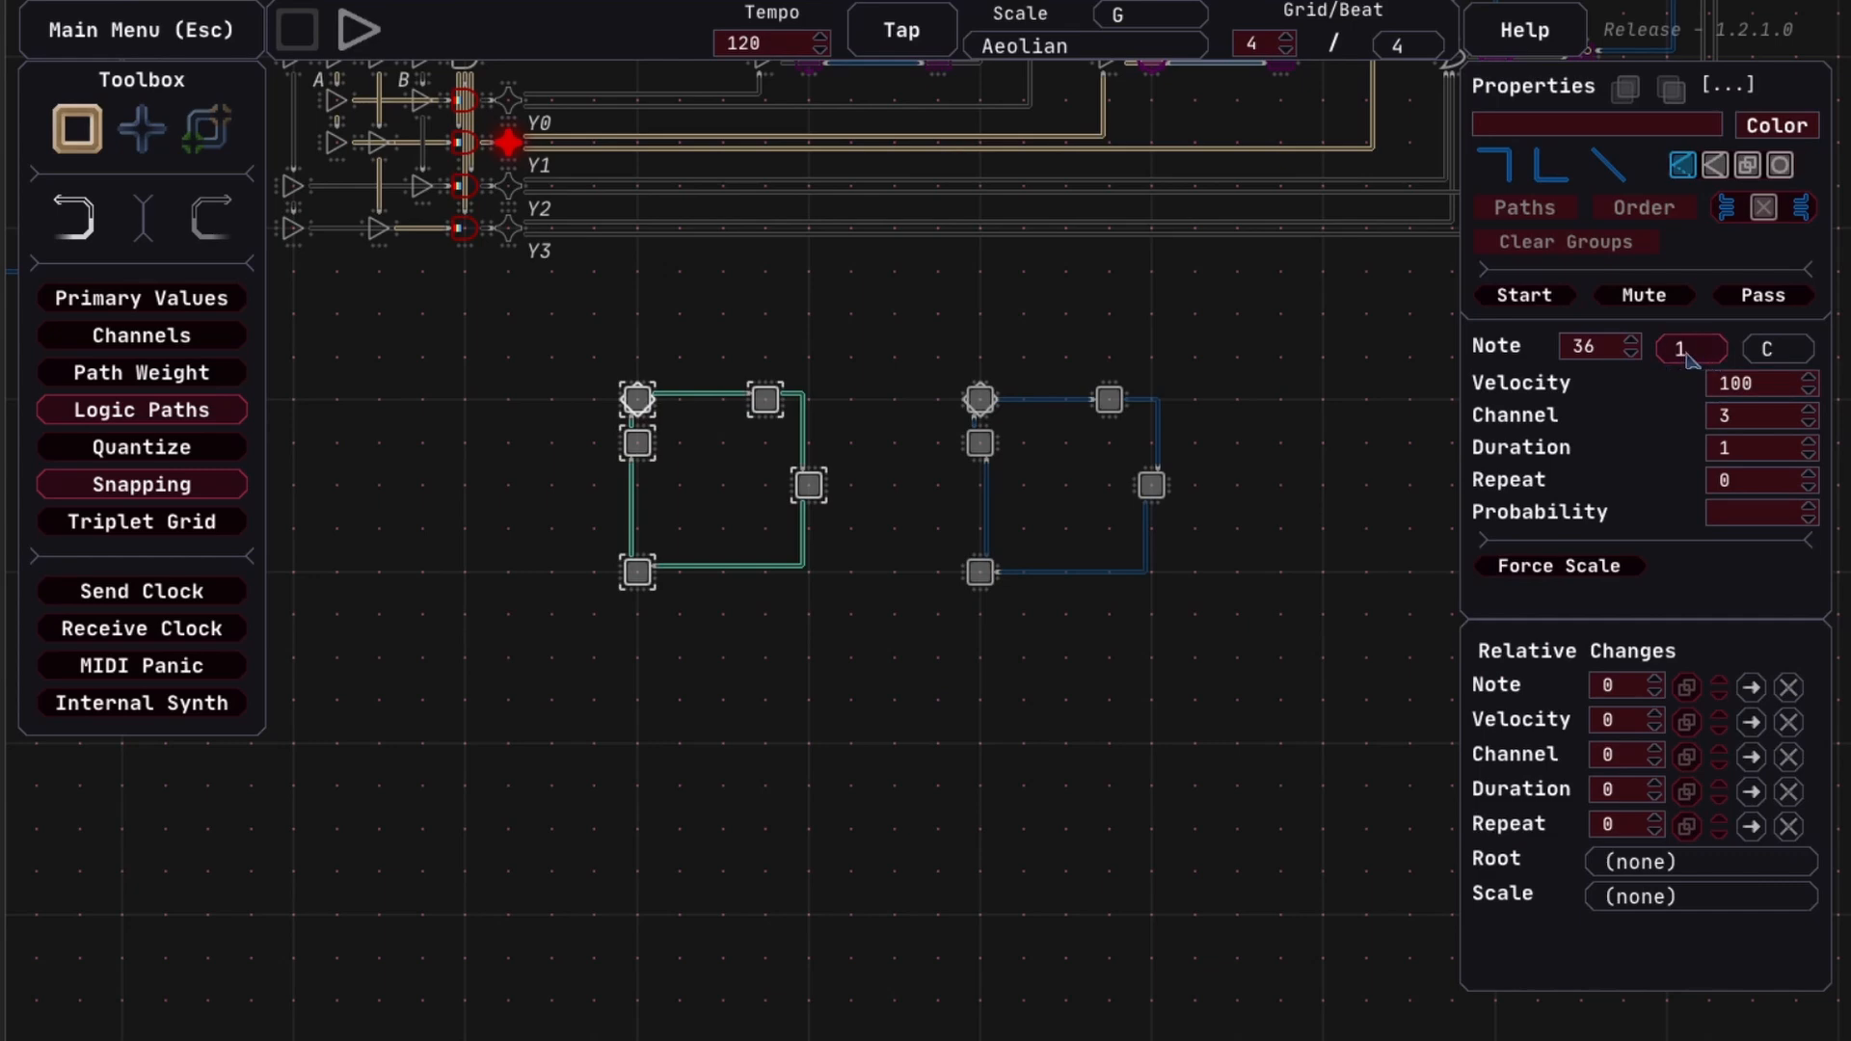
{"action": "left_click", "coordinate": [1041, 636]}
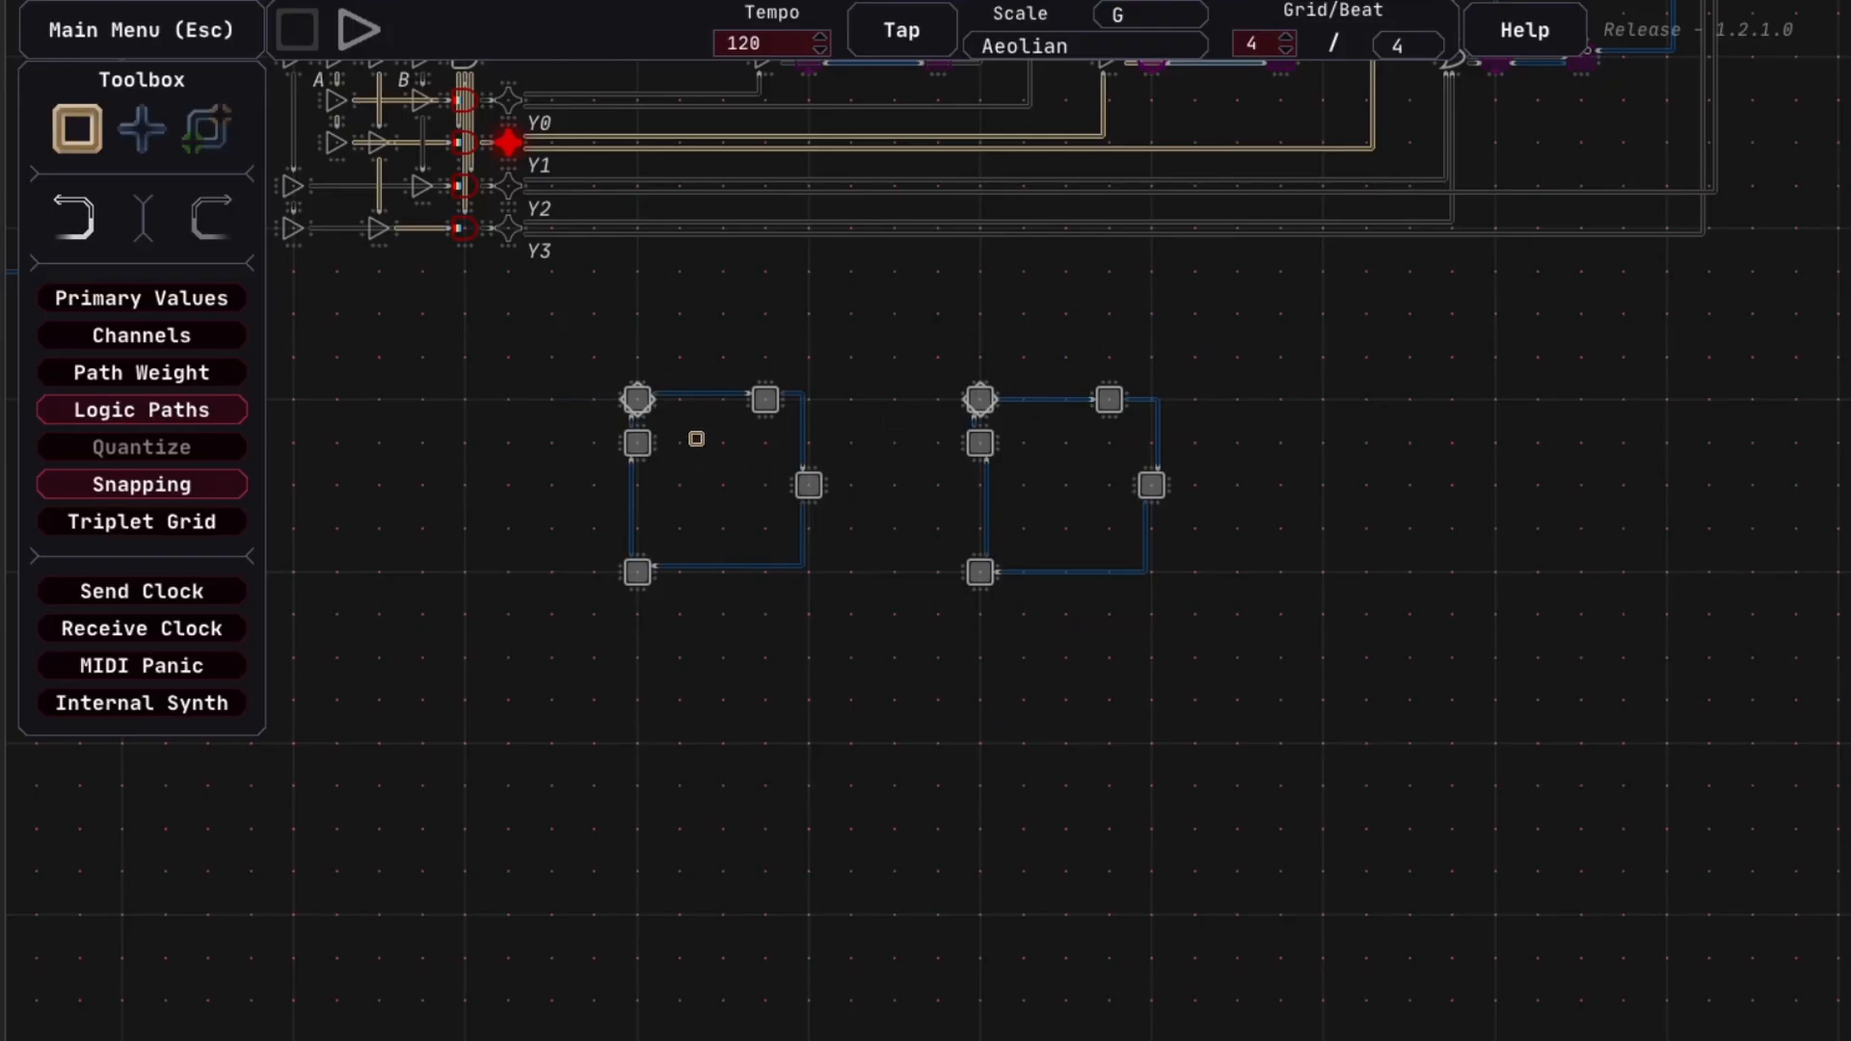
{"action": "key", "text": "space"}
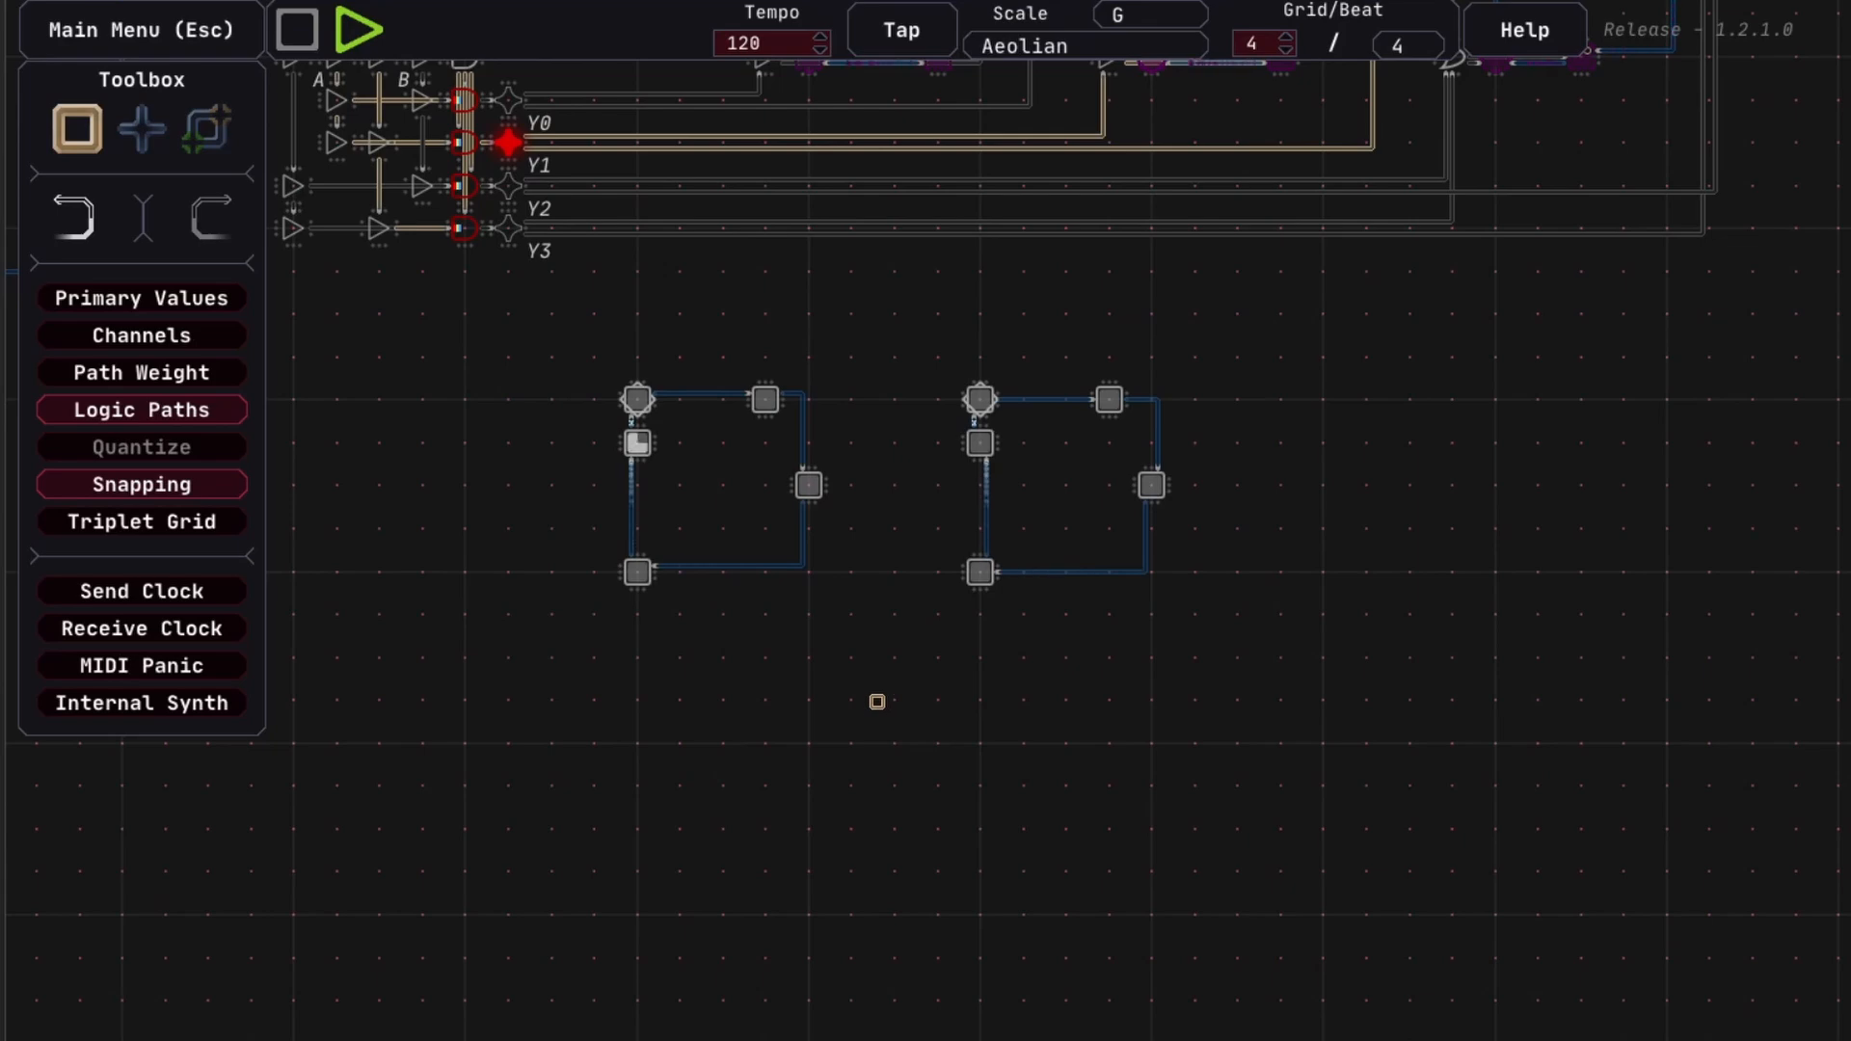
Mute the starting note of the left five-note percussion loop
{"action": "left_click_drag", "start_coordinate": [604, 387], "coordinate": [671, 453]}
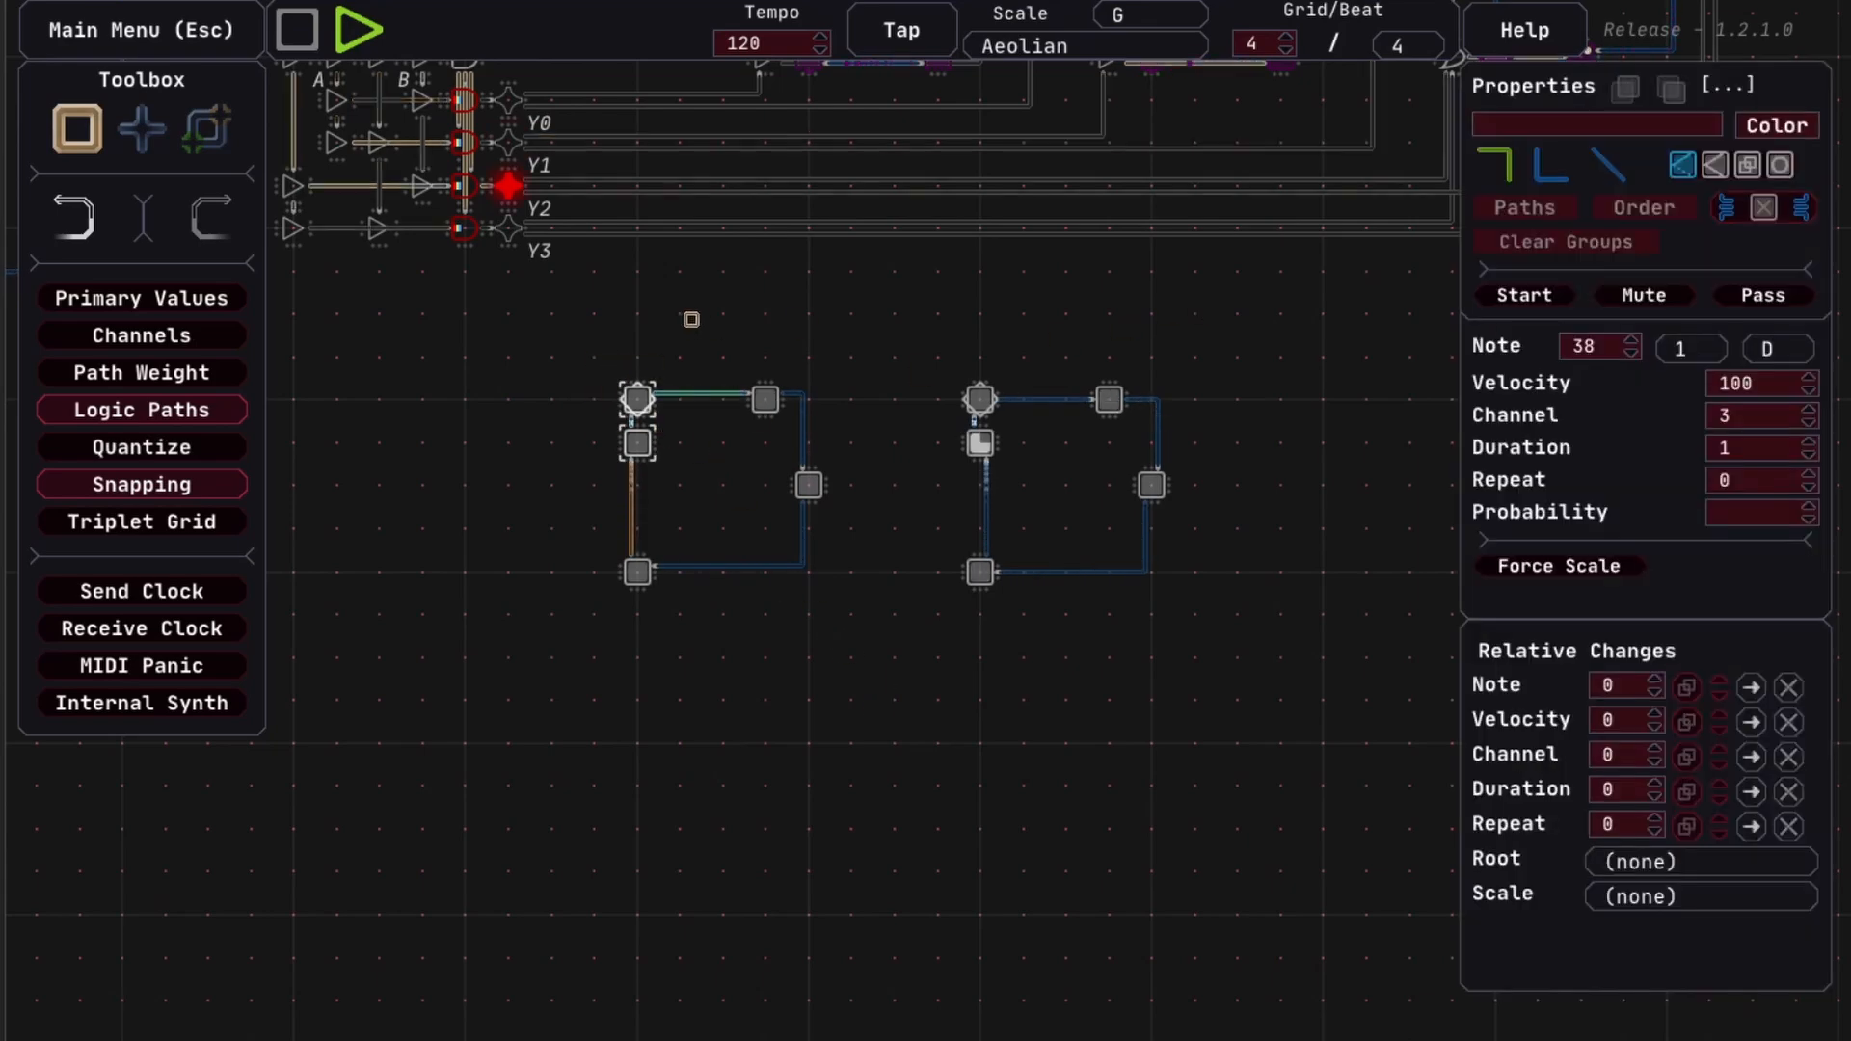
{"action": "left_click", "coordinate": [599, 355]}
{"action": "left_click", "coordinate": [637, 398]}
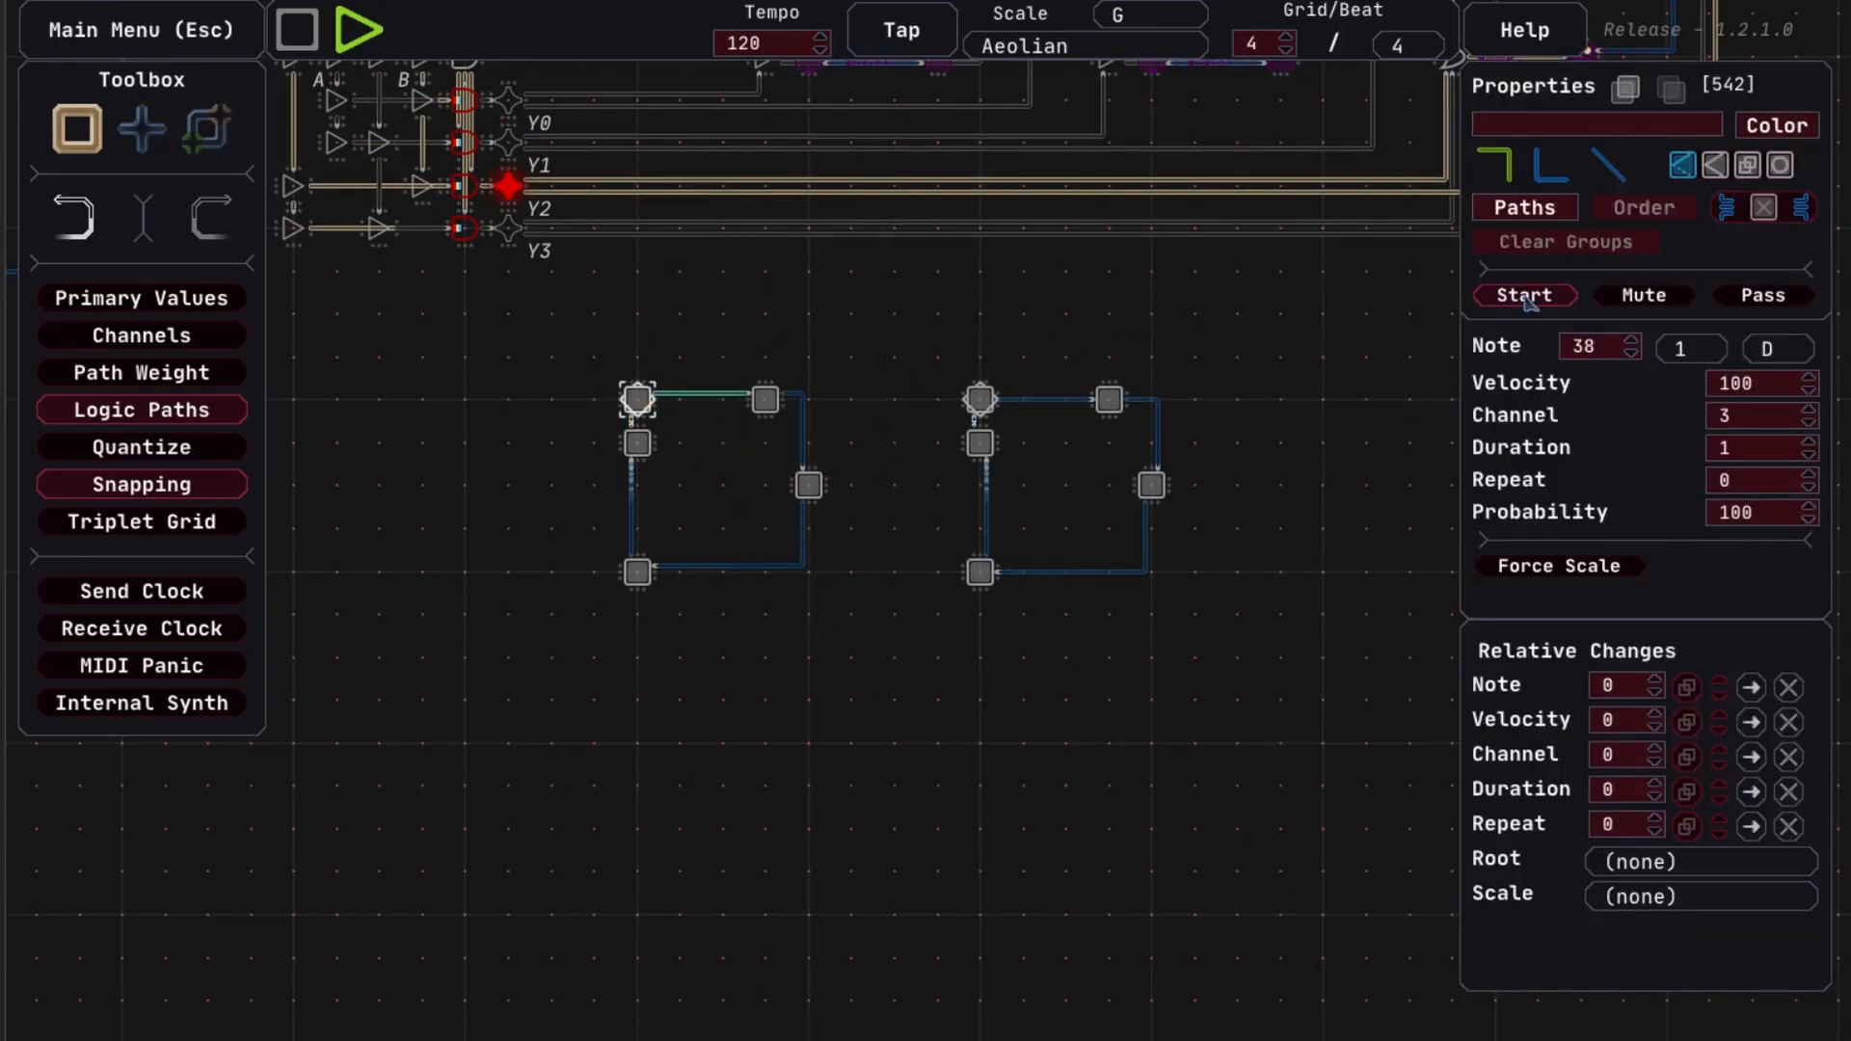
{"action": "left_click", "coordinate": [1644, 295]}
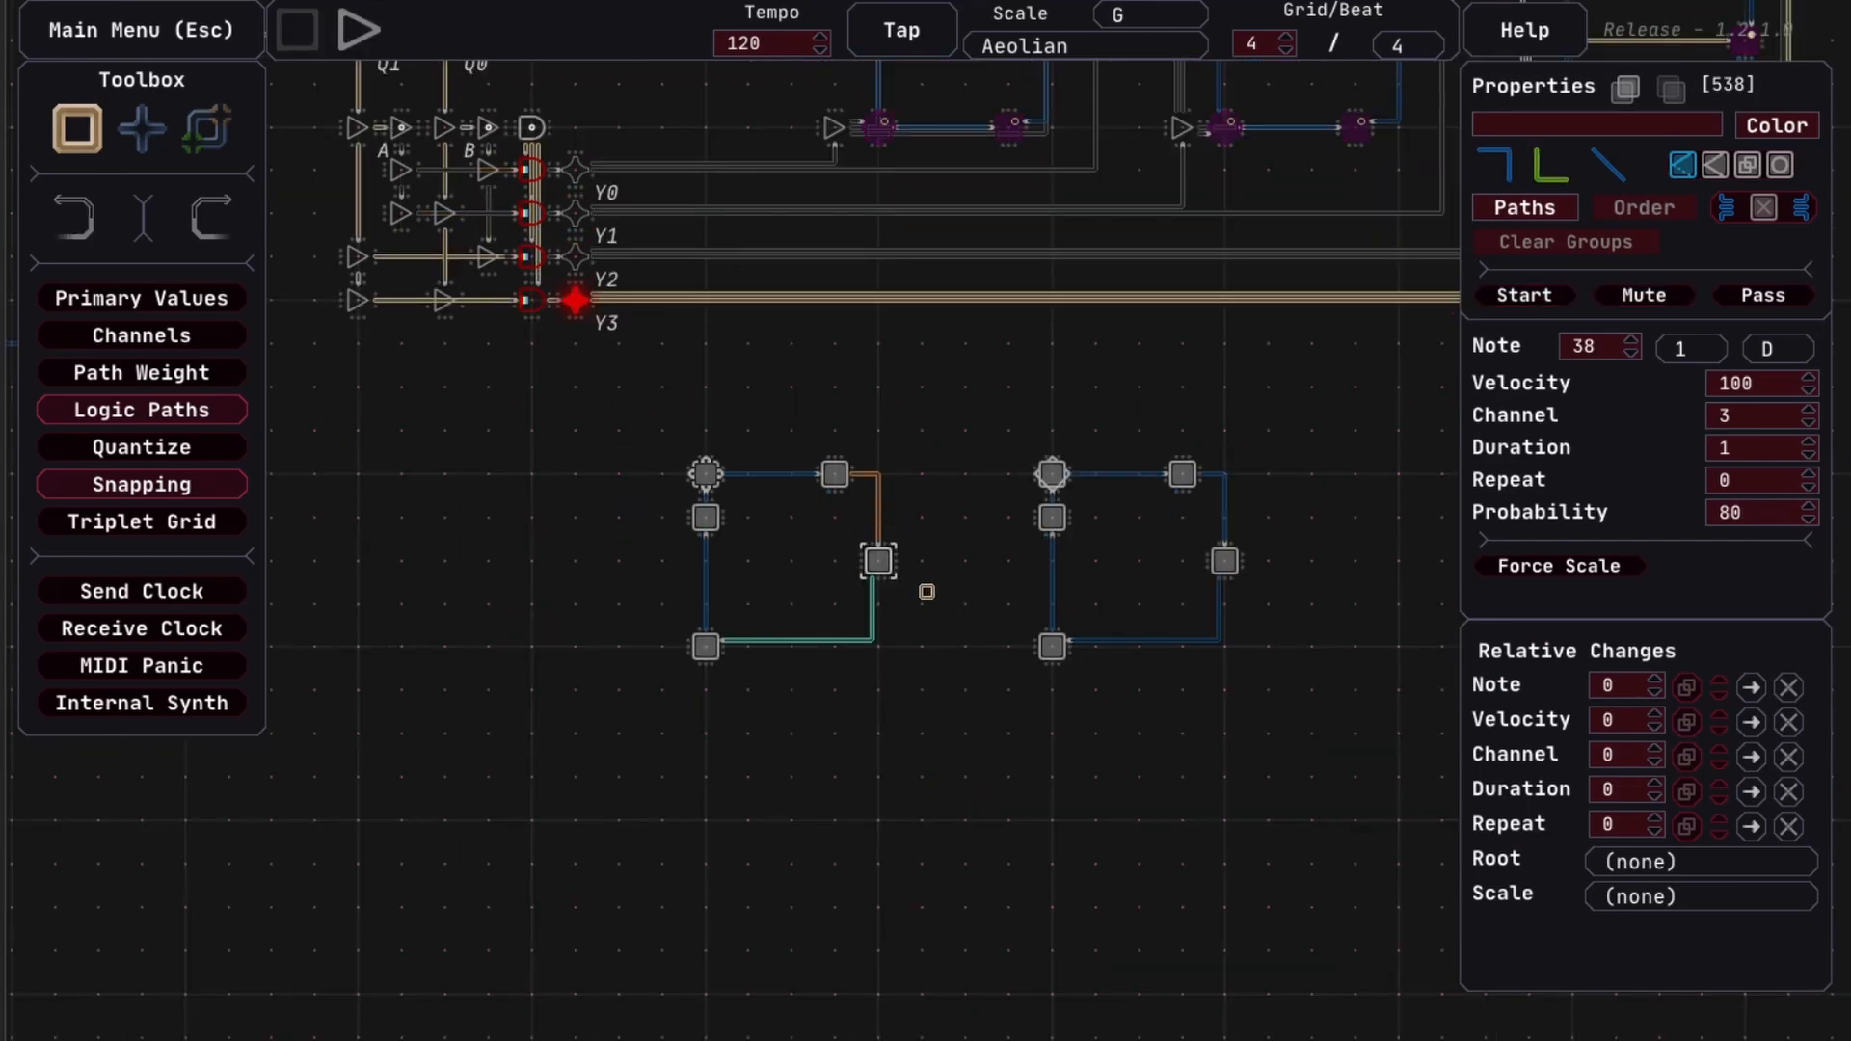
Play the patch and inspect the properties of the left loop's right-hand note and upper-right note
{"action": "left_click_drag", "start_coordinate": [927, 591], "coordinate": [822, 529]}
{"action": "left_click", "coordinate": [909, 582]}
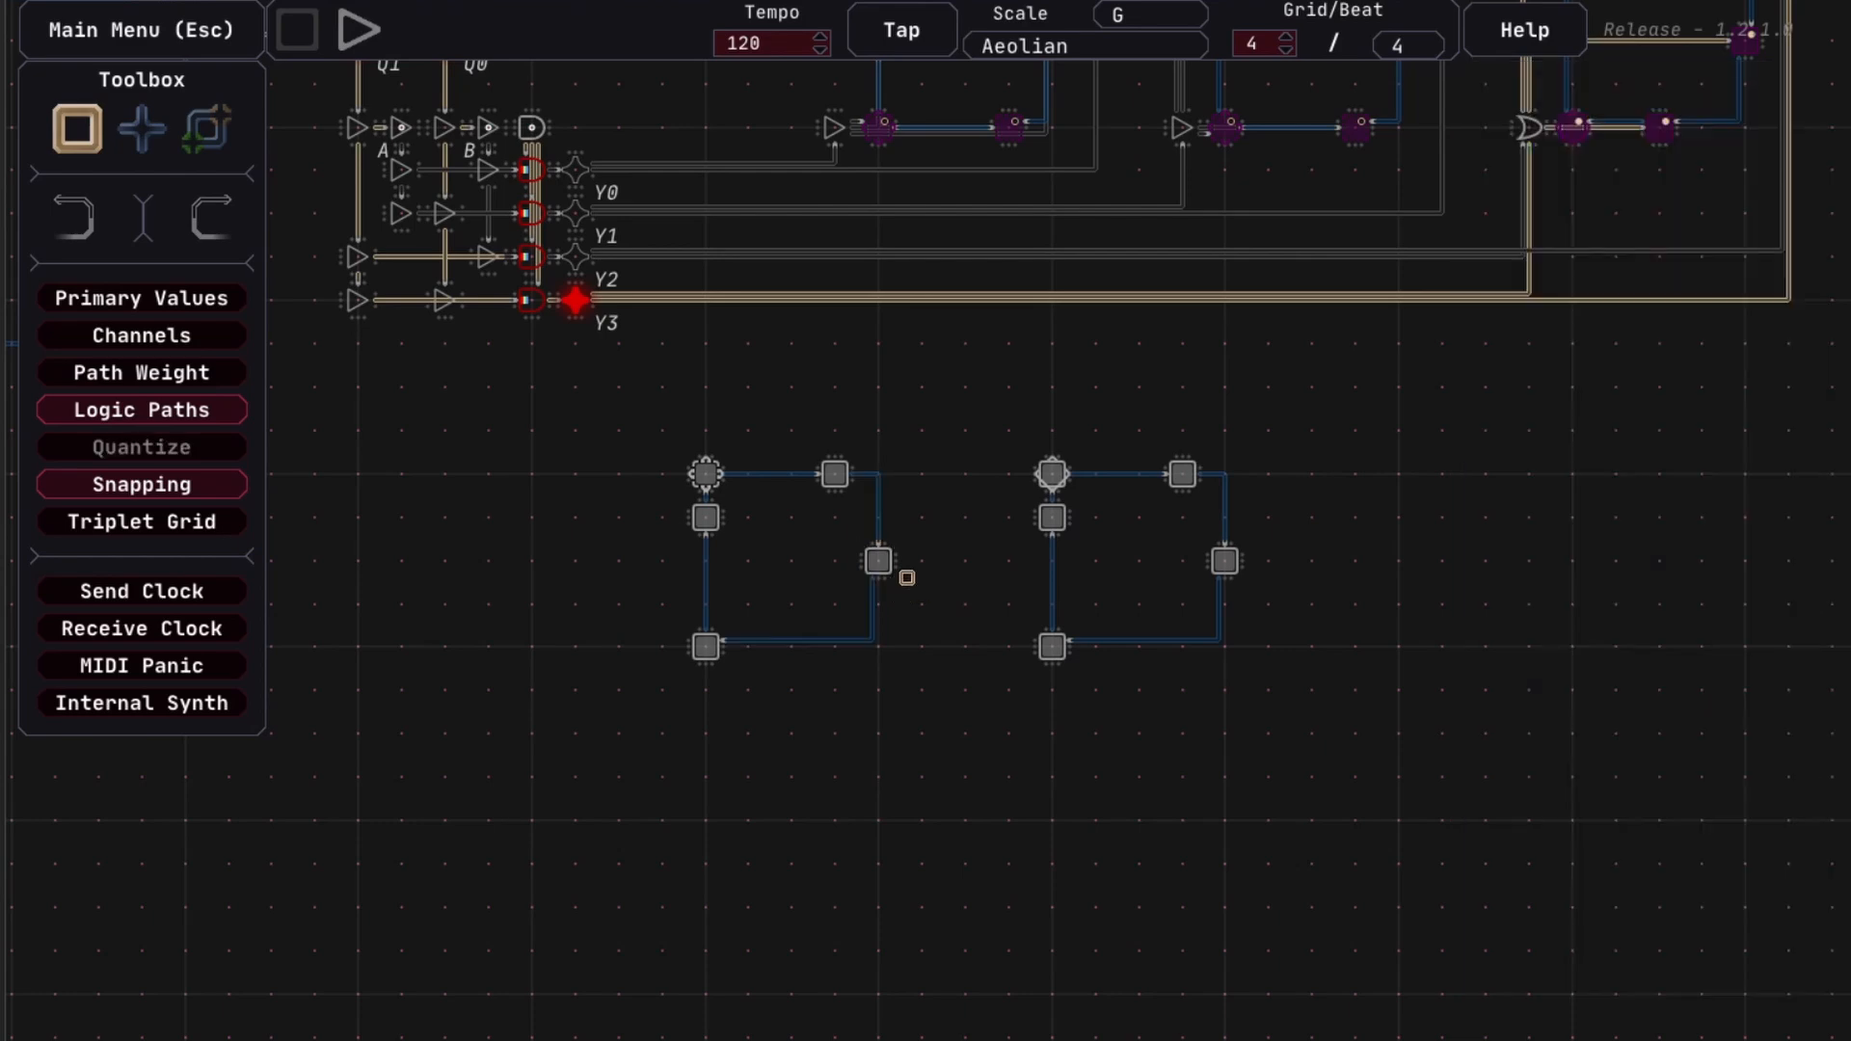
{"action": "left_click", "coordinate": [870, 556]}
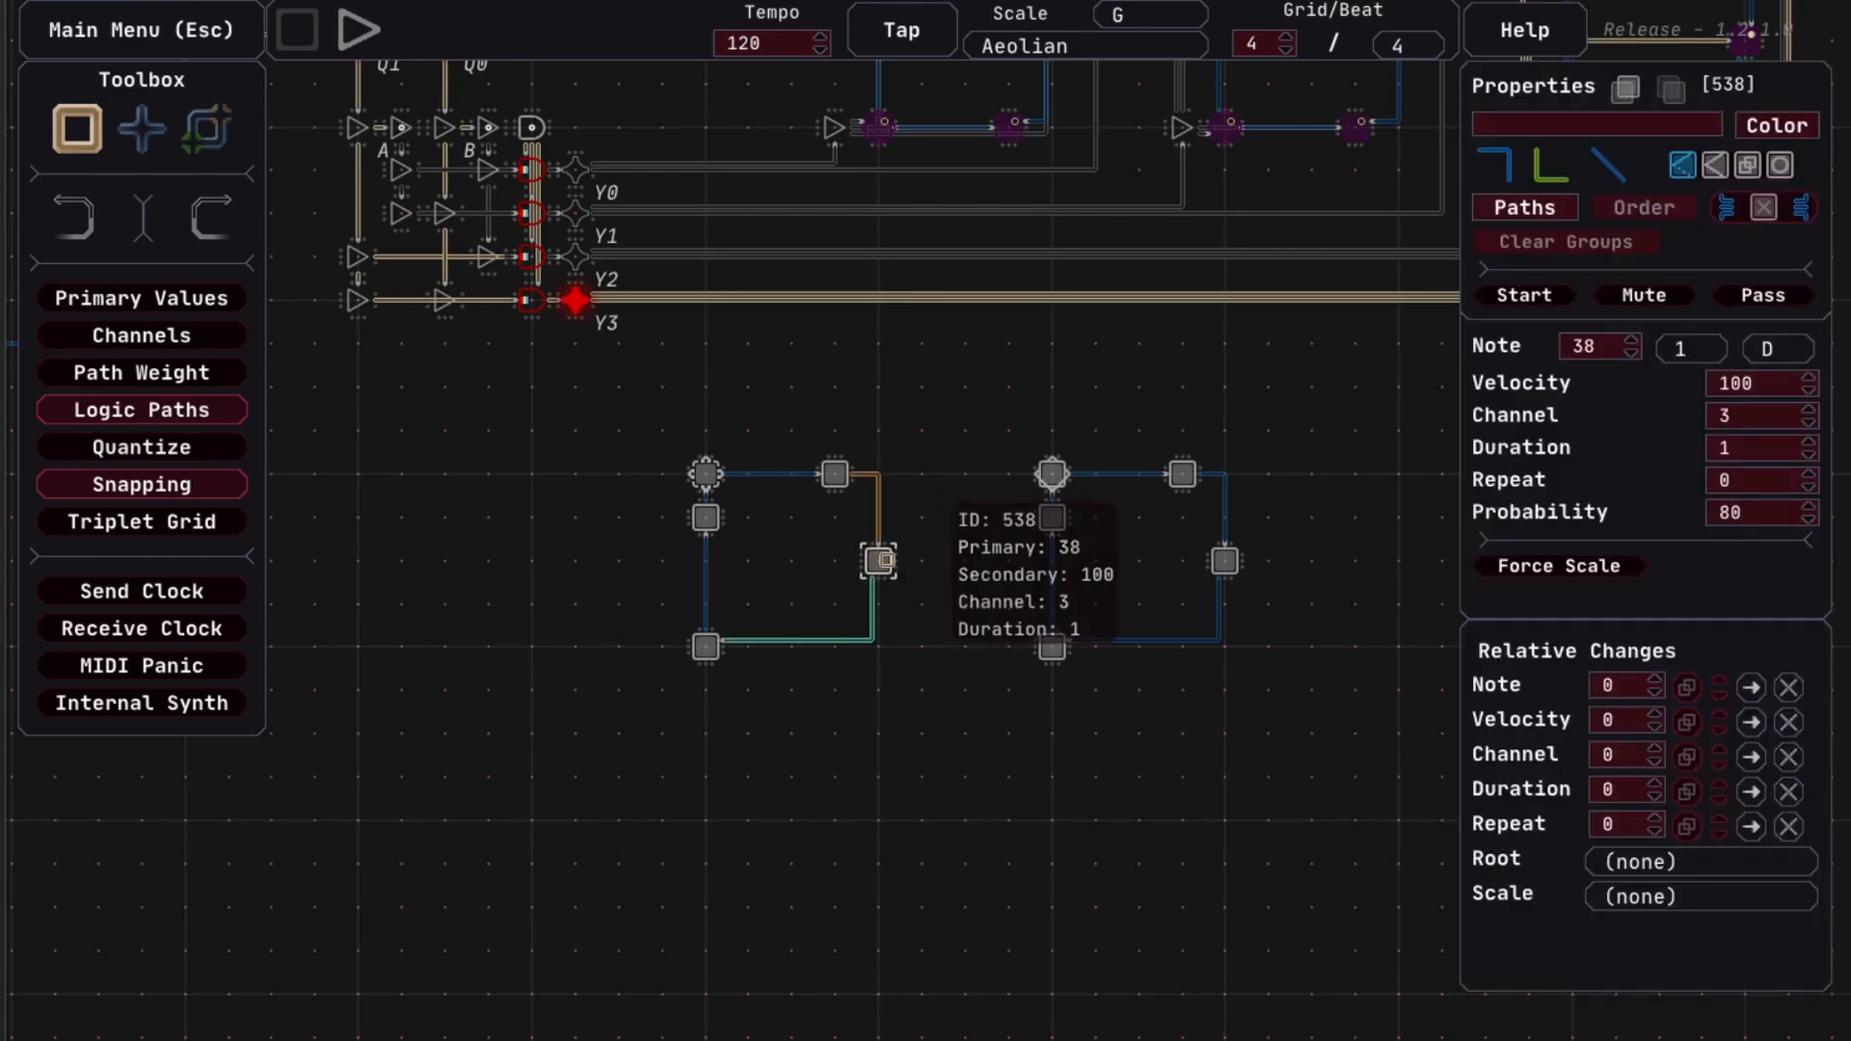
{"action": "key", "text": "space"}
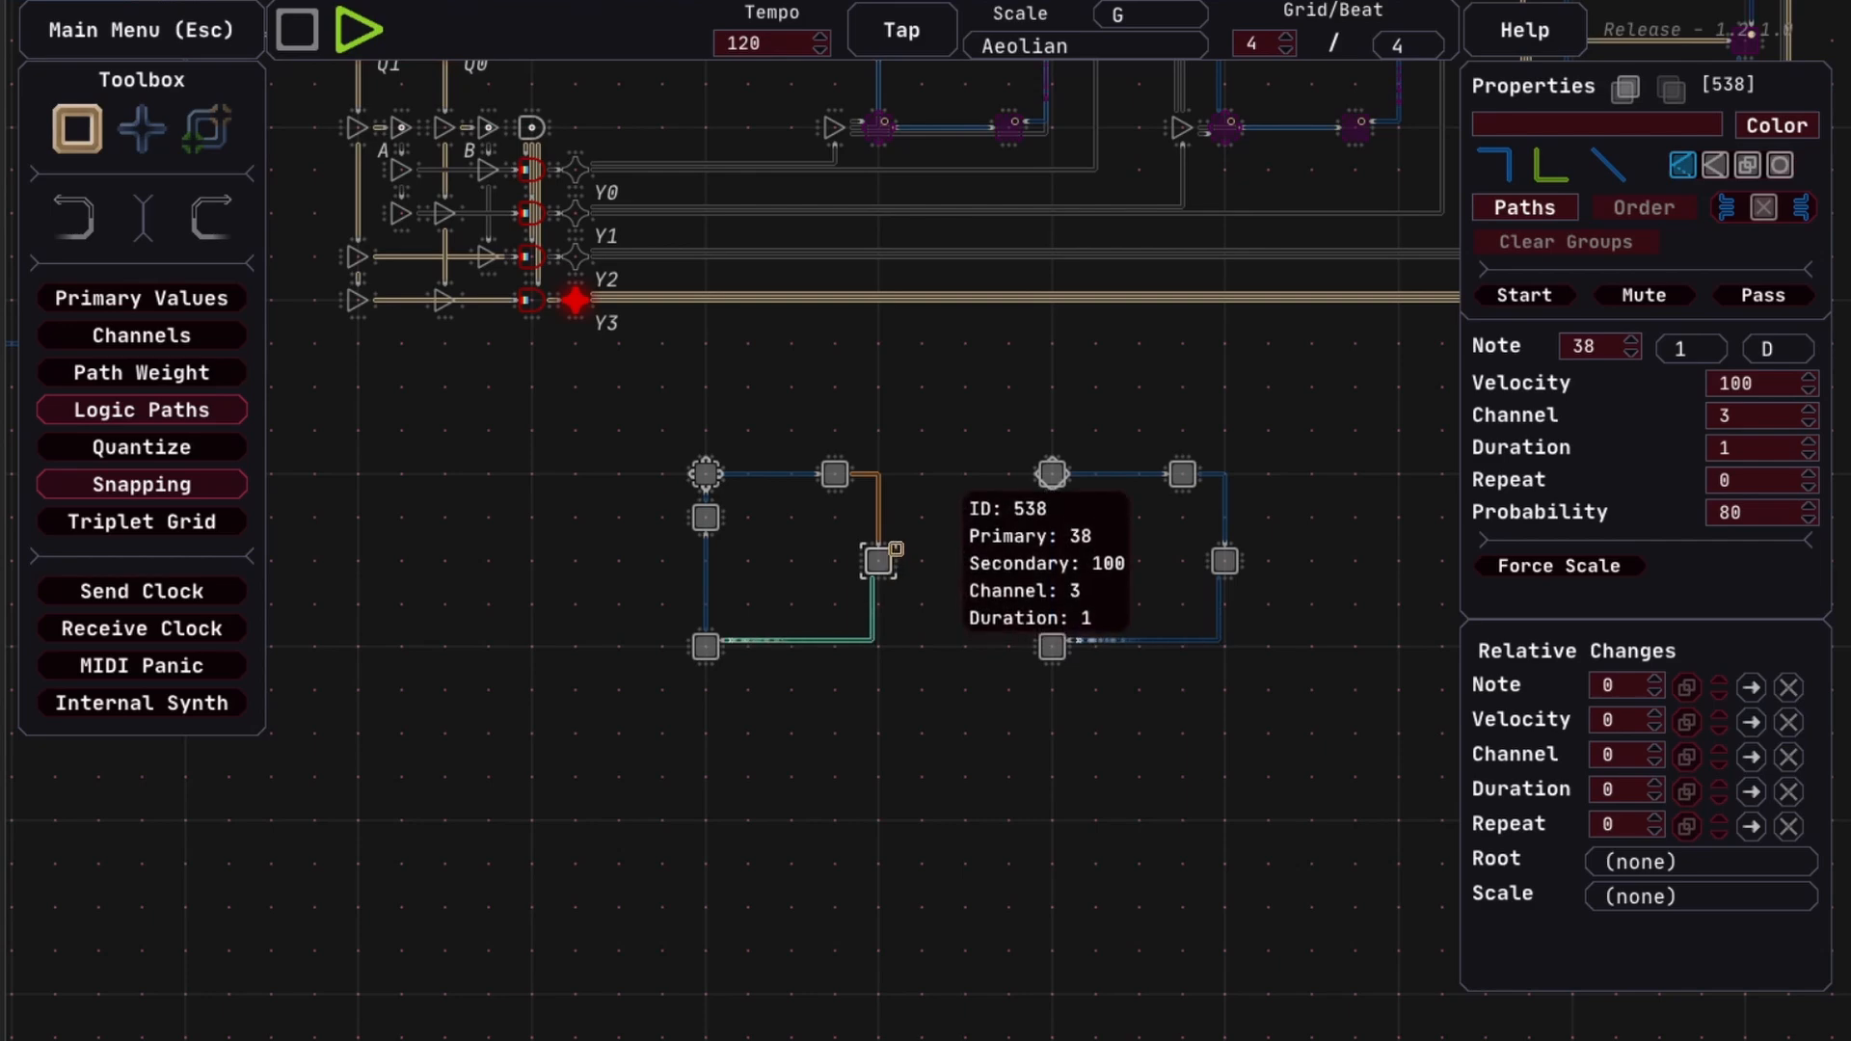
{"action": "left_click", "coordinate": [854, 479]}
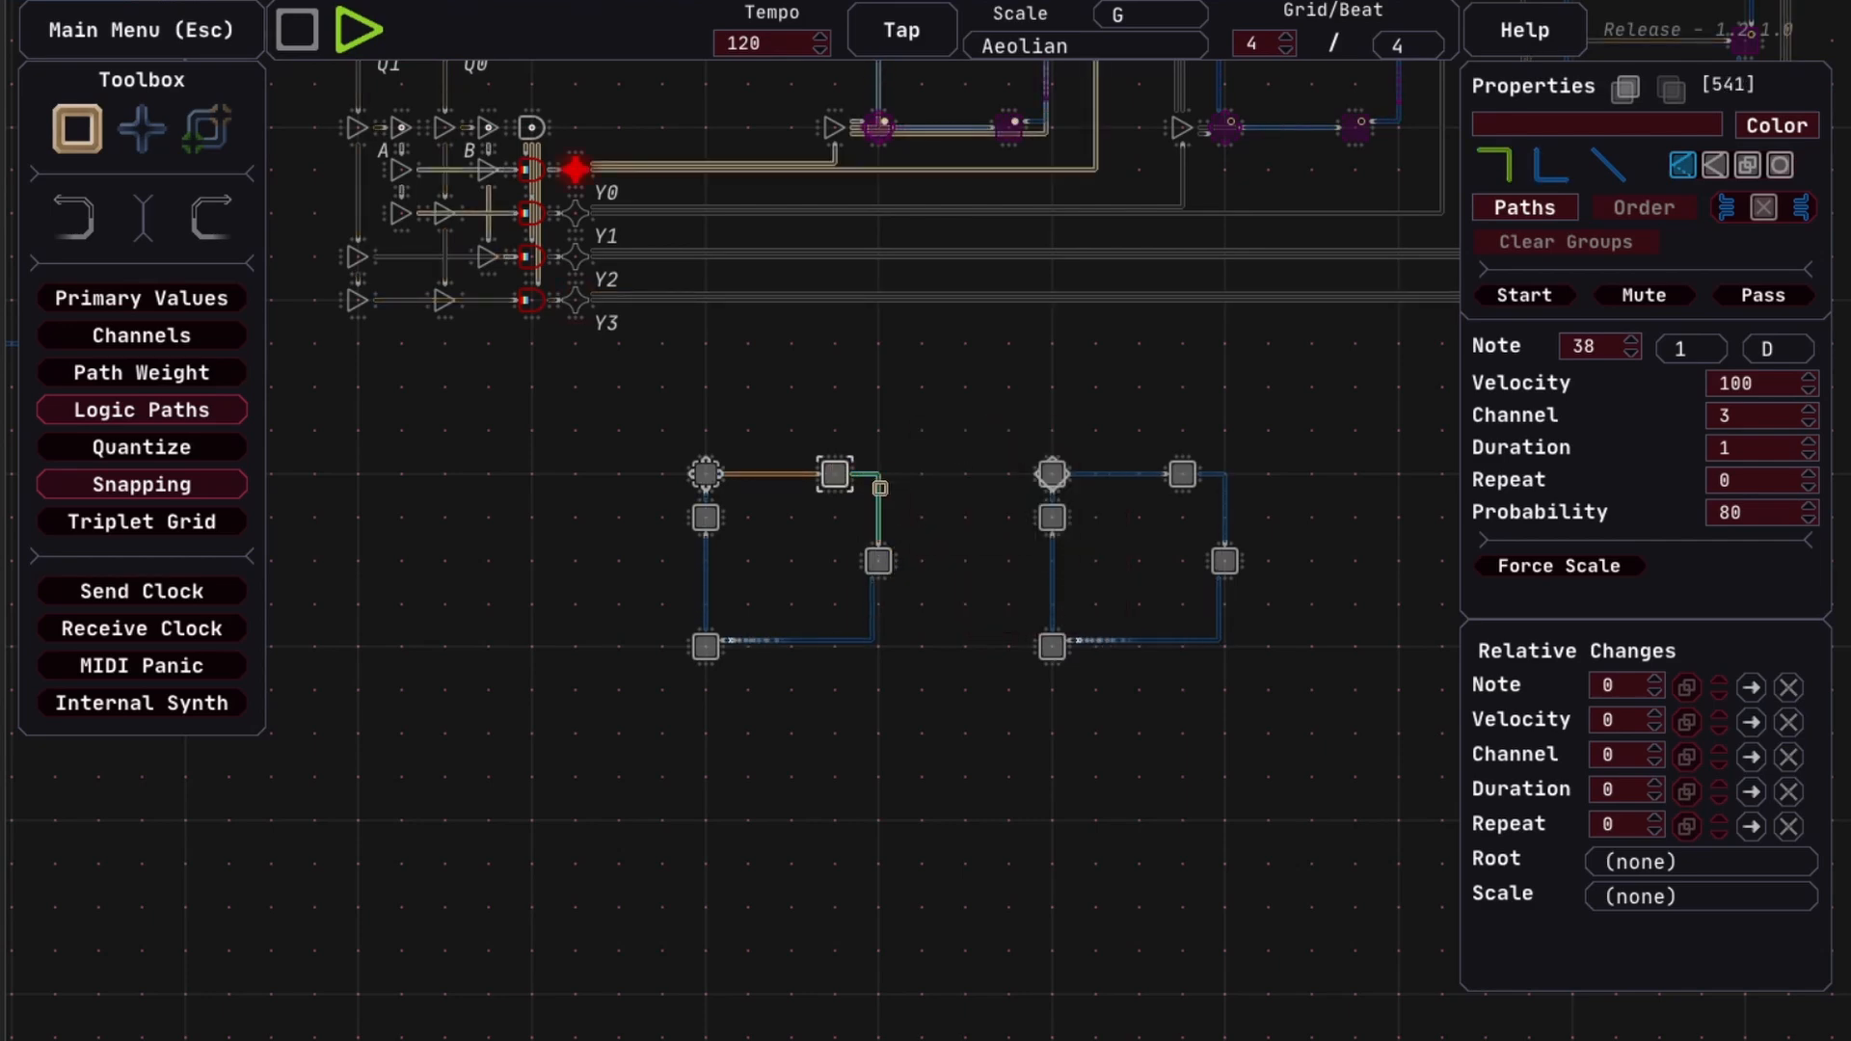
{"action": "key", "text": "space"}
Try to branch the left loop with a second path from its upper-right note to its lower-left note
{"action": "key", "text": "w"}
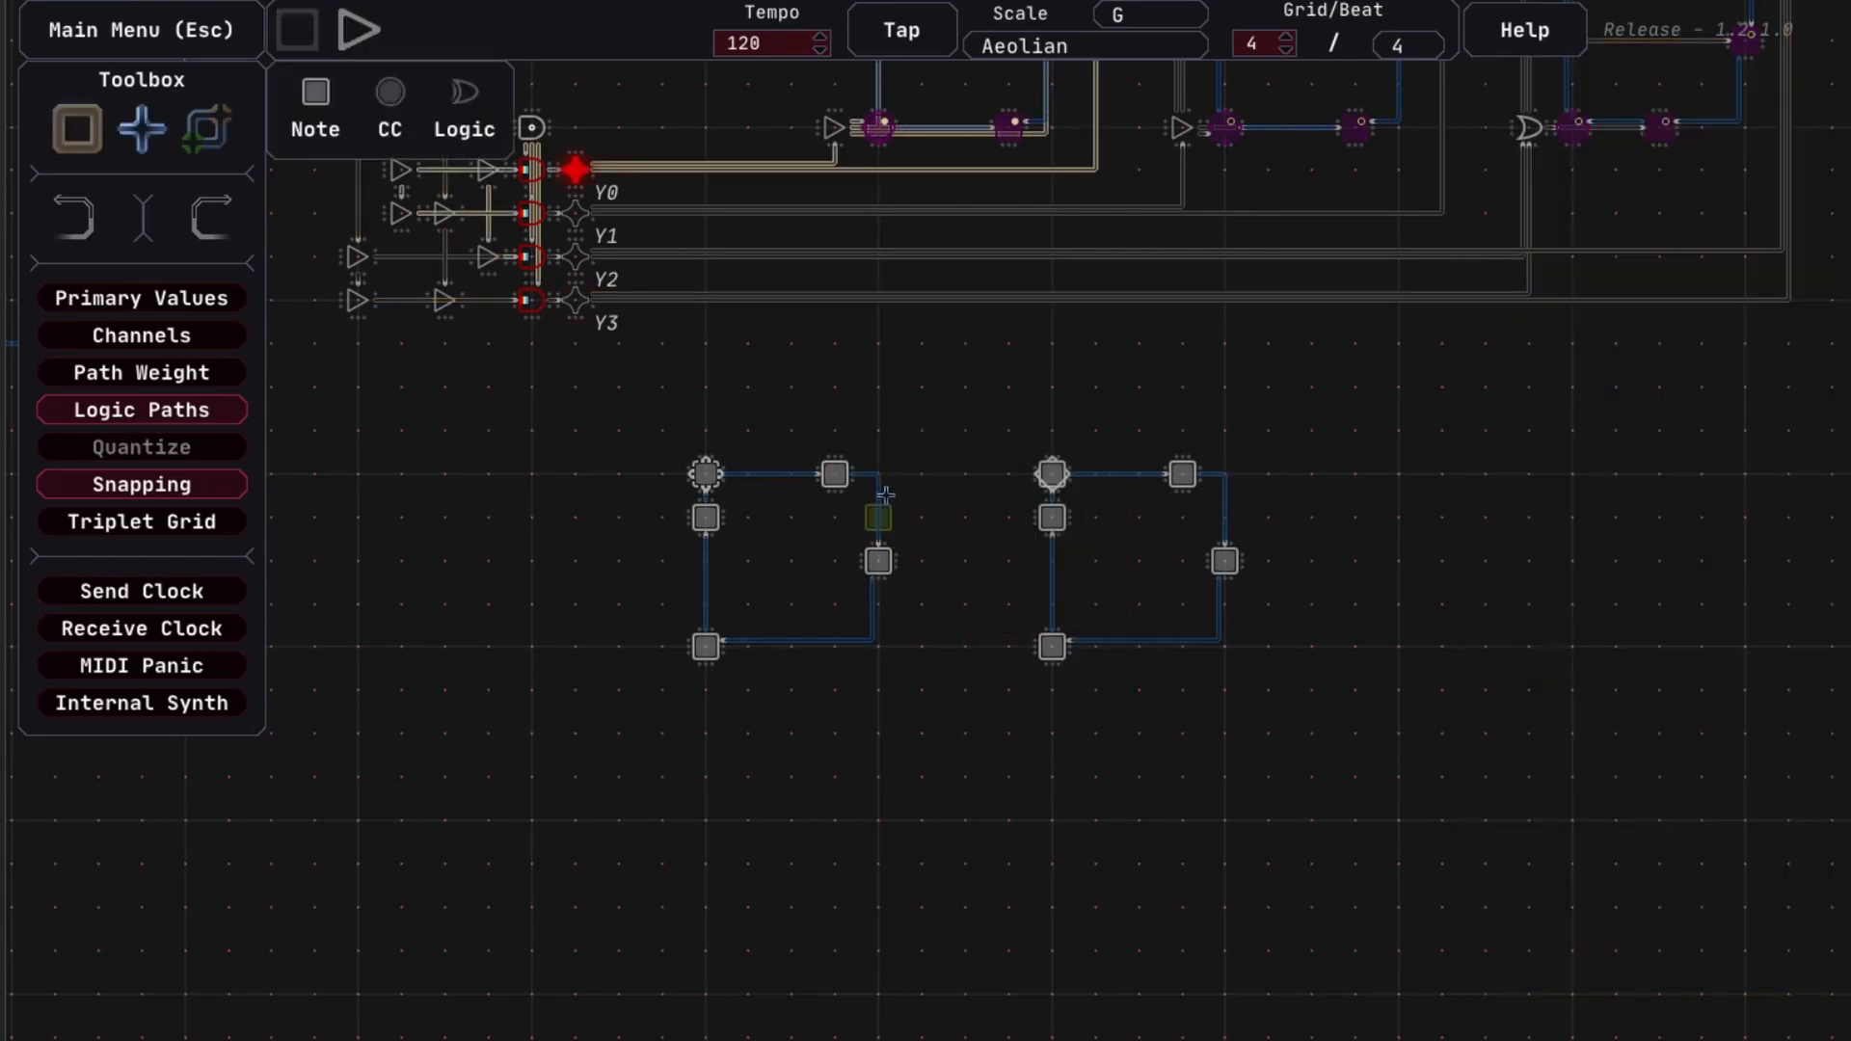
{"action": "key", "text": "q"}
{"action": "key", "text": "e"}
{"action": "key", "text": "w"}
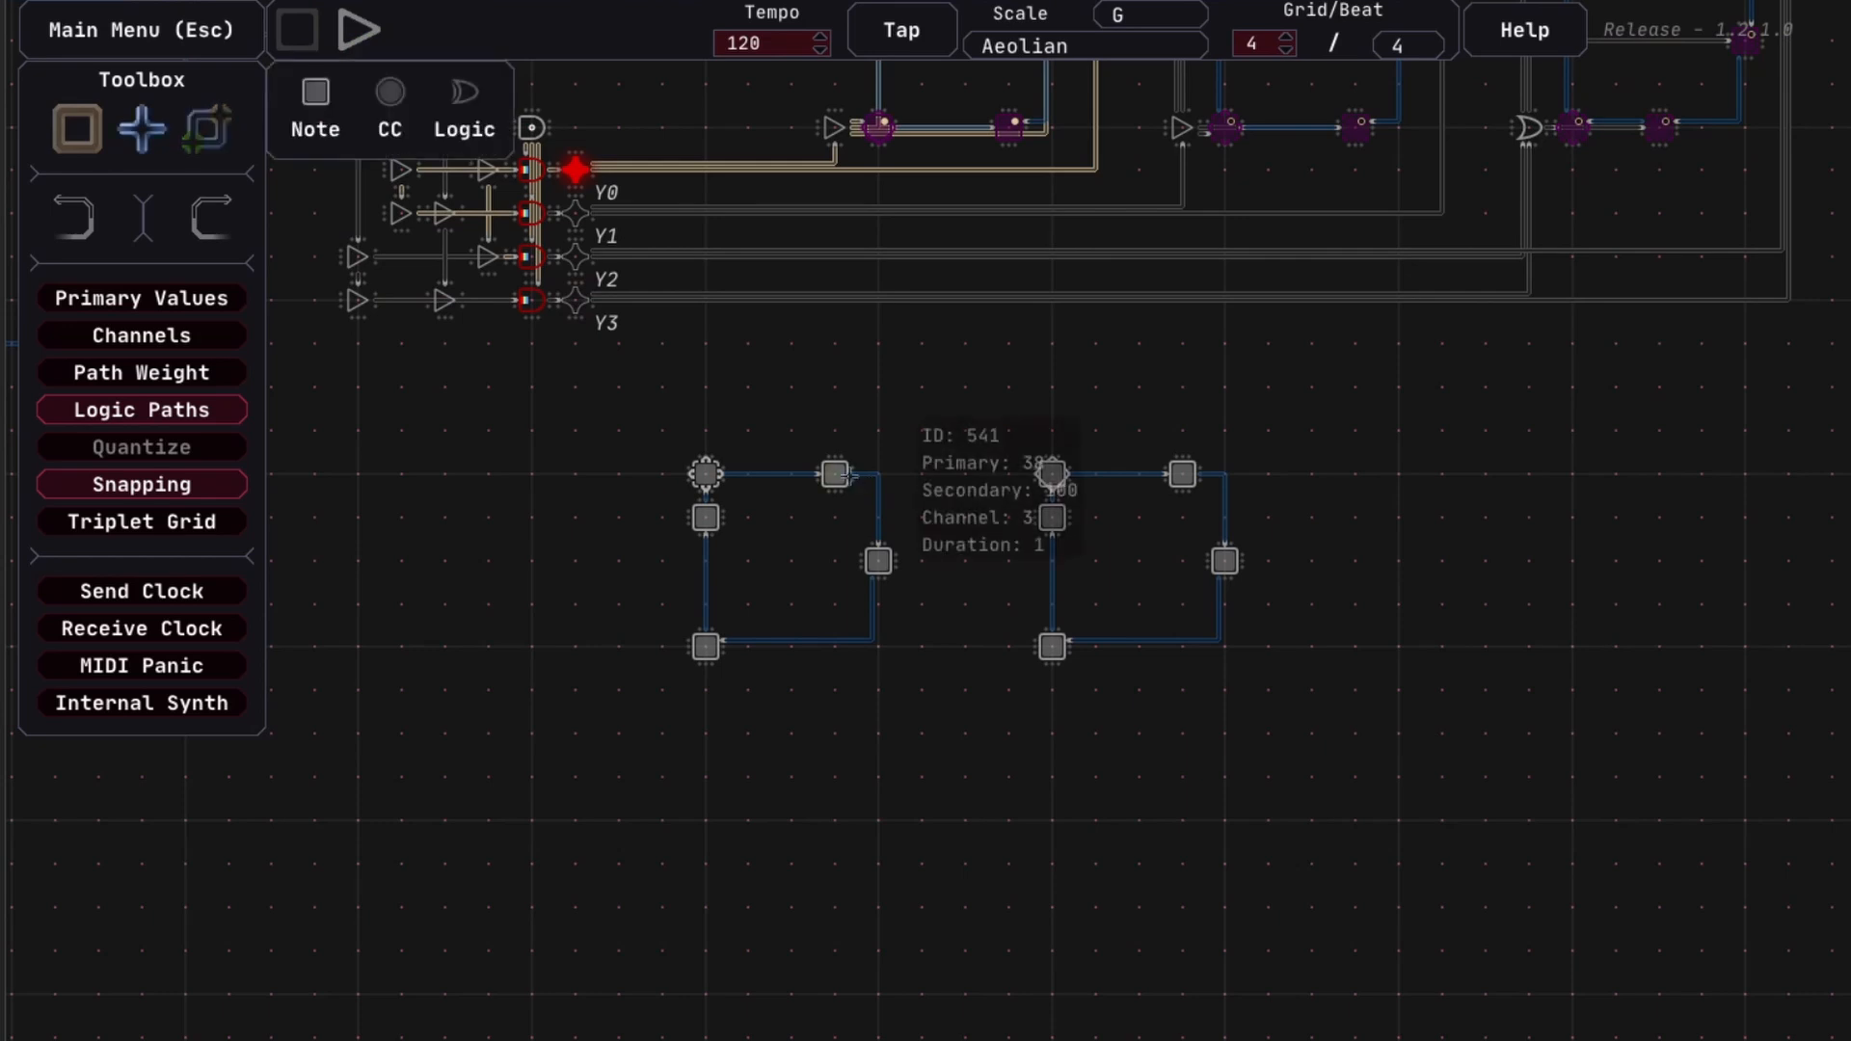
{"action": "key", "text": "q"}
{"action": "key", "text": "e"}
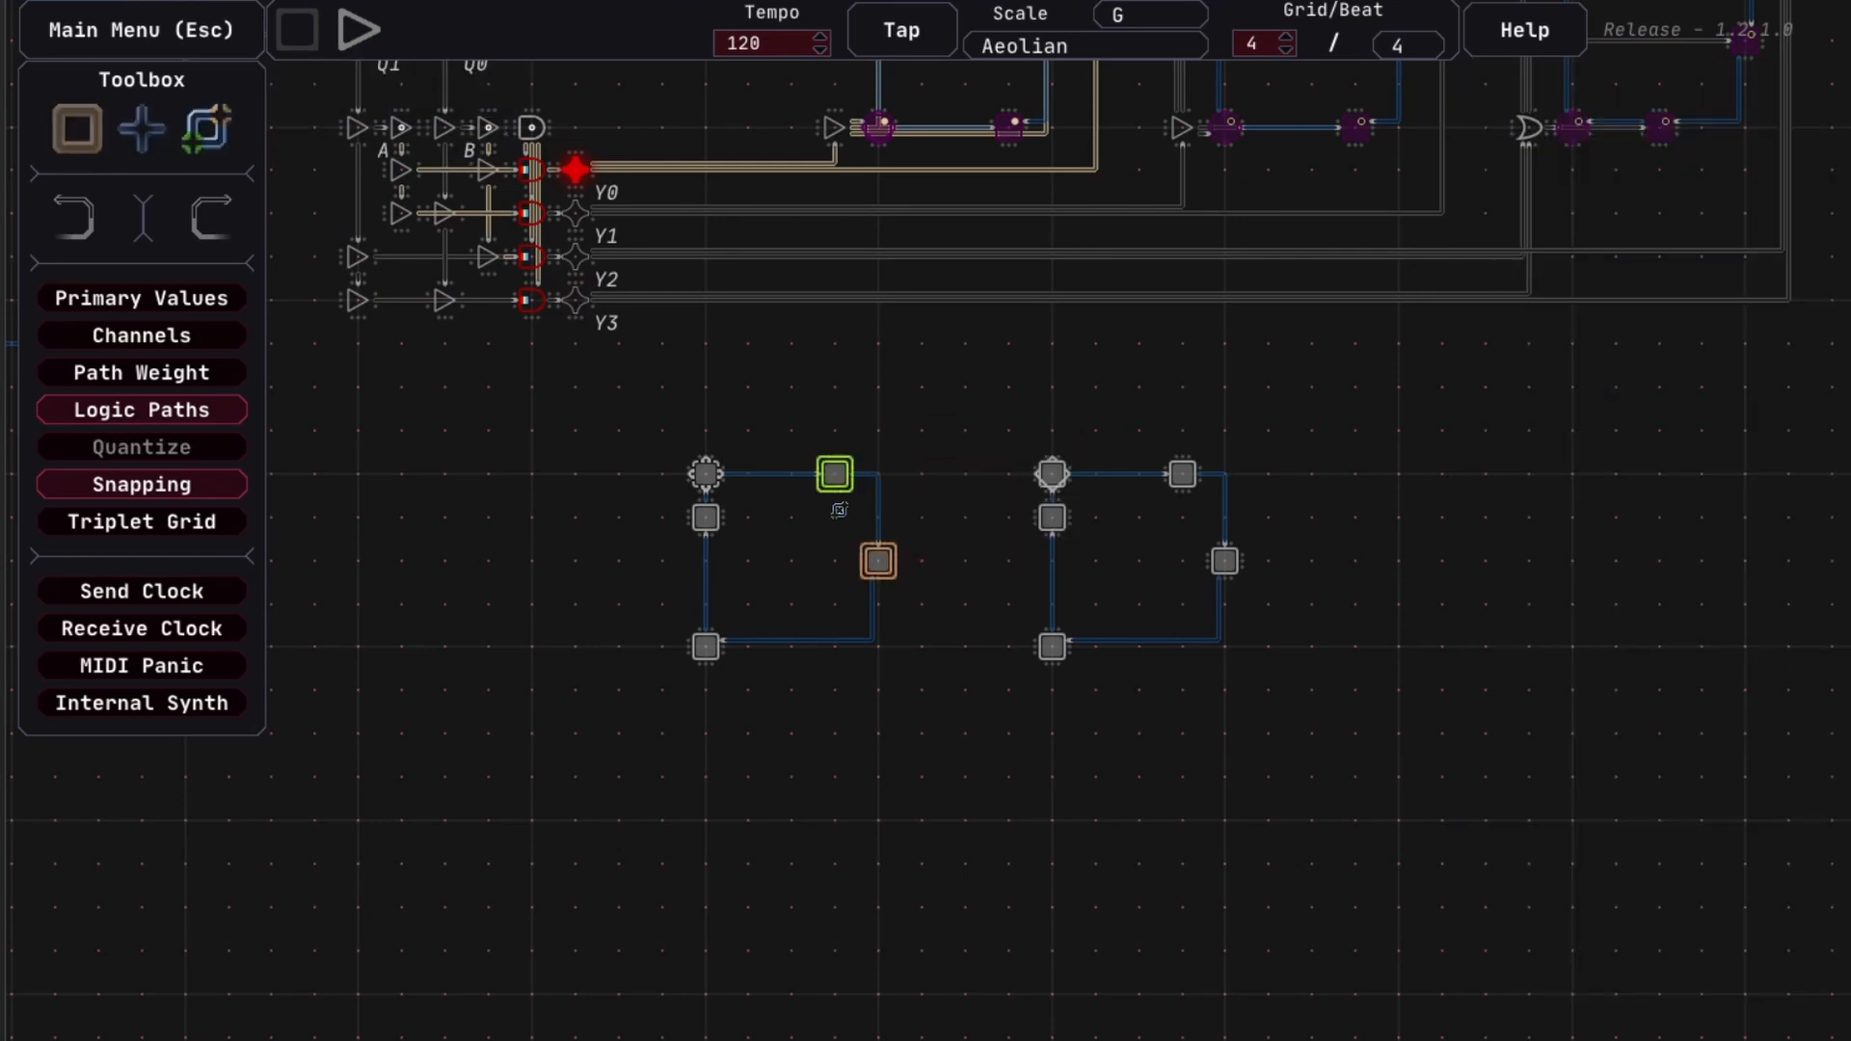
{"action": "key", "text": "q"}
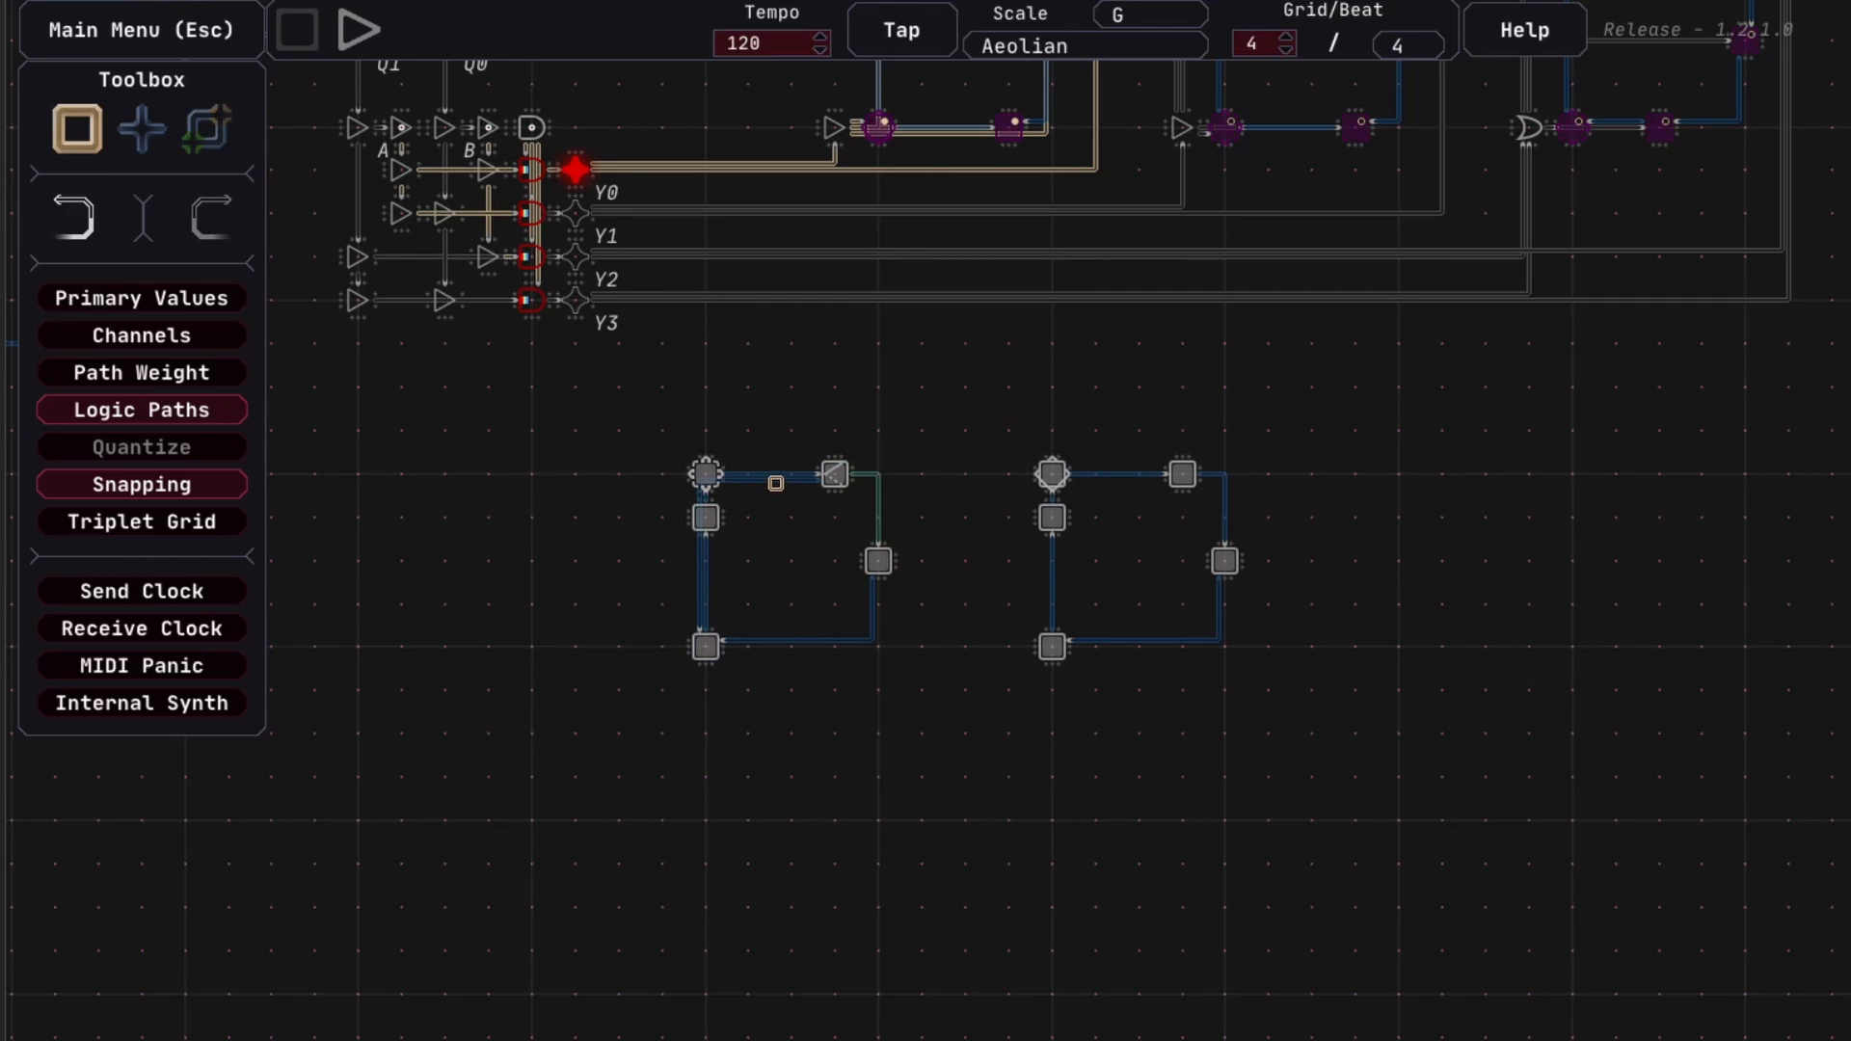
{"action": "left_click", "coordinate": [835, 474]}
{"action": "left_click", "coordinate": [1547, 168]}
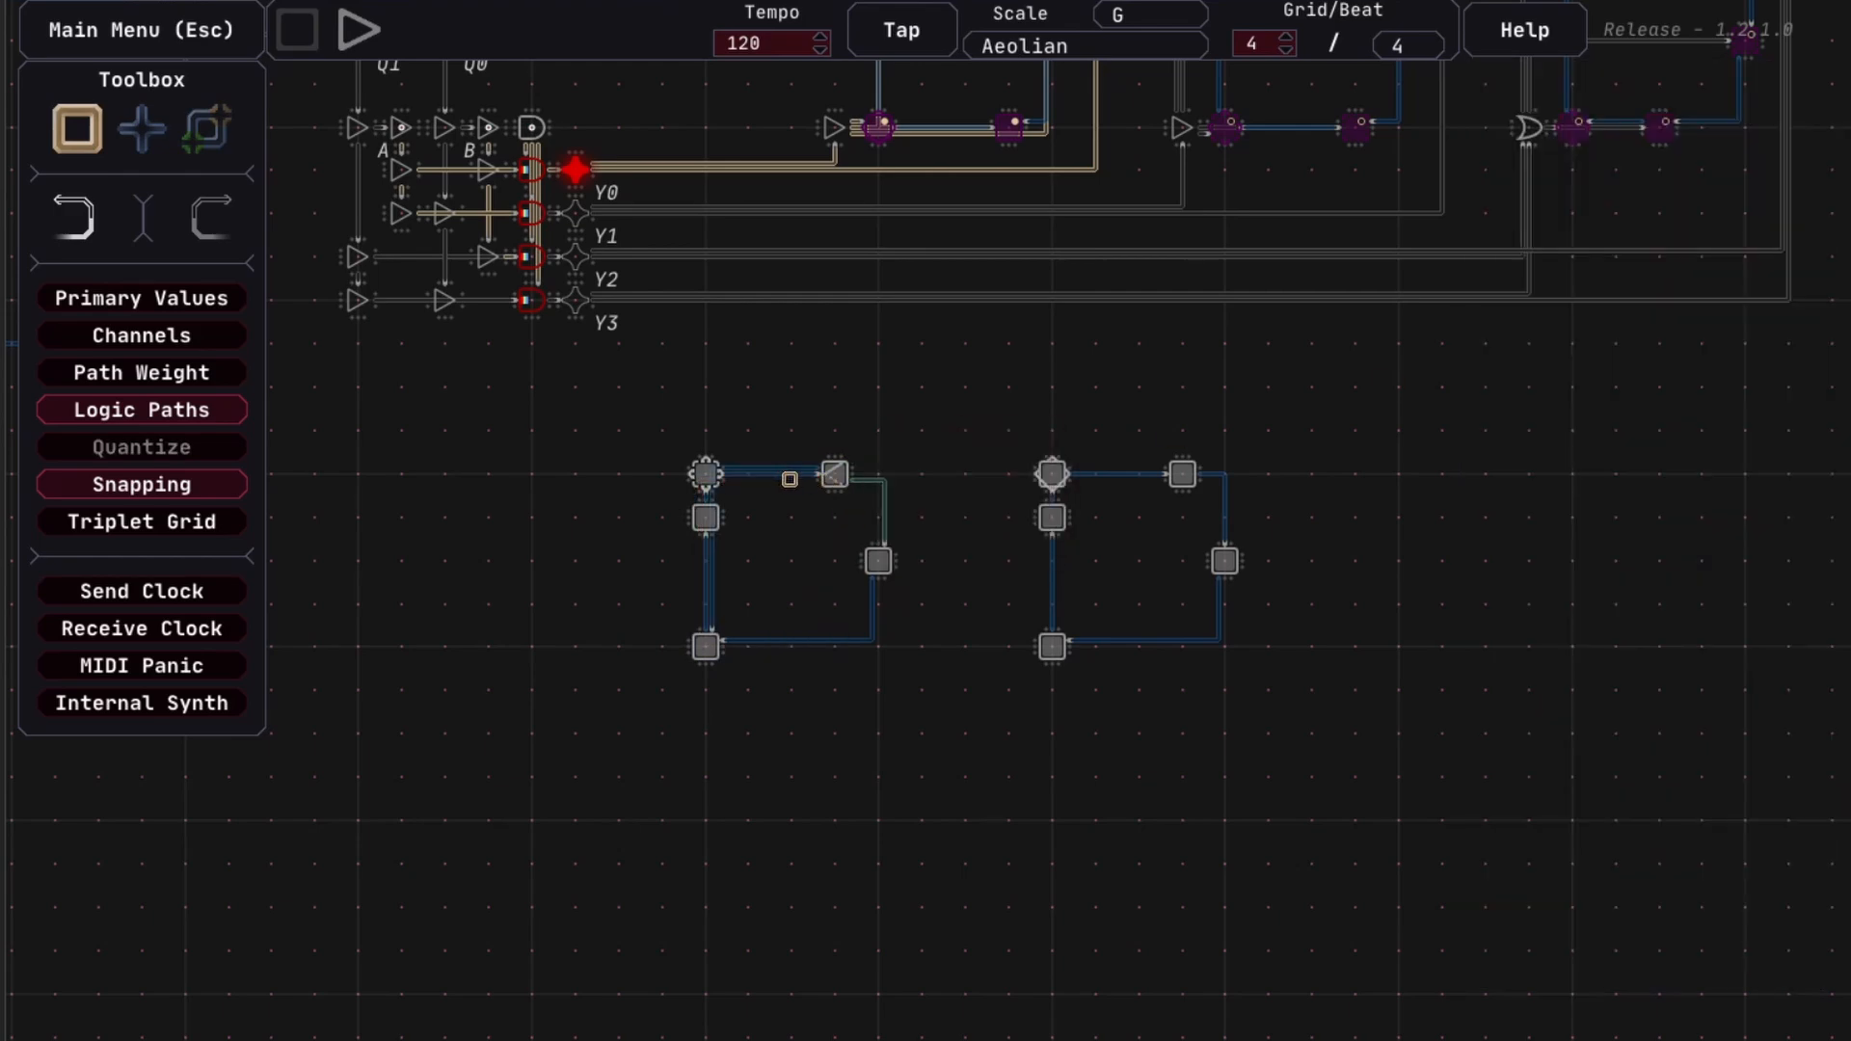
{"action": "left_click", "coordinate": [785, 474]}
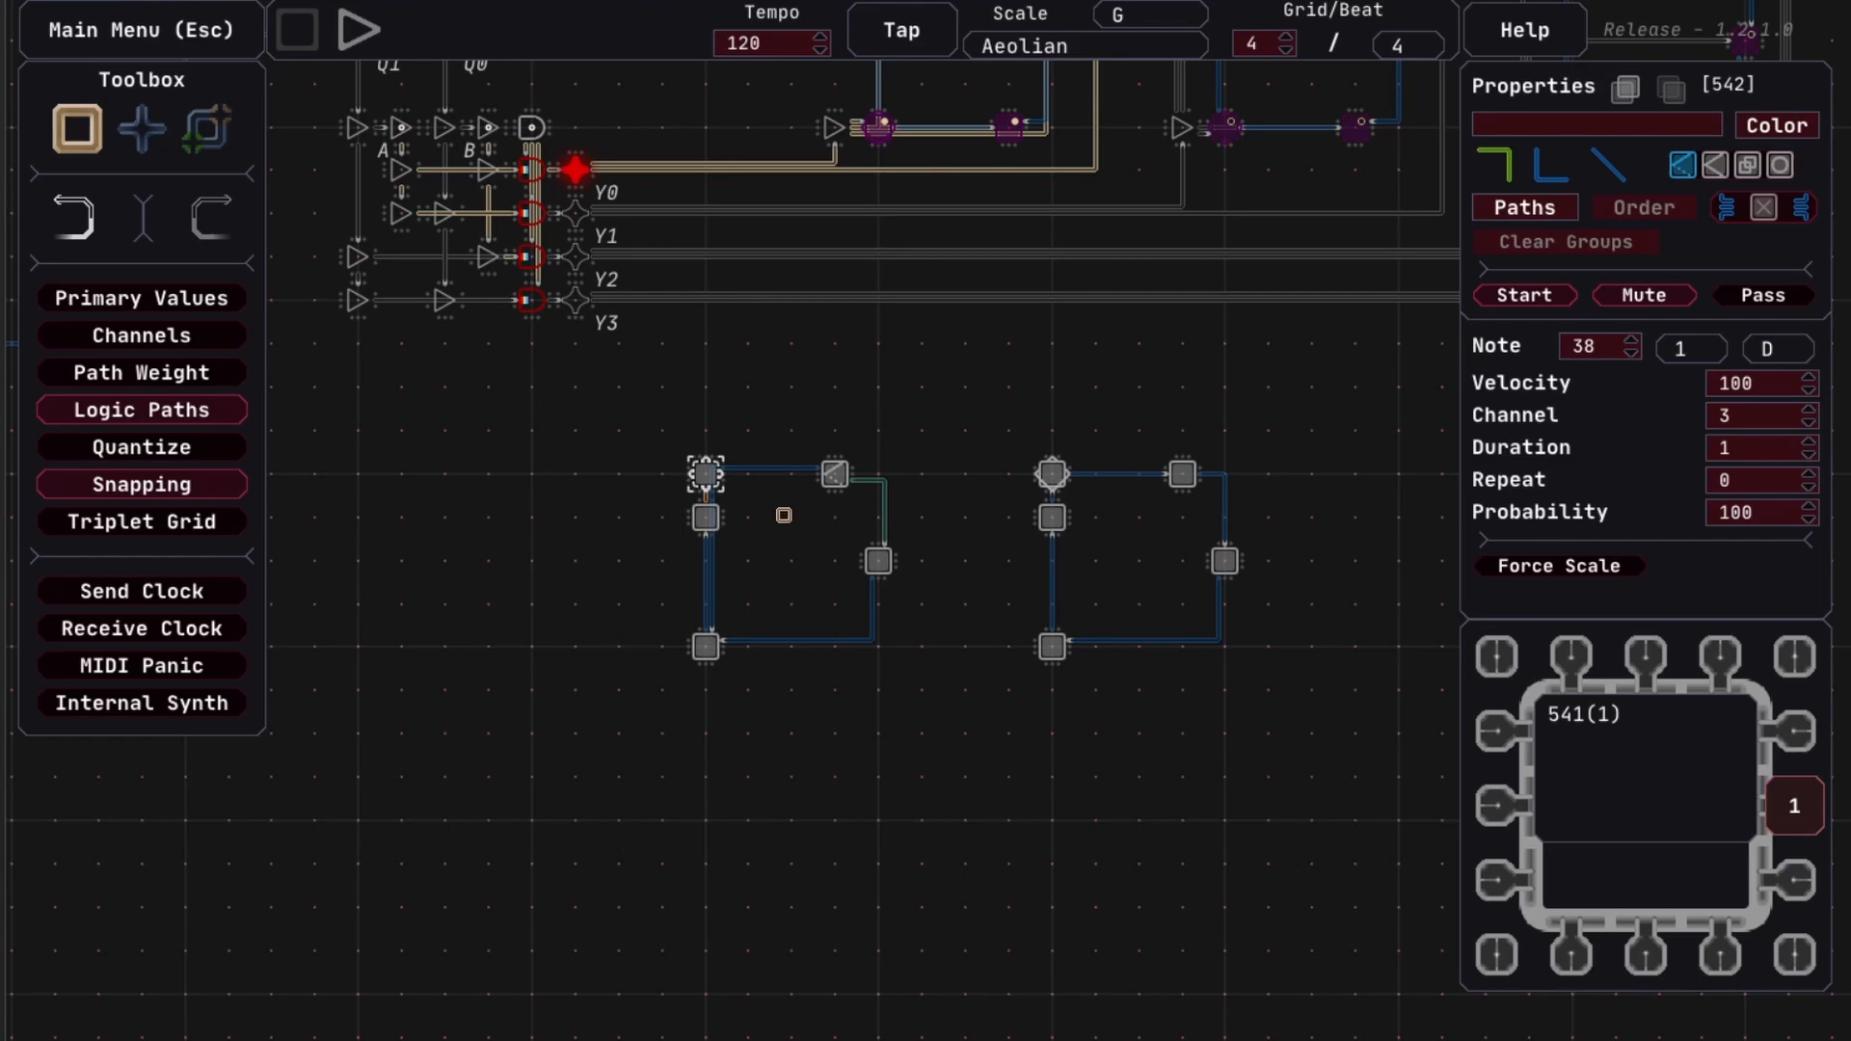
{"action": "left_click", "coordinate": [835, 474]}
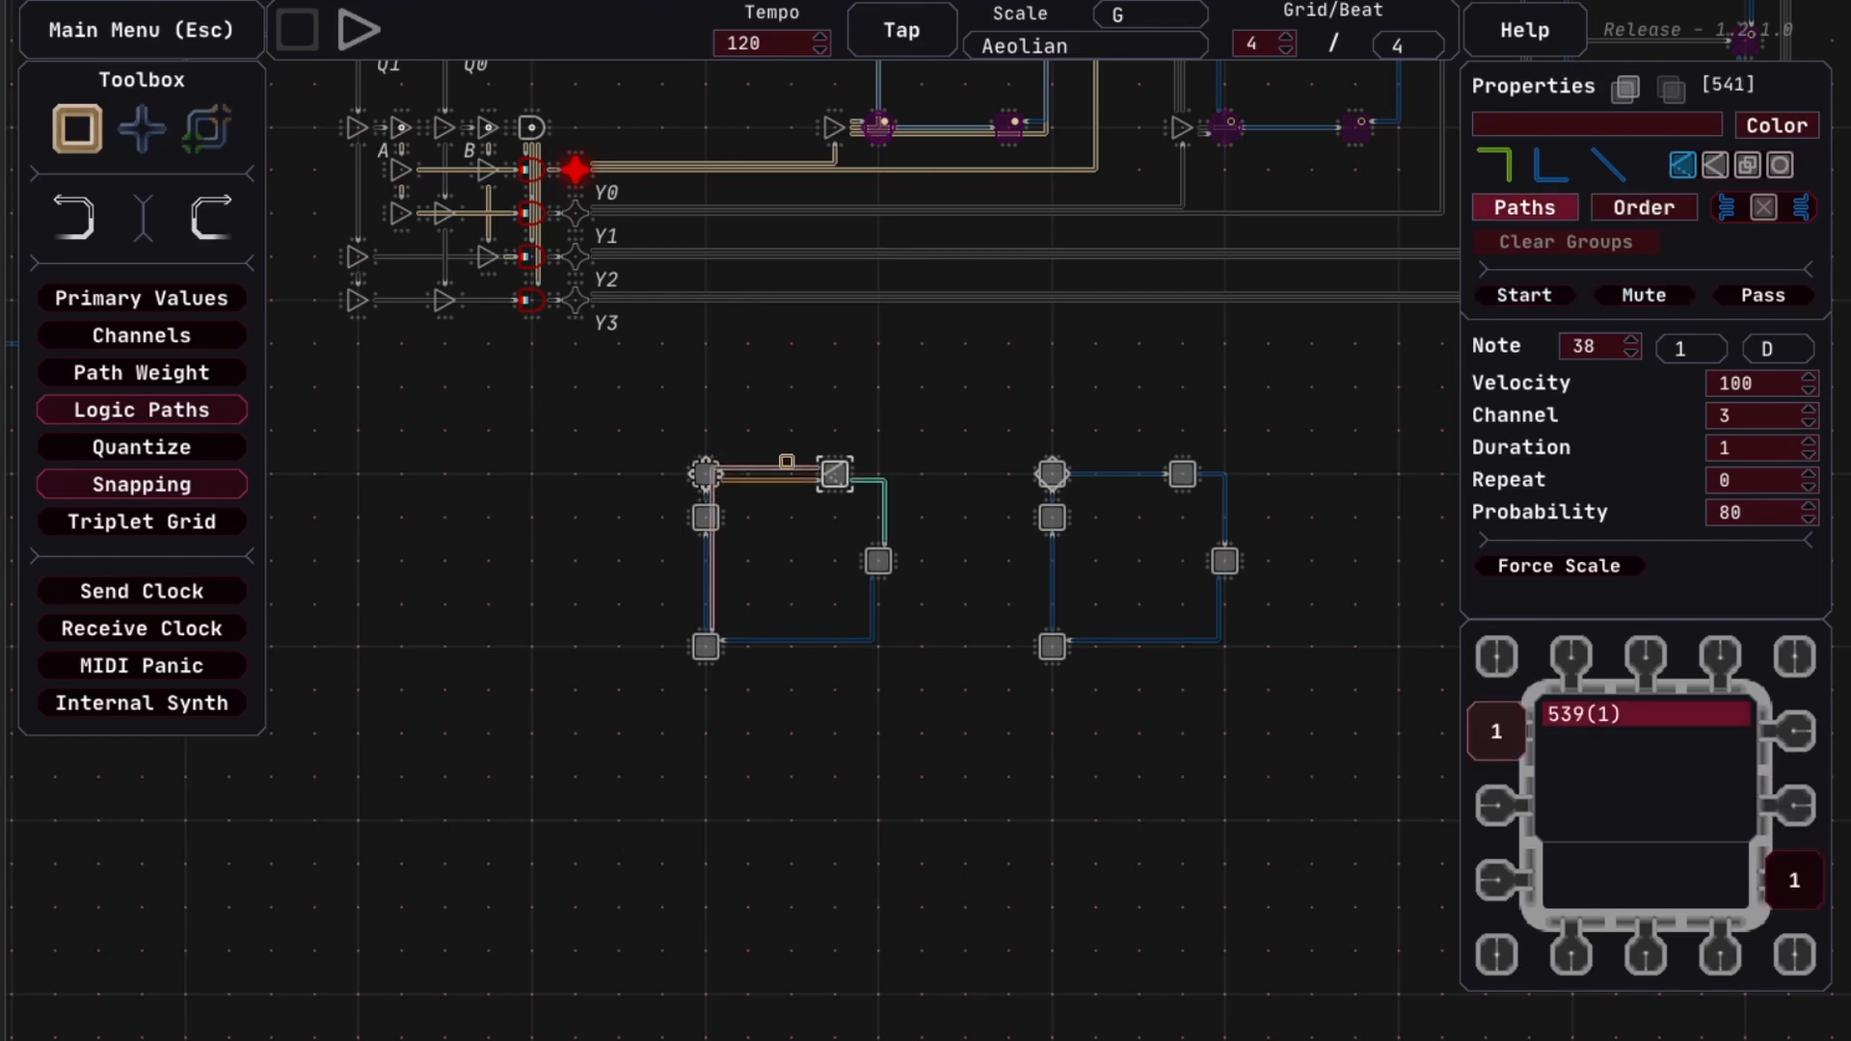
Add a muted note just above the left loop's right-hand note, connected from the upper-right note to the lower-left note
{"action": "left_click", "coordinate": [903, 521]}
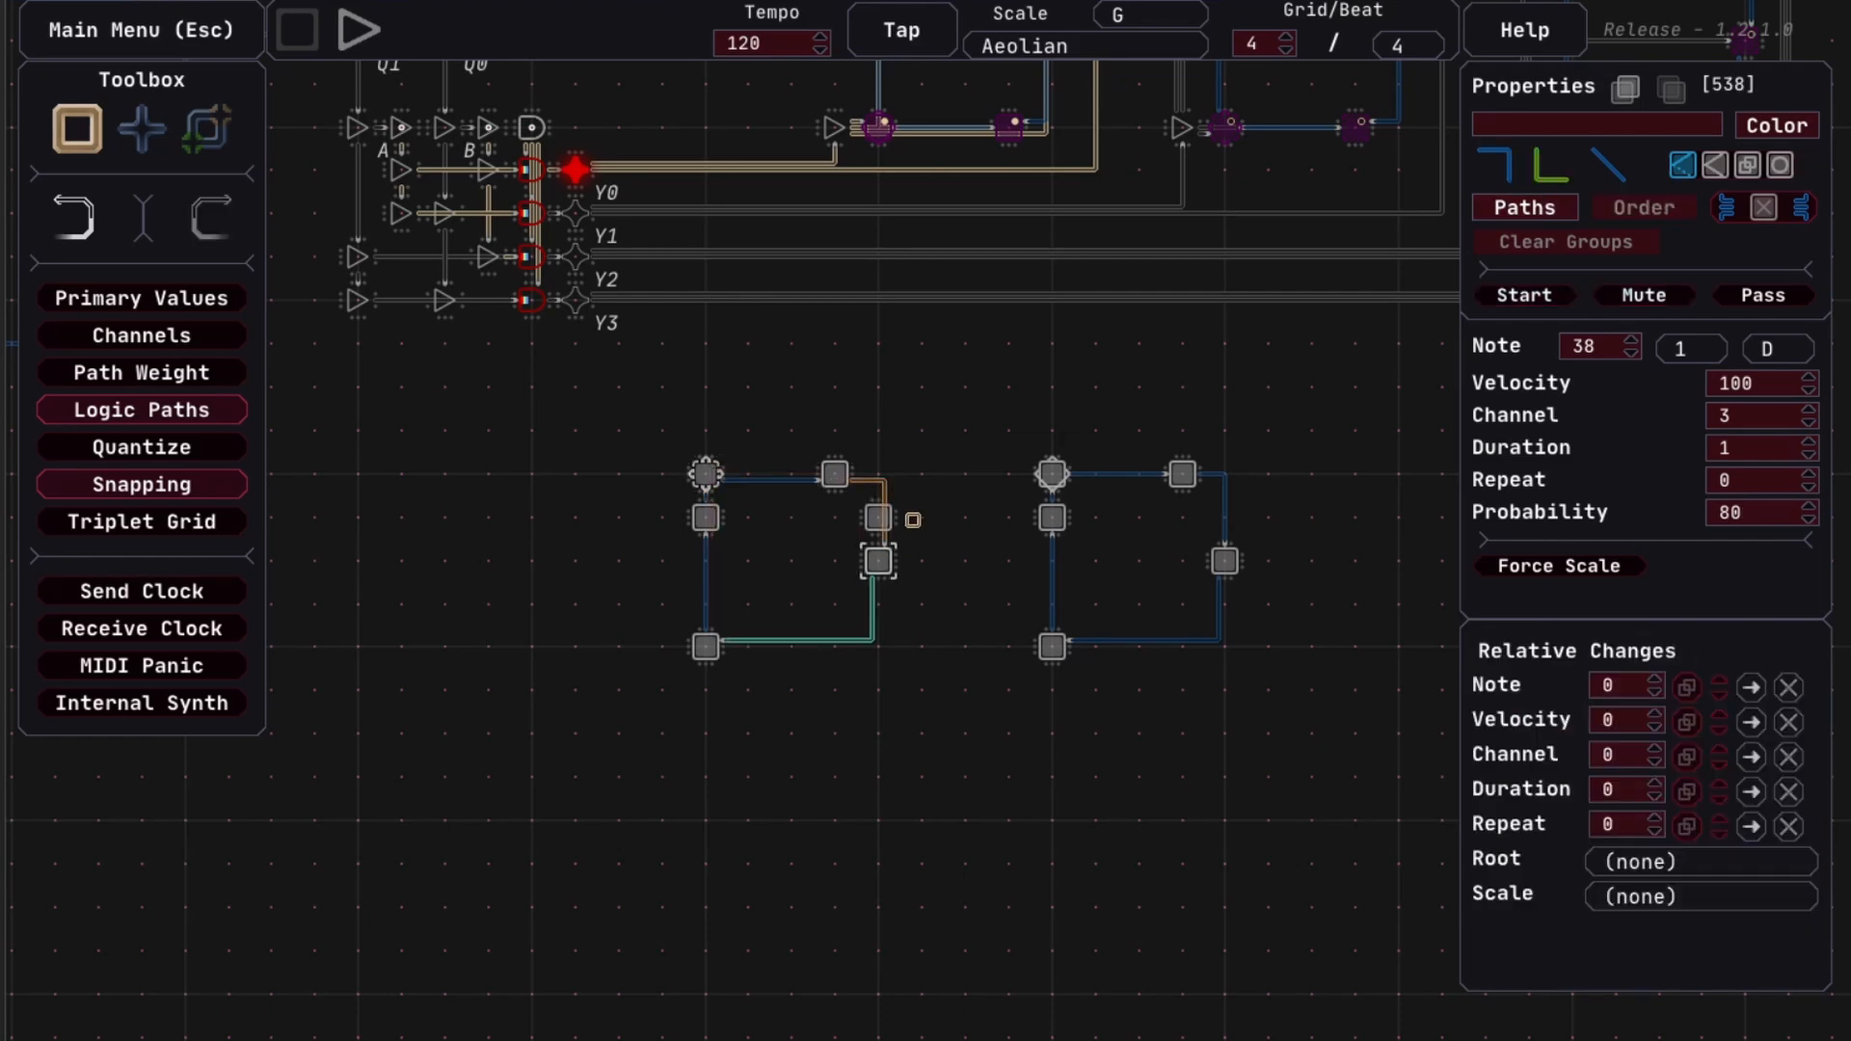
{"action": "left_click", "coordinate": [913, 521]}
{"action": "left_click", "coordinate": [1644, 295]}
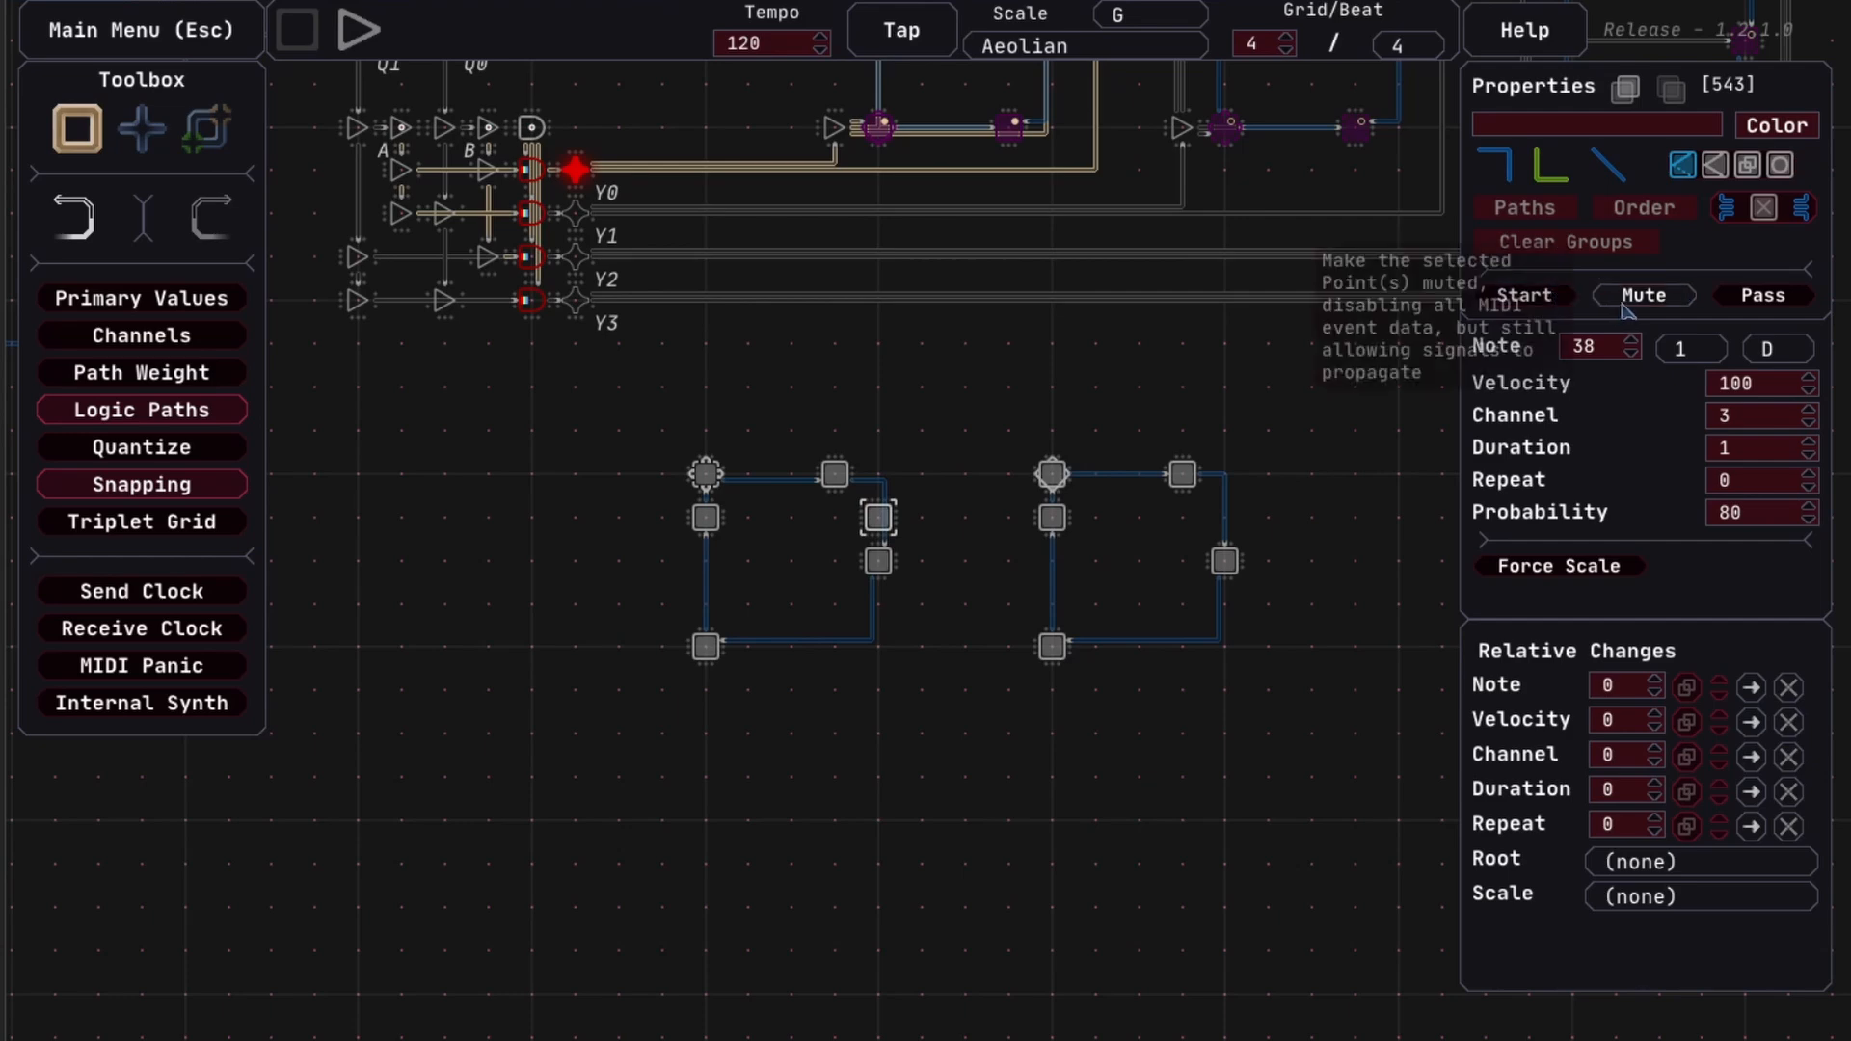
{"action": "left_click", "coordinate": [944, 433]}
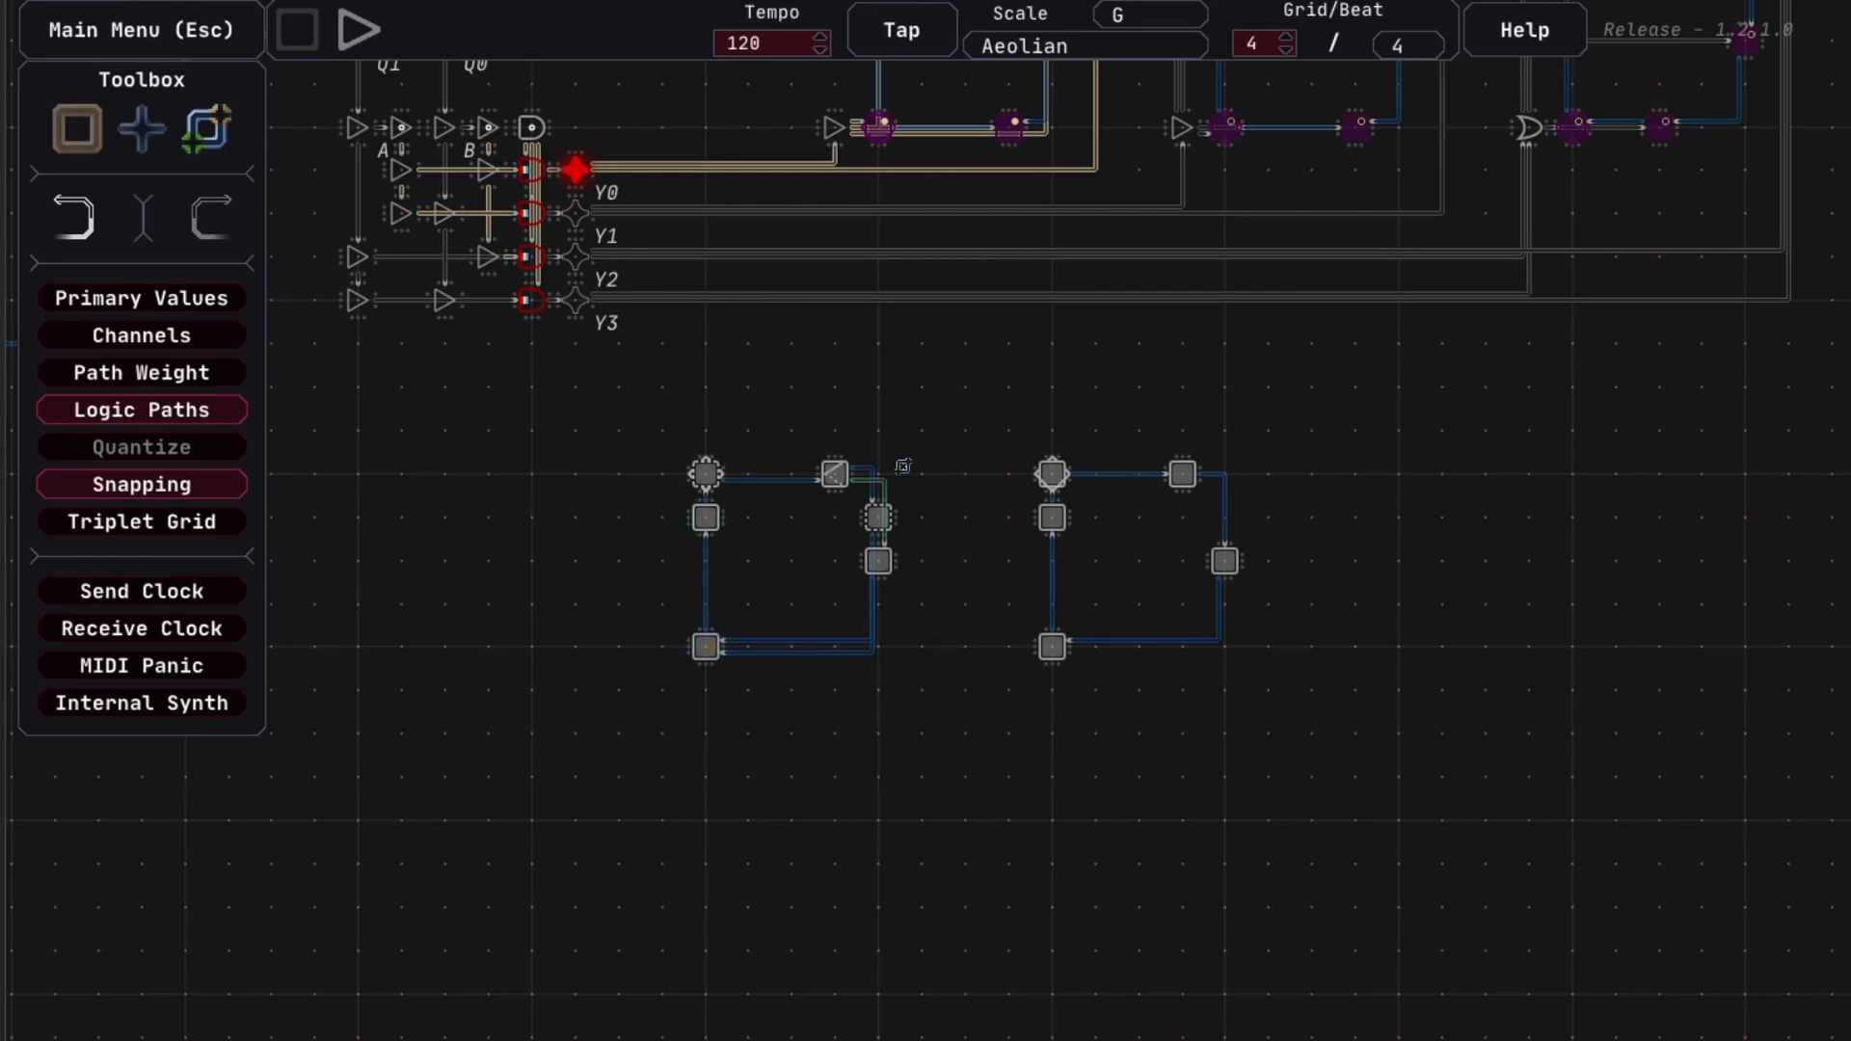
Switch the left loop's upper-right note to the overlapping-squares path mode for its two outgoing paths
{"action": "key", "text": "1"}
{"action": "left_click", "coordinate": [835, 474]}
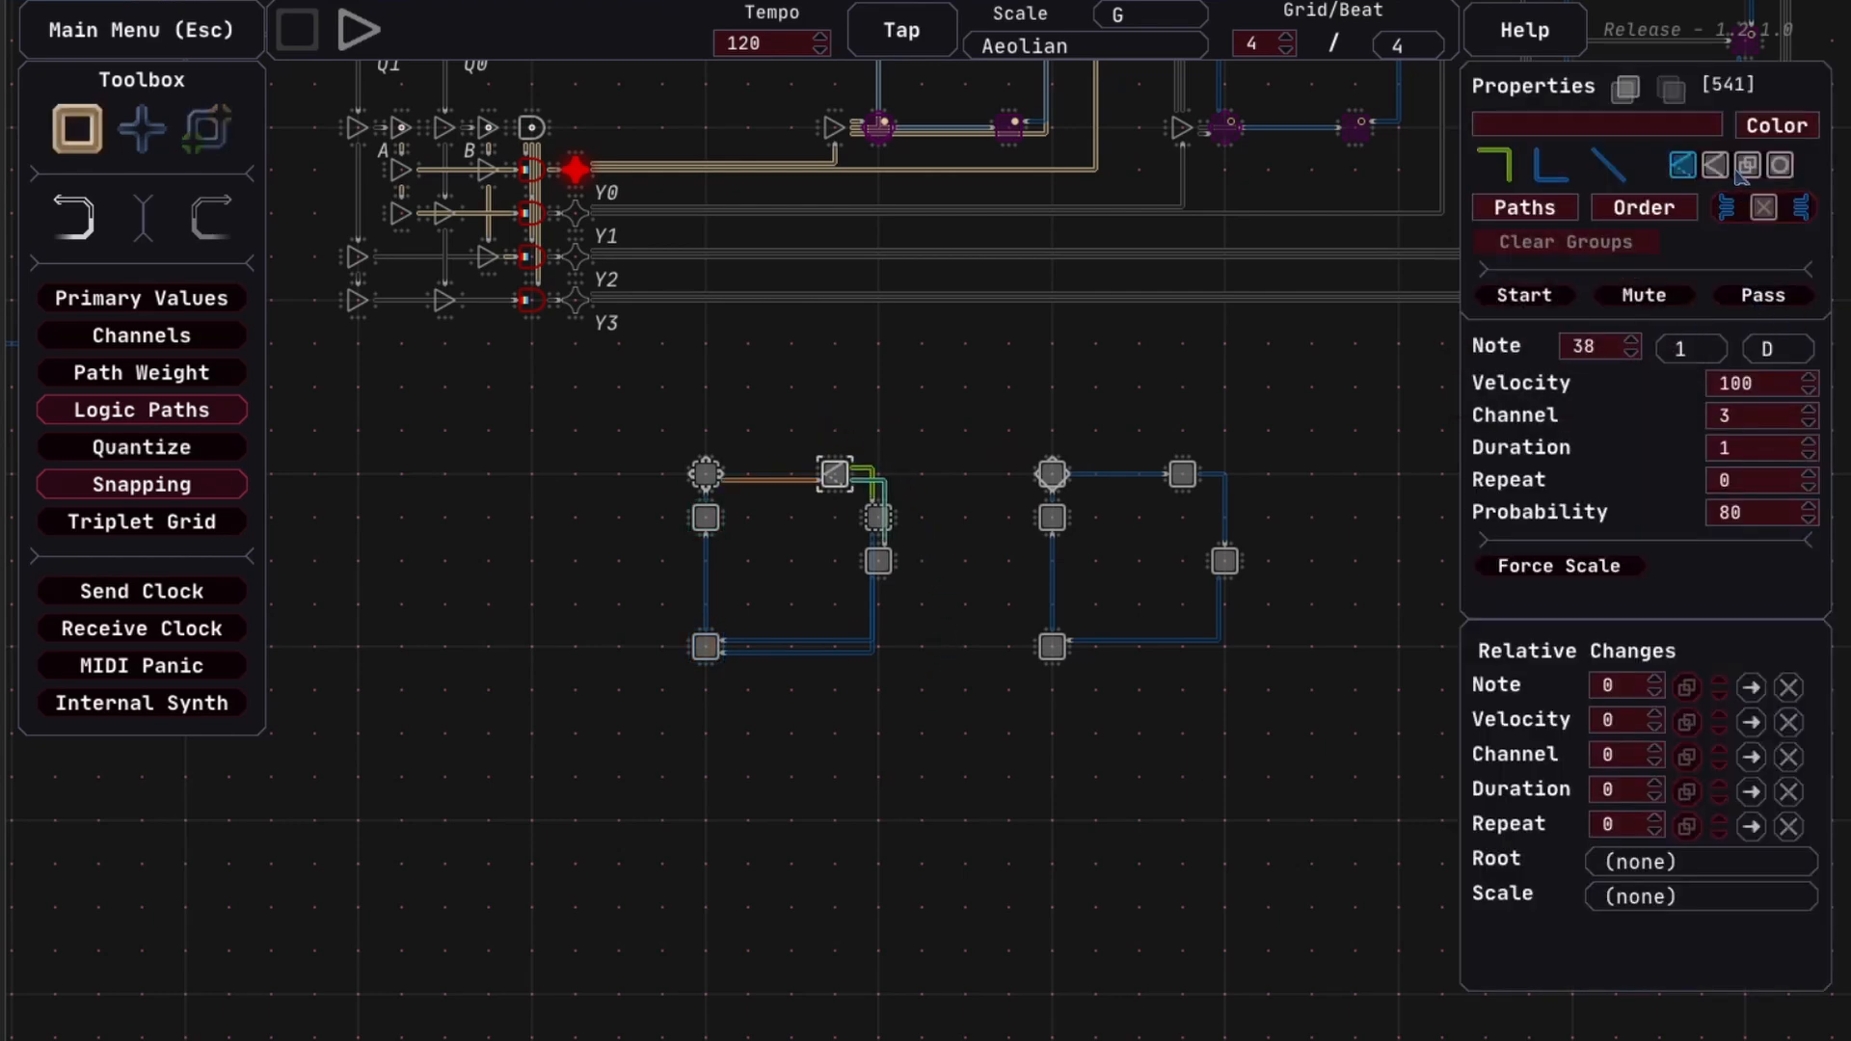
{"action": "left_click", "coordinate": [1749, 170]}
{"action": "left_click", "coordinate": [963, 614]}
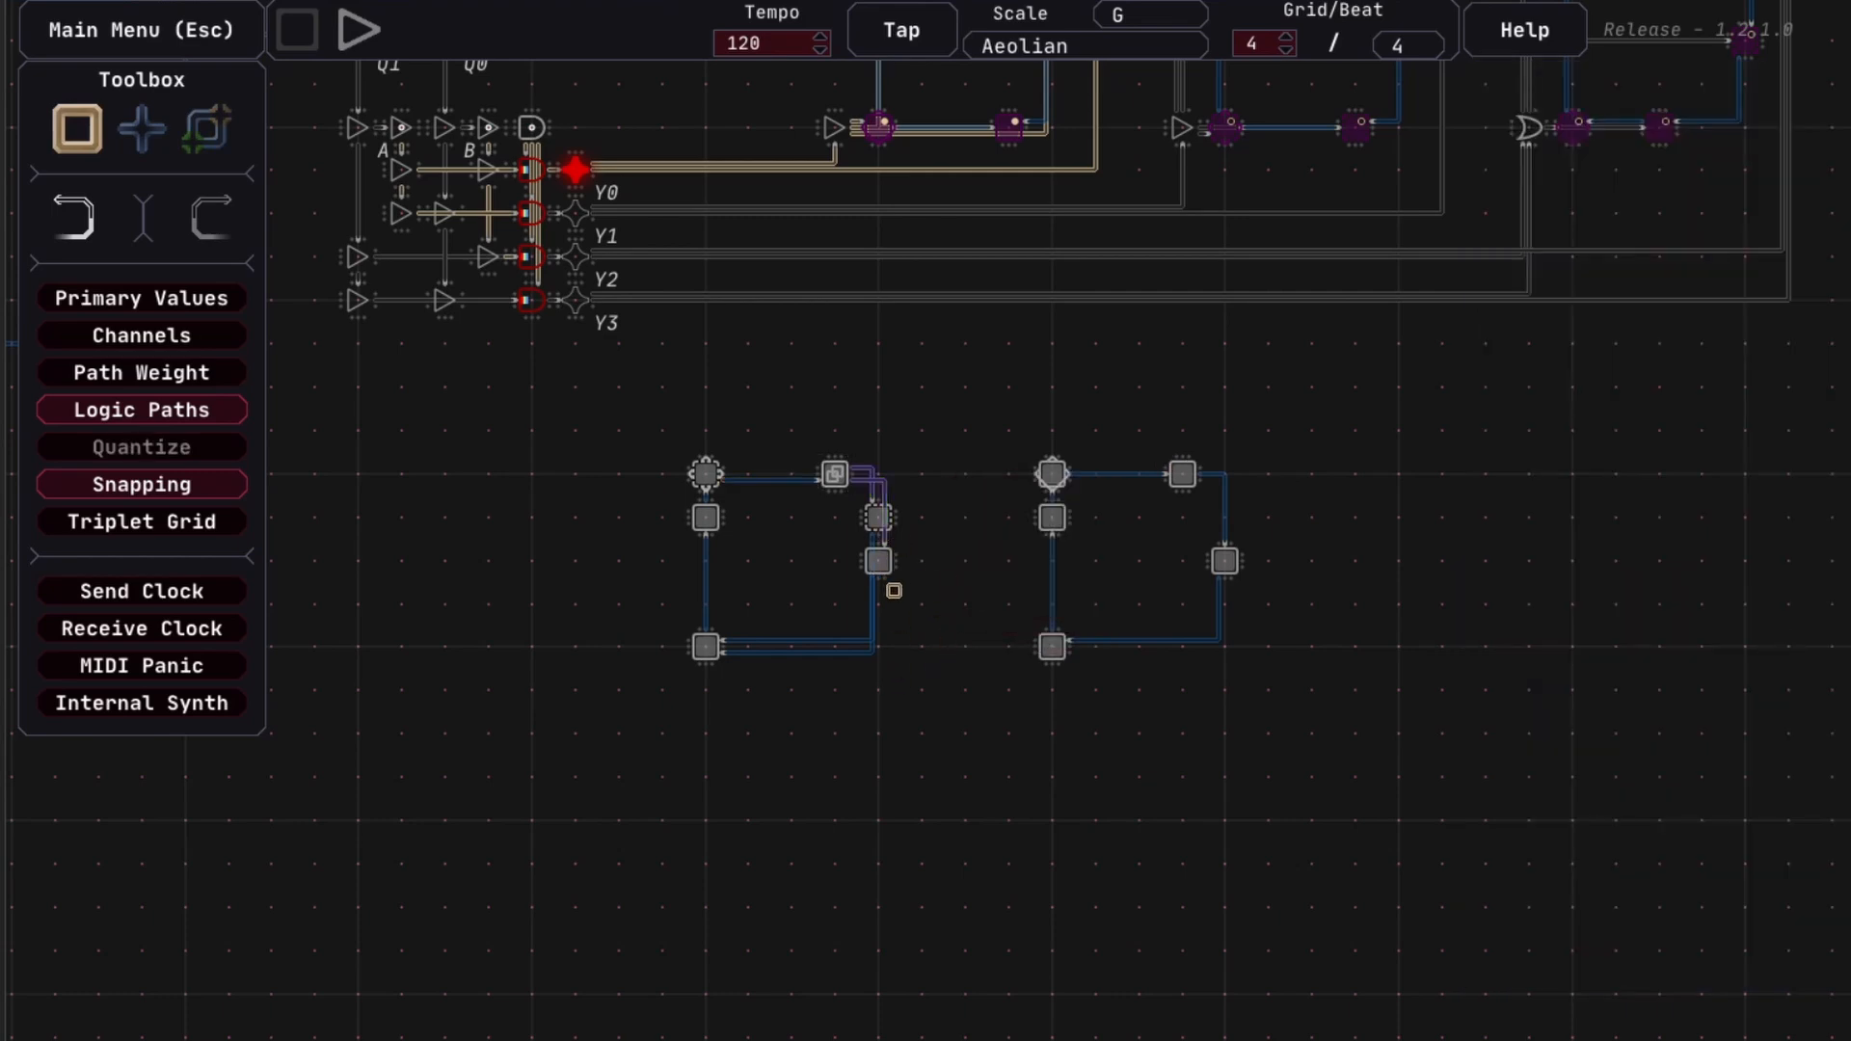
Check the left loop's two branches into the lower-left note, through the muted note and through the right-hand note
{"action": "key", "text": "3"}
{"action": "left_click", "coordinate": [880, 568]}
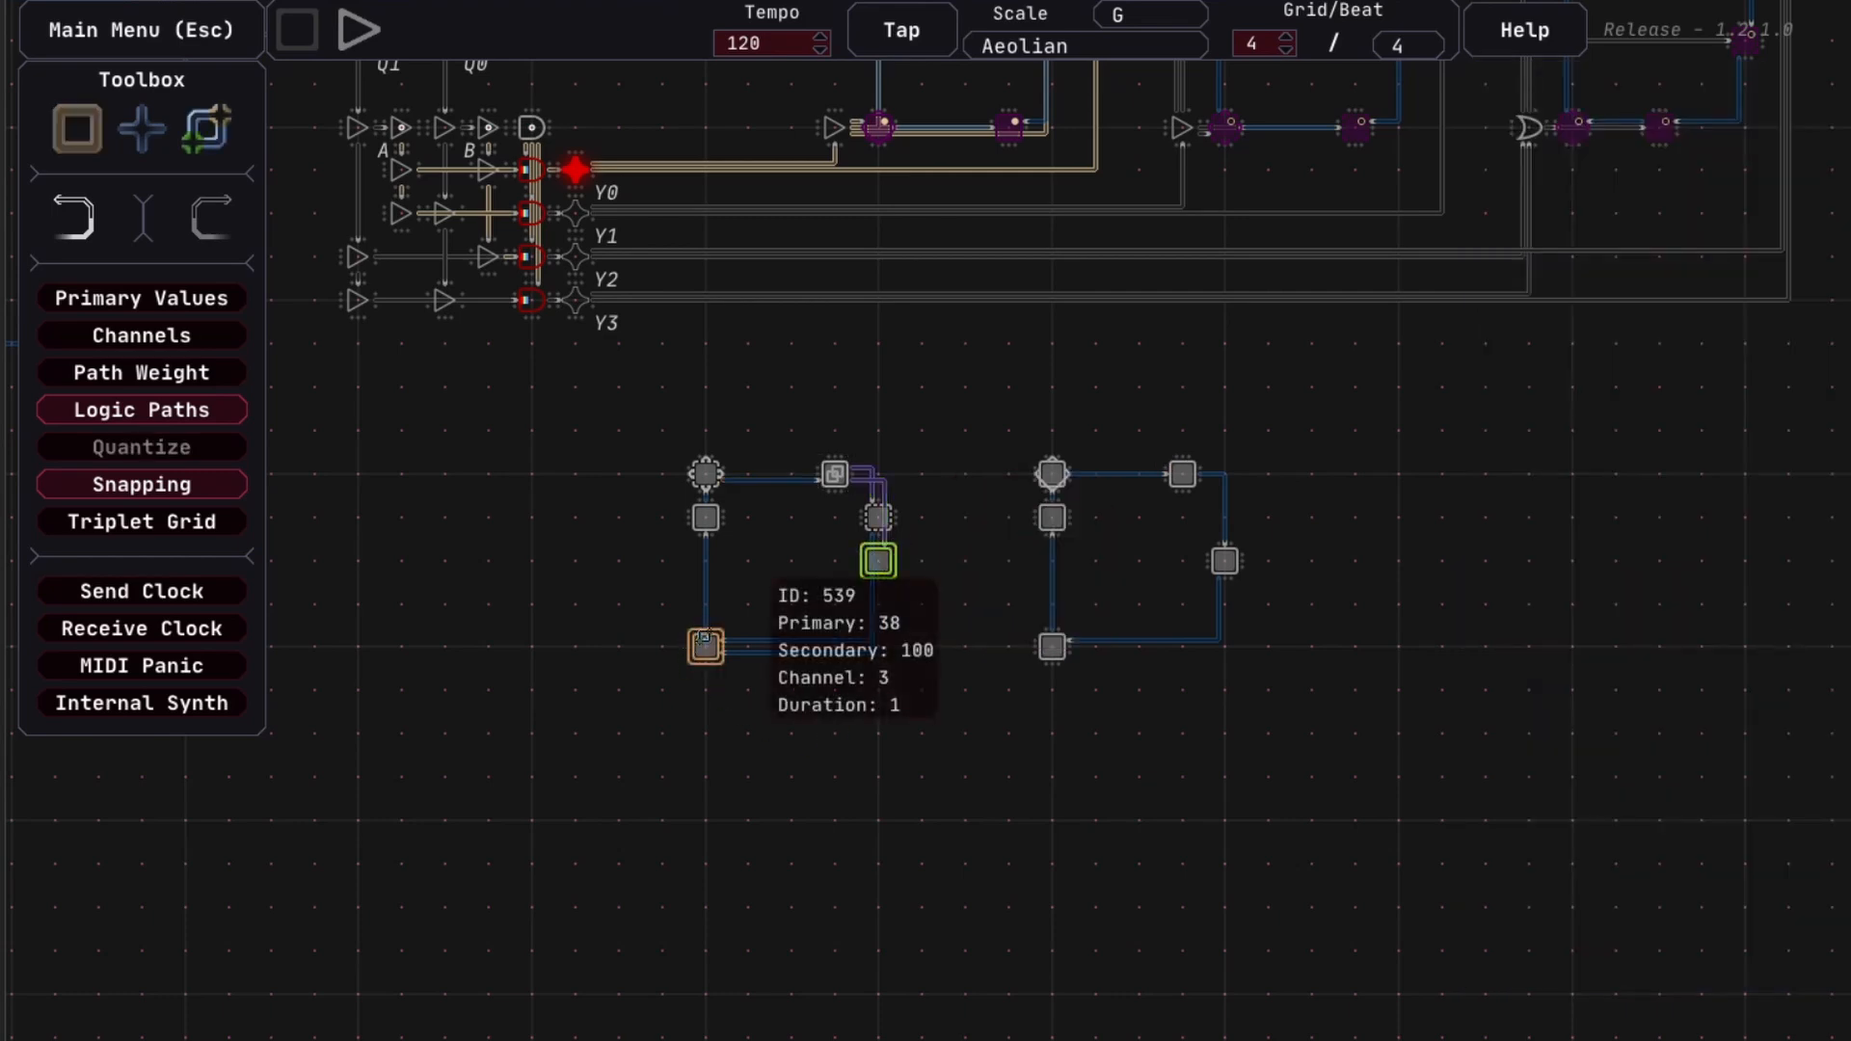
{"action": "left_click", "coordinate": [704, 639]}
{"action": "key", "text": "1"}
{"action": "left_click_drag", "start_coordinate": [827, 517], "coordinate": [949, 515]}
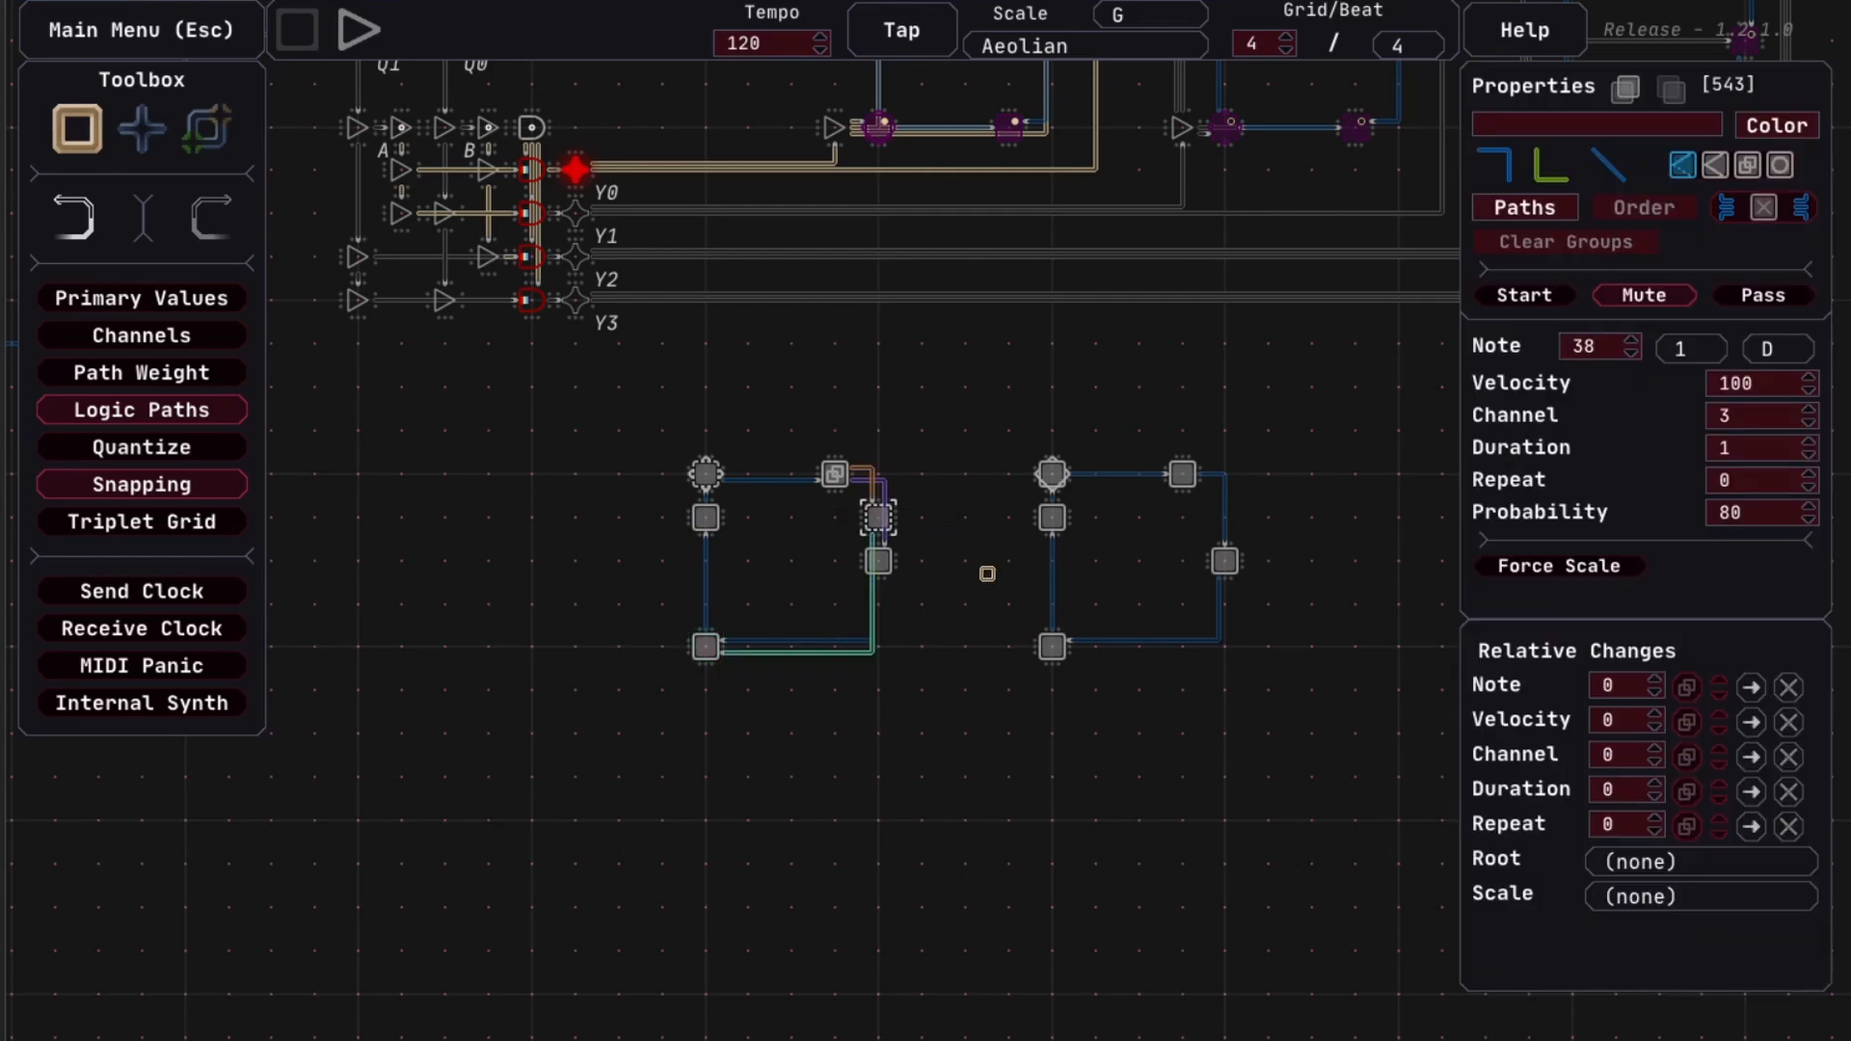
{"action": "left_click_drag", "start_coordinate": [987, 573], "coordinate": [820, 555]}
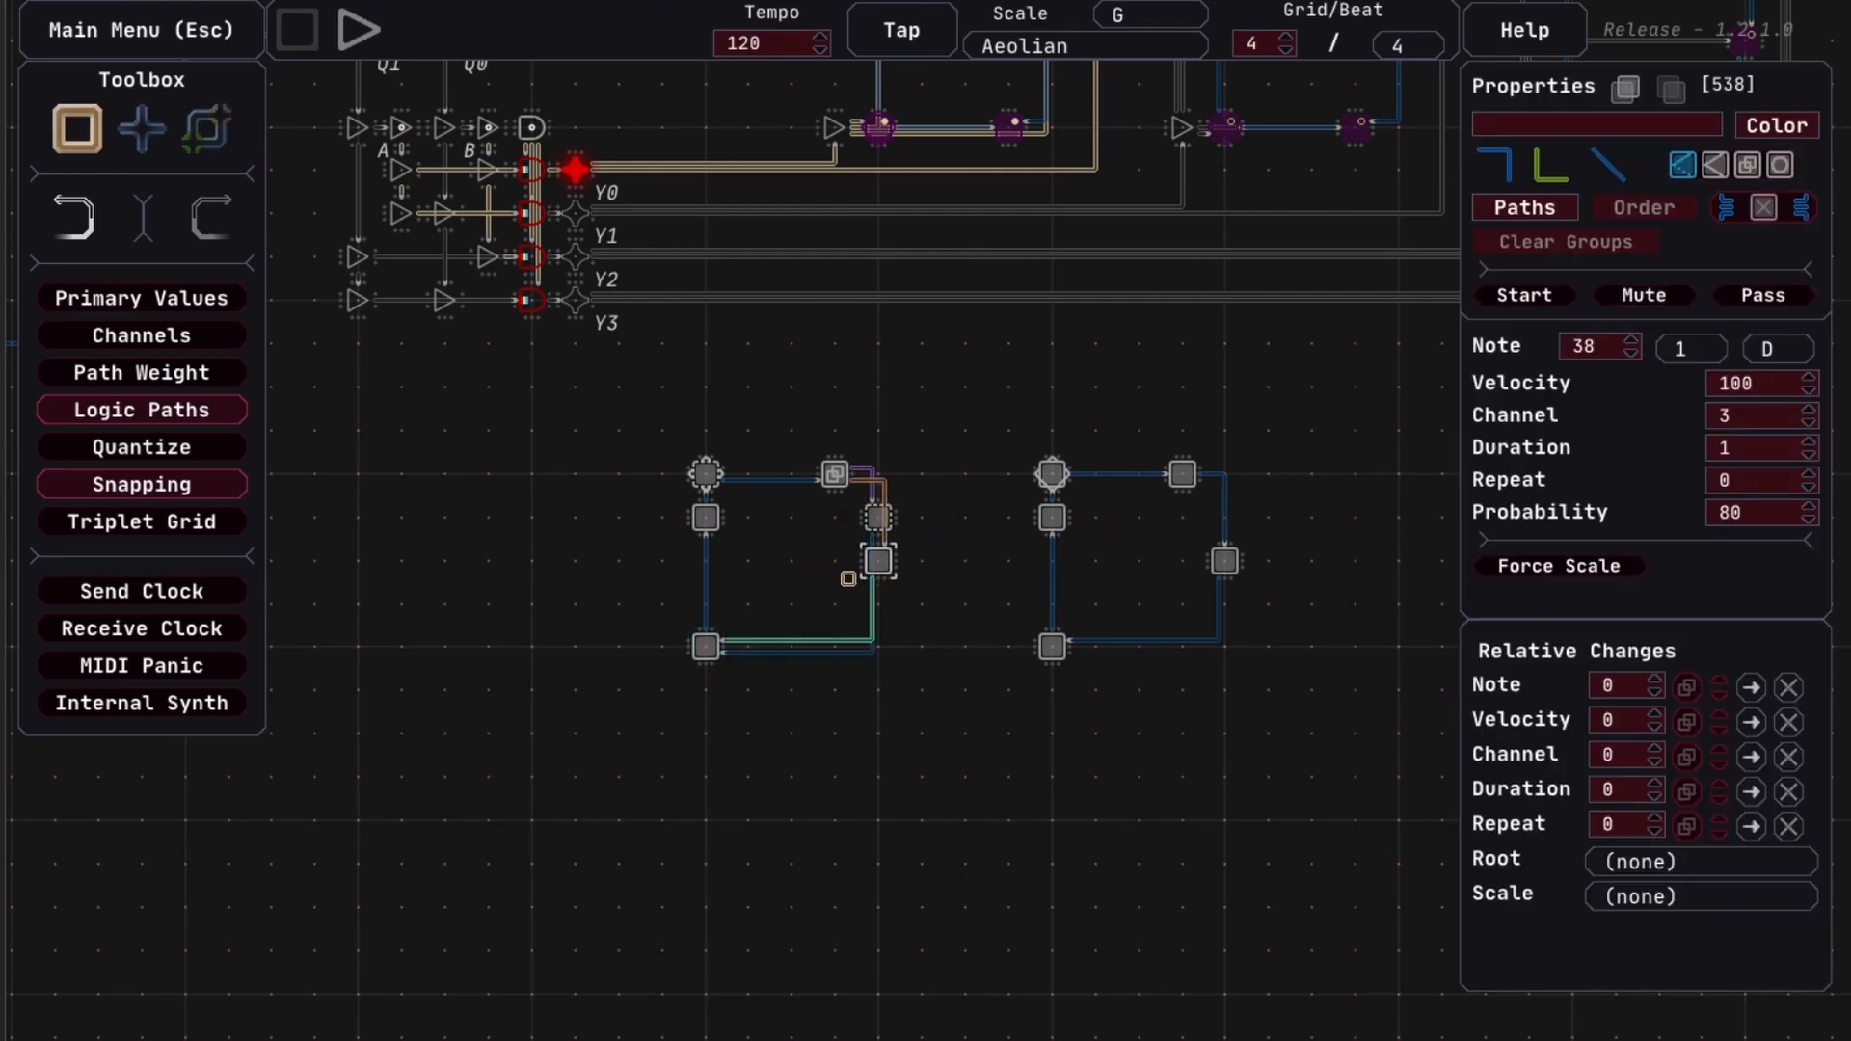
{"action": "left_click", "coordinate": [794, 588]}
Set the probability of the left loop's right-hand note to 100 while the patch plays
{"action": "key", "text": "space"}
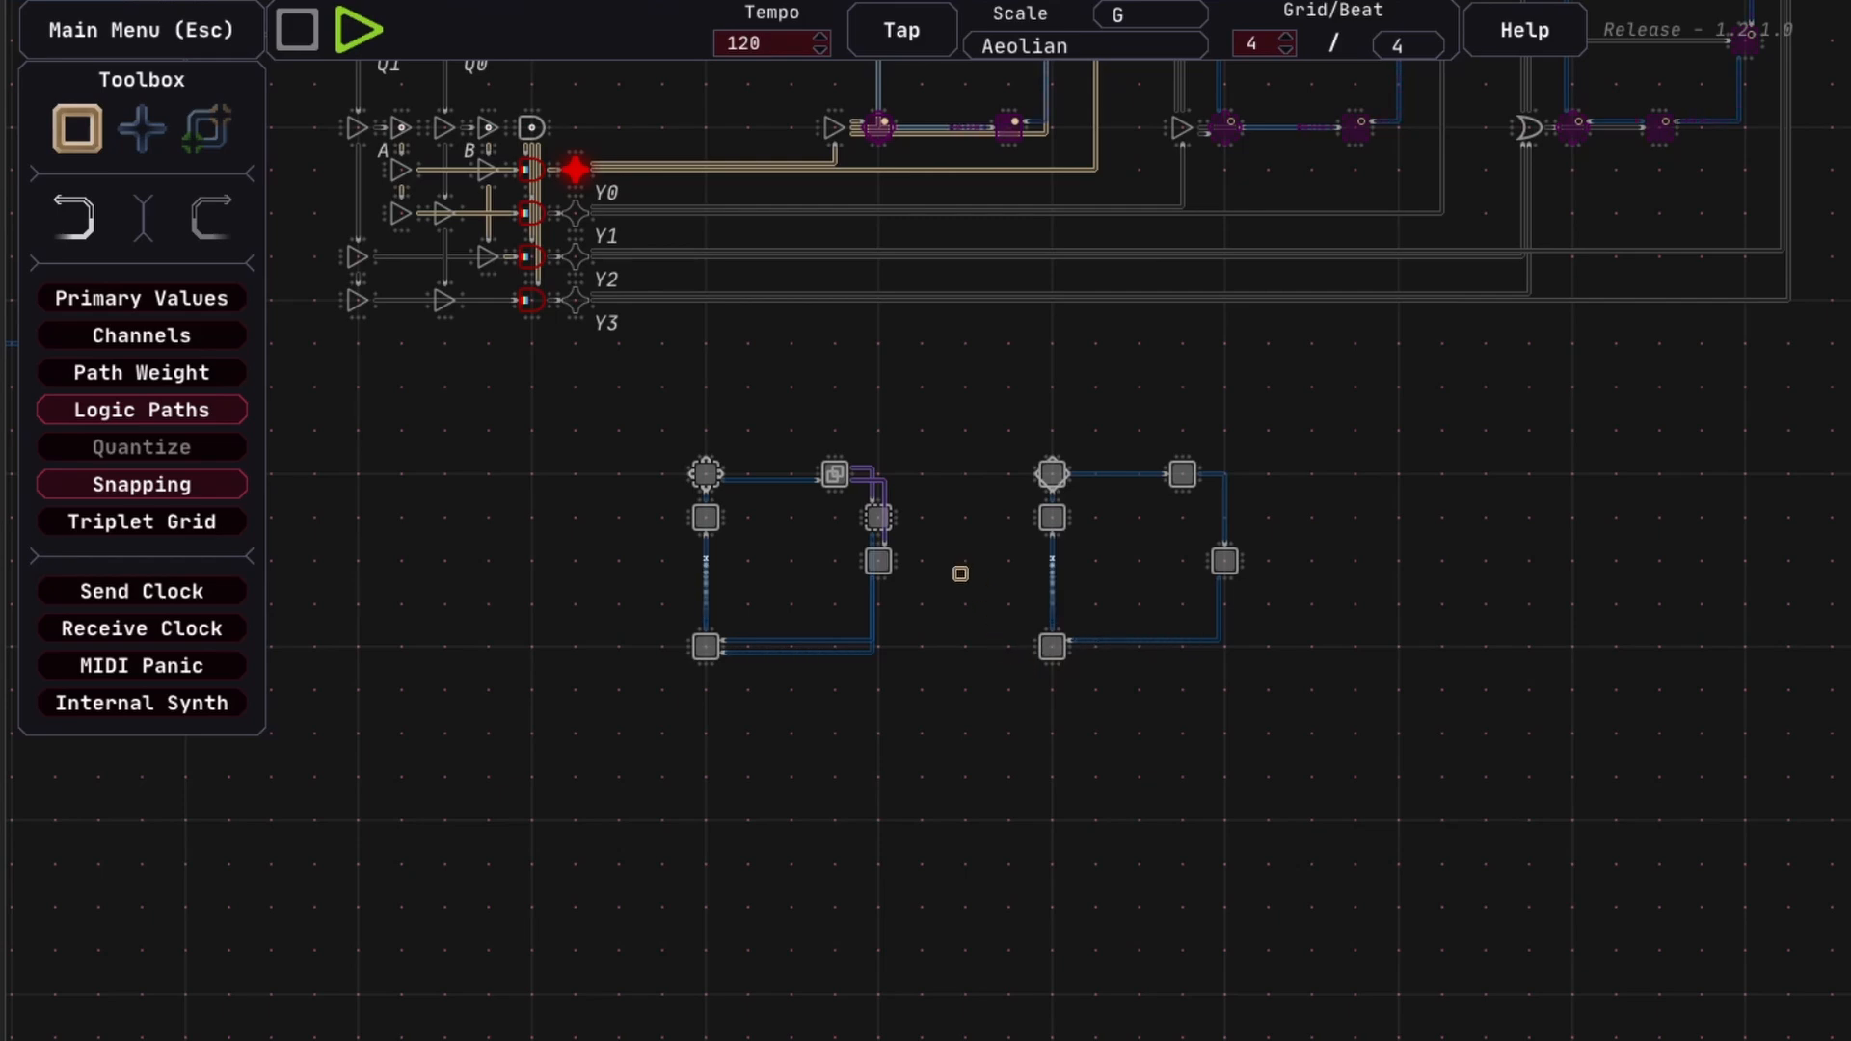
{"action": "left_click", "coordinate": [877, 562]}
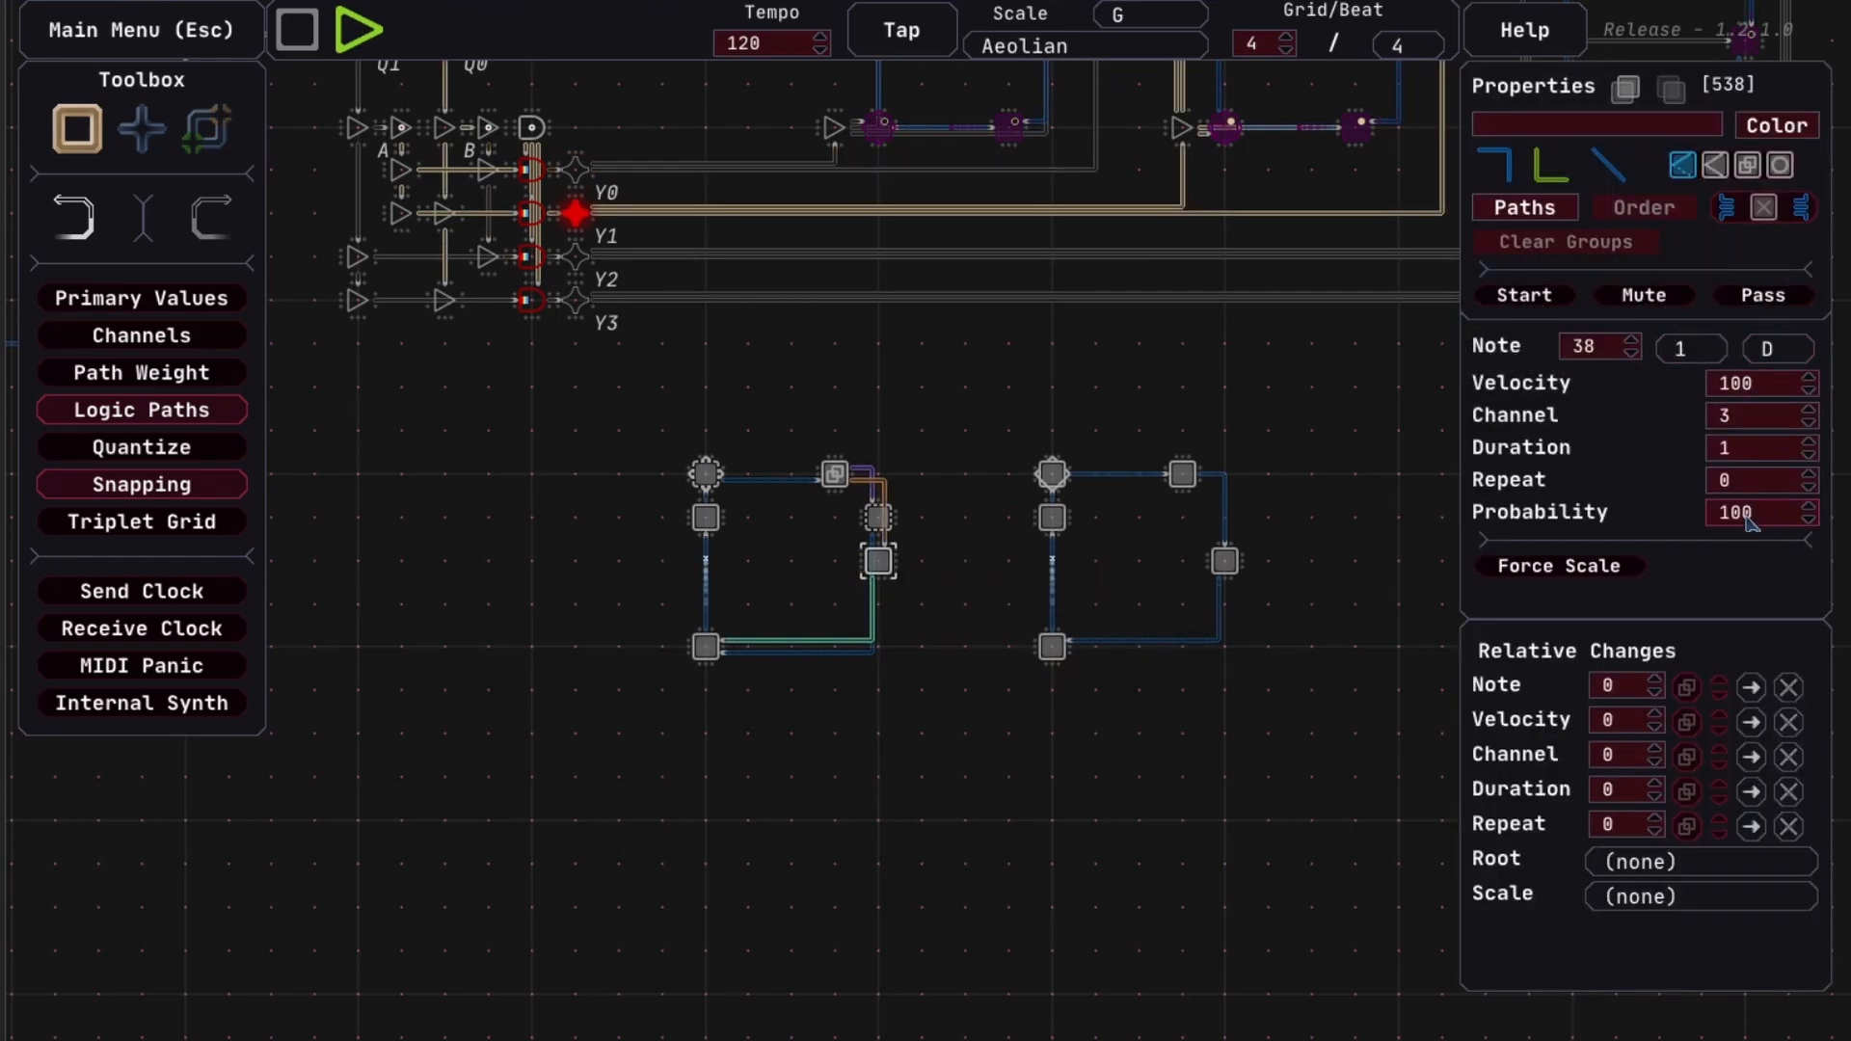
{"action": "left_click", "coordinate": [1274, 811]}
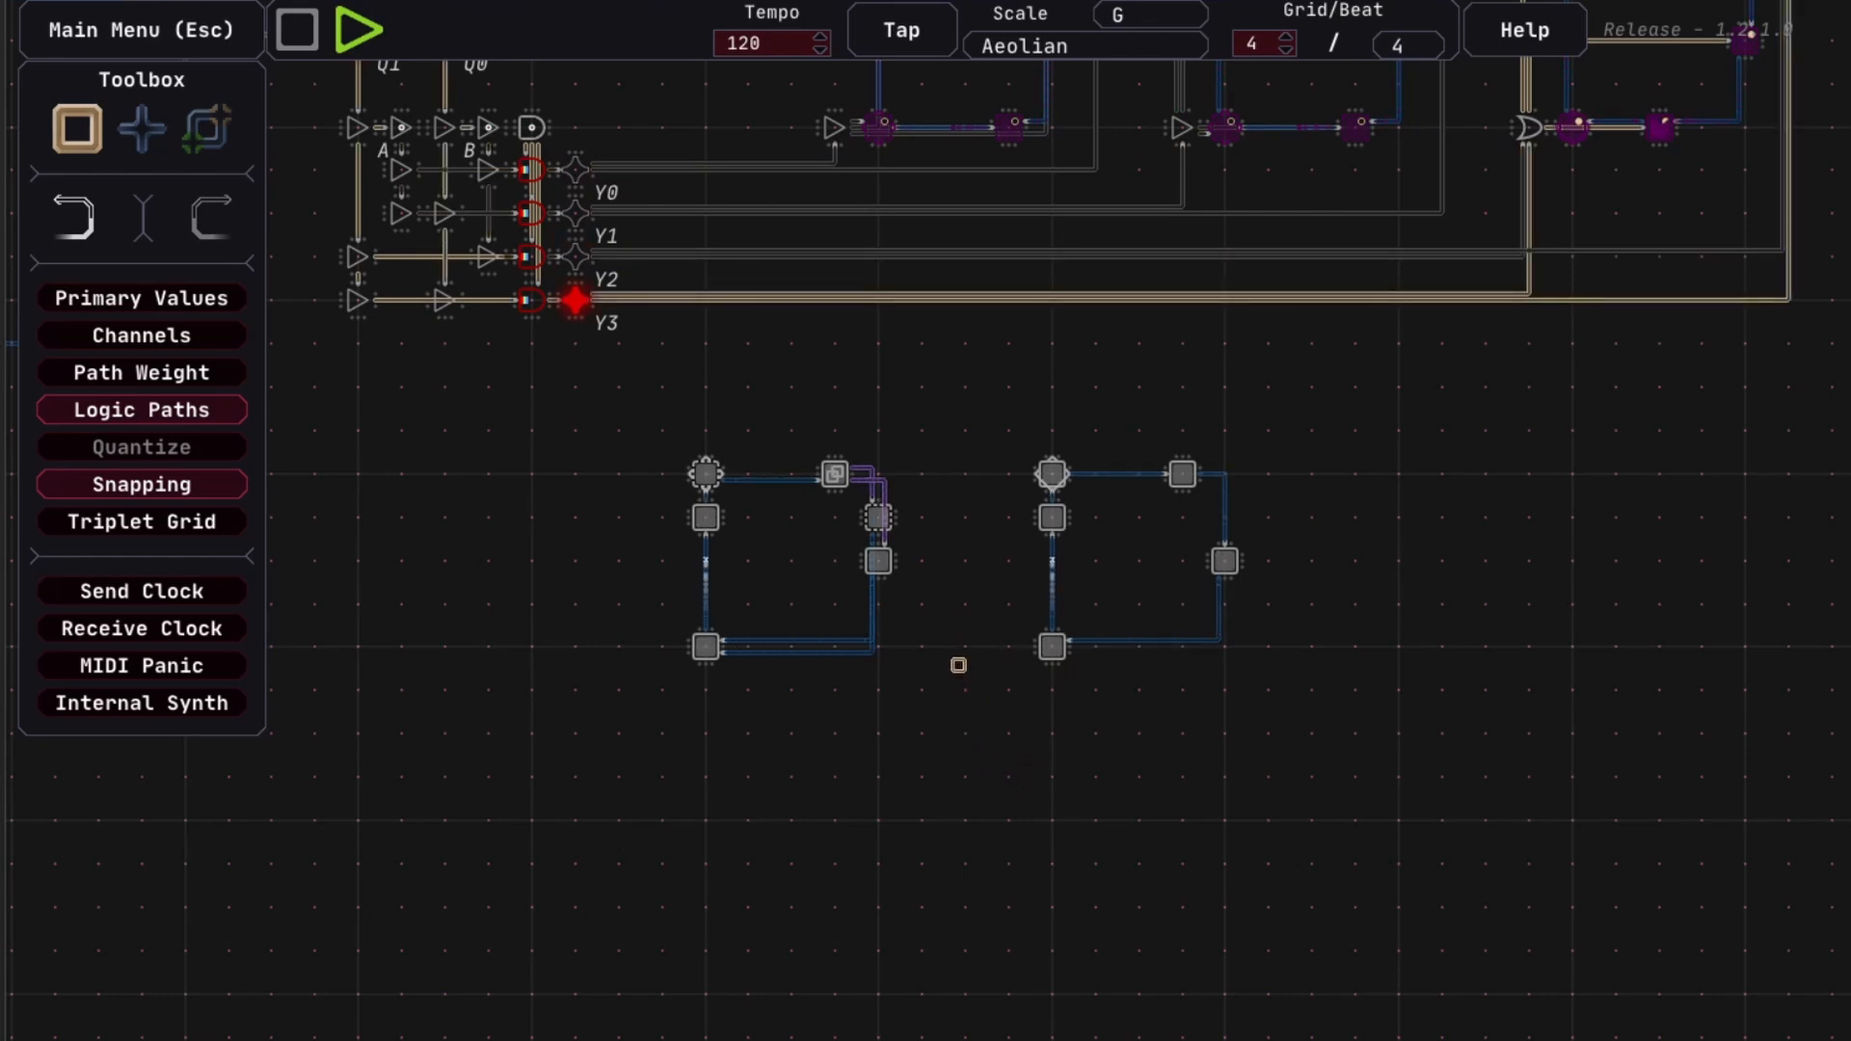
{"action": "key", "text": "space"}
Copy the left loop's right-hand note to an empty spot outside the loop's left side, on the same row
{"action": "left_click_drag", "start_coordinate": [953, 603], "coordinate": [828, 554]}
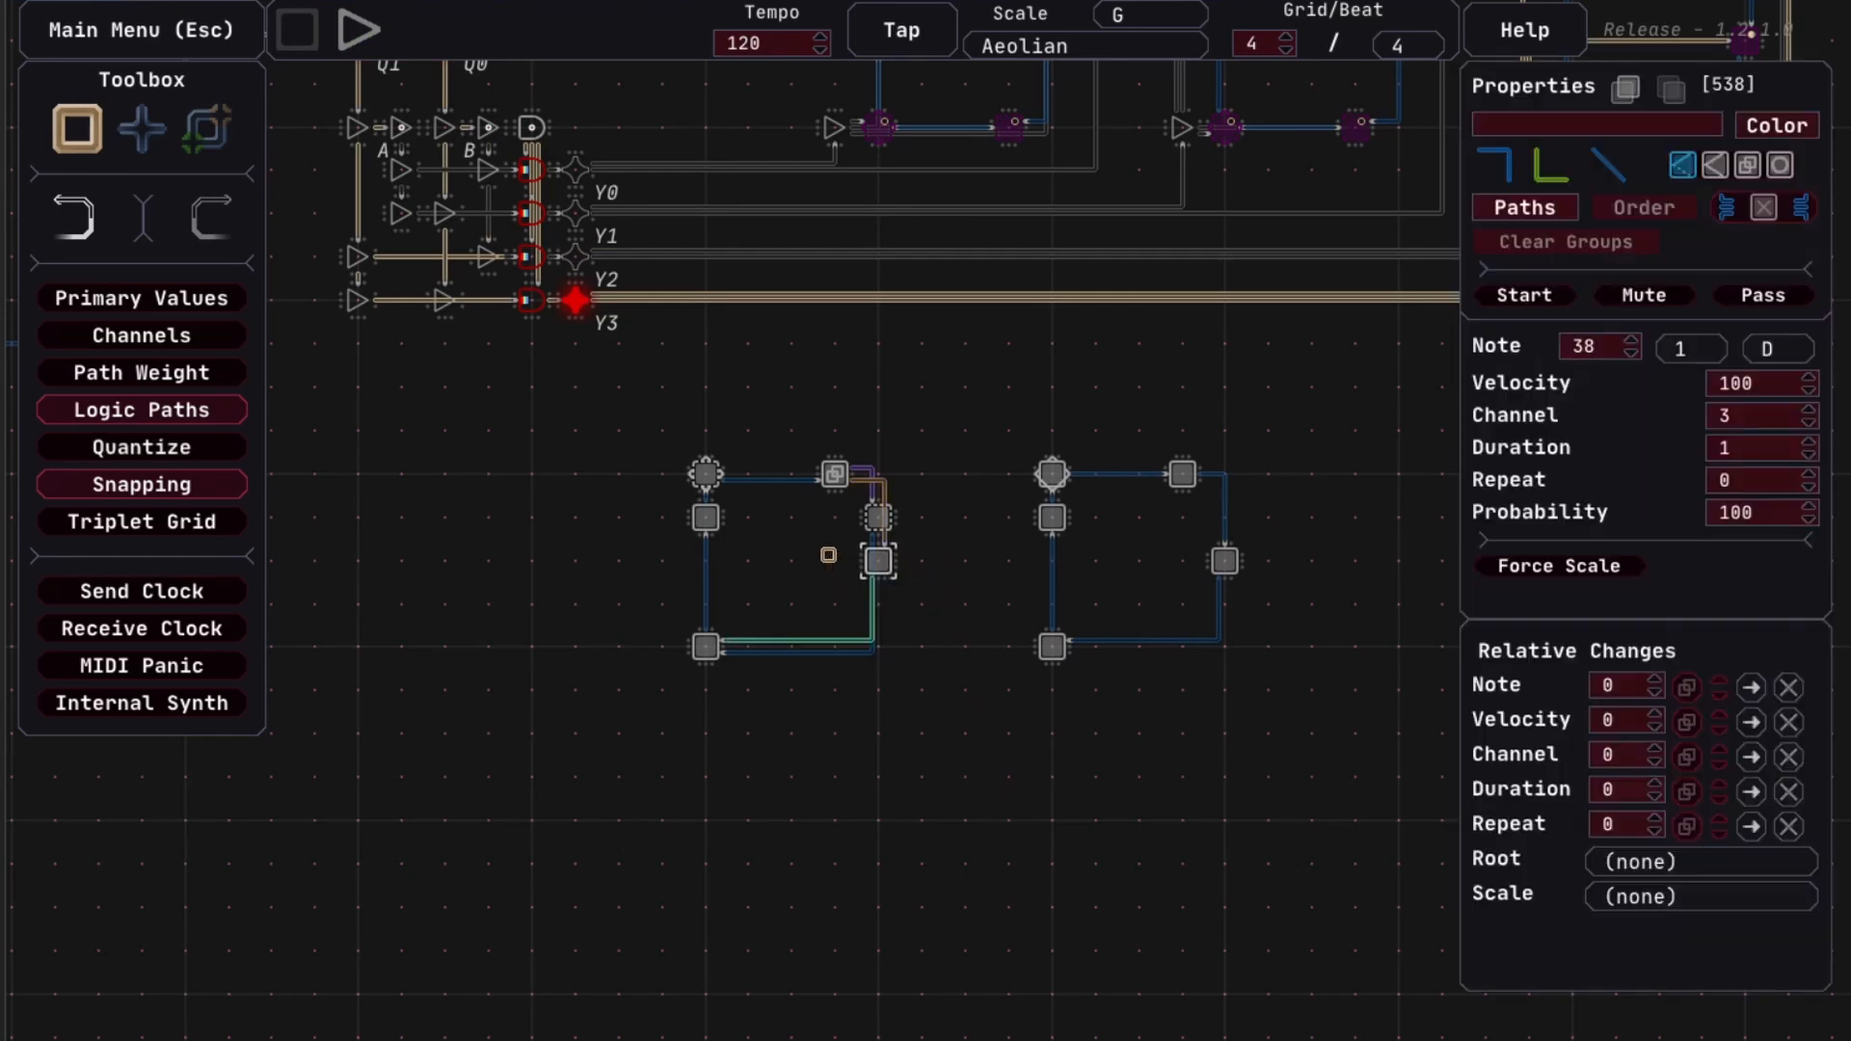
{"action": "mouse_move", "coordinate": [877, 561]}
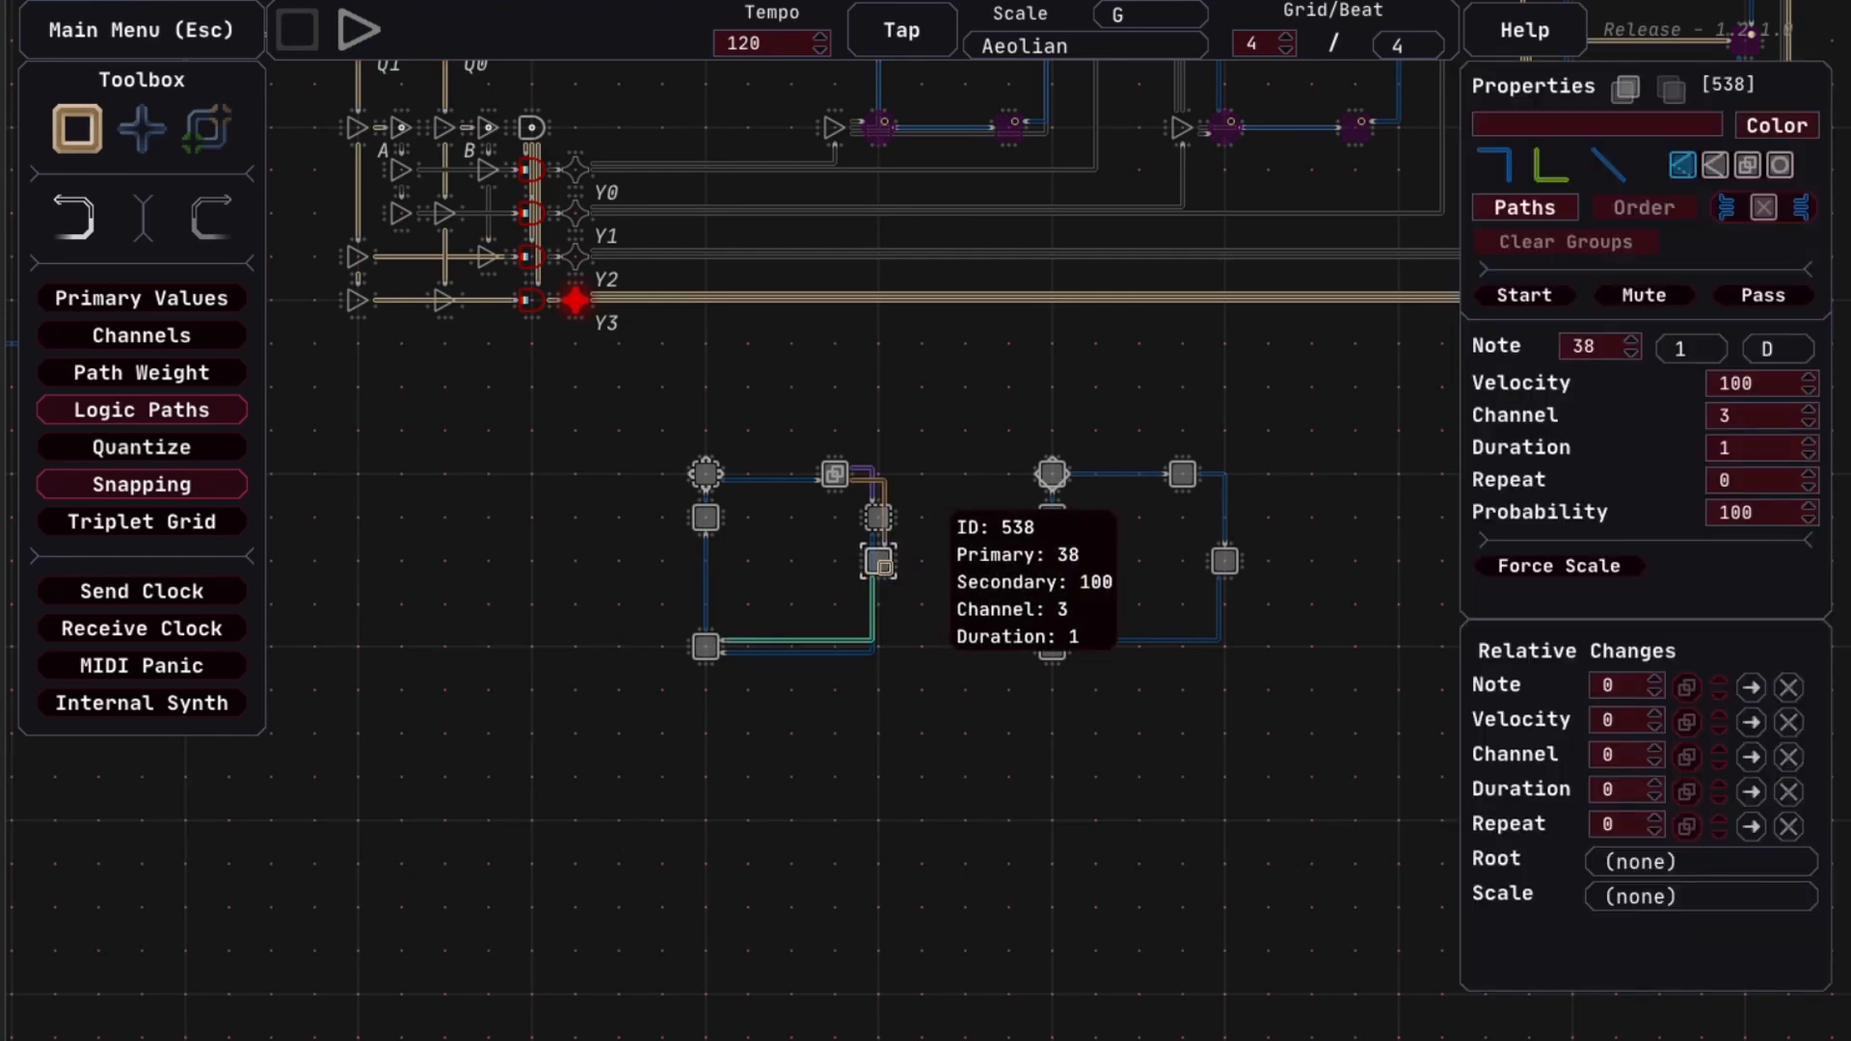
{"action": "left_click", "coordinate": [533, 561]}
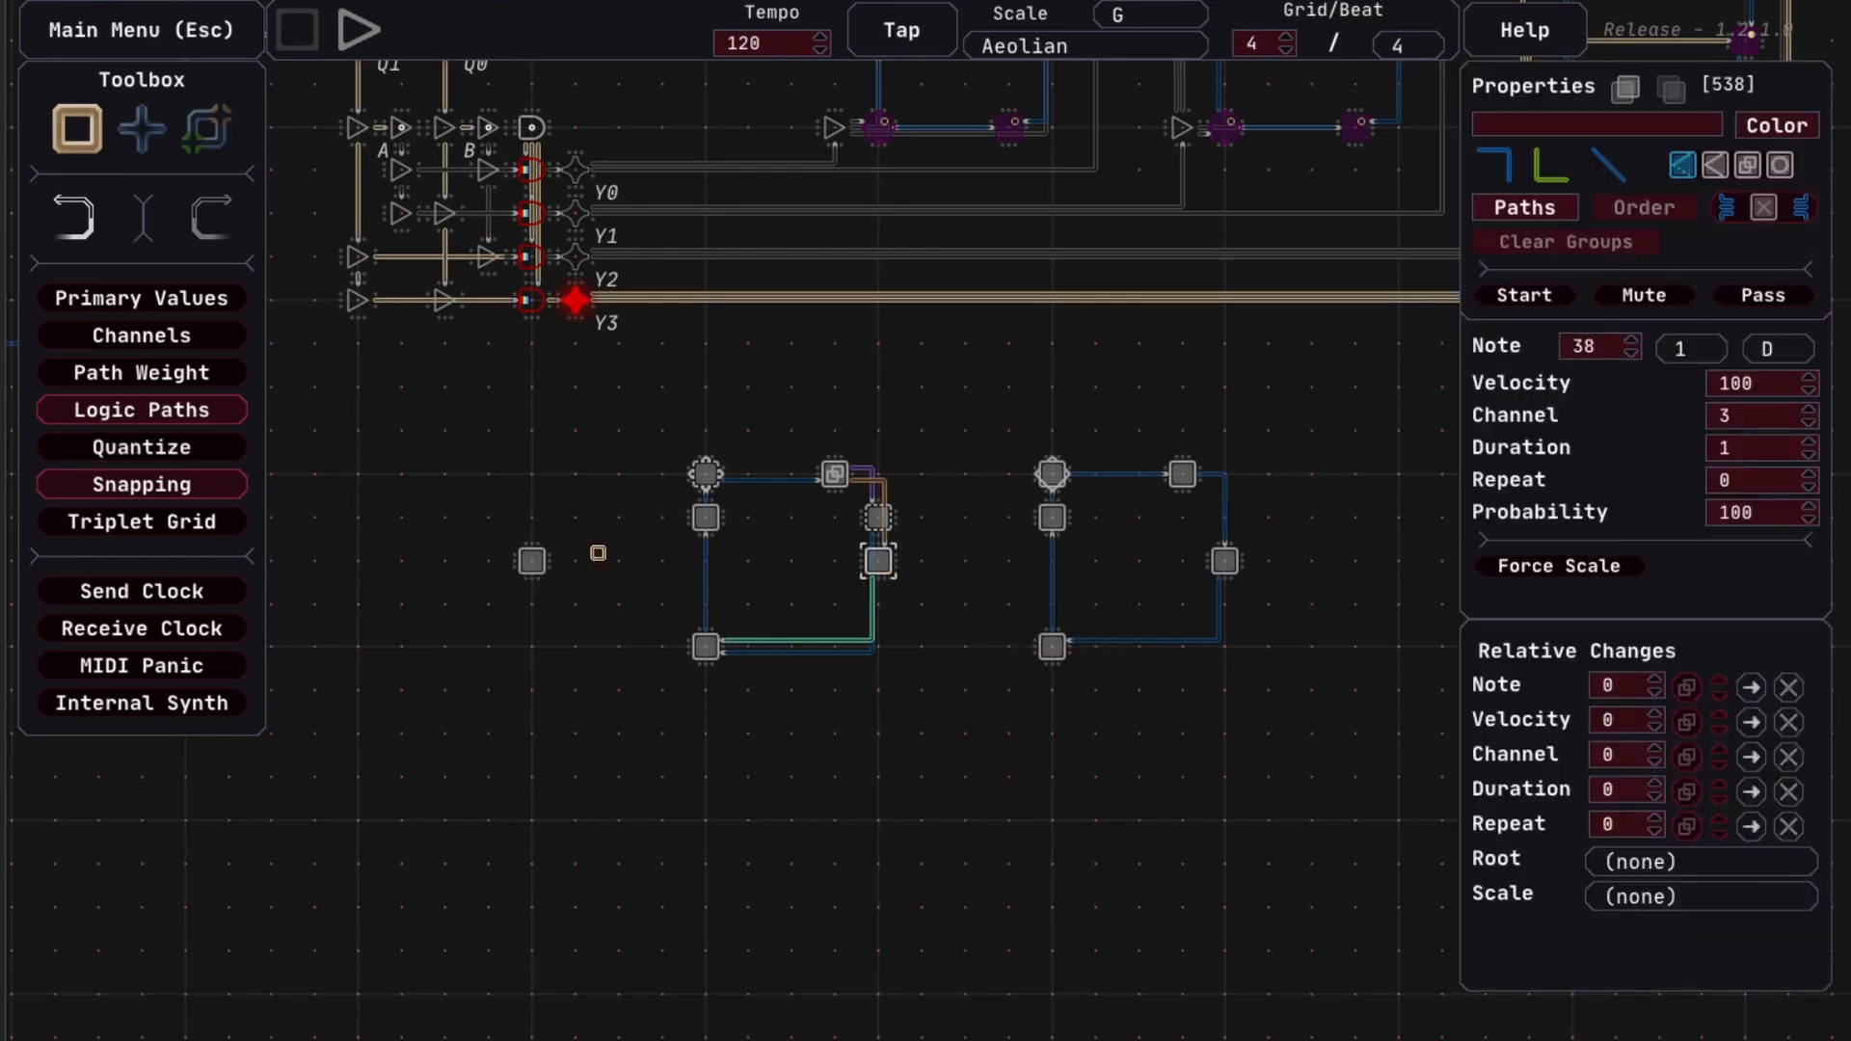
Connect a path from the left loop's muted starting note to the copied note outside the loop
{"action": "left_click", "coordinate": [714, 480]}
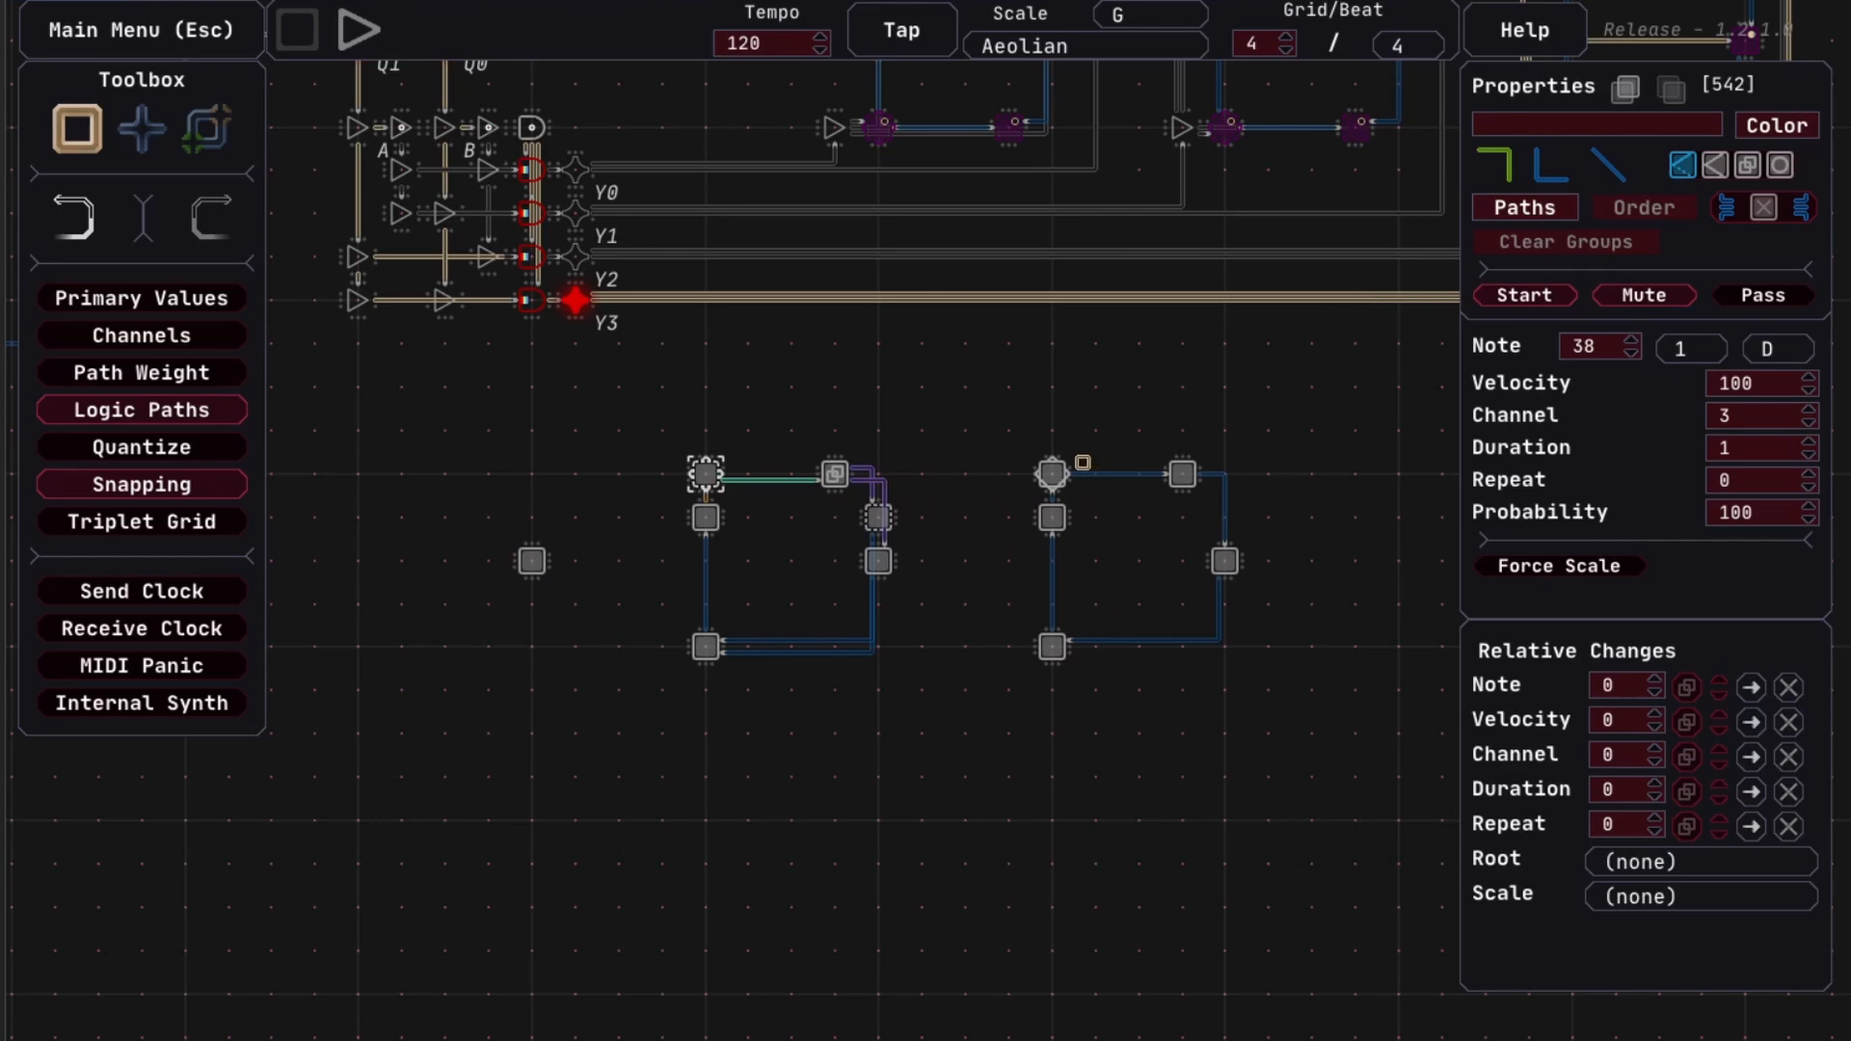
{"action": "key", "text": "e"}
{"action": "left_click", "coordinate": [710, 471]}
{"action": "left_click", "coordinate": [522, 563]}
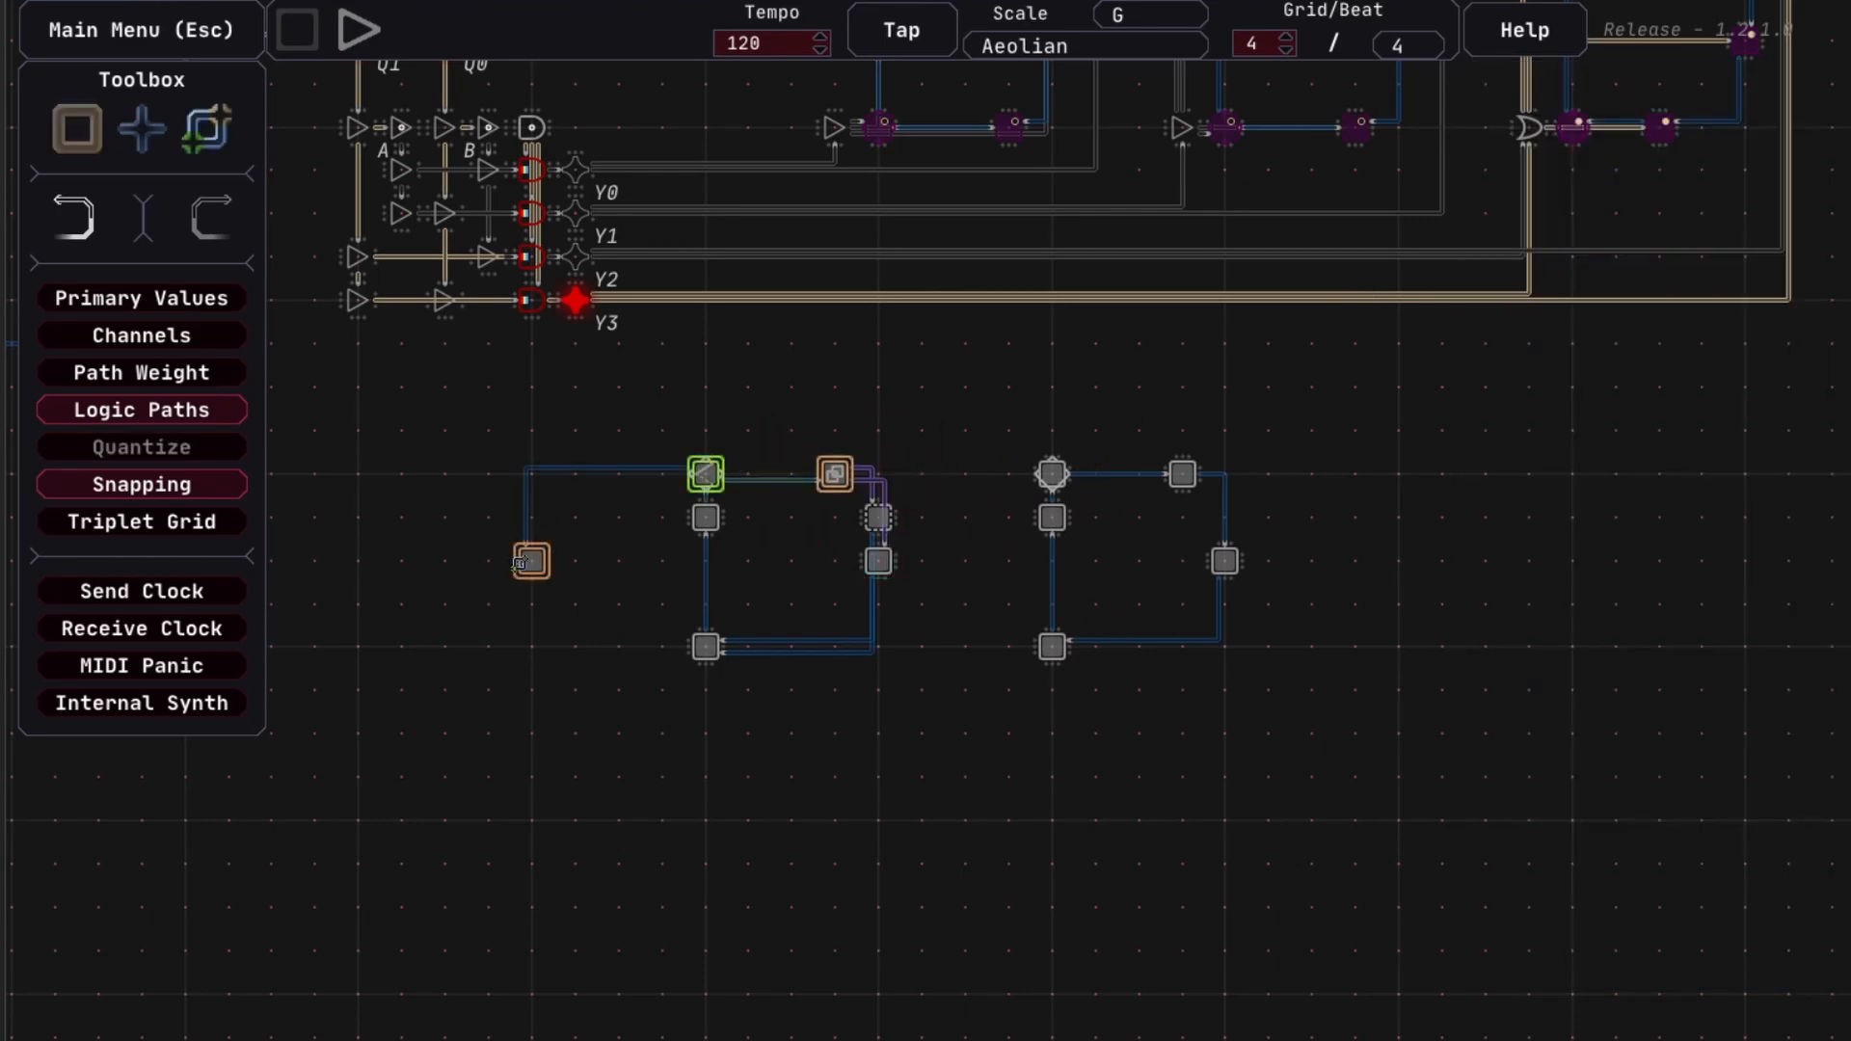
{"action": "right_click", "coordinate": [524, 563]}
{"action": "key", "text": "q"}
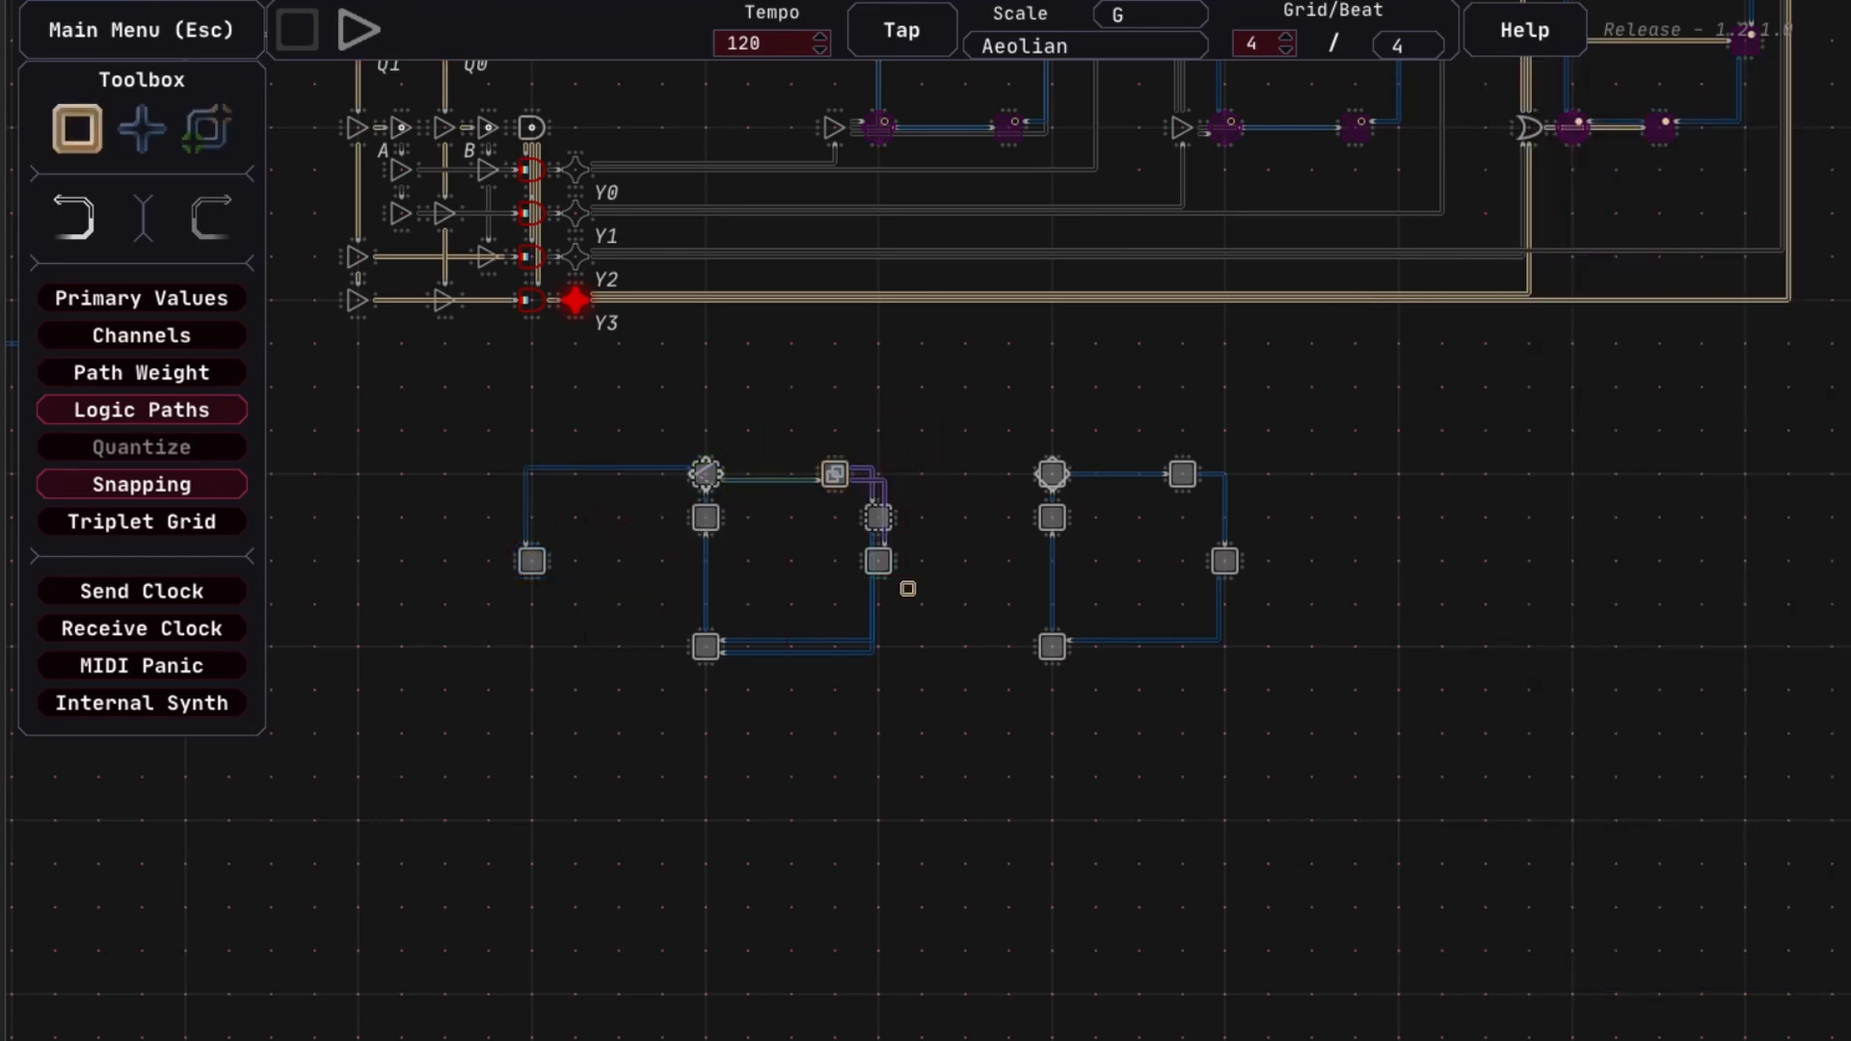
Place an AND logic gate between the two percussion loops, level with the left loop's right-hand note
{"action": "key", "text": "e"}
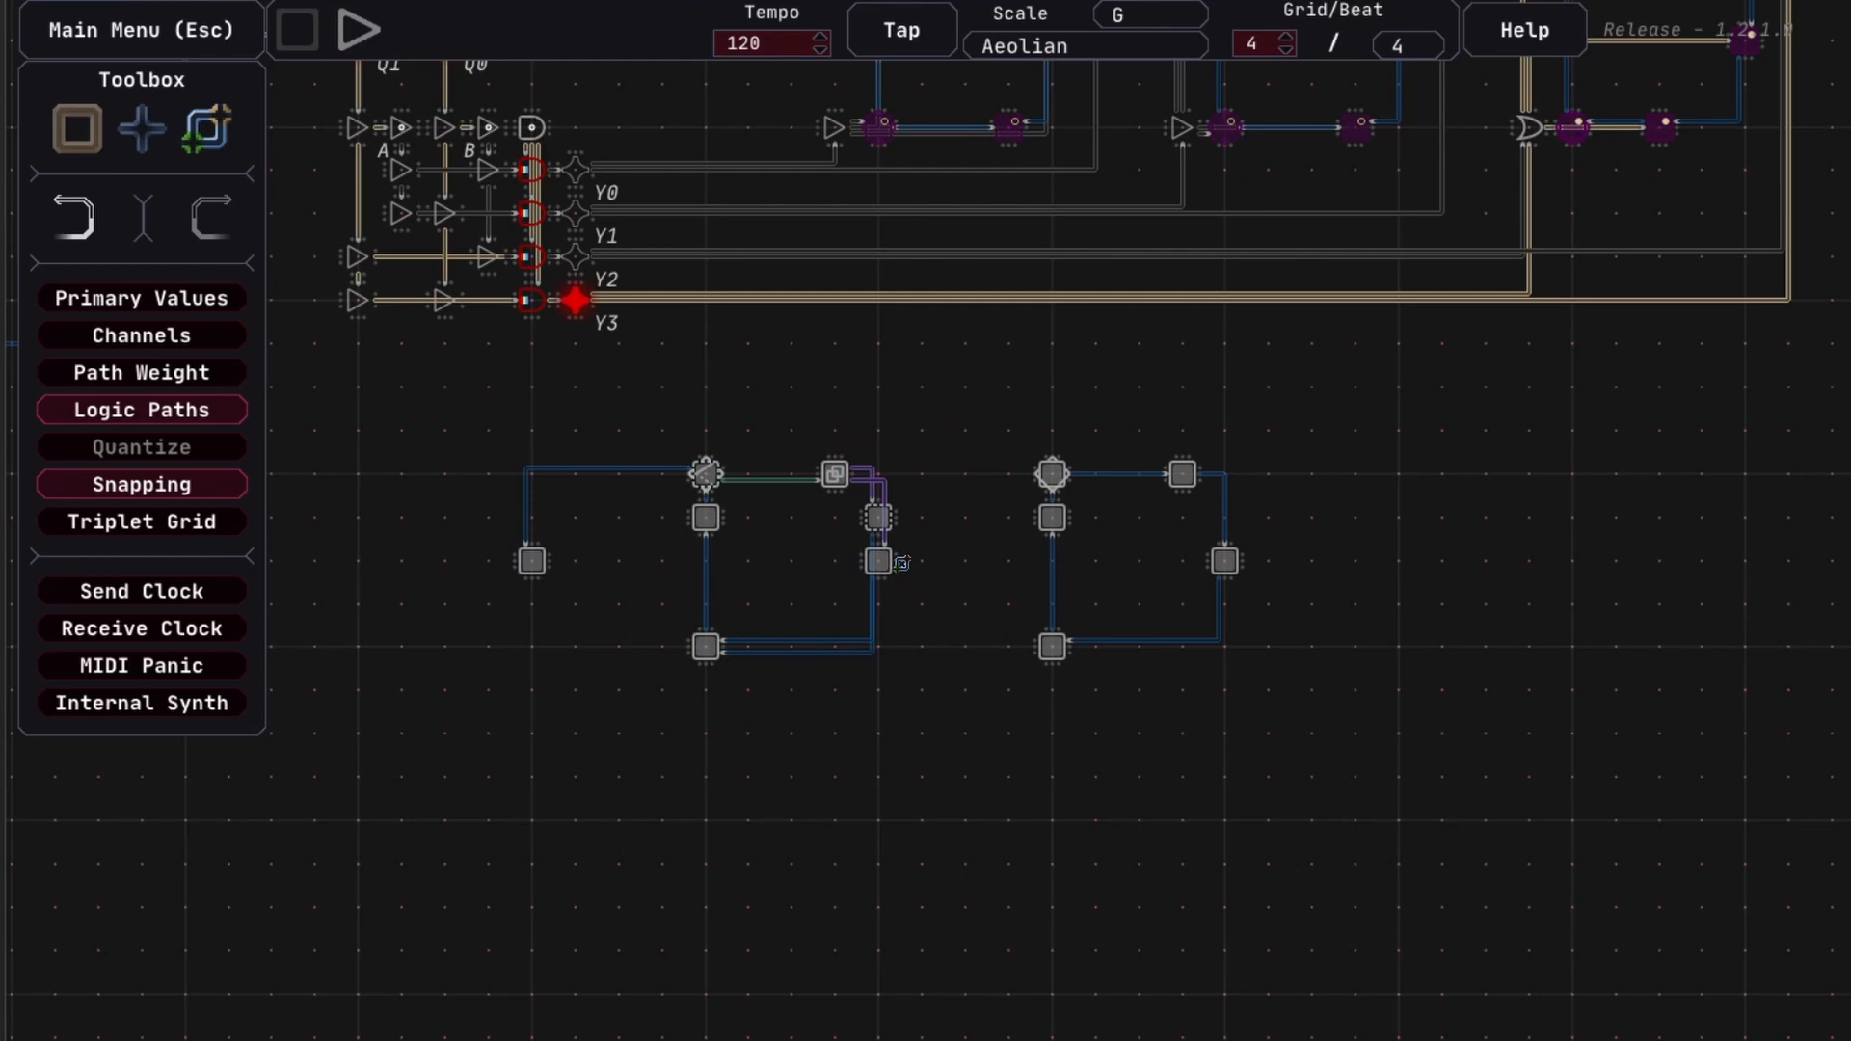
{"action": "key", "text": "q"}
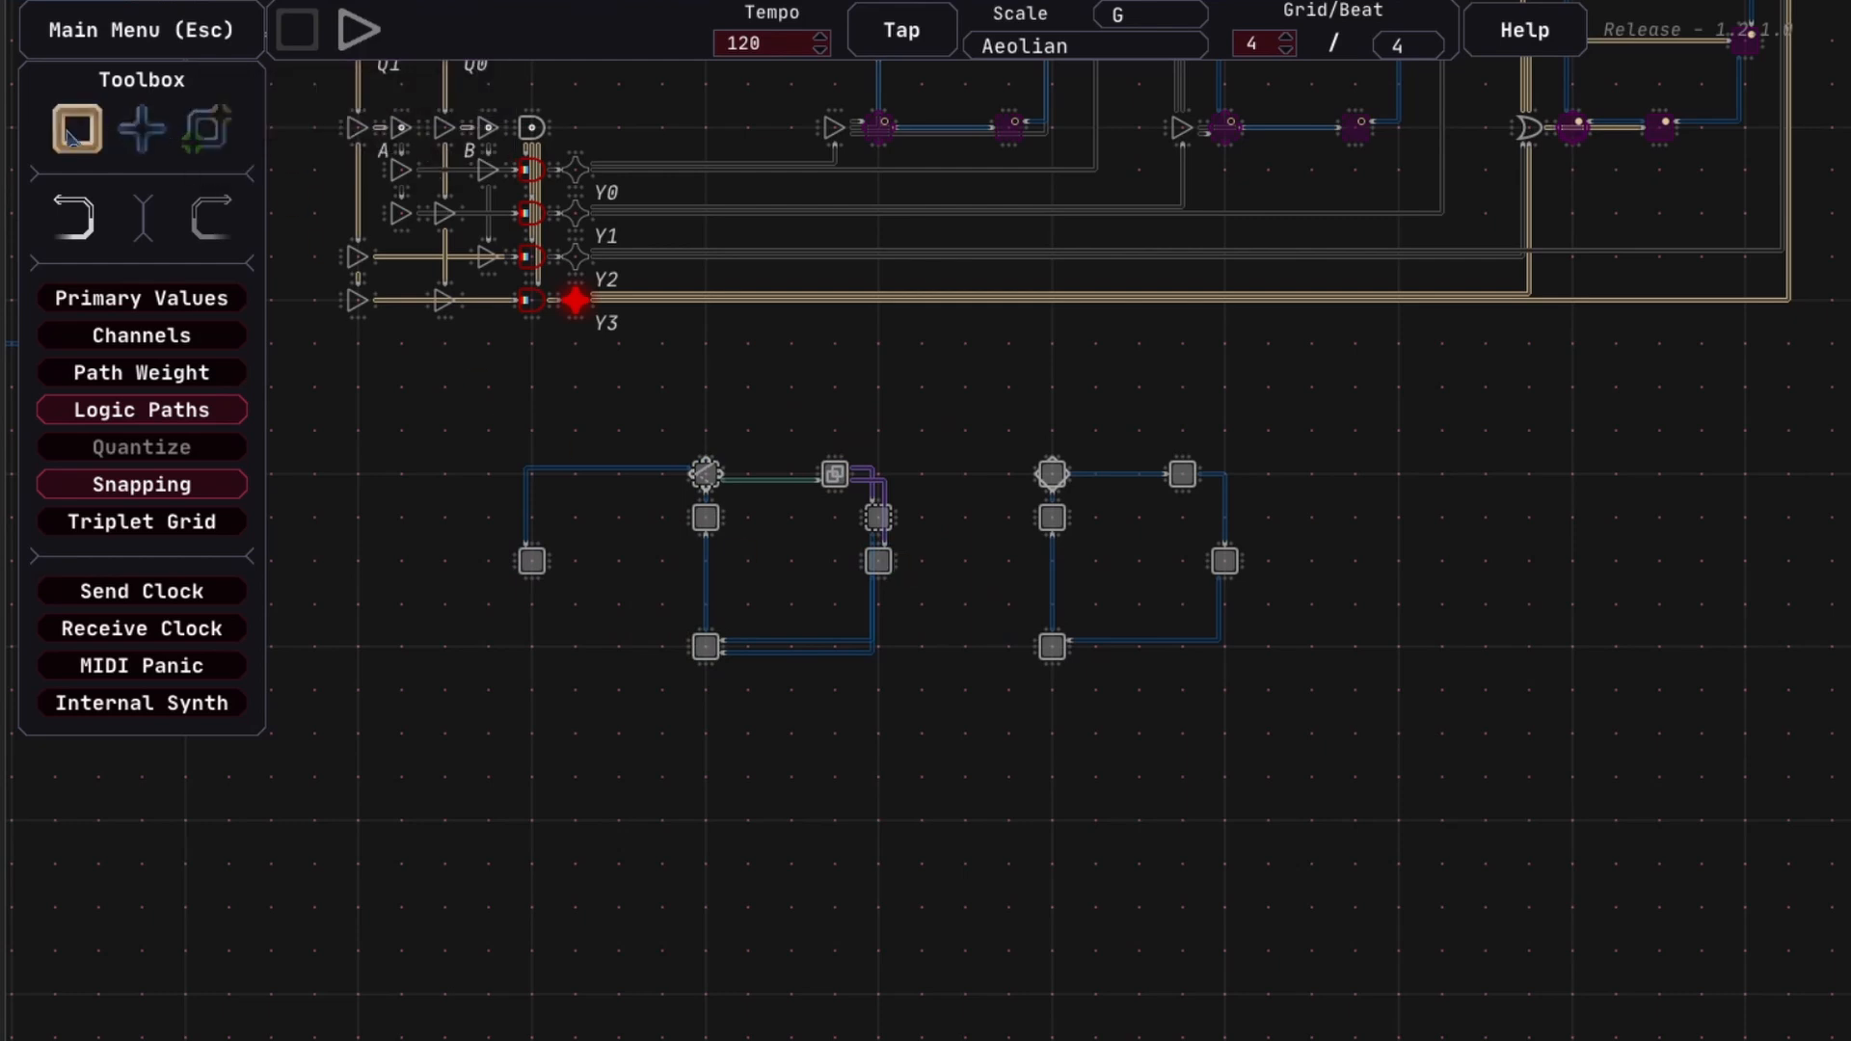
{"action": "key", "text": "w"}
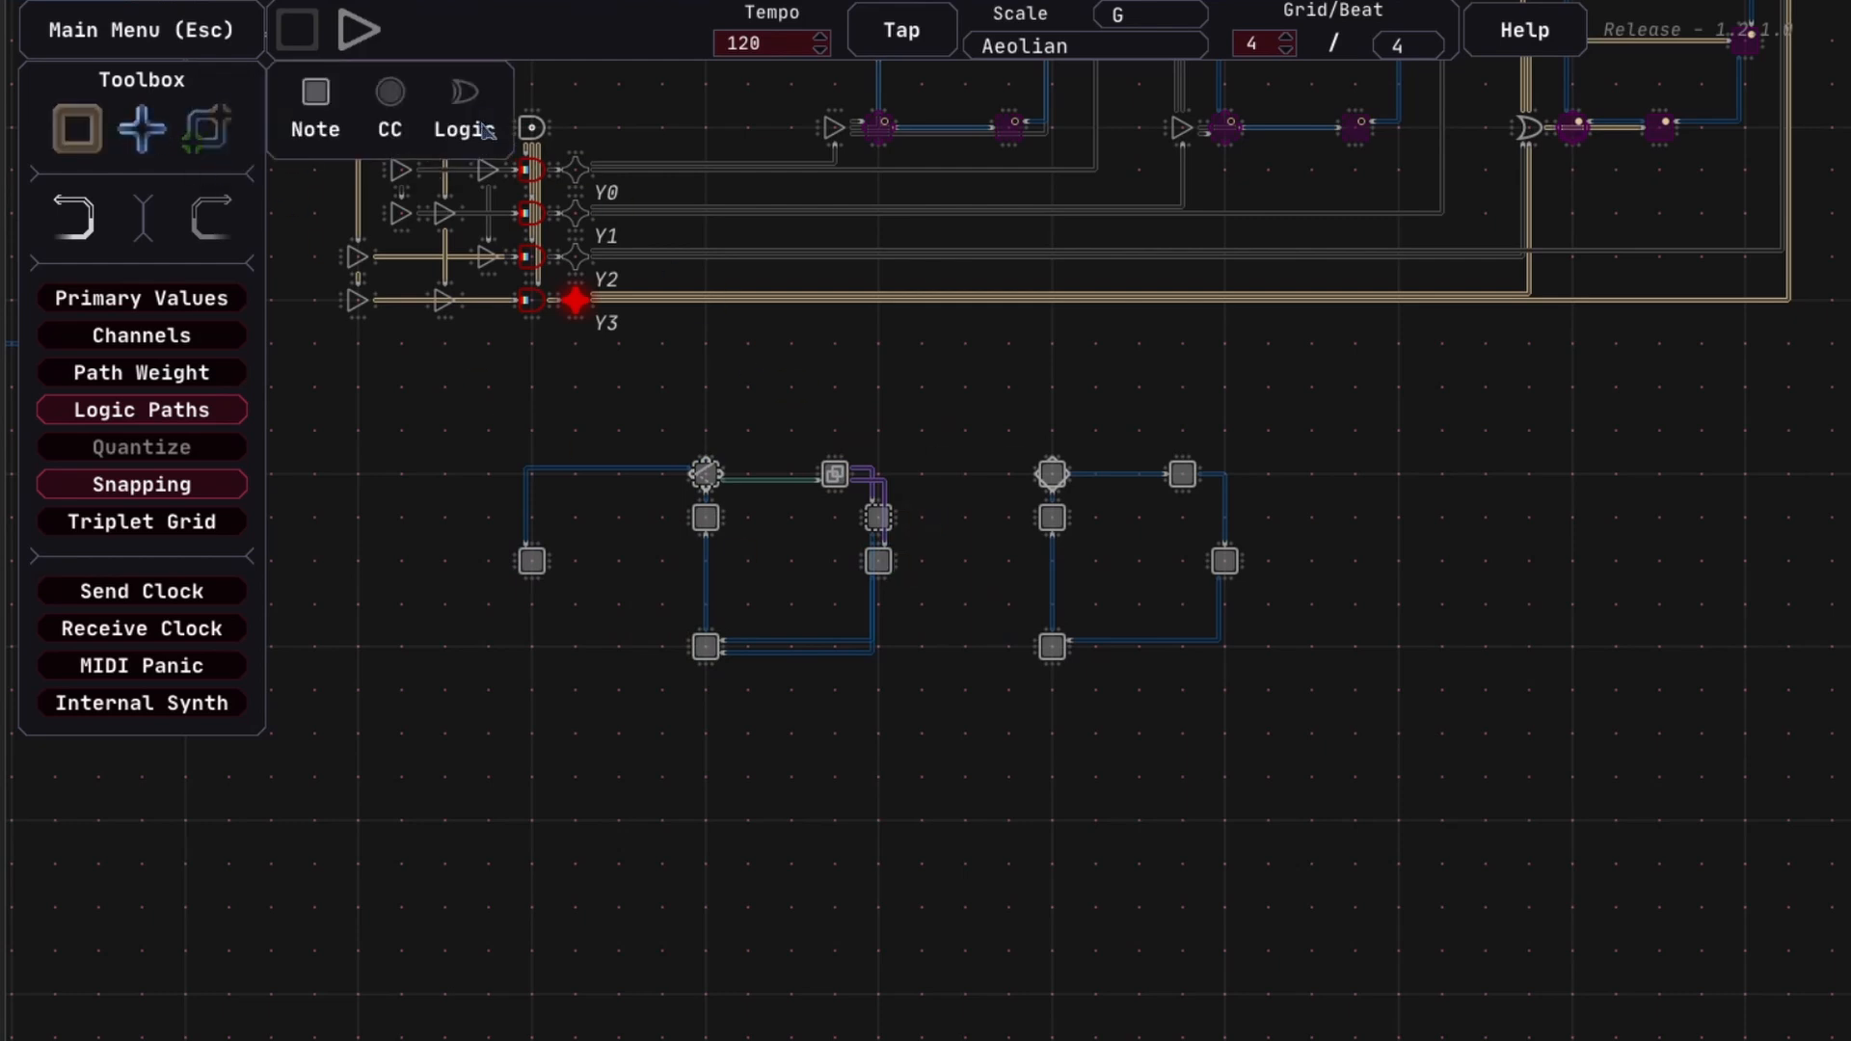
{"action": "left_click", "coordinate": [951, 569]}
{"action": "key", "text": "q"}
Connect the left loop's right-hand note to the AND gate, and the gate's output to the copied note outside the left loop
{"action": "key", "text": "e"}
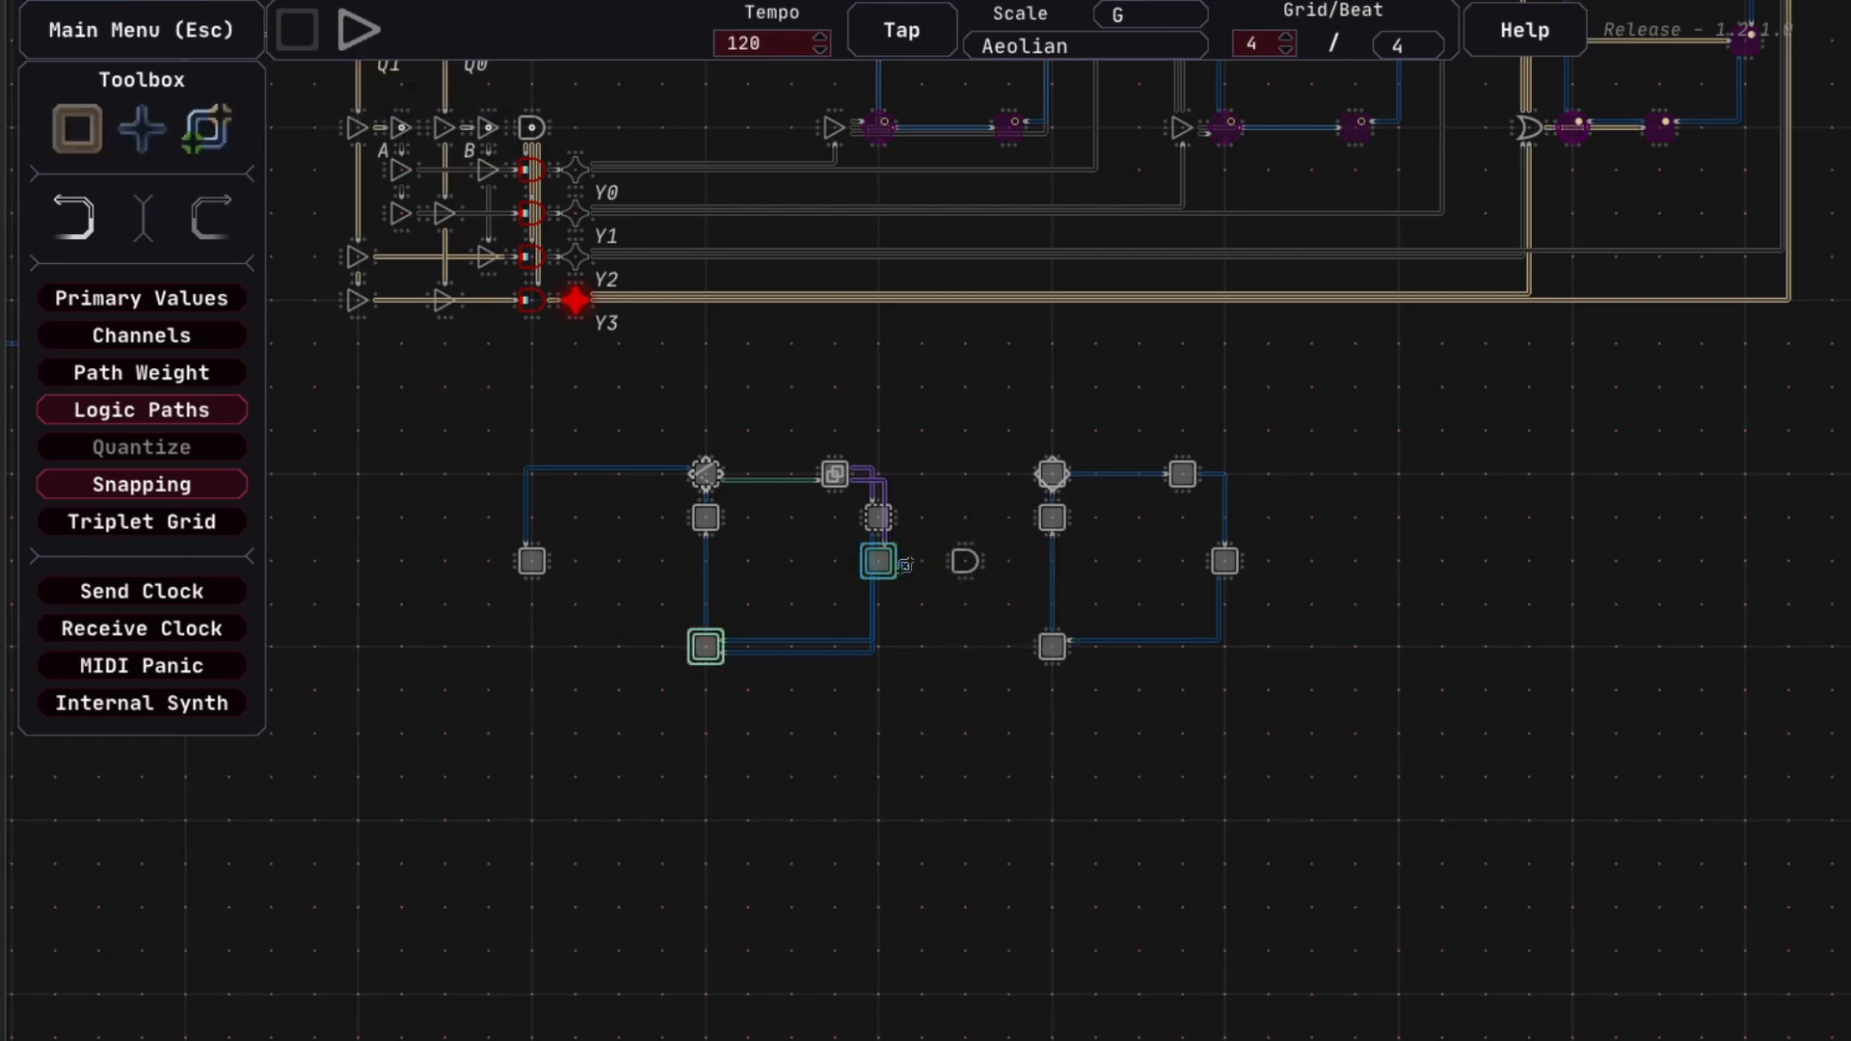
{"action": "left_click_drag", "start_coordinate": [905, 565], "coordinate": [964, 633]}
{"action": "right_click", "coordinate": [965, 562]}
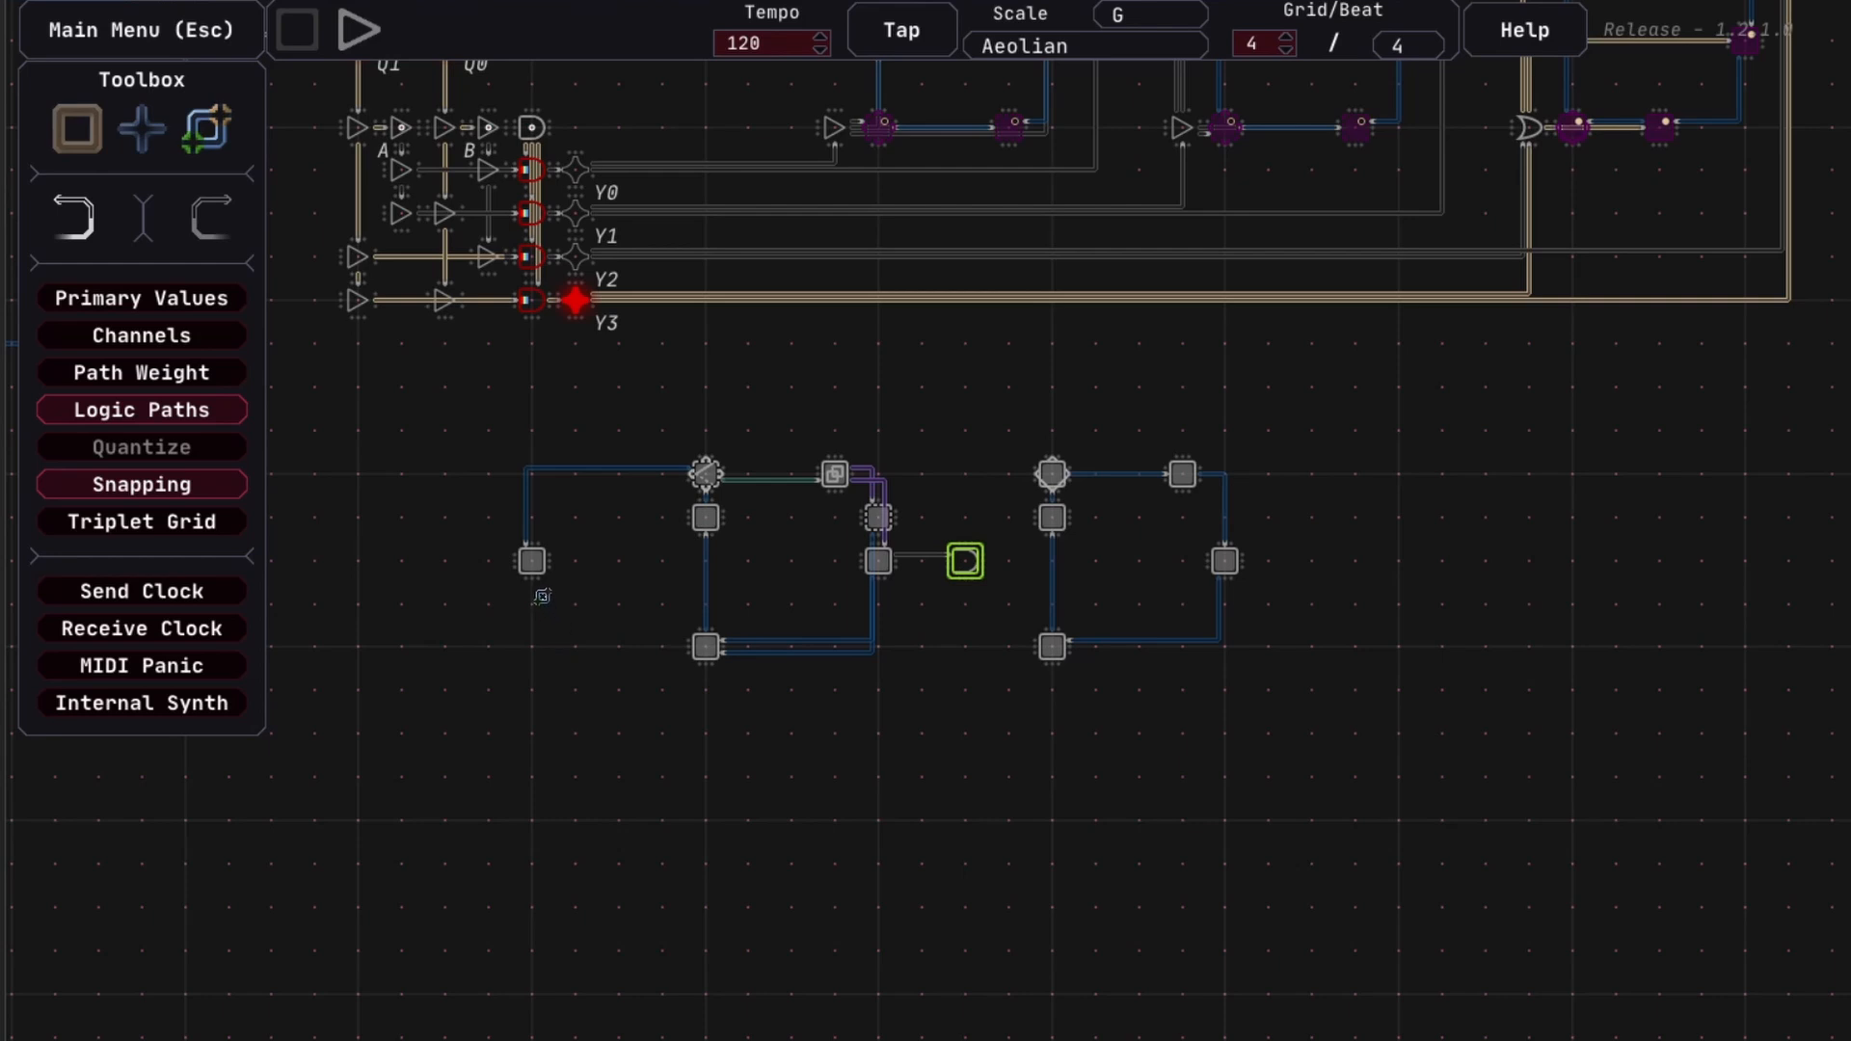
{"action": "left_click_drag", "start_coordinate": [542, 596], "coordinate": [531, 561]}
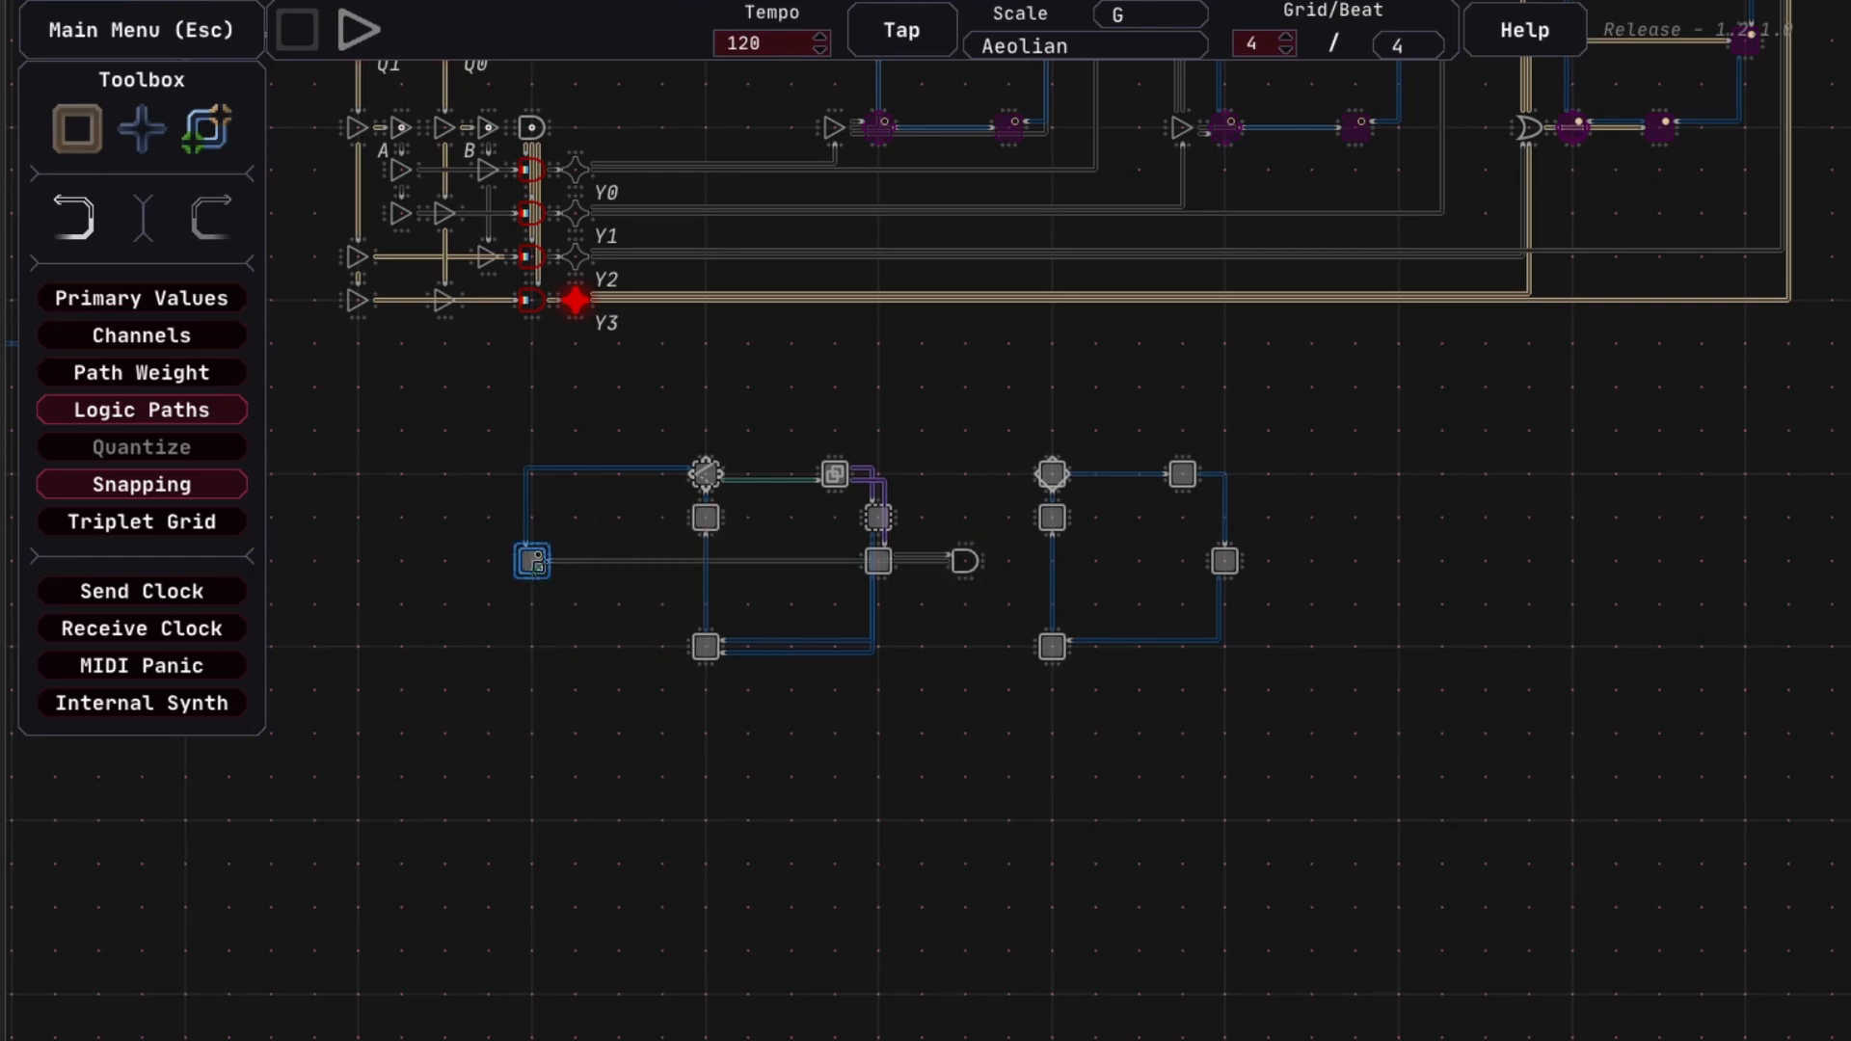
{"action": "key", "text": "q"}
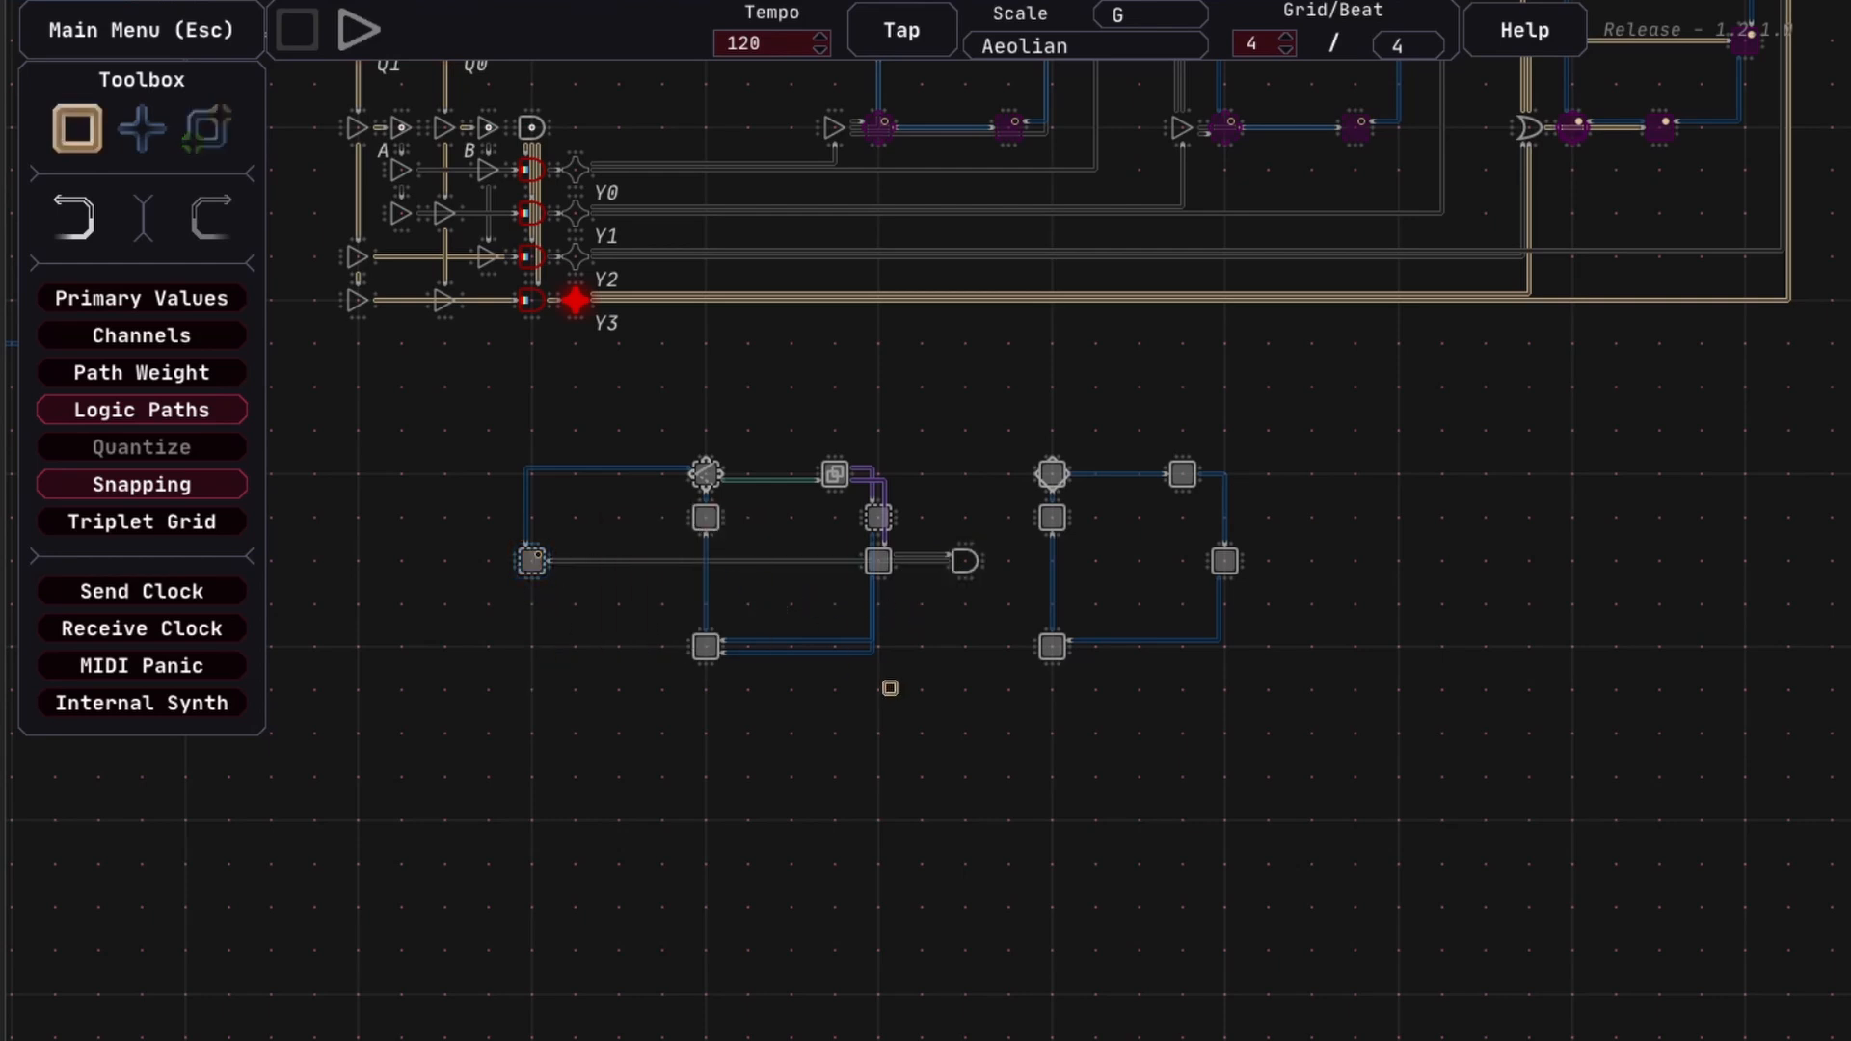
Play the patch to check how the AND gate affects the outside note, and inspect the left loop's muted starting note
{"action": "key", "text": "space"}
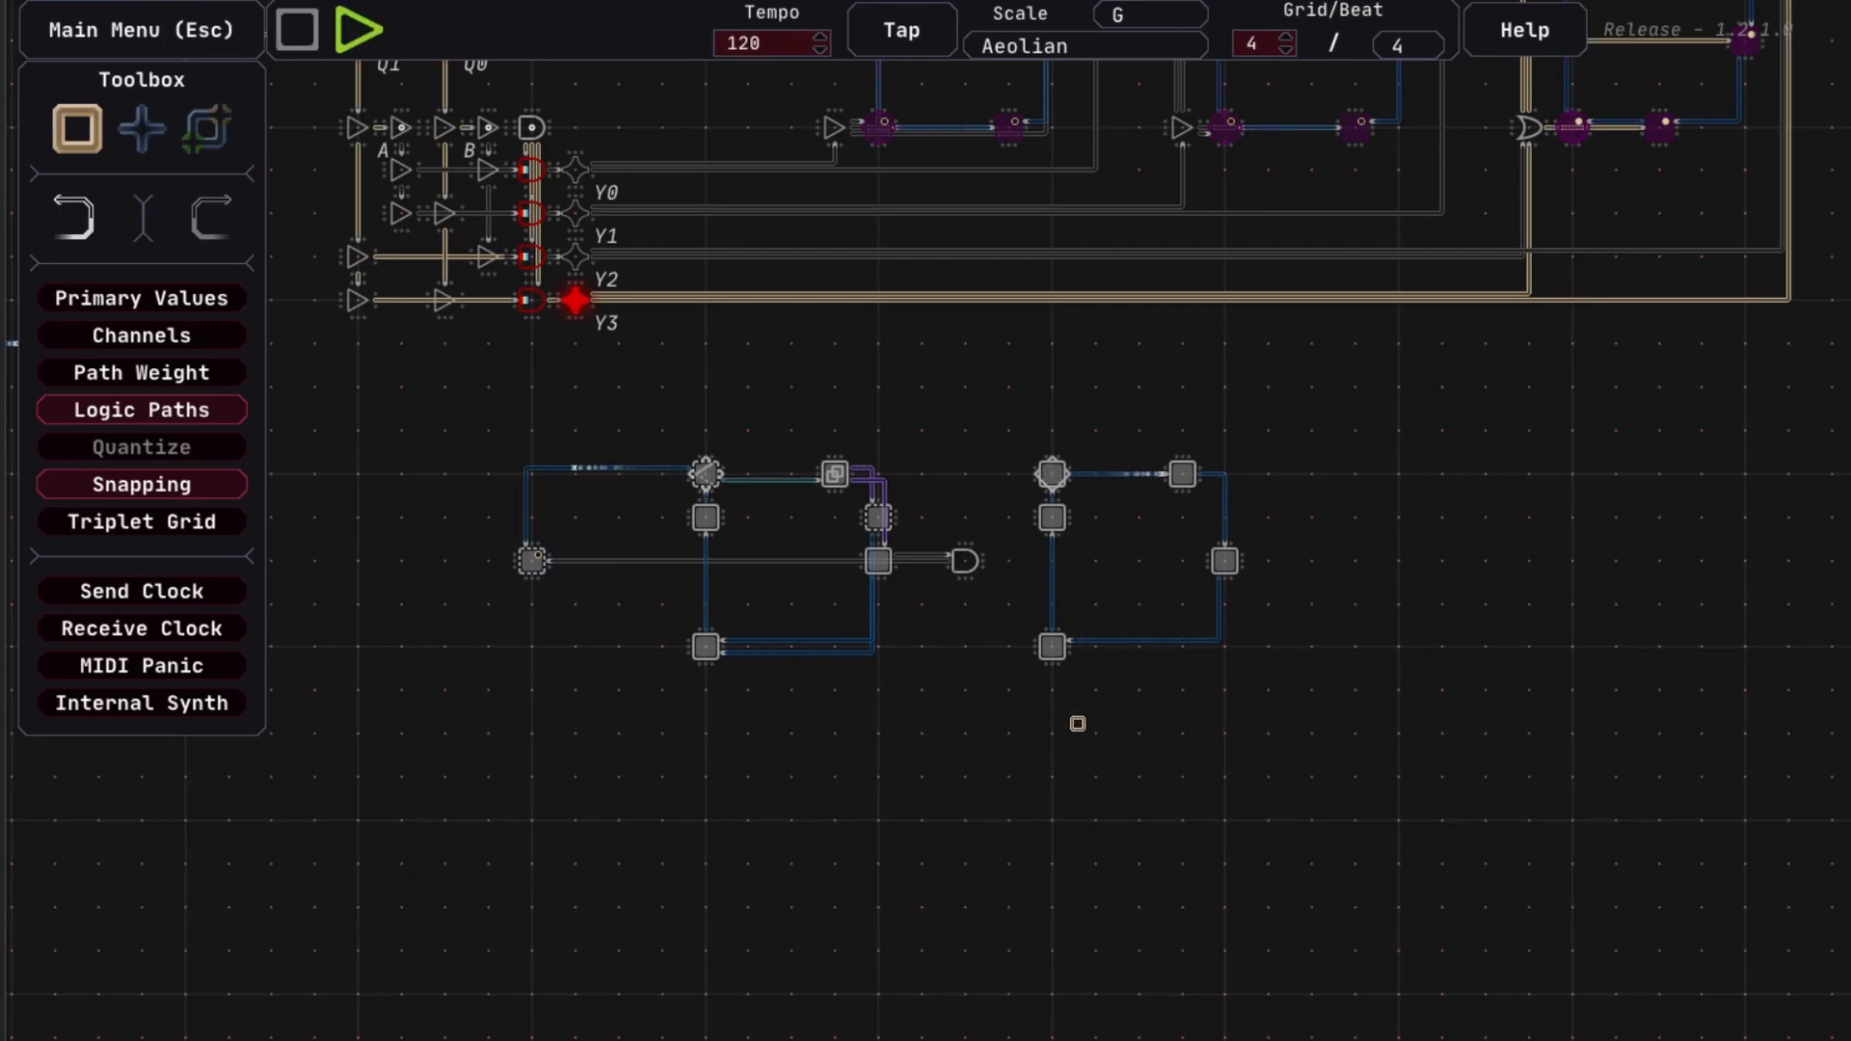
{"action": "key", "text": "space"}
{"action": "left_click", "coordinate": [705, 473]}
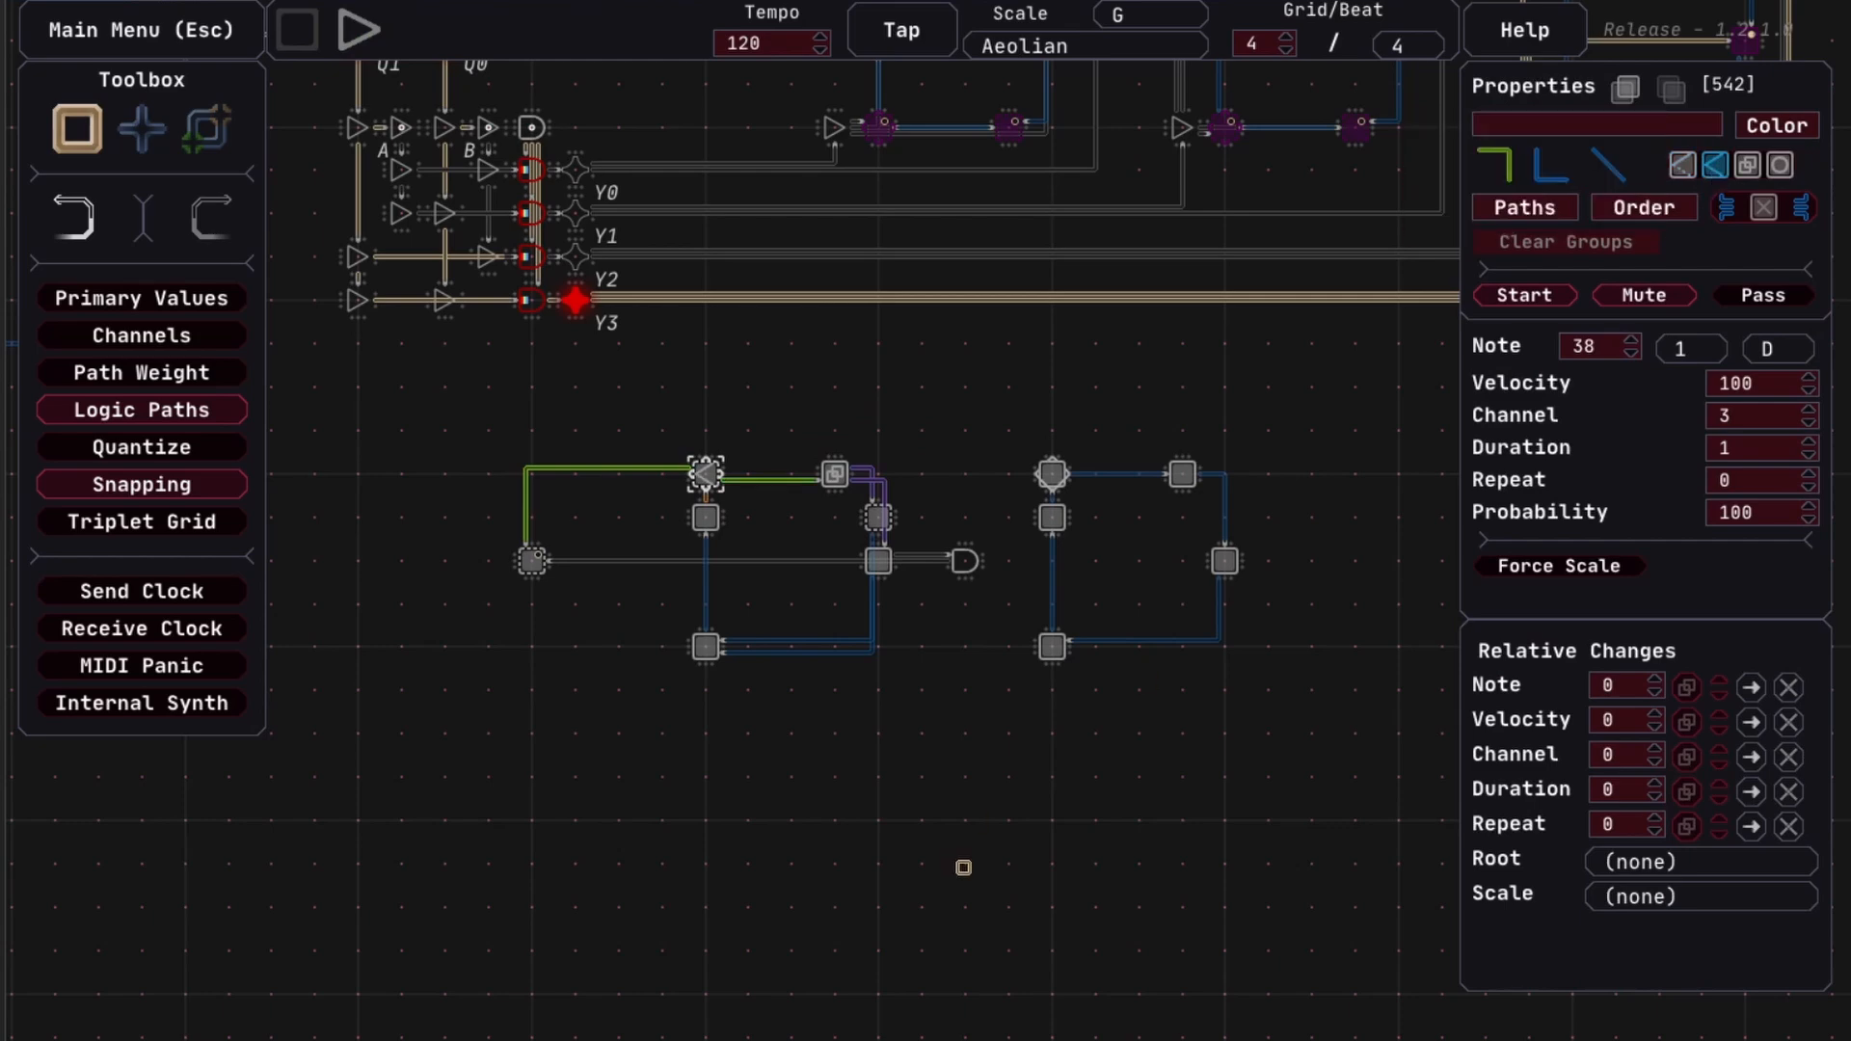
{"action": "left_click", "coordinate": [636, 741]}
{"action": "key", "text": "space"}
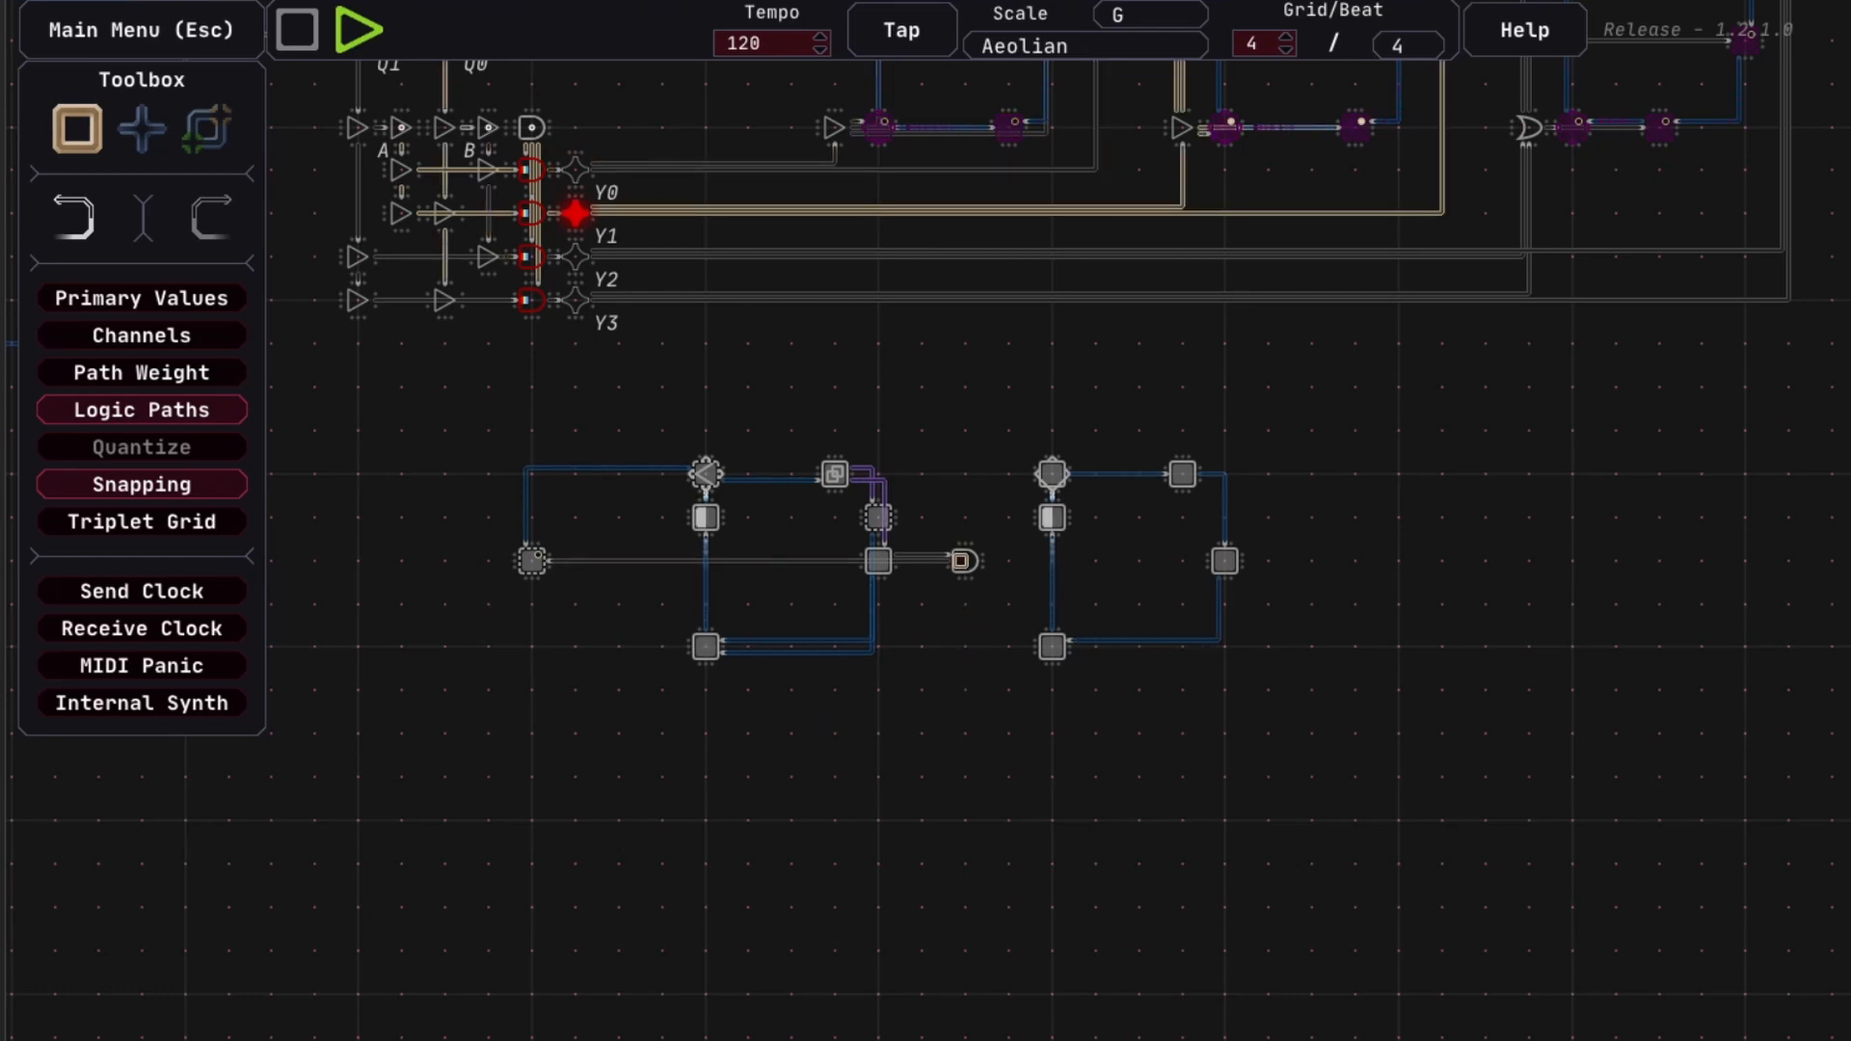
{"action": "left_click", "coordinate": [971, 570]}
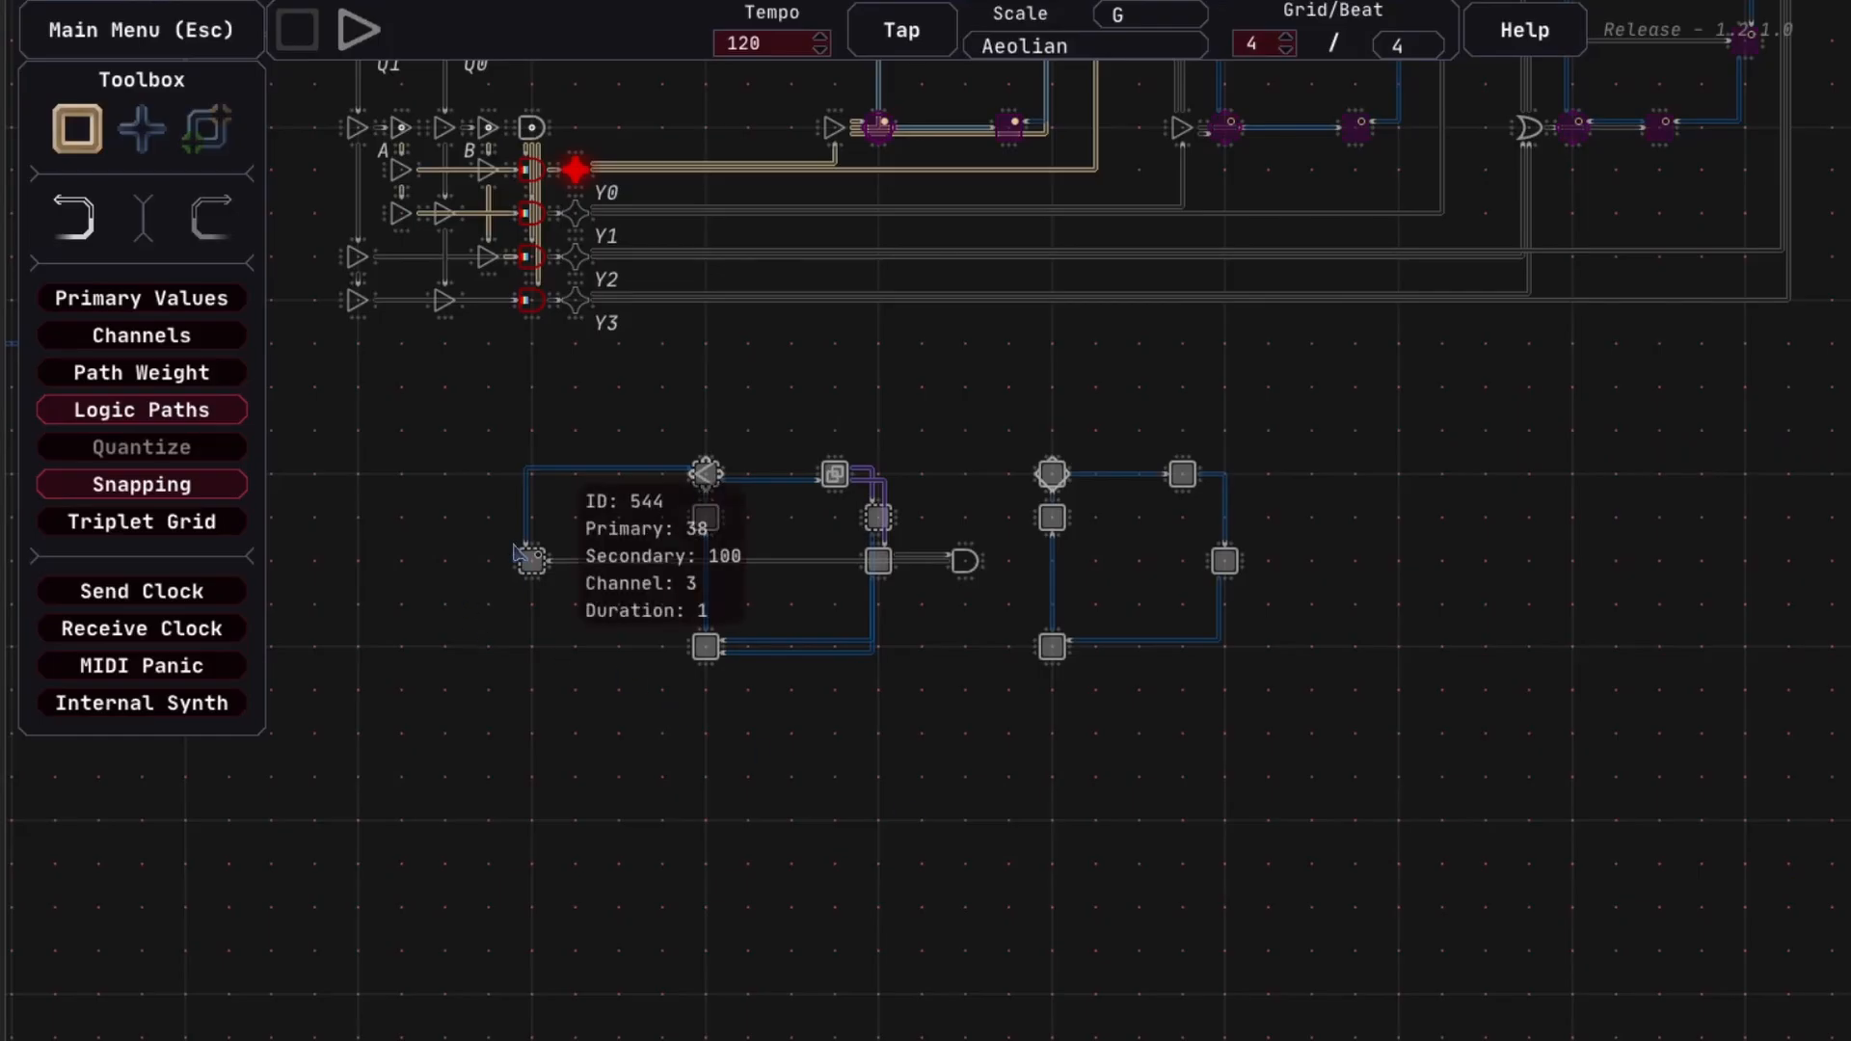
Set the octave of the copied note outside the left loop to 2 and play the patch
{"action": "left_click_drag", "start_coordinate": [487, 529], "coordinate": [595, 616]}
{"action": "left_click", "coordinate": [1704, 354]}
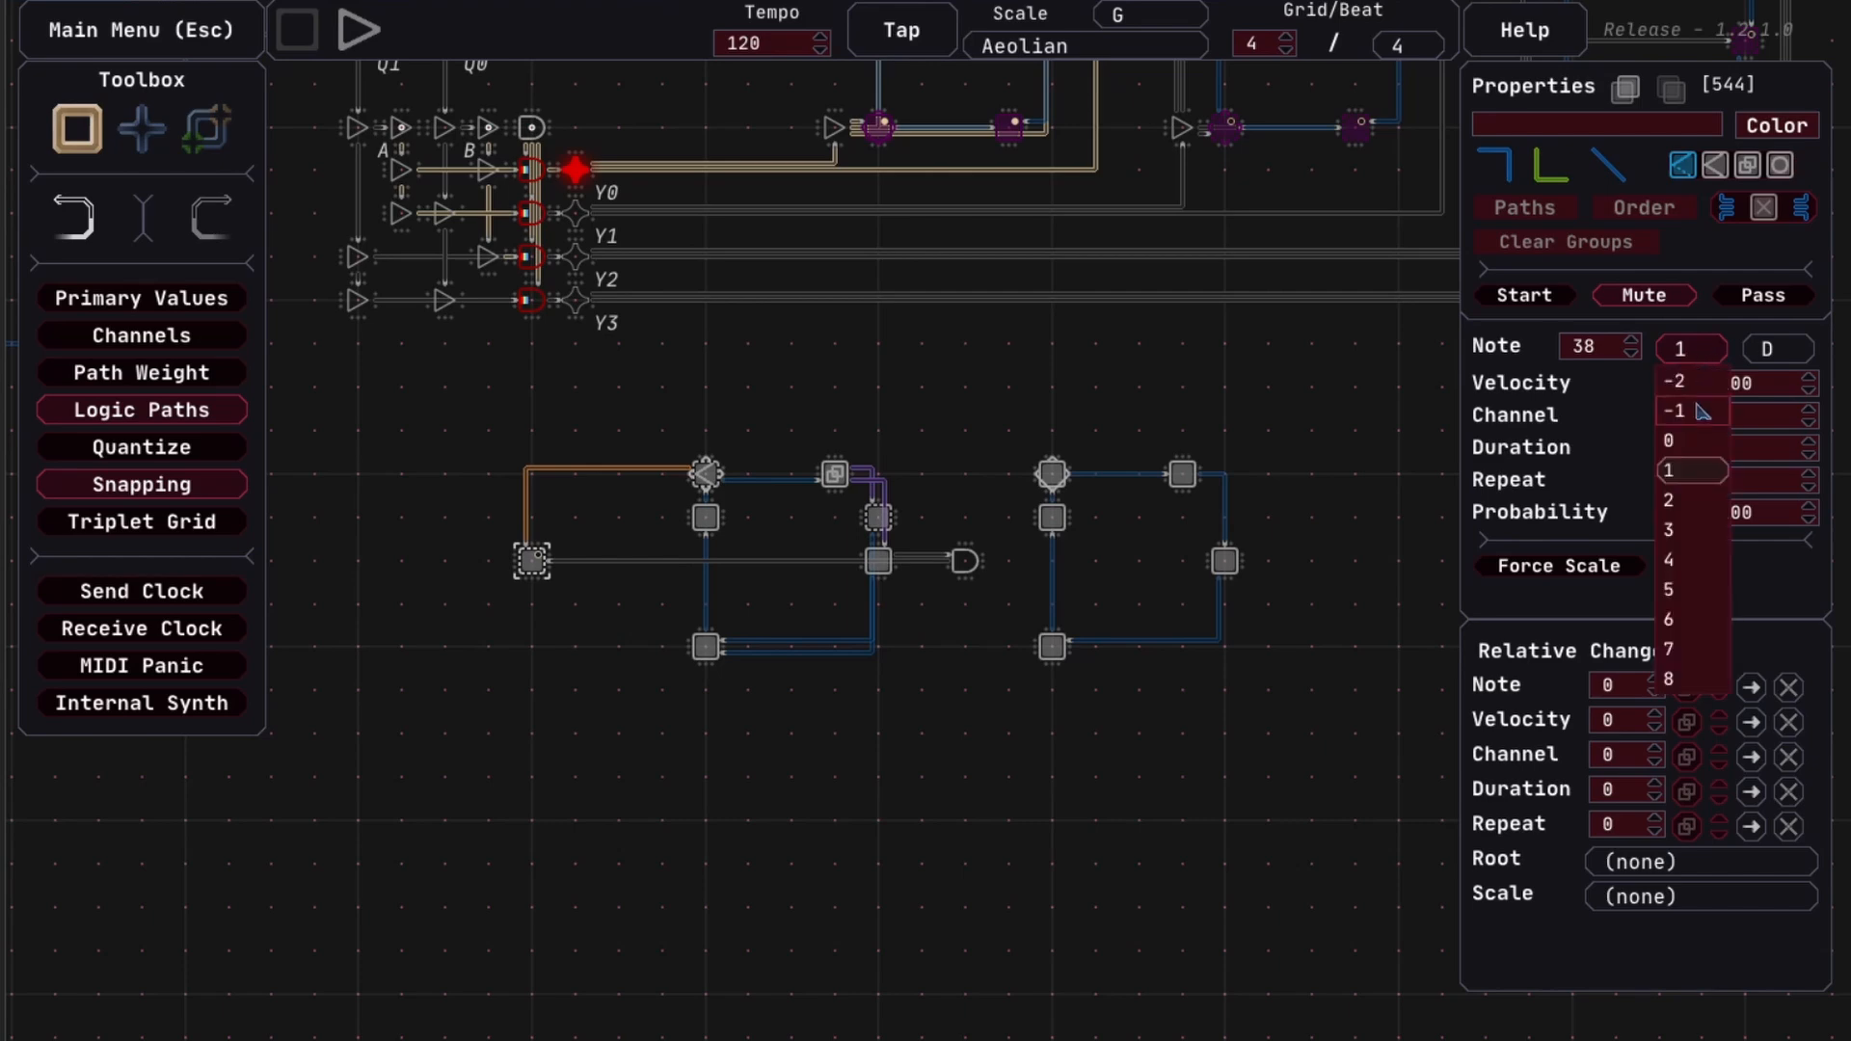
{"action": "left_click", "coordinate": [1694, 501]}
{"action": "left_click", "coordinate": [1128, 740]}
{"action": "key", "text": "space"}
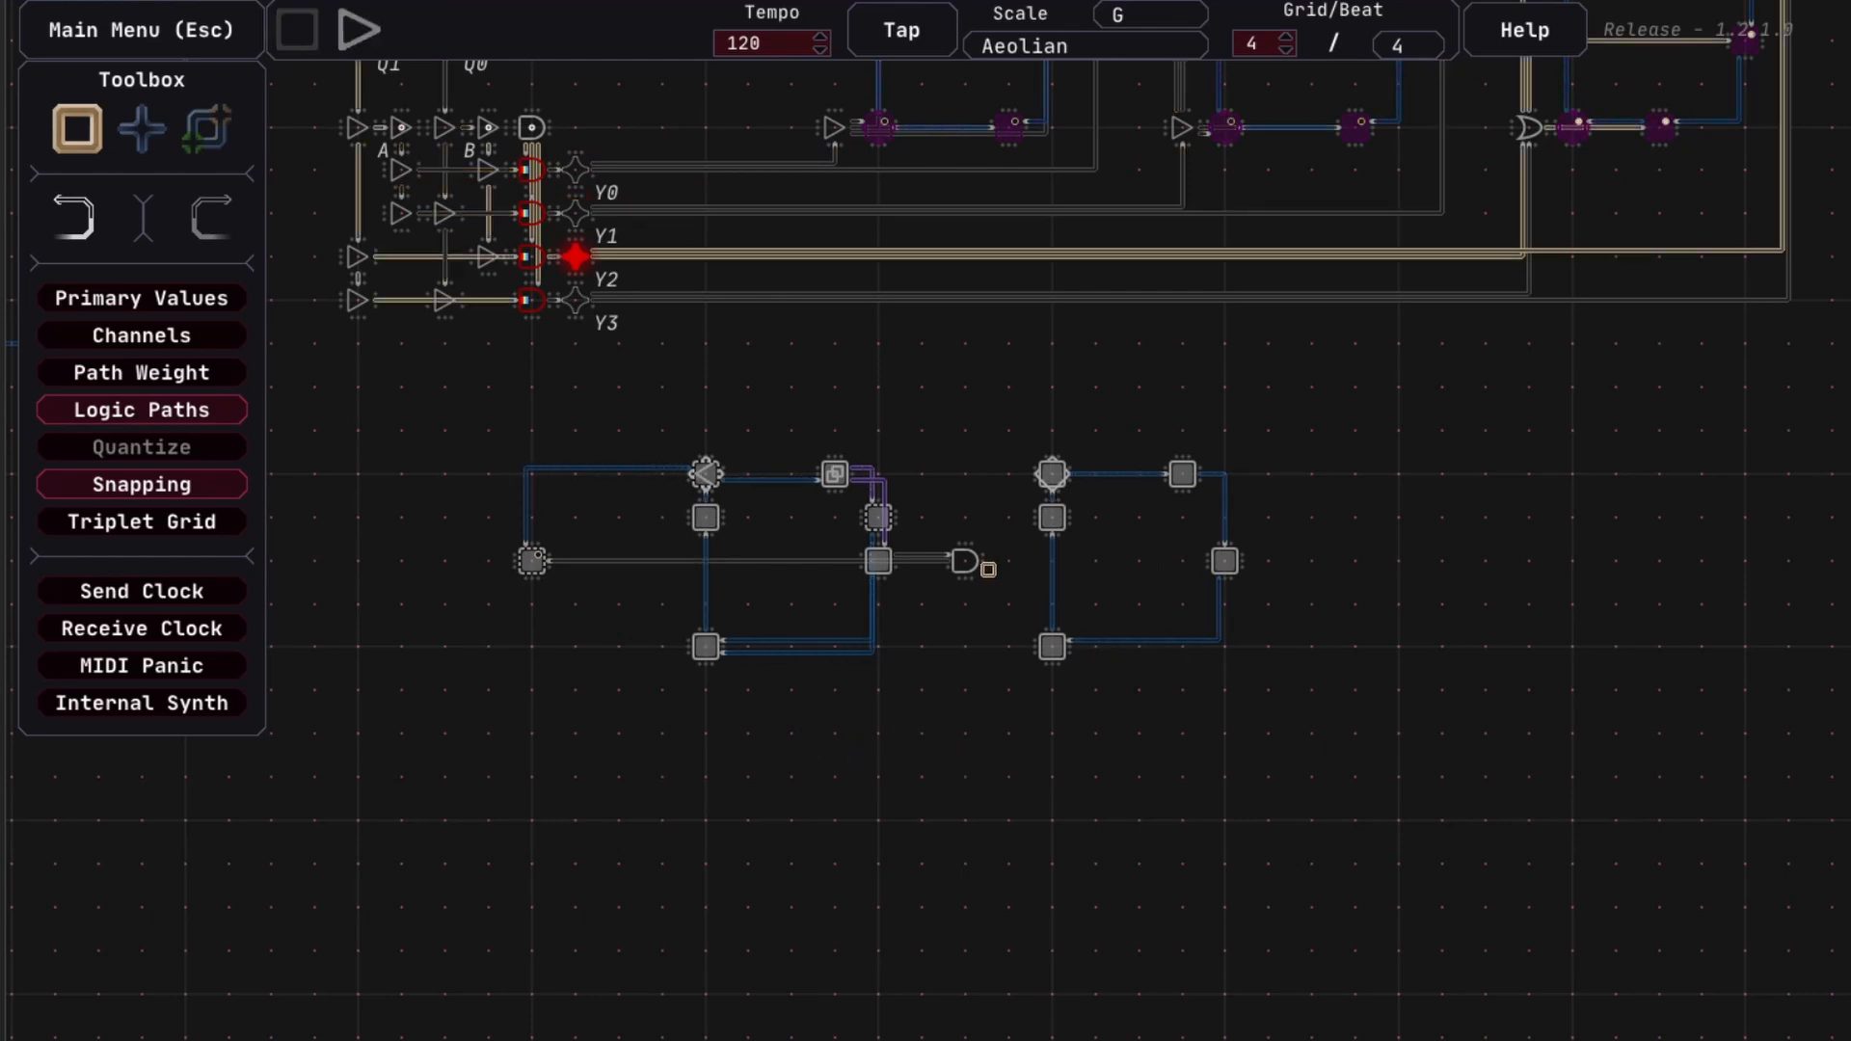
Connect a logic path from the AND gate to the right loop's right-hand note and start playback
{"action": "key", "text": "3"}
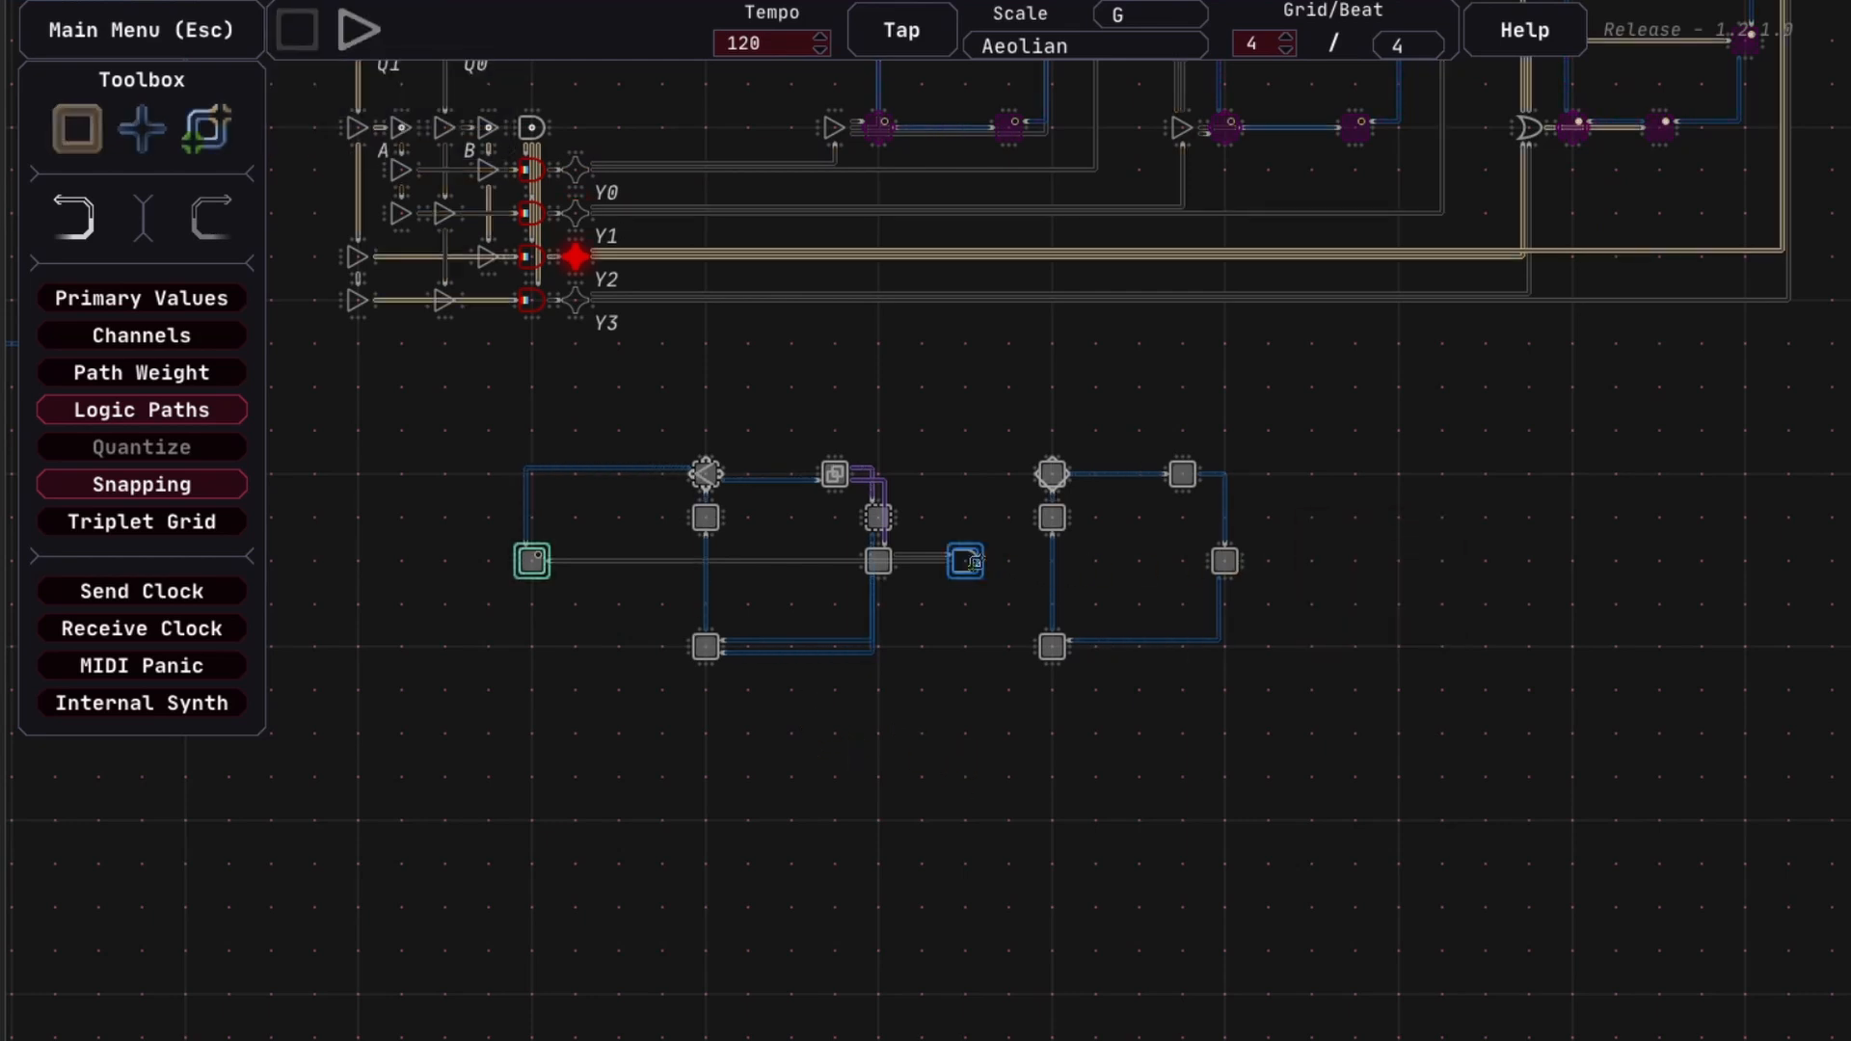
{"action": "left_click_drag", "start_coordinate": [967, 561], "coordinate": [1225, 561]}
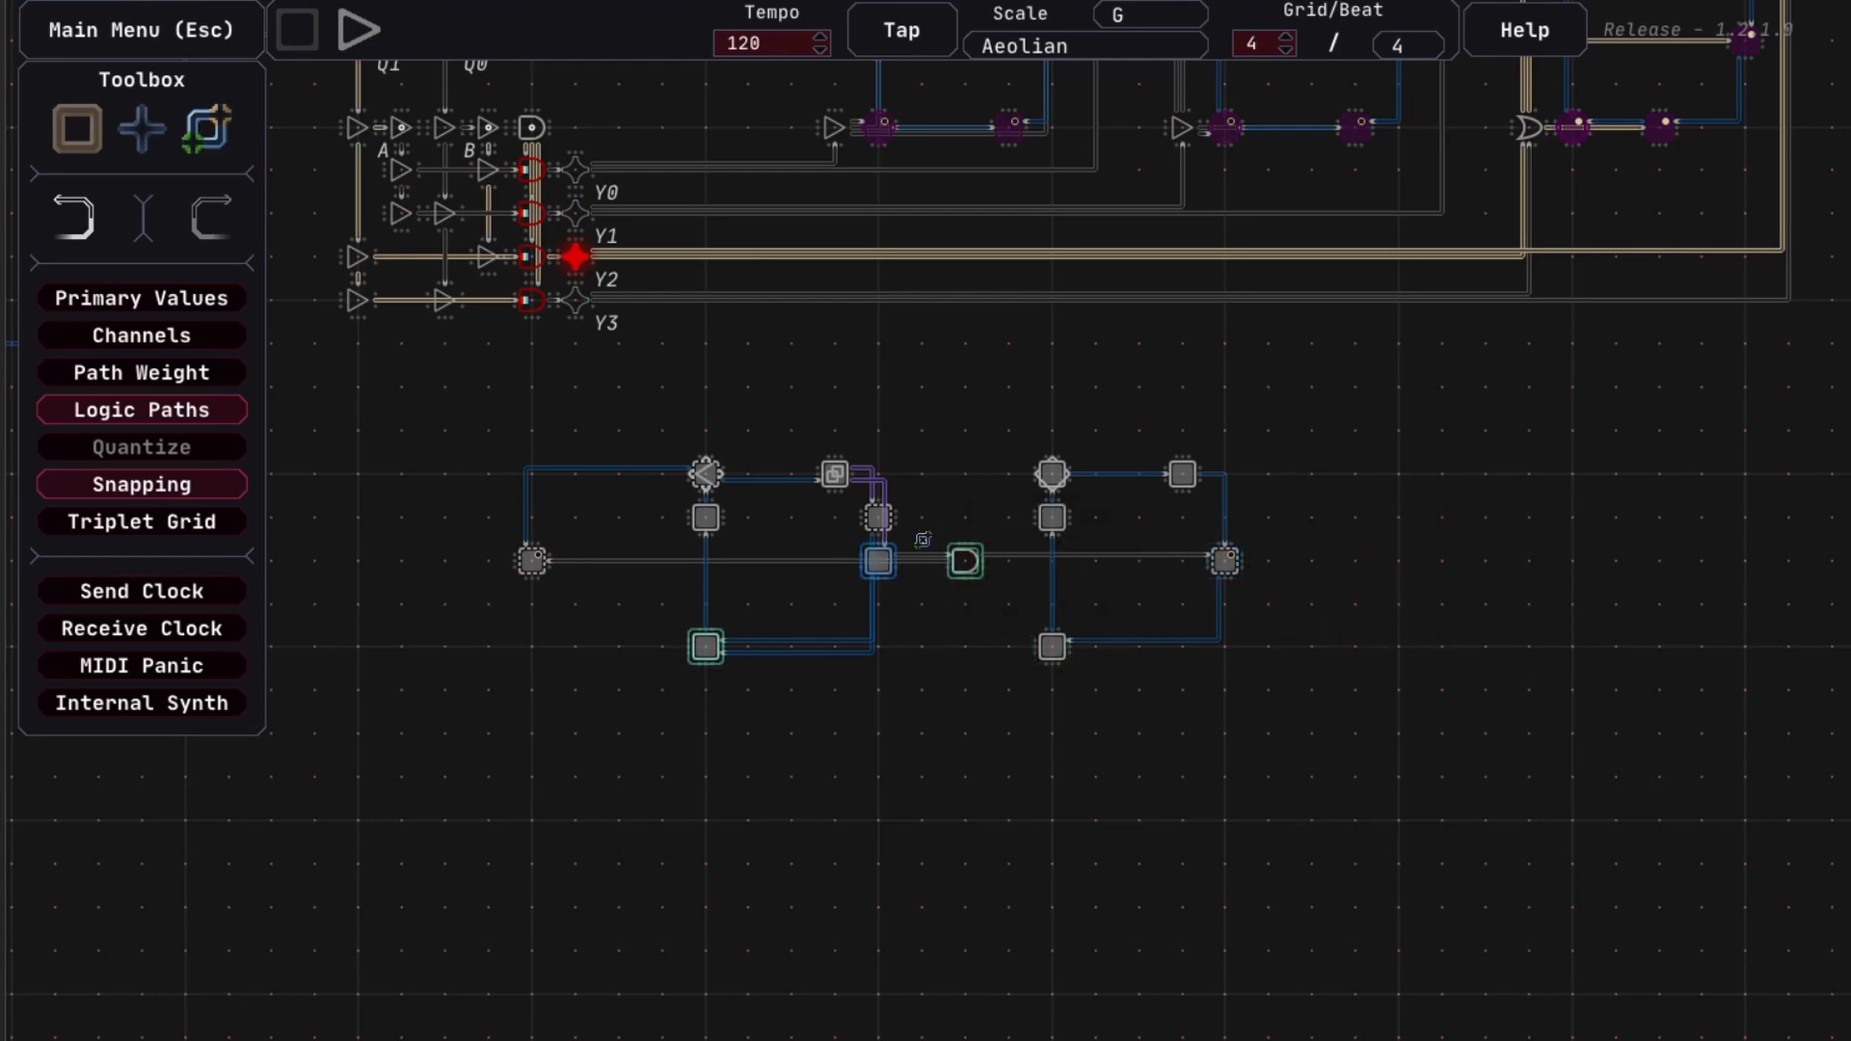
{"action": "key", "text": "1"}
{"action": "key", "text": "space"}
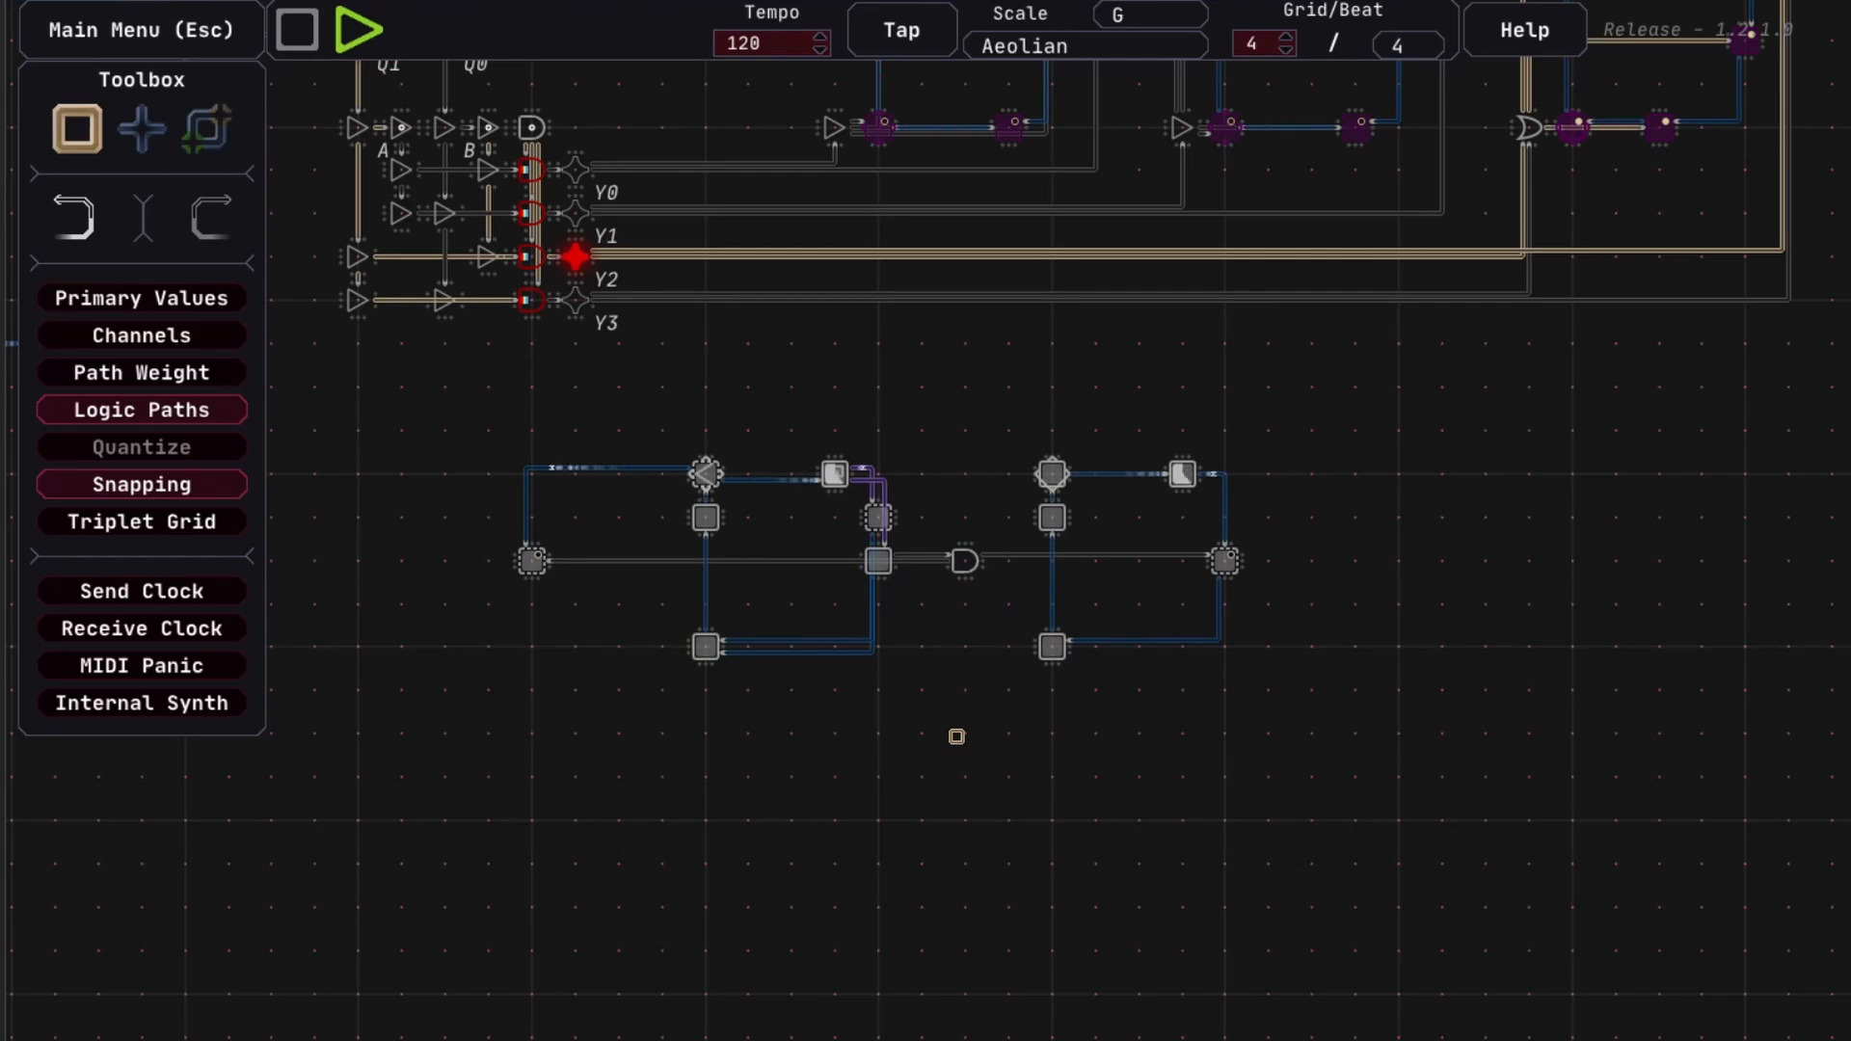
Raise the probability of the right loop's right-hand note while the patch plays
{"action": "left_click", "coordinate": [1225, 561]}
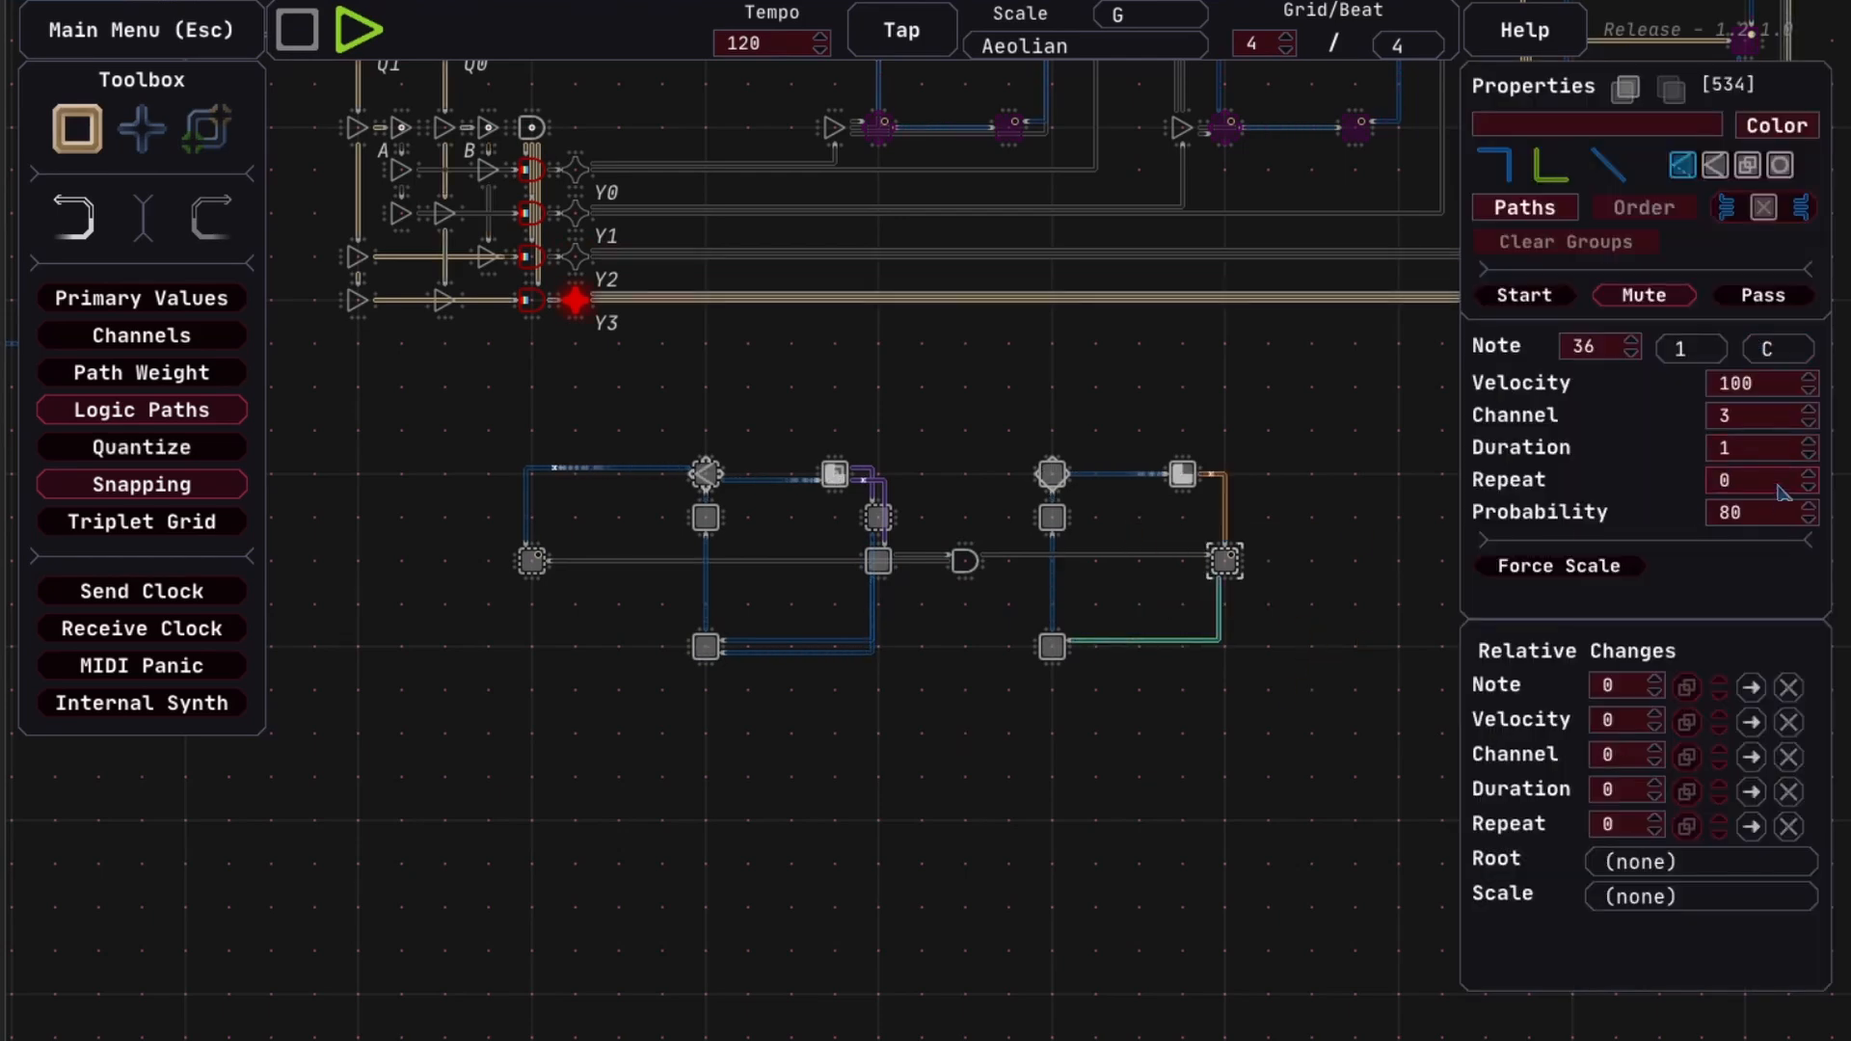
{"action": "scroll", "coordinate": [1779, 516], "scroll_direction": "up", "scroll_amount": 4}
{"action": "left_click", "coordinate": [1332, 749]}
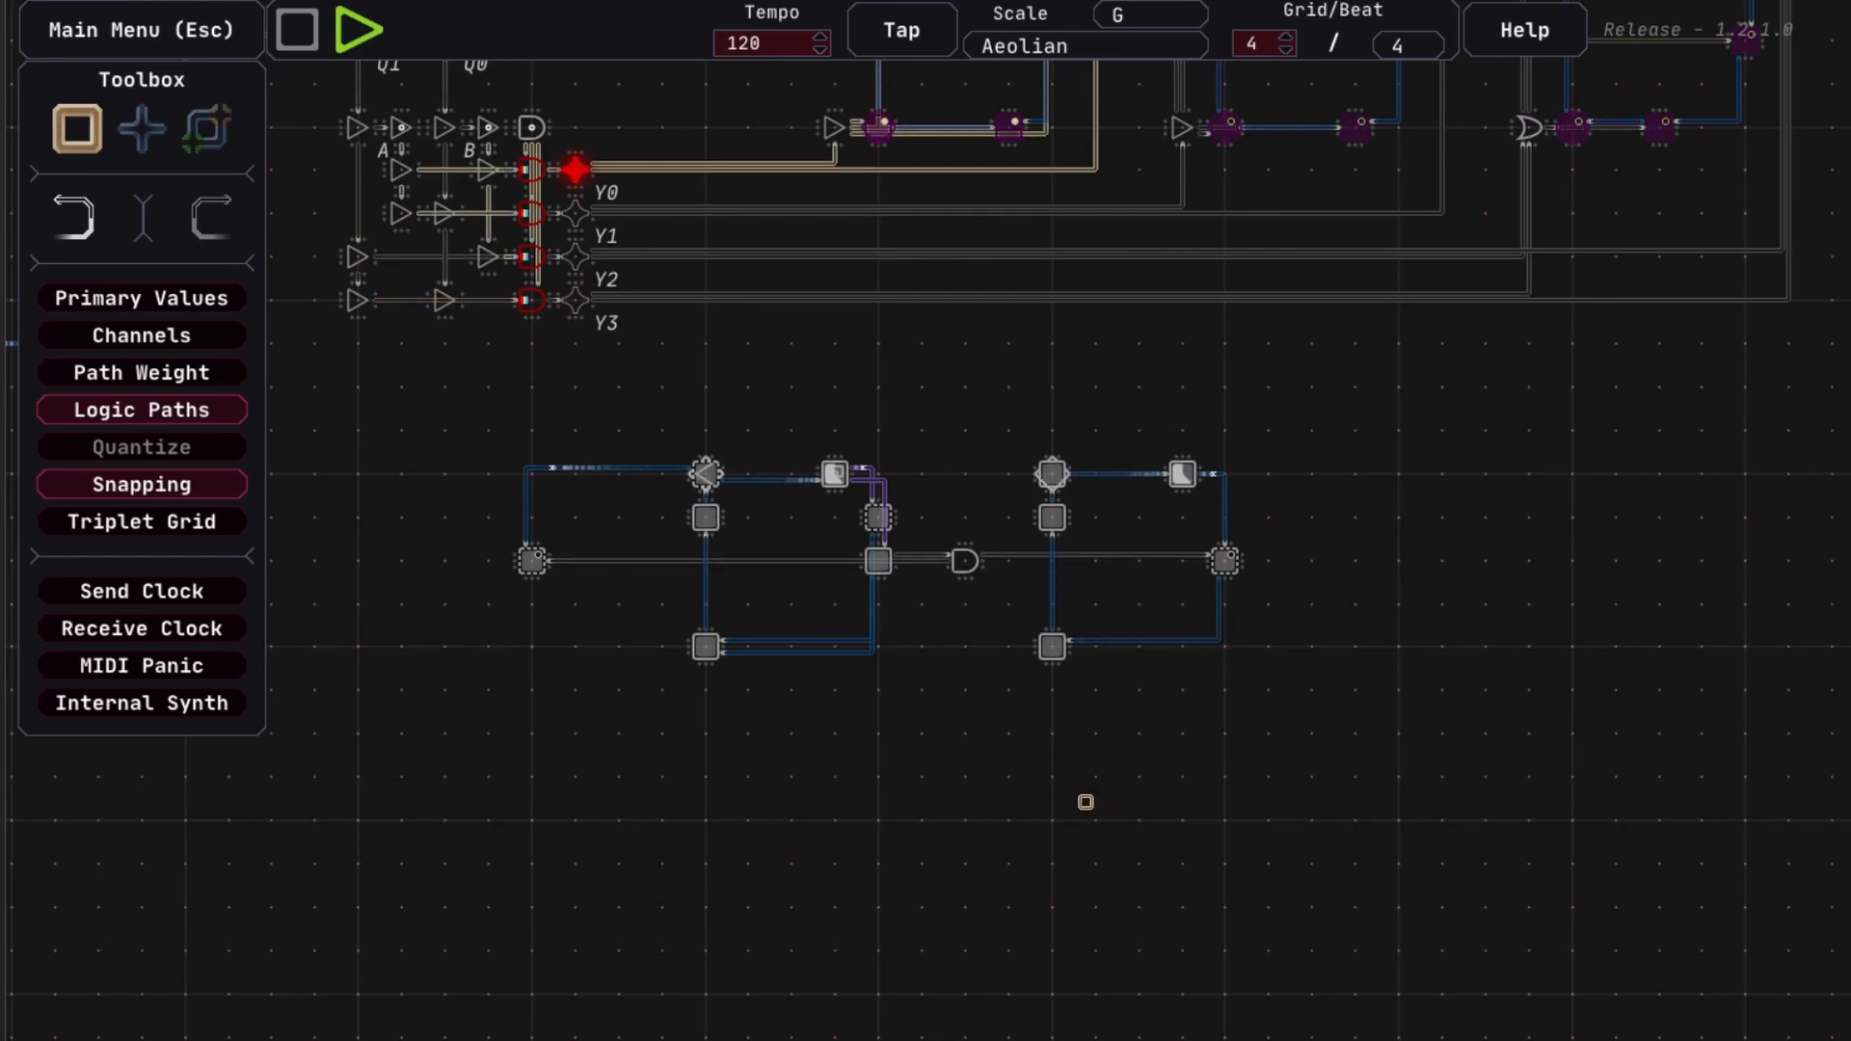
Switch to Ableton Live and set the decay of the perc track's E-Perc Analog Low sample to 224 ms
{"action": "key", "text": "space"}
{"action": "left_click_drag", "start_coordinate": [1281, 772], "coordinate": [434, 740]}
{"action": "left_click_drag", "start_coordinate": [1183, 808], "coordinate": [655, 807]}
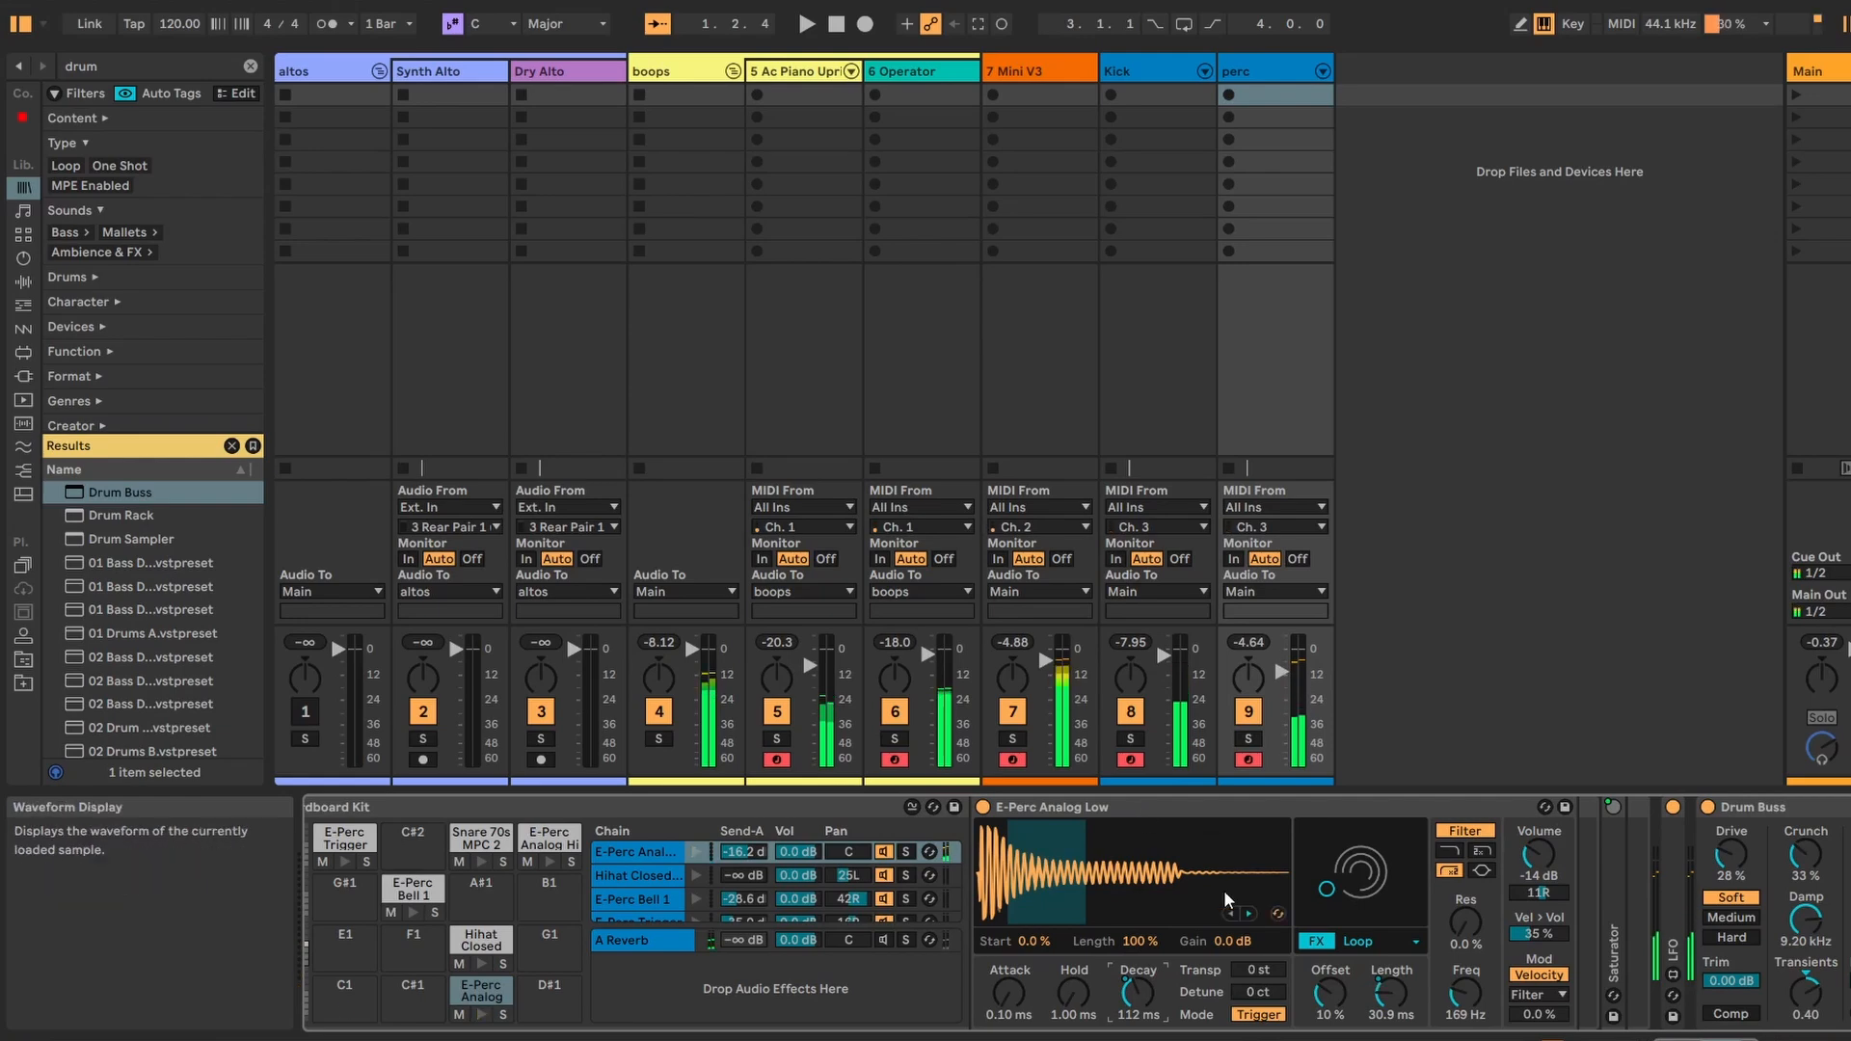
{"action": "left_click", "coordinate": [1080, 807]}
{"action": "scroll", "coordinate": [1157, 822], "scroll_direction": "right", "scroll_amount": 2}
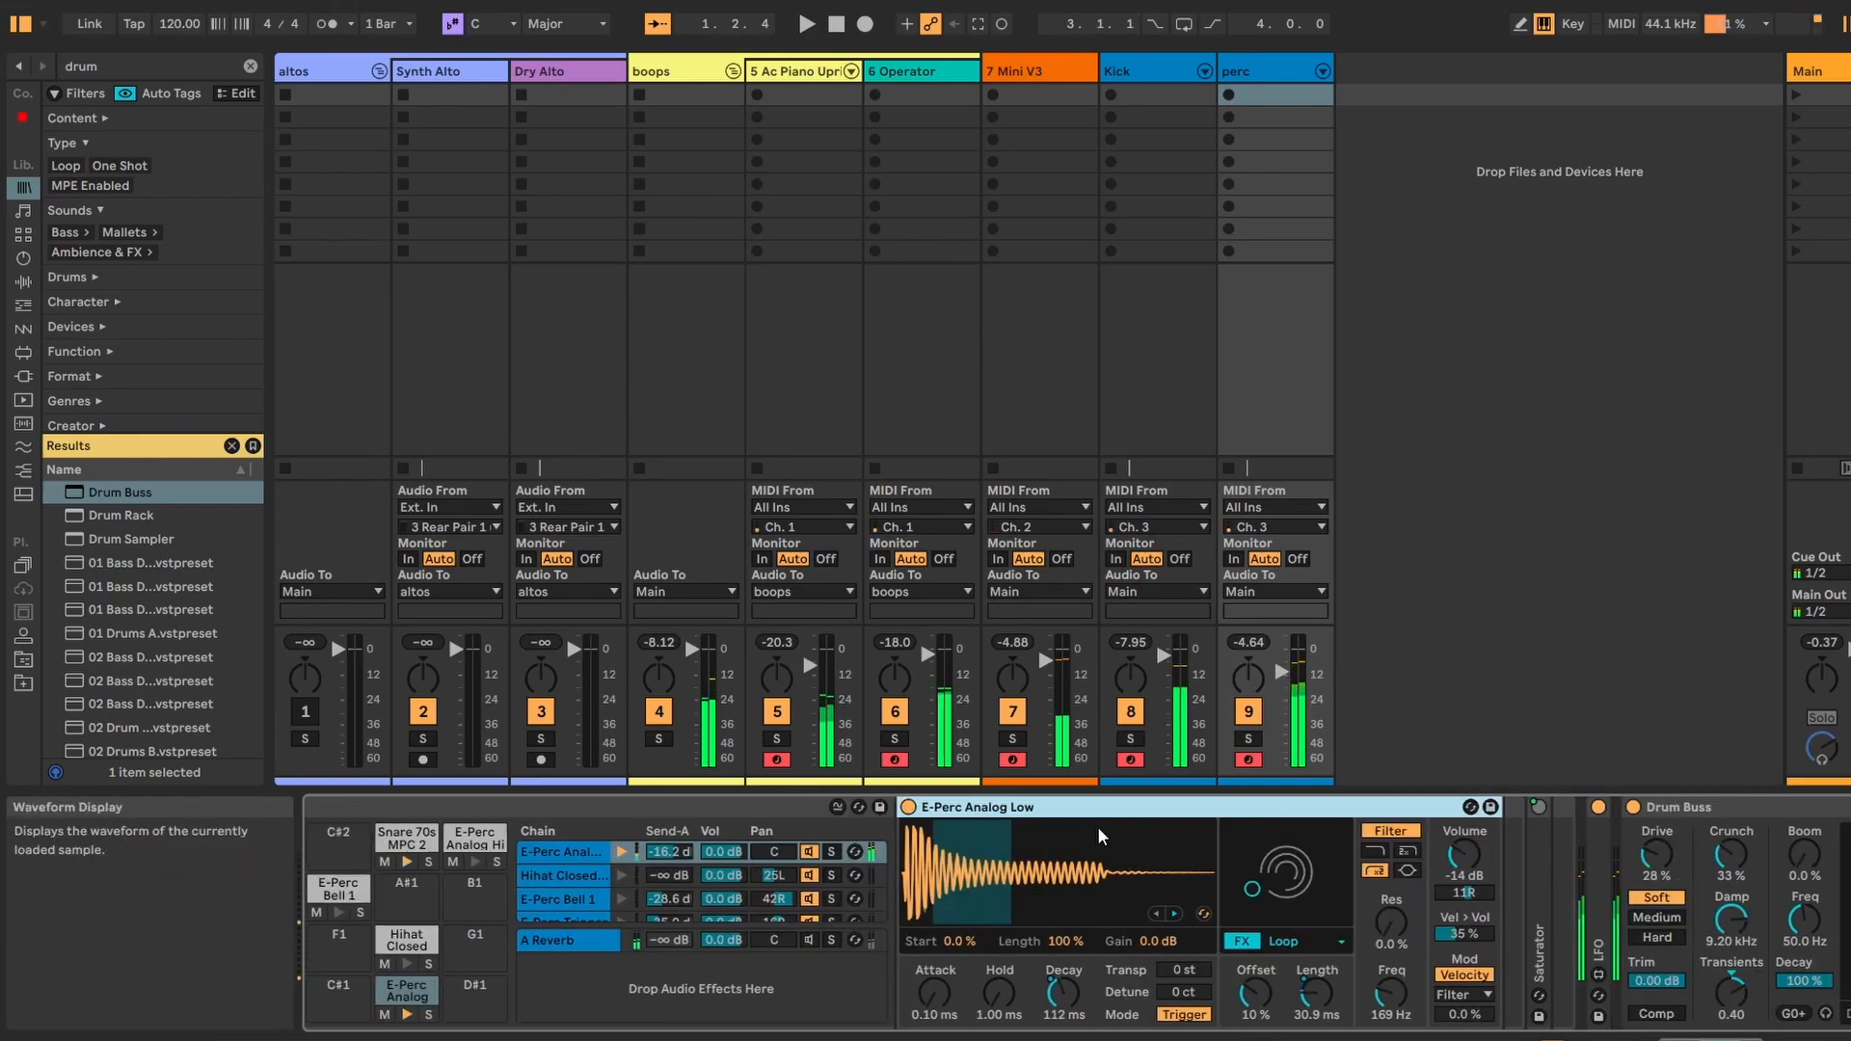
{"action": "scroll", "coordinate": [1100, 824], "scroll_direction": "right", "scroll_amount": 1}
{"action": "scroll", "coordinate": [1109, 796], "scroll_direction": "right", "scroll_amount": 1}
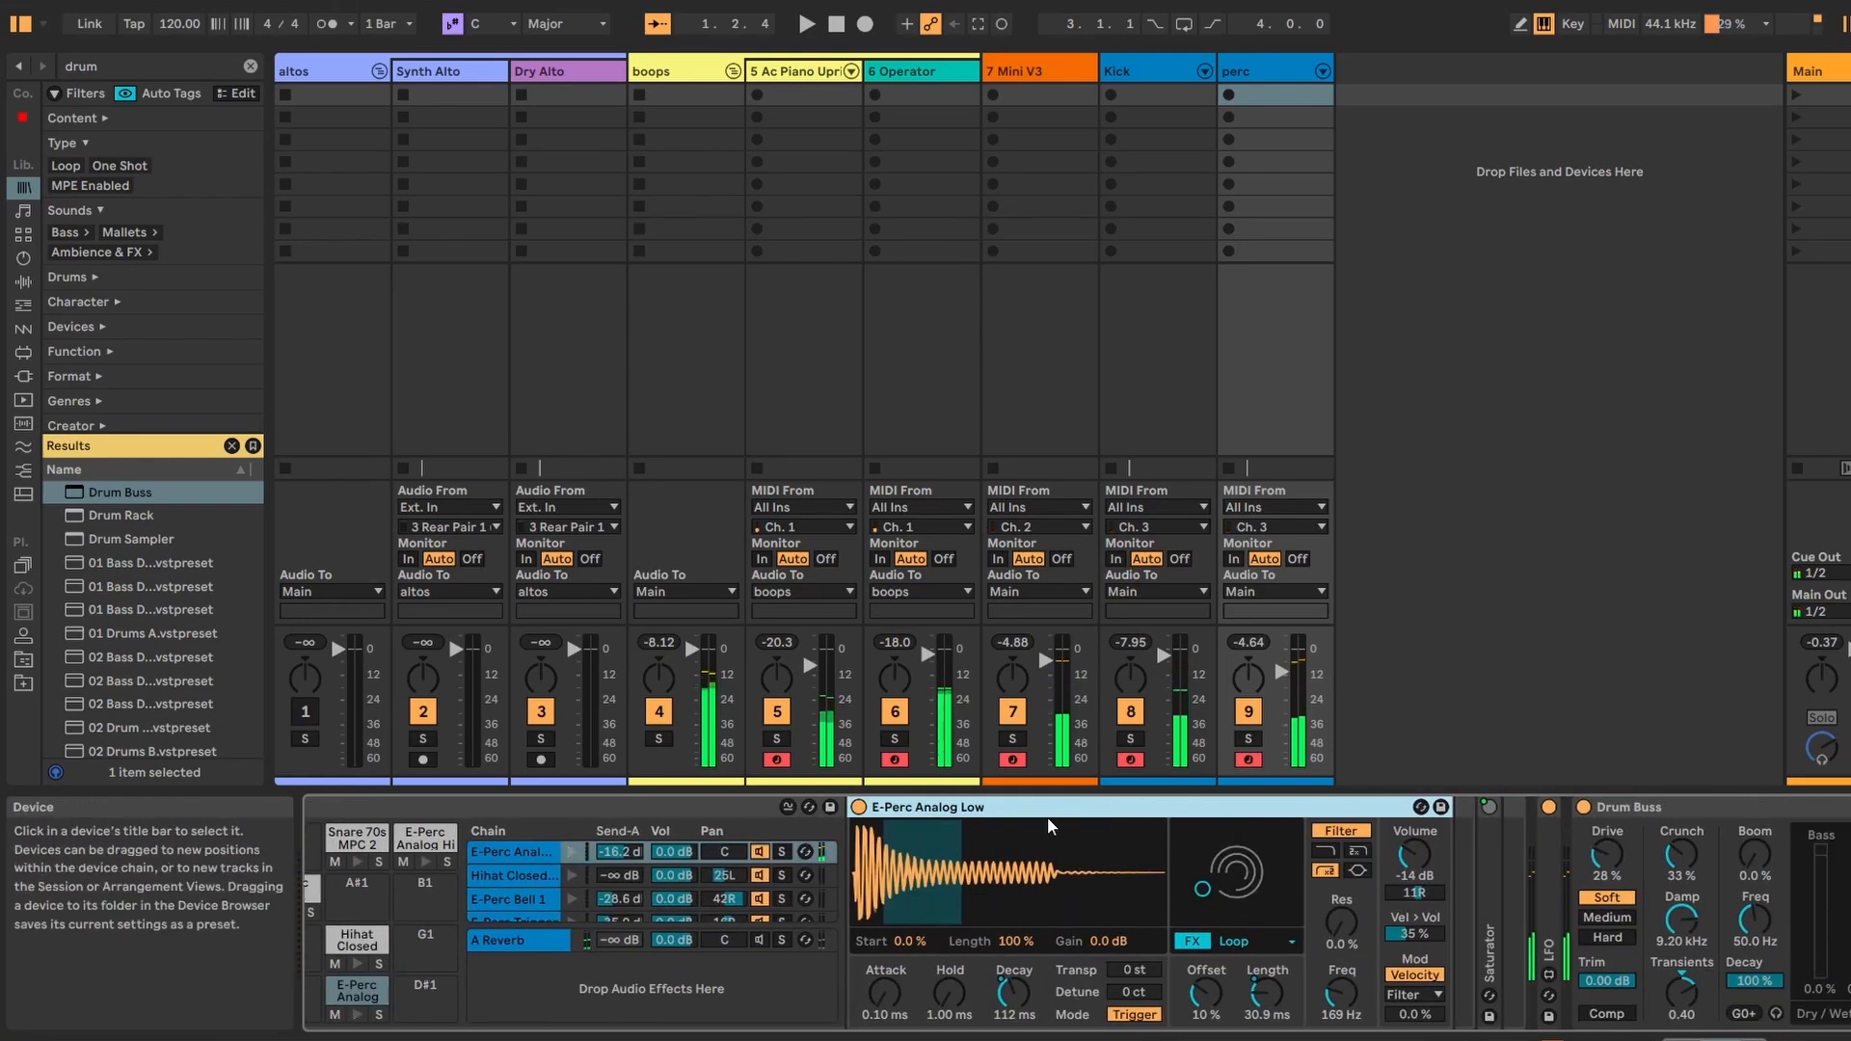
{"action": "scroll", "coordinate": [1048, 818], "scroll_direction": "right", "scroll_amount": 1}
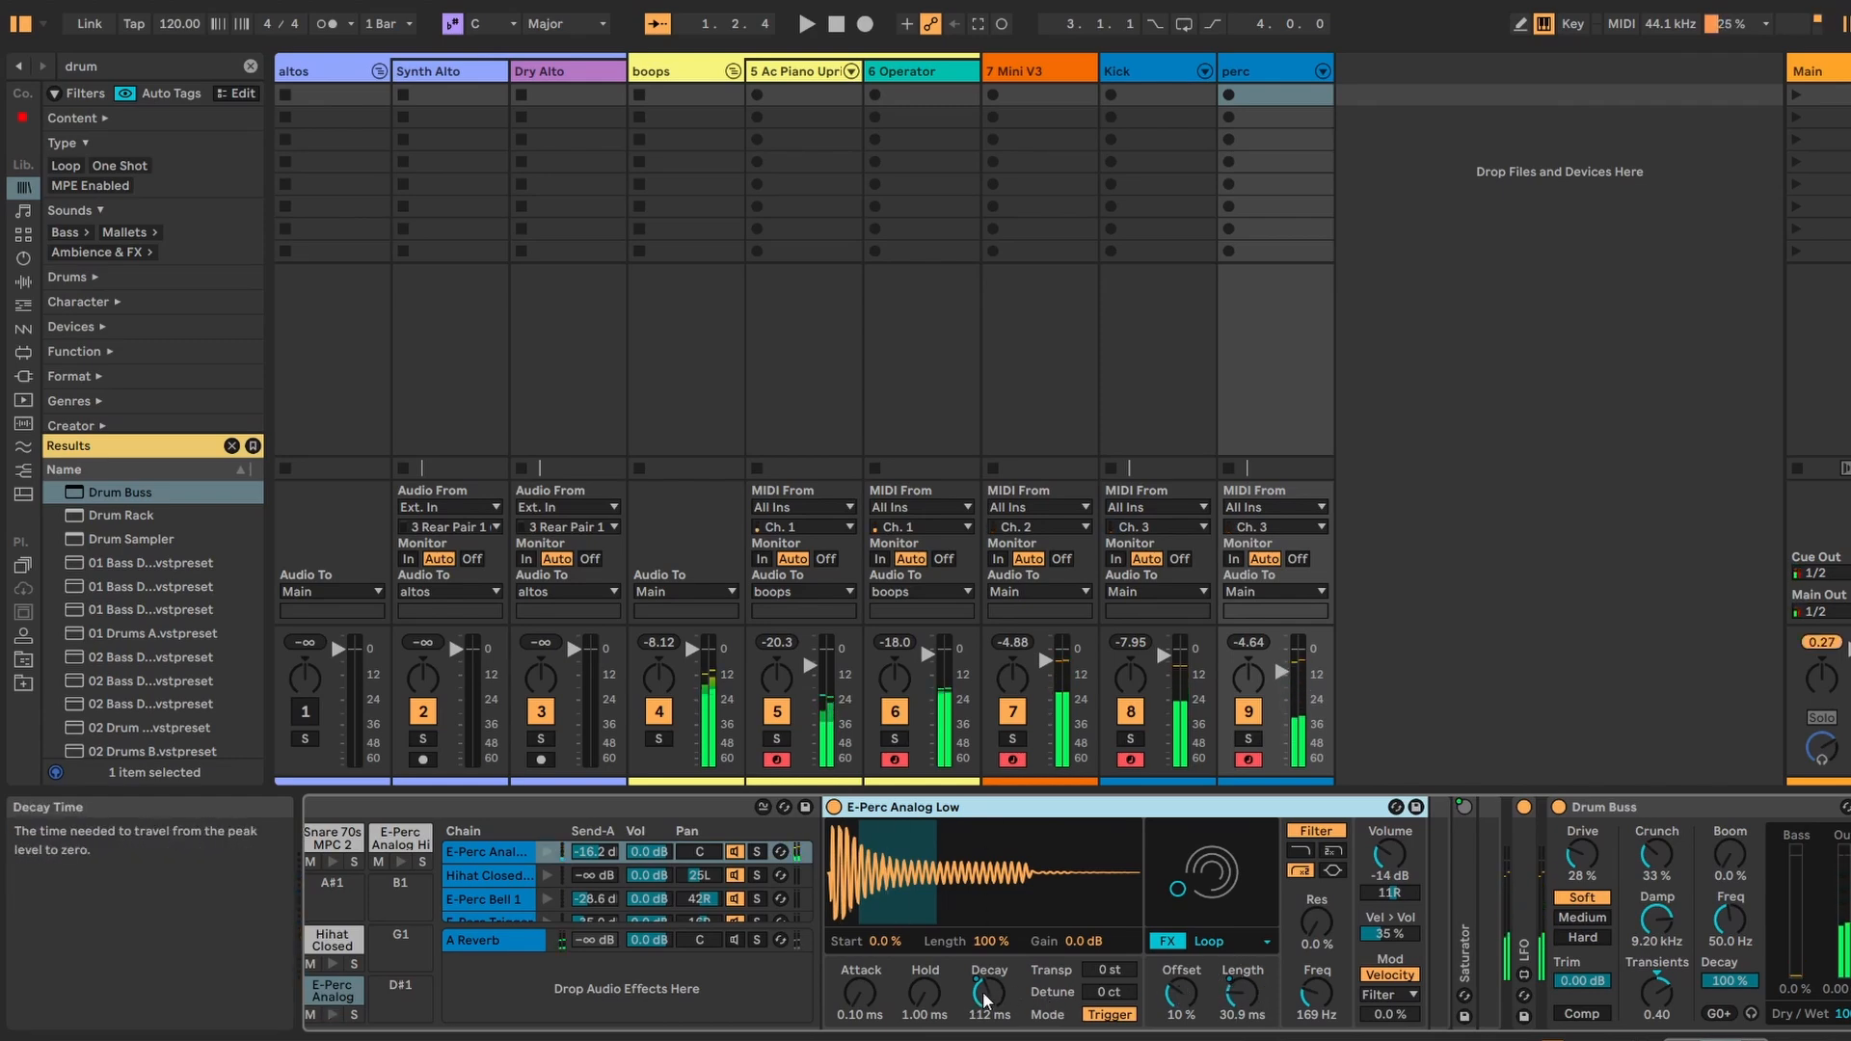
{"action": "mouse_move", "coordinate": [982, 992]}
{"action": "left_mouse_down"}
{"action": "mouse_move", "coordinate": [982, 829]}
{"action": "mouse_move", "coordinate": [982, 954]}
{"action": "mouse_move", "coordinate": [981, 931]}
{"action": "left_mouse_up"}
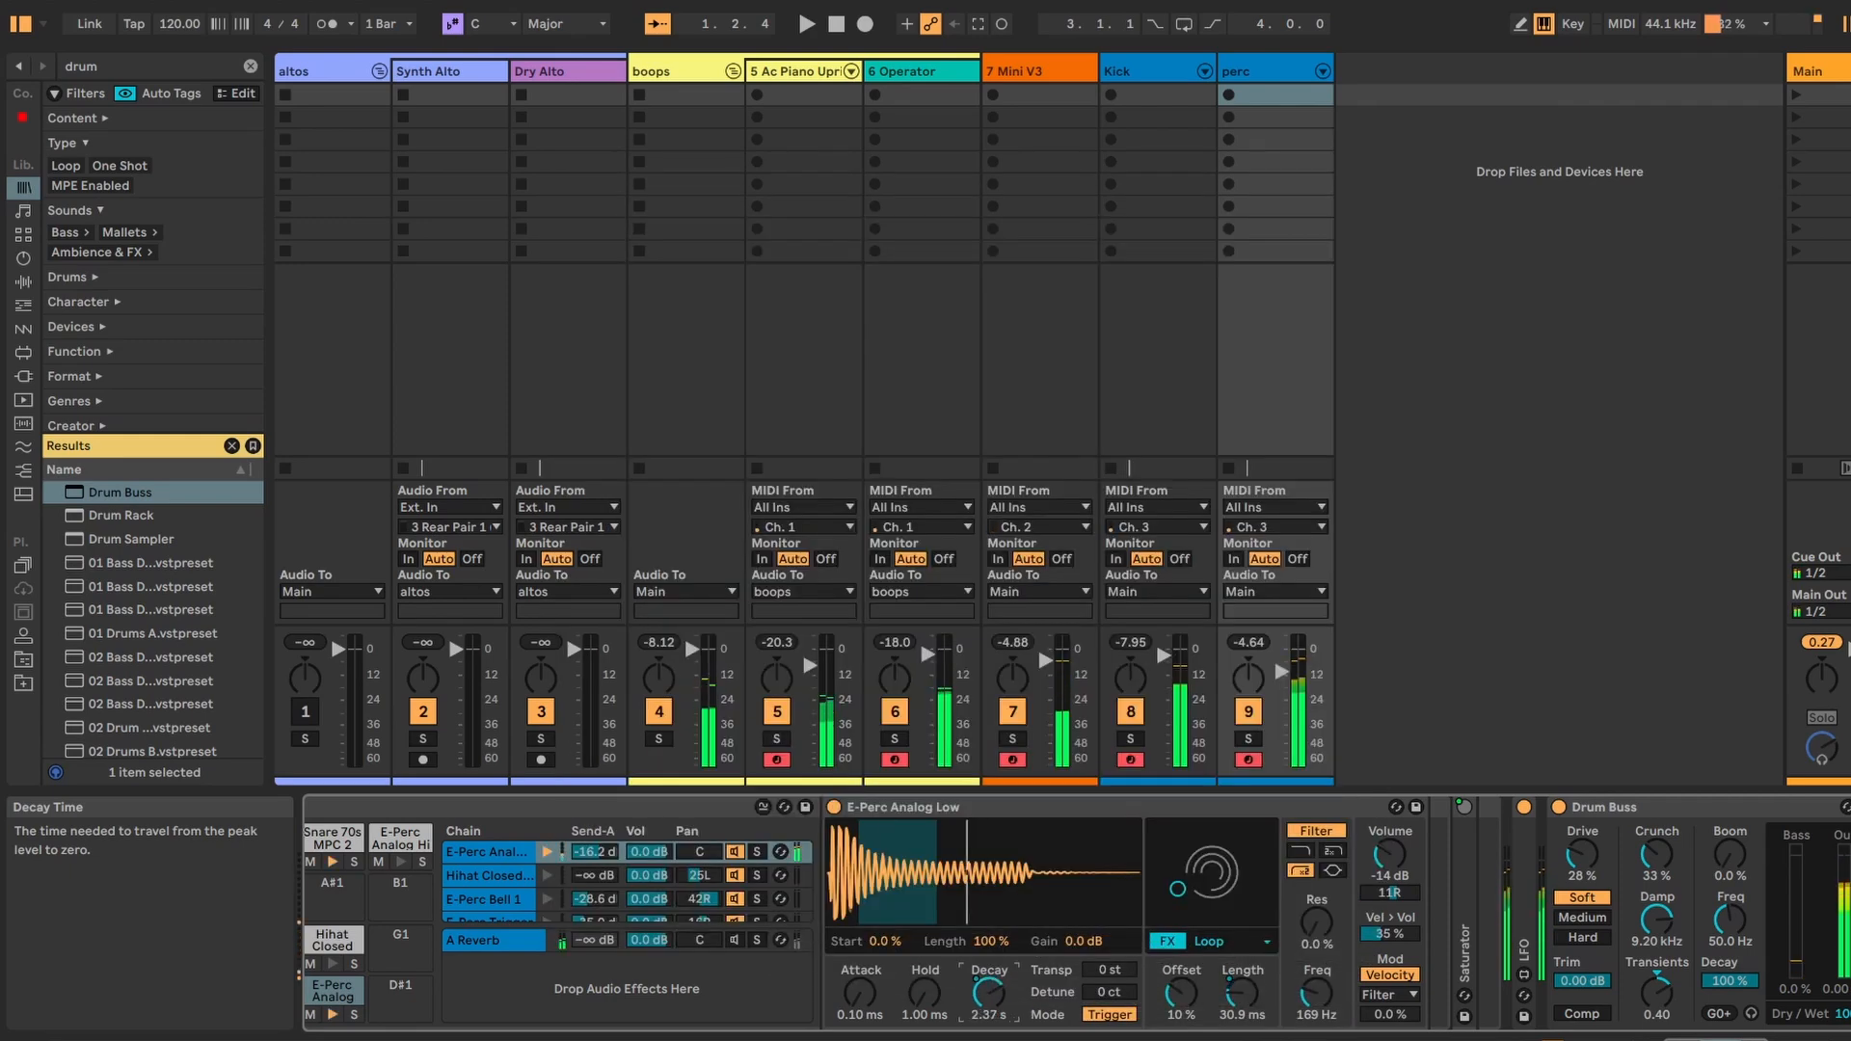
Examine the perc track's Expression Control device, which maps the mod wheel to the sample's decay
{"action": "scroll", "coordinate": [984, 1000], "scroll_direction": "left", "scroll_amount": 3}
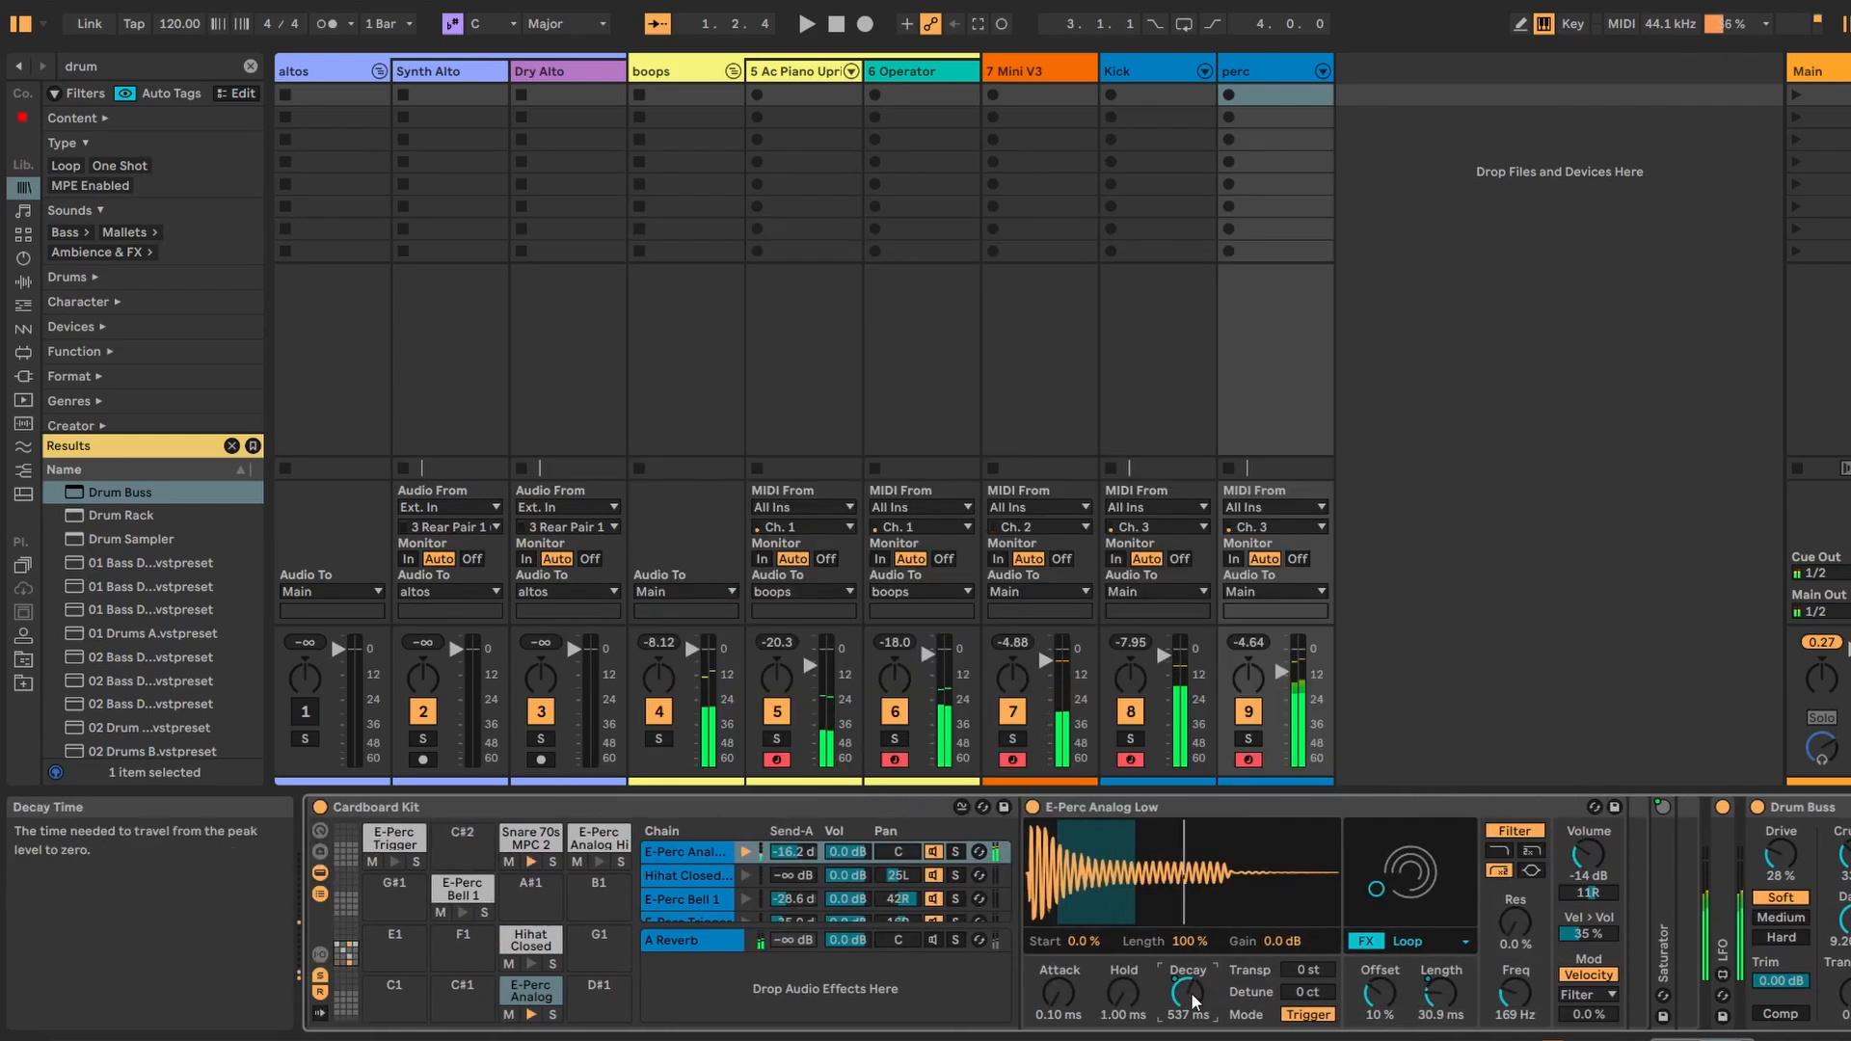
{"action": "scroll", "coordinate": [1005, 958], "scroll_direction": "left", "scroll_amount": 6}
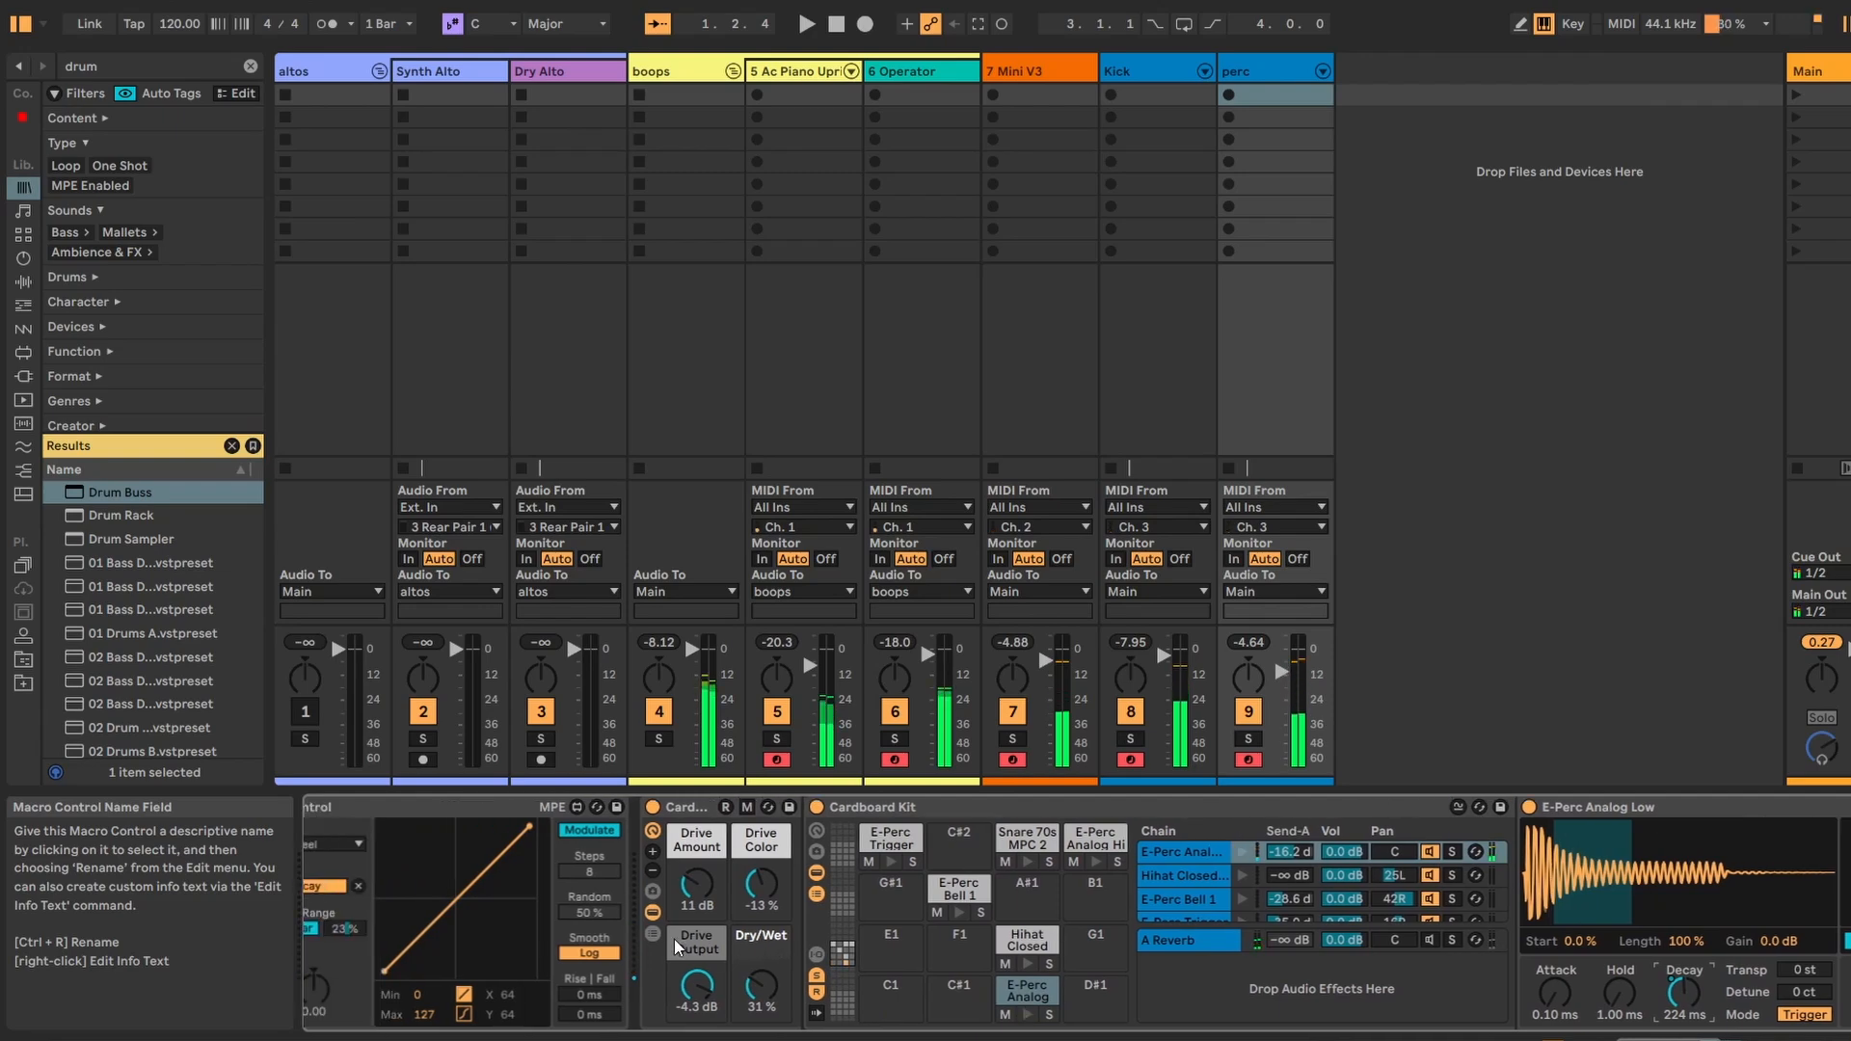
{"action": "left_click", "coordinate": [529, 810]}
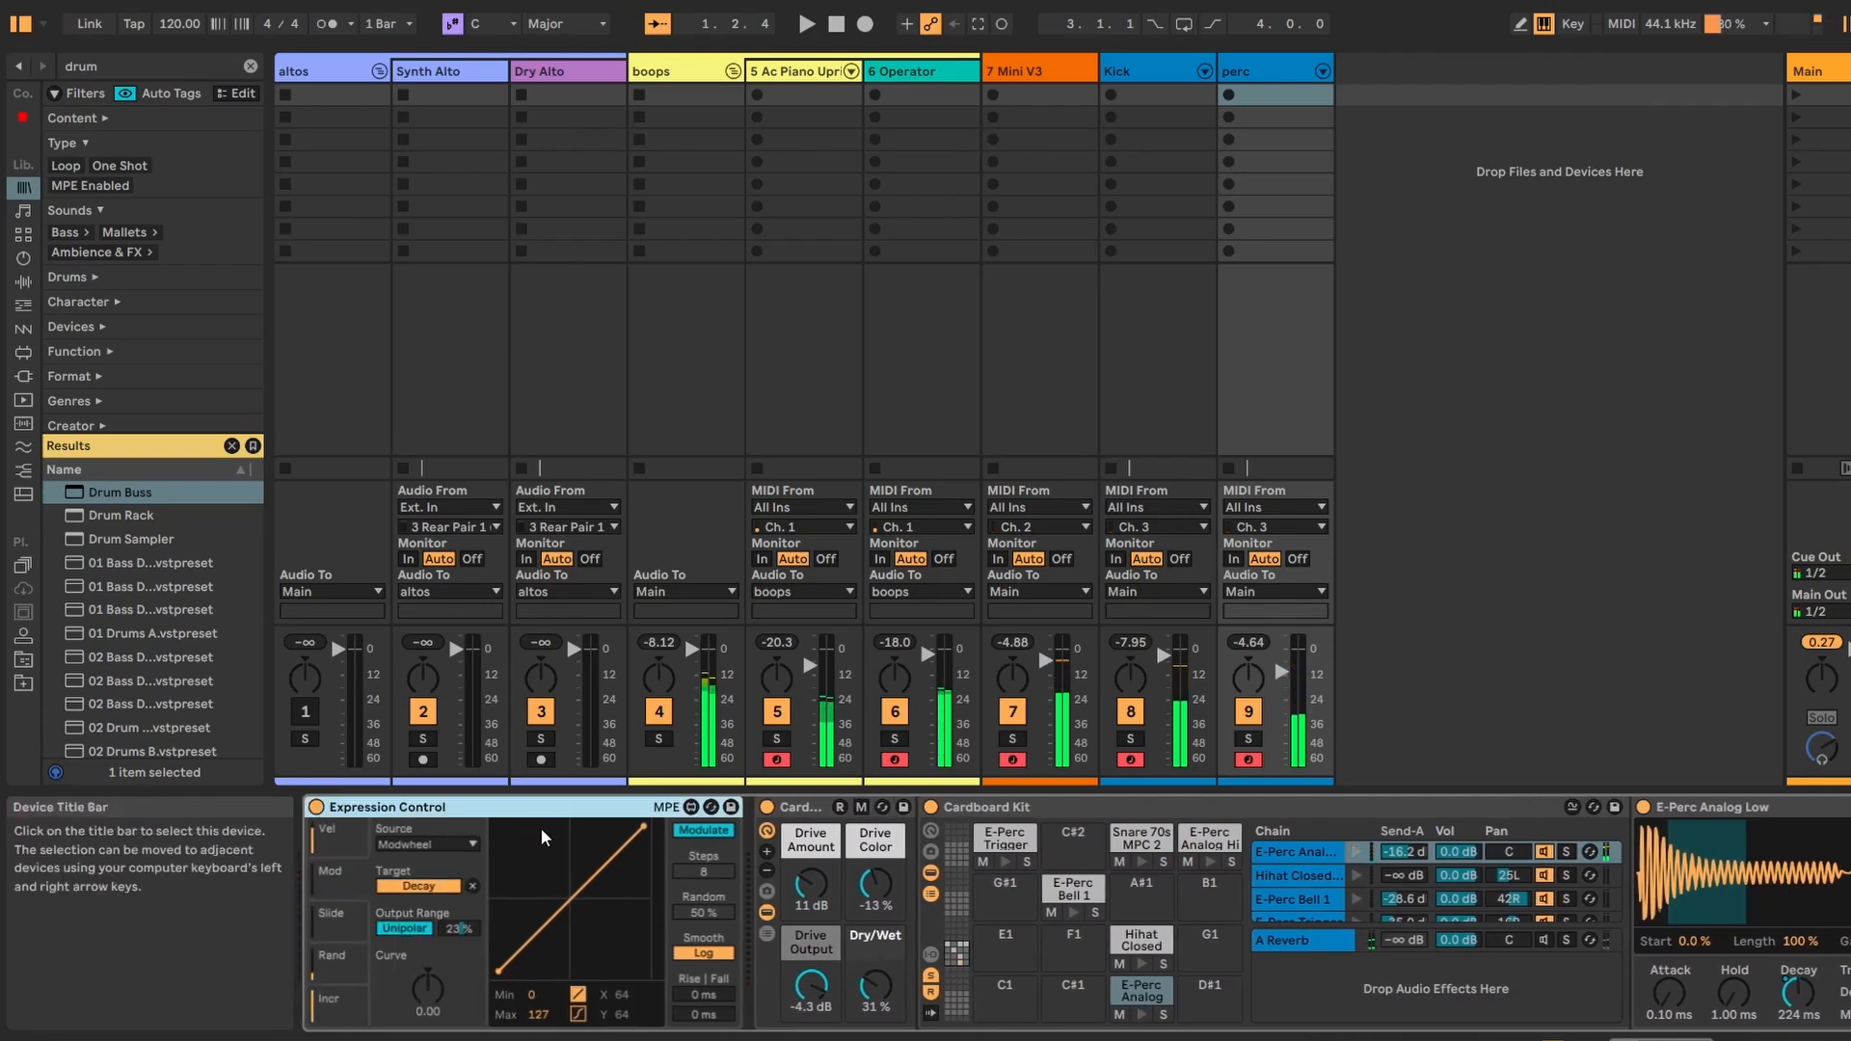
{"action": "left_click", "coordinate": [330, 871]}
{"action": "scroll", "coordinate": [447, 928], "scroll_direction": "right", "scroll_amount": 4}
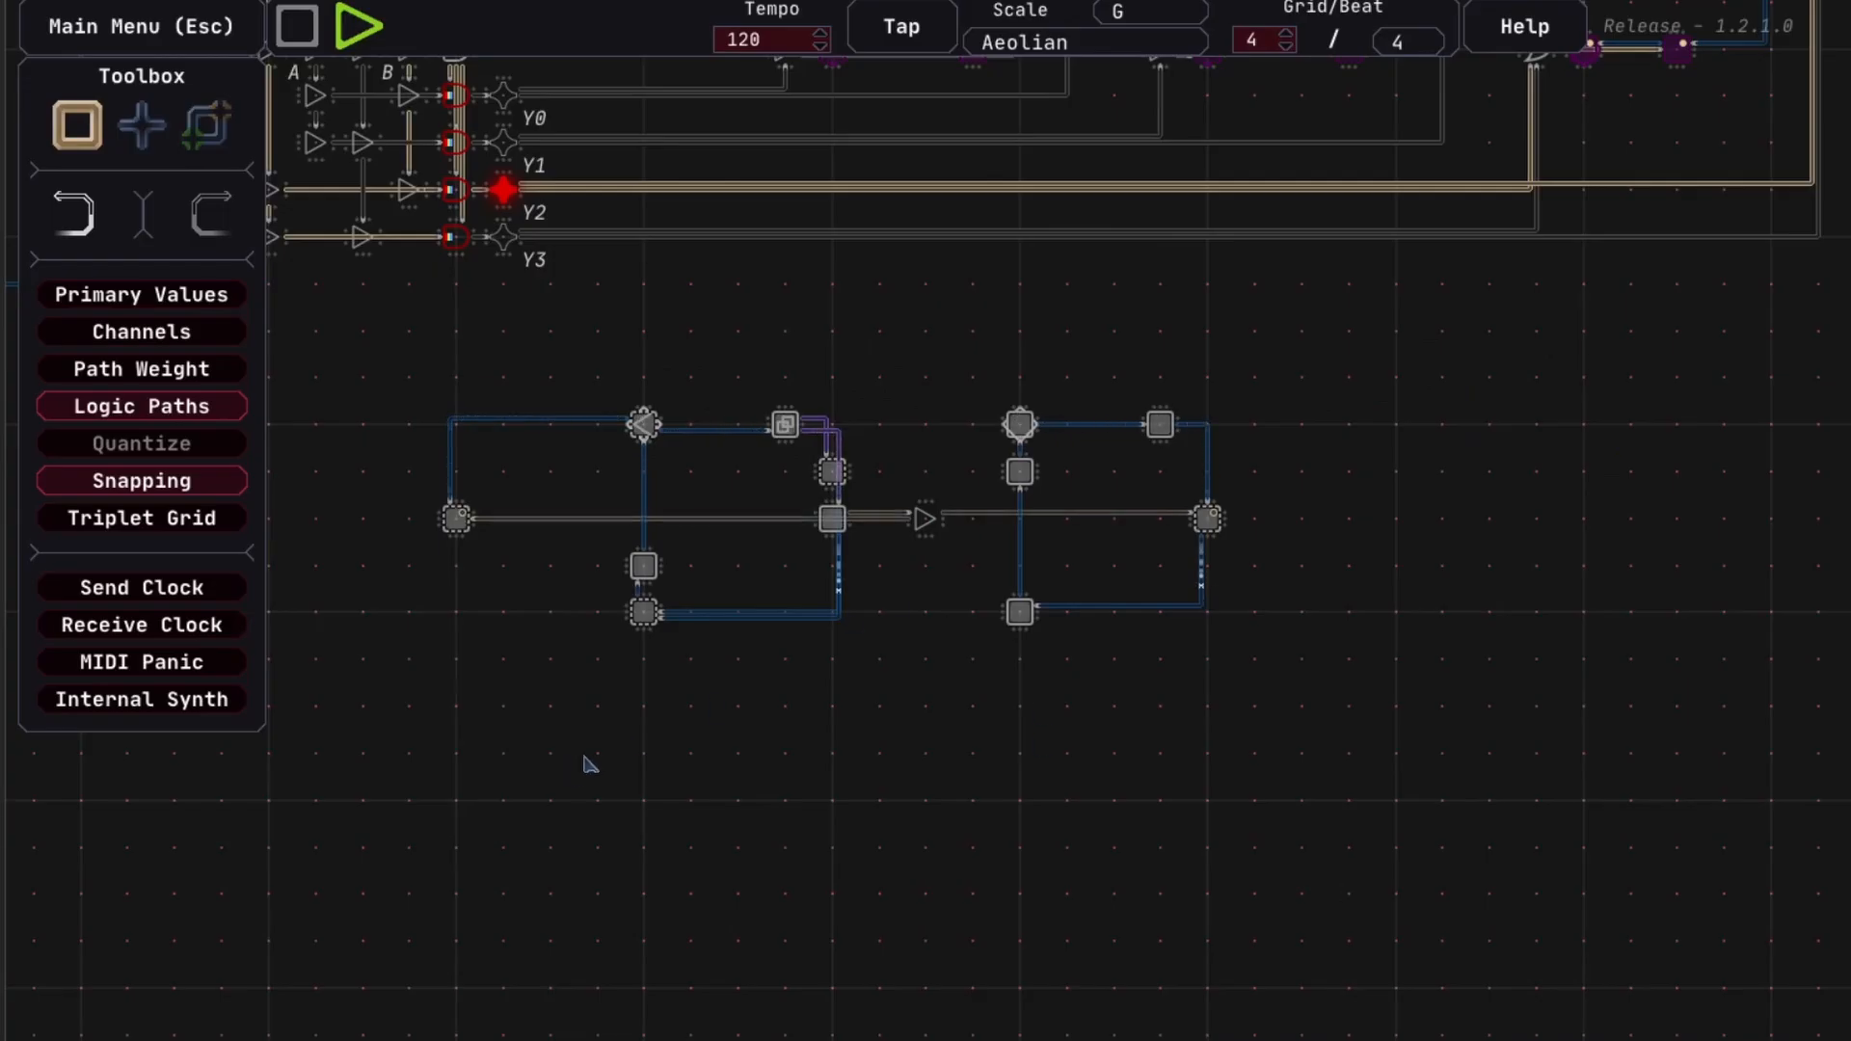
Return to Midinous and place four CC nodes in a square below the left loop, plus a fifth midway along the square's right side
{"action": "key", "text": "1"}
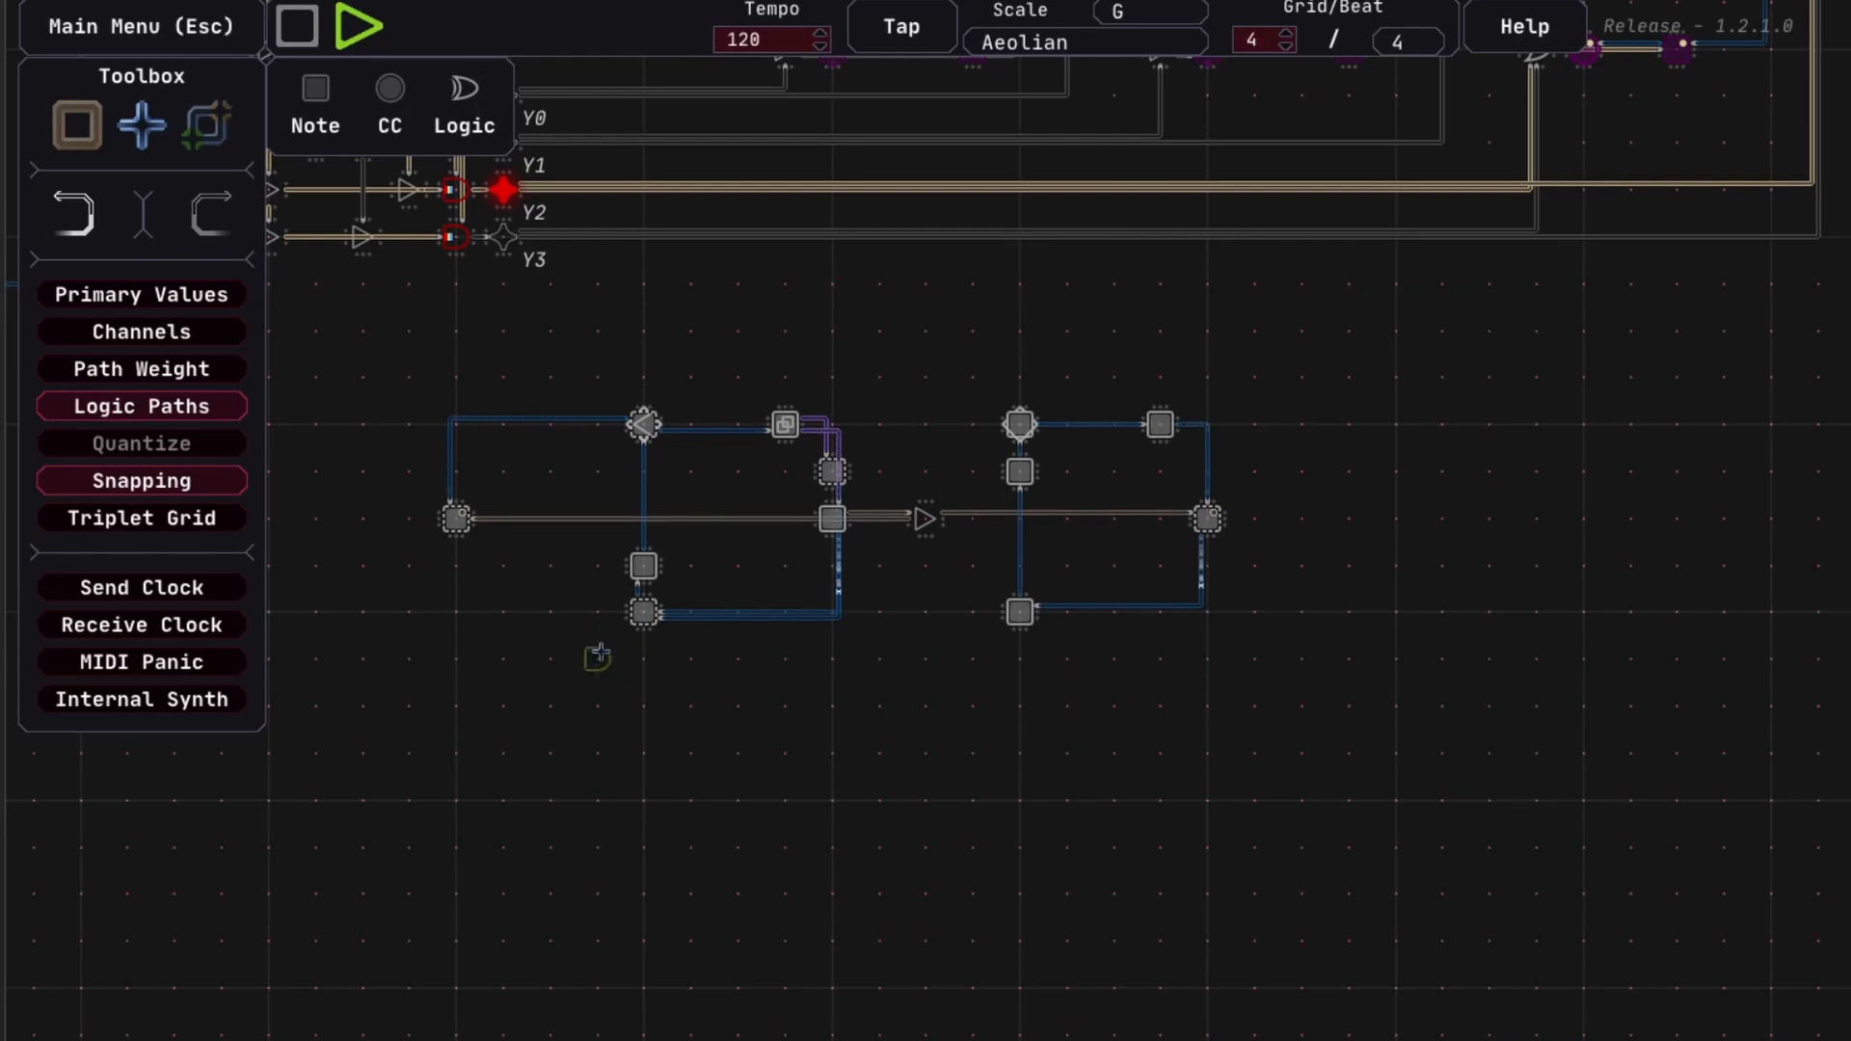
{"action": "left_click", "coordinate": [391, 102]}
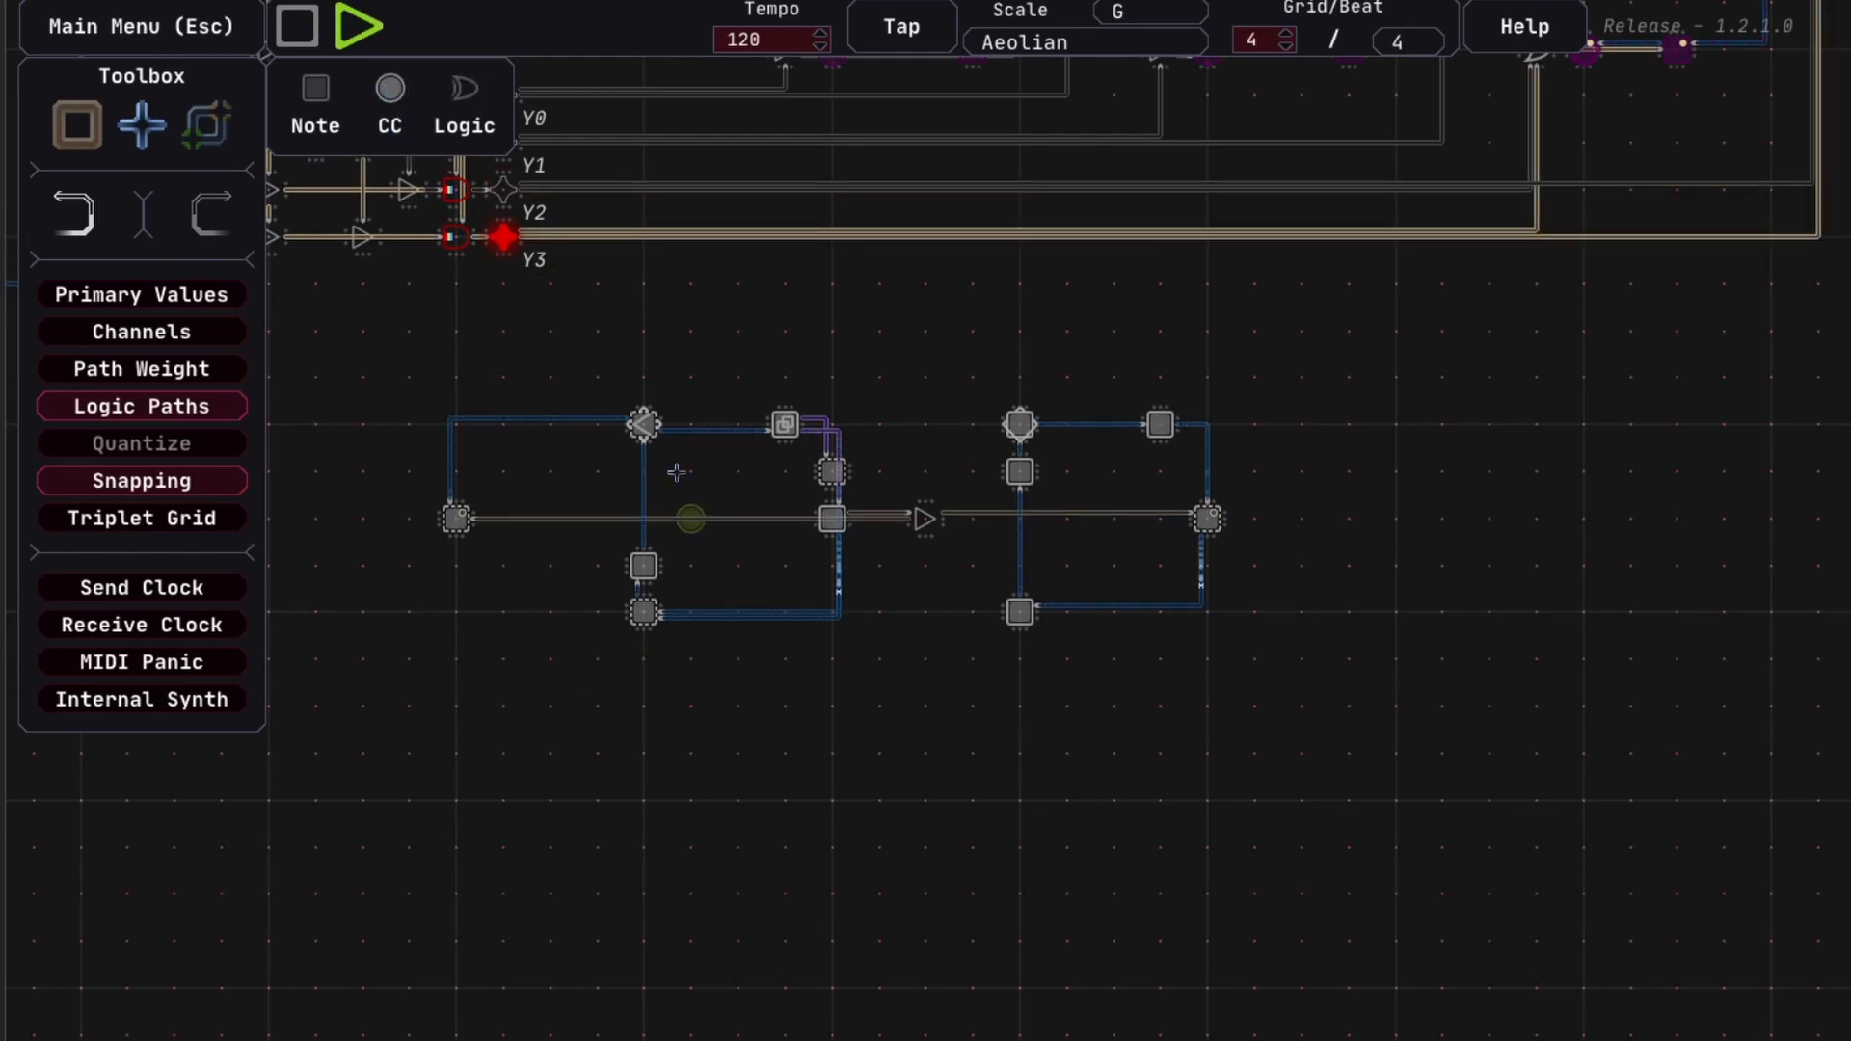
{"action": "left_click", "coordinate": [832, 800]}
{"action": "left_click", "coordinate": [832, 988]}
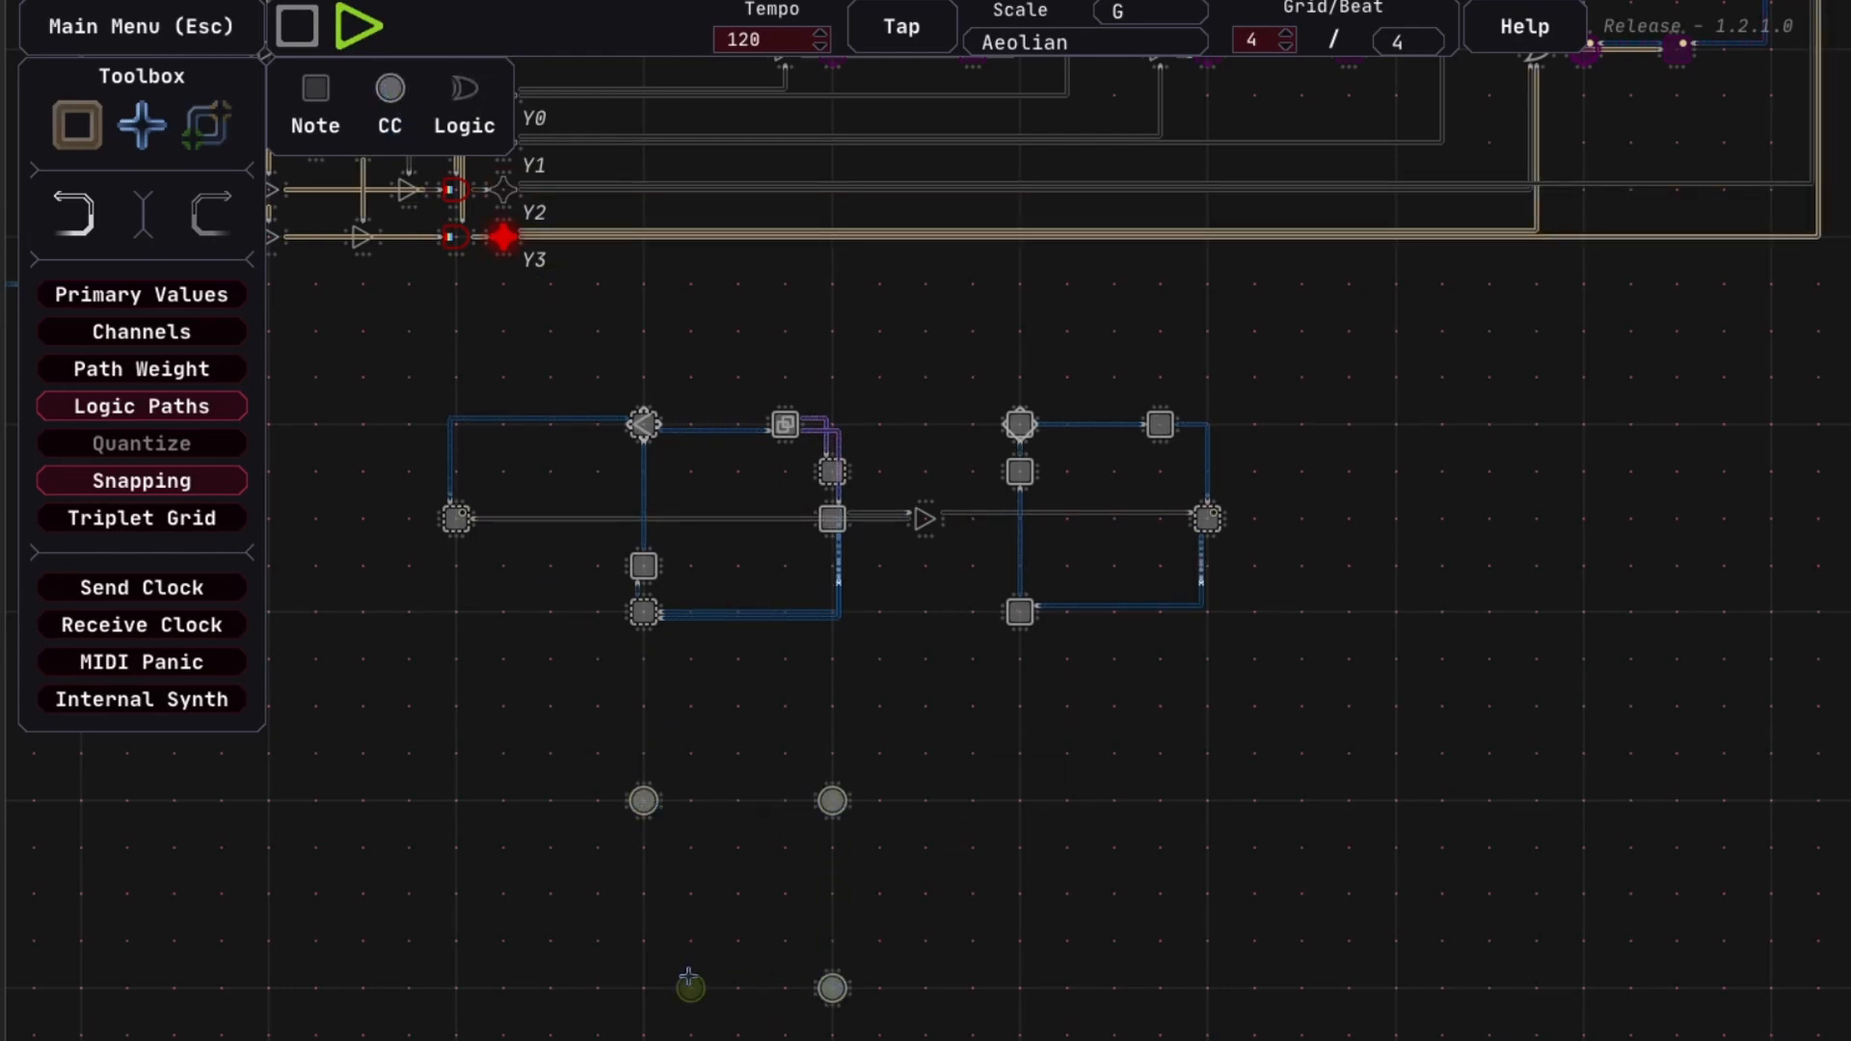
{"action": "left_click", "coordinate": [643, 988]}
{"action": "key", "text": "3"}
{"action": "key", "text": "1"}
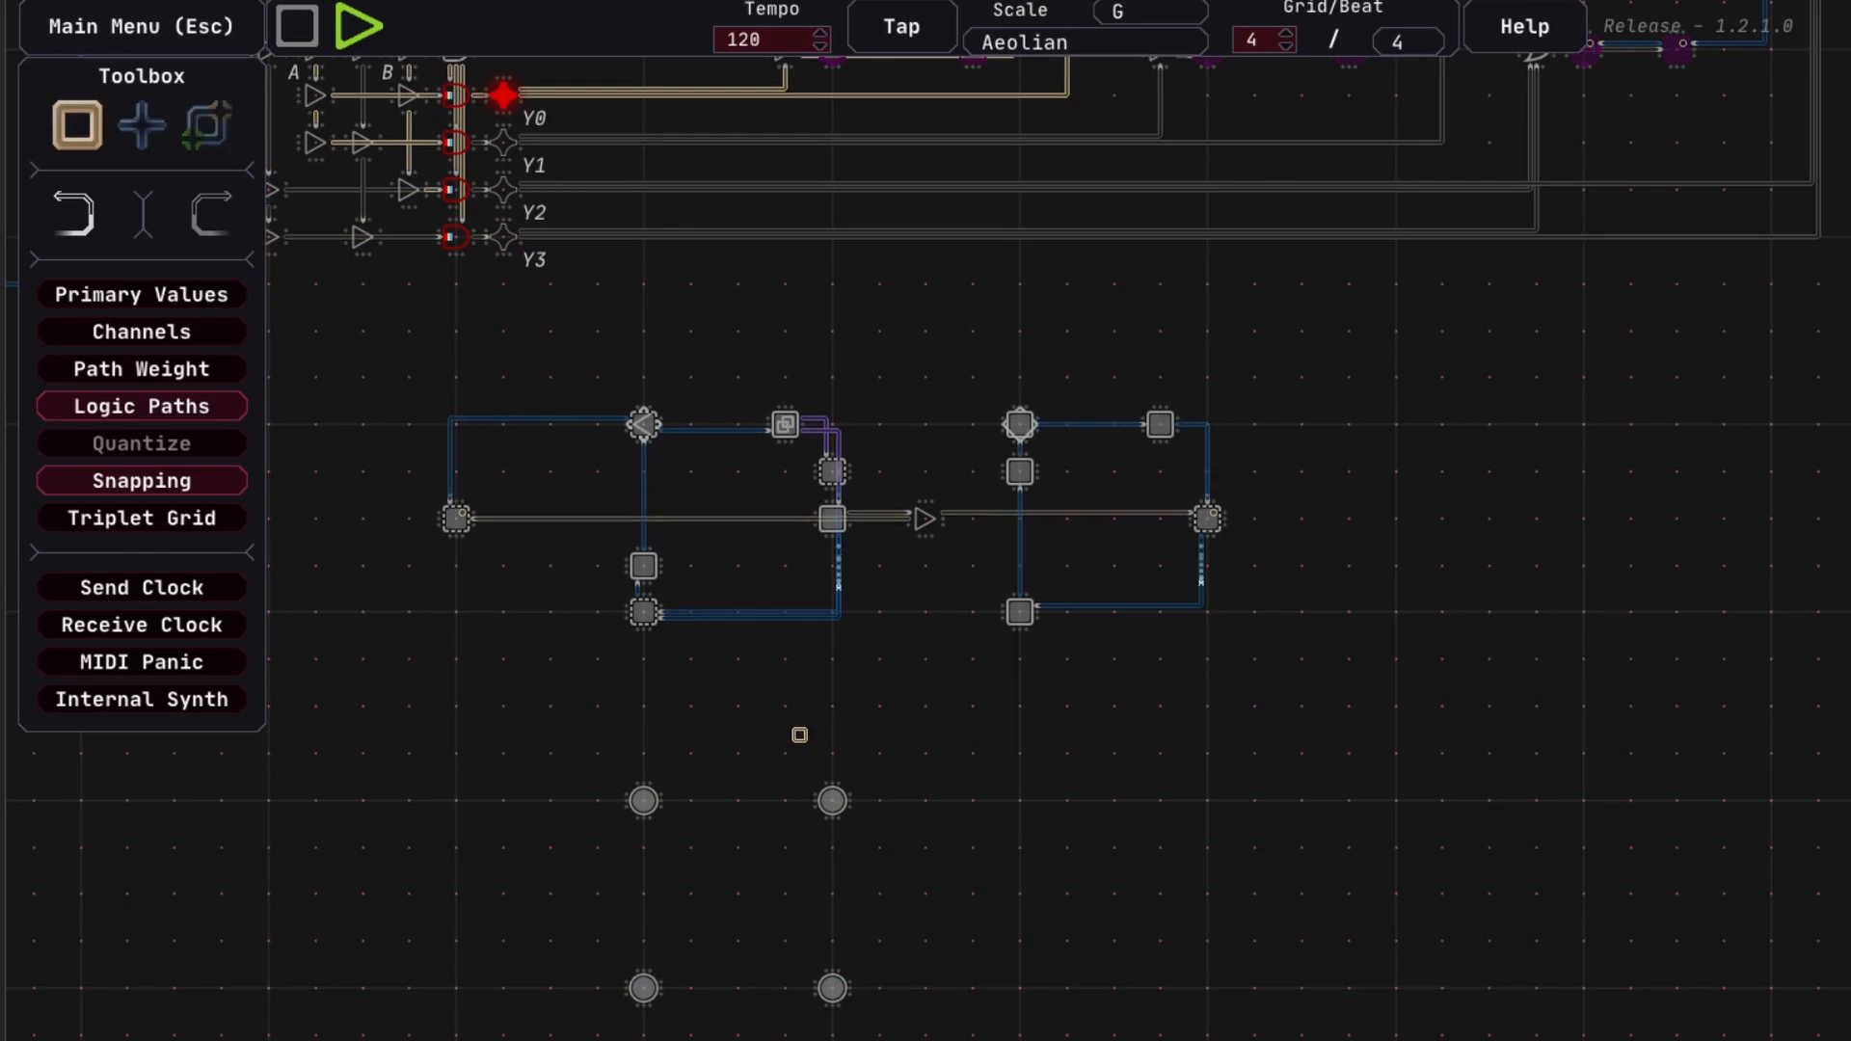
{"action": "key", "text": "space"}
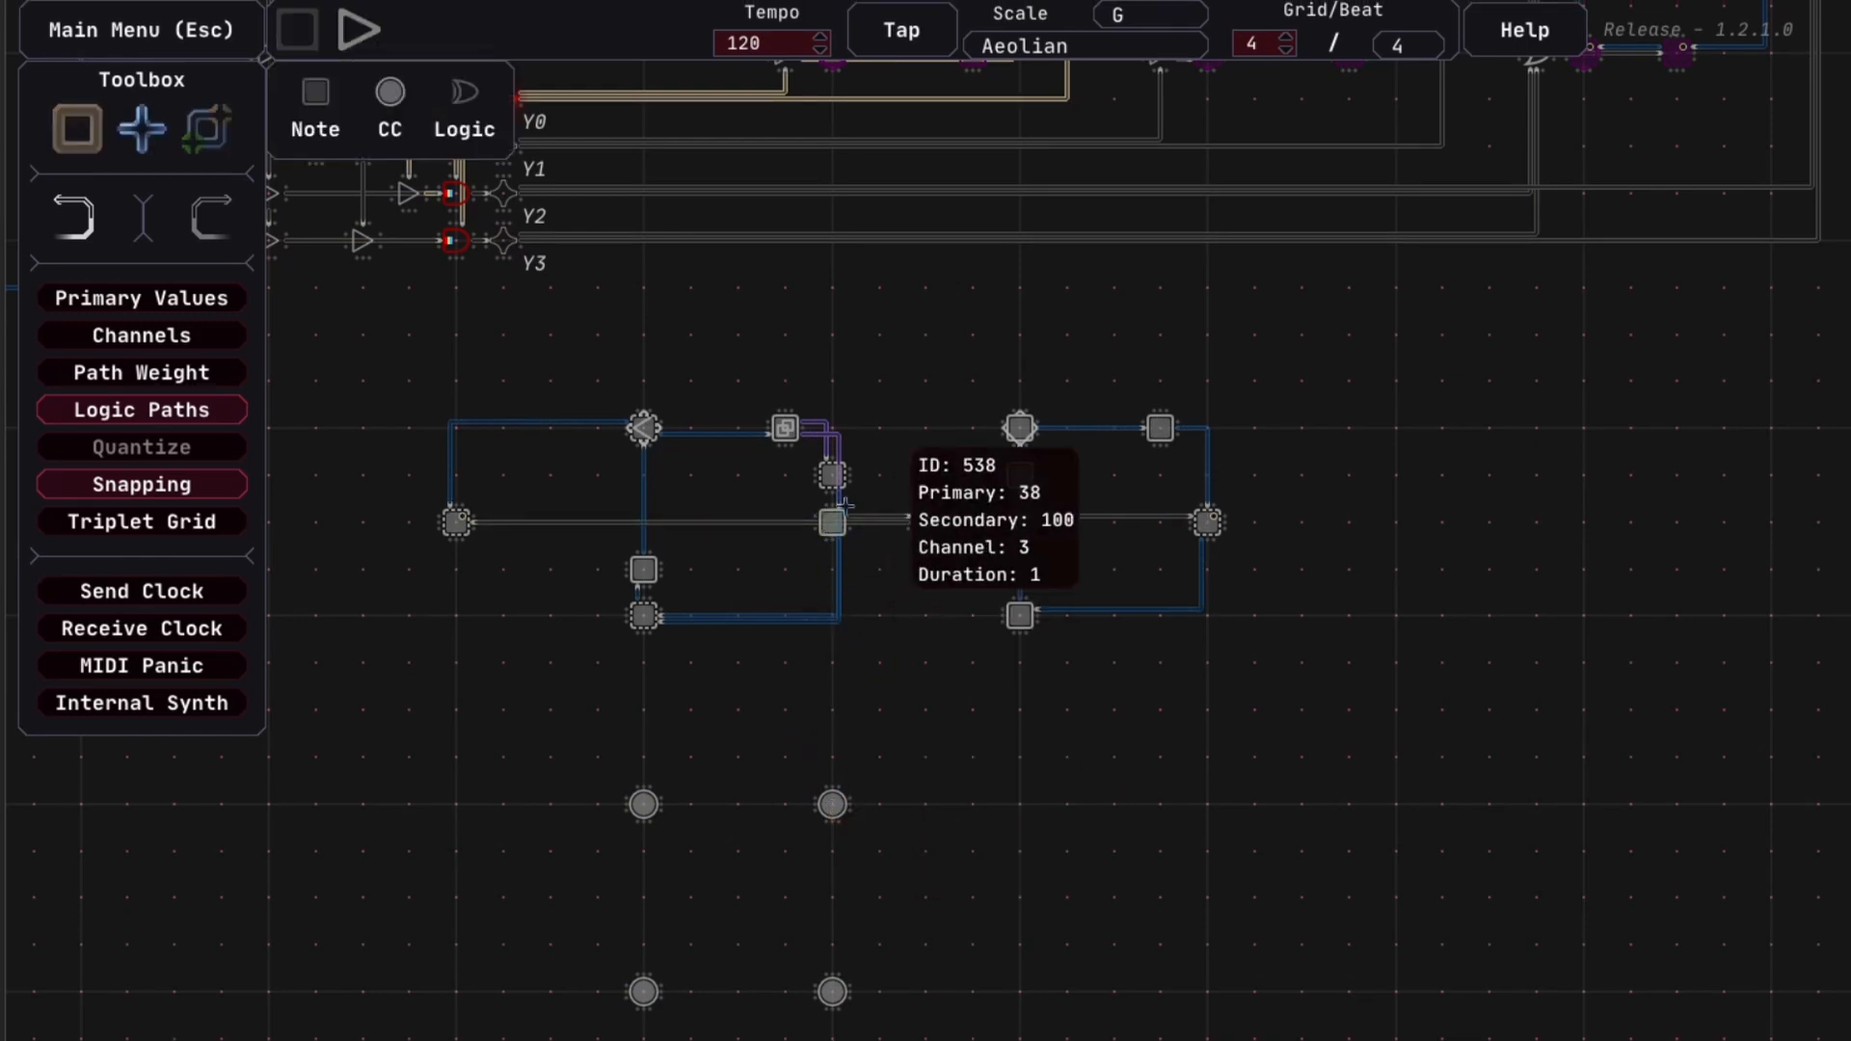
{"action": "left_click", "coordinate": [831, 897]}
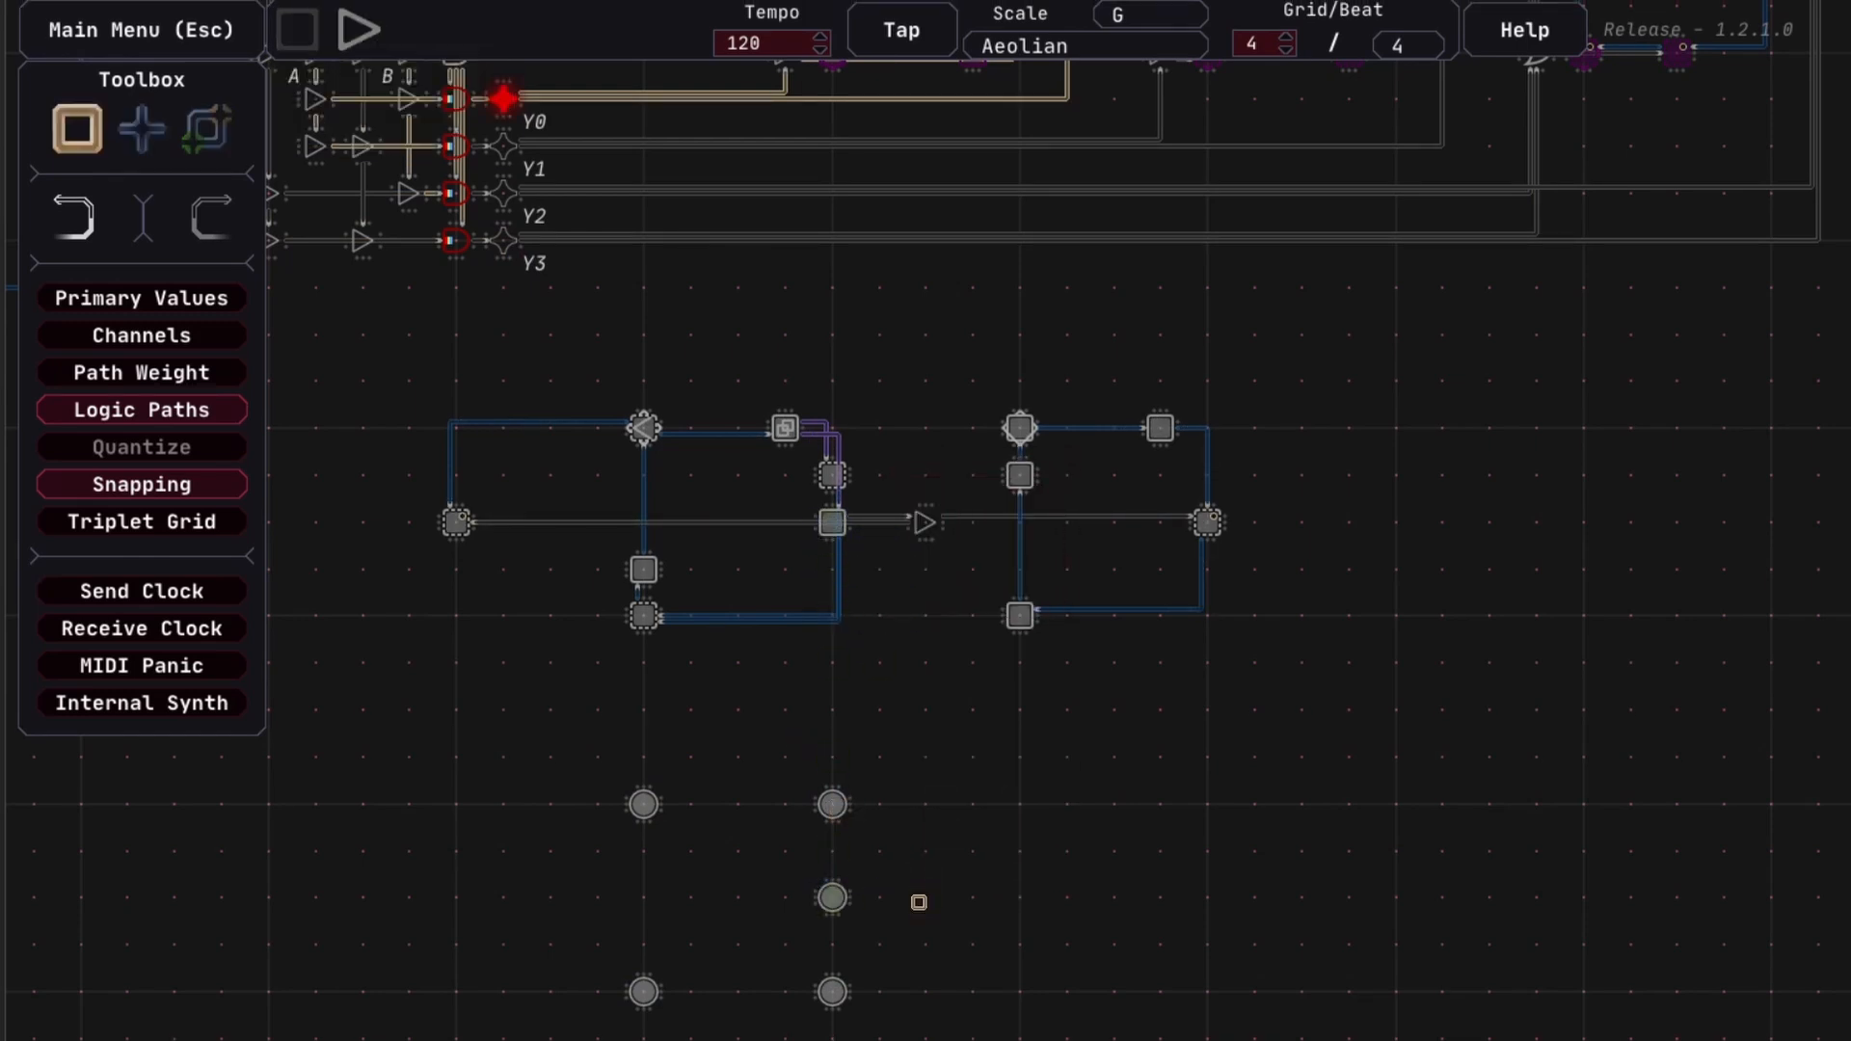
Set the amount of the four corner CC nodes to 0
{"action": "left_click_drag", "start_coordinate": [594, 748], "coordinate": [1013, 871]}
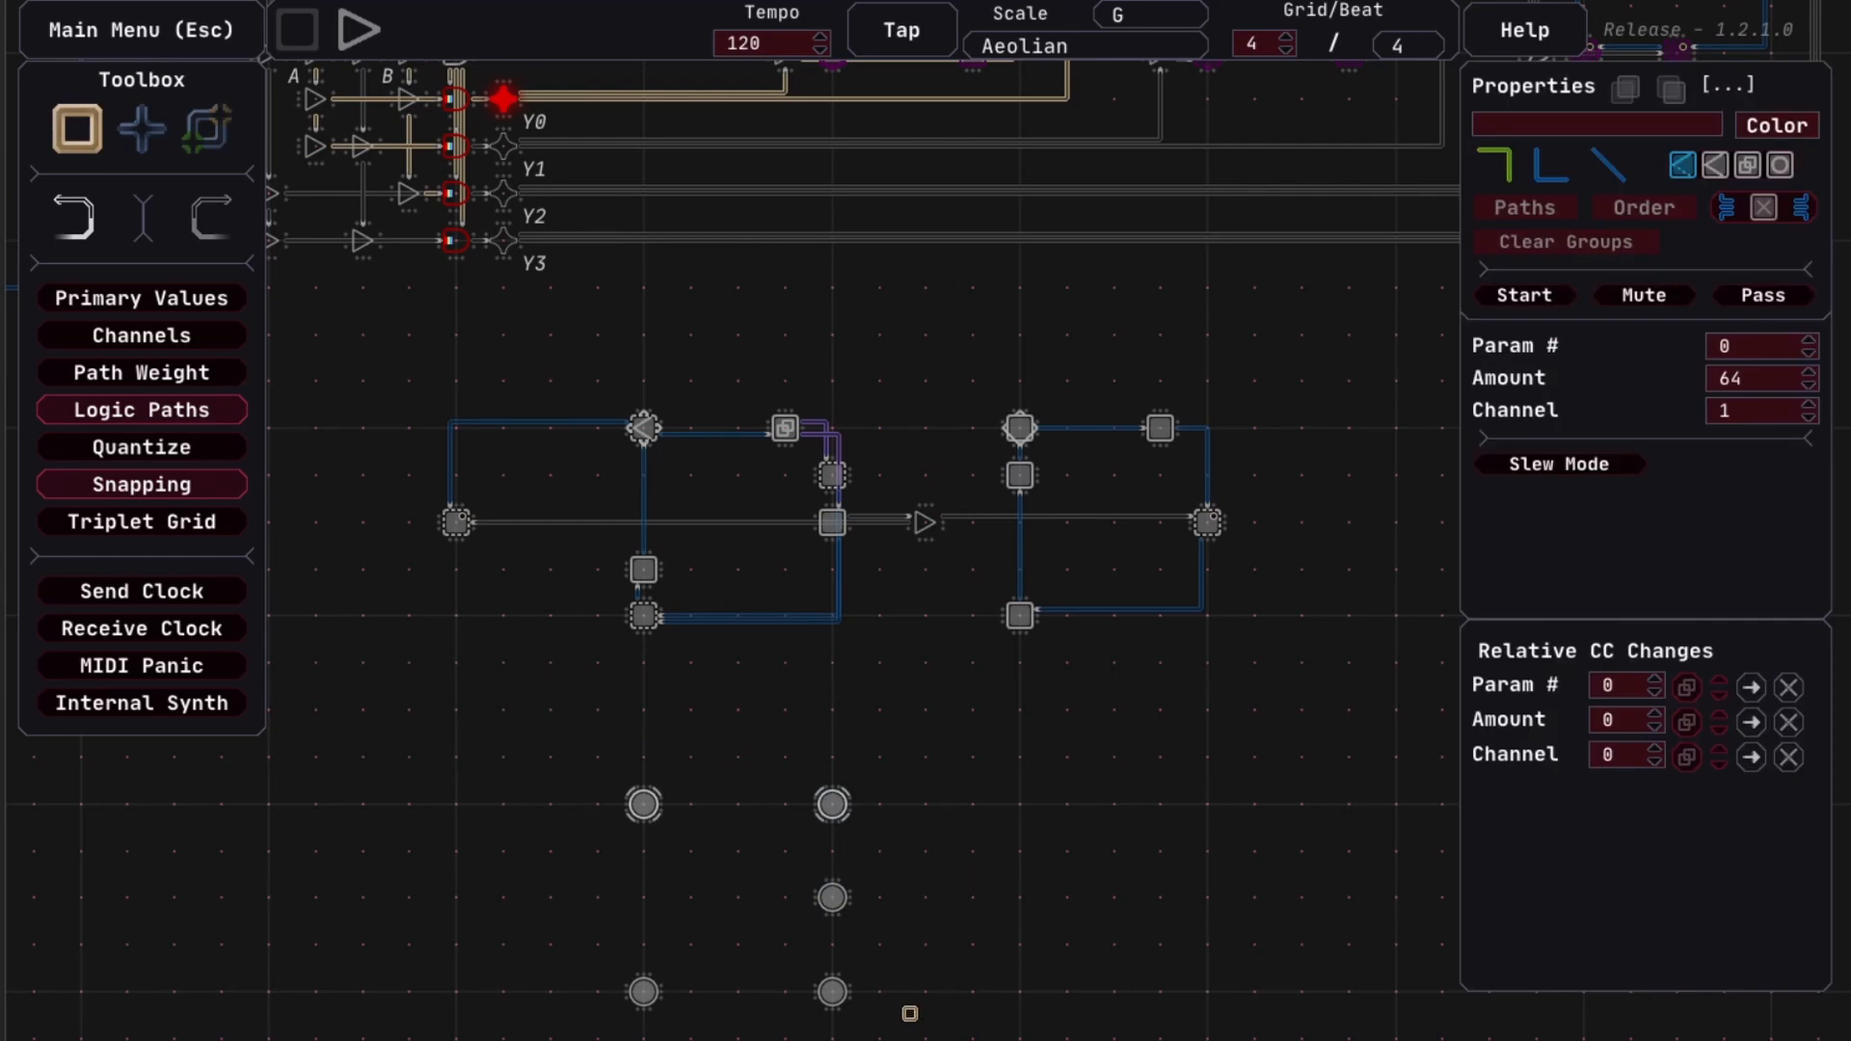
{"action": "left_click_drag", "start_coordinate": [863, 1024], "coordinate": [622, 946]}
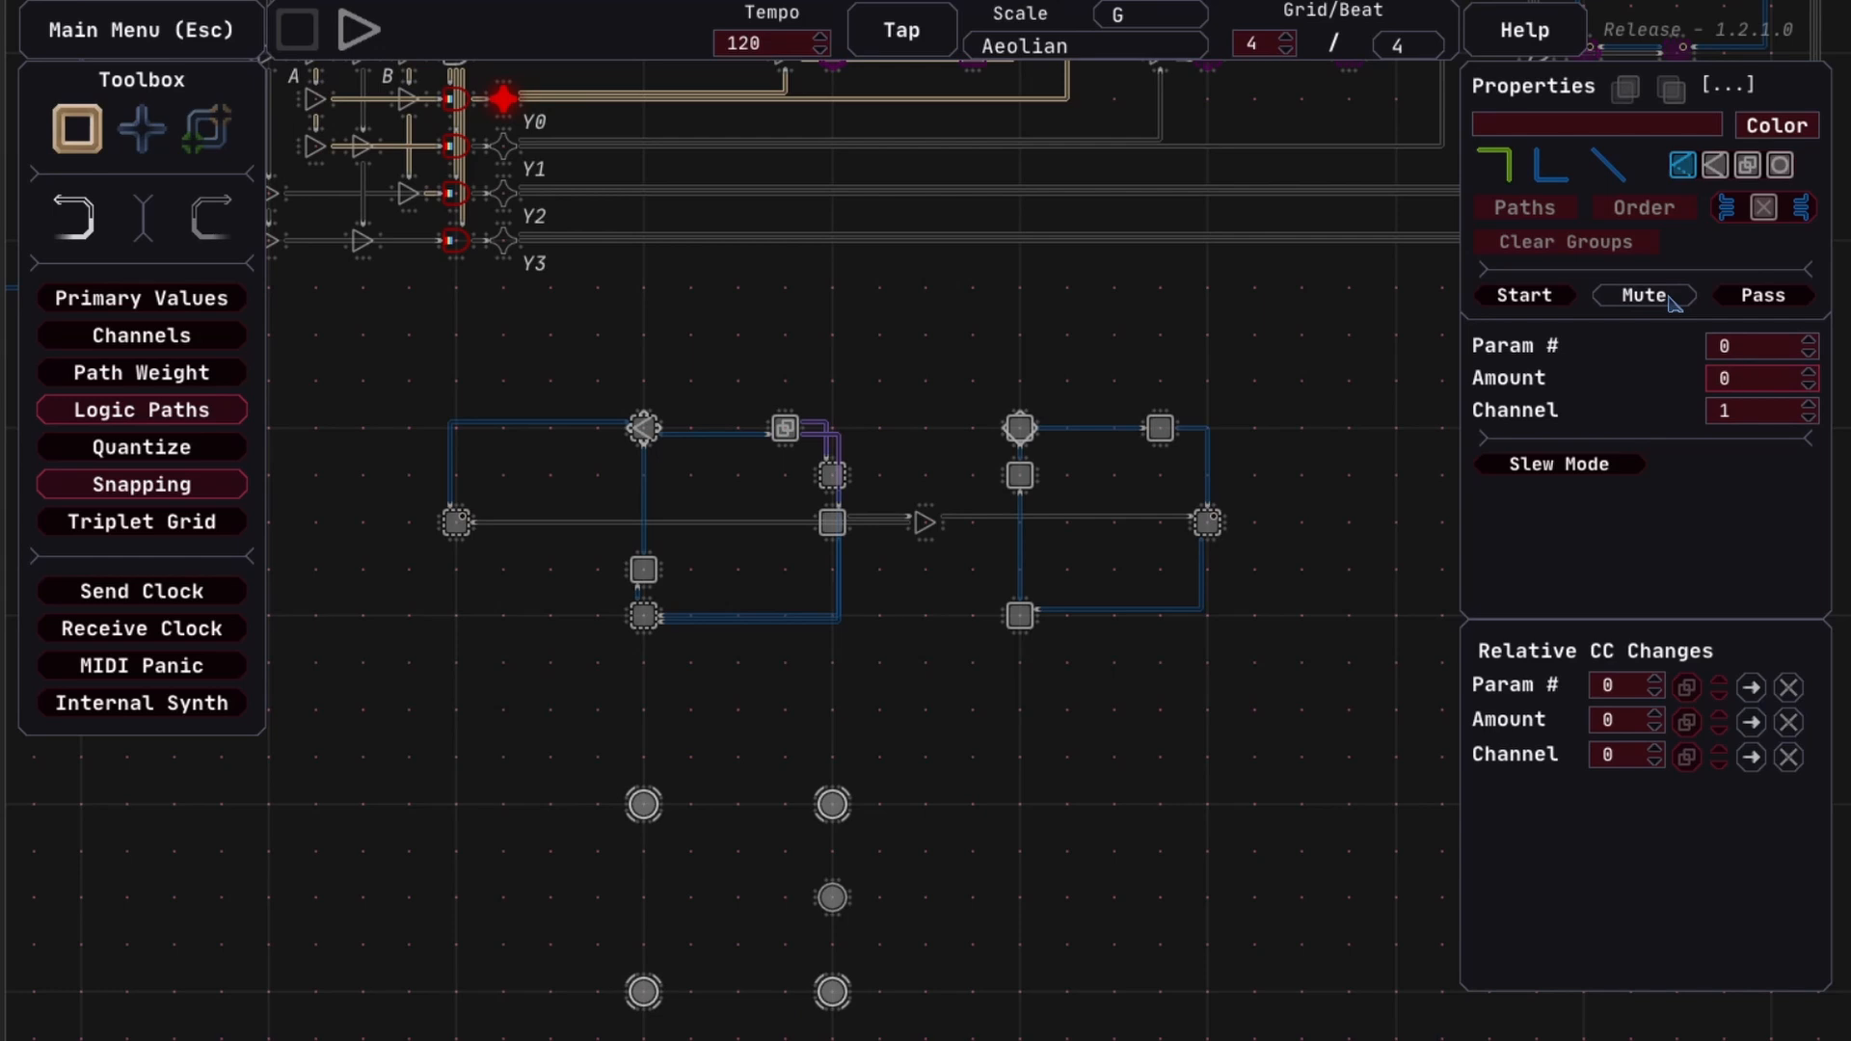
Set the amount of the fifth CC node, midway along the square's right side, to 127
{"action": "scroll", "coordinate": [1784, 578], "scroll_direction": "down", "scroll_amount": 1}
{"action": "left_click", "coordinate": [1097, 771]}
{"action": "left_click_drag", "start_coordinate": [967, 891], "coordinate": [833, 848]}
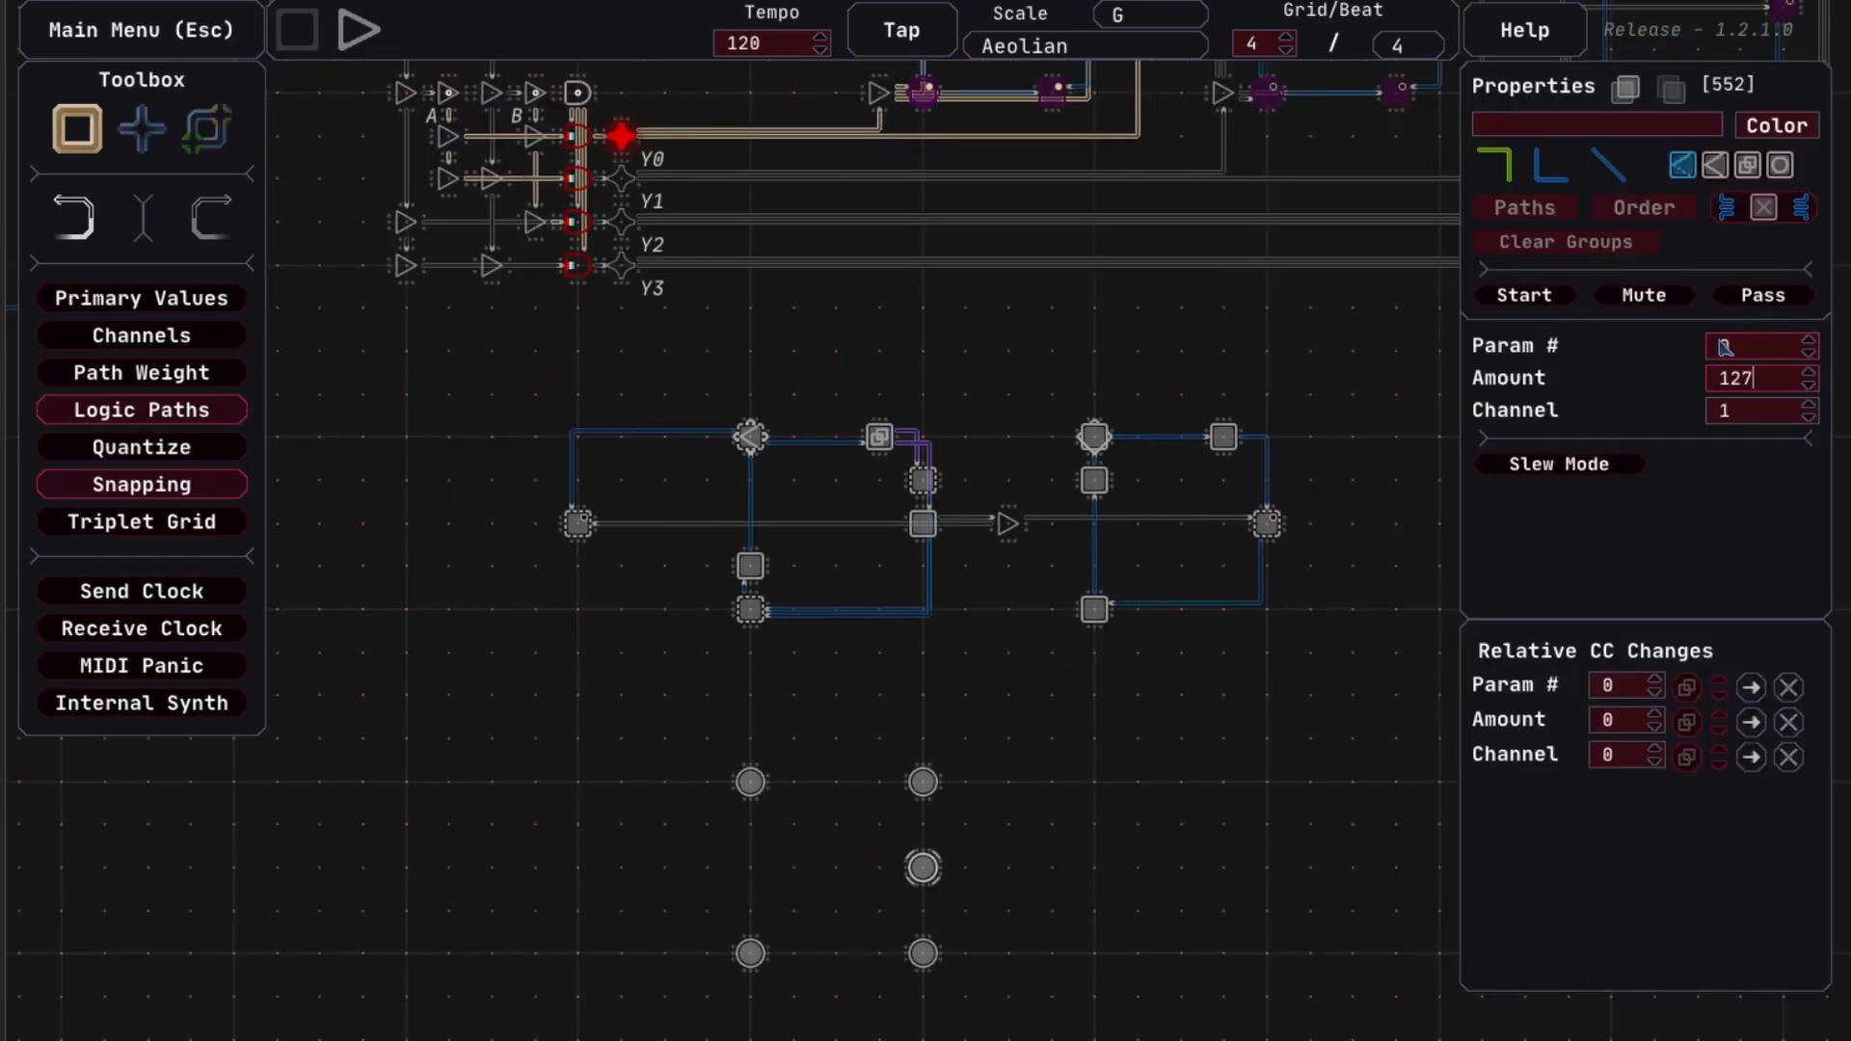
{"action": "left_click", "coordinate": [1198, 813]}
Make the top-left CC node of the square a start node
{"action": "left_click_drag", "start_coordinate": [1154, 861], "coordinate": [1199, 705]}
{"action": "key", "text": "e"}
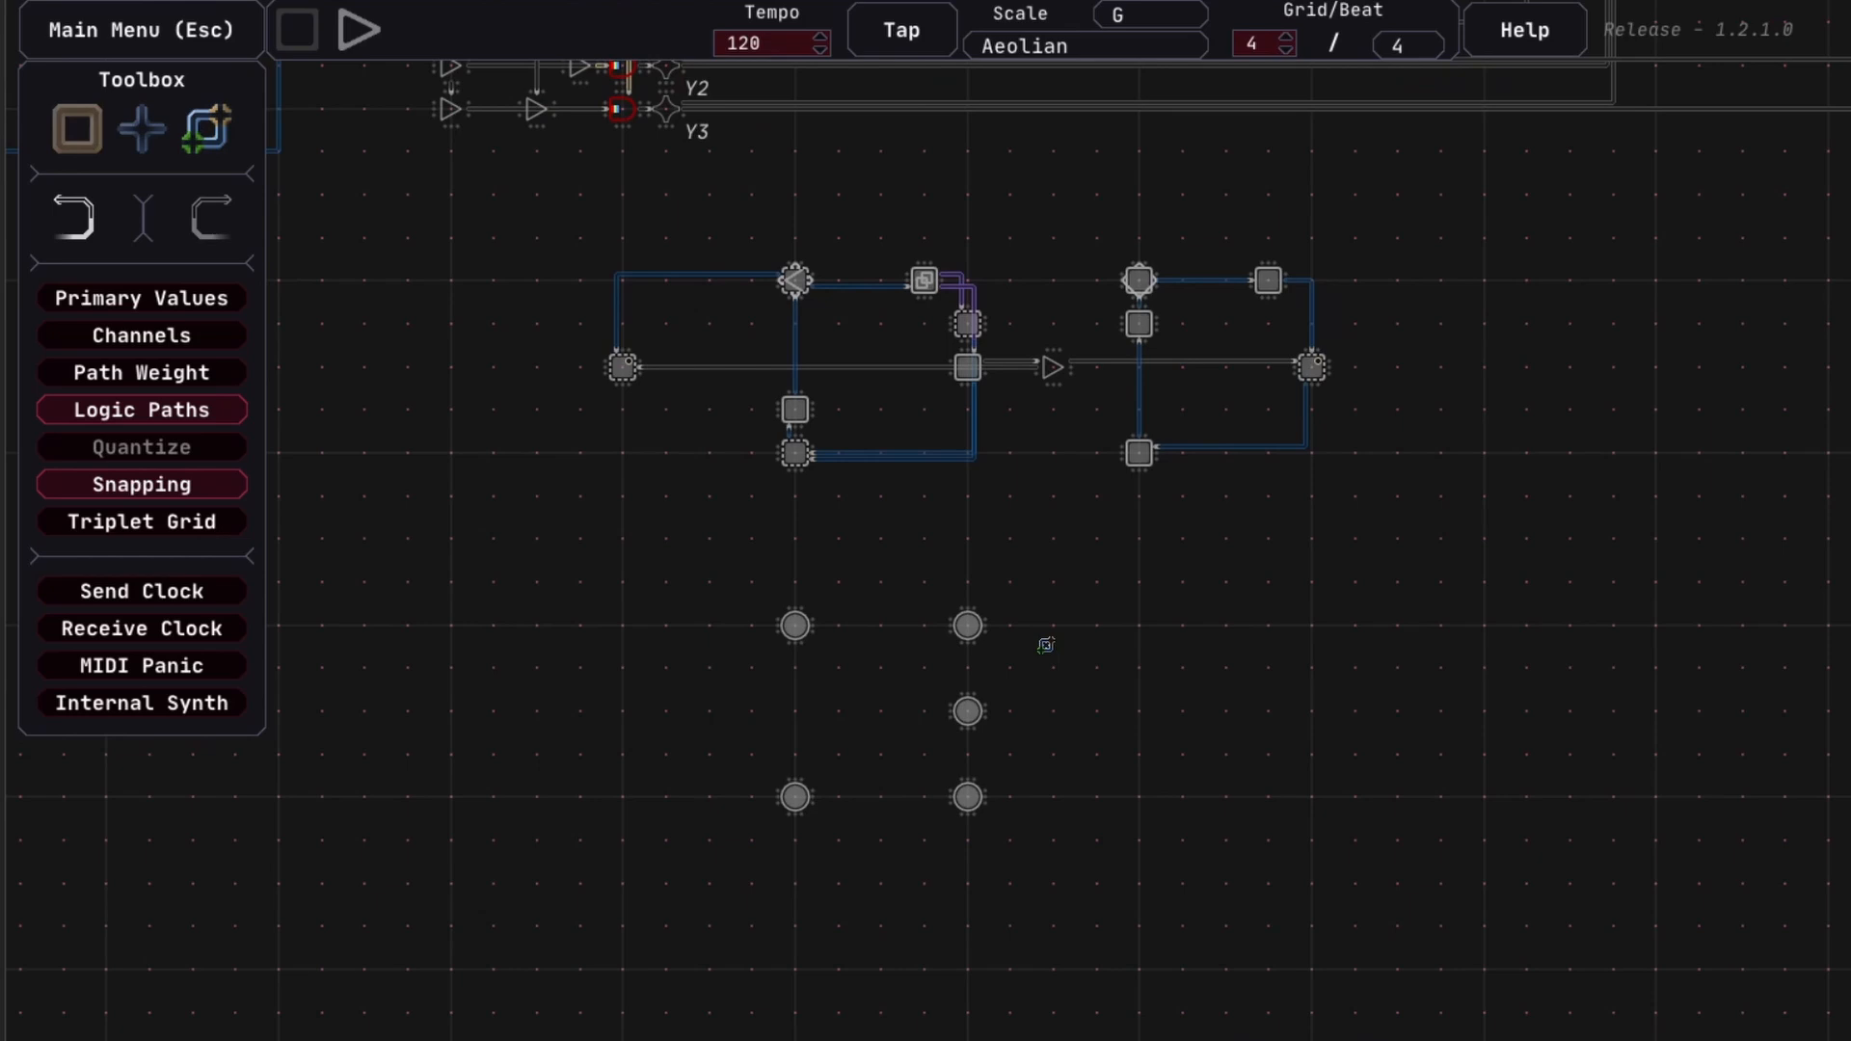
{"action": "left_click", "coordinate": [796, 628]}
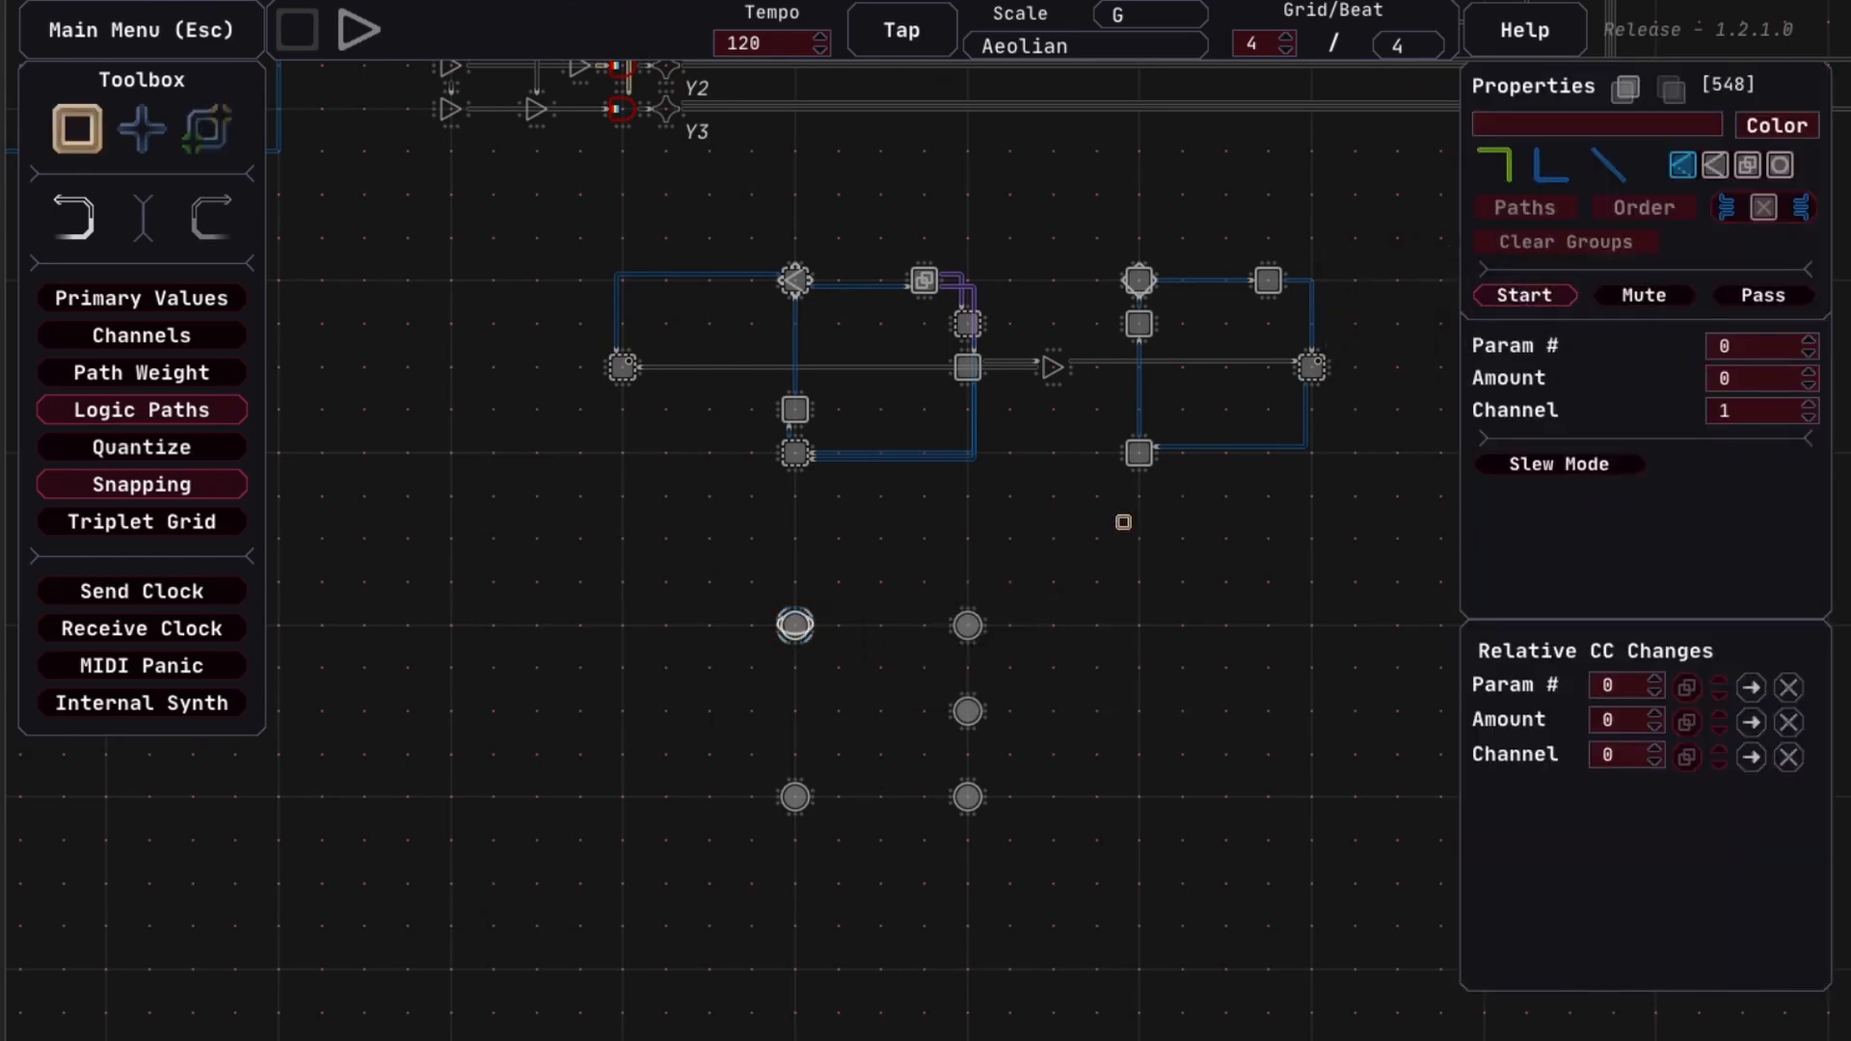
{"action": "left_click", "coordinate": [865, 573]}
{"action": "key", "text": "e"}
Connect the five CC nodes with paths into a closed clockwise loop beginning and ending at the start node
{"action": "left_click", "coordinate": [798, 625]}
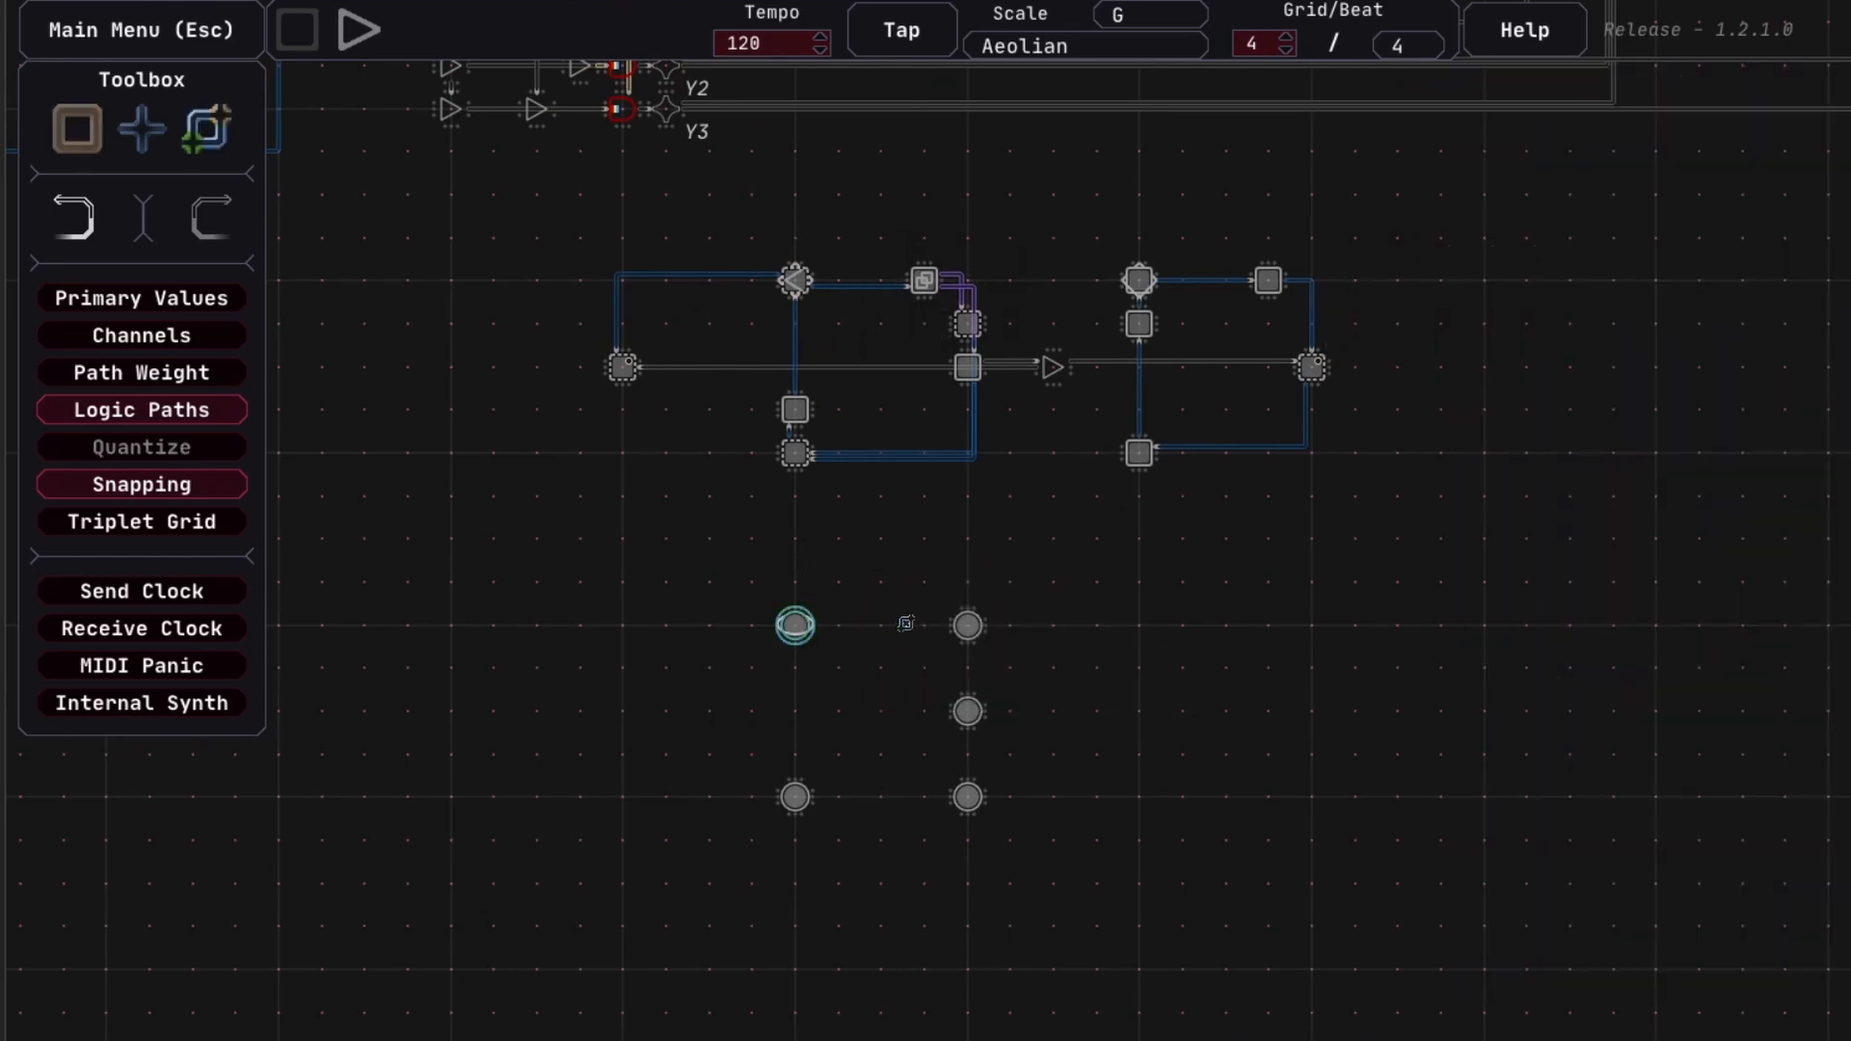
{"action": "left_click", "coordinate": [968, 625]}
{"action": "left_click", "coordinate": [968, 711]}
{"action": "left_click", "coordinate": [968, 797]}
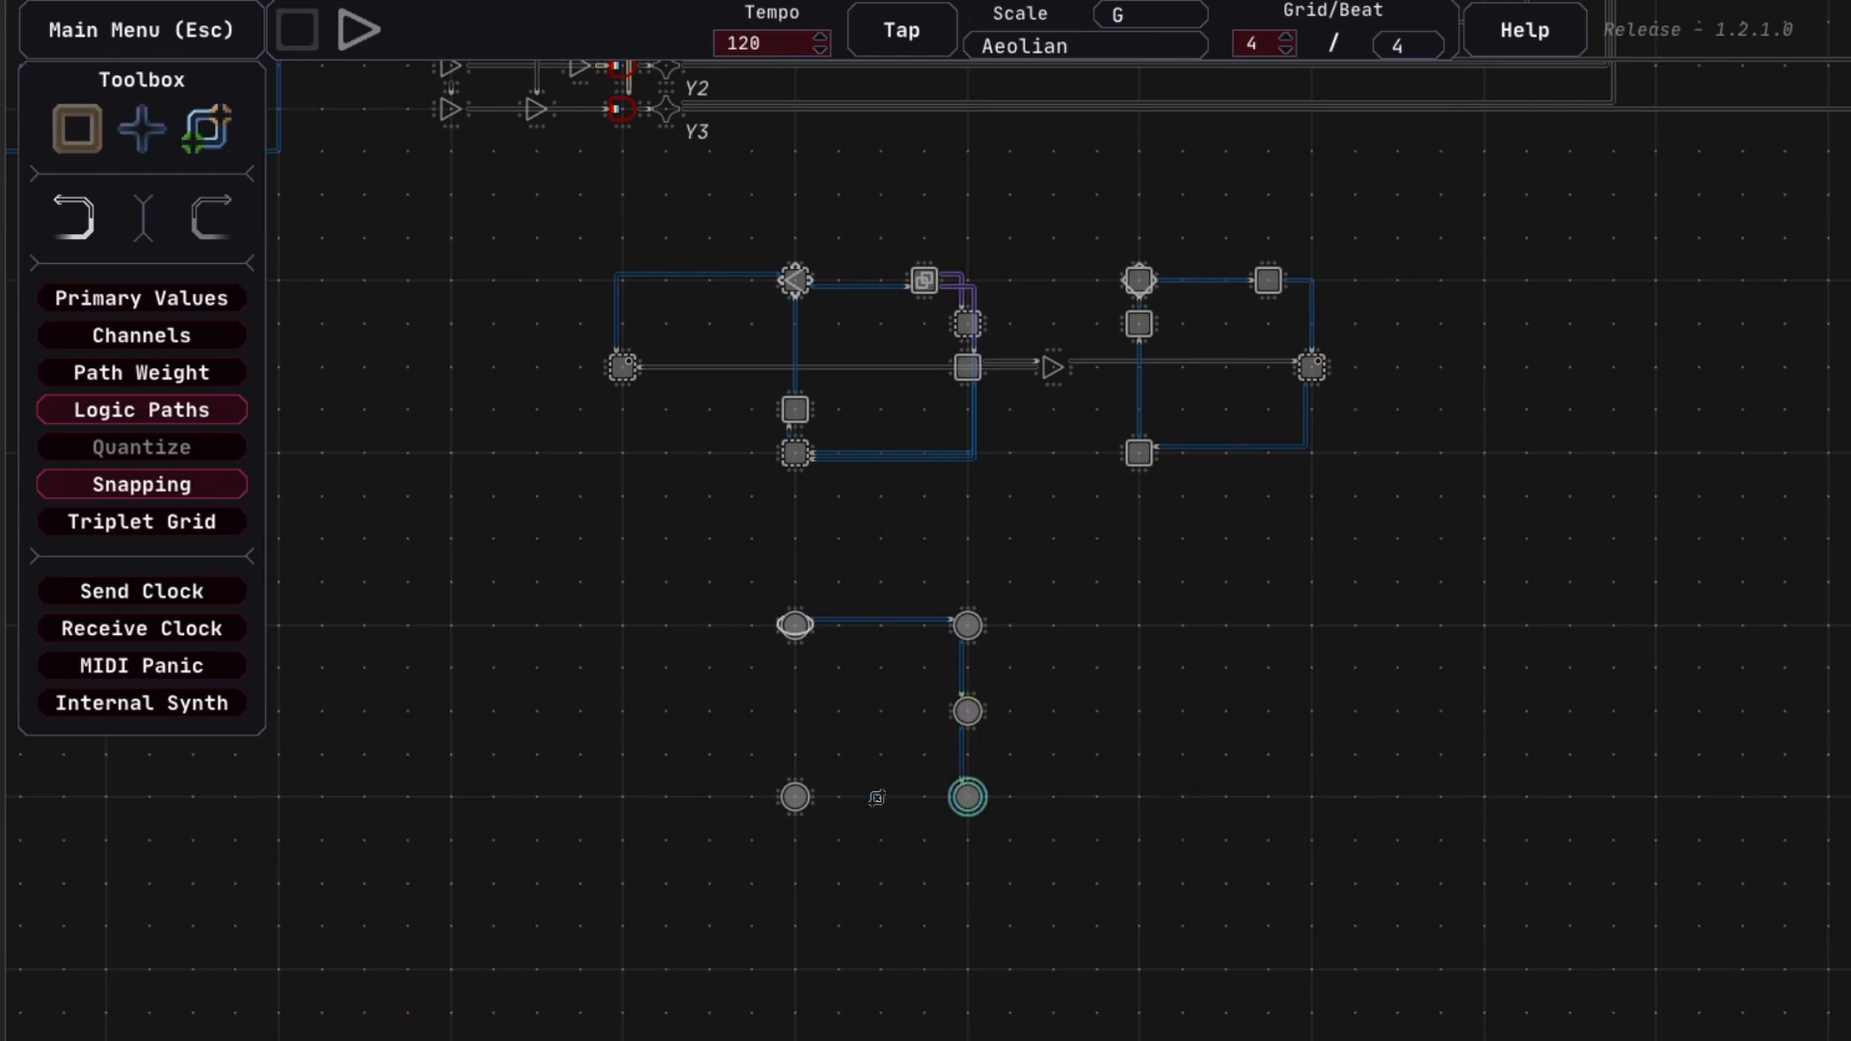
{"action": "left_click", "coordinate": [795, 796]}
{"action": "left_click", "coordinate": [795, 625]}
{"action": "key", "text": "q"}
{"action": "right_click", "coordinate": [897, 562]}
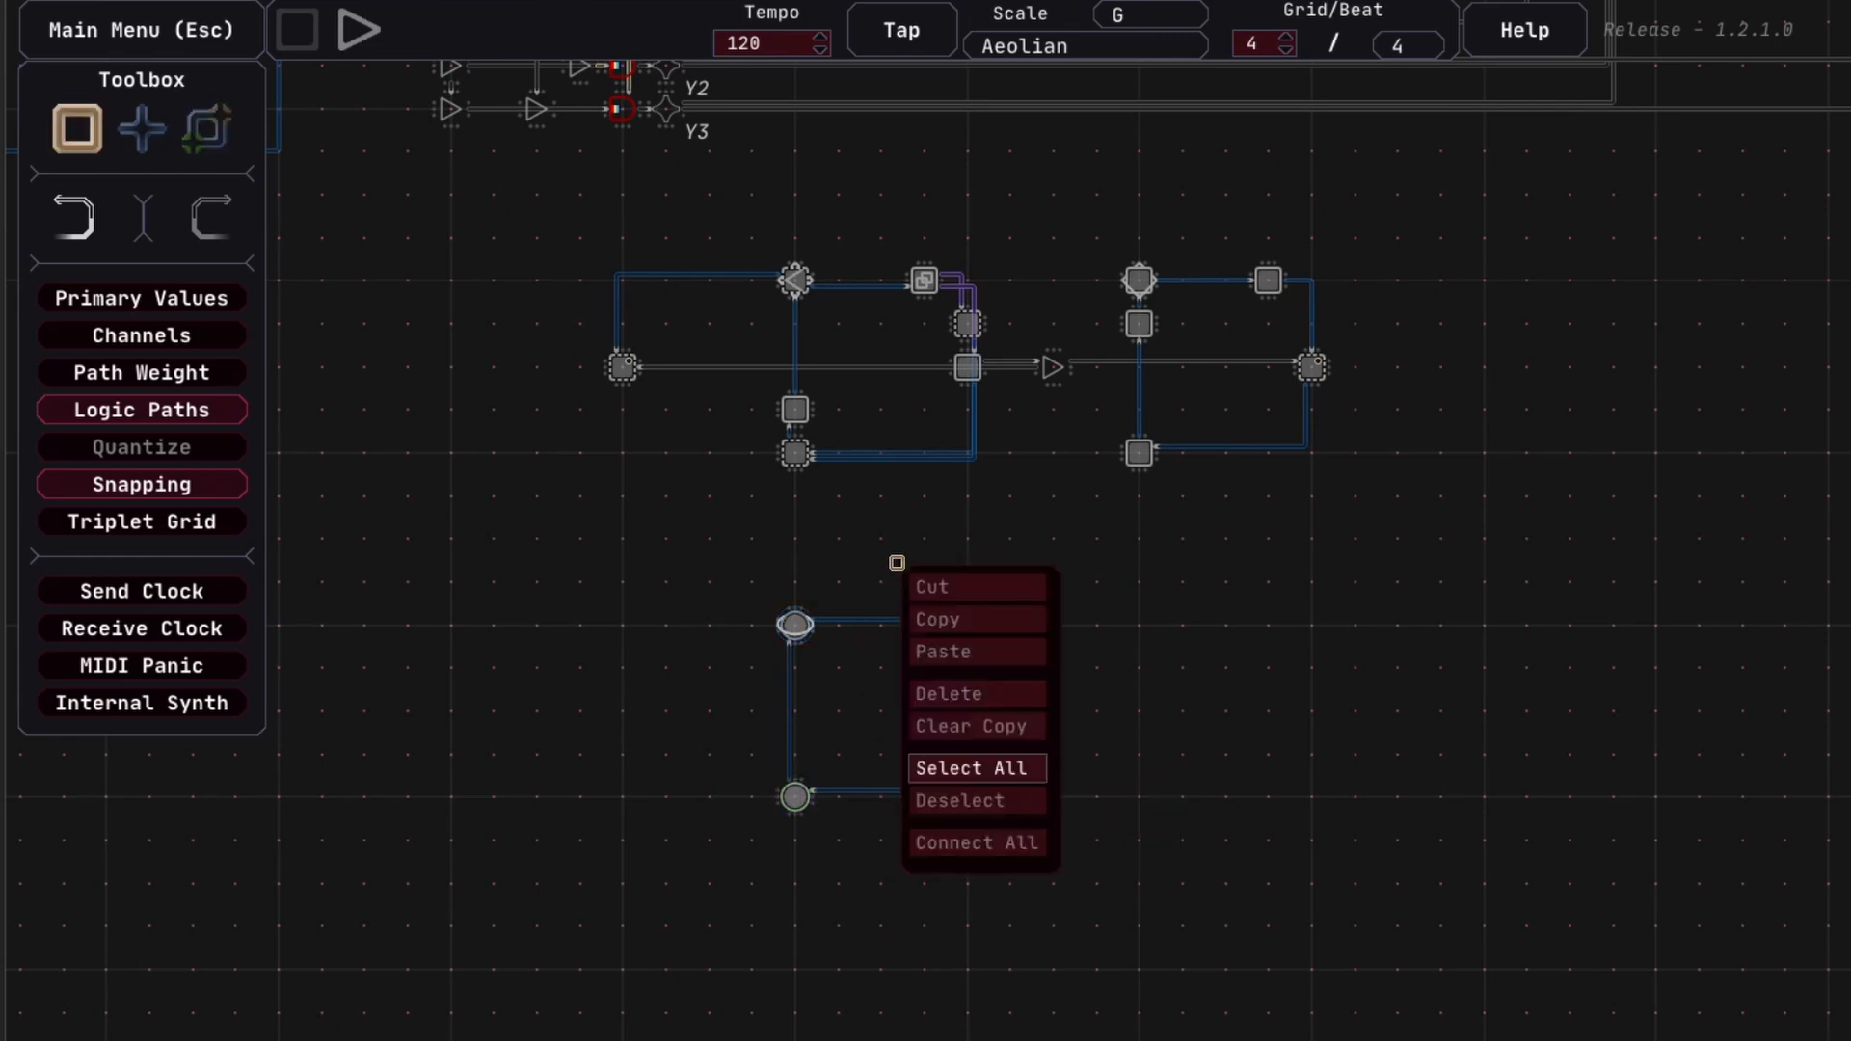
{"action": "left_click", "coordinate": [1131, 550]}
Set all five CC nodes to channel 3 and set their parameter number to the mod wheel's CC
{"action": "left_click", "coordinate": [968, 711]}
{"action": "mouse_move", "coordinate": [968, 713]}
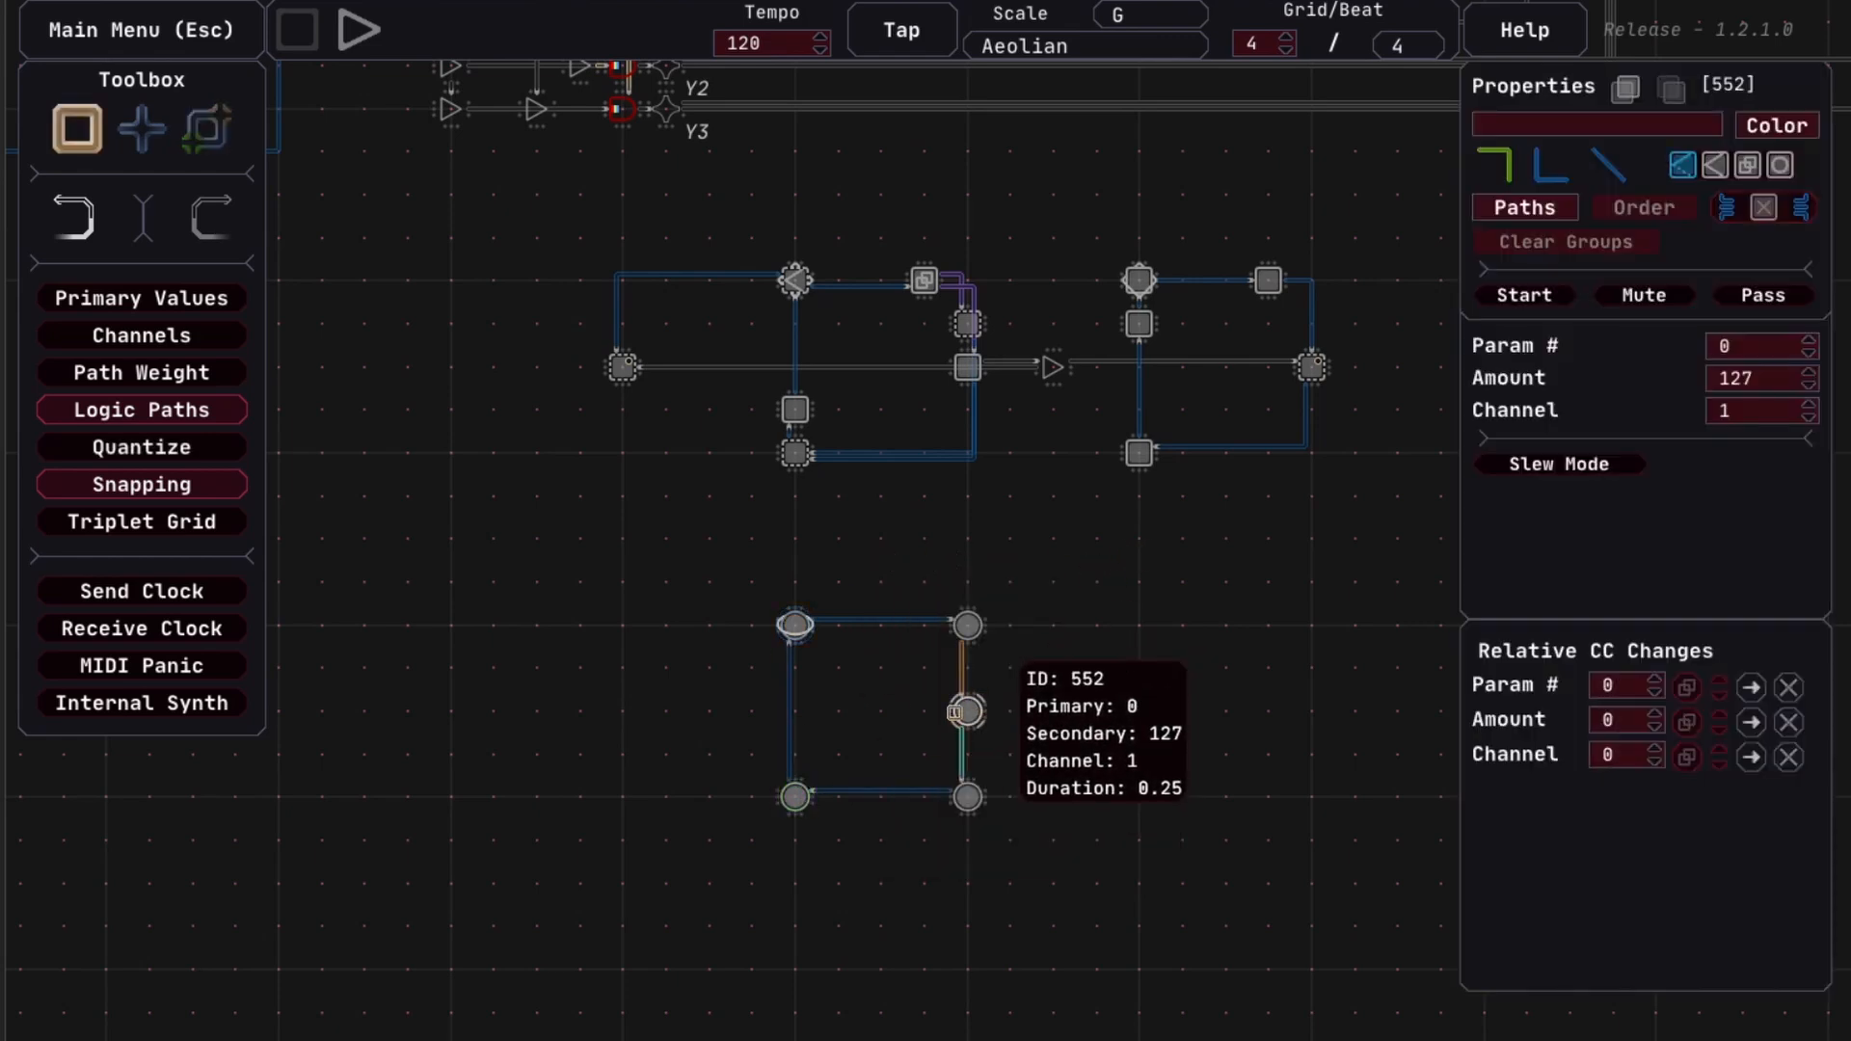
{"action": "left_click_drag", "start_coordinate": [1156, 786], "coordinate": [1079, 753]}
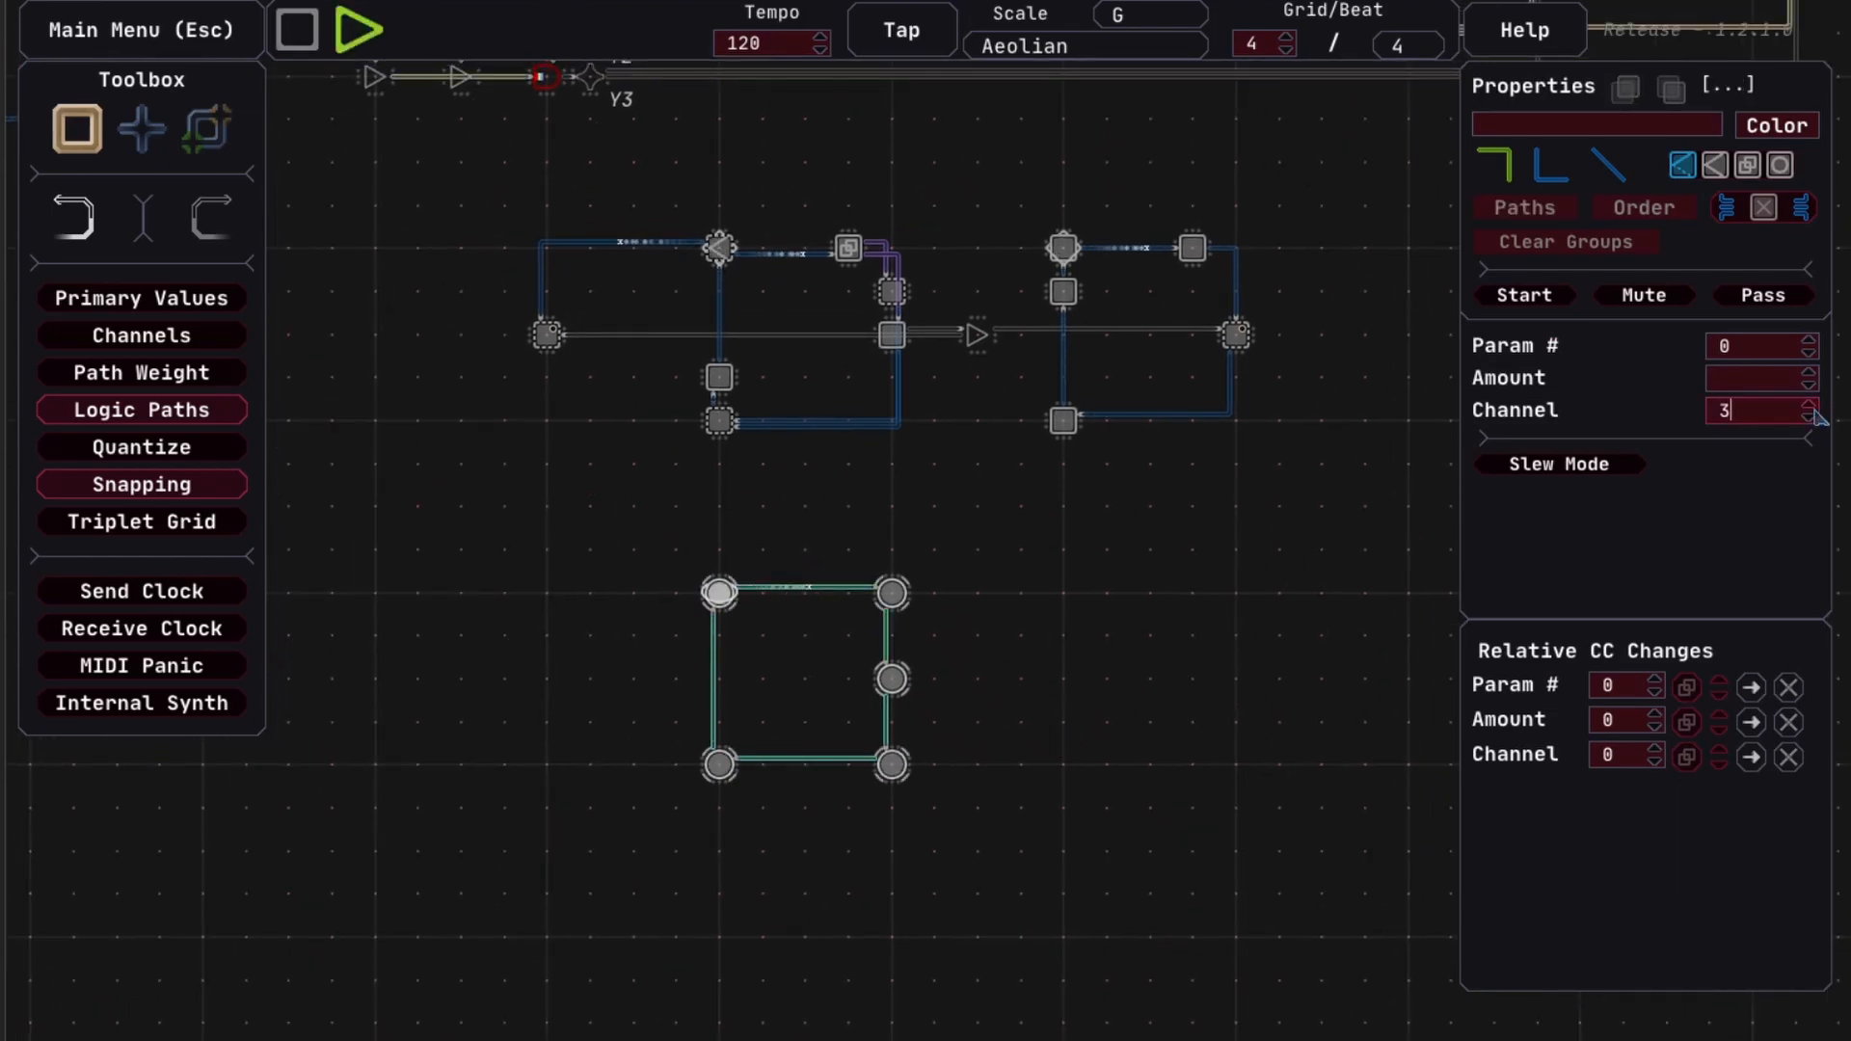
{"action": "left_click", "coordinate": [1811, 346]}
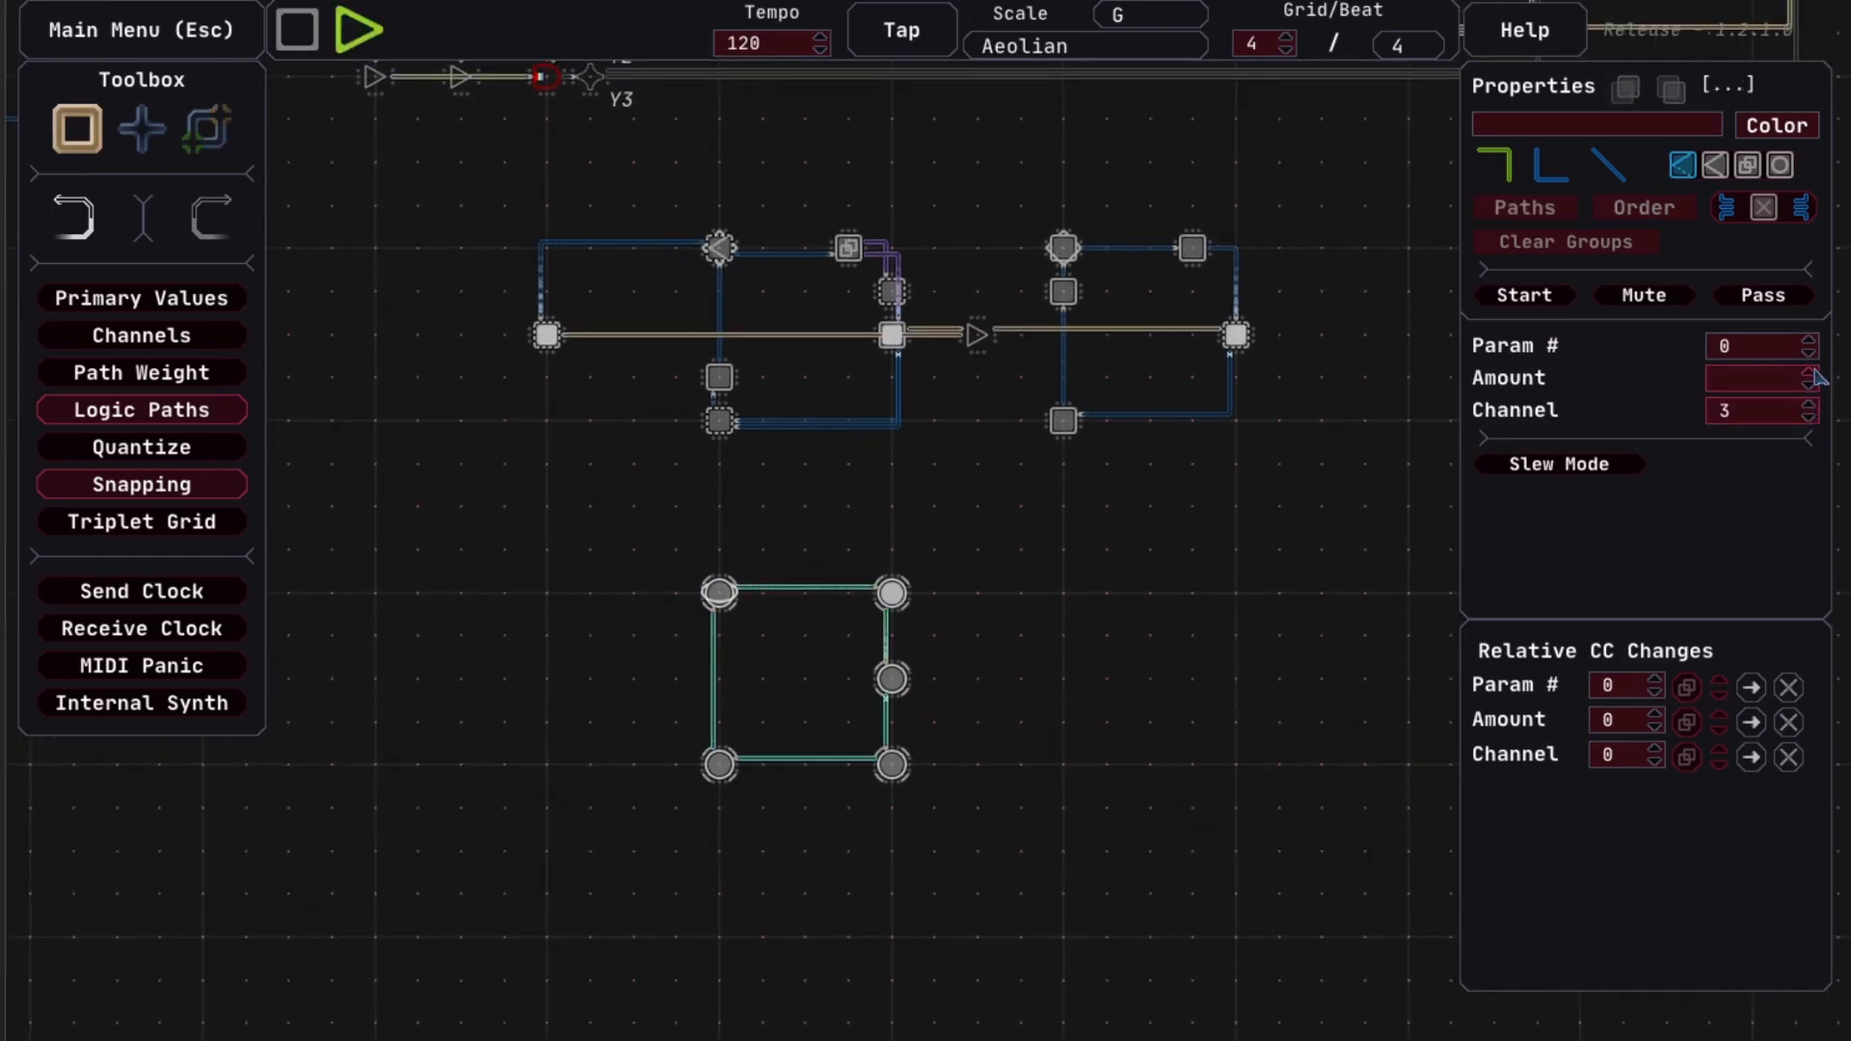
{"action": "left_click", "coordinate": [1812, 352]}
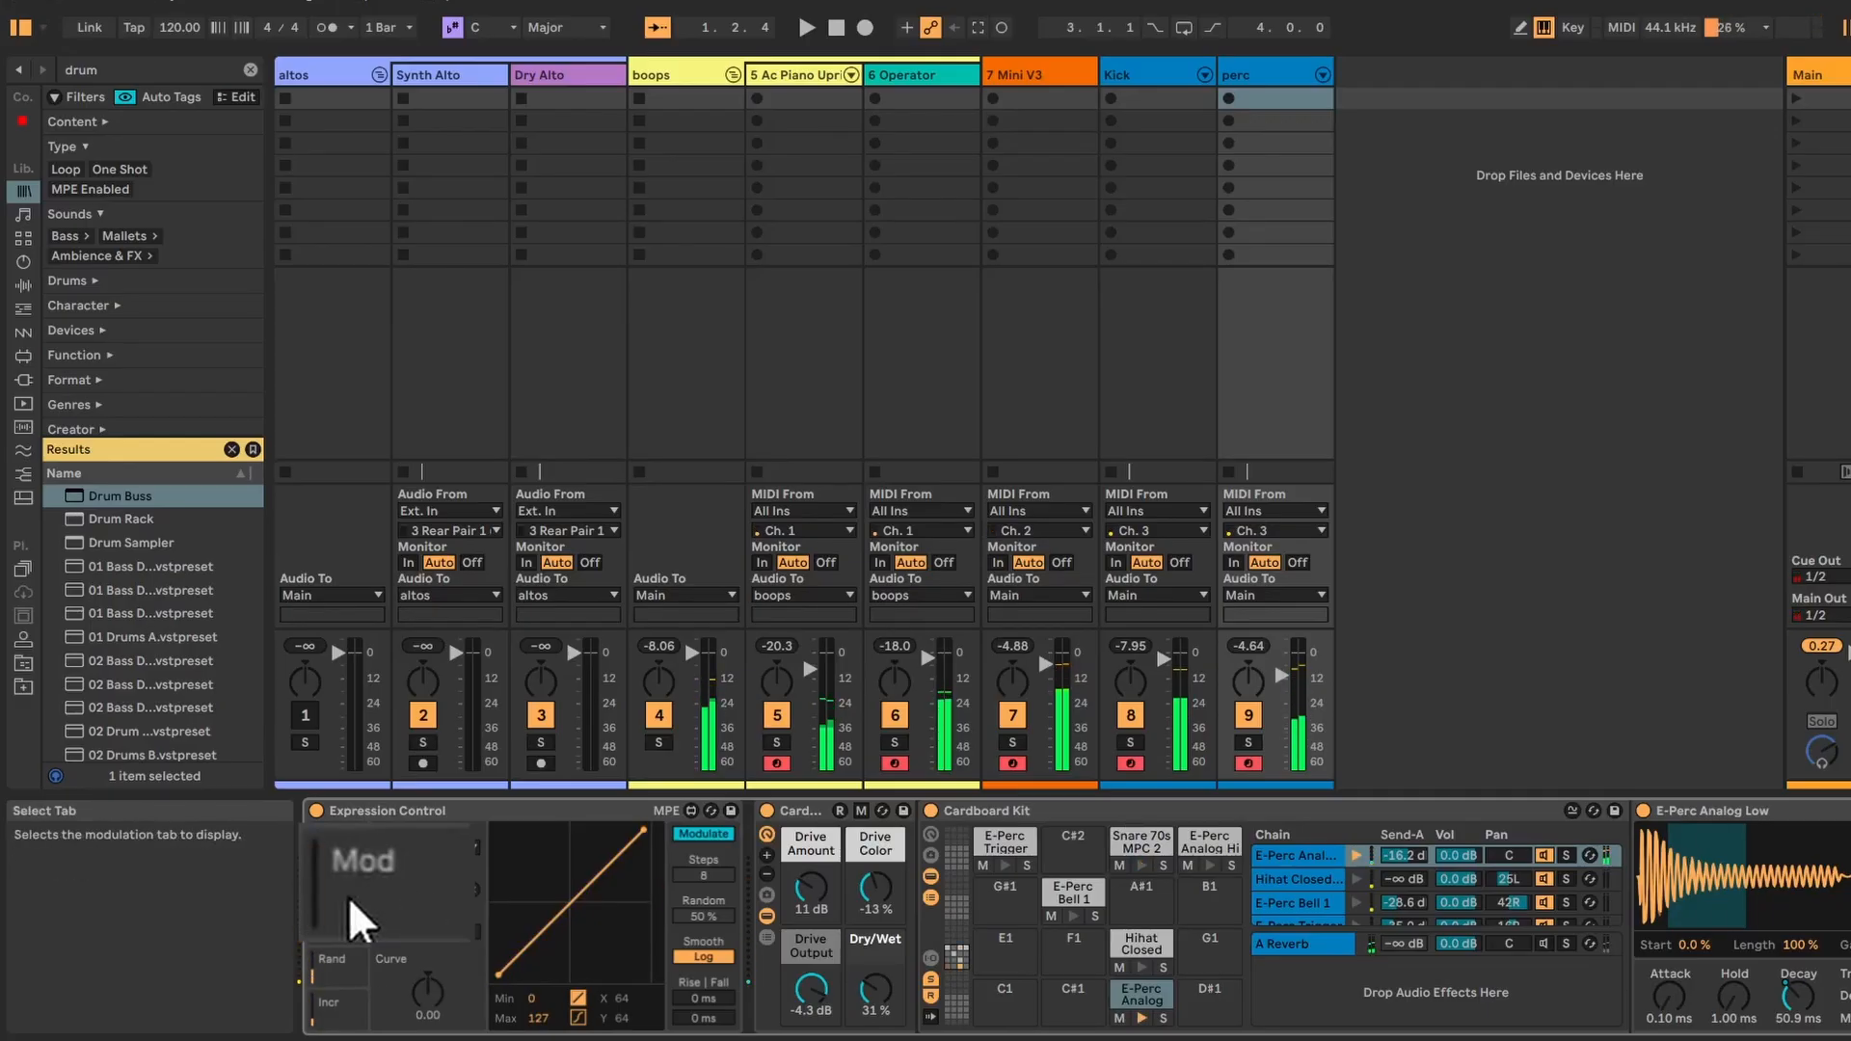
Switch to Ableton Live, set the mod wheel's decay output range to 21%, and lengthen the E-Perc Analog Low loop to 41.6 ms
{"action": "left_click", "coordinate": [399, 912]}
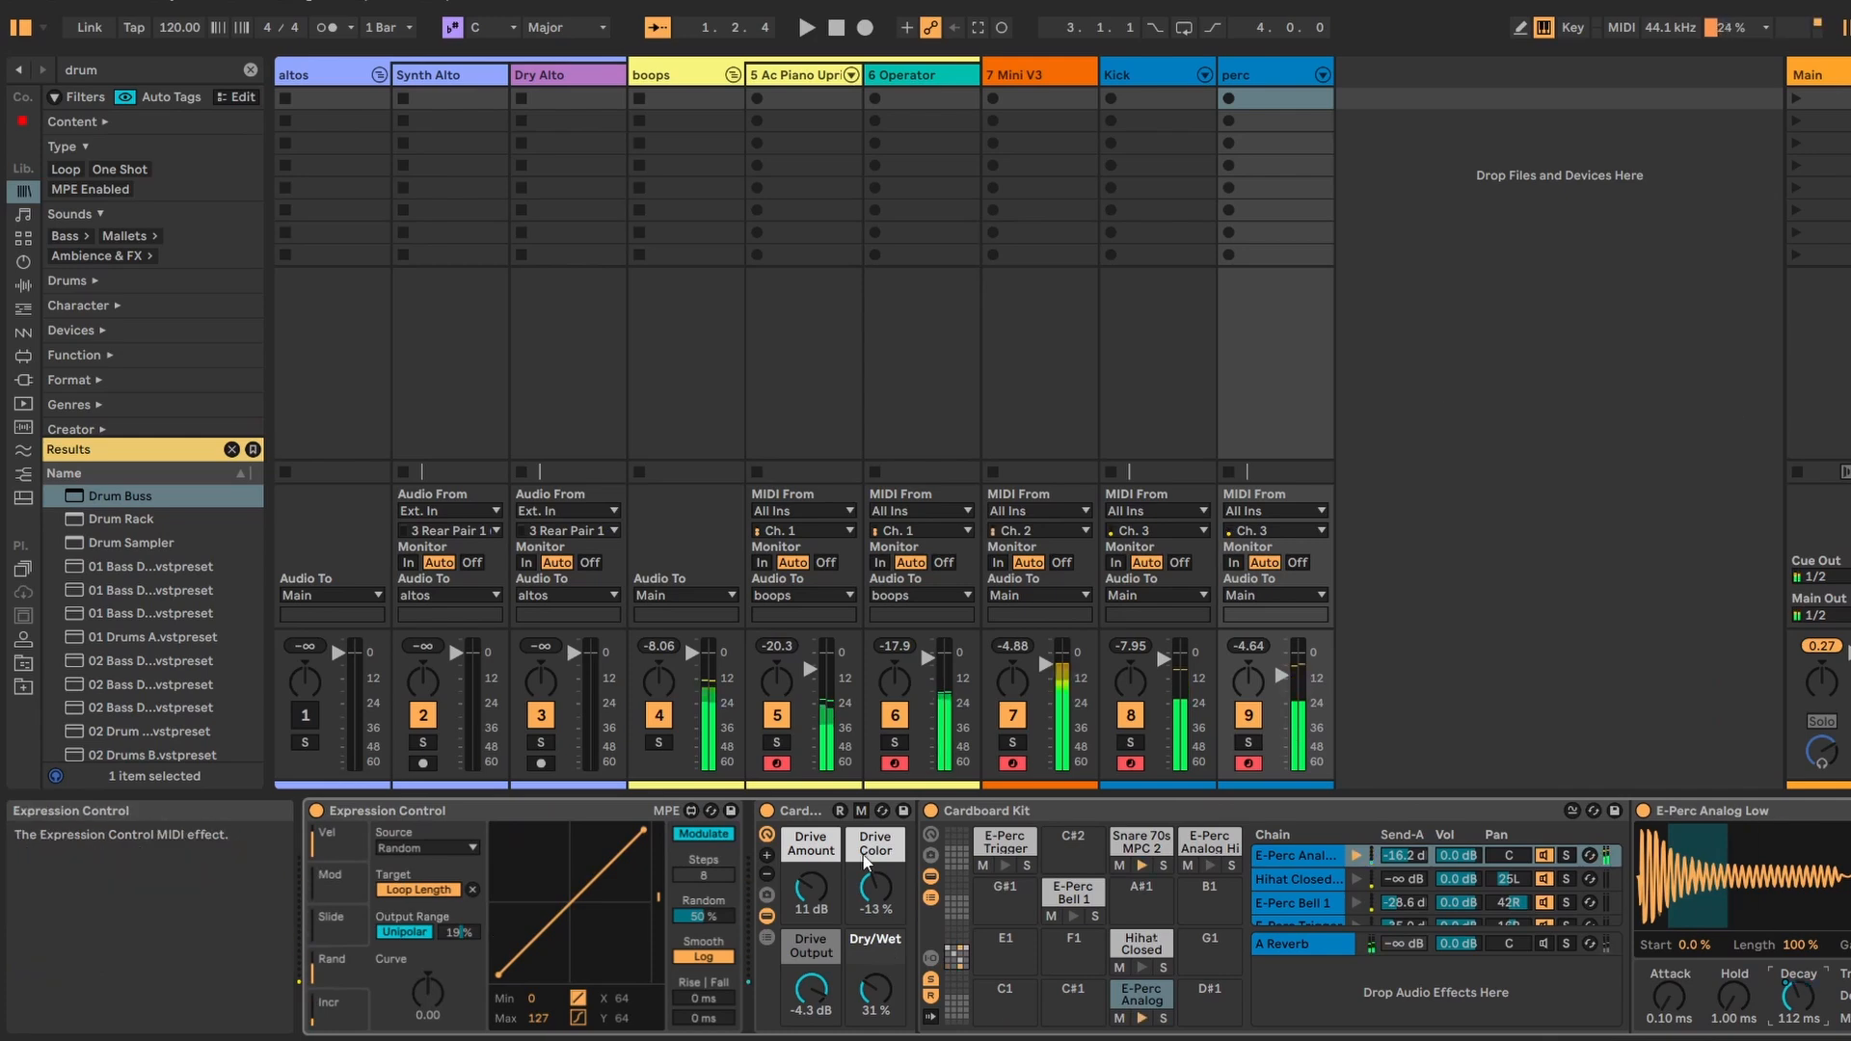
{"action": "left_click", "coordinate": [345, 893]}
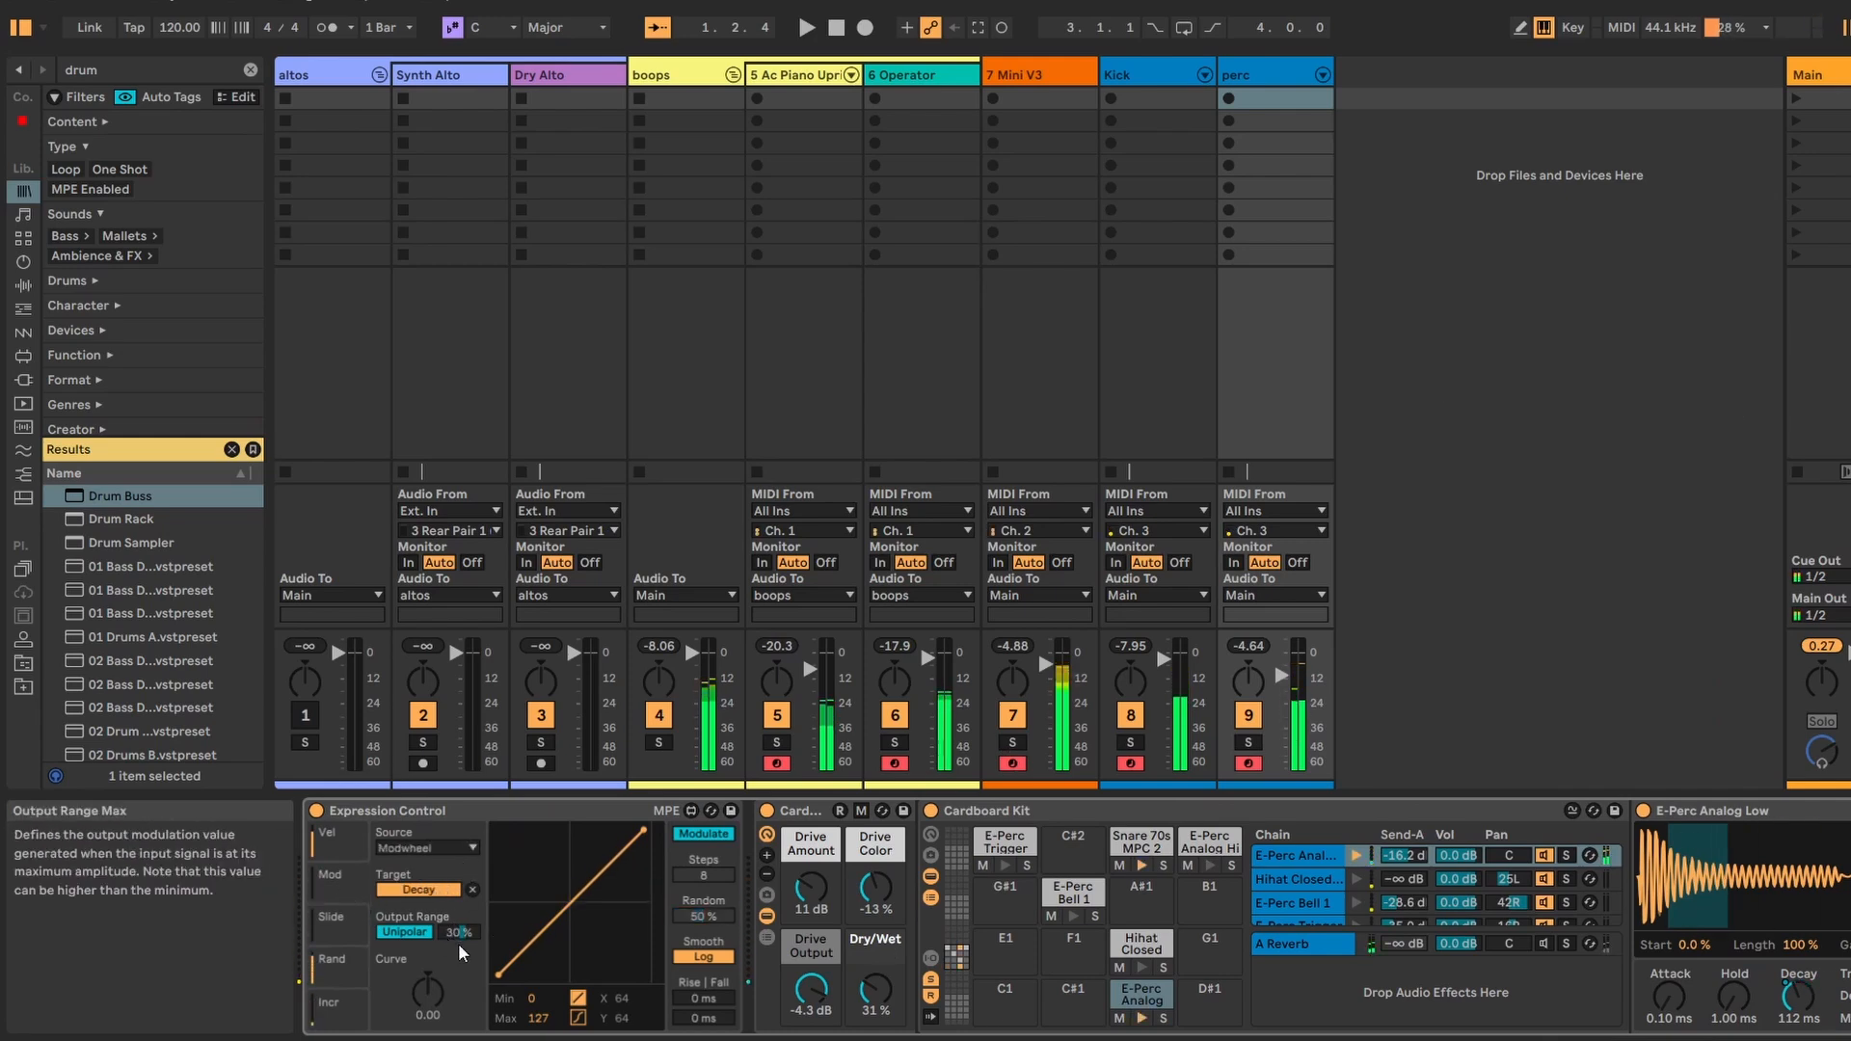
{"action": "left_click", "coordinate": [459, 932]}
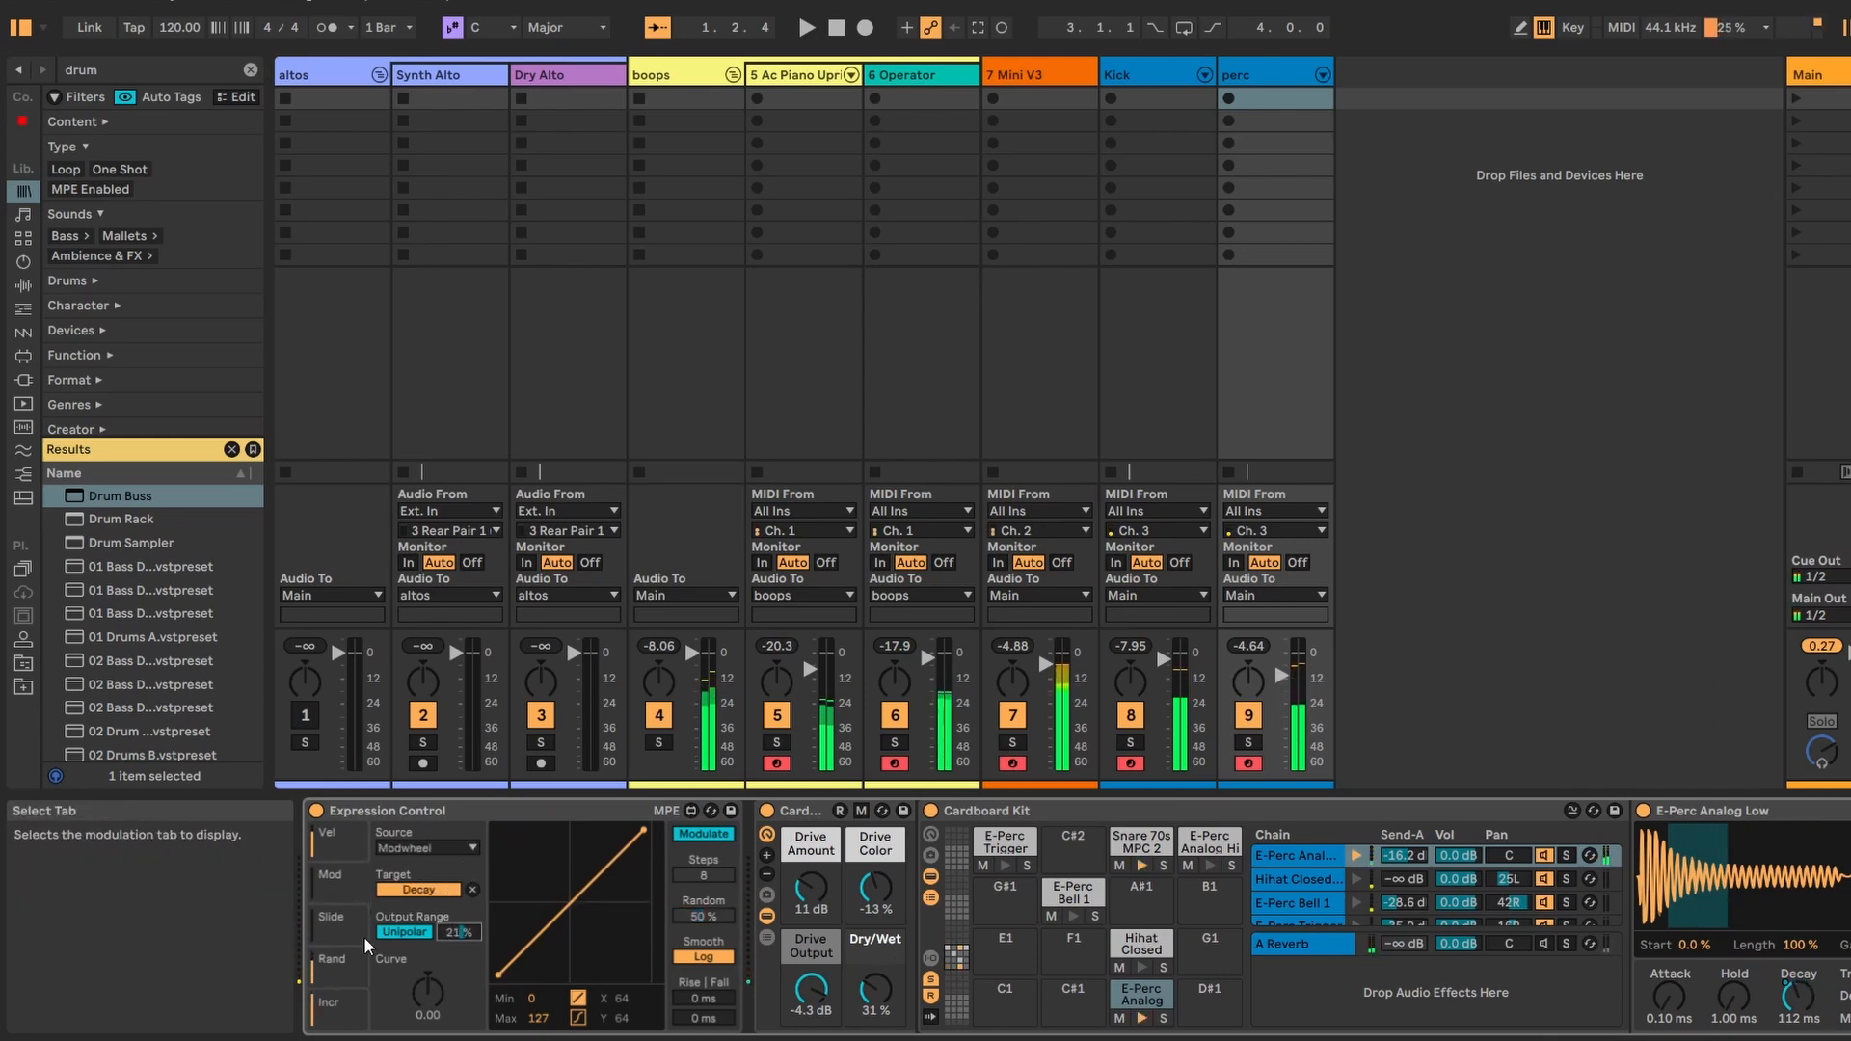
{"action": "left_click", "coordinate": [1141, 1001]}
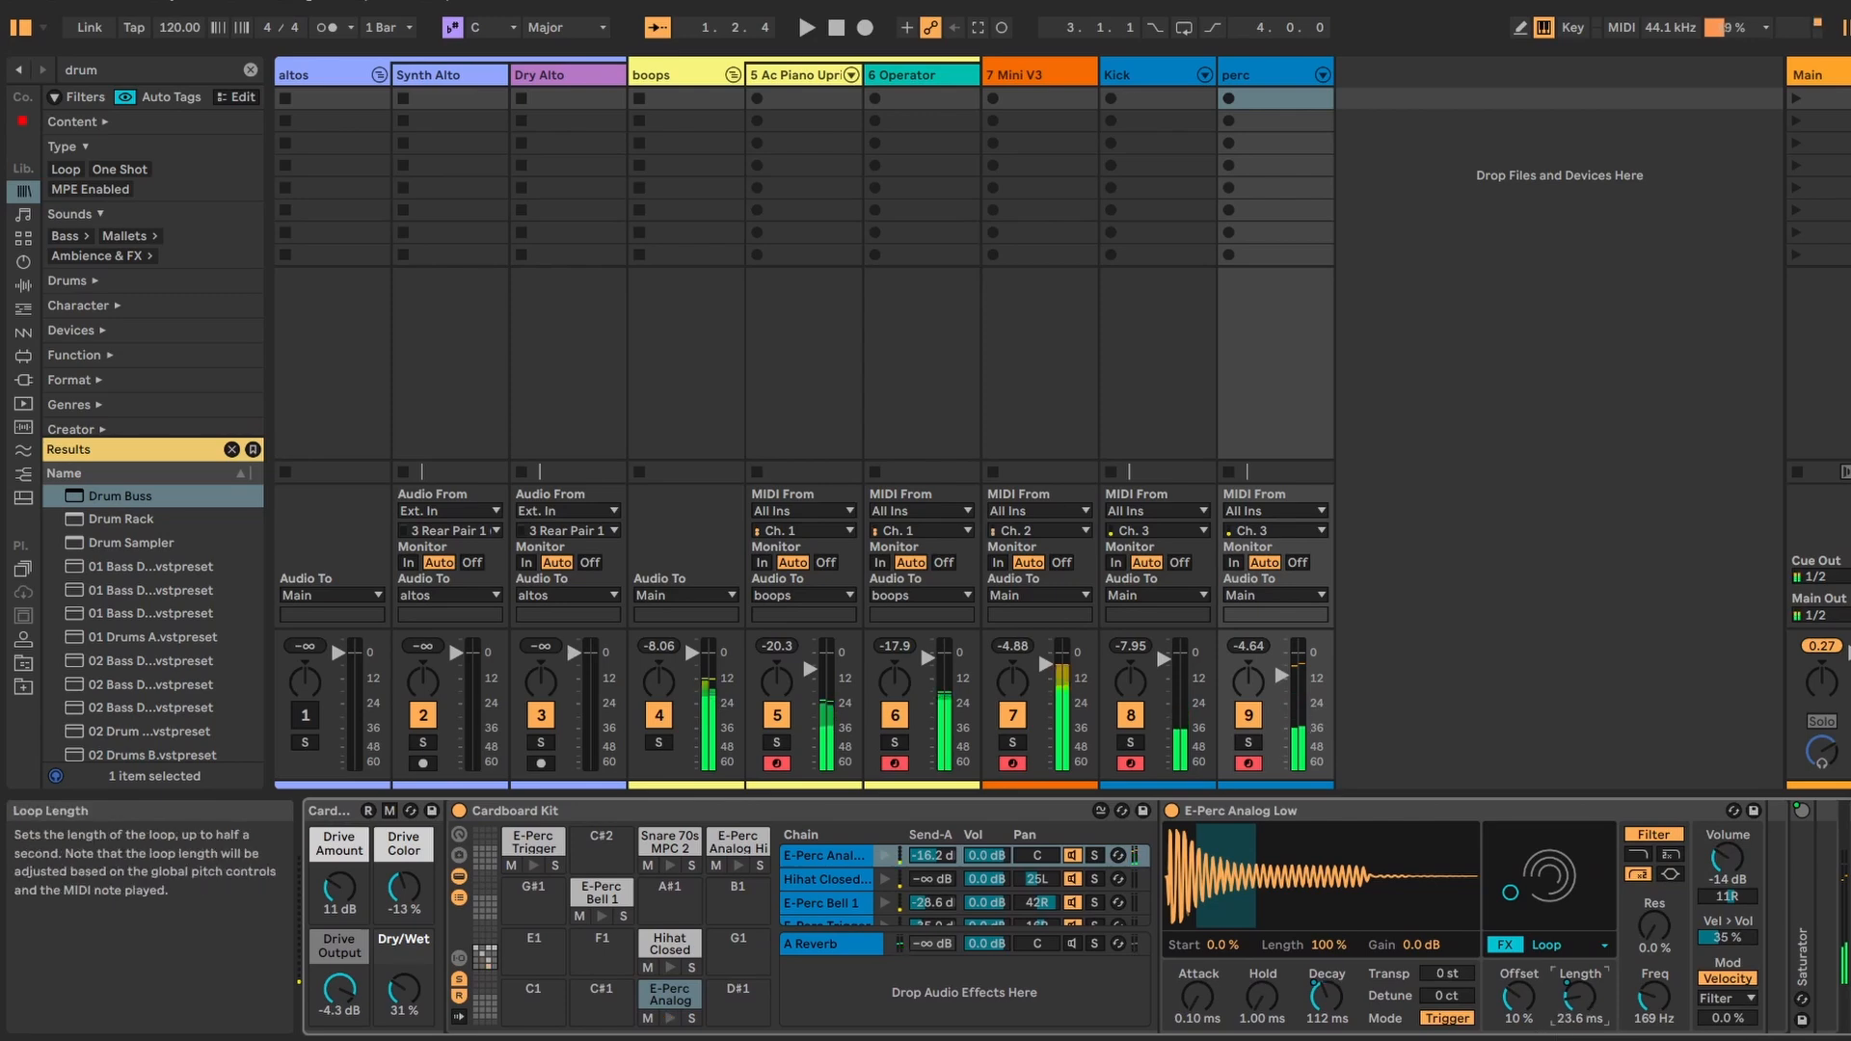
{"action": "left_click_drag", "start_coordinate": [1578, 996], "coordinate": [1578, 986]}
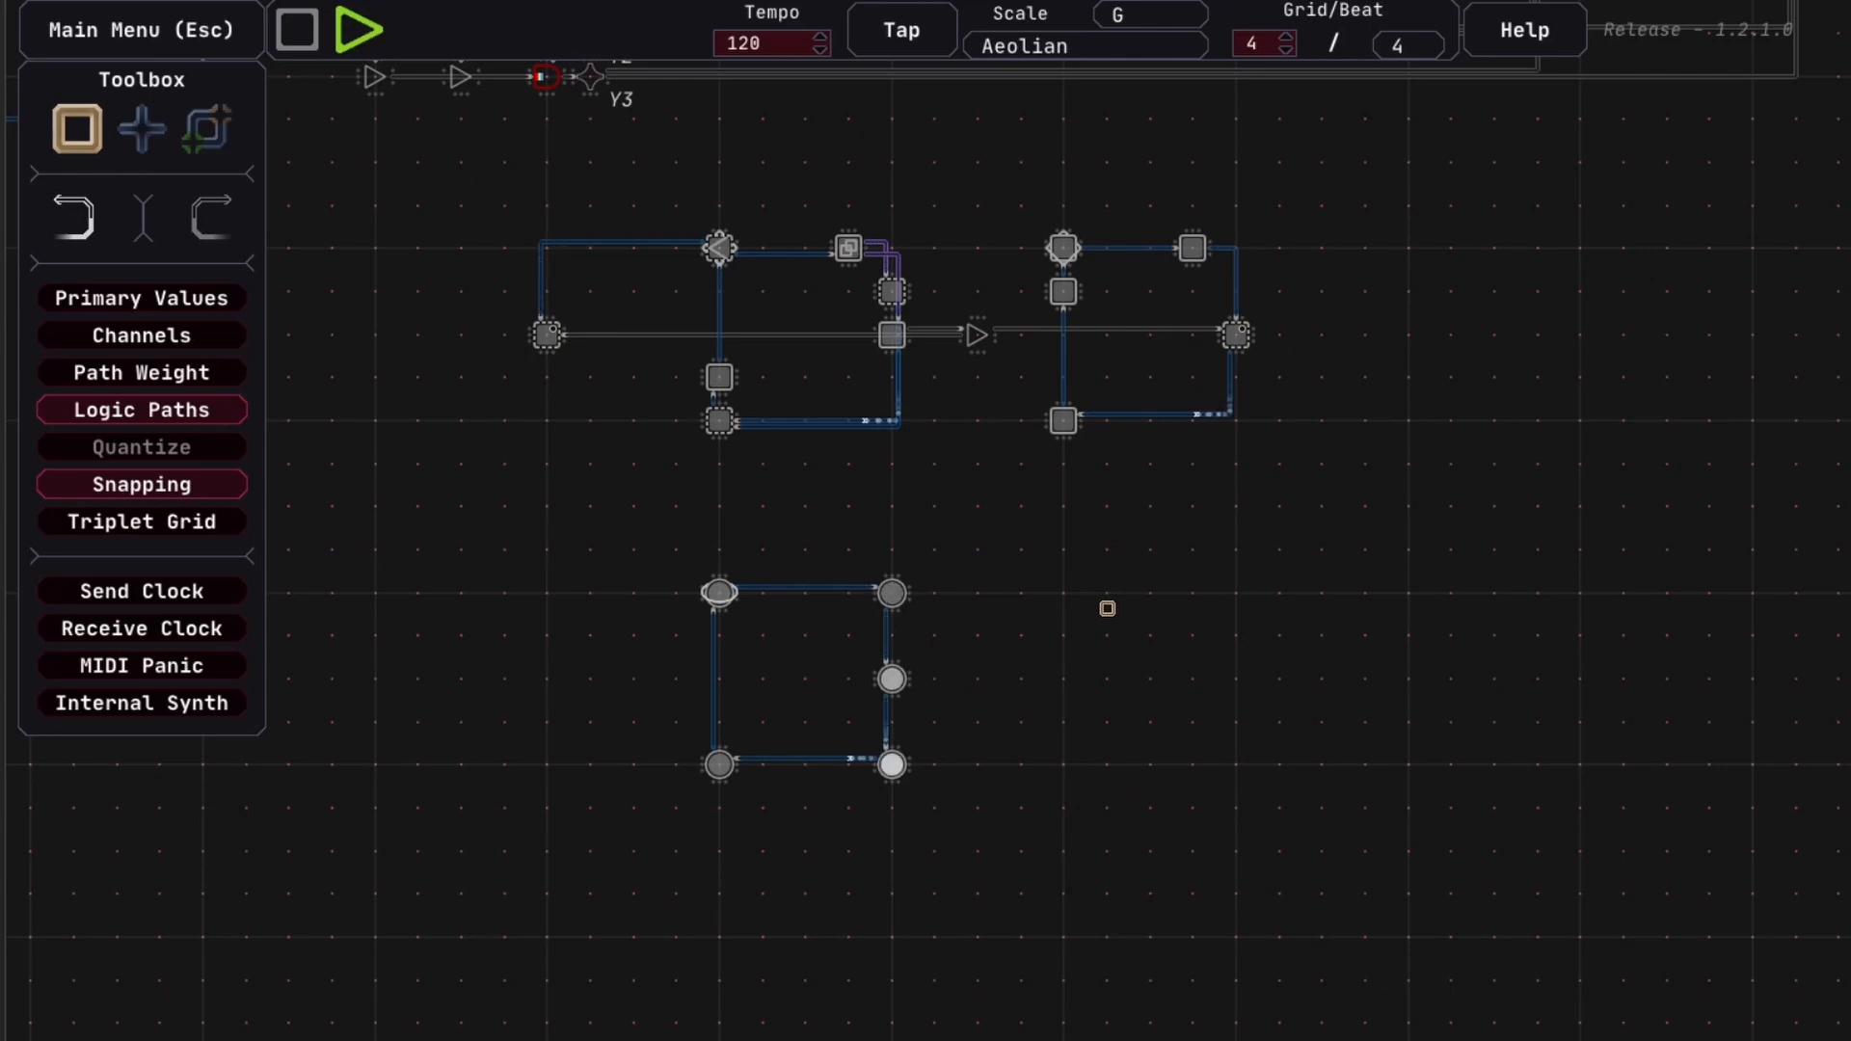
Return to Midinous and place eight evenly spaced note nodes in a square outline to the right of the existing note loops
{"action": "left_click_drag", "start_coordinate": [1156, 659], "coordinate": [1148, 690]}
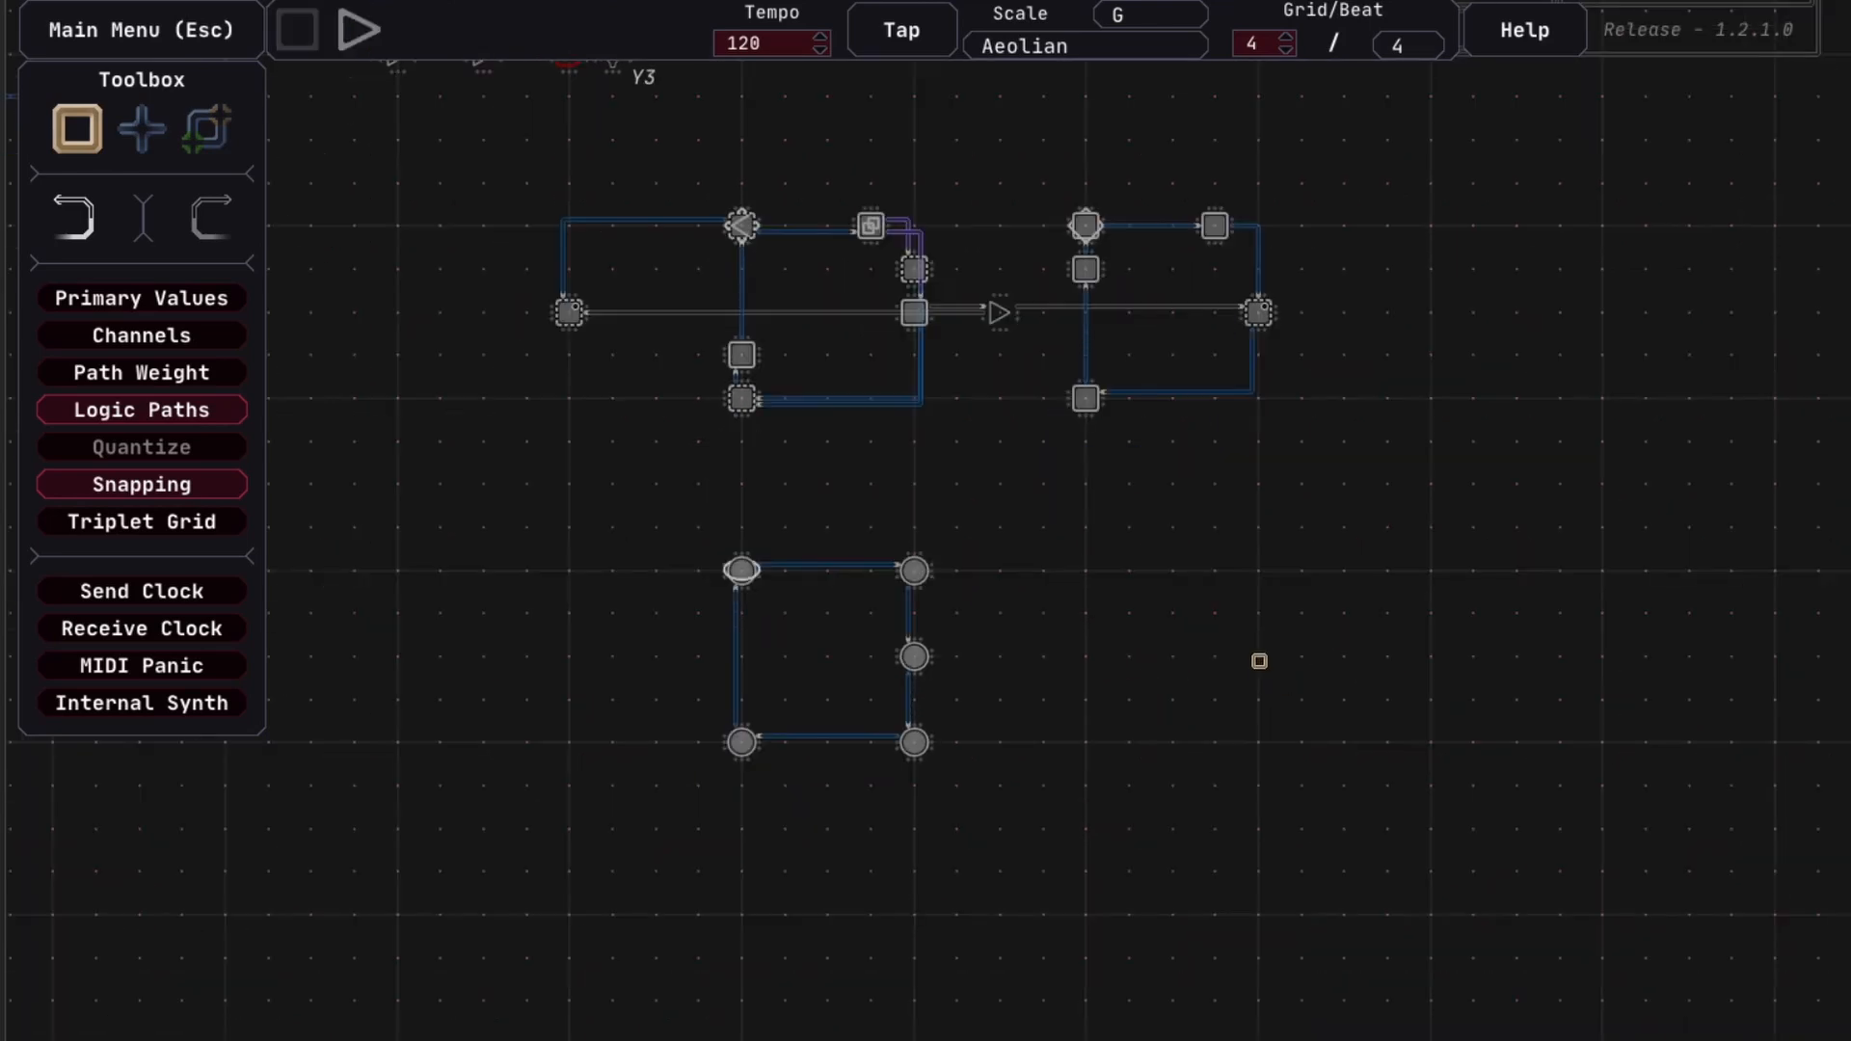
{"action": "key", "text": "w"}
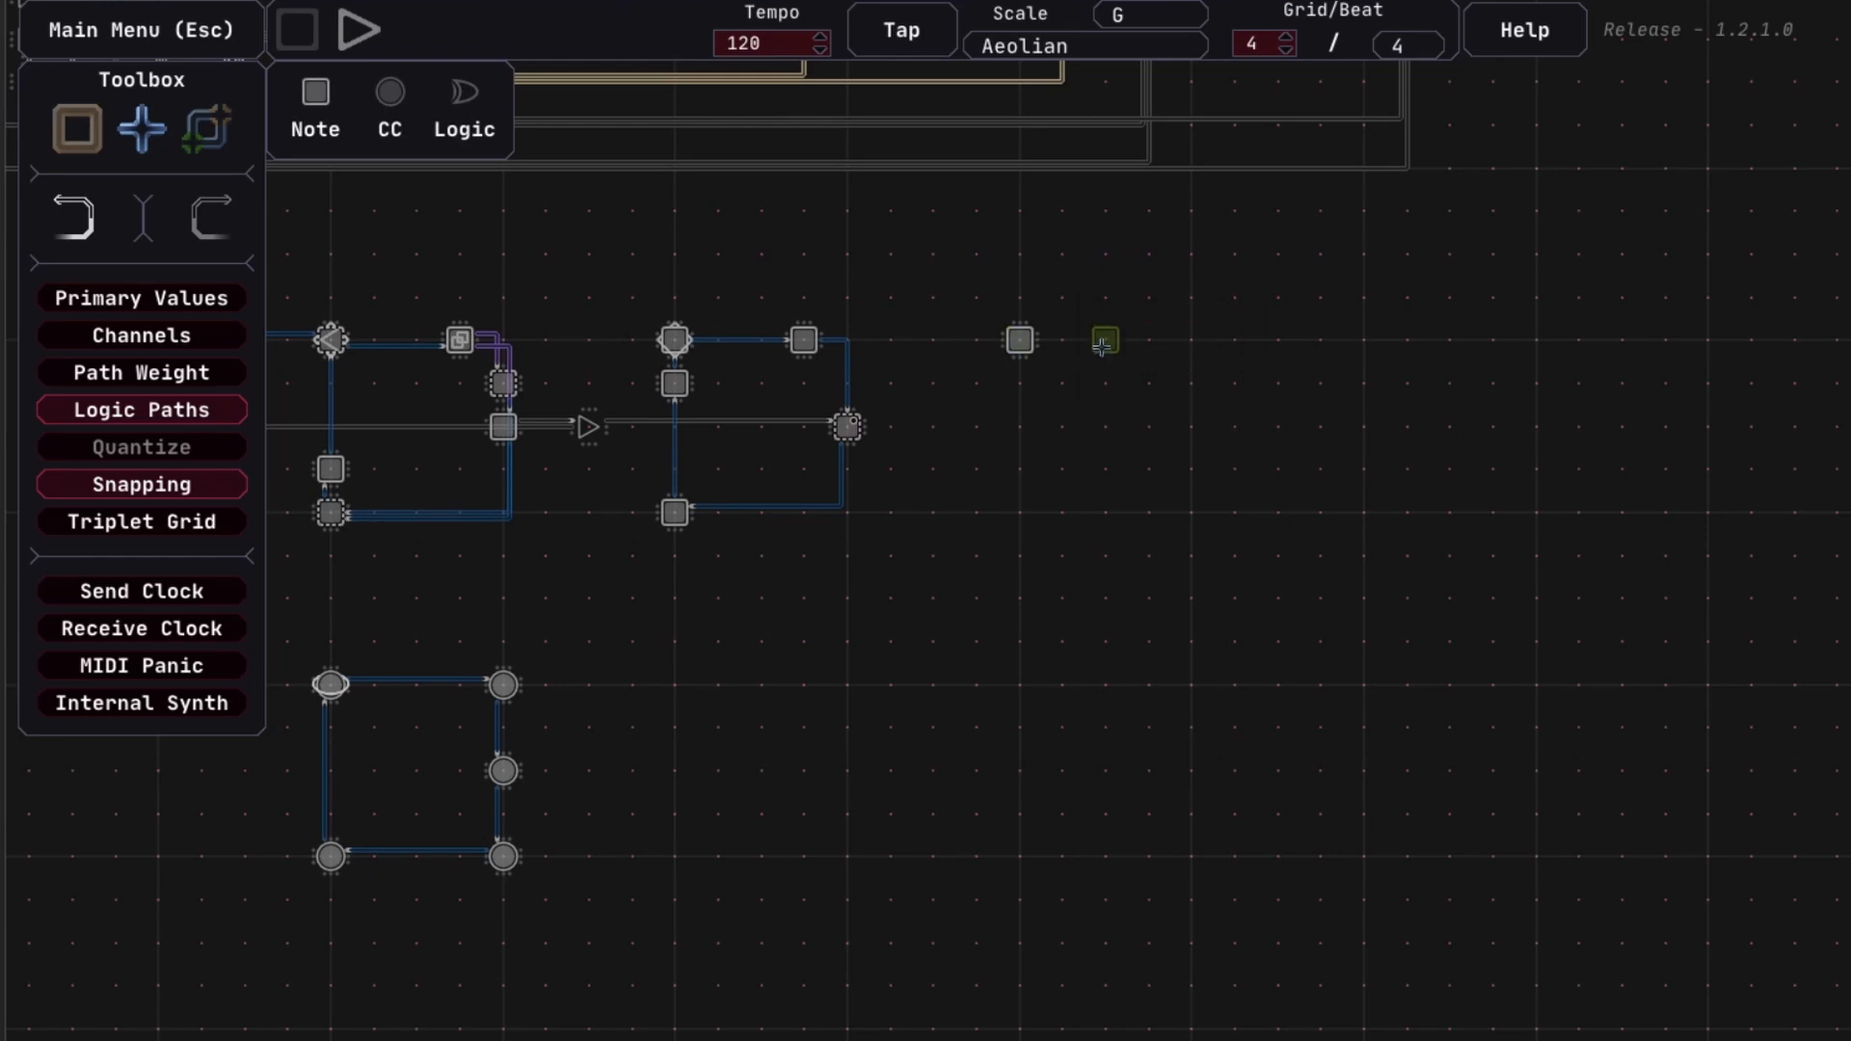
{"action": "left_click", "coordinate": [1185, 349]}
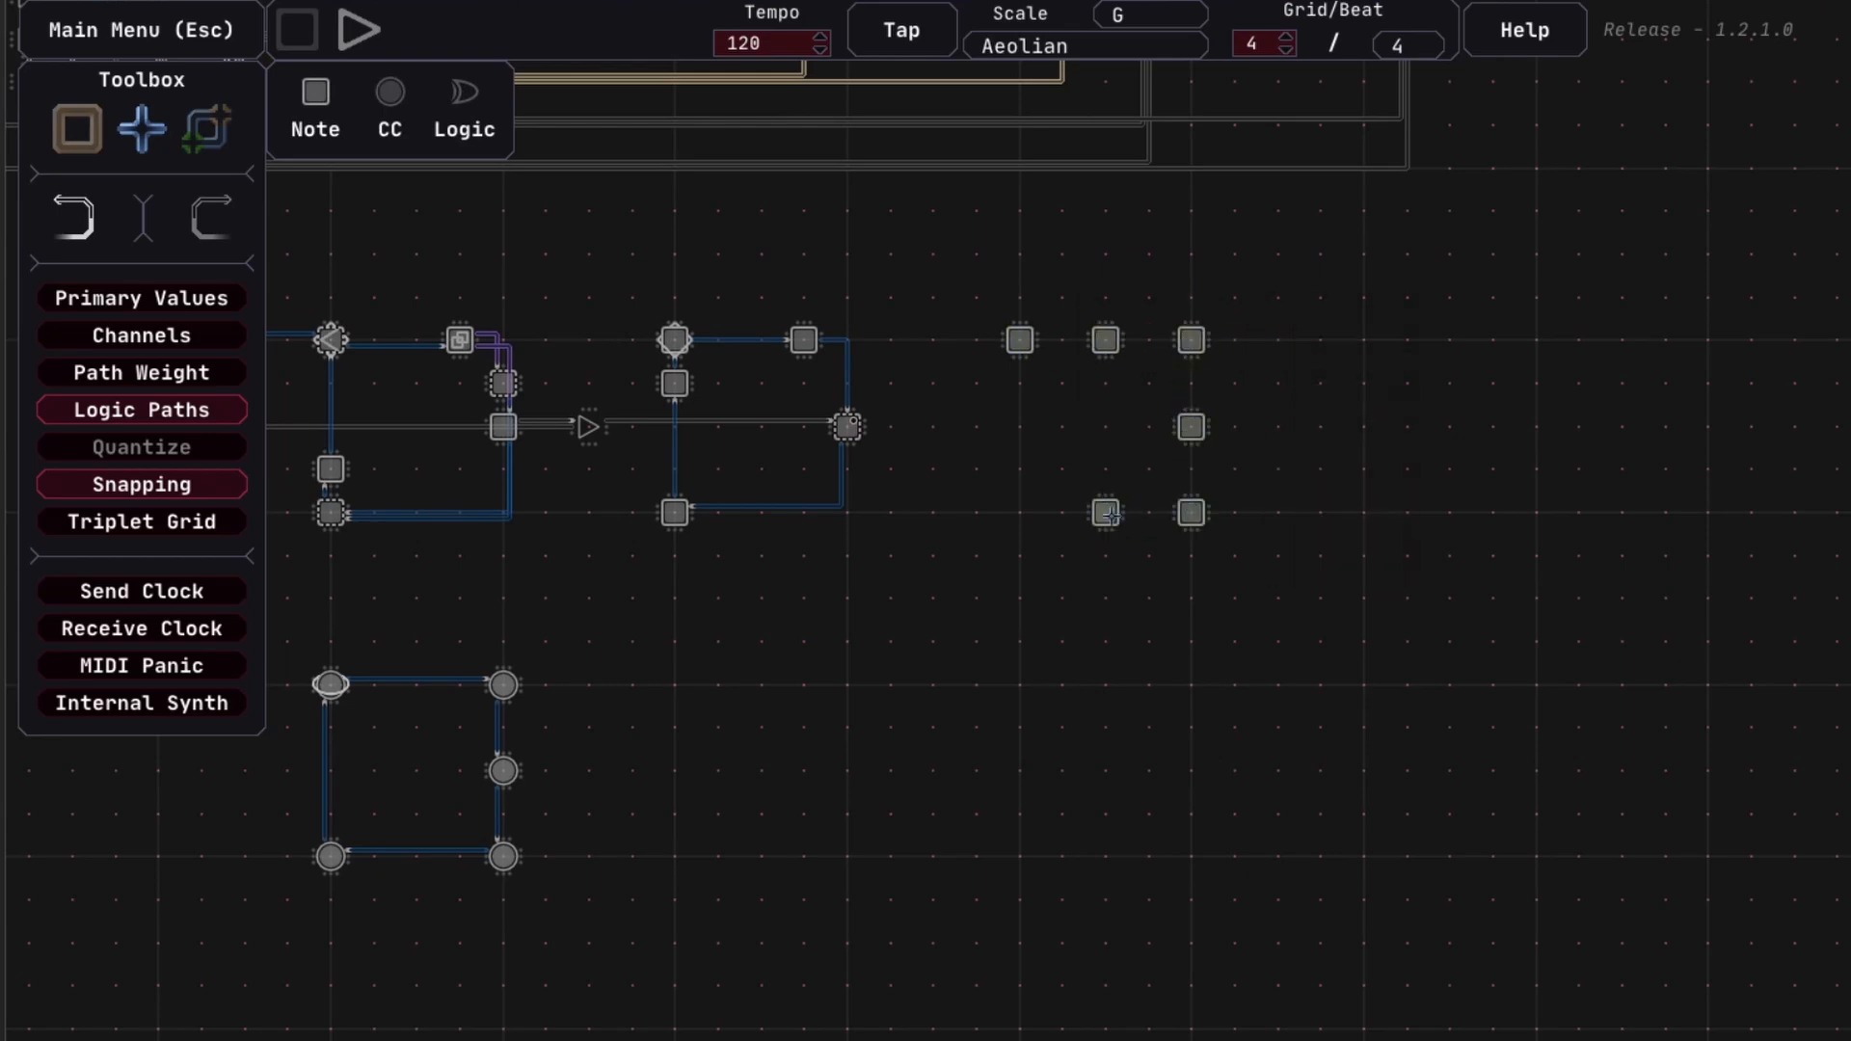
{"action": "left_click", "coordinate": [1020, 427]}
Make the top-left note node of the new eight-node square a start node
{"action": "key", "text": "q"}
{"action": "left_click_drag", "start_coordinate": [983, 298], "coordinate": [1047, 363]}
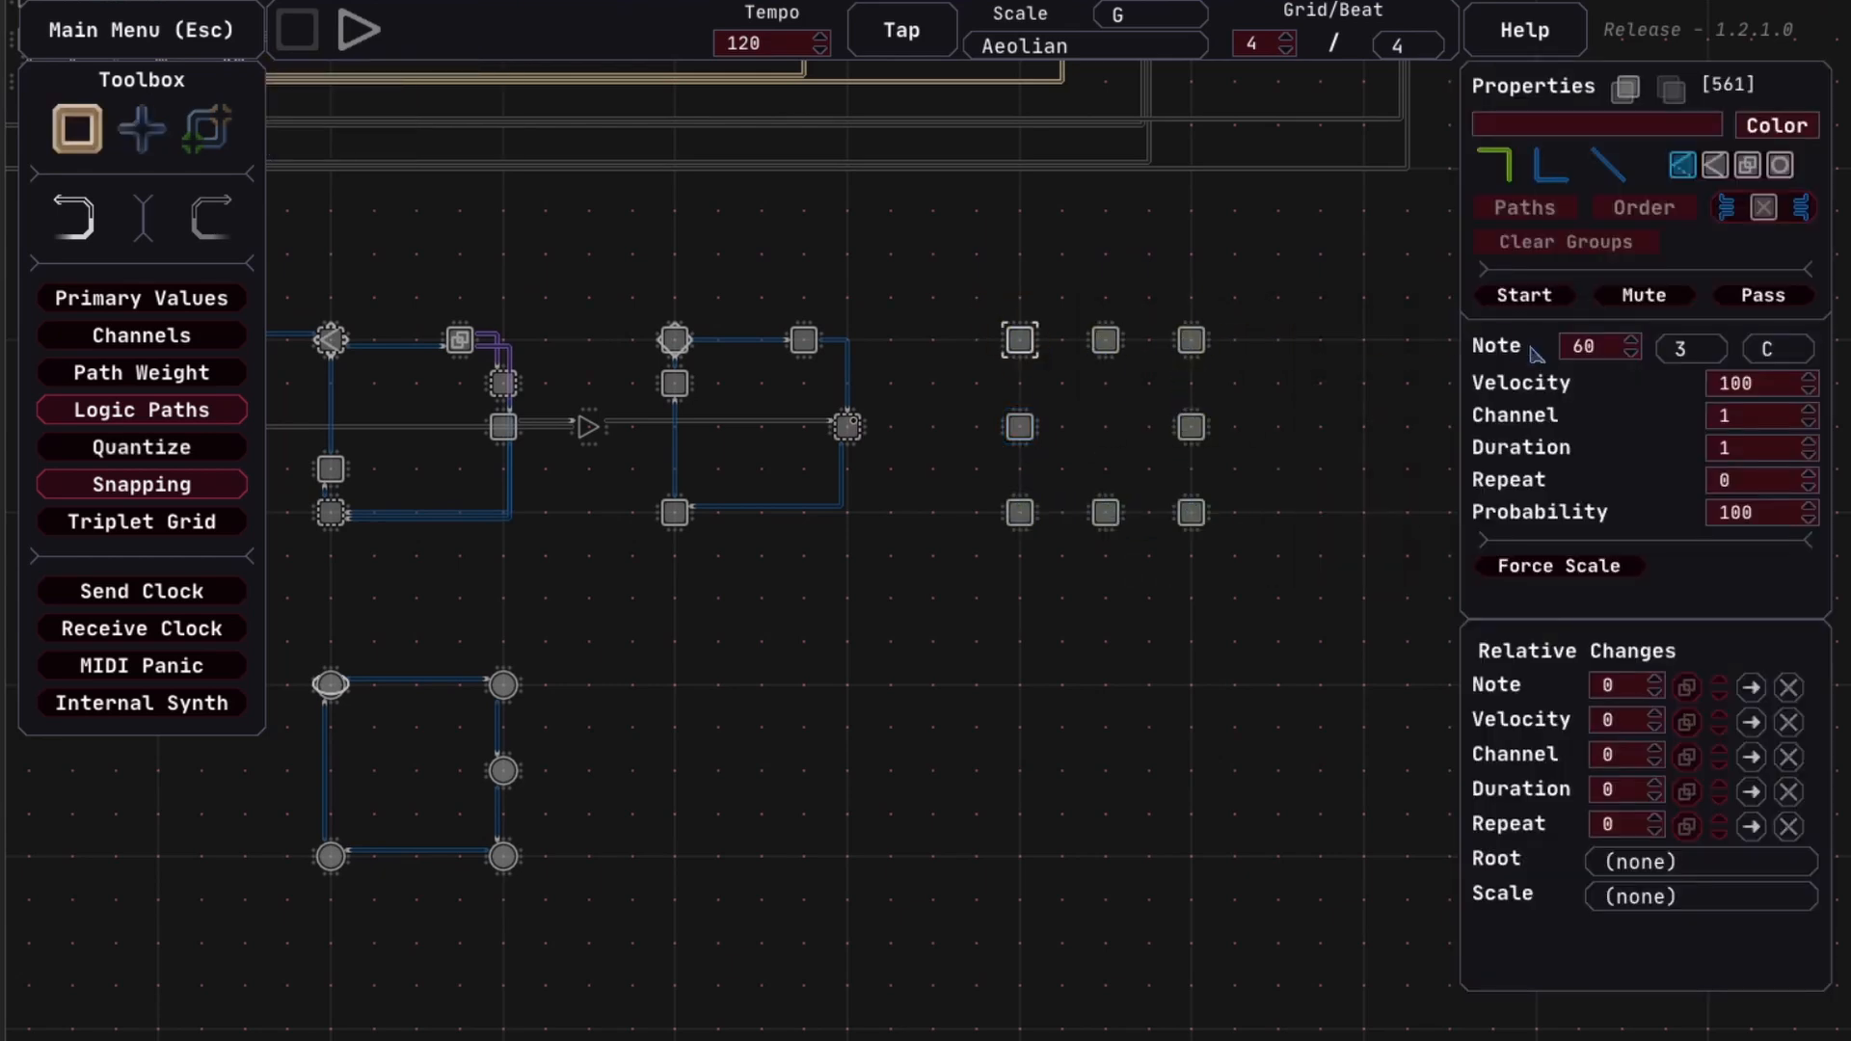
{"action": "left_click", "coordinate": [1538, 307]}
Connect the eight note nodes clockwise with paths, from the start node around to the left middle node
{"action": "key", "text": "e"}
{"action": "left_click", "coordinate": [1020, 339]}
{"action": "left_click", "coordinate": [1105, 339]}
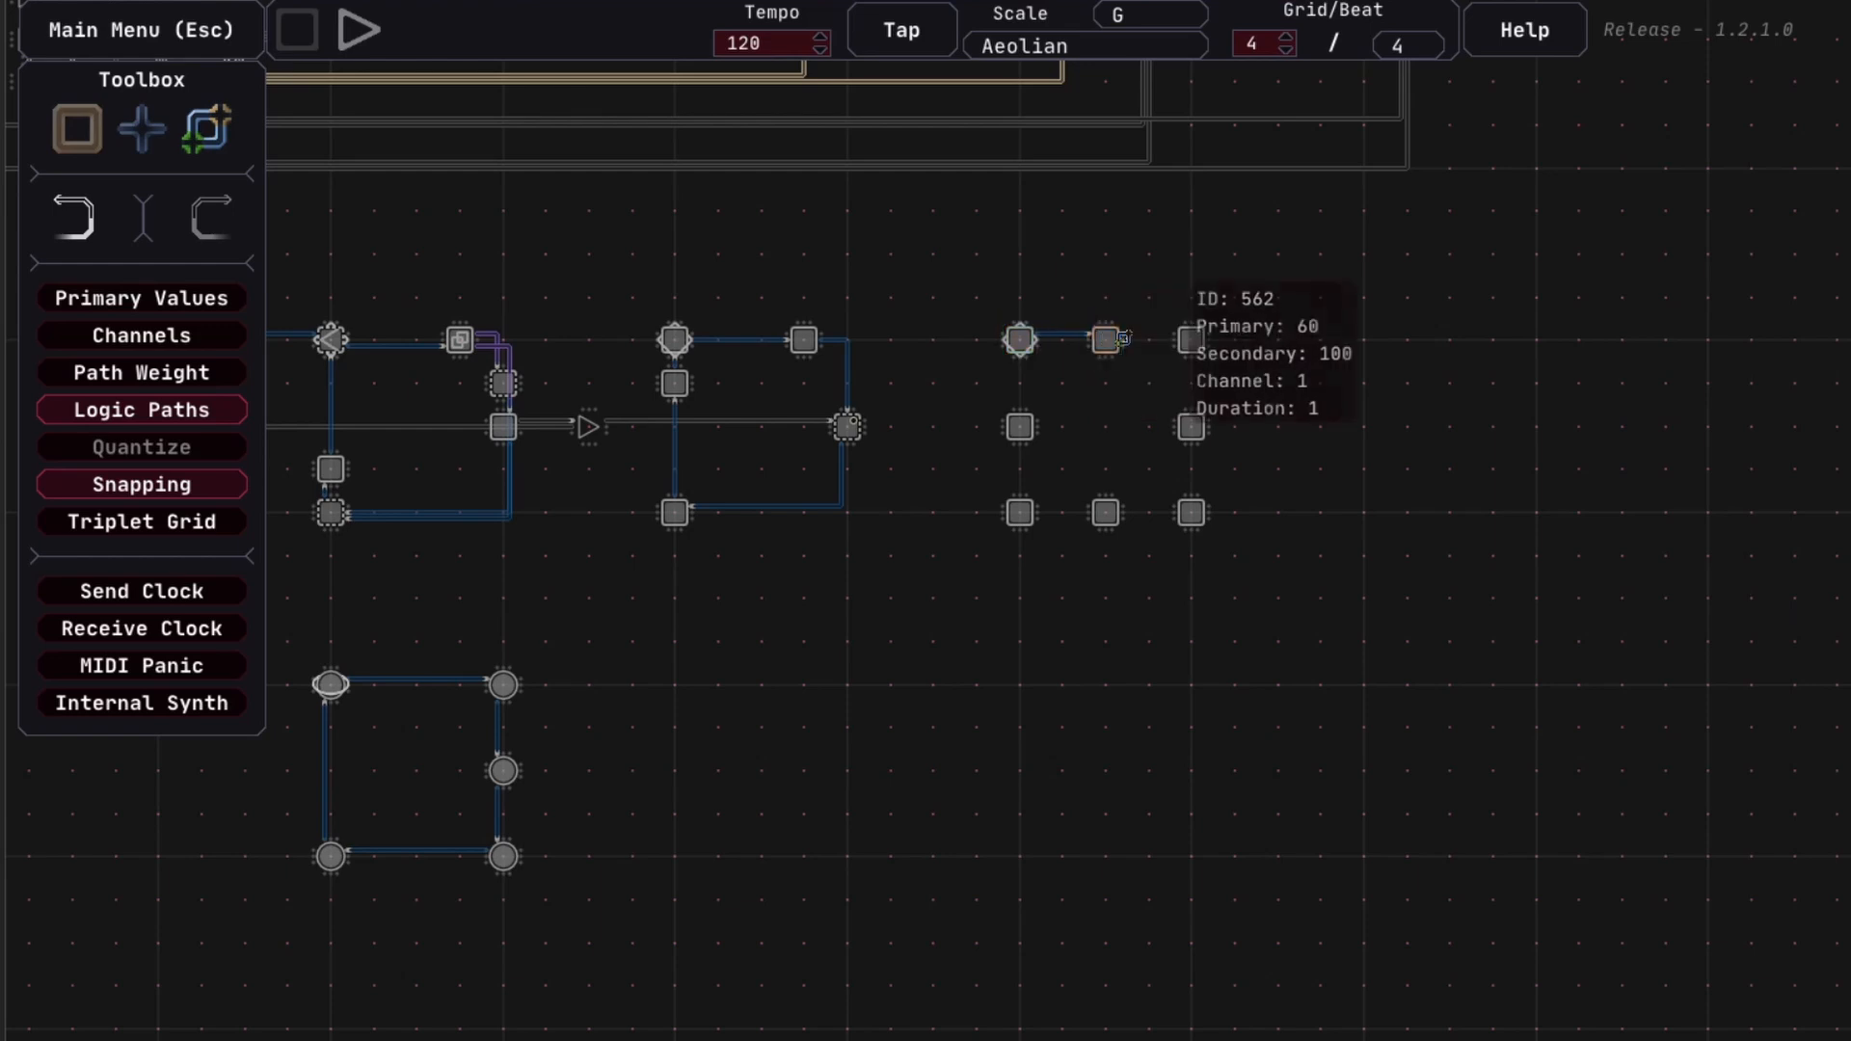
{"action": "left_click", "coordinate": [1105, 340]}
{"action": "left_click", "coordinate": [1188, 340]}
{"action": "left_click", "coordinate": [1192, 425]}
{"action": "left_click", "coordinate": [1192, 511]}
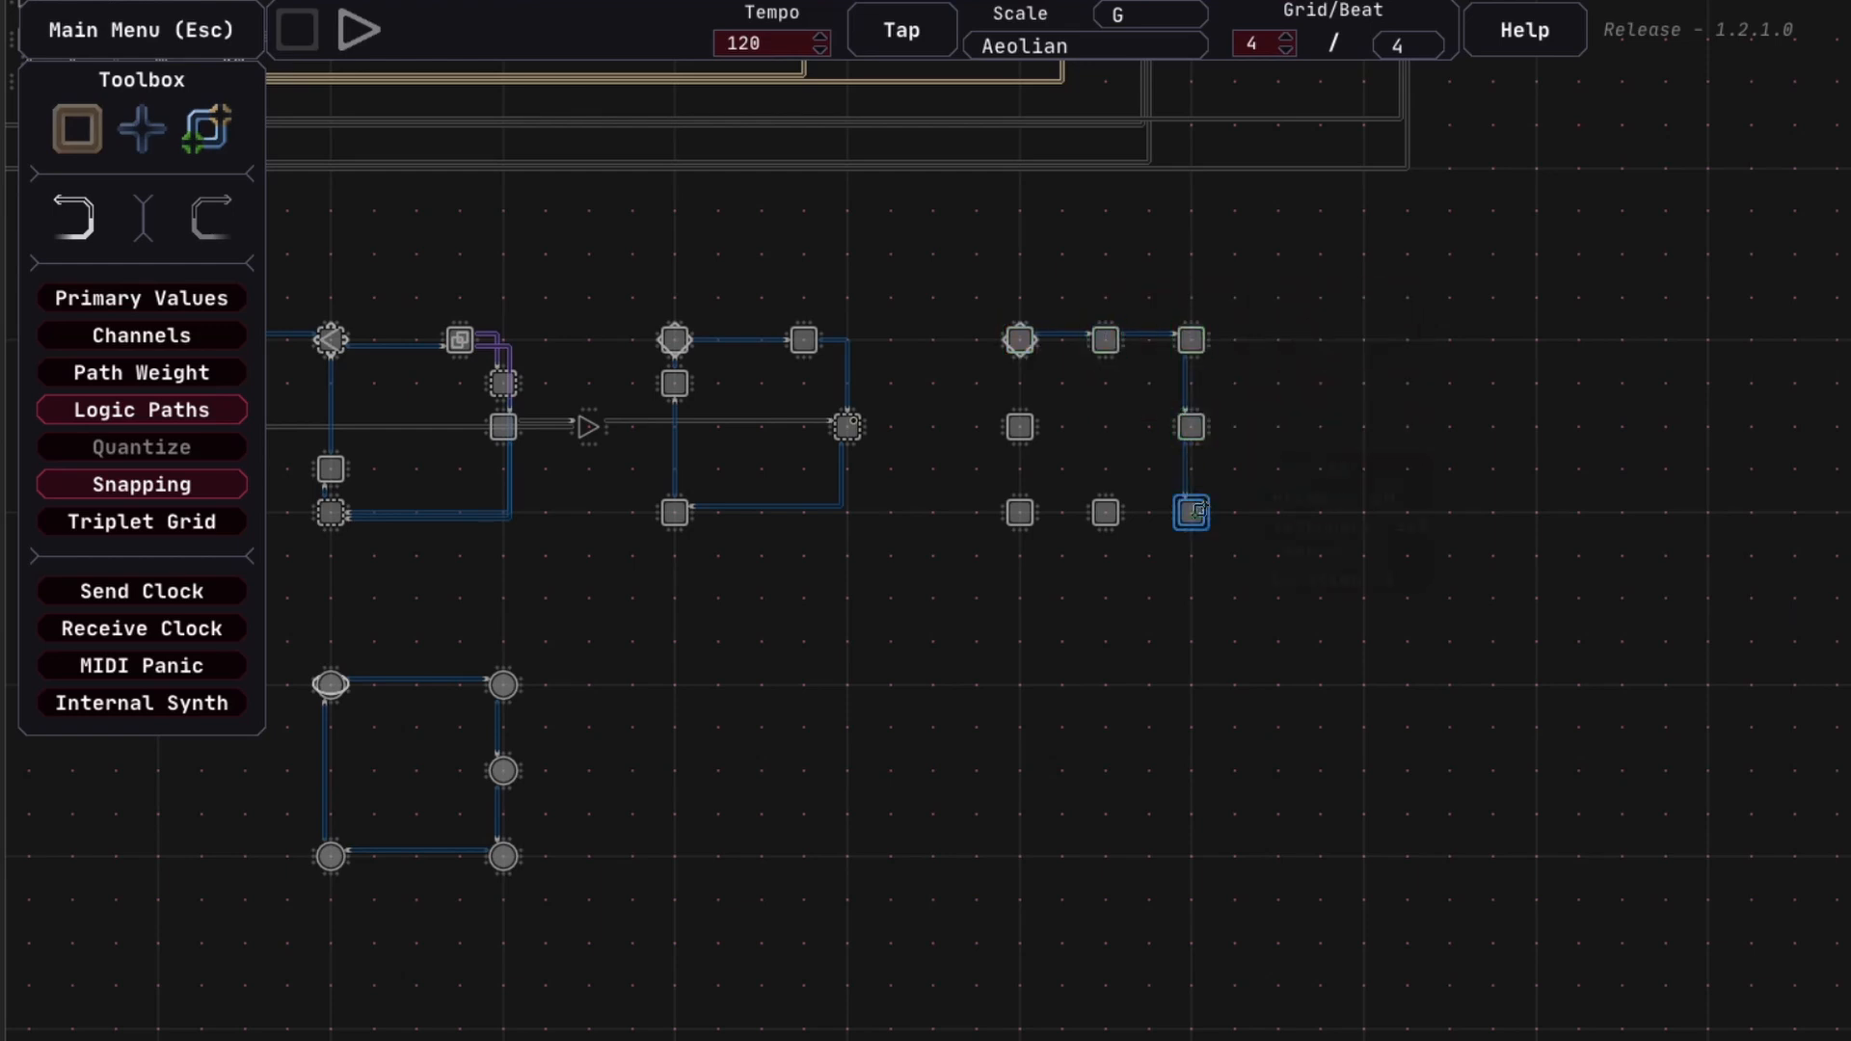
{"action": "left_click", "coordinate": [1105, 512]}
{"action": "left_click", "coordinate": [1021, 512]}
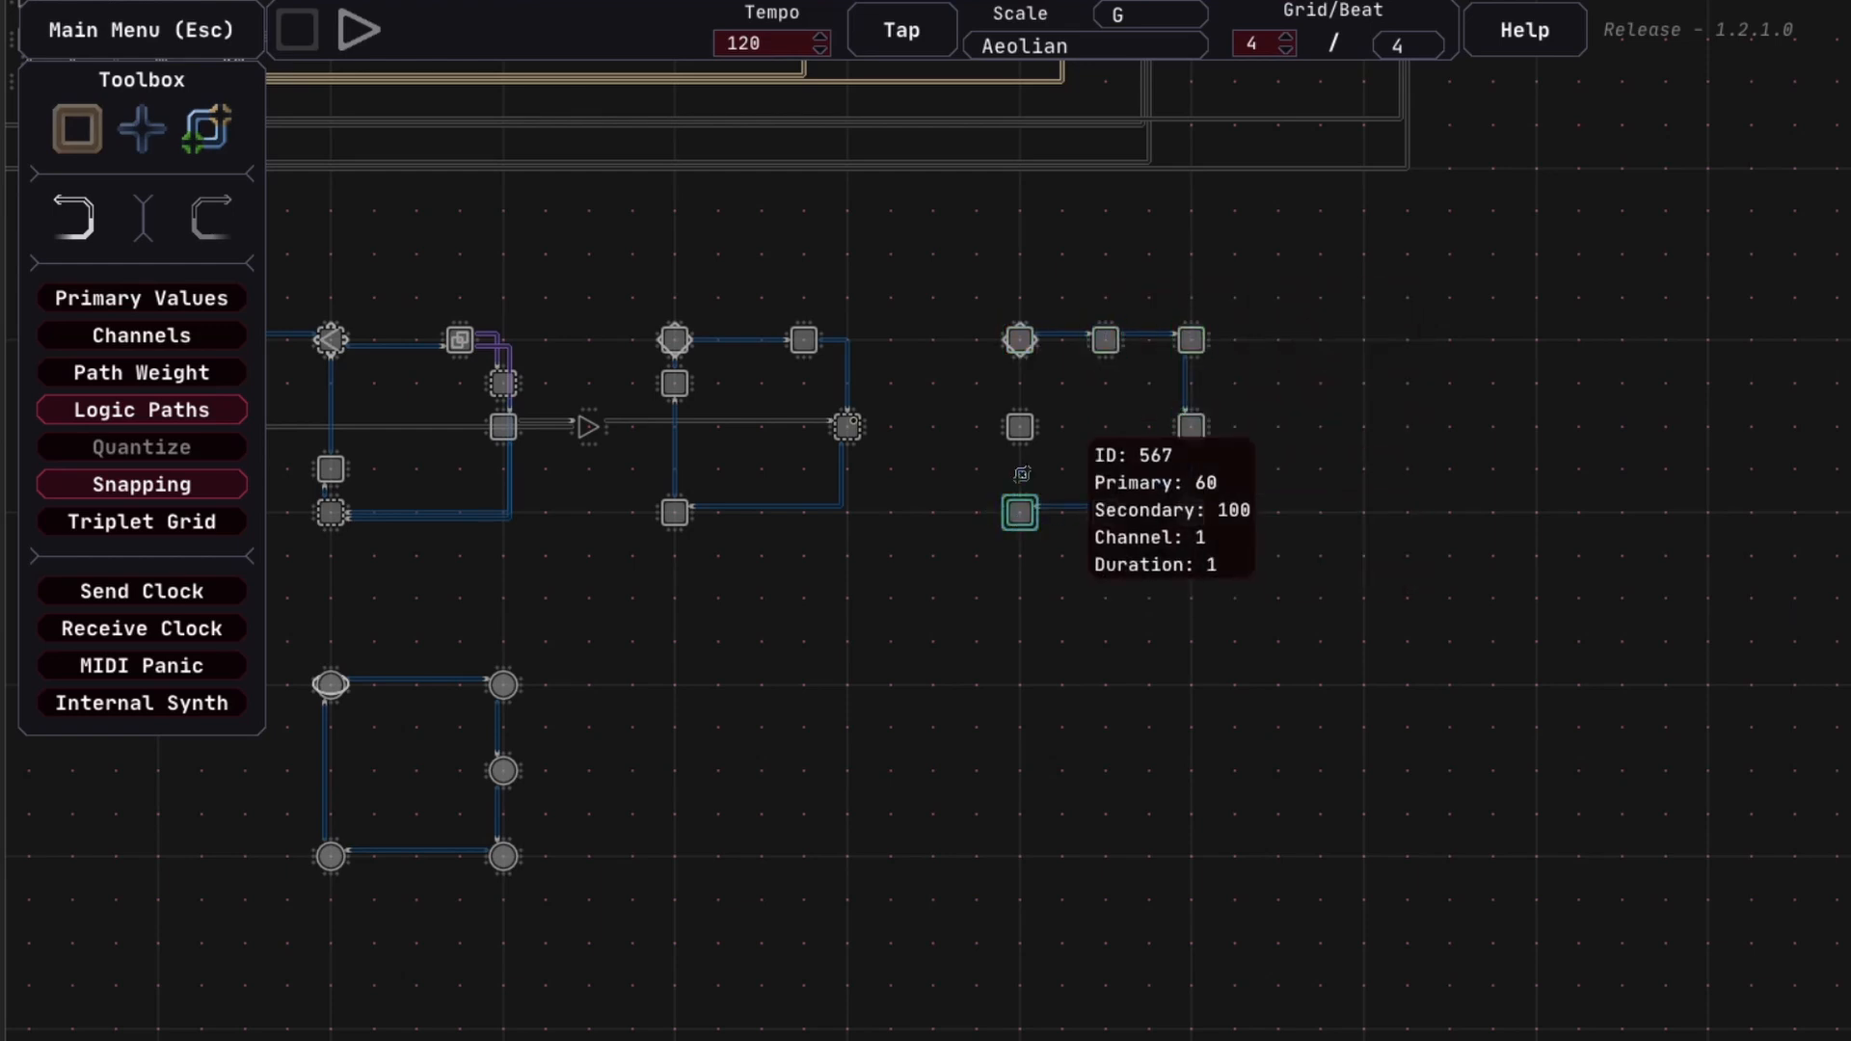
{"action": "left_click", "coordinate": [1021, 426]}
Set the eight note nodes to channel 3 and close their loop from the left middle node to the start node
{"action": "key", "text": "q"}
{"action": "left_click_drag", "start_coordinate": [935, 256], "coordinate": [1299, 622]}
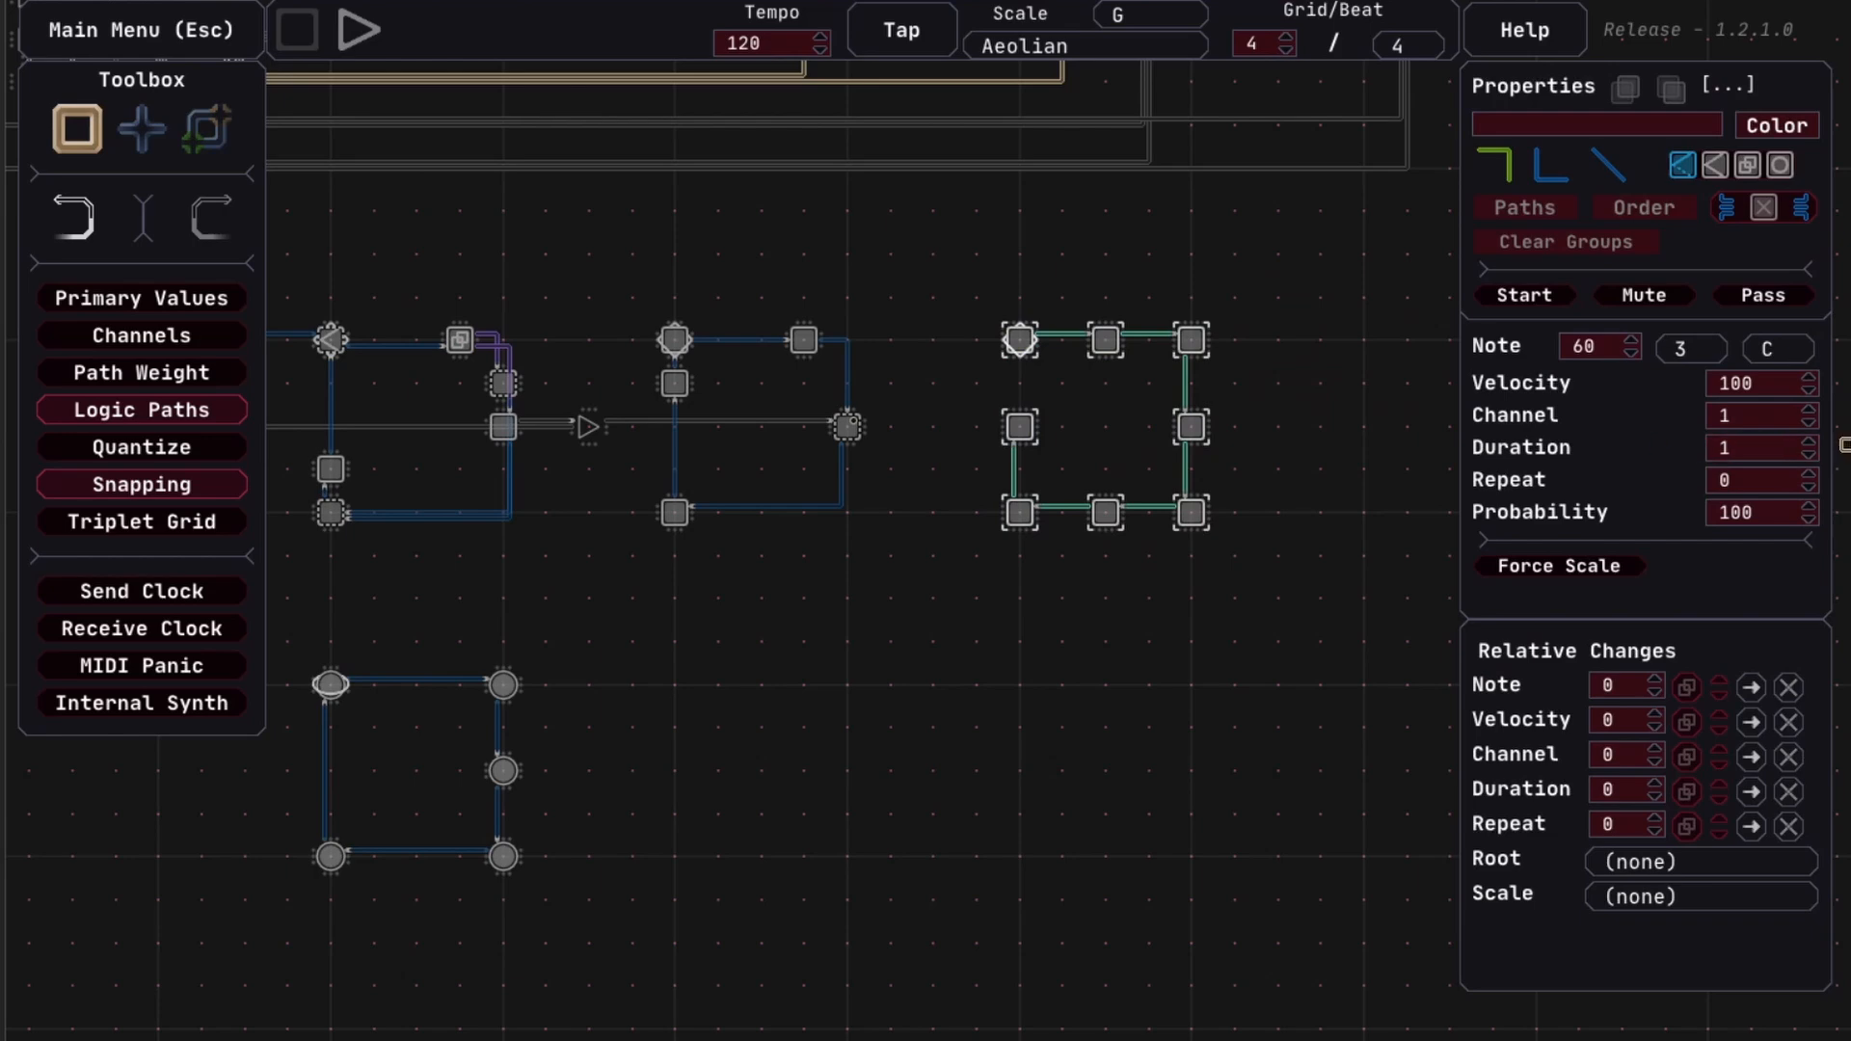
{"action": "left_click", "coordinate": [1326, 525]}
{"action": "mouse_move", "coordinate": [1022, 427]}
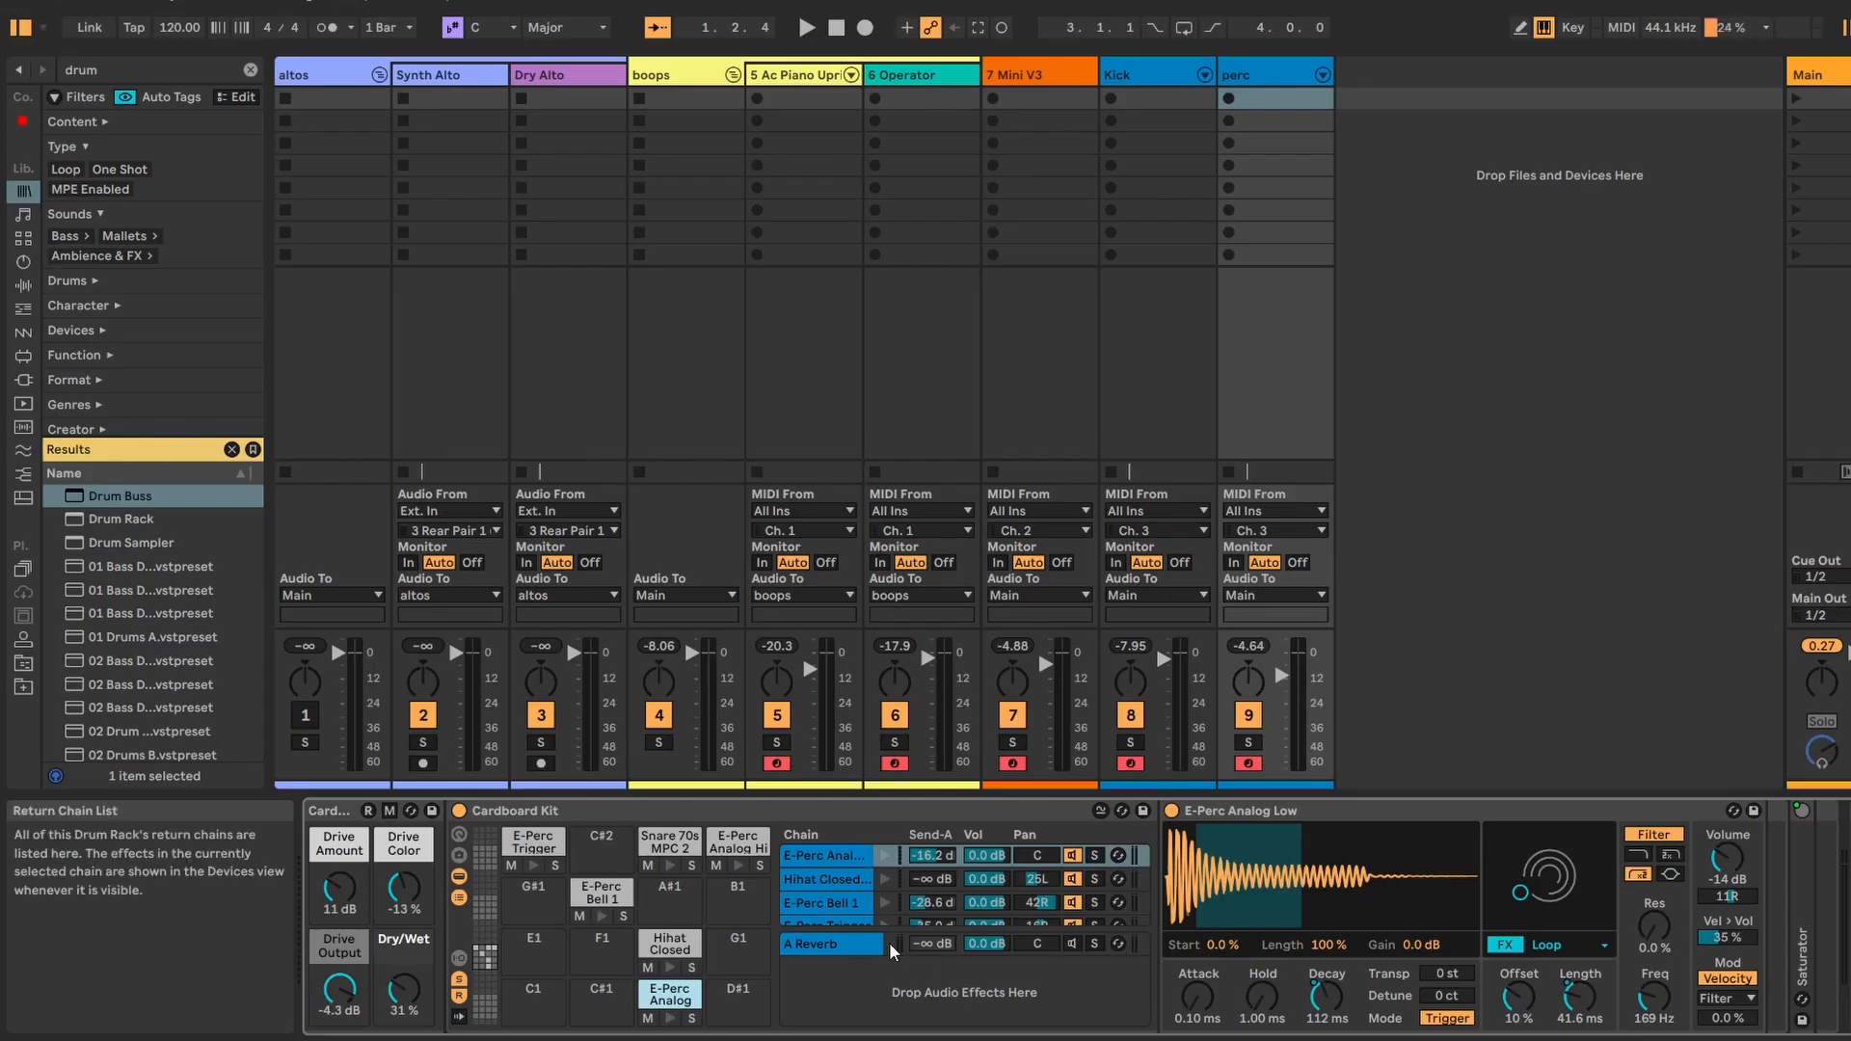
Check the Hihat Closed pad's note in Ableton Live, then set the eight Midinous nodes to F# in octave 1 and play the patch
{"action": "left_click", "coordinate": [670, 943]}
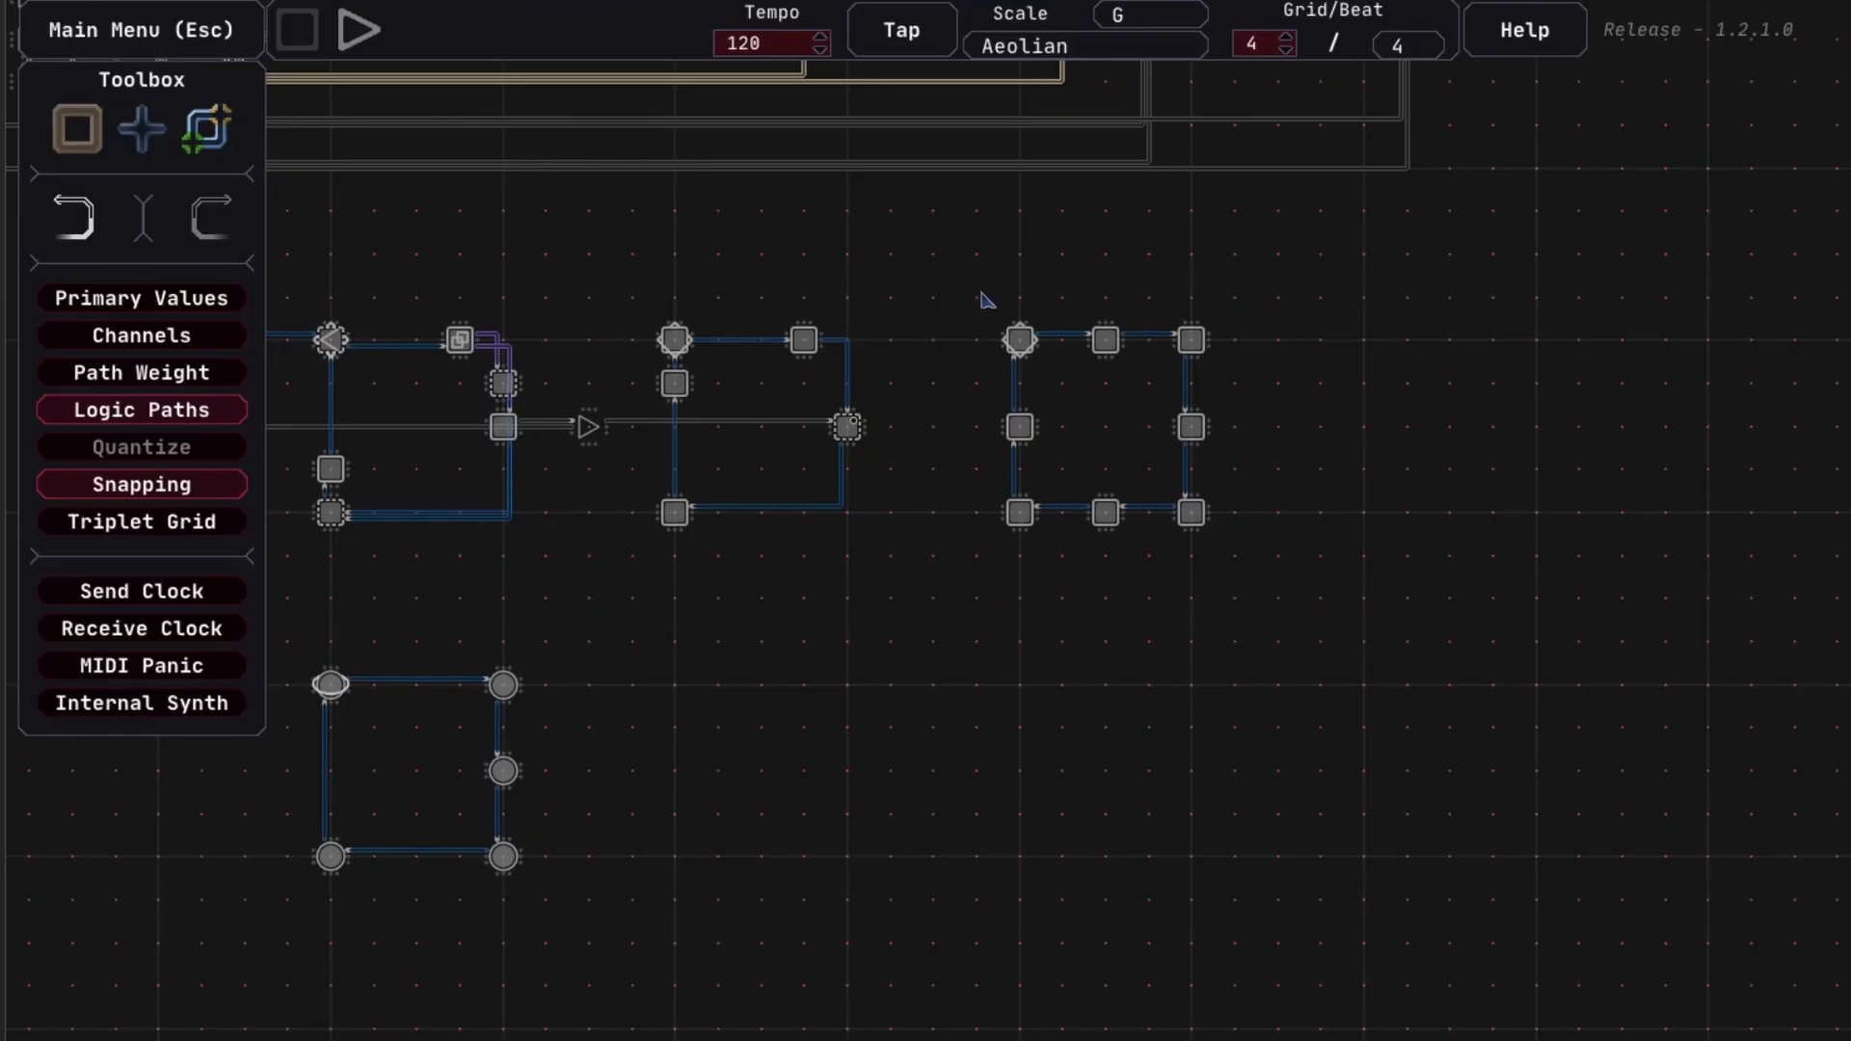
{"action": "key", "text": "q"}
{"action": "left_click_drag", "start_coordinate": [981, 291], "coordinate": [1207, 530]}
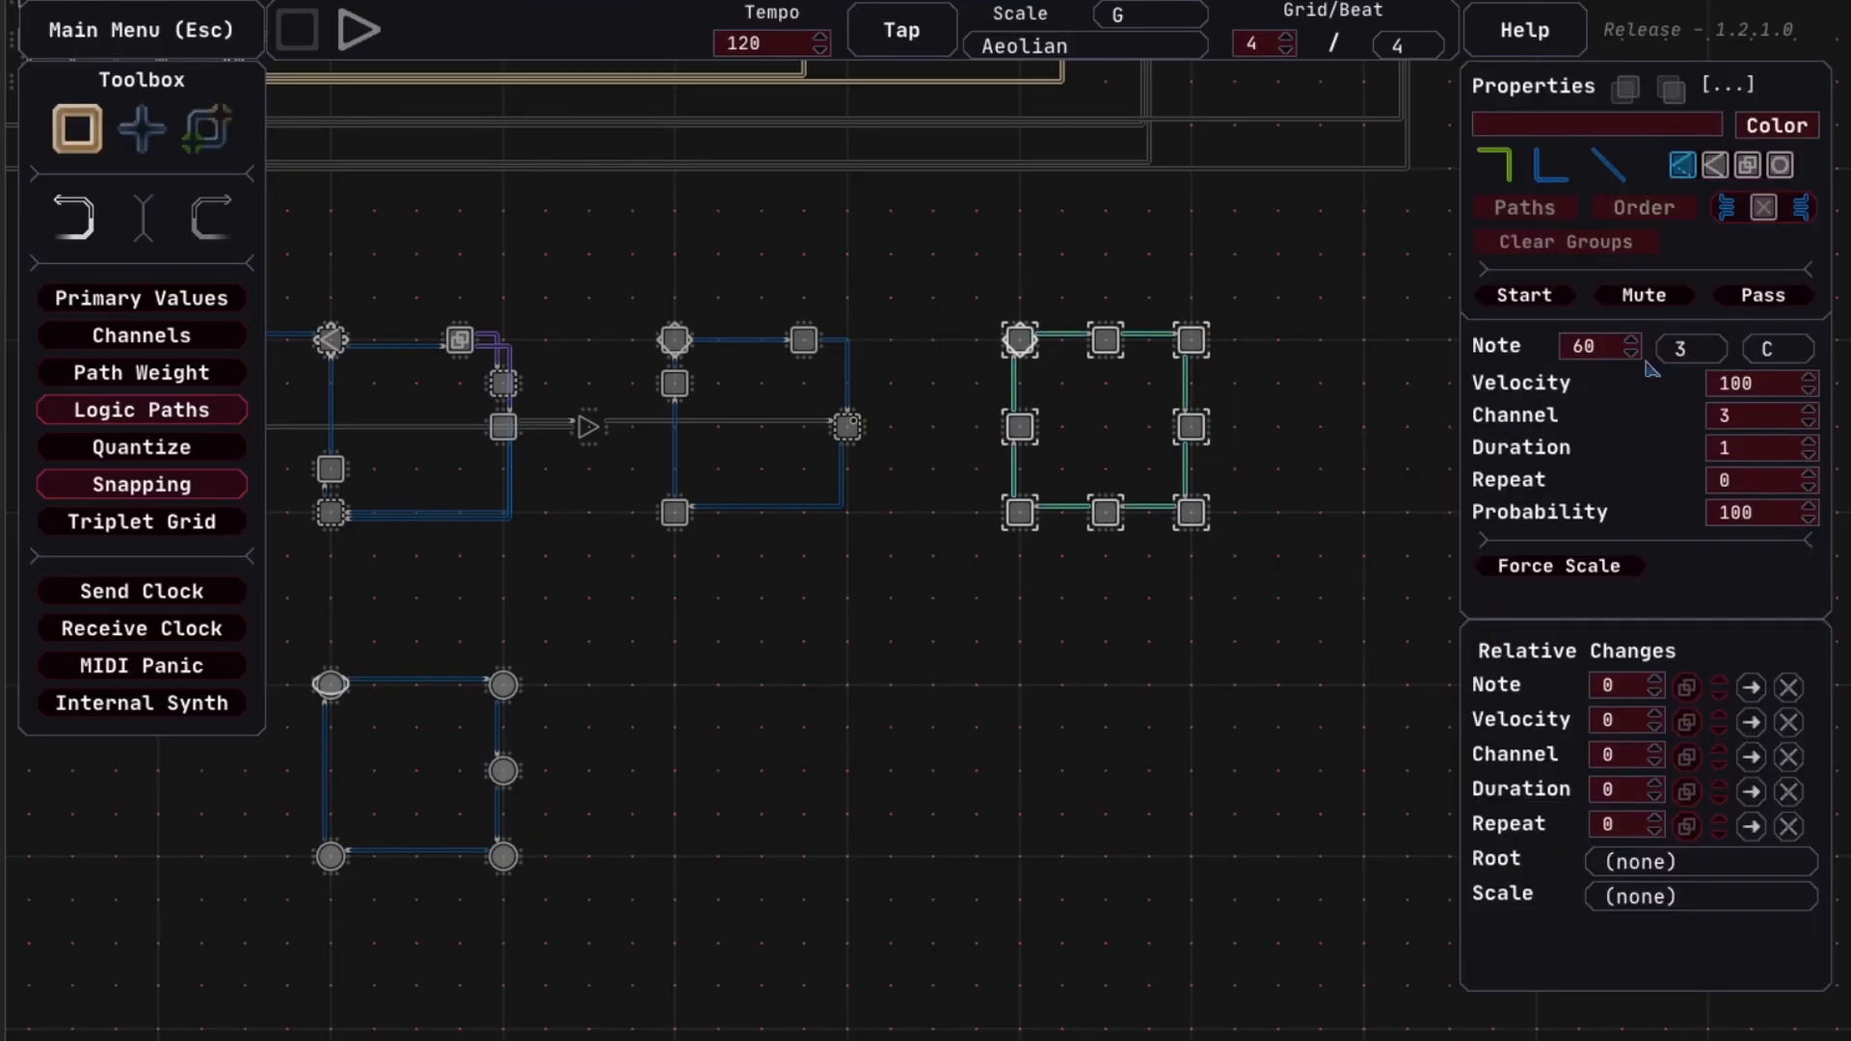
{"action": "left_click", "coordinate": [1699, 353]}
{"action": "left_click", "coordinate": [1699, 470]}
{"action": "left_click", "coordinate": [1784, 349]}
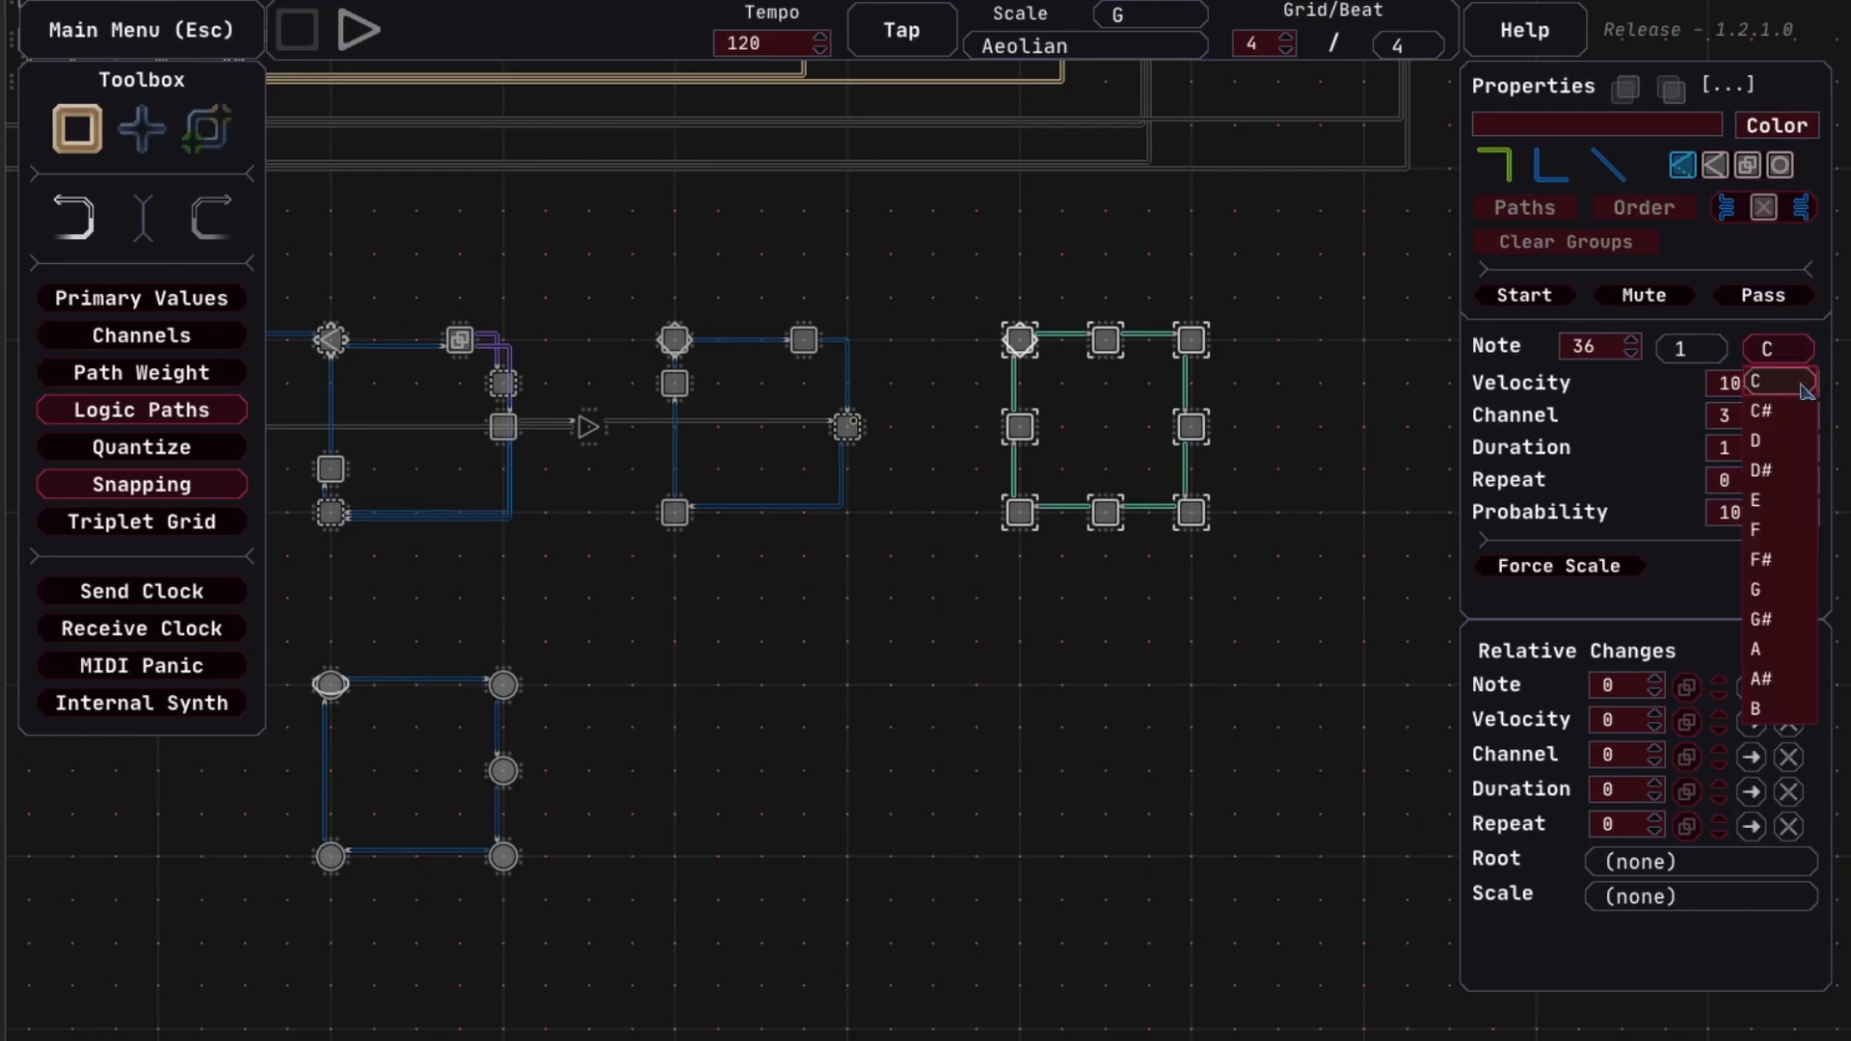
{"action": "left_click", "coordinate": [1770, 558]}
{"action": "left_click", "coordinate": [1244, 757]}
{"action": "key", "text": "space"}
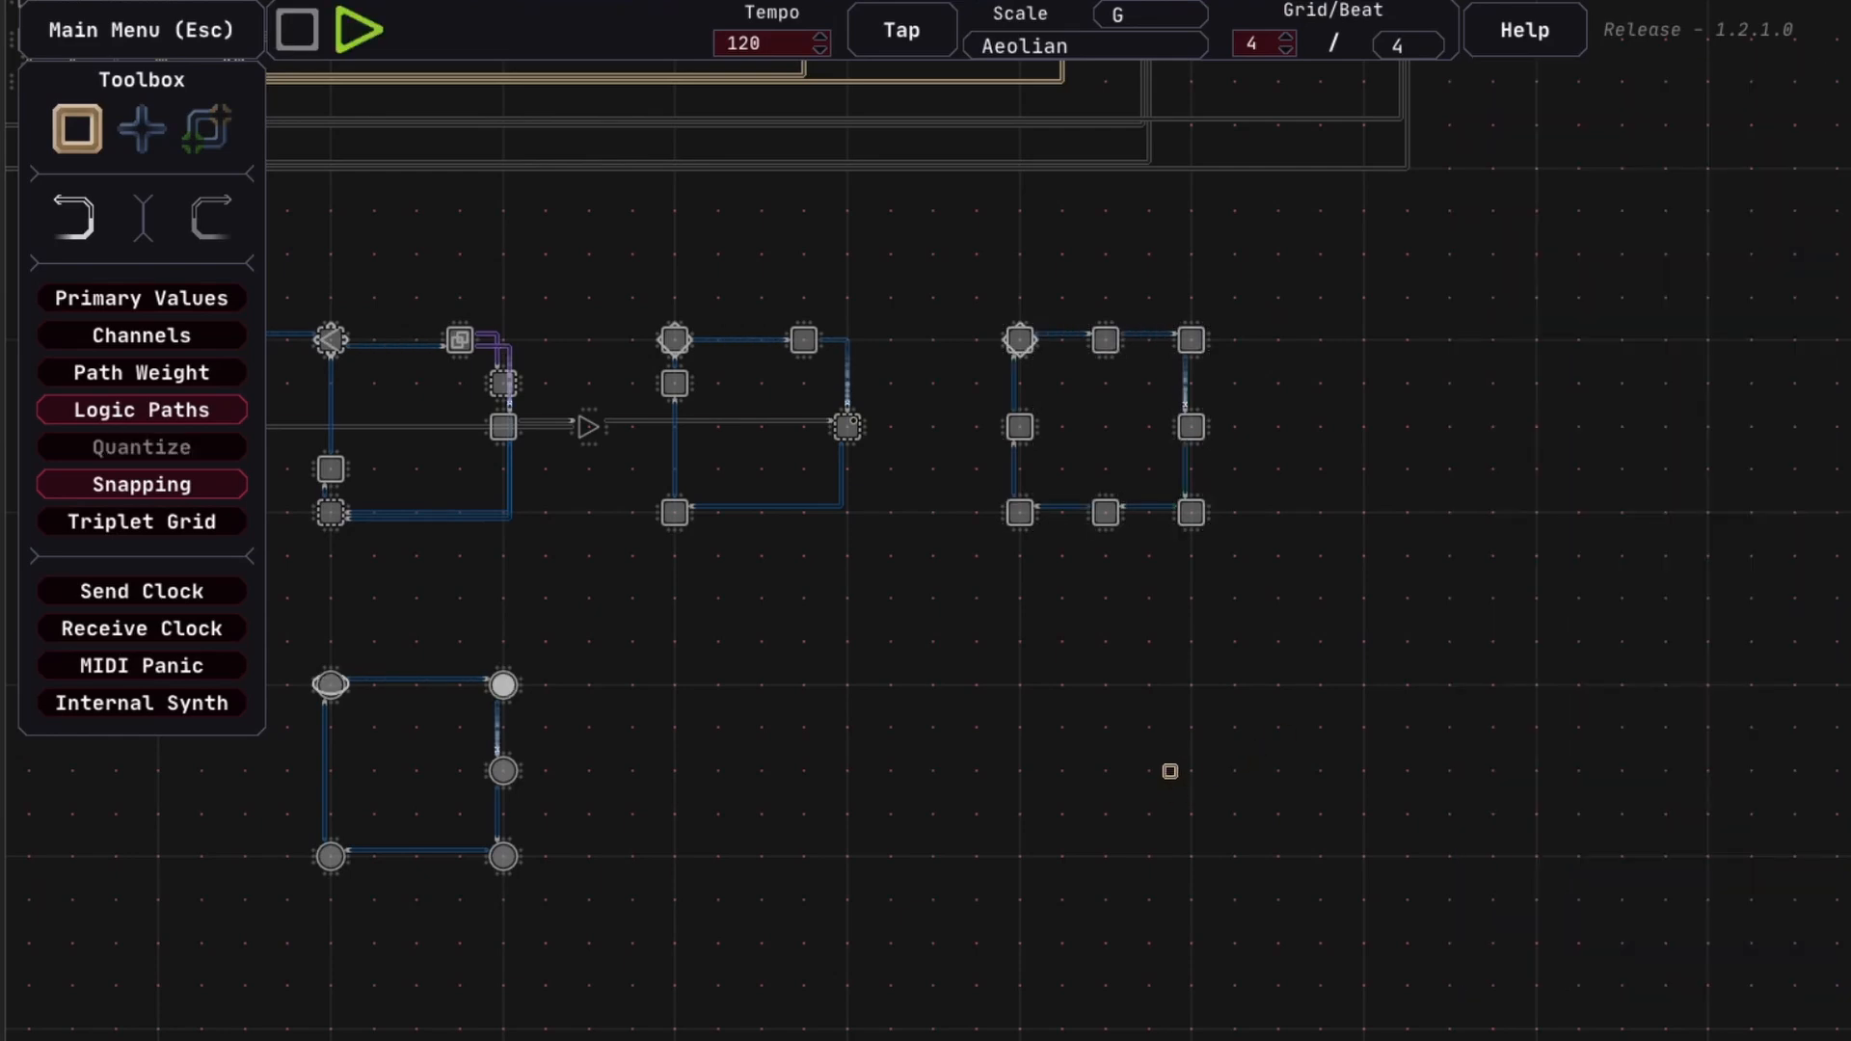
{"action": "left_click_drag", "start_coordinate": [1362, 620], "coordinate": [1308, 625]}
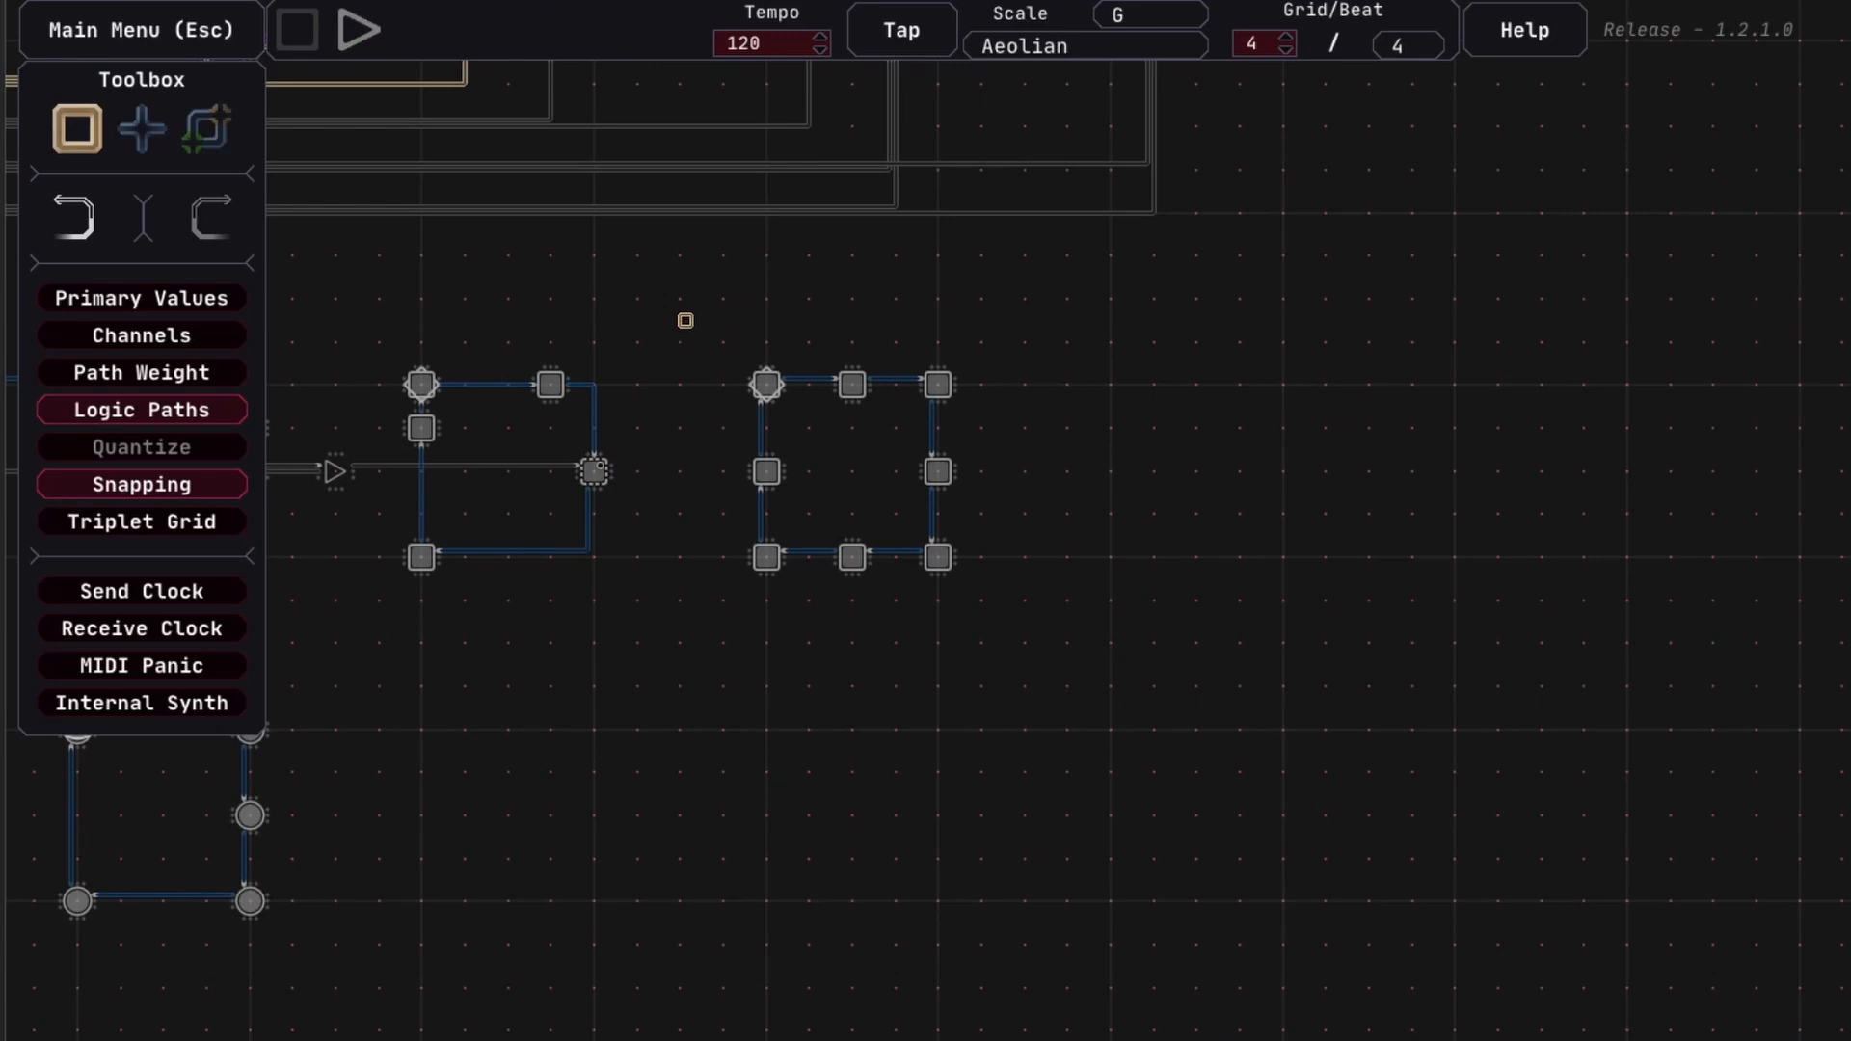
{"action": "left_click_drag", "start_coordinate": [717, 321], "coordinate": [979, 616]}
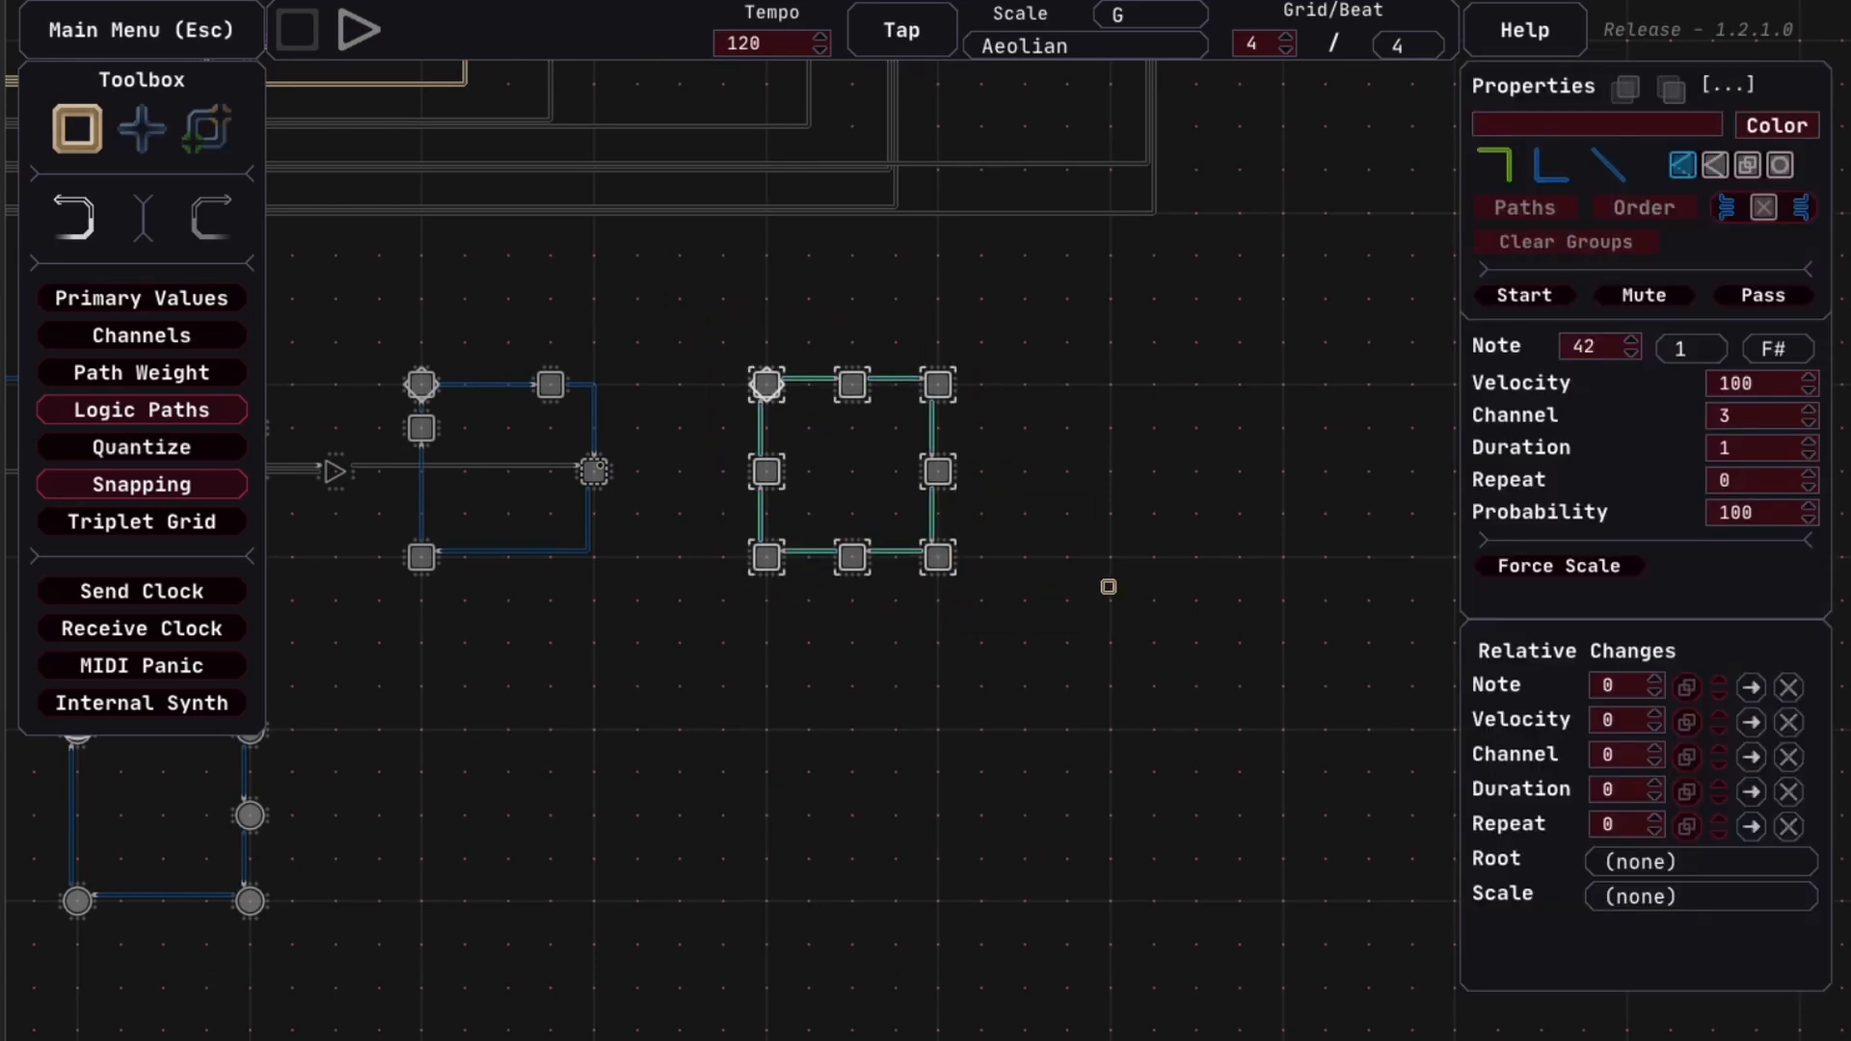
{"action": "left_click_drag", "start_coordinate": [1110, 529], "coordinate": [1028, 509]}
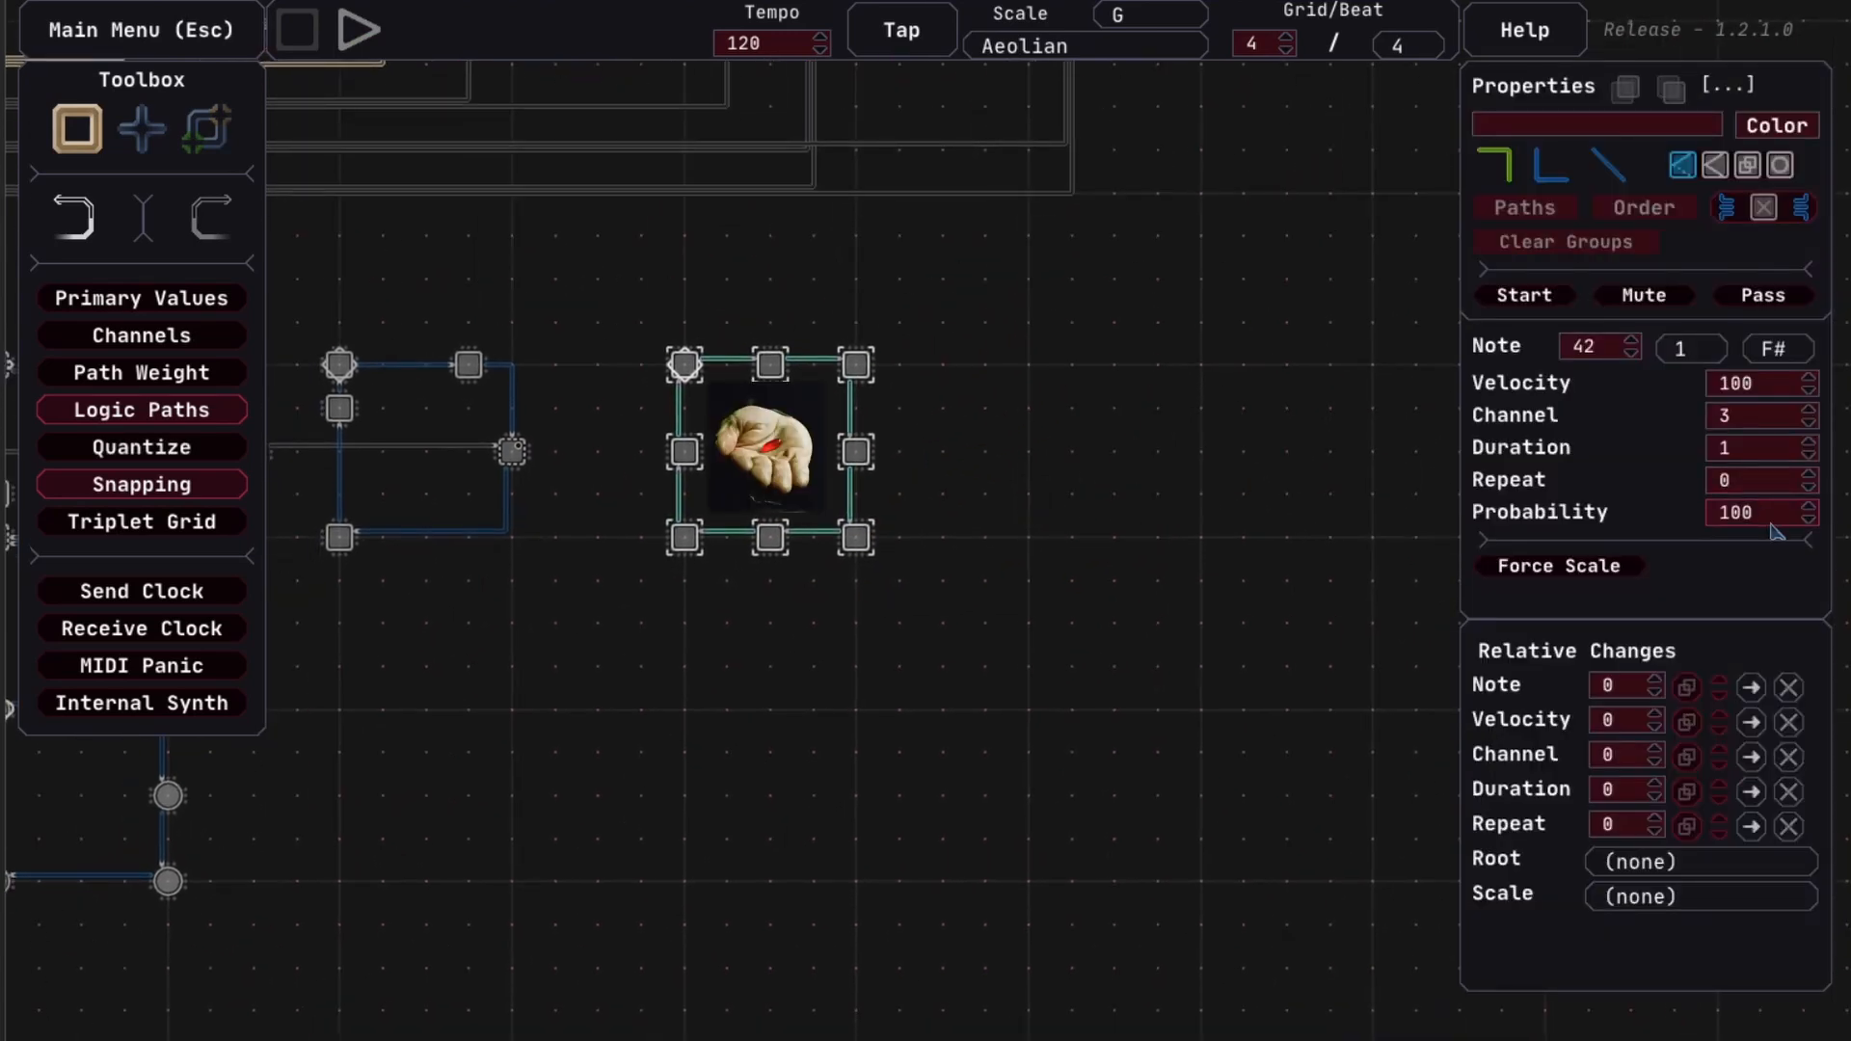
{"action": "left_click", "coordinate": [1206, 607]}
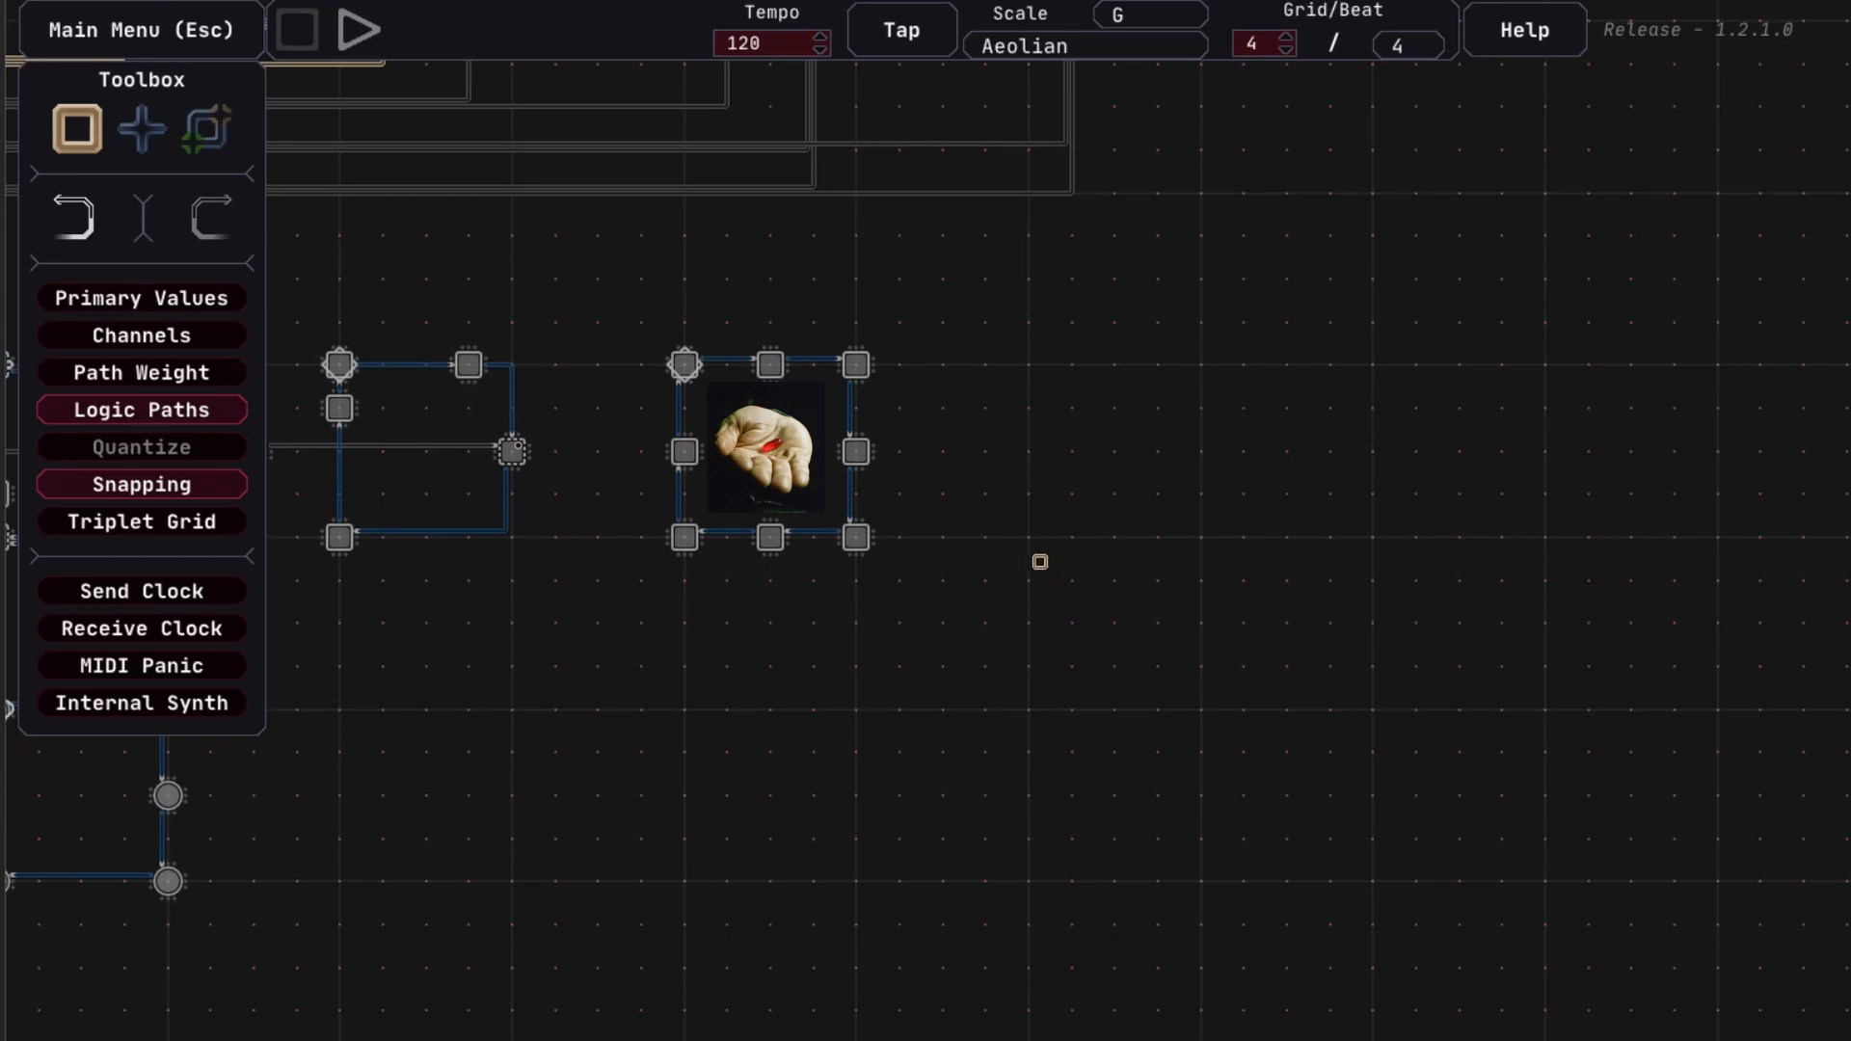
Place eight note nodes in an octagonal ring to the right of the hi-hat loop
{"action": "key", "text": "e"}
{"action": "key", "text": "w"}
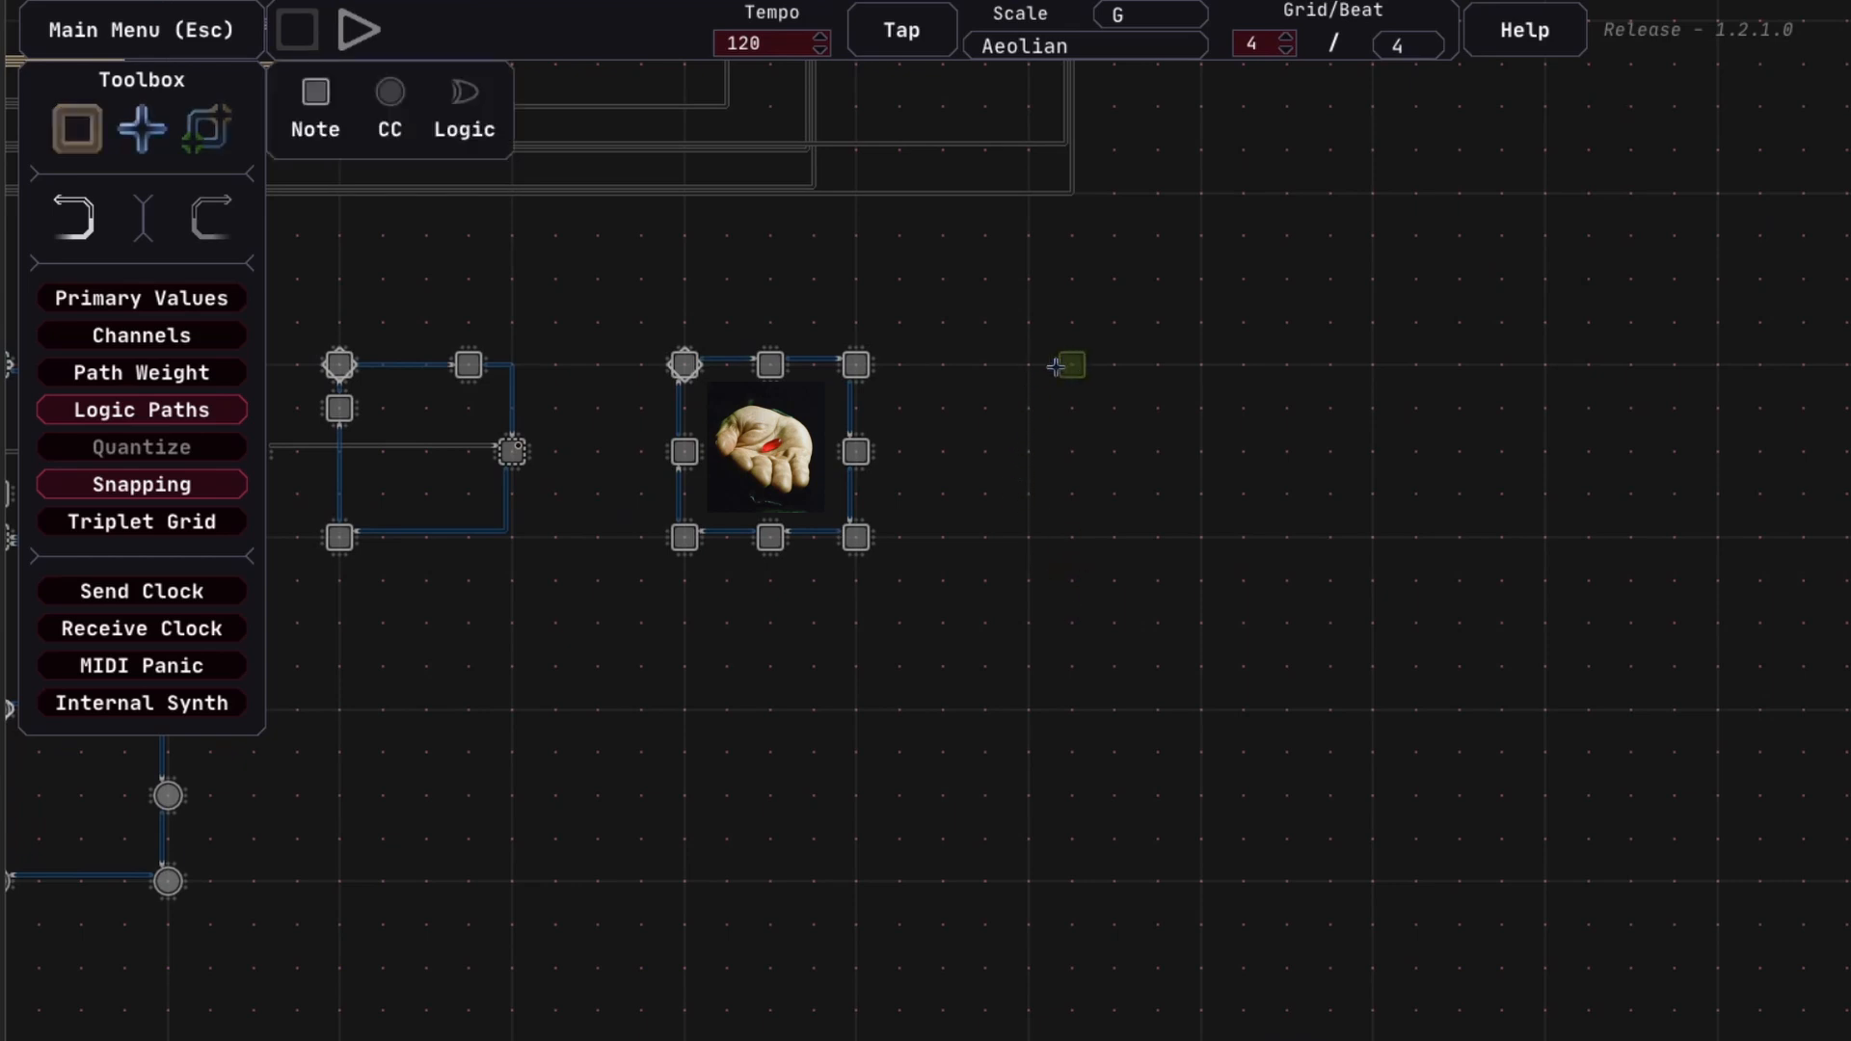
{"action": "left_click", "coordinate": [1184, 402]}
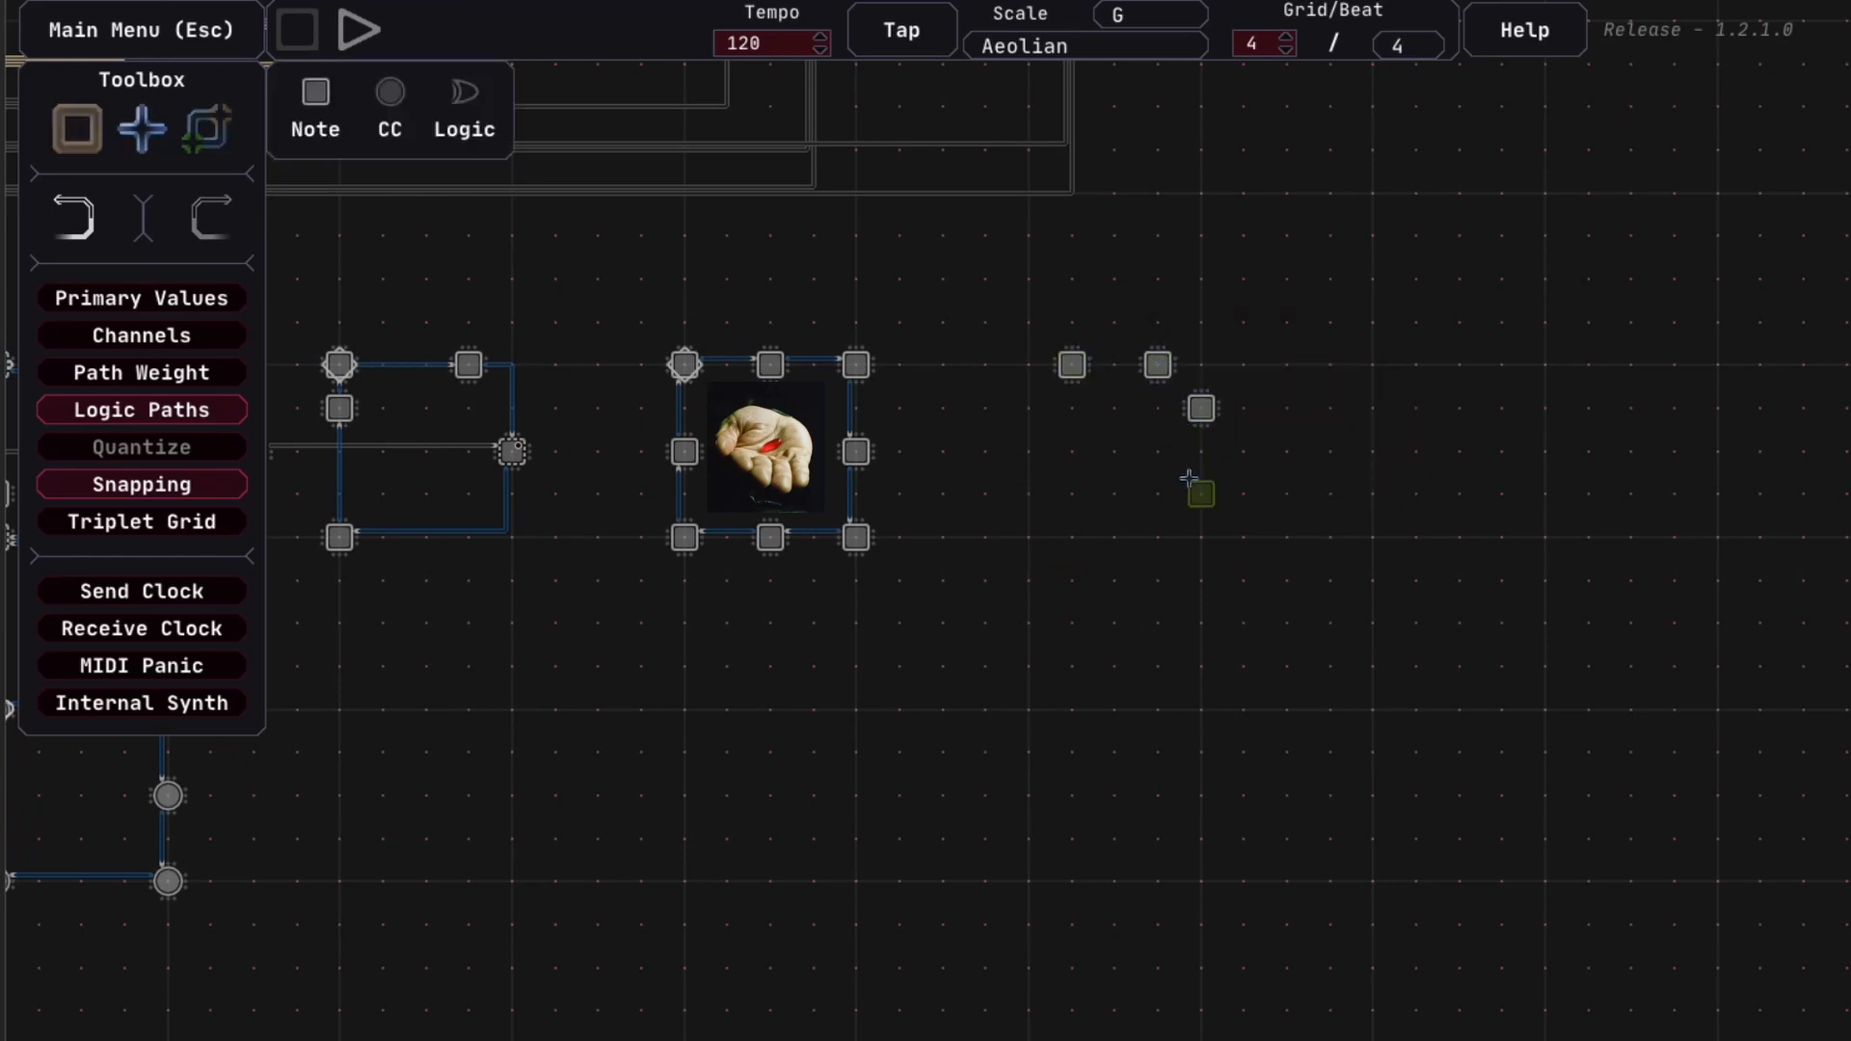
{"action": "left_click", "coordinate": [1156, 529]}
{"action": "left_click", "coordinate": [1028, 410]}
{"action": "key", "text": "q"}
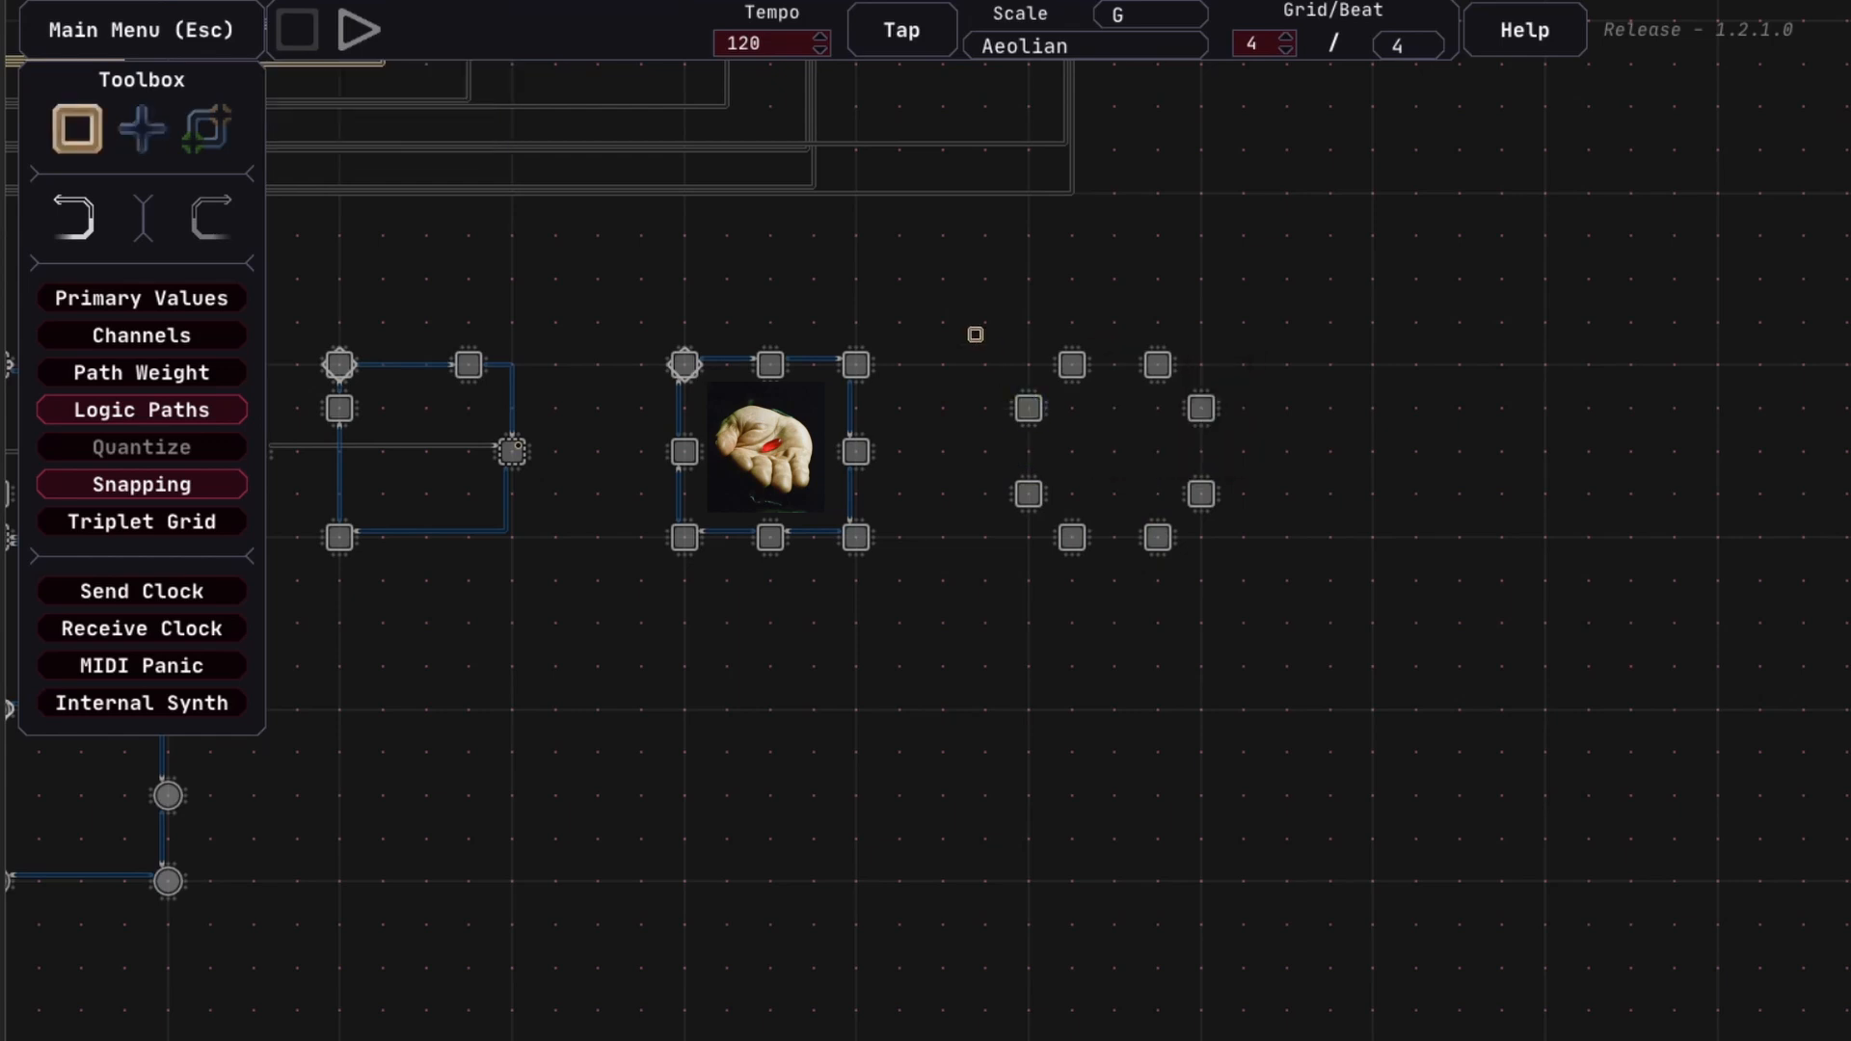
Add a ninth note node at the upper left corner of the new octagonal ring
{"action": "left_click_drag", "start_coordinate": [977, 327], "coordinate": [1263, 615]}
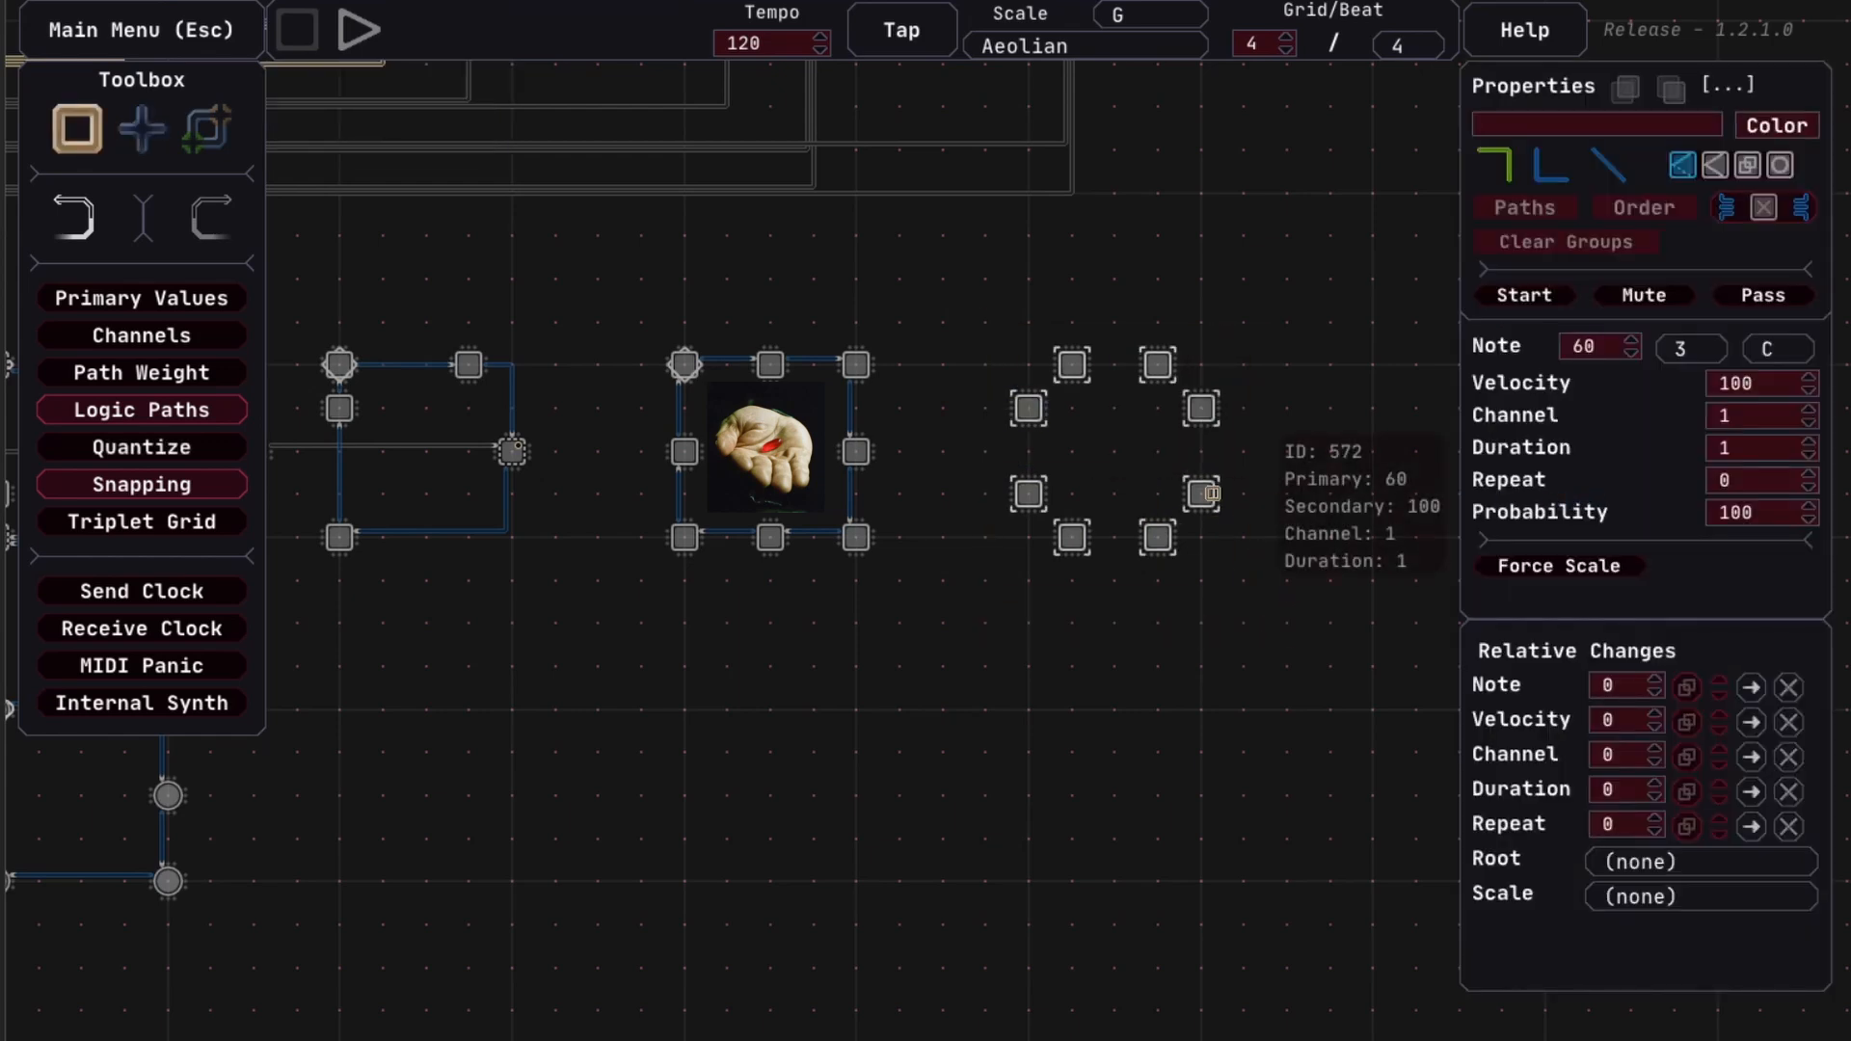
{"action": "key", "text": "w"}
{"action": "key", "text": "q"}
{"action": "left_click_drag", "start_coordinate": [996, 327], "coordinate": [1281, 605]}
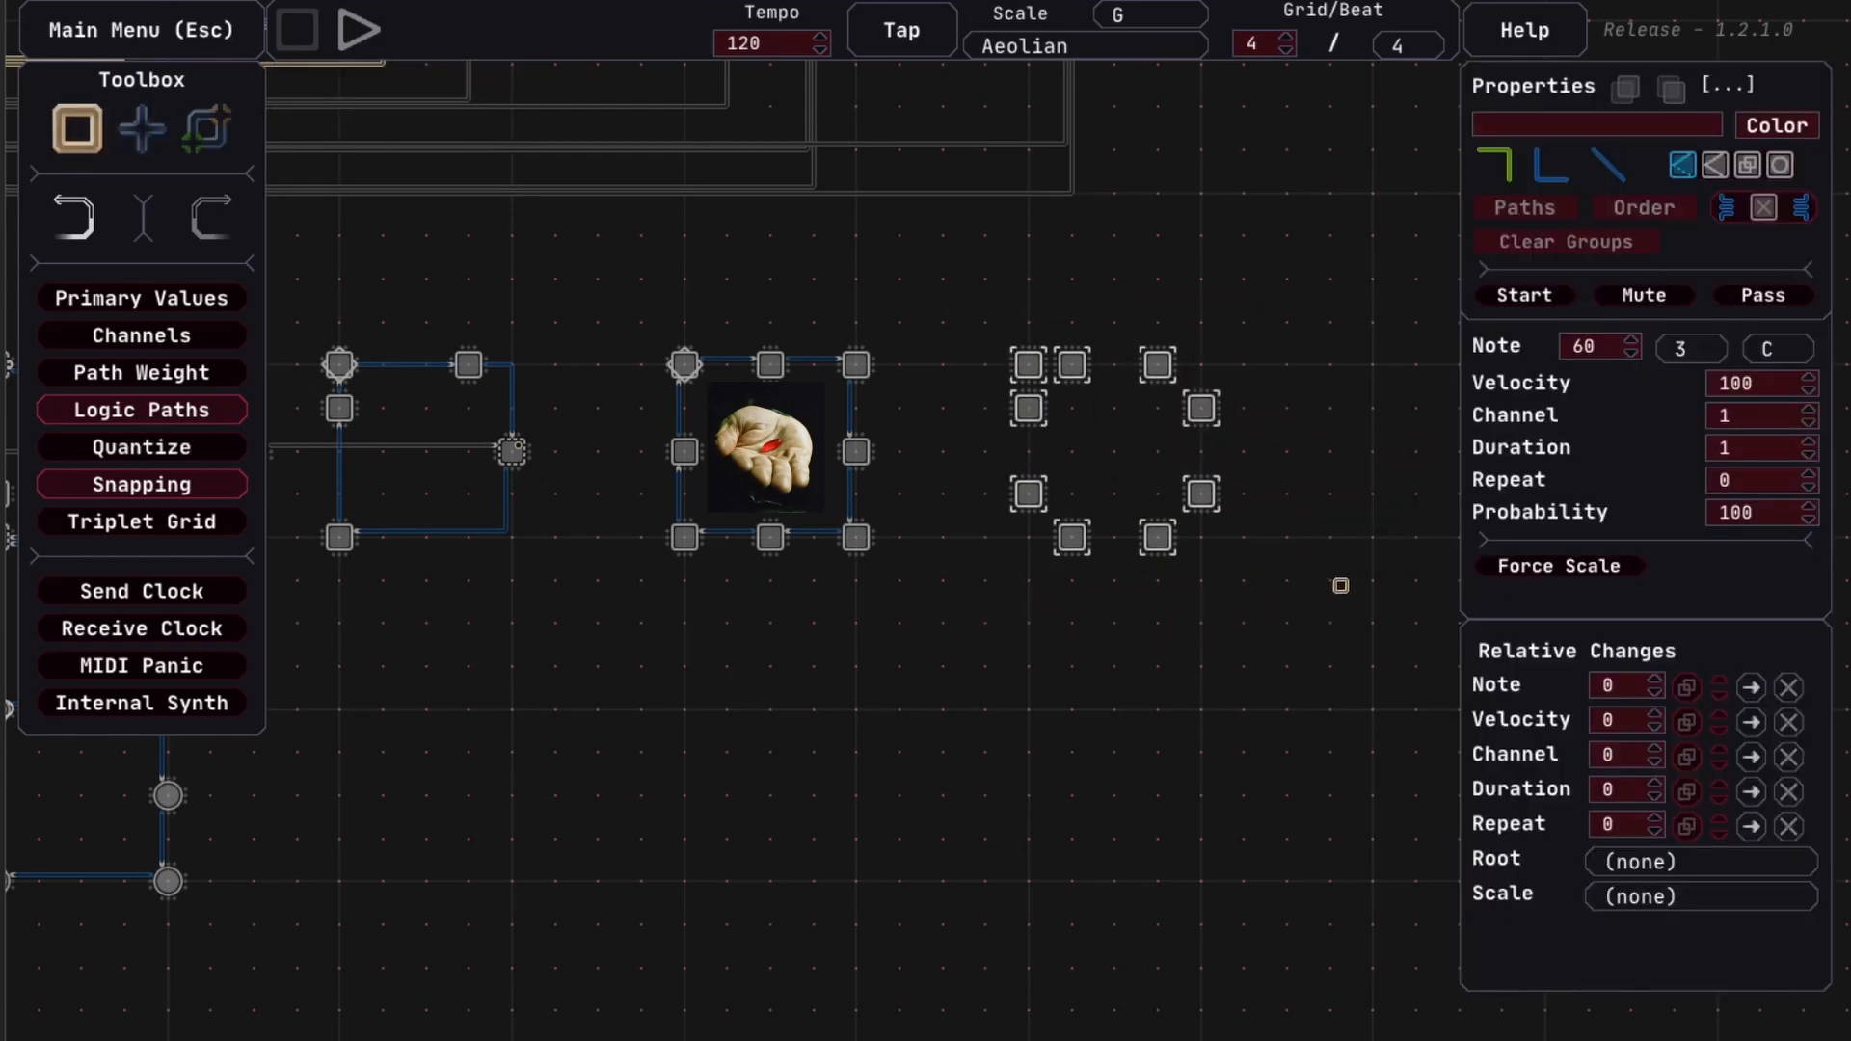
Connect the ring's nodes clockwise into a closed path loop and make the upper left corner node a start node
{"action": "key", "text": "e"}
{"action": "mouse_move", "coordinate": [1030, 366]}
{"action": "left_mouse_down"}
{"action": "mouse_move", "coordinate": [1158, 365]}
{"action": "mouse_move", "coordinate": [1201, 408]}
{"action": "mouse_move", "coordinate": [1202, 495]}
{"action": "mouse_move", "coordinate": [1158, 537]}
{"action": "mouse_move", "coordinate": [1072, 537]}
{"action": "mouse_move", "coordinate": [1029, 494]}
{"action": "mouse_move", "coordinate": [1028, 366]}
{"action": "left_mouse_up"}
{"action": "key", "text": "q"}
{"action": "left_click", "coordinate": [1029, 367]}
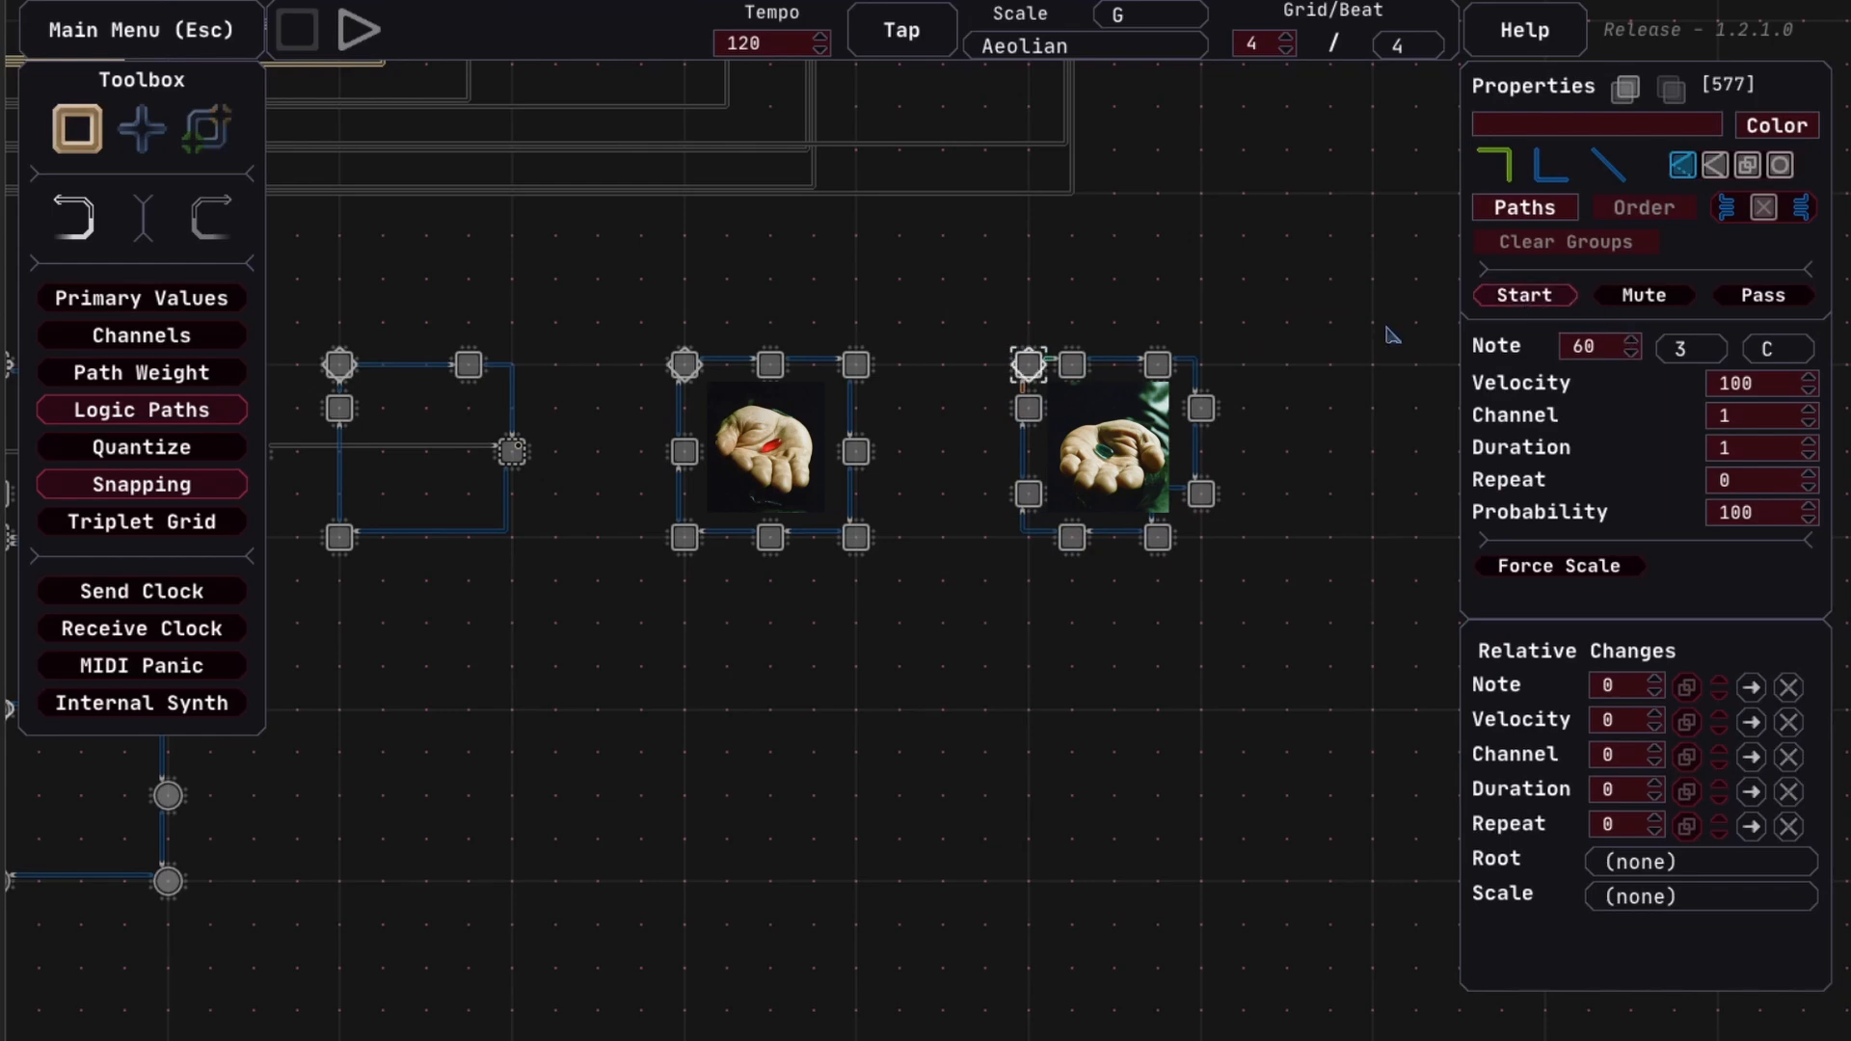
{"action": "left_click_drag", "start_coordinate": [962, 298], "coordinate": [1233, 531]}
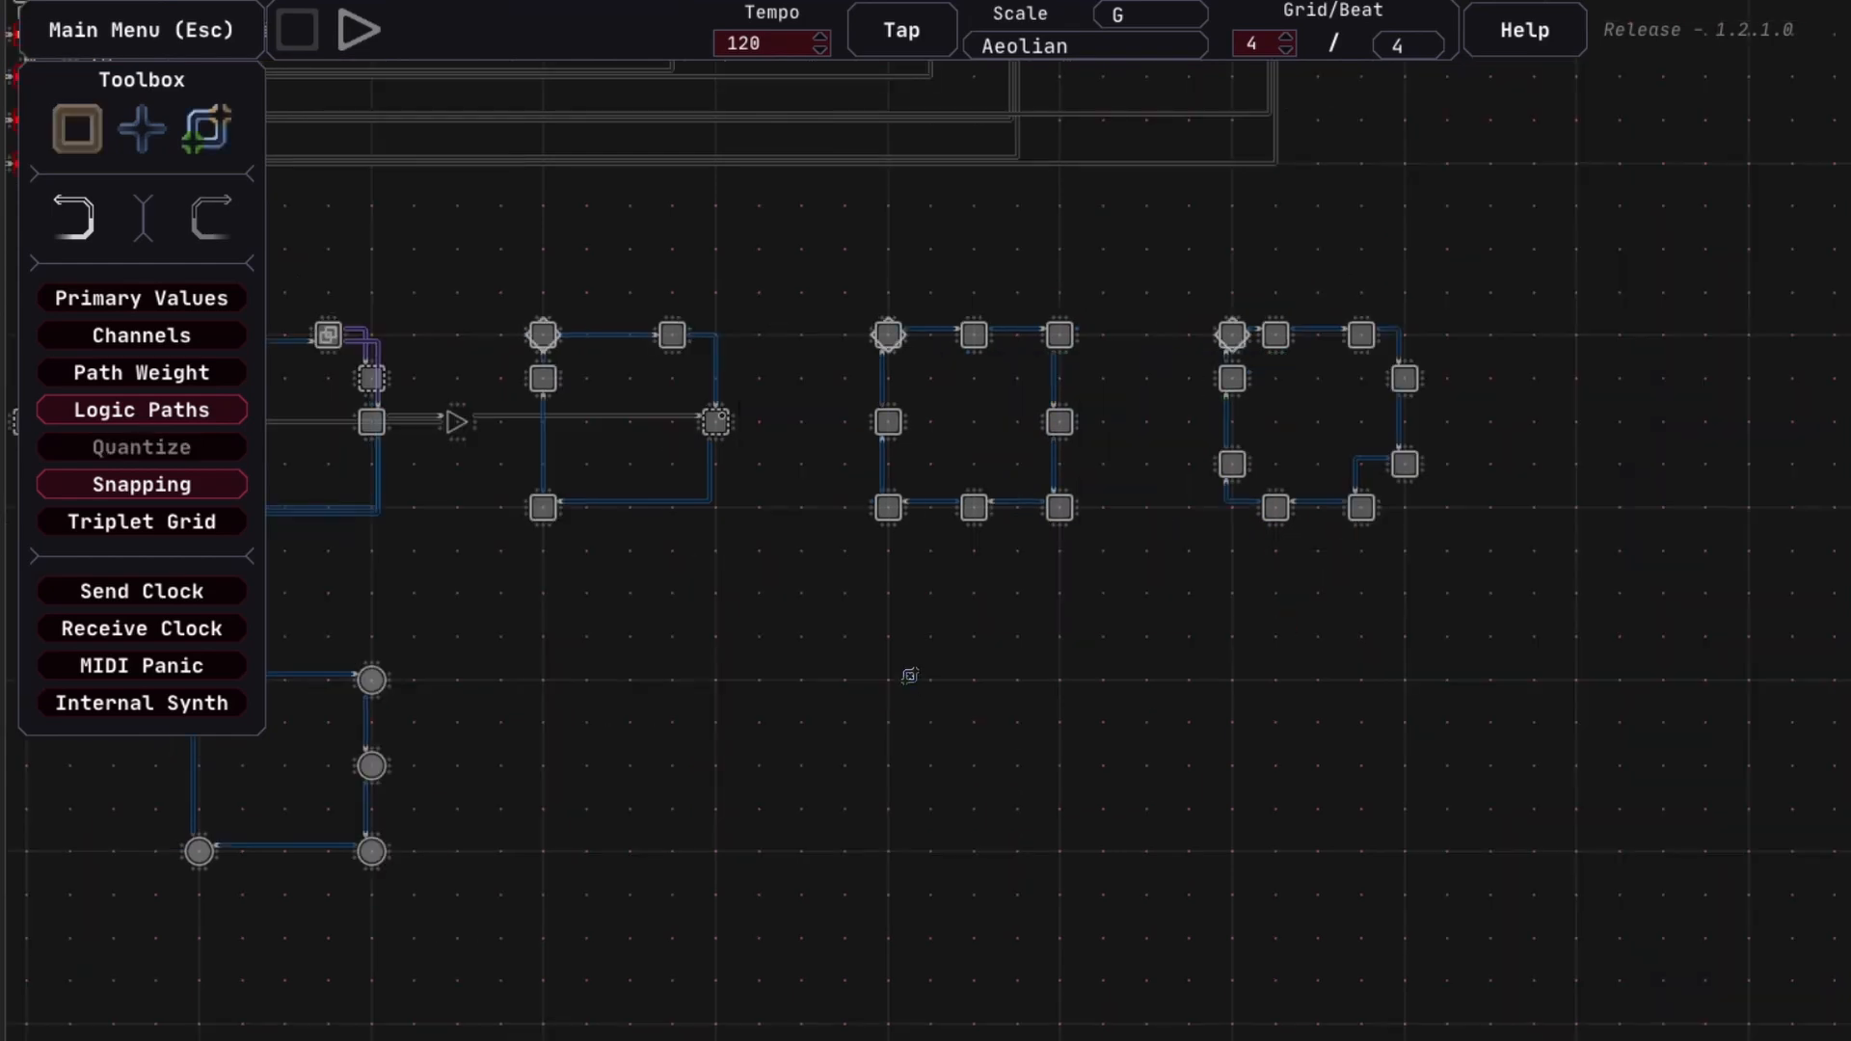
{"action": "key", "text": "w"}
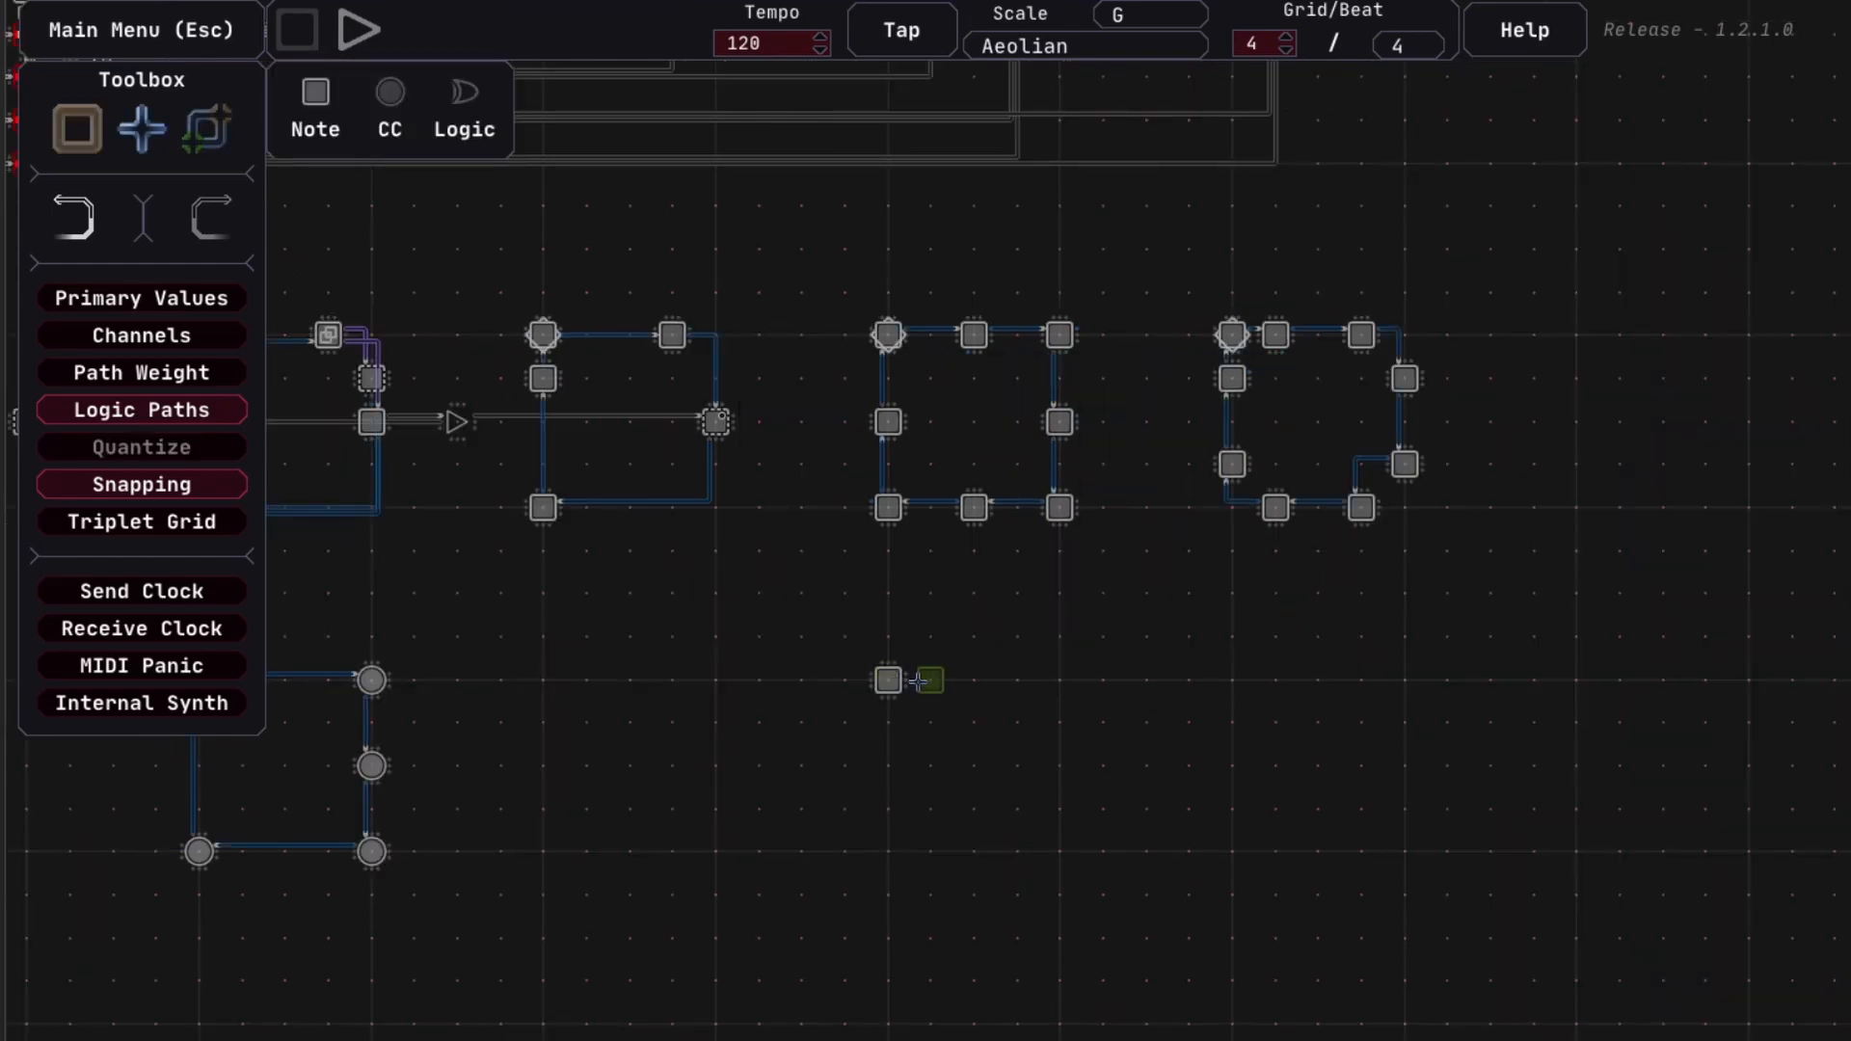
{"action": "left_click_drag", "start_coordinate": [1062, 681], "coordinate": [1058, 834]}
{"action": "left_click_drag", "start_coordinate": [922, 851], "coordinate": [895, 835]}
{"action": "key", "text": "q"}
{"action": "left_click_drag", "start_coordinate": [824, 636], "coordinate": [1224, 903]}
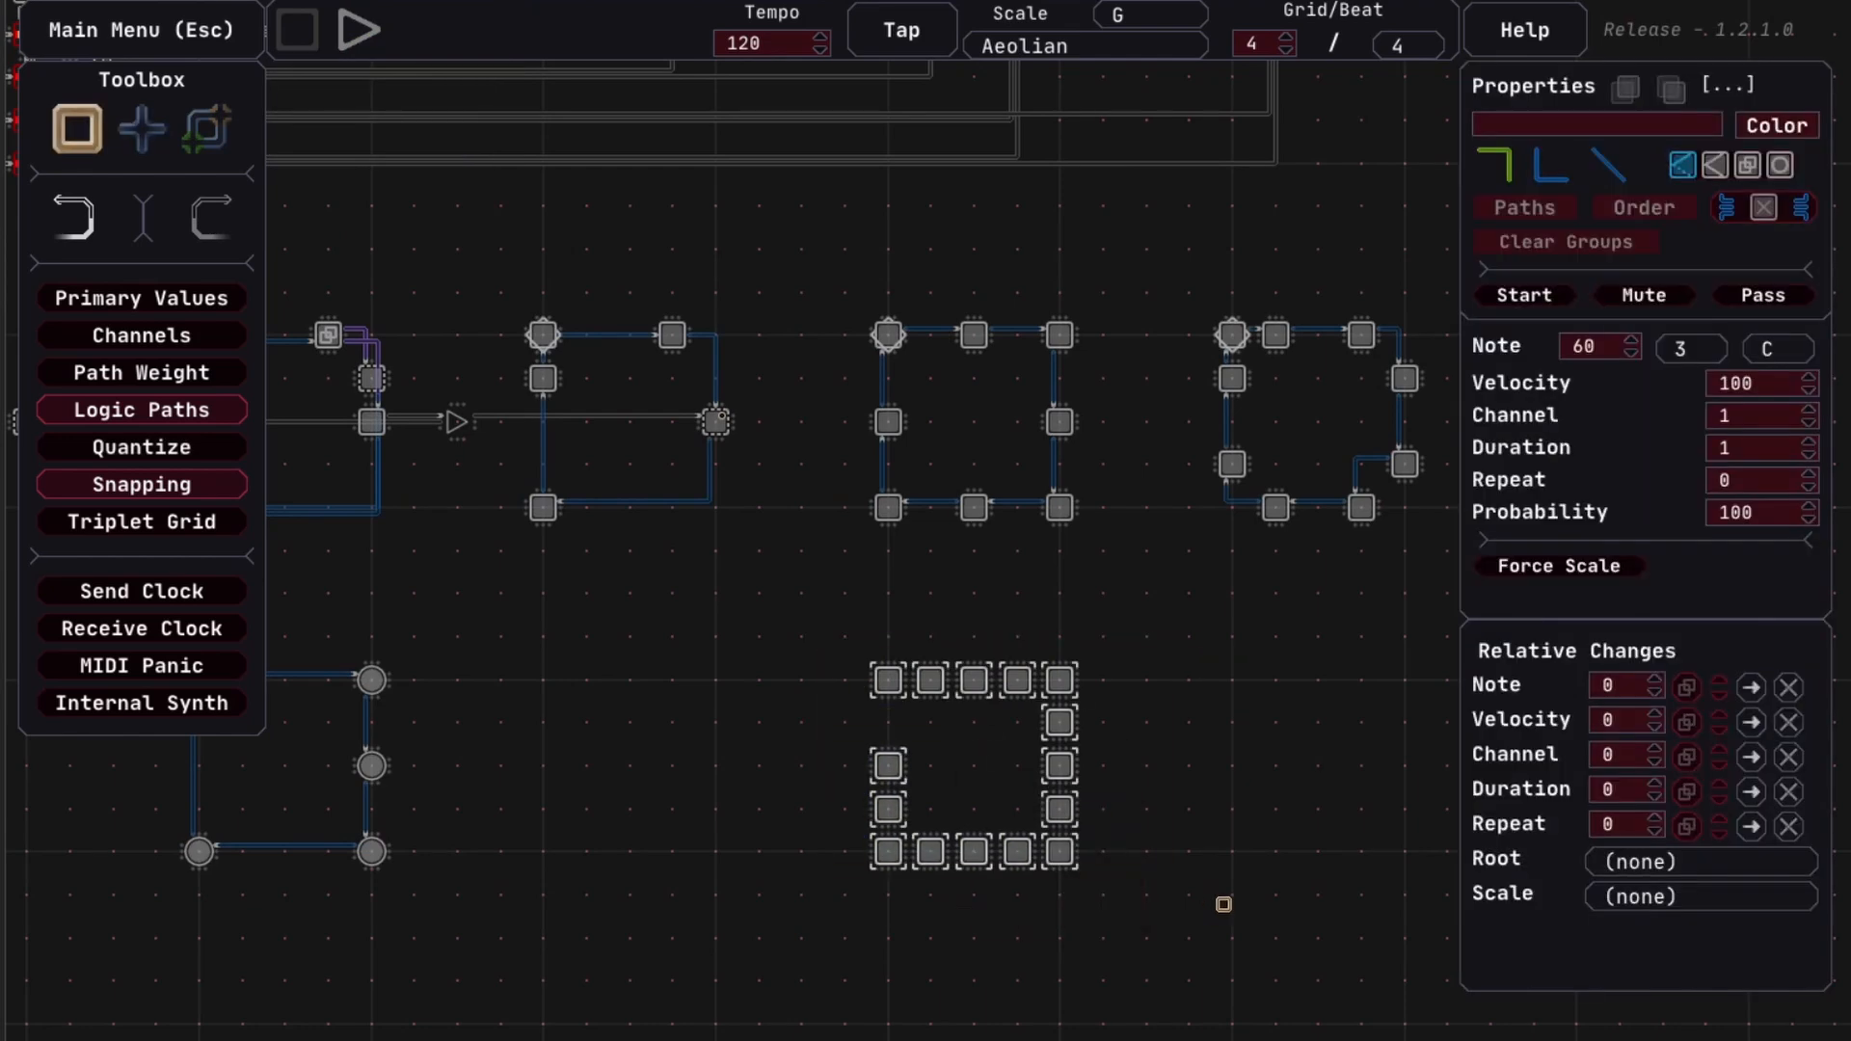
{"action": "key", "text": "Delete"}
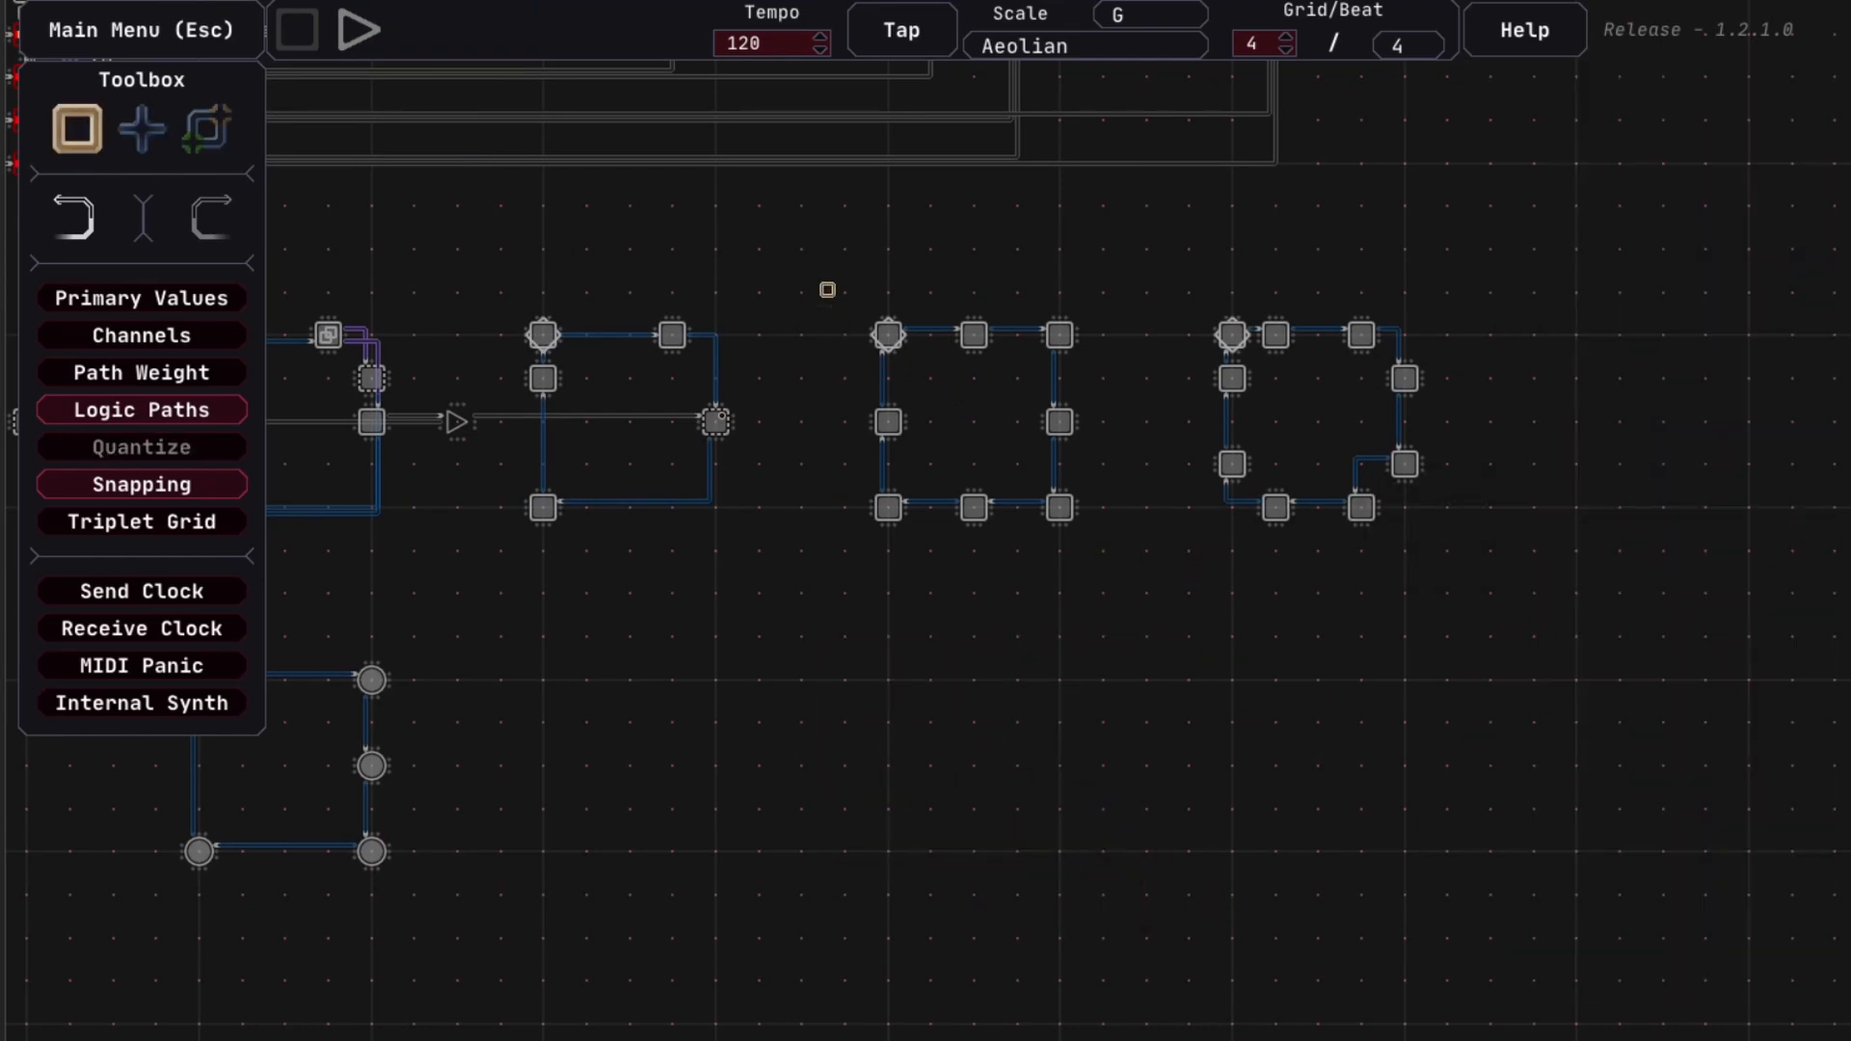
Set the new loop's nodes to F# in octave 1 on channel 3, and flip the lower right node's path around the outer corner
{"action": "left_click_drag", "start_coordinate": [830, 282], "coordinate": [1058, 559]}
{"action": "left_click", "coordinate": [1213, 591]}
{"action": "left_click_drag", "start_coordinate": [1043, 242], "coordinate": [1292, 516]}
{"action": "left_click", "coordinate": [1198, 431]}
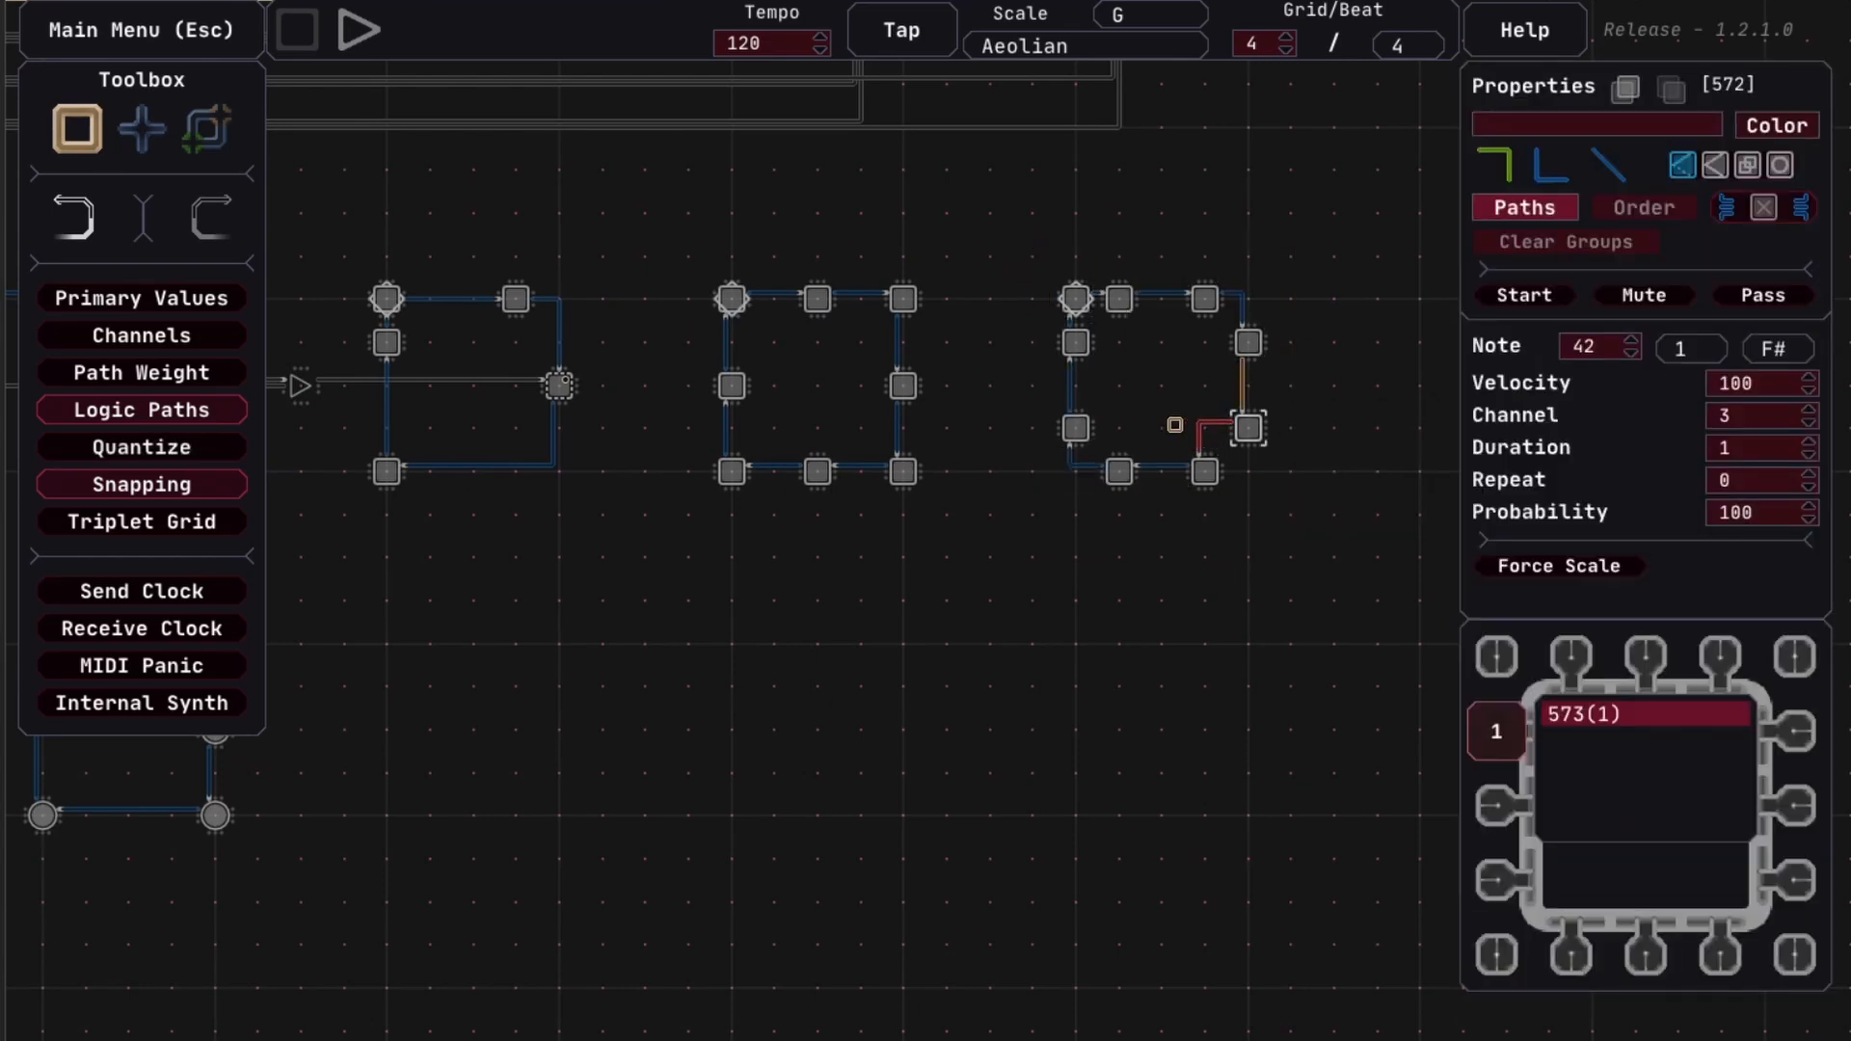
{"action": "left_click", "coordinate": [1551, 166]}
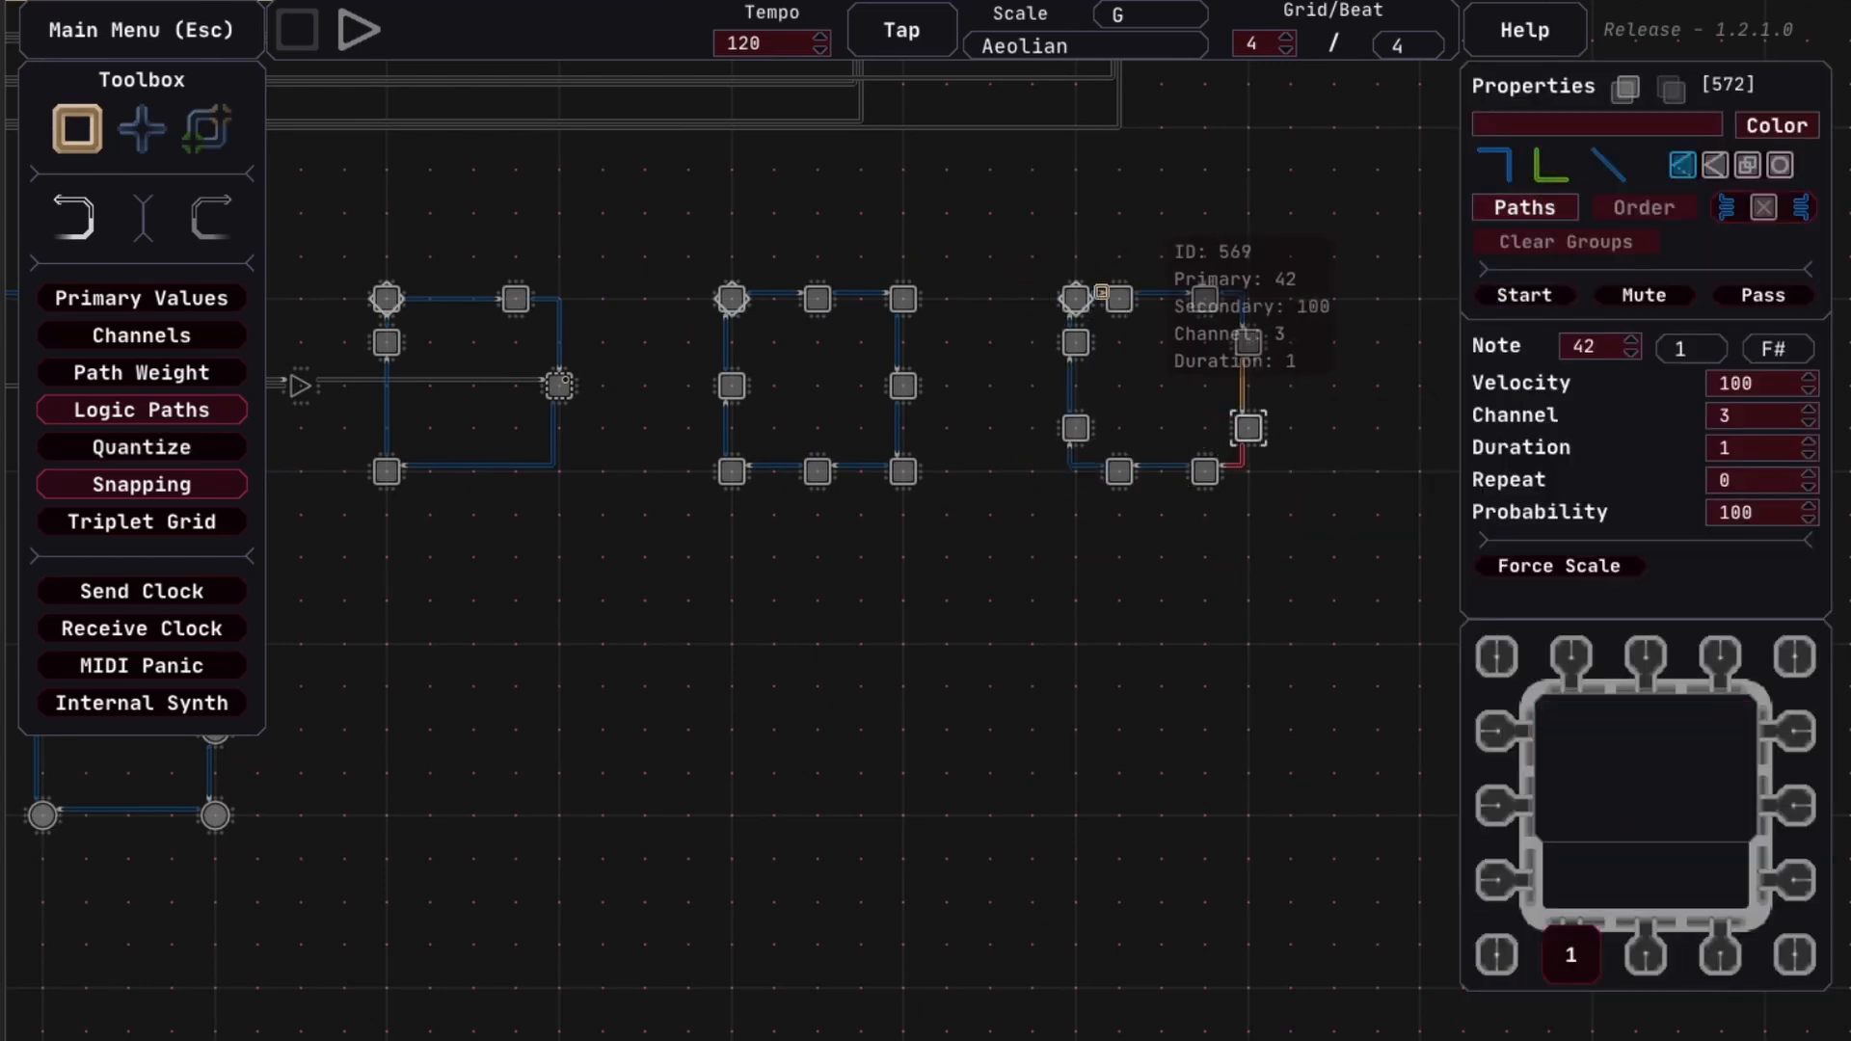
Play the patch and lower the probability of all nodes in the octagonal loop to 65
{"action": "left_click_drag", "start_coordinate": [1043, 253], "coordinate": [1321, 555]}
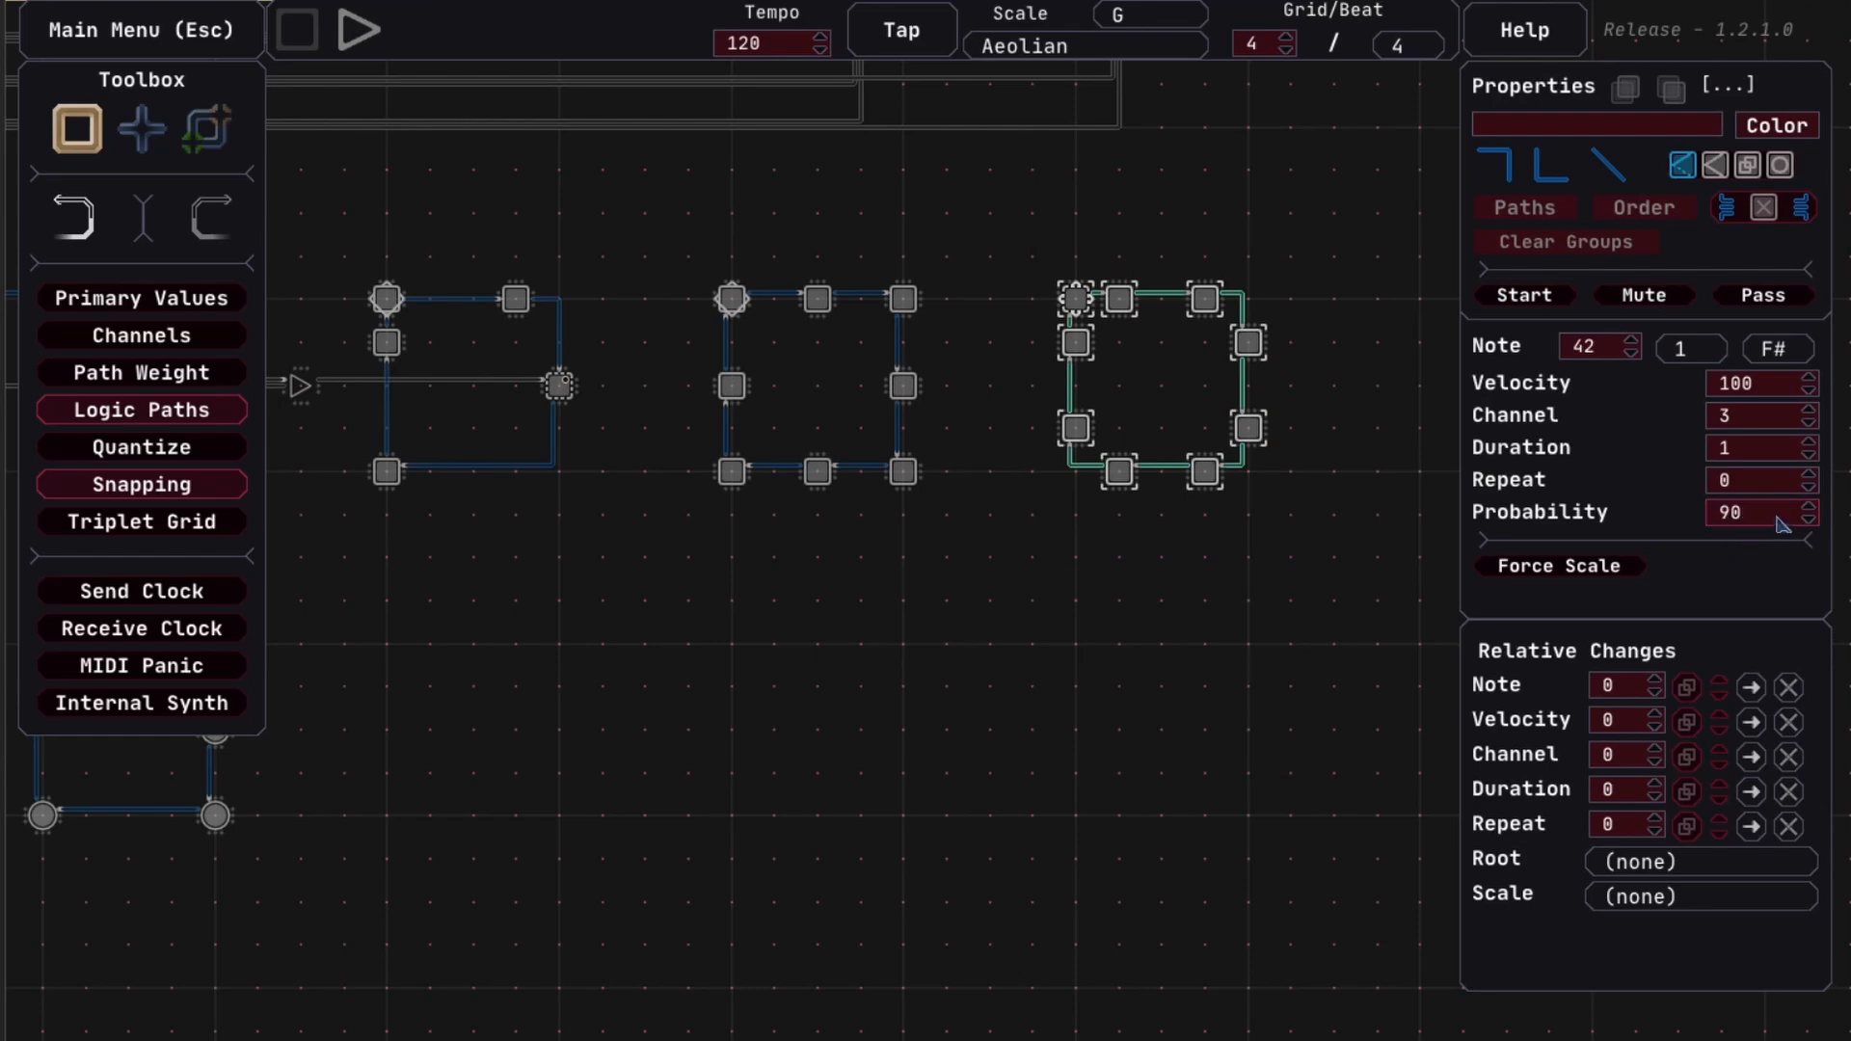
{"action": "key", "text": "space"}
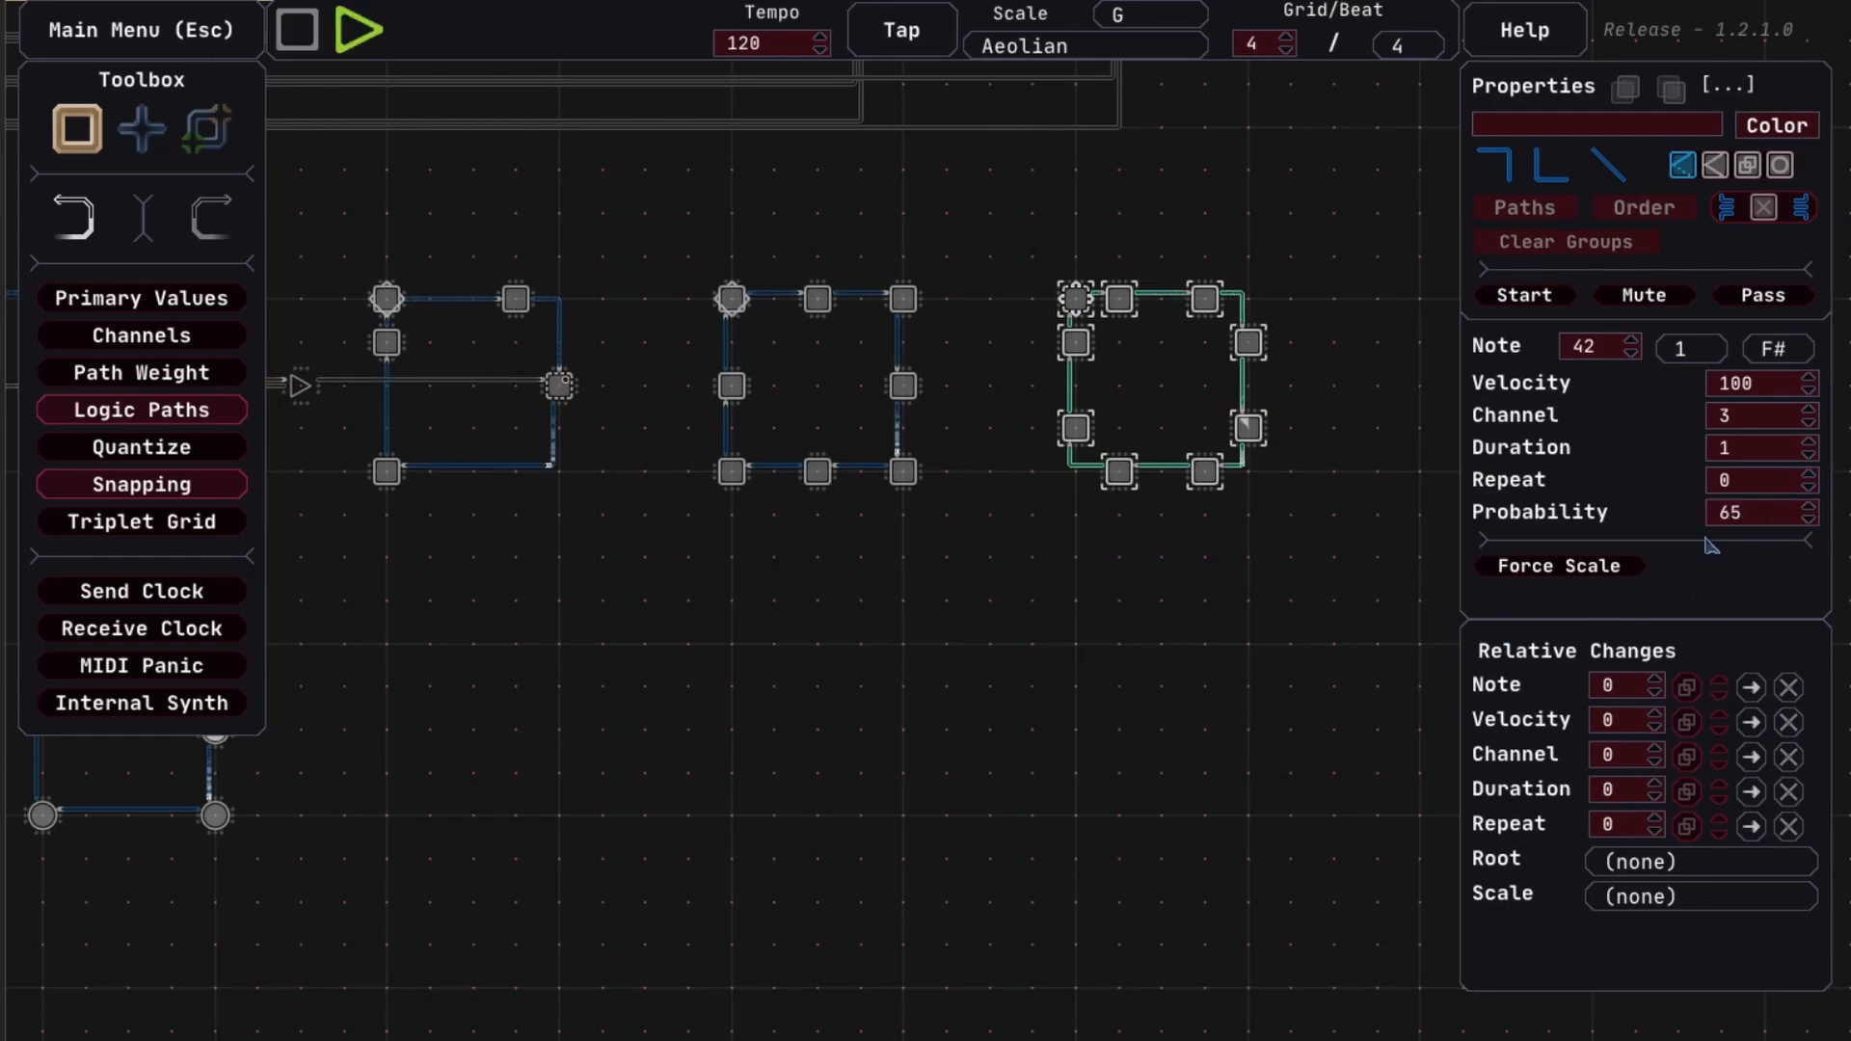
{"action": "scroll", "coordinate": [1767, 513], "scroll_direction": "down", "scroll_amount": 3}
Set the probability of the square hi-hat loop's nodes to 75 and of the octagonal loop's nodes to 50
{"action": "left_click_drag", "start_coordinate": [917, 537], "coordinate": [620, 165]}
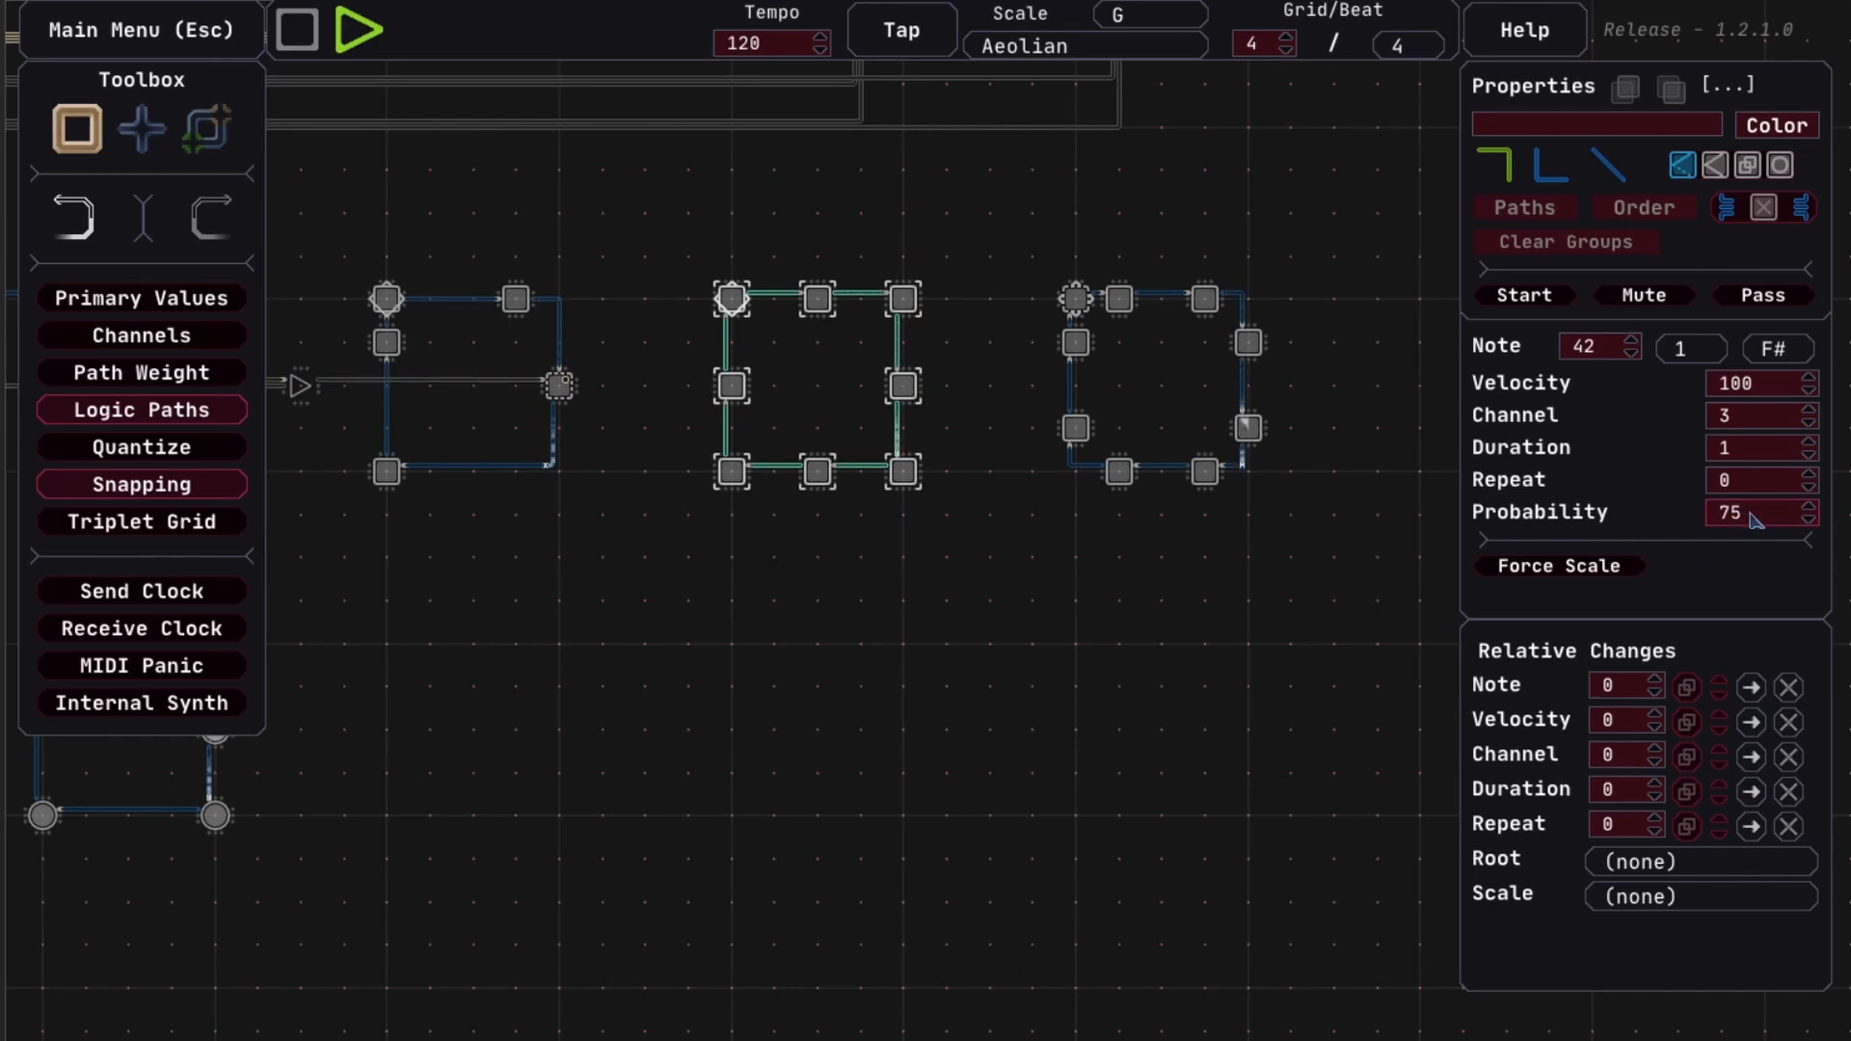
{"action": "left_click_drag", "start_coordinate": [1309, 570], "coordinate": [1157, 251]}
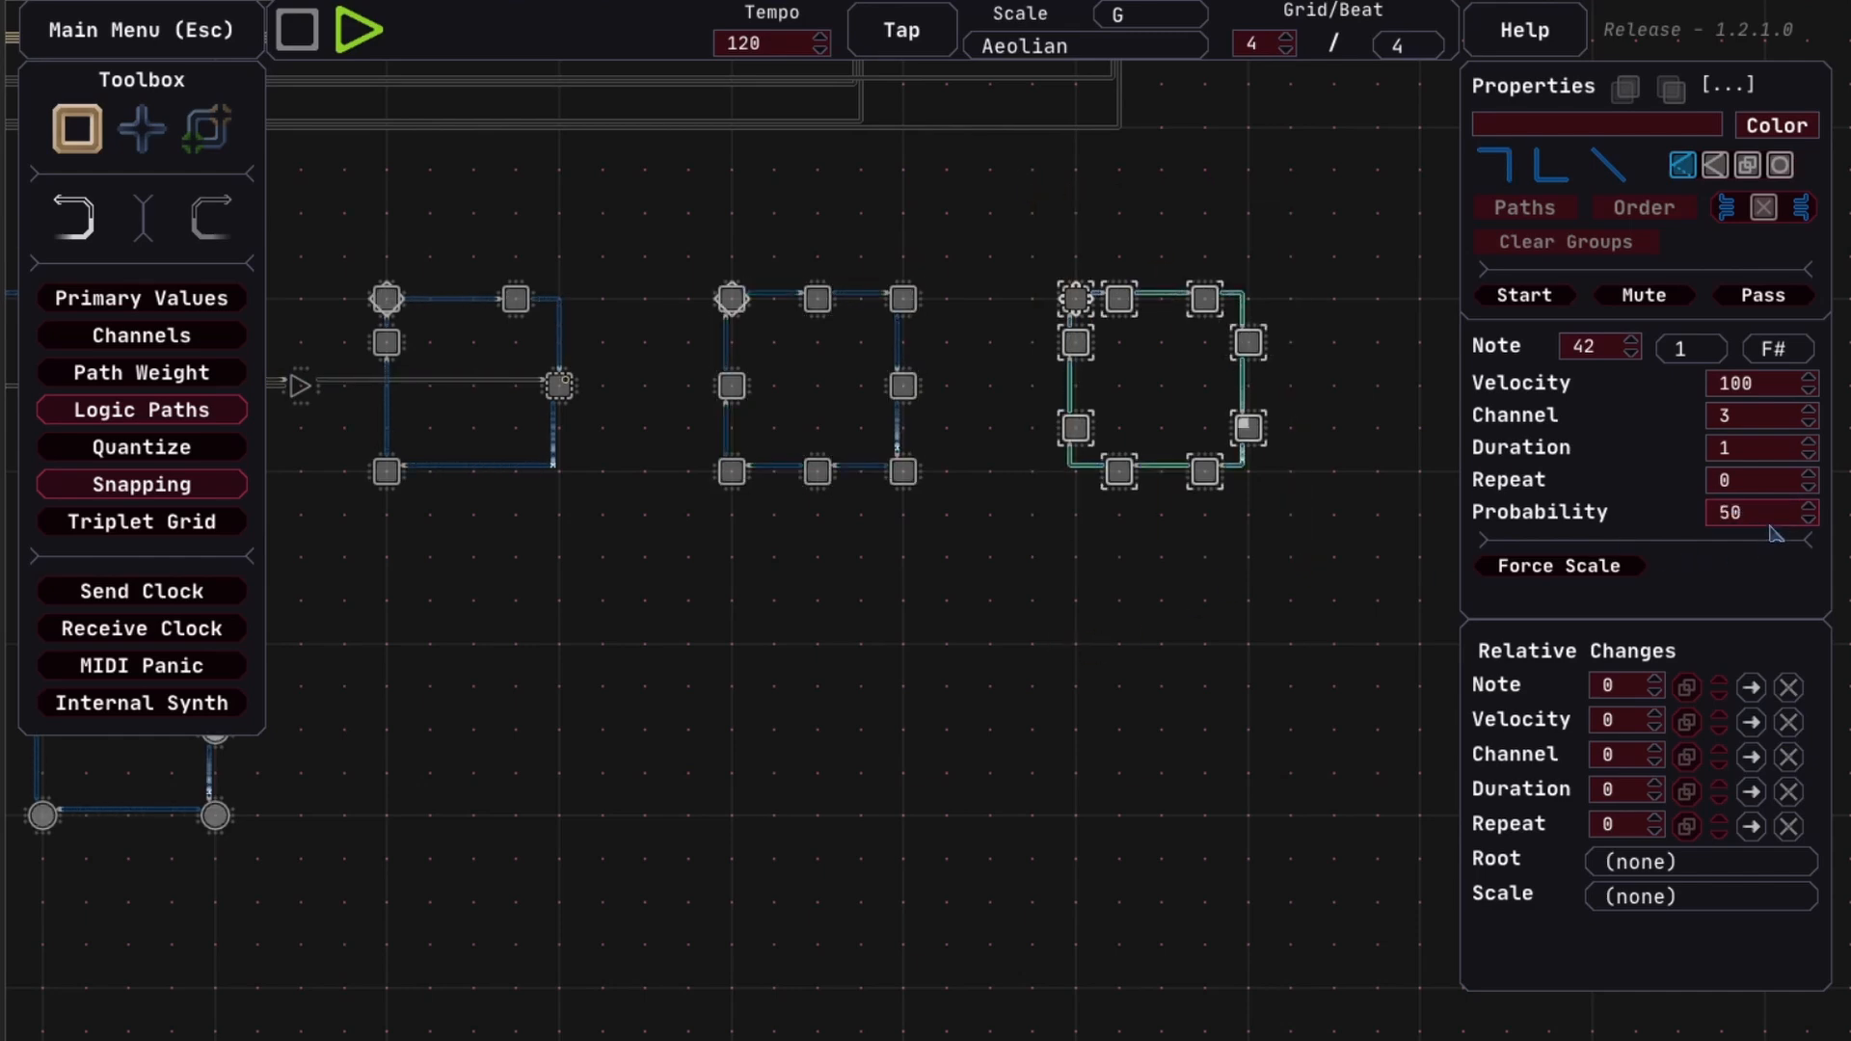
{"action": "scroll", "coordinate": [1777, 523], "scroll_direction": "up", "scroll_amount": 8}
{"action": "scroll", "coordinate": [1777, 523], "scroll_direction": "up", "scroll_amount": 2}
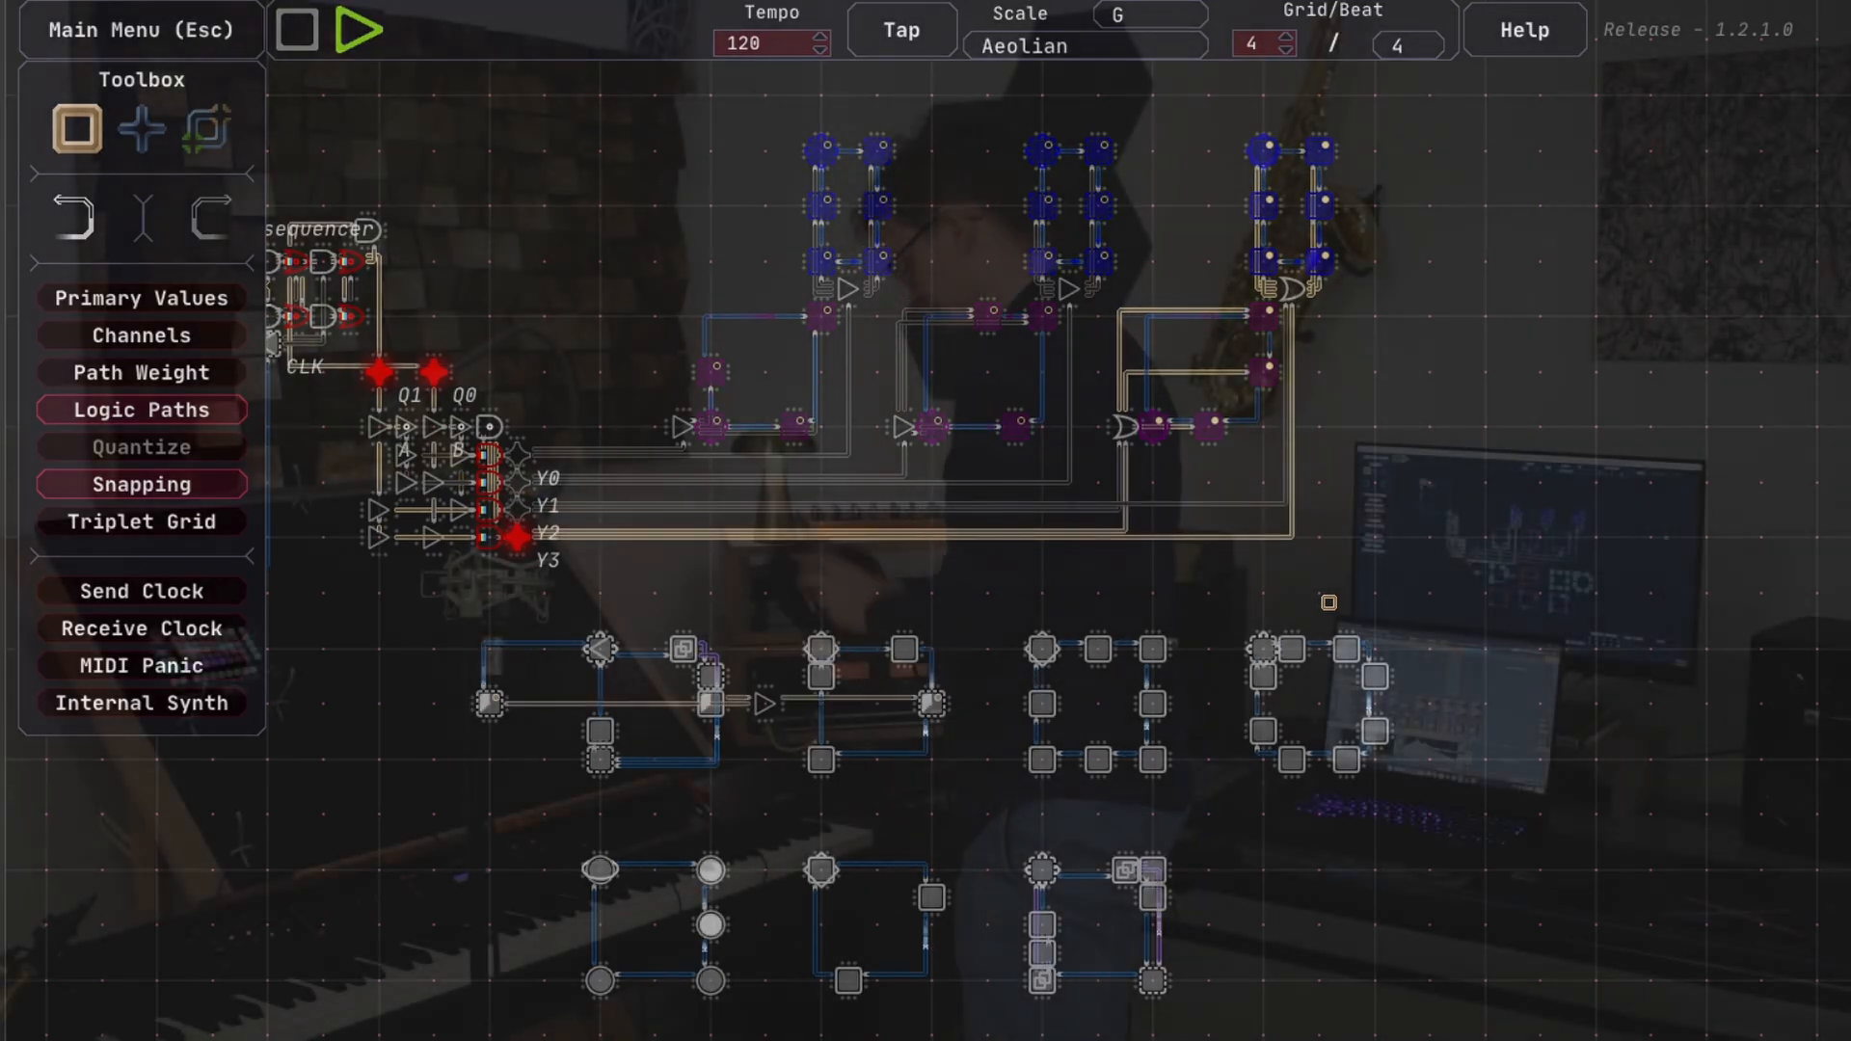
{"action": "left_click_drag", "start_coordinate": [988, 607], "coordinate": [1430, 848]}
{"action": "left_click", "coordinate": [1206, 622]}
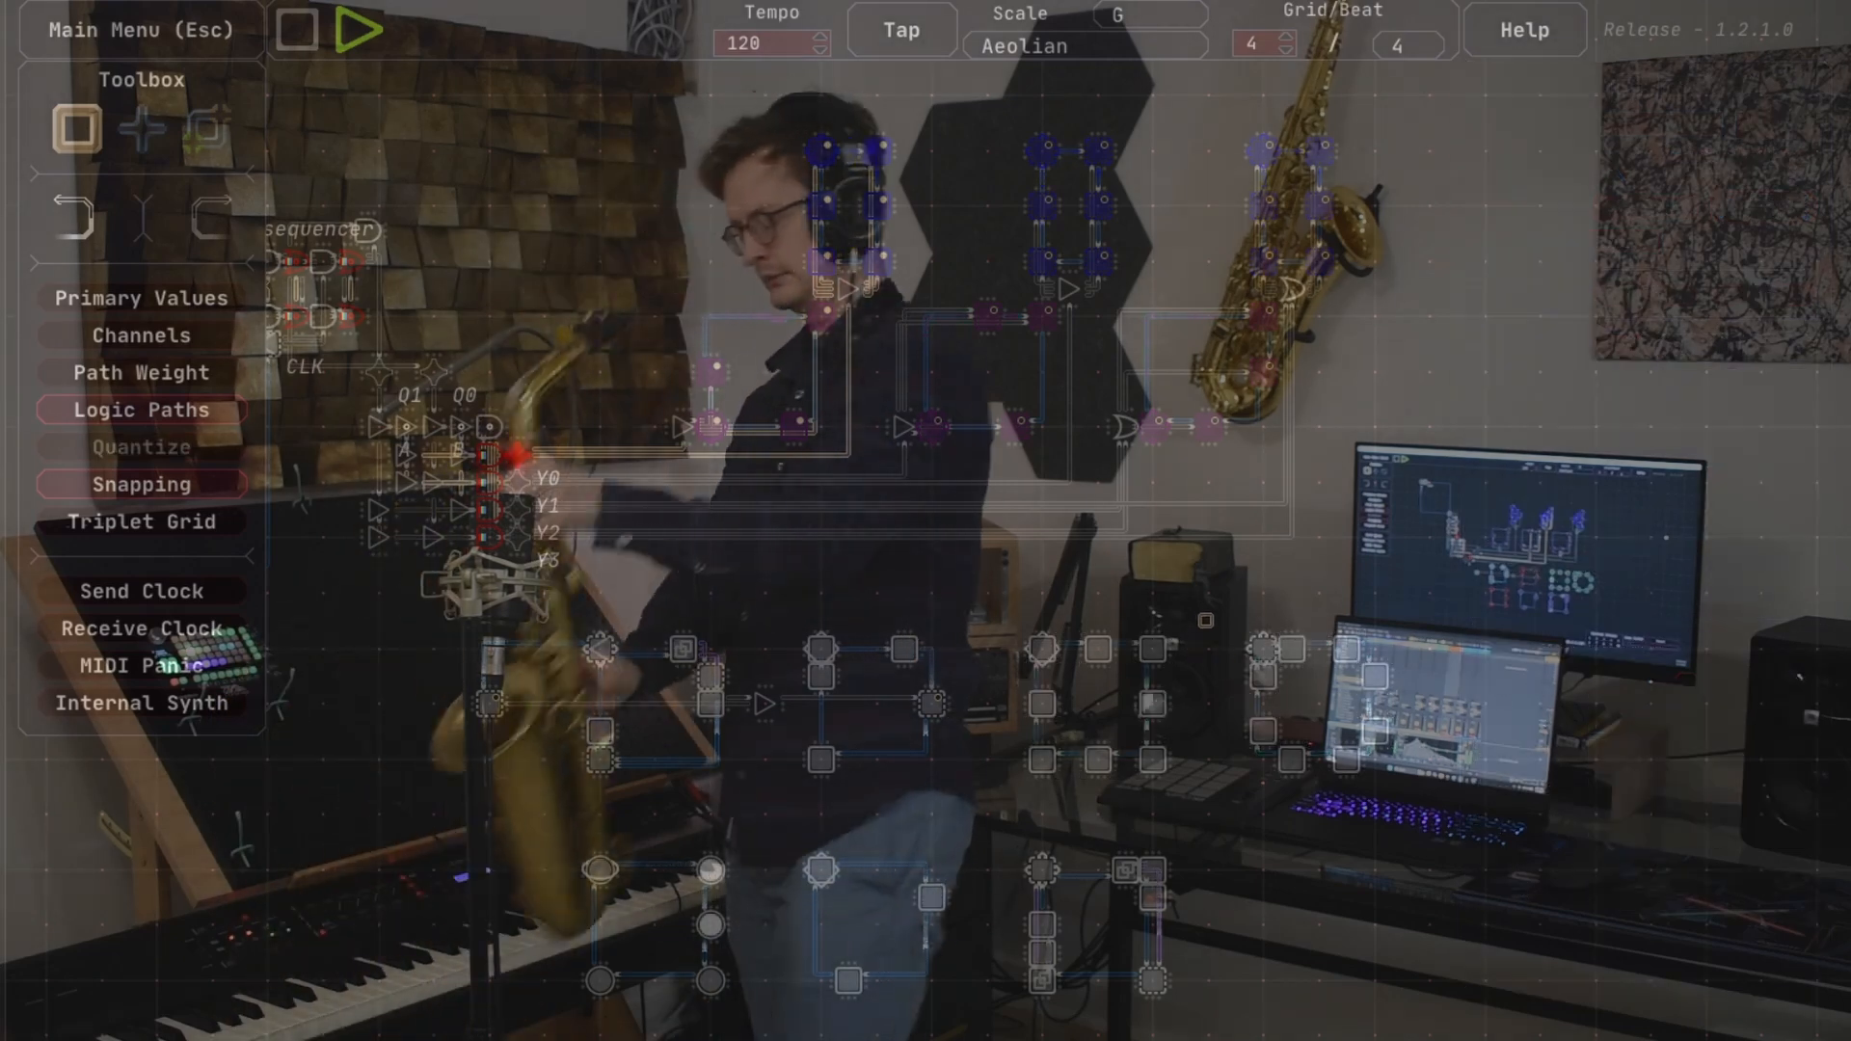